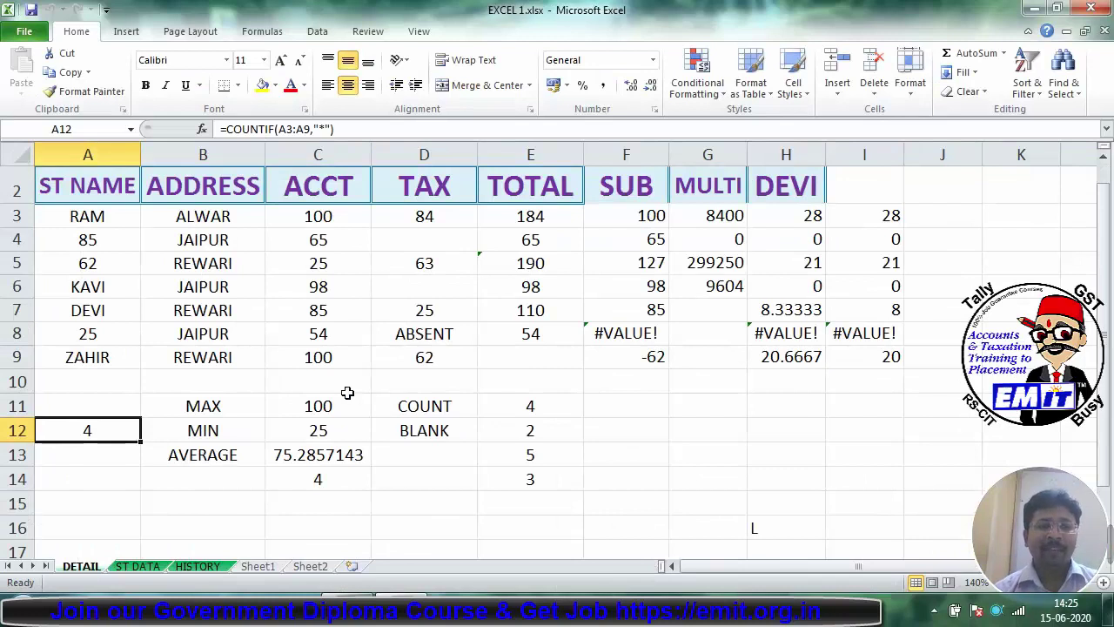
# Step: Add a new blank worksheet, Sheet3, and scroll to its top
pyautogui.click(306, 567)
pyautogui.click(354, 567)
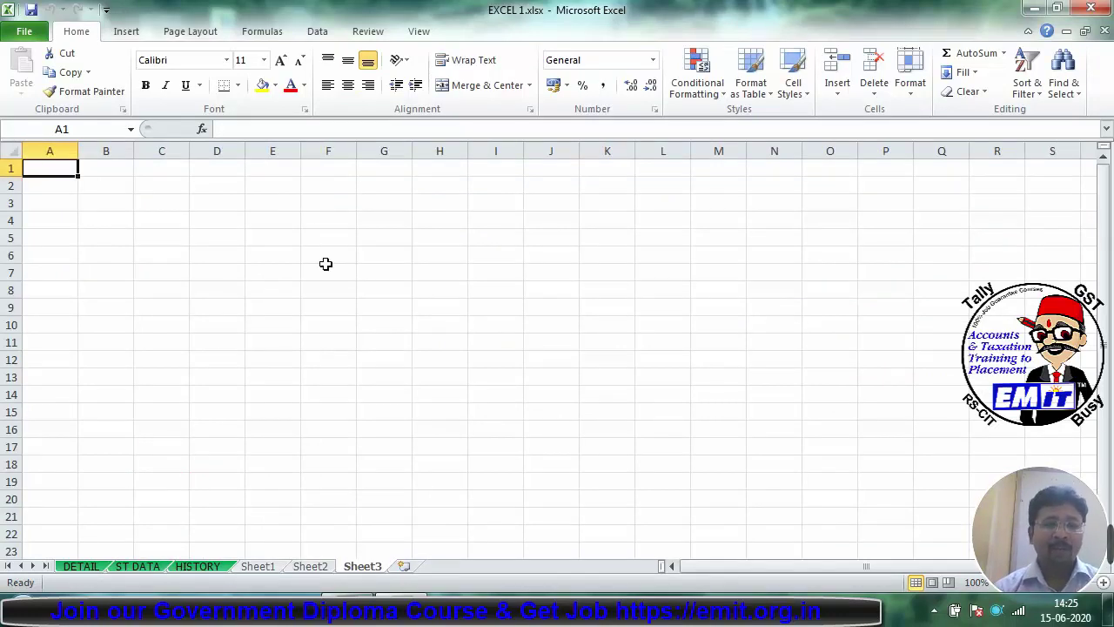
pyautogui.keyDown('ctrl'); pyautogui.scroll(7, 112, 309); pyautogui.keyUp('ctrl')
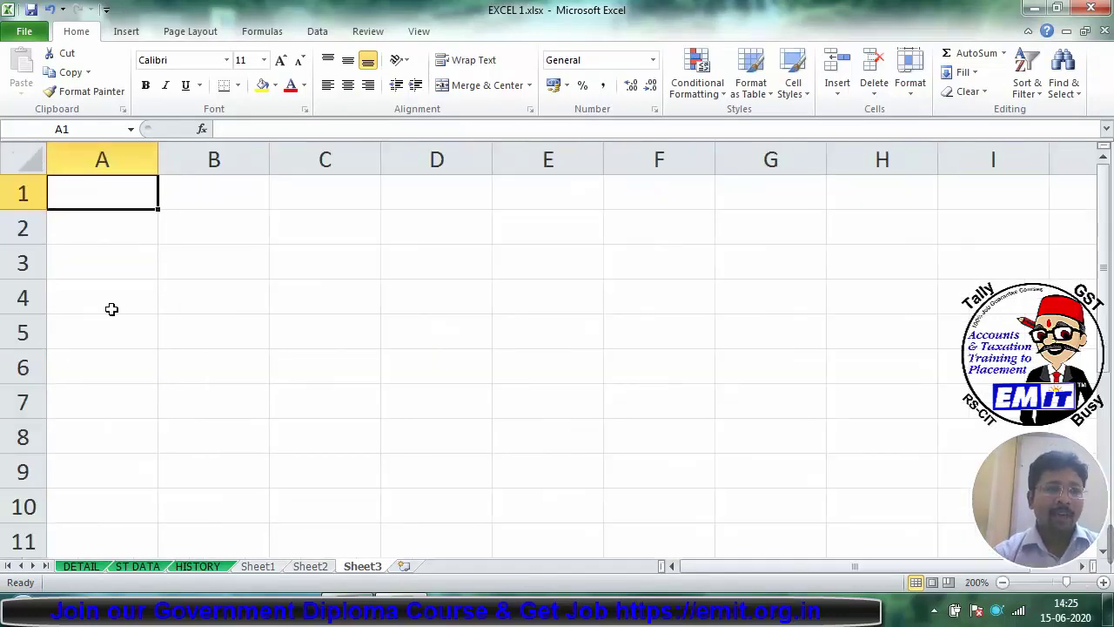
# Step: Enter the names ram, gopal and verma down cells A1 to A3
pyautogui.write('ram')
pyautogui.press('Return')
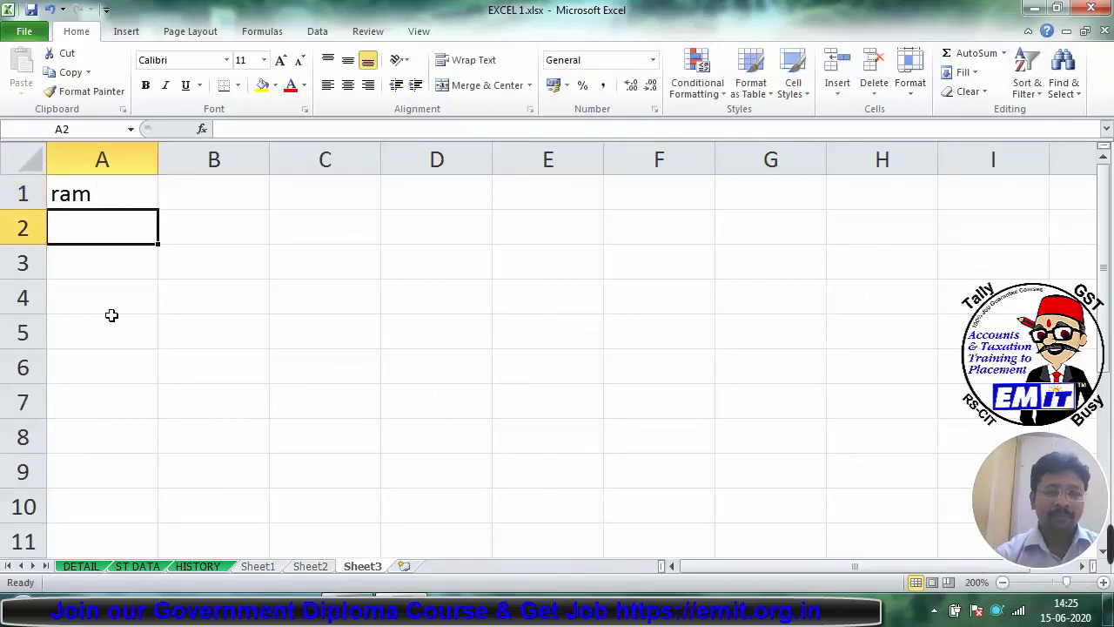
pyautogui.write('t')
pyautogui.press('BackSpace')
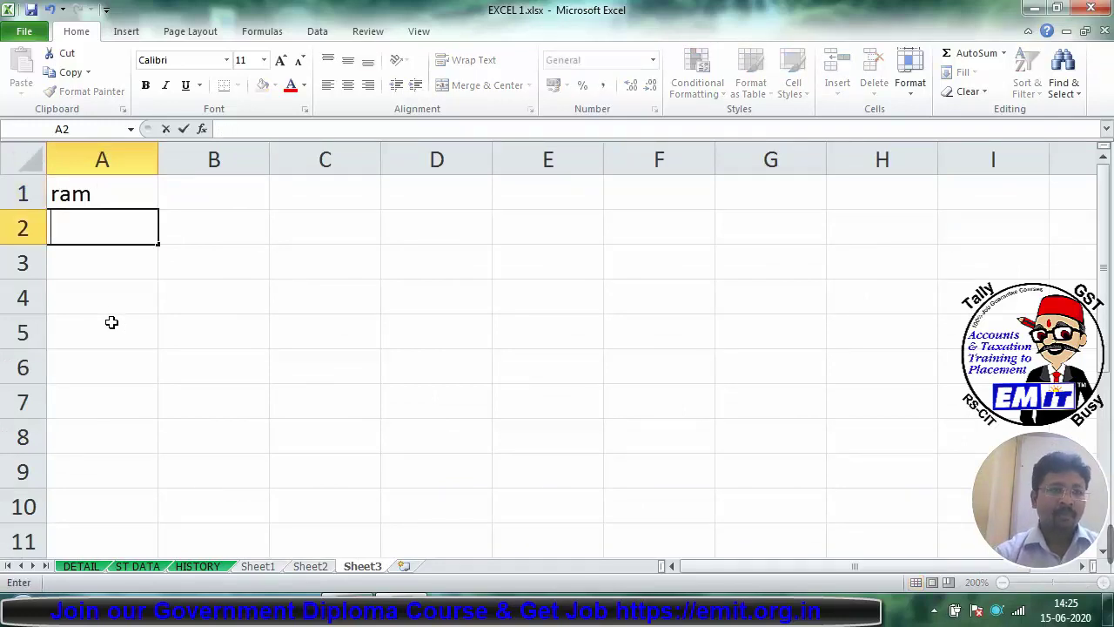
pyautogui.write('gopal')
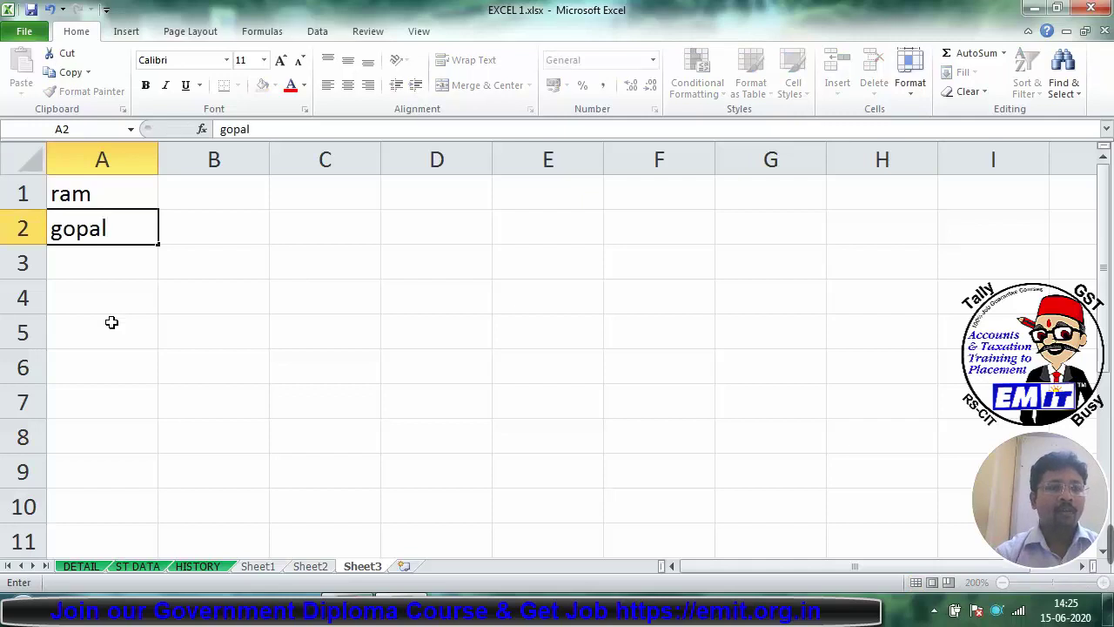
pyautogui.press('Return')
pyautogui.write('verma')
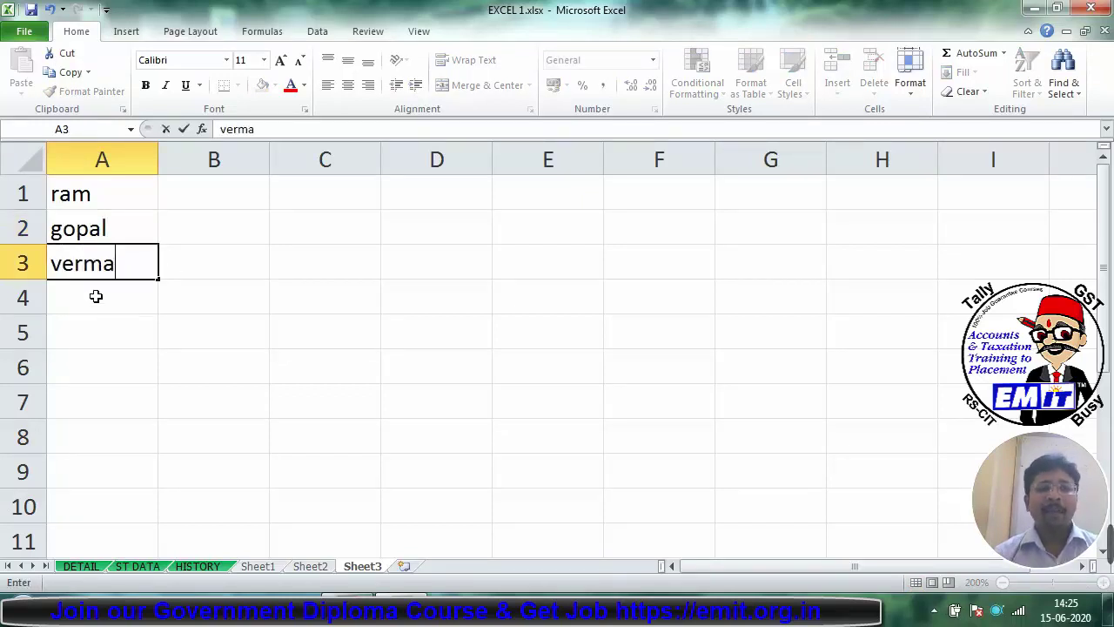
pyautogui.press('Return')
# Step: Drag gopal from A2 up to B1, then undo dragging verma to C1
pyautogui.click(94, 225)
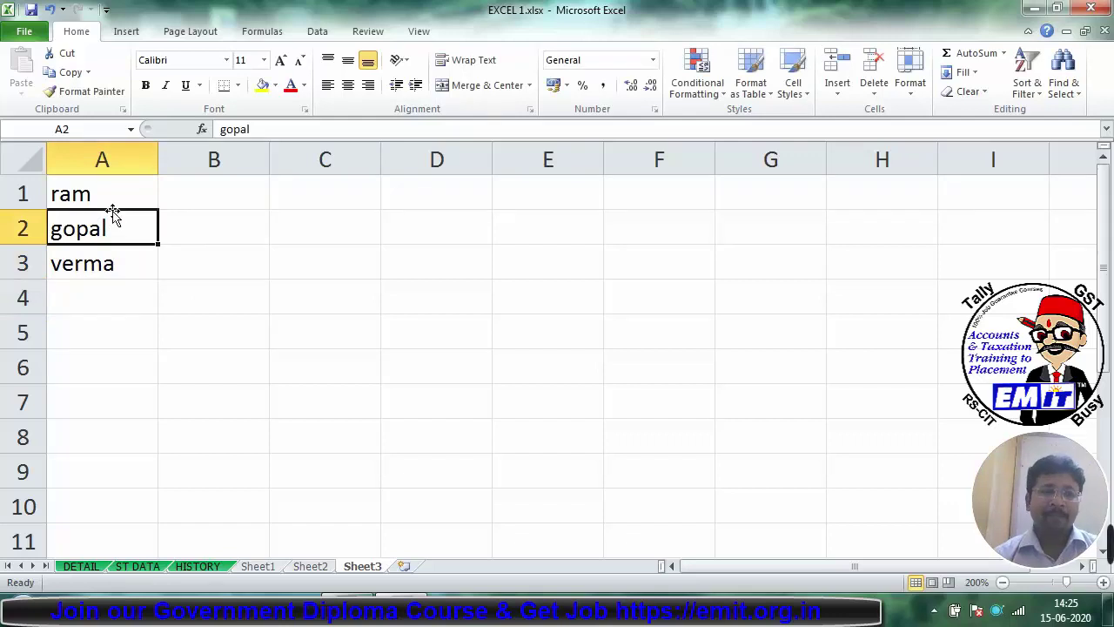
pyautogui.moveTo(157, 229); pyautogui.dragTo(206, 185)
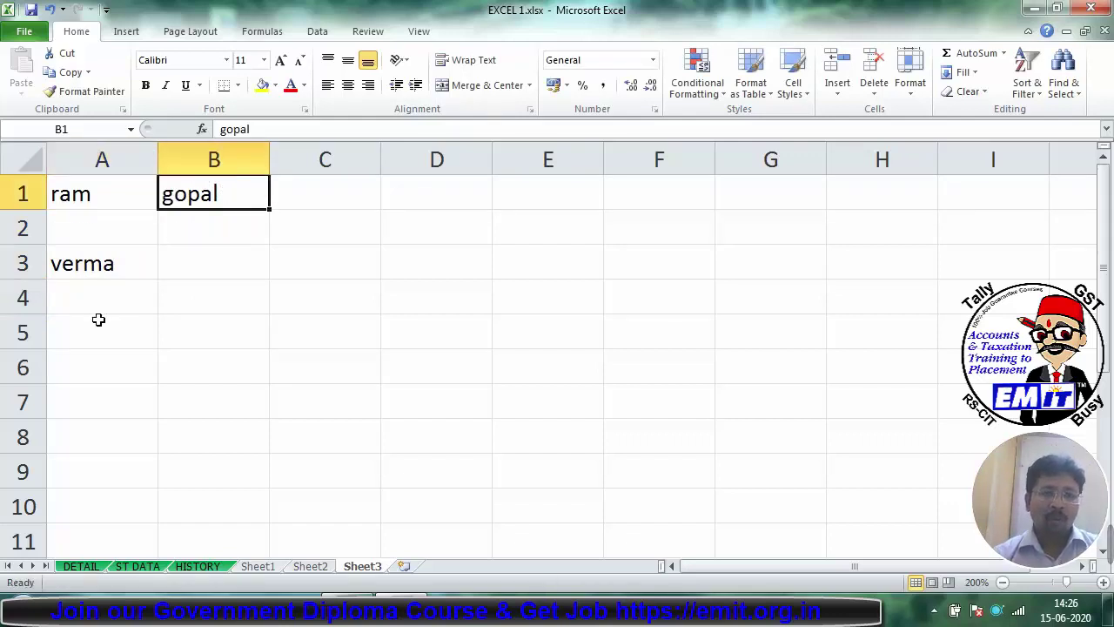
pyautogui.click(101, 269)
pyautogui.moveTo(159, 272); pyautogui.dragTo(326, 189)
pyautogui.hotkey('ctrl', 'z')
pyautogui.hotkey('ctrl', 'z')
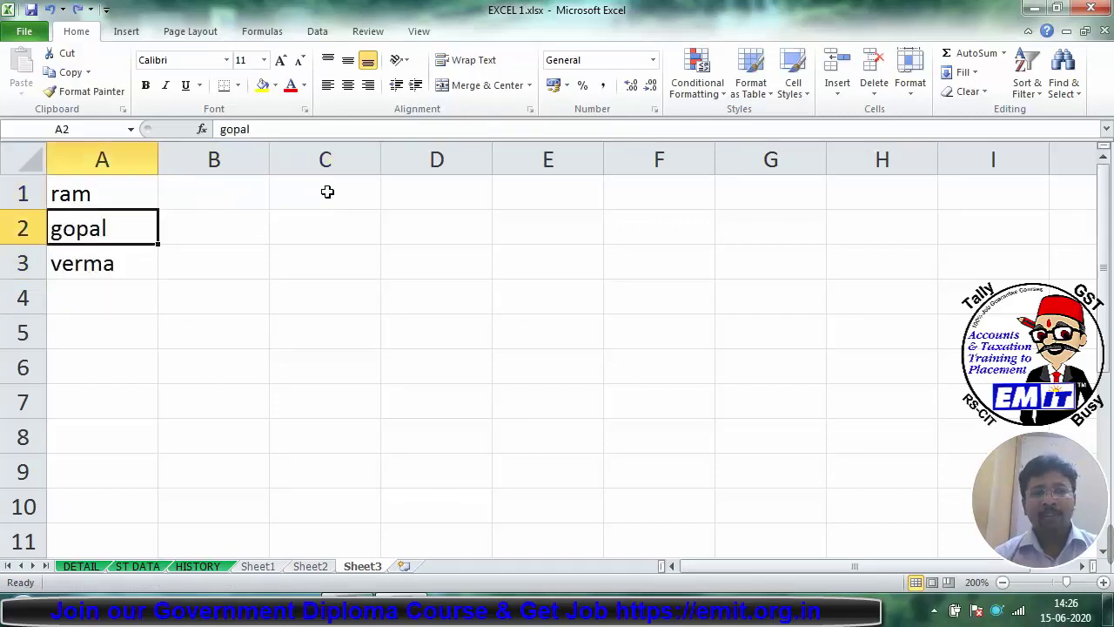
# Step: Copy A1:A3 and paste the names transposed across B1:D1
pyautogui.click(111, 196)
pyautogui.moveTo(111, 196); pyautogui.dragTo(115, 262)
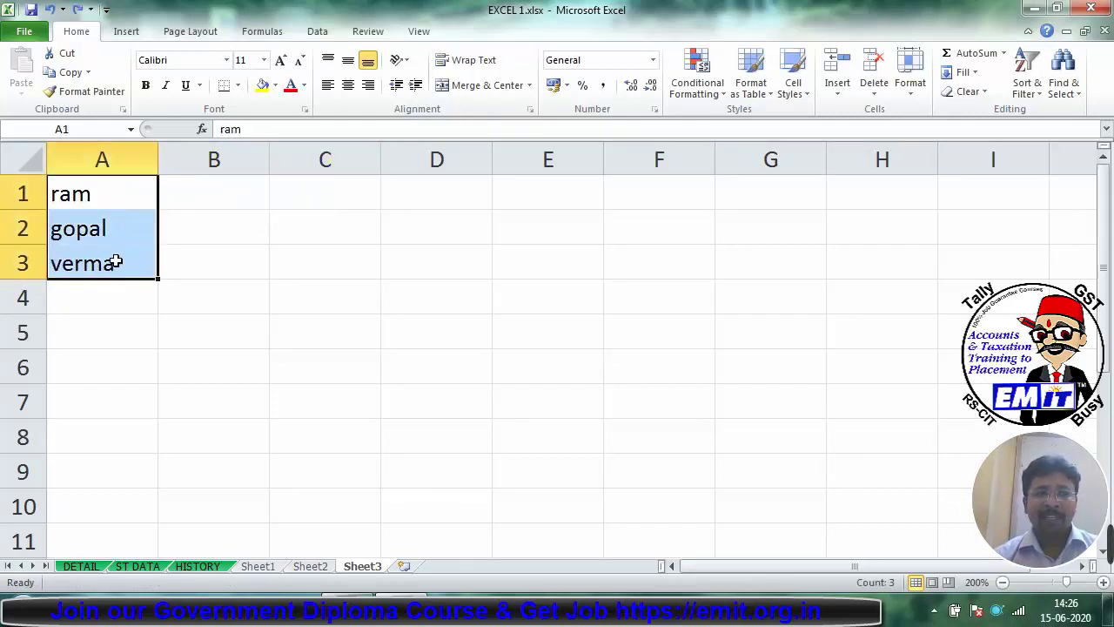
pyautogui.click(70, 72)
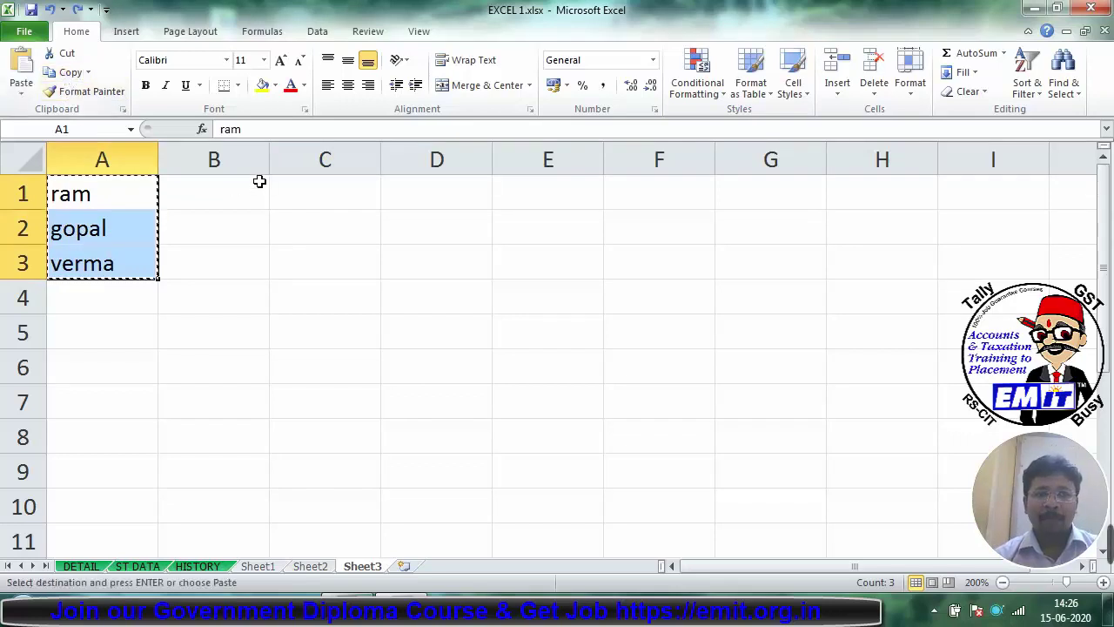
pyautogui.click(244, 180)
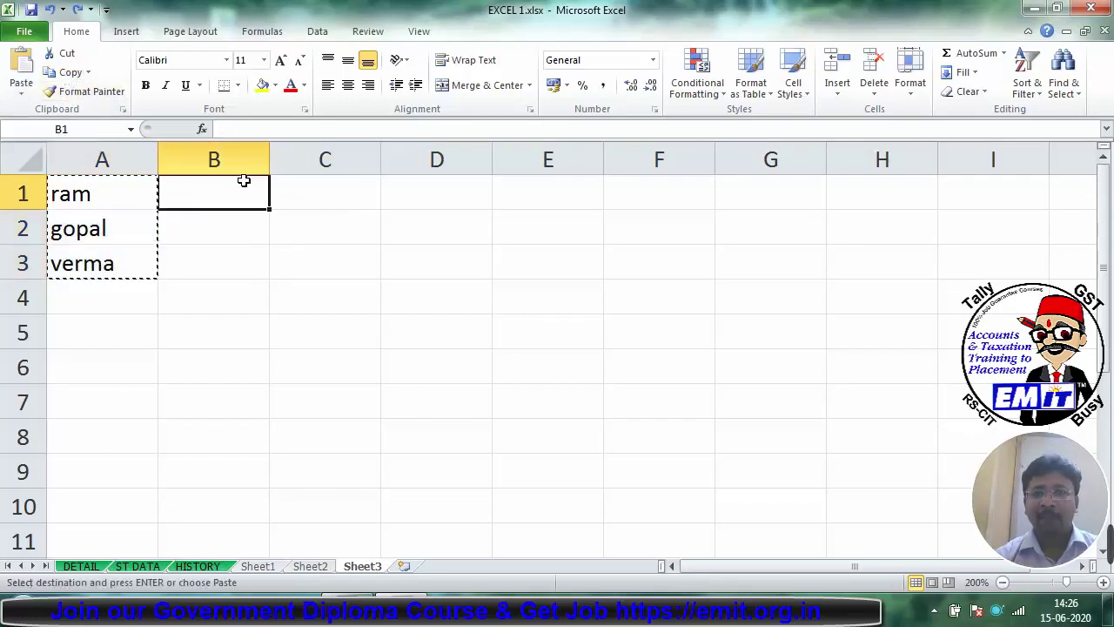
pyautogui.rightClick(243, 180)
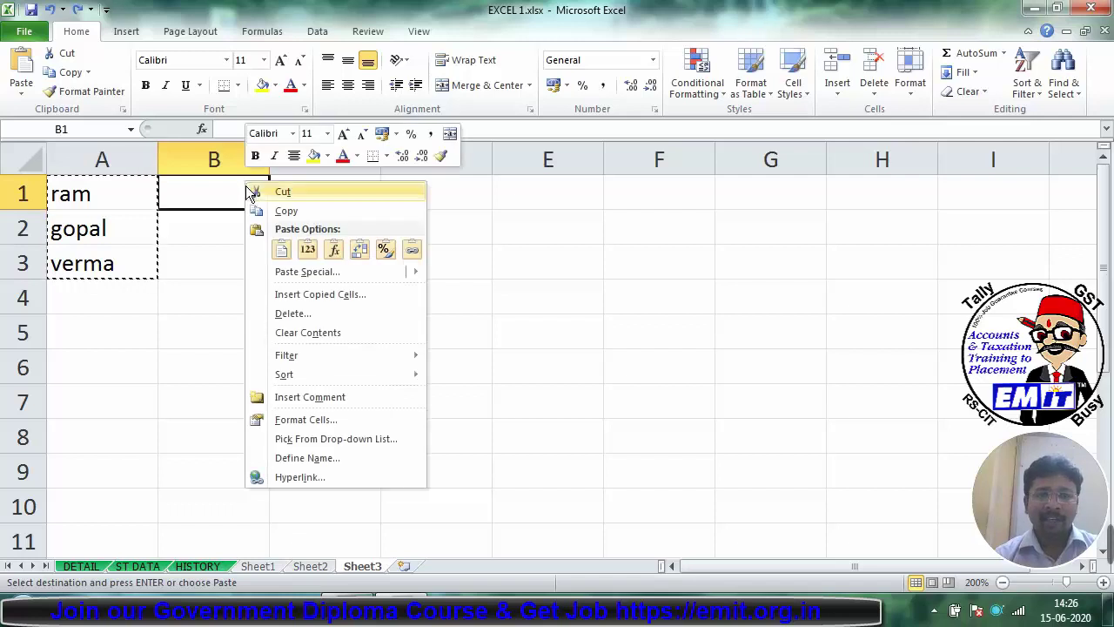
pyautogui.moveTo(282, 276)
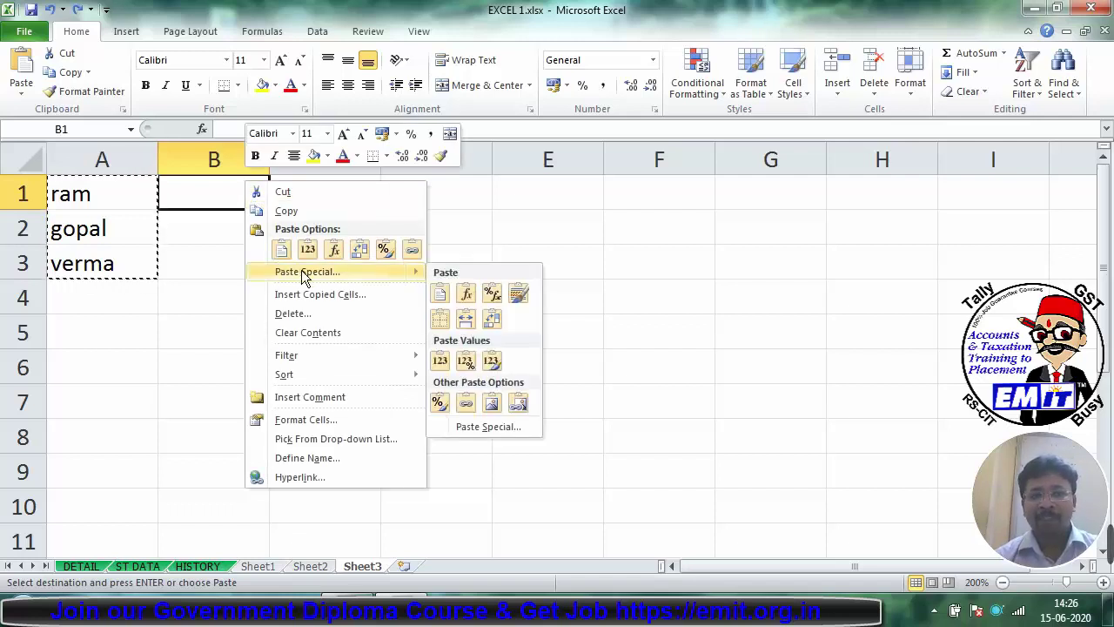
pyautogui.click(358, 254)
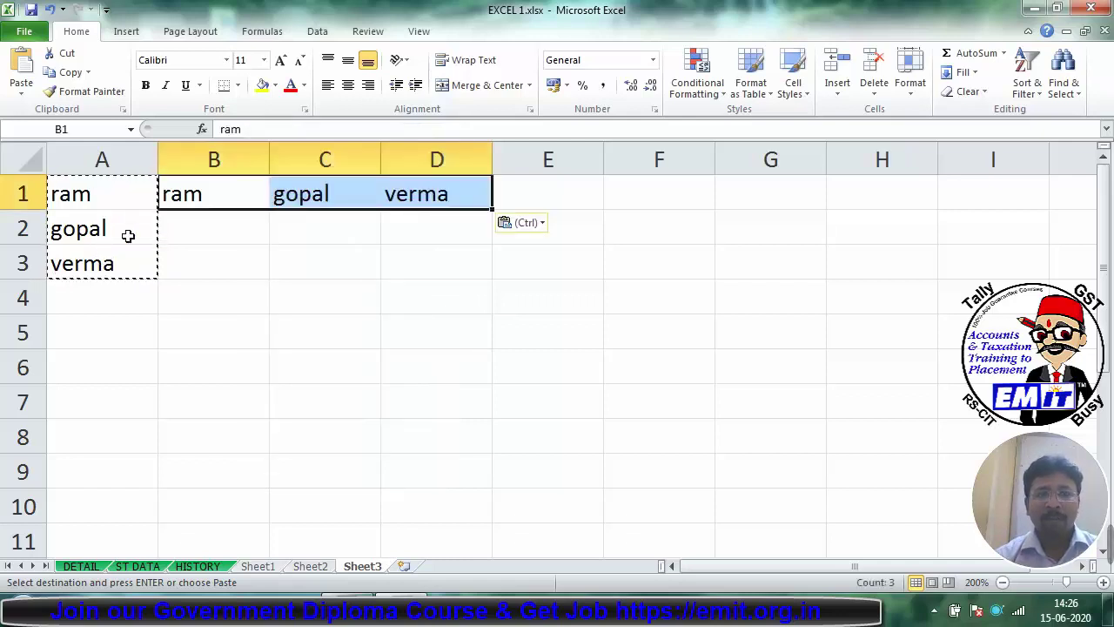
# Step: Delete column A so ram, gopal and verma sit in A1:C1, then check each cell
pyautogui.click(134, 159)
pyautogui.rightClick(134, 160)
pyautogui.click(188, 296)
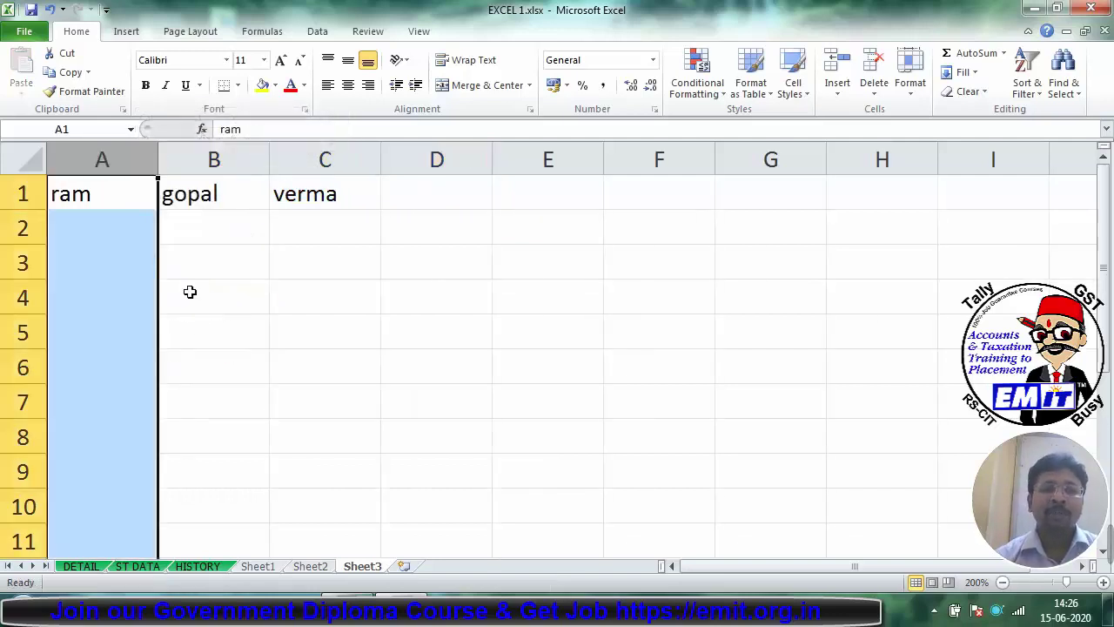
pyautogui.click(145, 235)
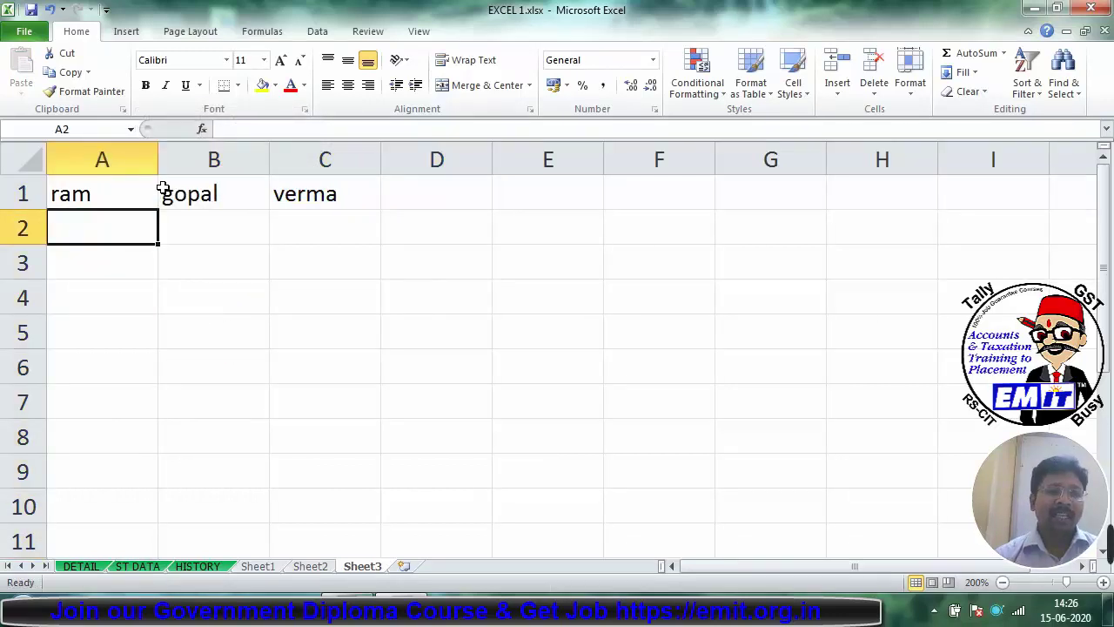
pyautogui.click(54, 199)
pyautogui.click(206, 185)
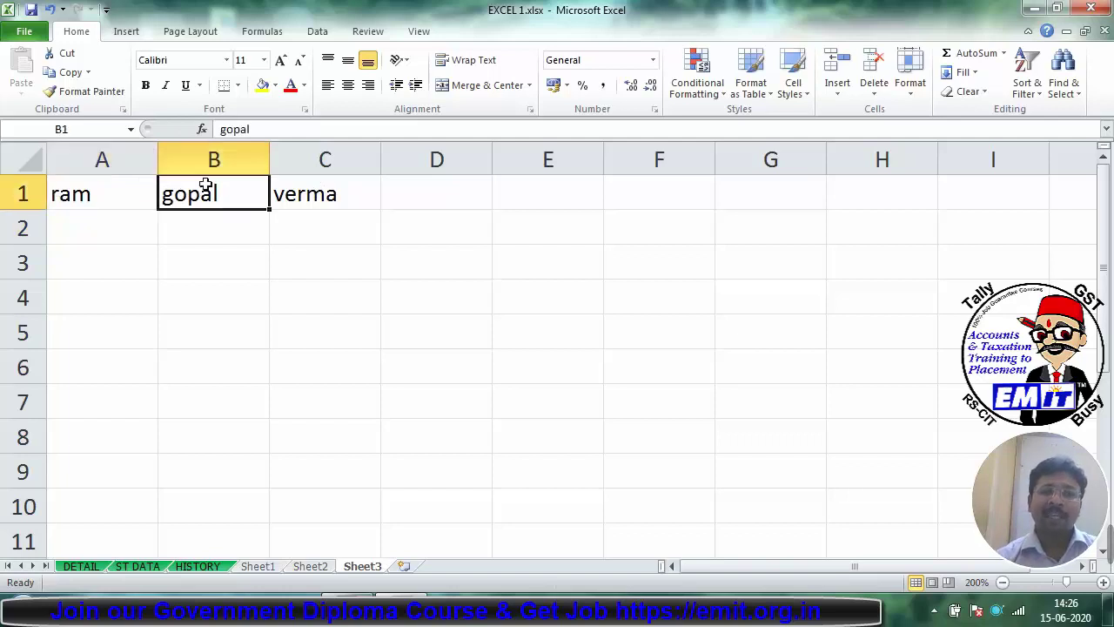
pyautogui.click(315, 182)
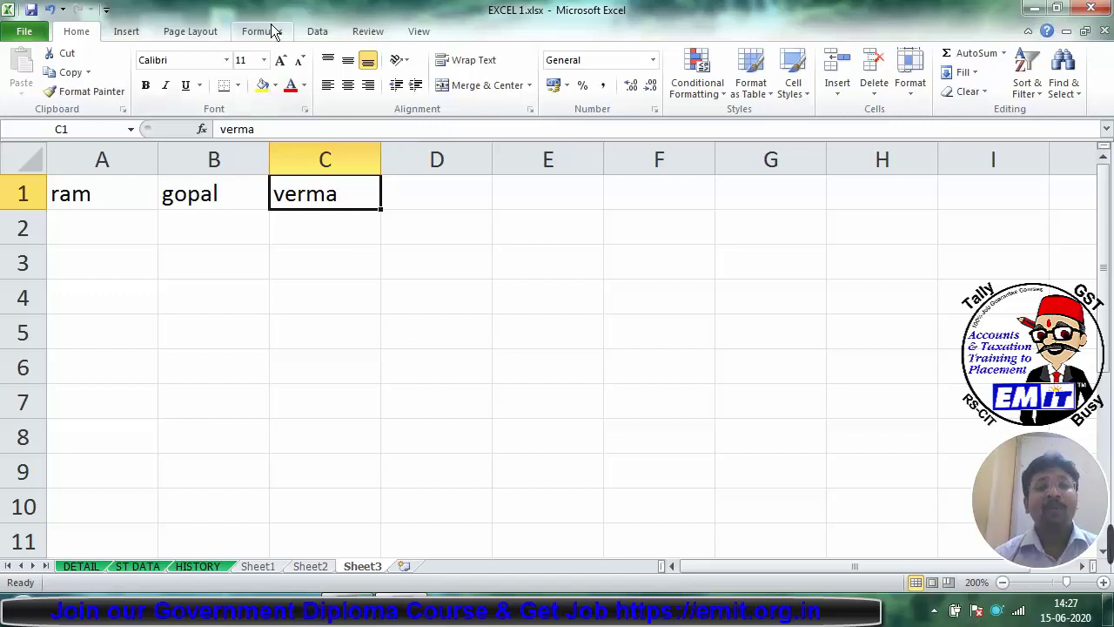
# Step: Enter =UPPER(A1) in A3 and fill it right to C3, showing RAM, GOPAL, VERMA
pyautogui.click(104, 261)
pyautogui.write('=')
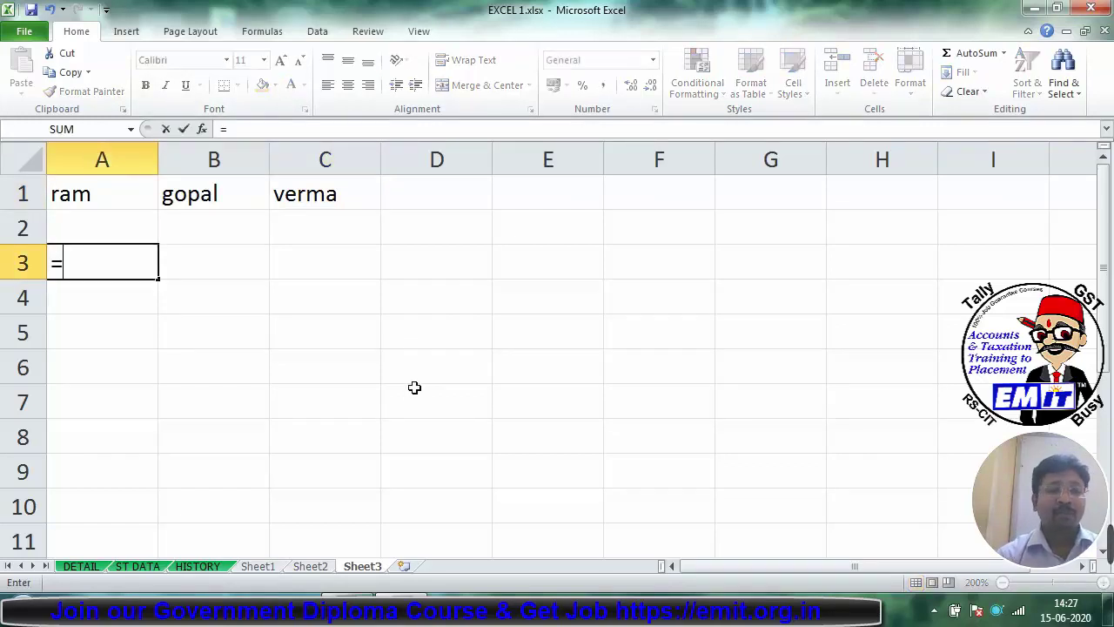
pyautogui.write('upper')
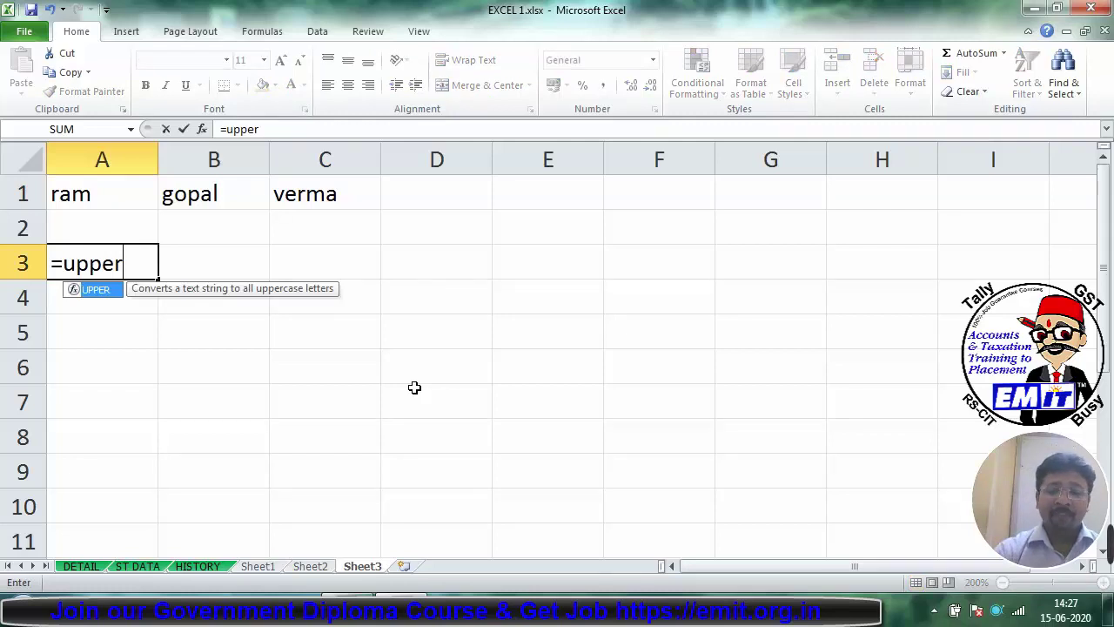
pyautogui.write('(')
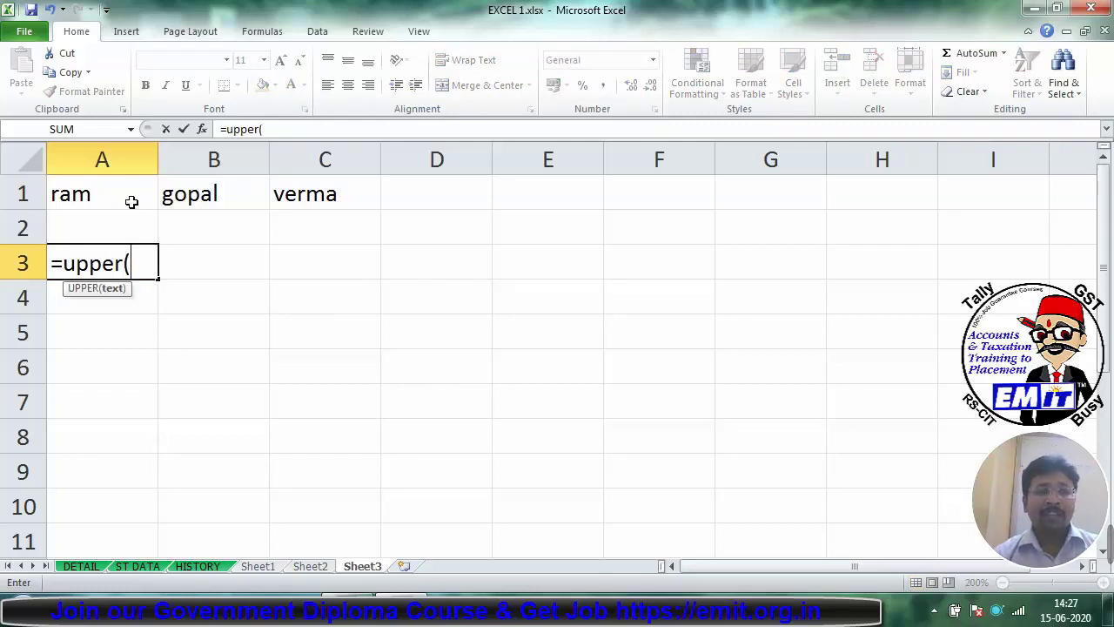
pyautogui.click(130, 201)
pyautogui.press('Return')
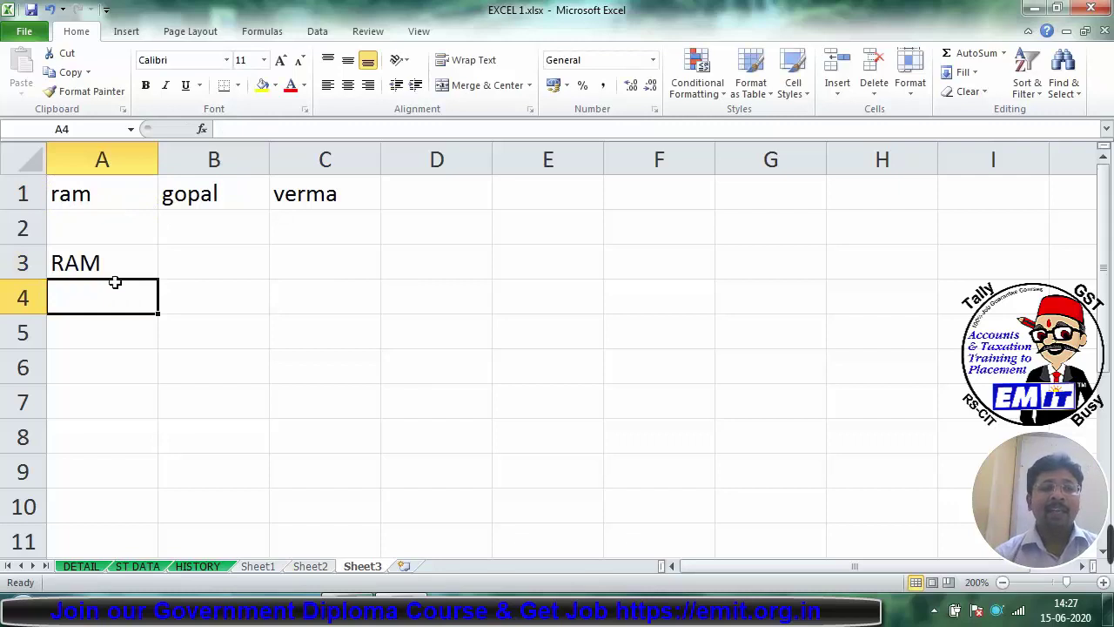
pyautogui.click(105, 271)
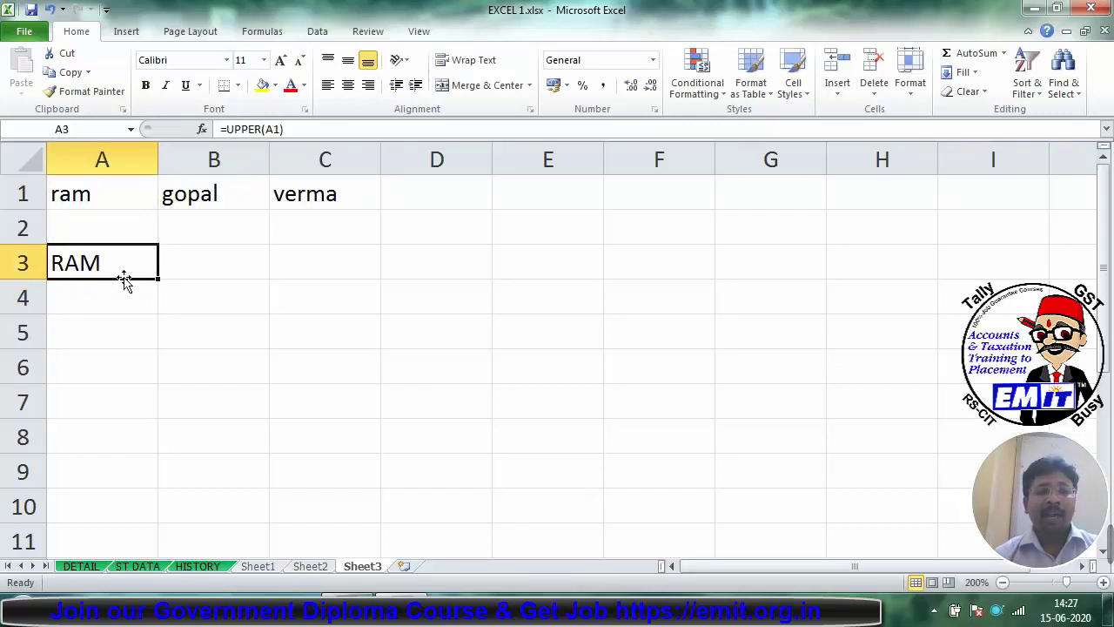
pyautogui.moveTo(157, 281); pyautogui.dragTo(348, 274)
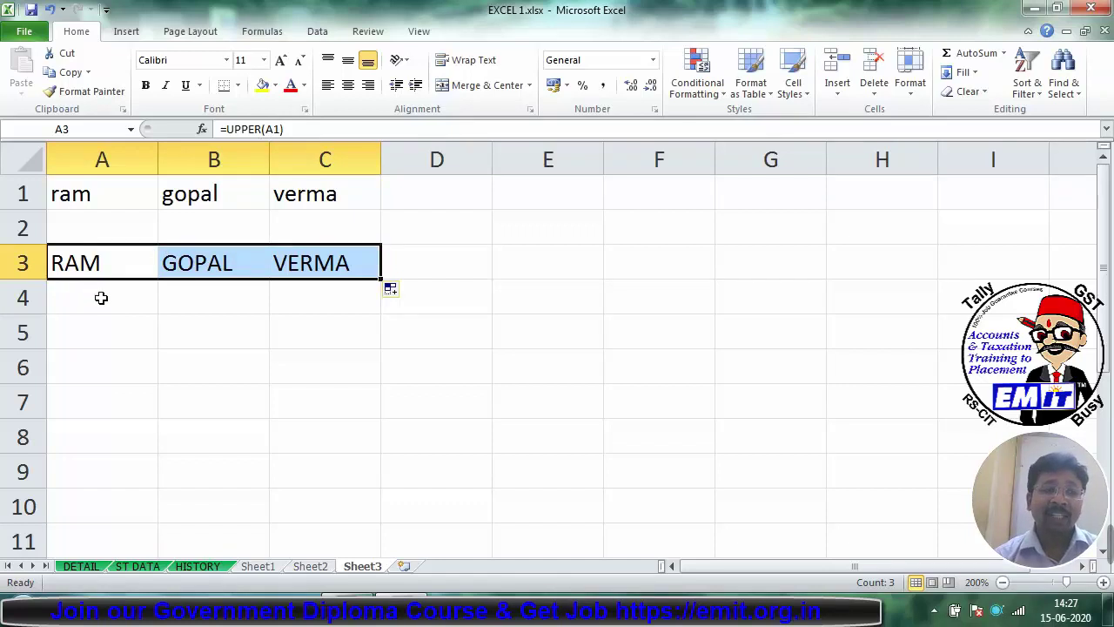
pyautogui.click(101, 298)
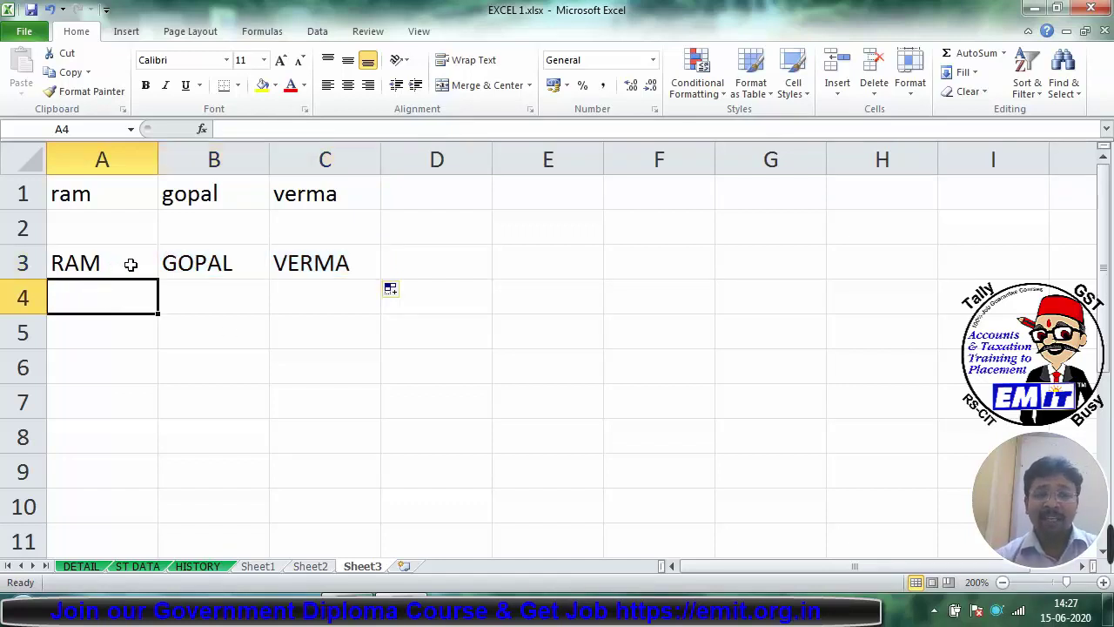
# Step: Enter =LOWER(A3) in A5 and fill it right to C5, giving ram, gopal, verma
pyautogui.click(133, 326)
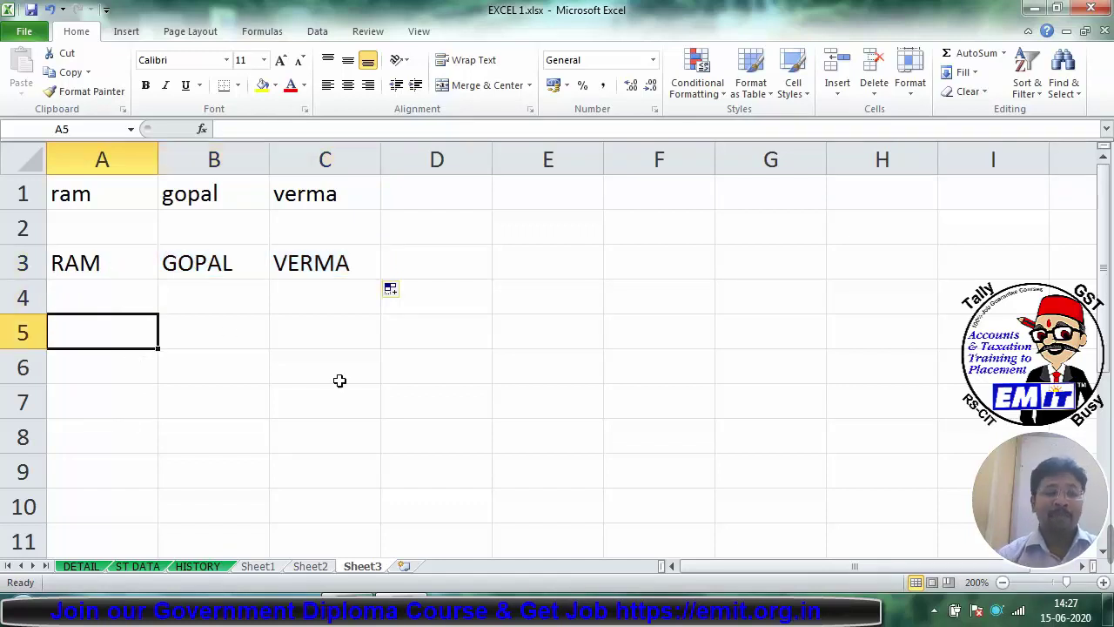
pyautogui.write('=lower')
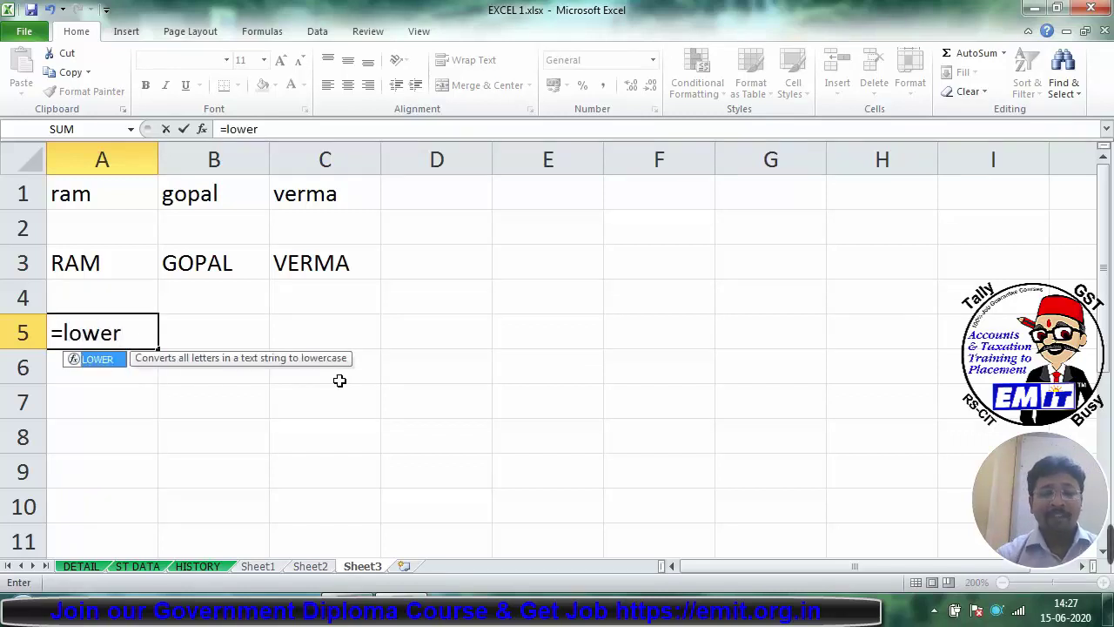
pyautogui.write('(')
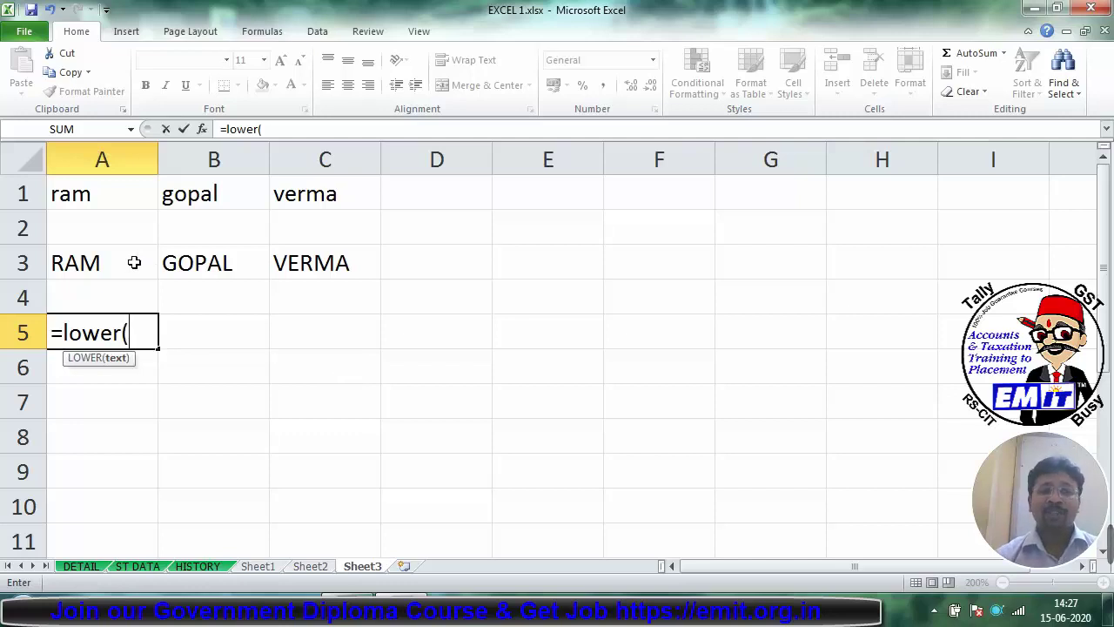
pyautogui.click(134, 261)
pyautogui.press('Return')
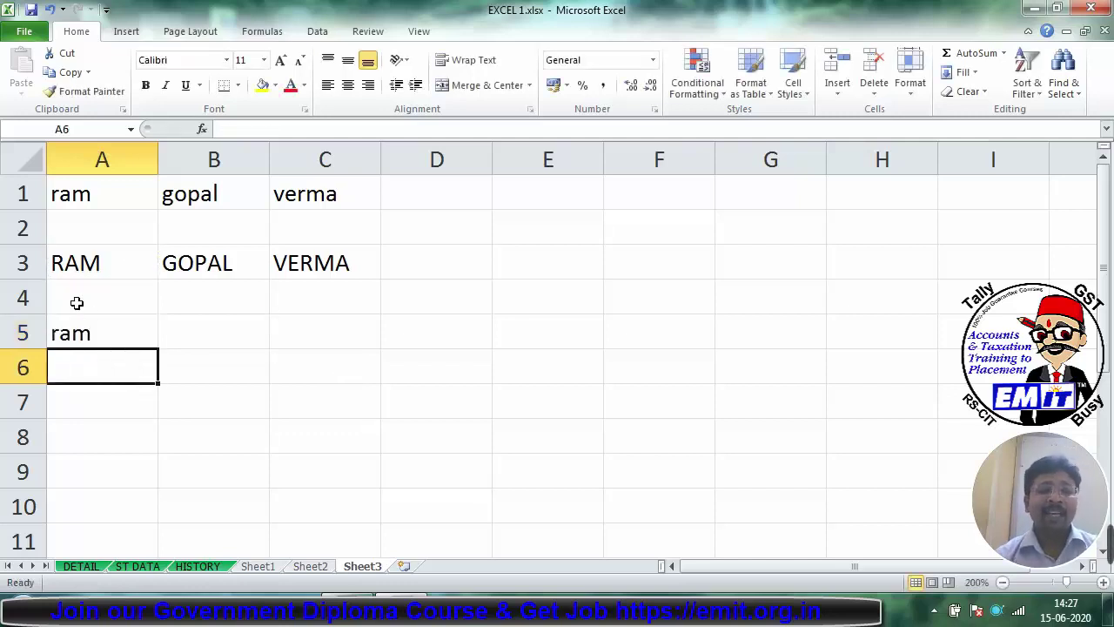
pyautogui.click(106, 325)
pyautogui.moveTo(156, 348); pyautogui.dragTo(340, 361)
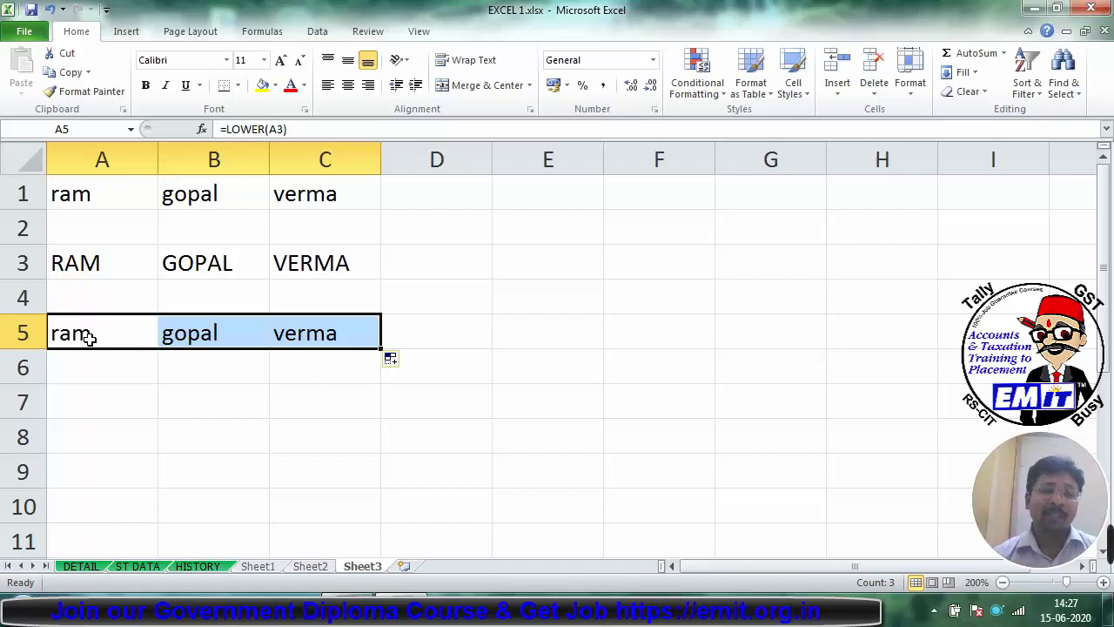
pyautogui.click(101, 403)
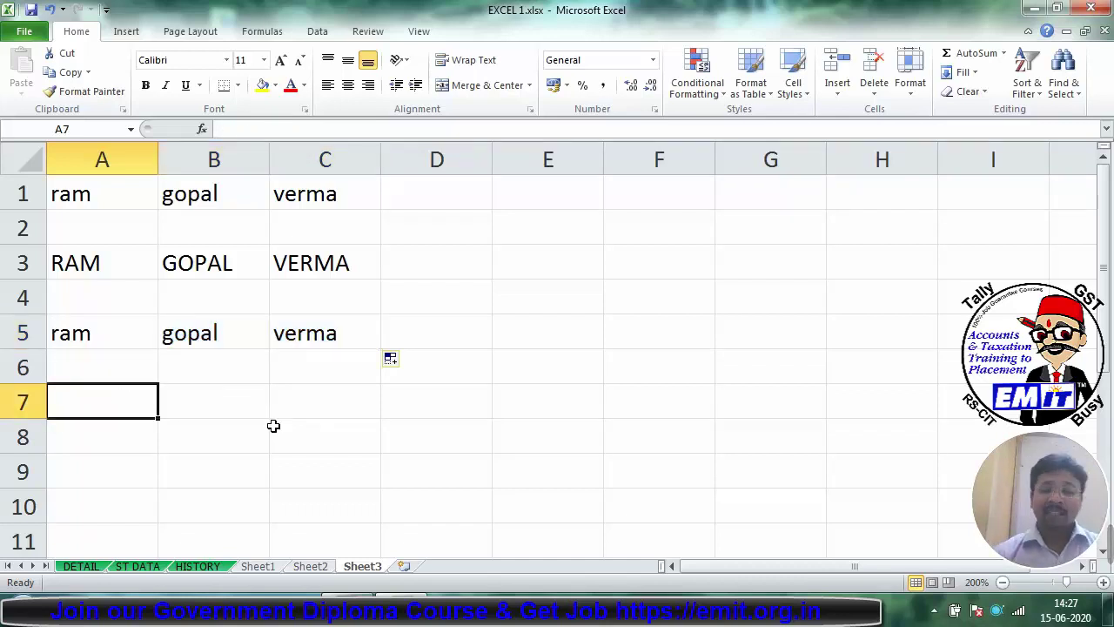
# Step: Enter =PROPER(A5) in A7 through the Function Arguments dialog
pyautogui.write('=pero')
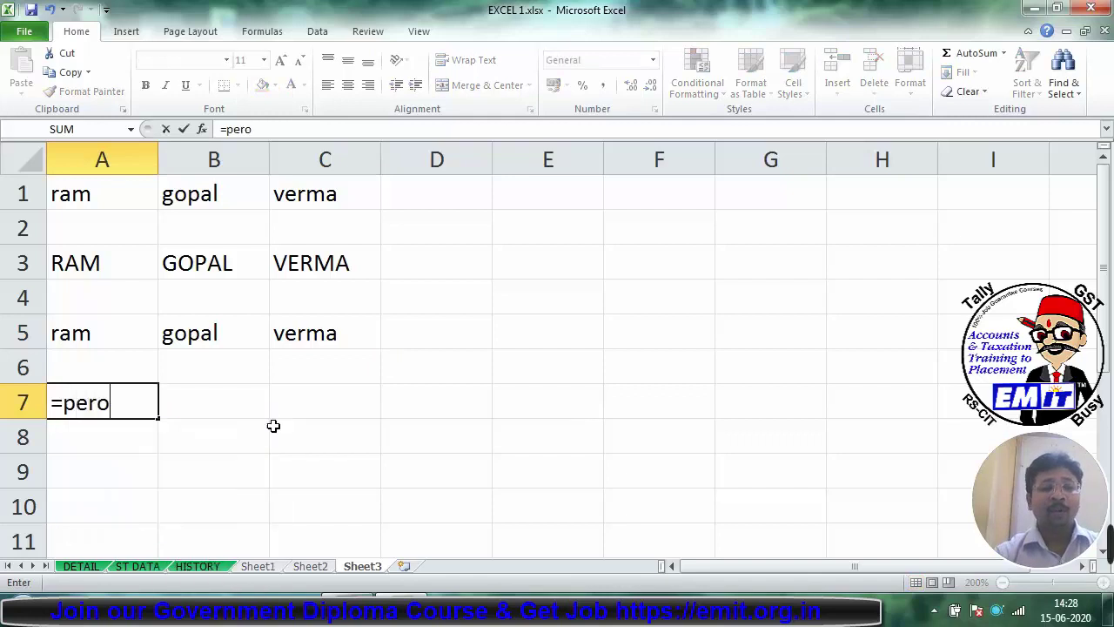
pyautogui.press('BackSpace')
pyautogui.press('BackSpace')
pyautogui.press('BackSpace')
pyautogui.write('roper')
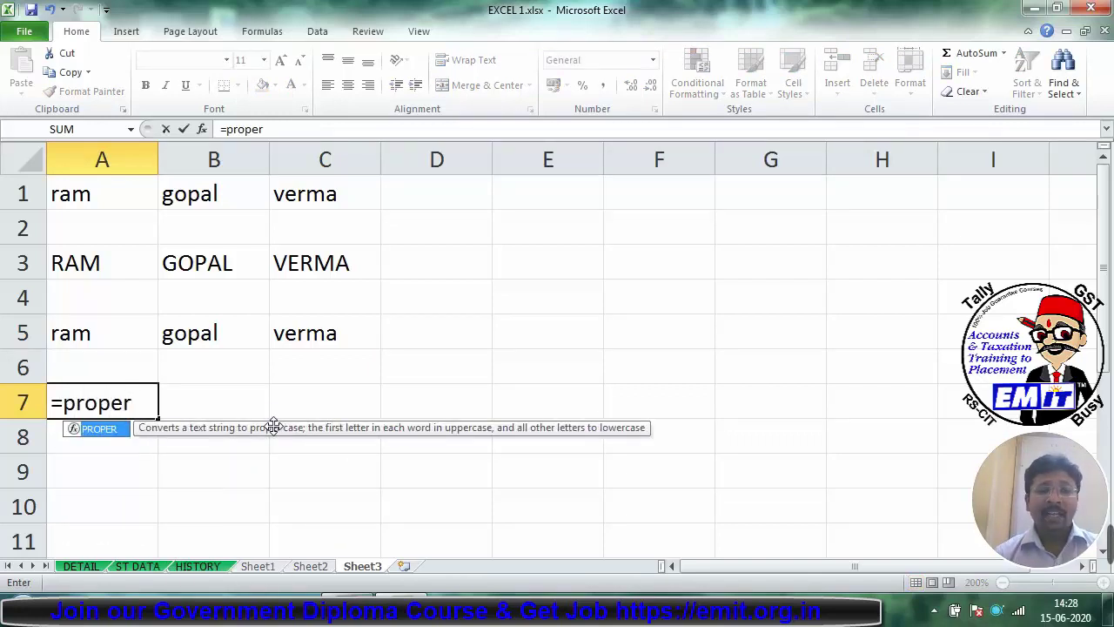
pyautogui.hotkey('ctrl', 'a')
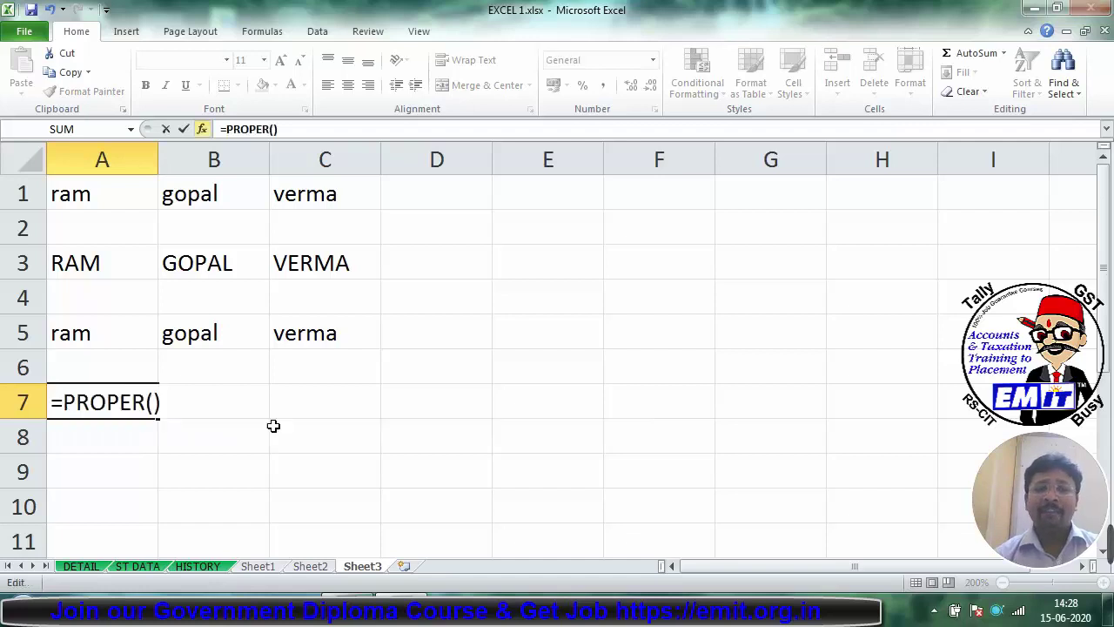
pyautogui.moveTo(694, 290); pyautogui.dragTo(554, 209)
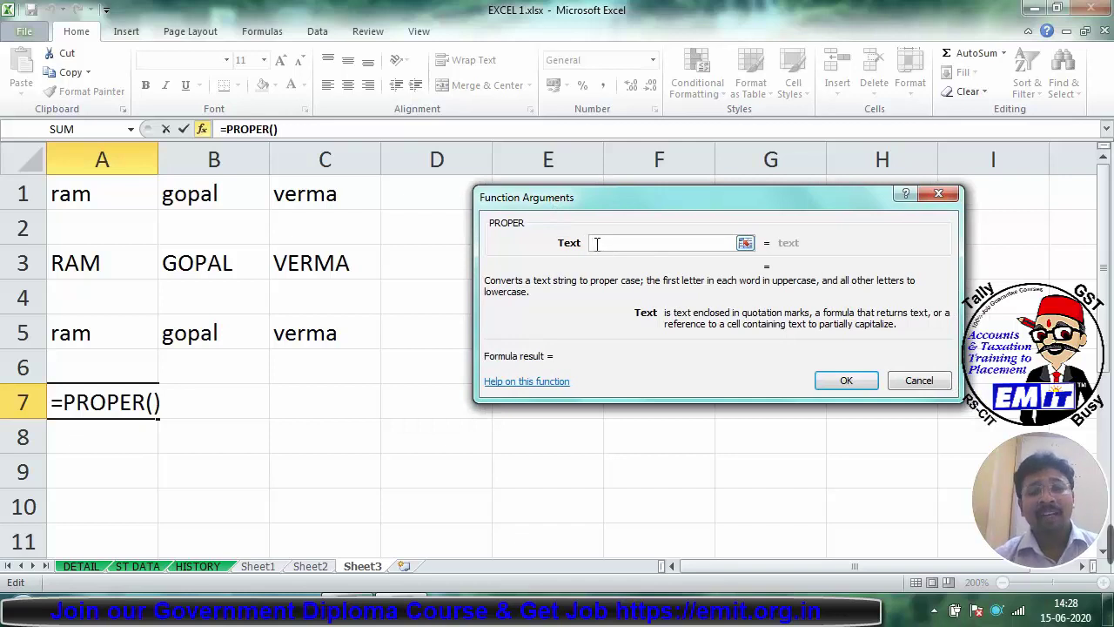
pyautogui.click(133, 330)
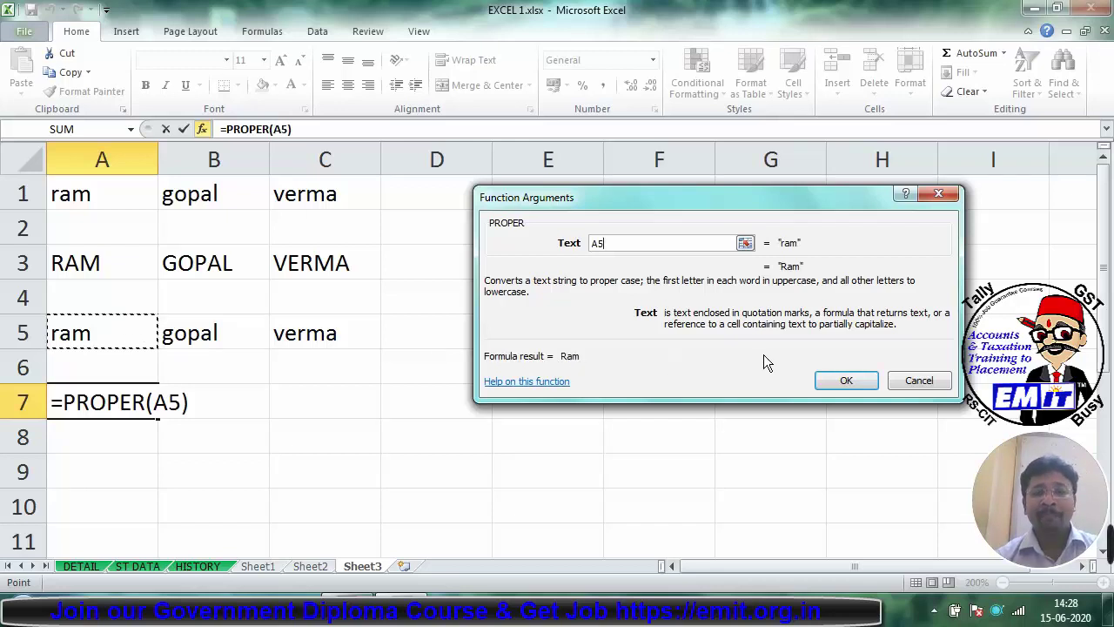
pyautogui.click(836, 382)
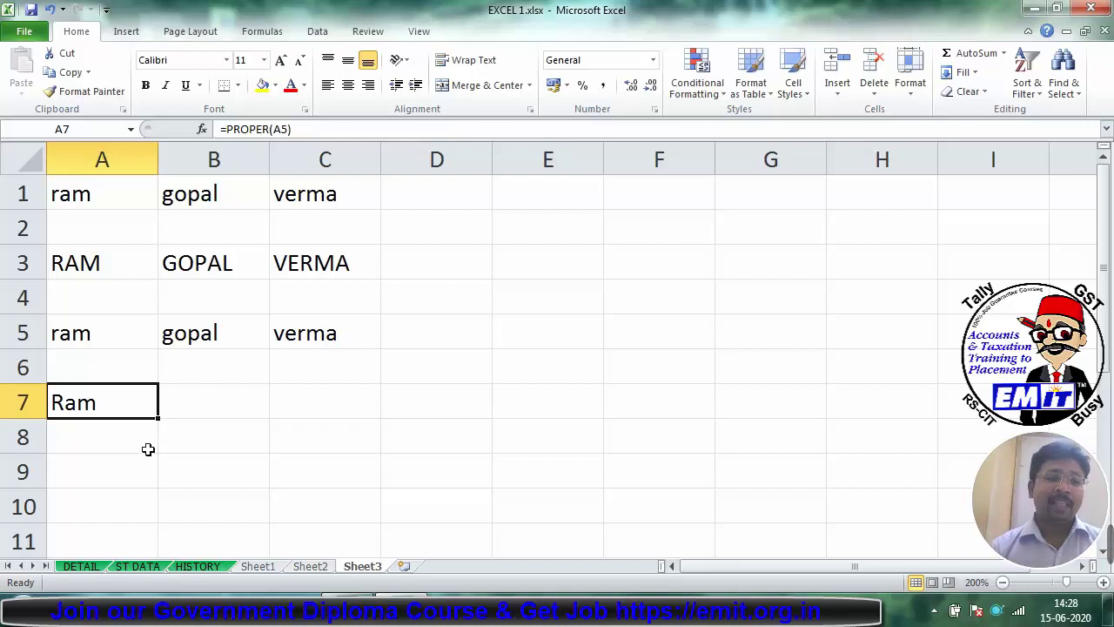
# Step: Fill the PROPER formula right to C7 and check the formulas in A7:C7
pyautogui.moveTo(157, 418); pyautogui.dragTo(348, 404)
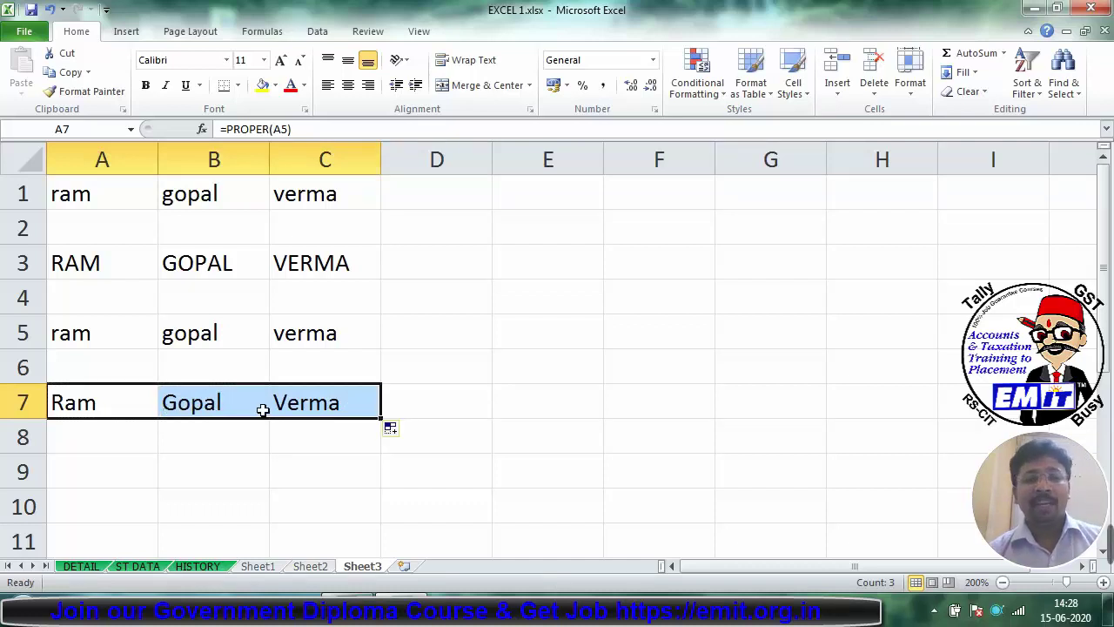
pyautogui.click(141, 407)
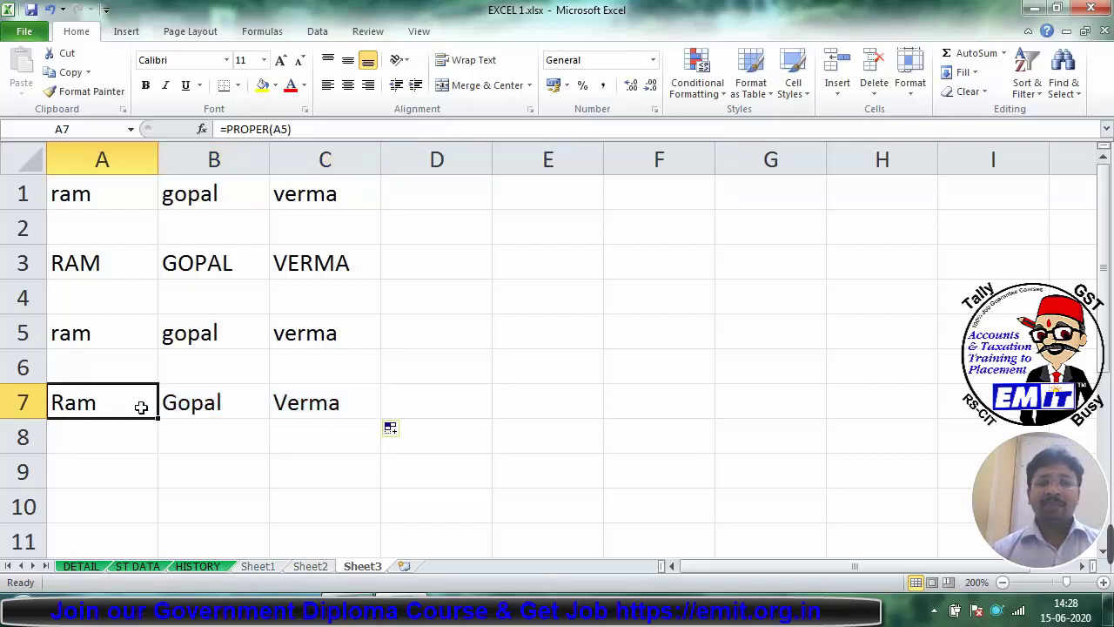
pyautogui.press('Down')
pyautogui.press('Down')
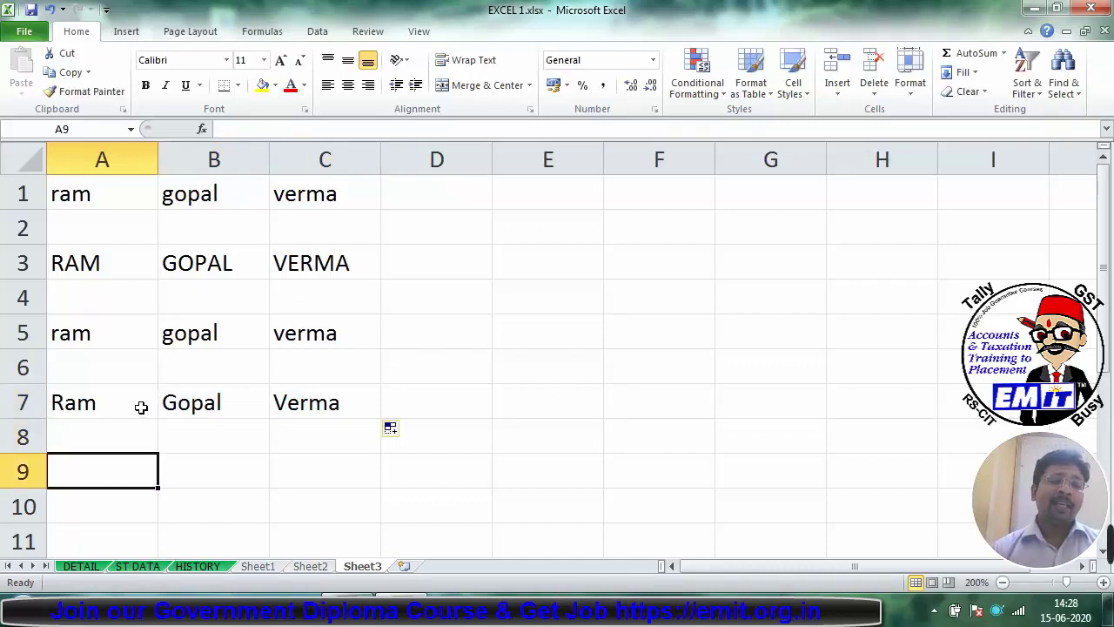
pyautogui.click(141, 406)
pyautogui.click(190, 396)
pyautogui.click(299, 387)
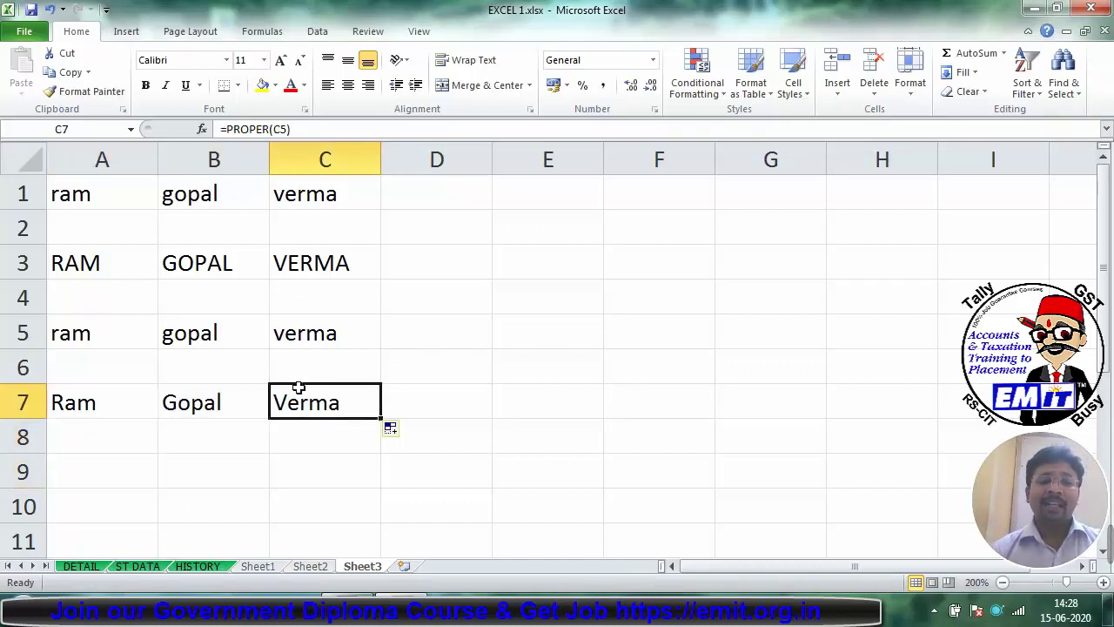
pyautogui.click(101, 463)
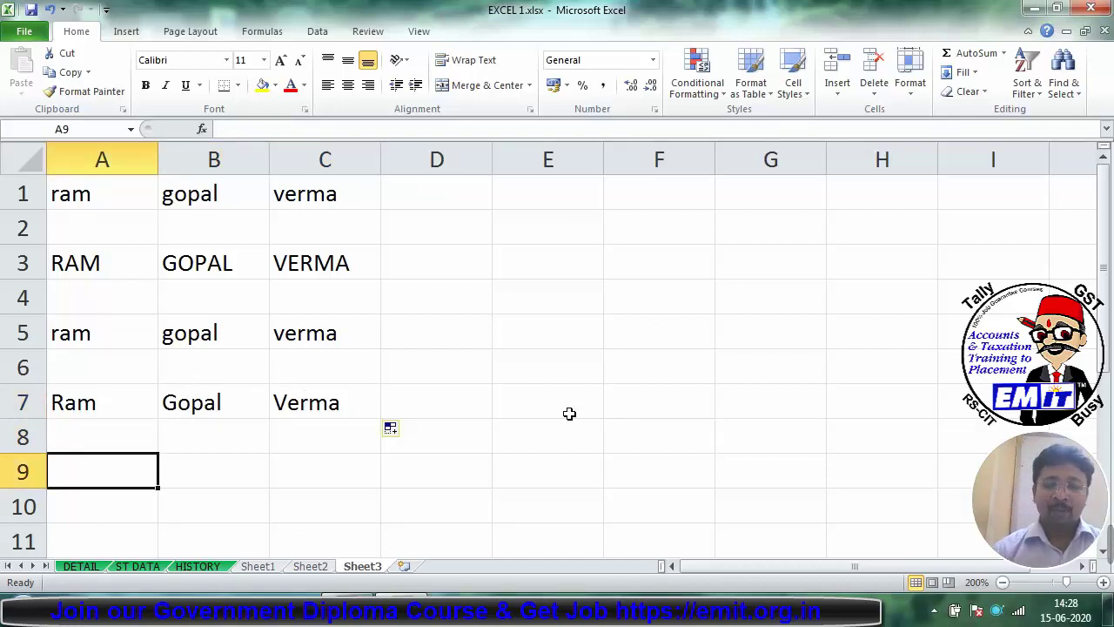
pyautogui.write('=concatenate')
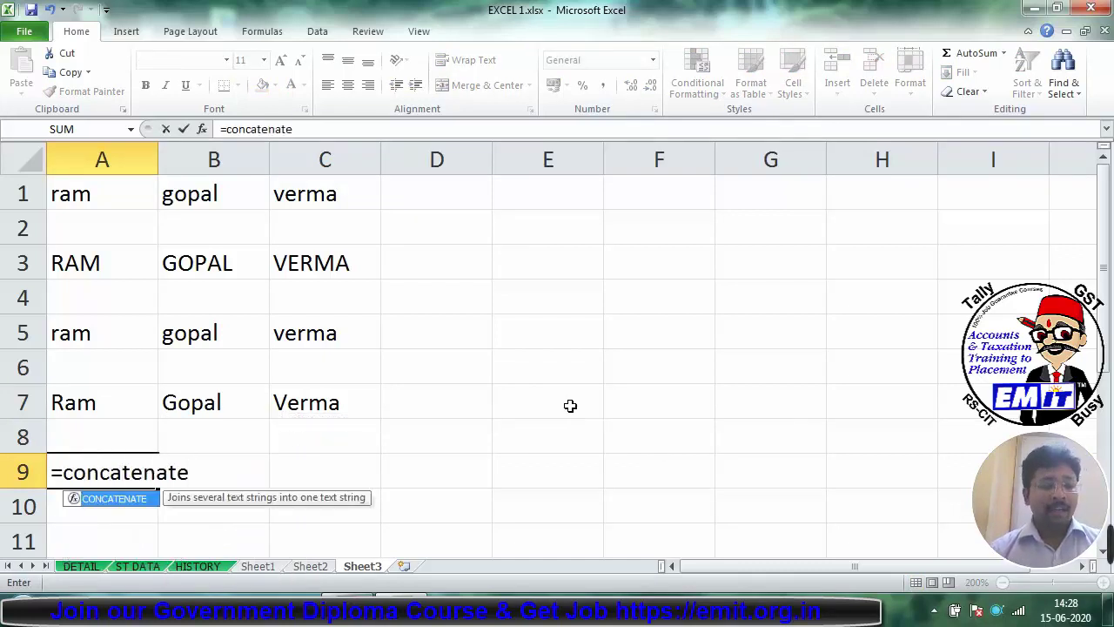
pyautogui.hotkey('ctrl', 'a')
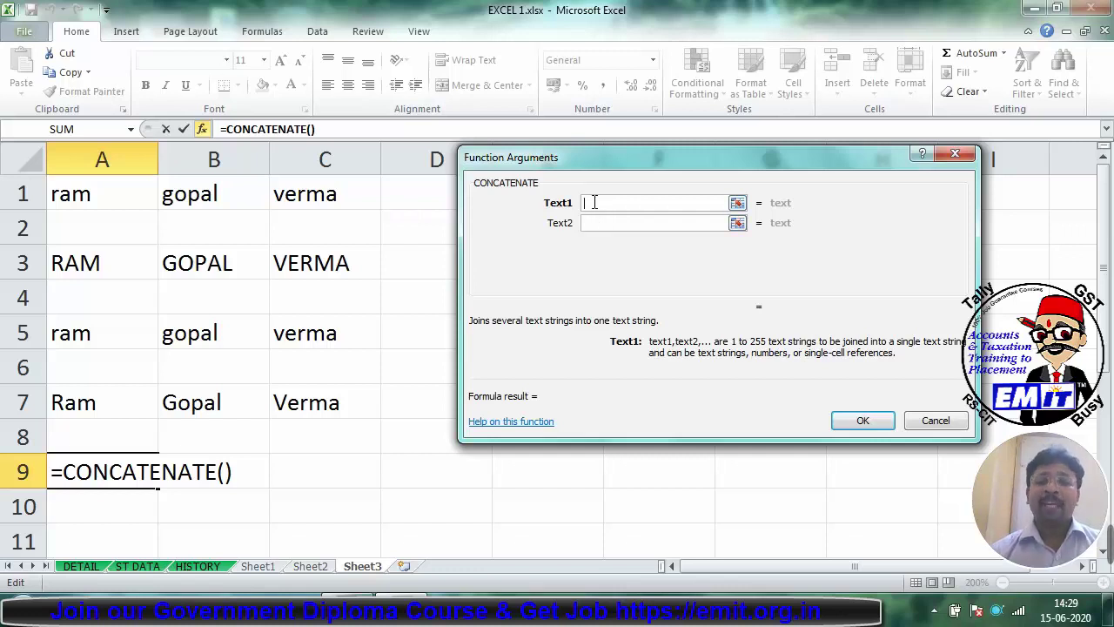
pyautogui.click(102, 406)
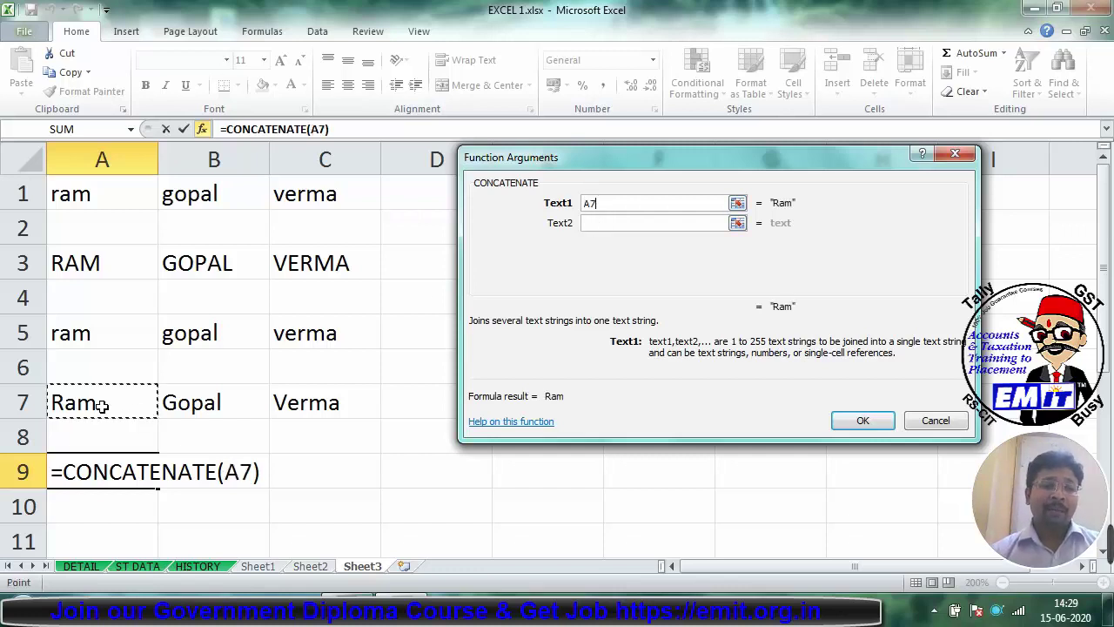
pyautogui.click(616, 223)
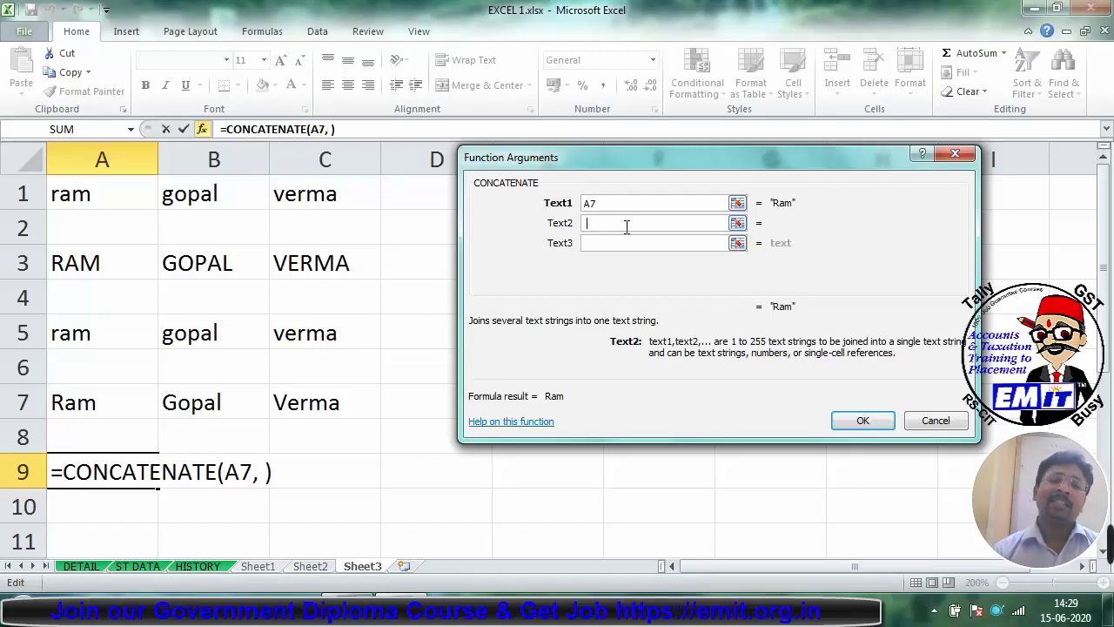
pyautogui.click(606, 242)
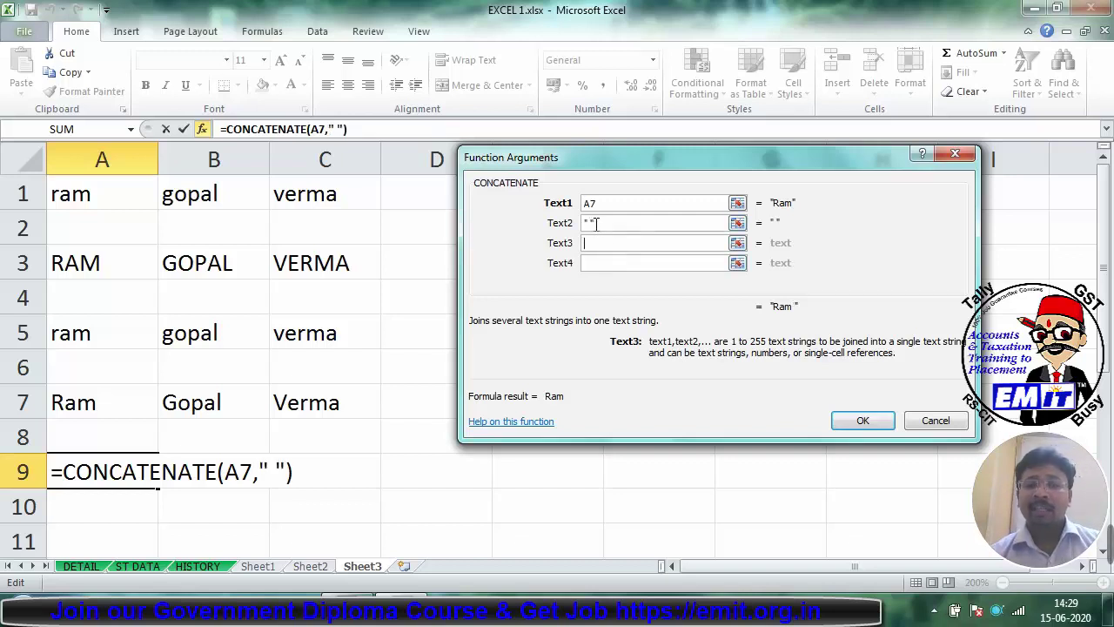
pyautogui.click(188, 414)
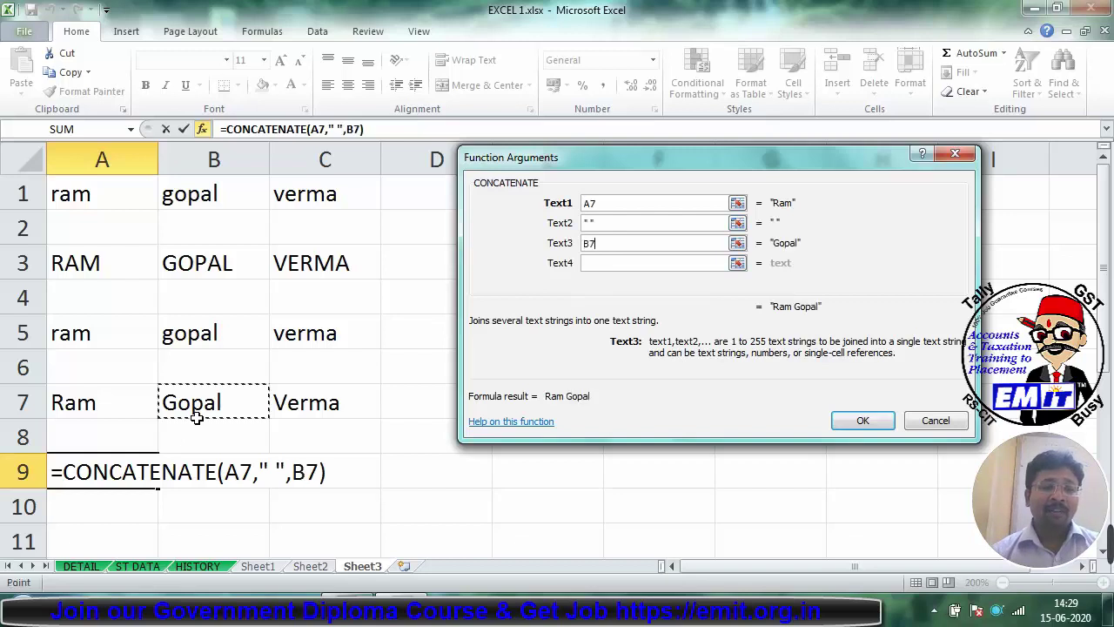
pyautogui.click(592, 264)
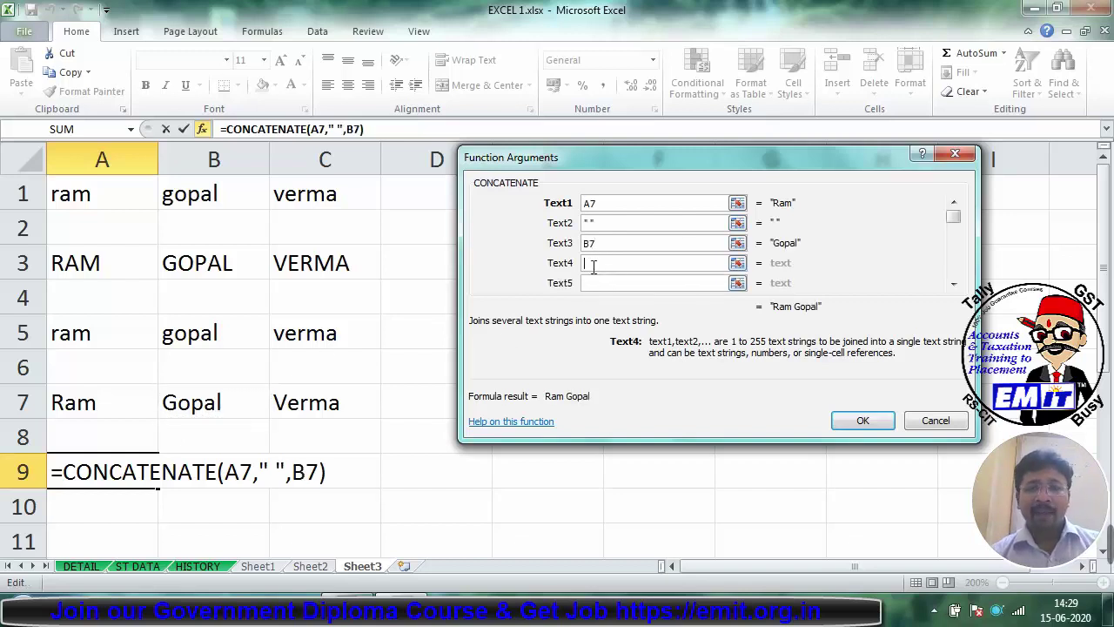
pyautogui.write('" "')
pyautogui.click(591, 284)
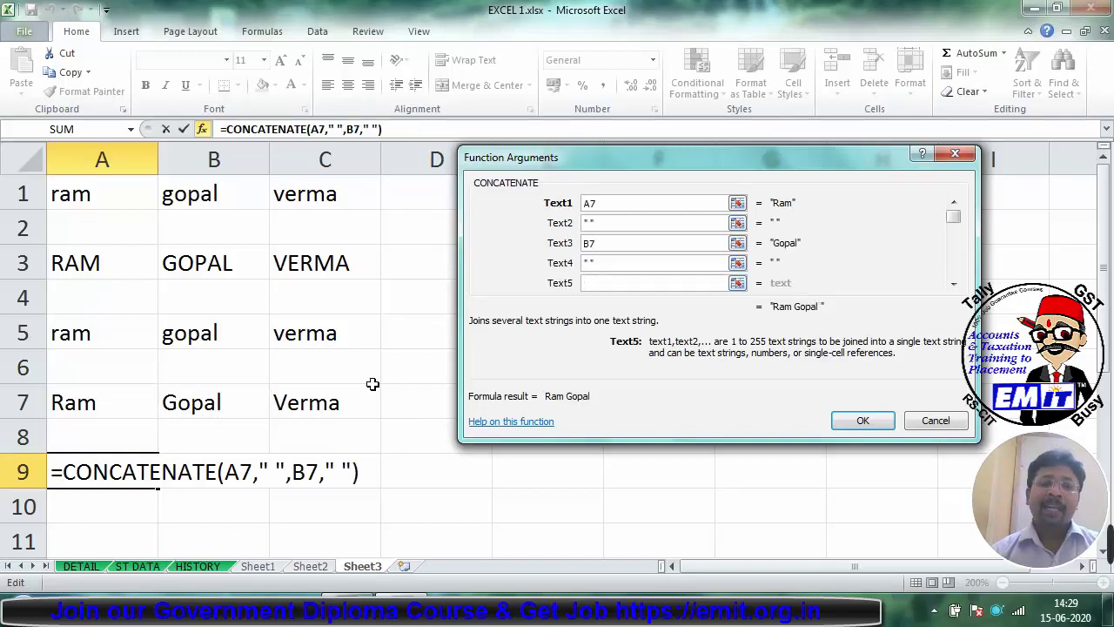
pyautogui.click(310, 403)
pyautogui.press('Return')
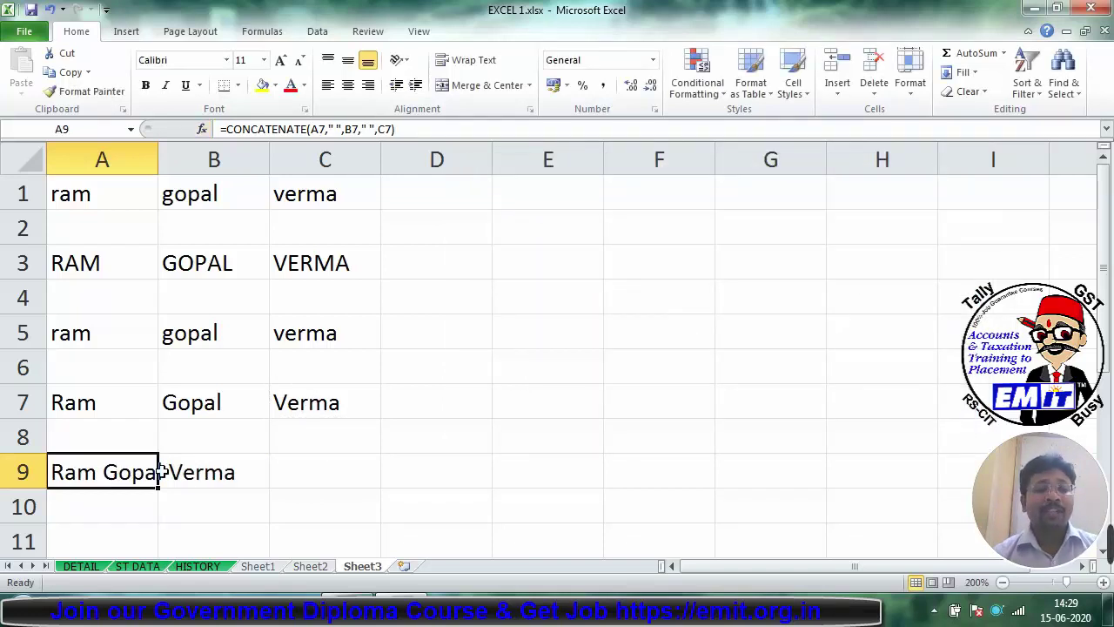
# Step: AutoFit column A to the full name and review the CONCATENATE arguments without changing them
pyautogui.doubleClick(157, 160)
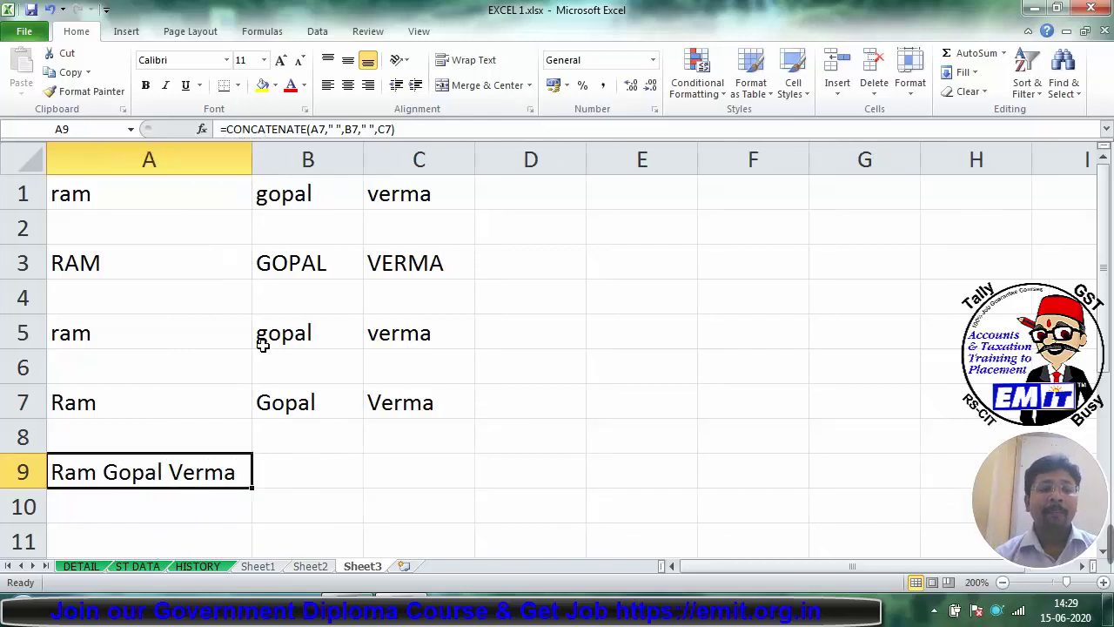
pyautogui.click(203, 129)
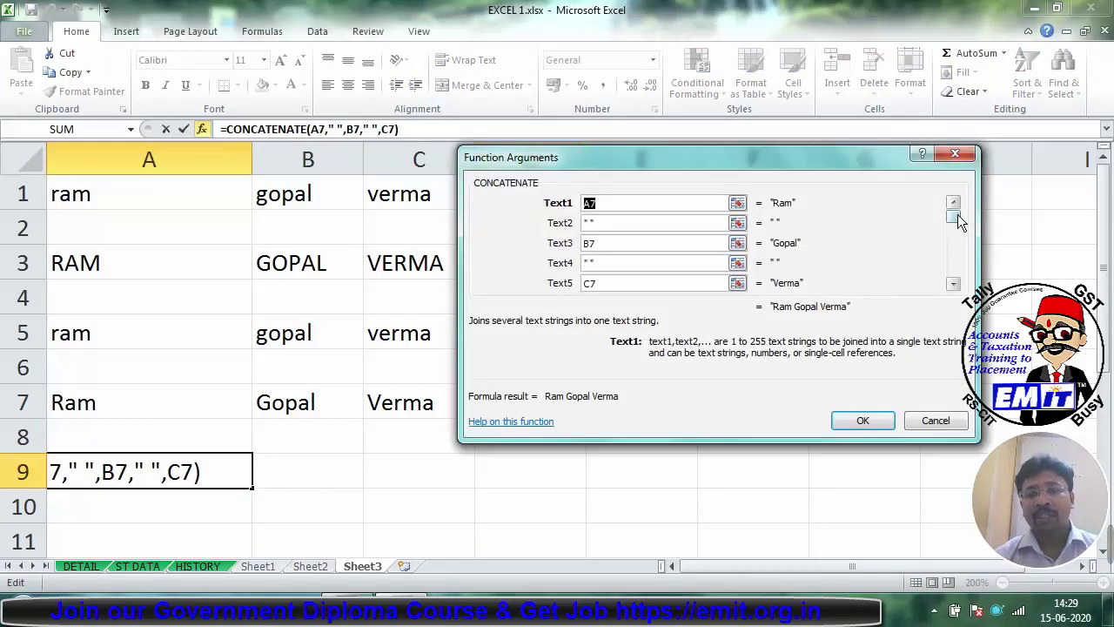
pyautogui.moveTo(955, 257); pyautogui.dragTo(957, 287)
pyautogui.click(580, 287)
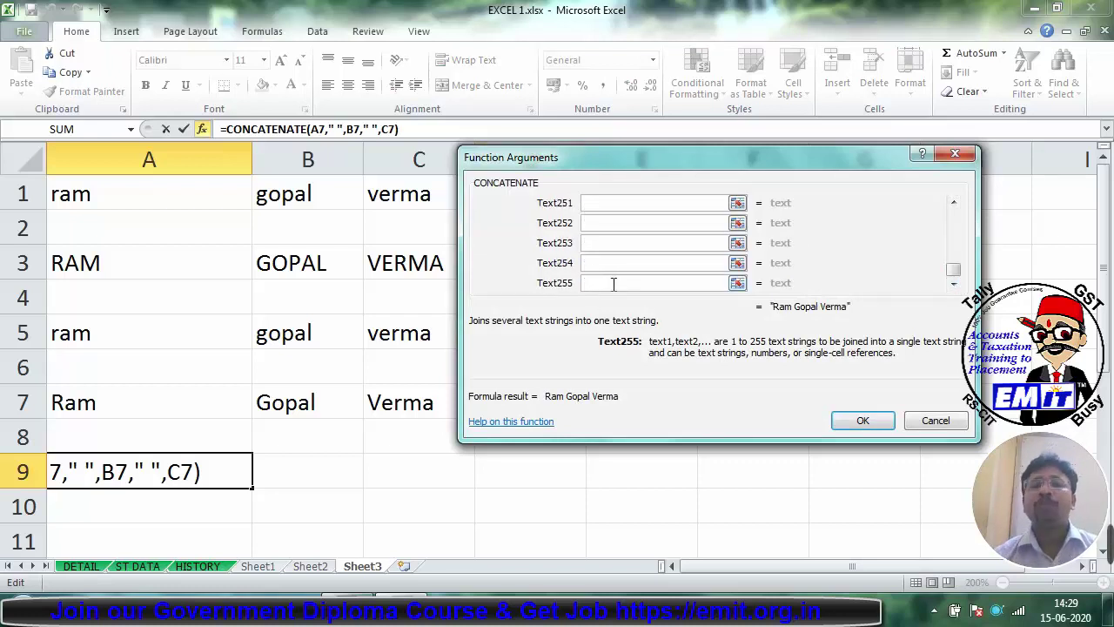
pyautogui.click(955, 155)
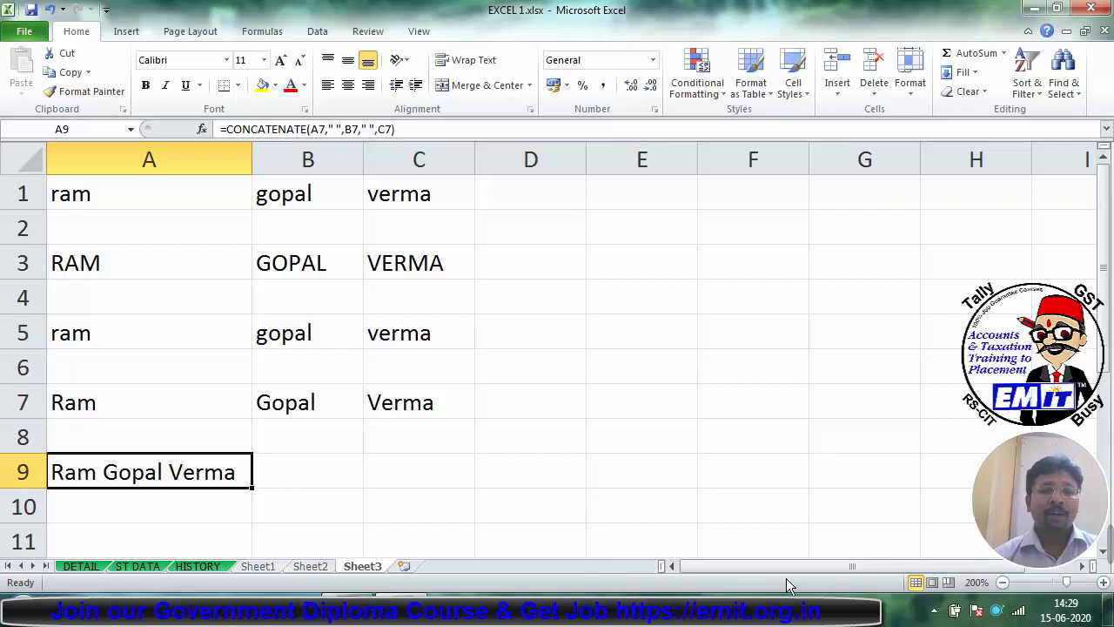
# Step: Zoom out slightly and enter 10 in A11 with days in B11
pyautogui.click(1002, 583)
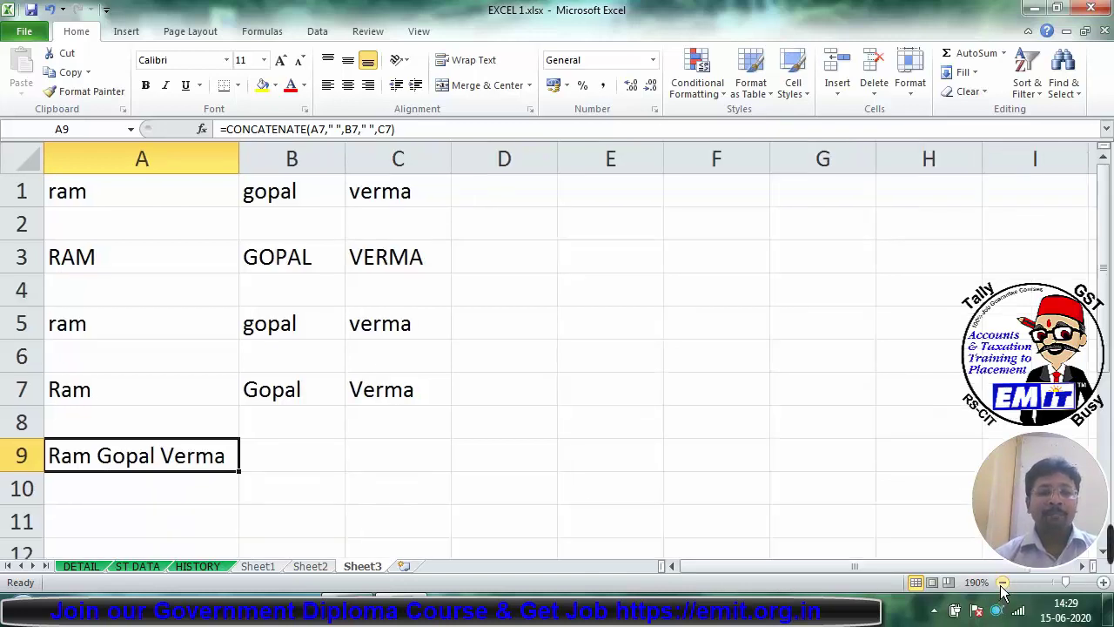
pyautogui.click(1002, 582)
pyautogui.click(1002, 583)
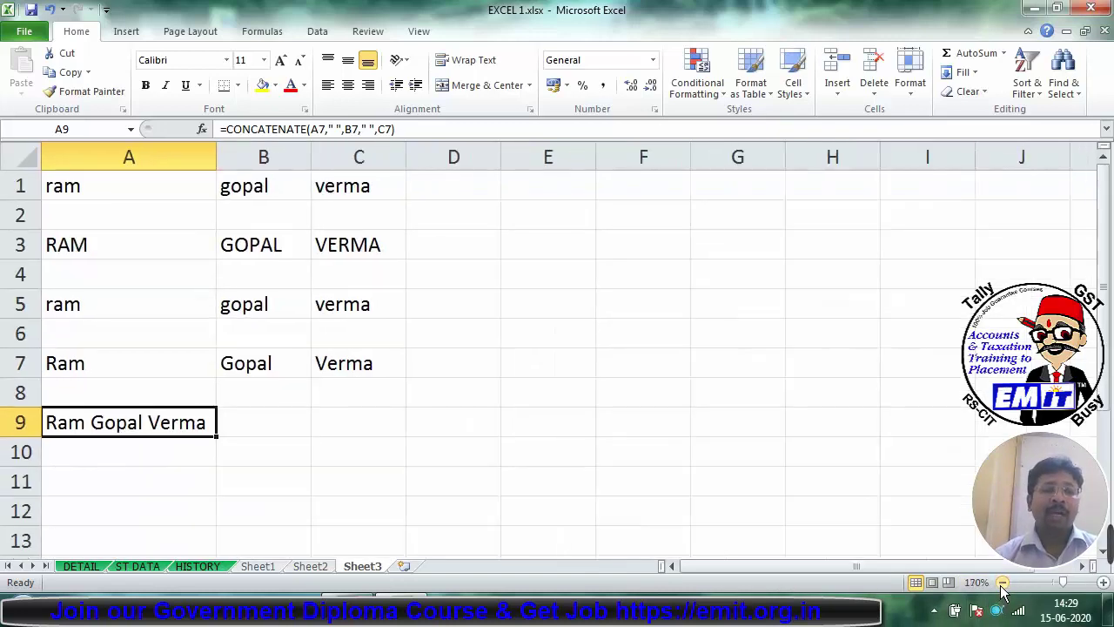
pyautogui.click(122, 468)
pyautogui.write('10')
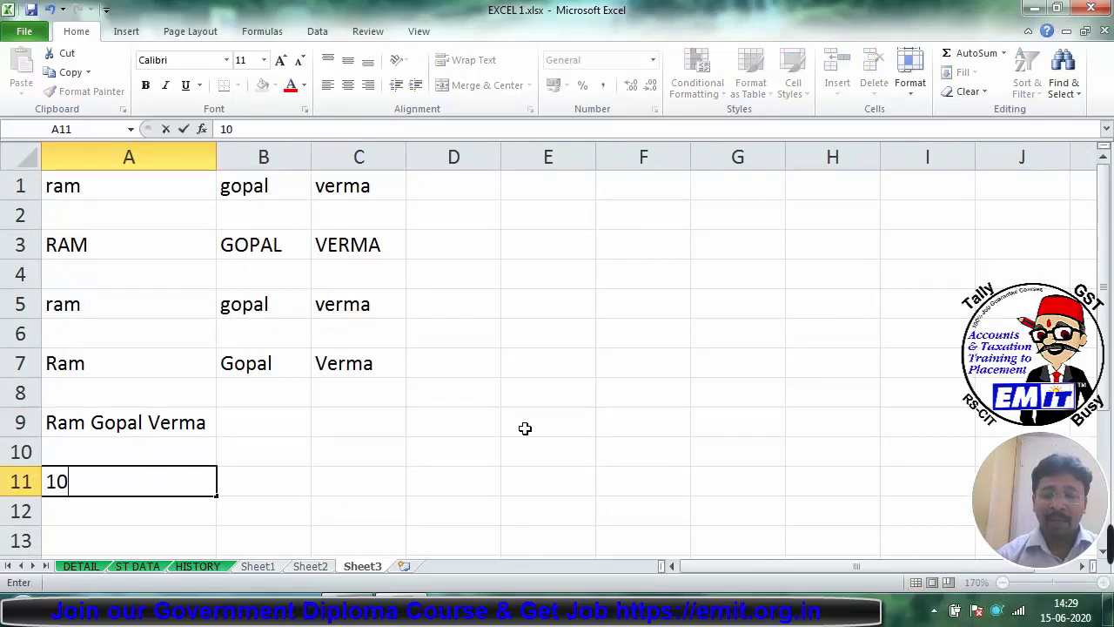
pyautogui.press('Tab')
pyautogui.write('days')
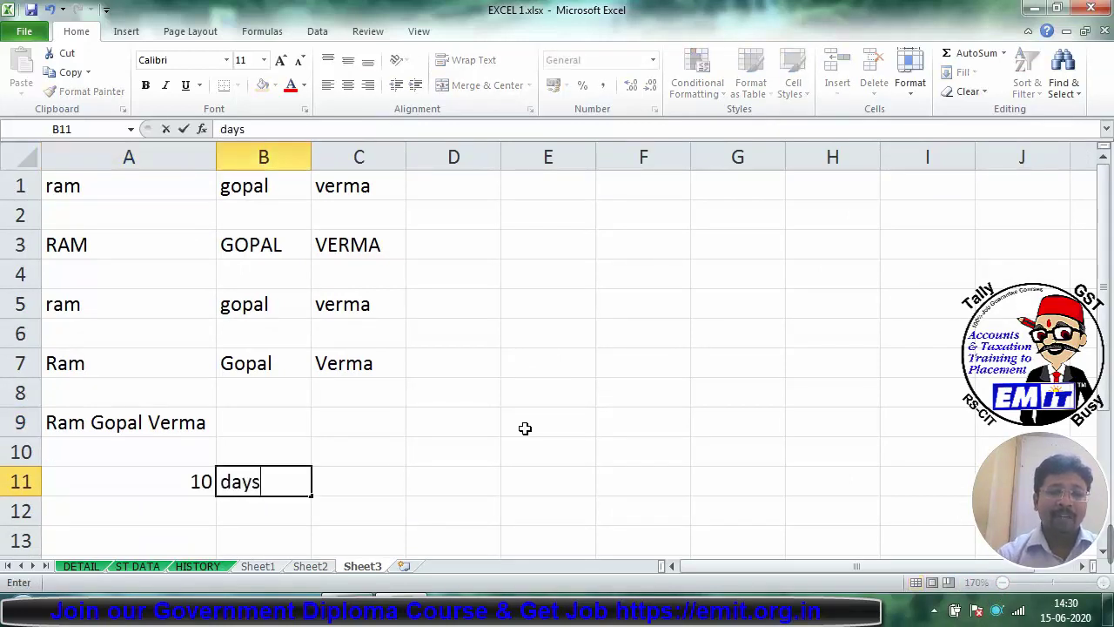
pyautogui.press('Down')
# Step: Enter 20 in A12 with days in B12, ending at cell C11
pyautogui.press('Left')
pyautogui.write('20')
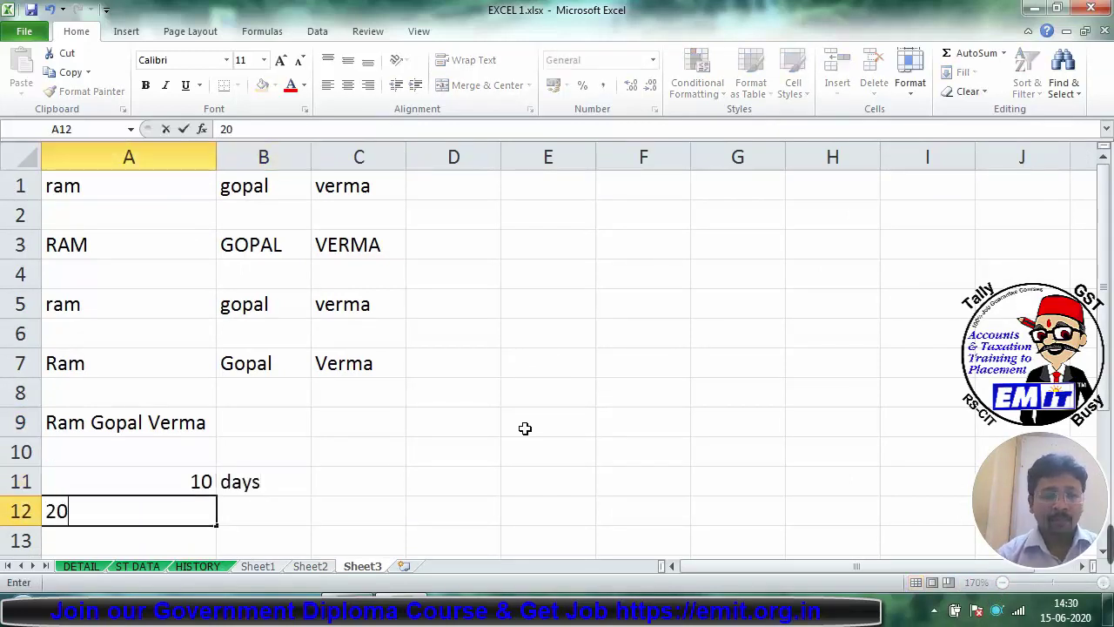
pyautogui.press('Tab')
pyautogui.write('day')
pyautogui.press('Return')
pyautogui.press('Right')
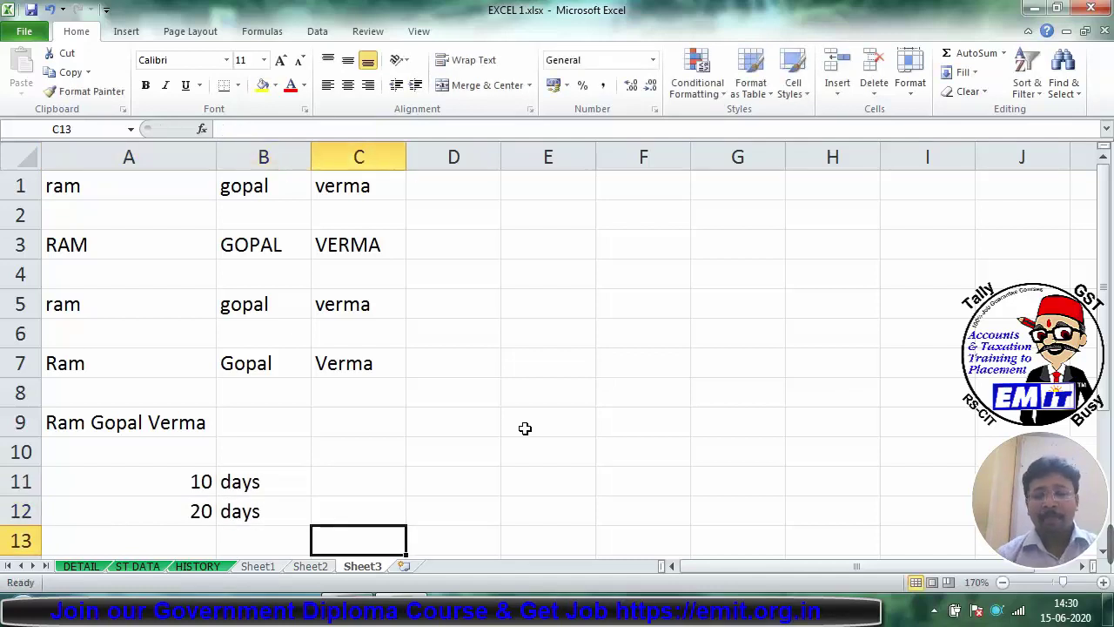
pyautogui.press('Up')
pyautogui.press('Up')
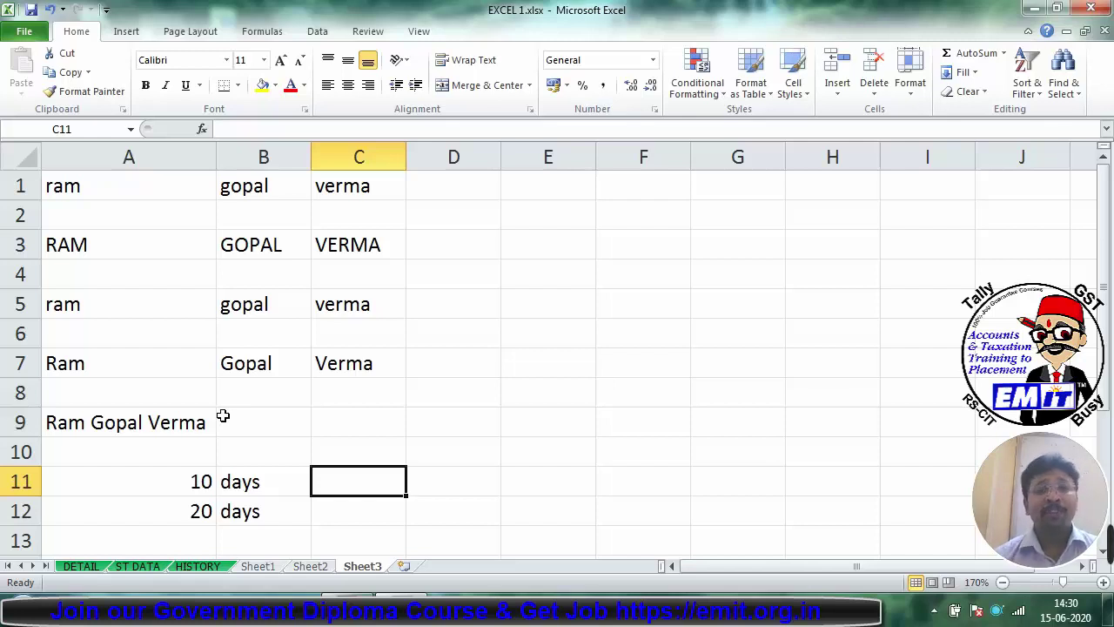
# Step: Enter =A11&B11 in C11 and fill it down to C12, giving 10days and 20days
pyautogui.write('=')
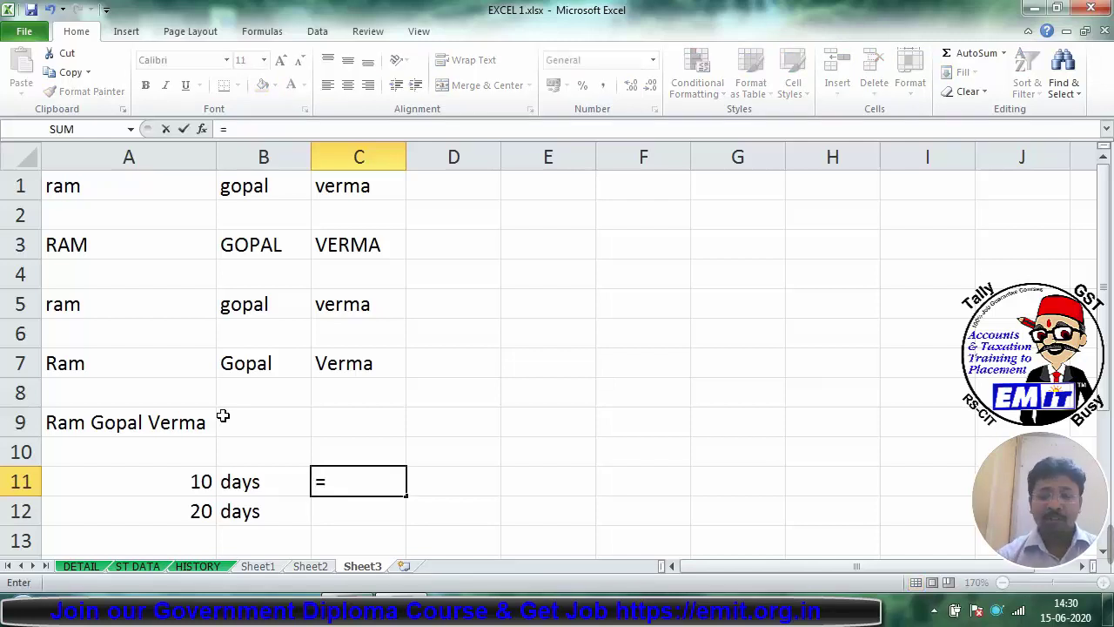
pyautogui.press('Left')
pyautogui.press('Left')
pyautogui.write('&')
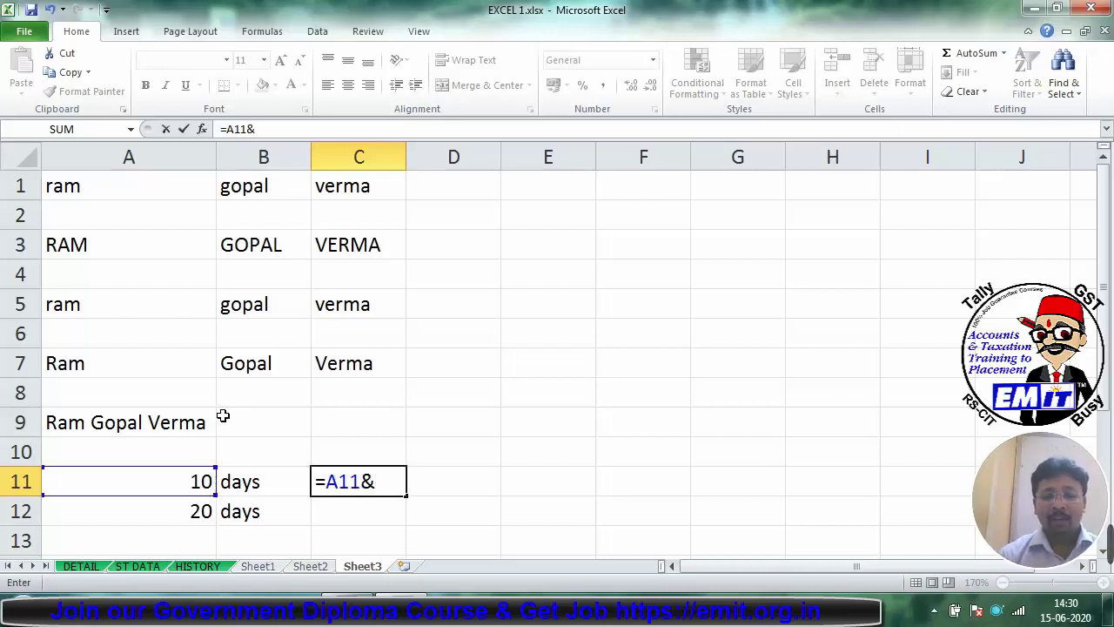
pyautogui.press('Left')
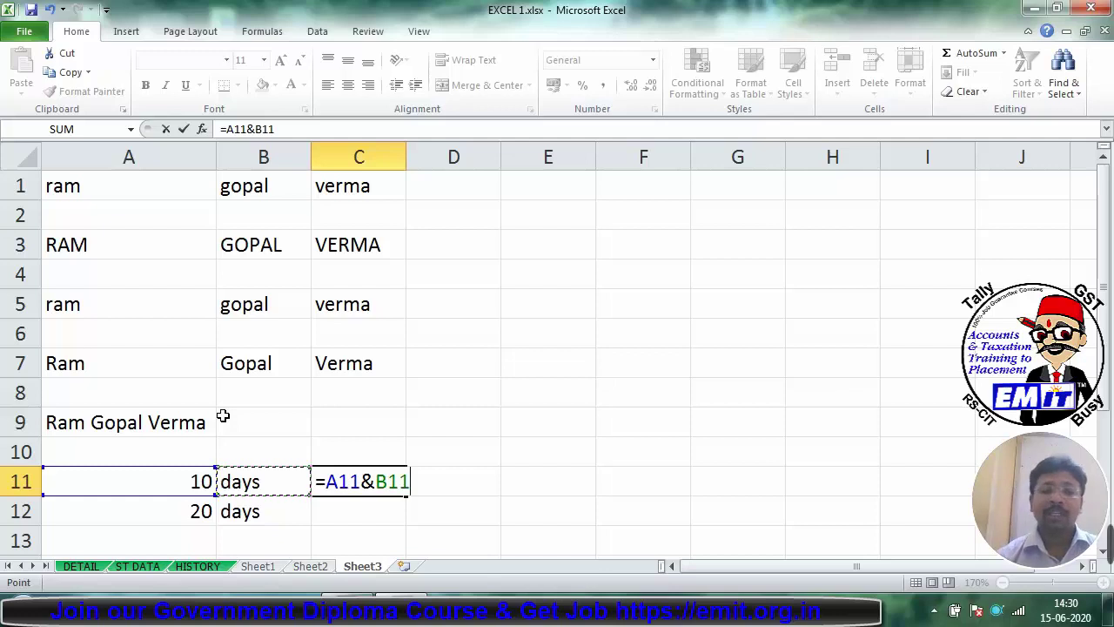
pyautogui.press('Return')
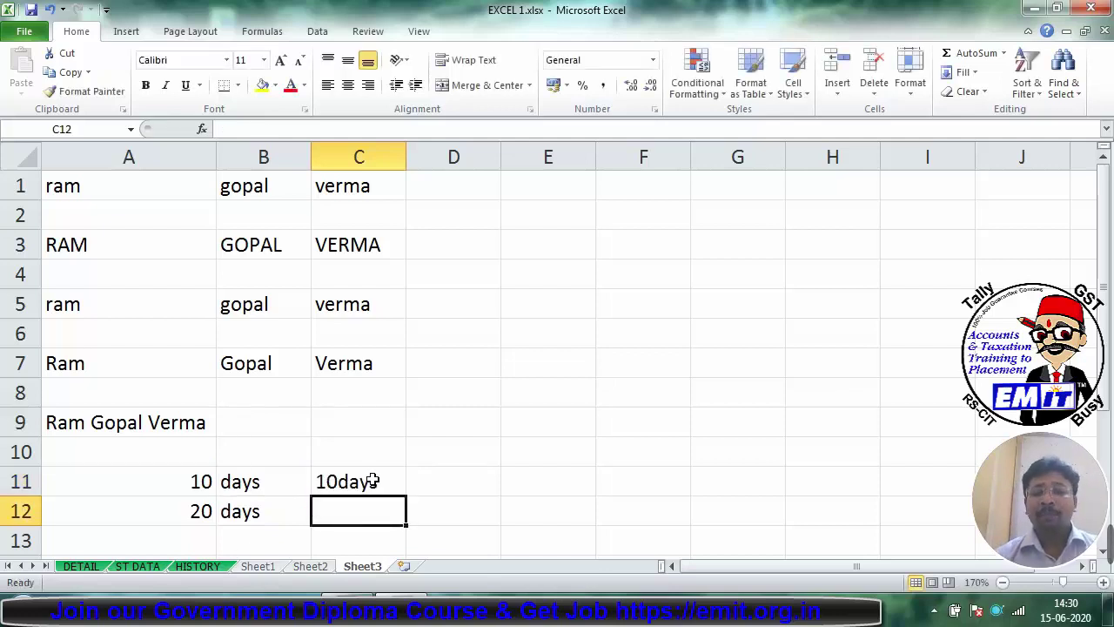
pyautogui.click(376, 483)
pyautogui.moveTo(404, 495); pyautogui.dragTo(403, 518)
pyautogui.click(361, 514)
pyautogui.click(344, 486)
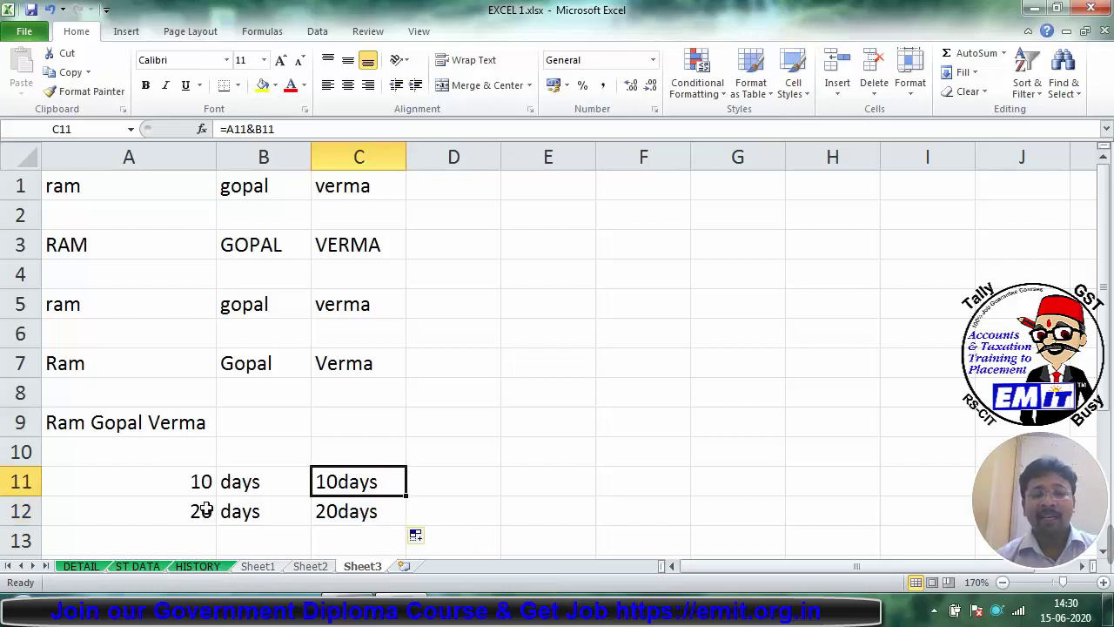
pyautogui.click(331, 507)
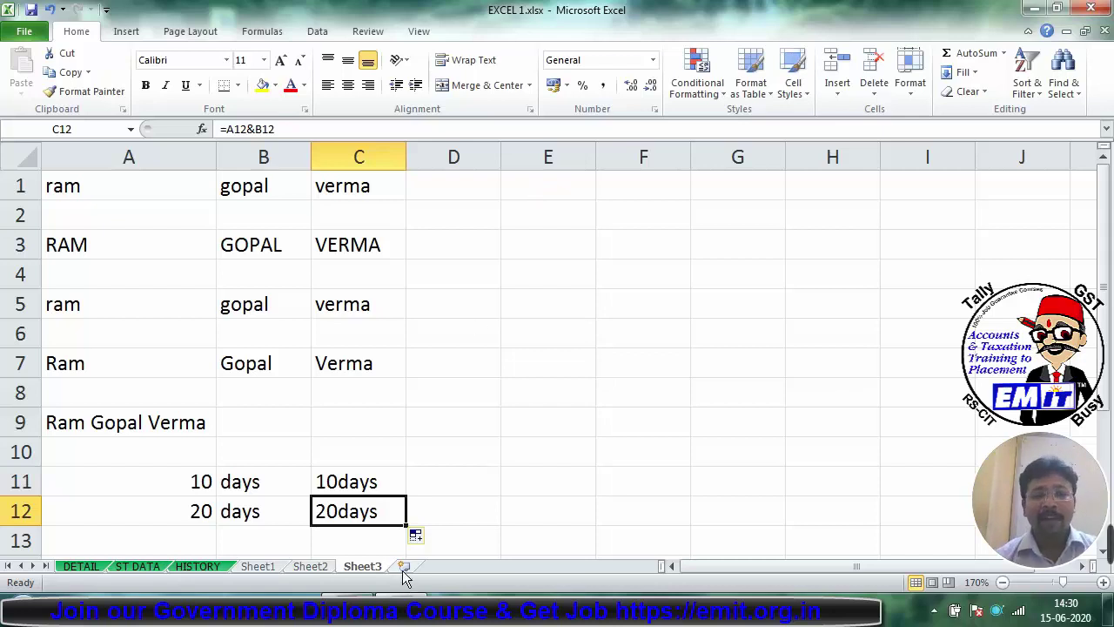
pyautogui.click(404, 565)
# Step: Zoom in on the new Sheet4 and type the heading PAN in A1
pyautogui.click(1102, 585)
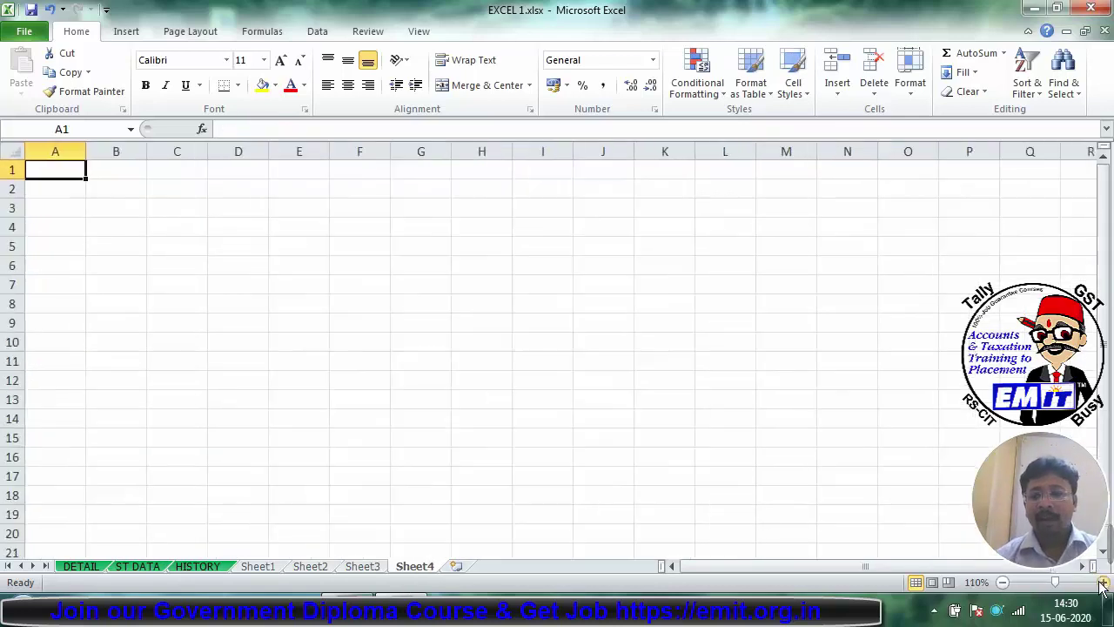
pyautogui.click(1102, 586)
pyautogui.tripleClick(1102, 586)
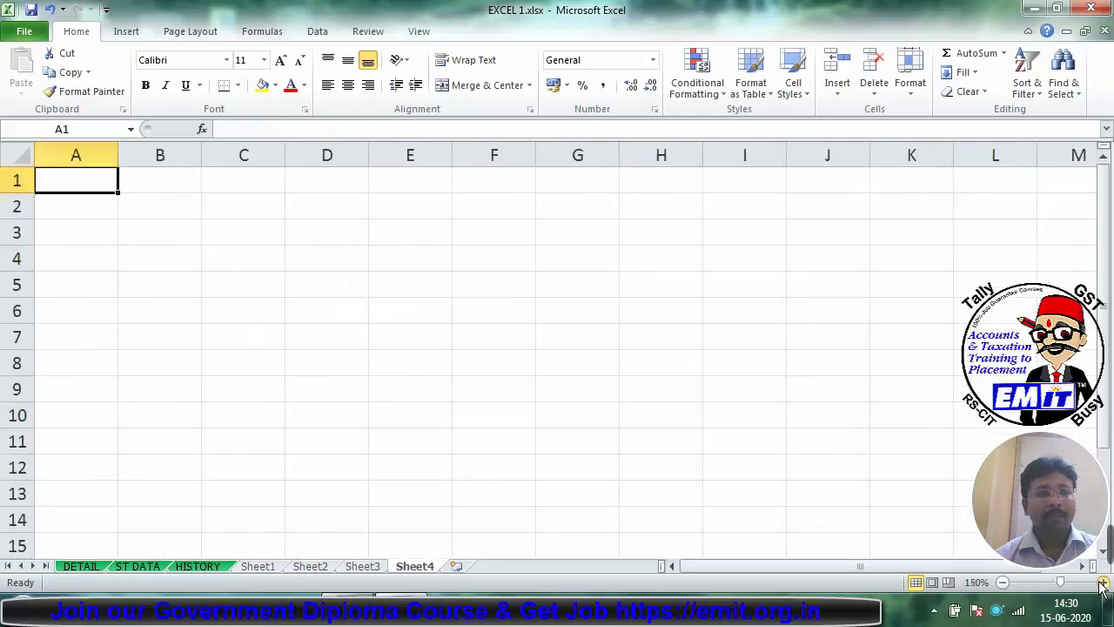
pyautogui.doubleClick(1102, 585)
pyautogui.doubleClick(1102, 586)
pyautogui.doubleClick(1102, 585)
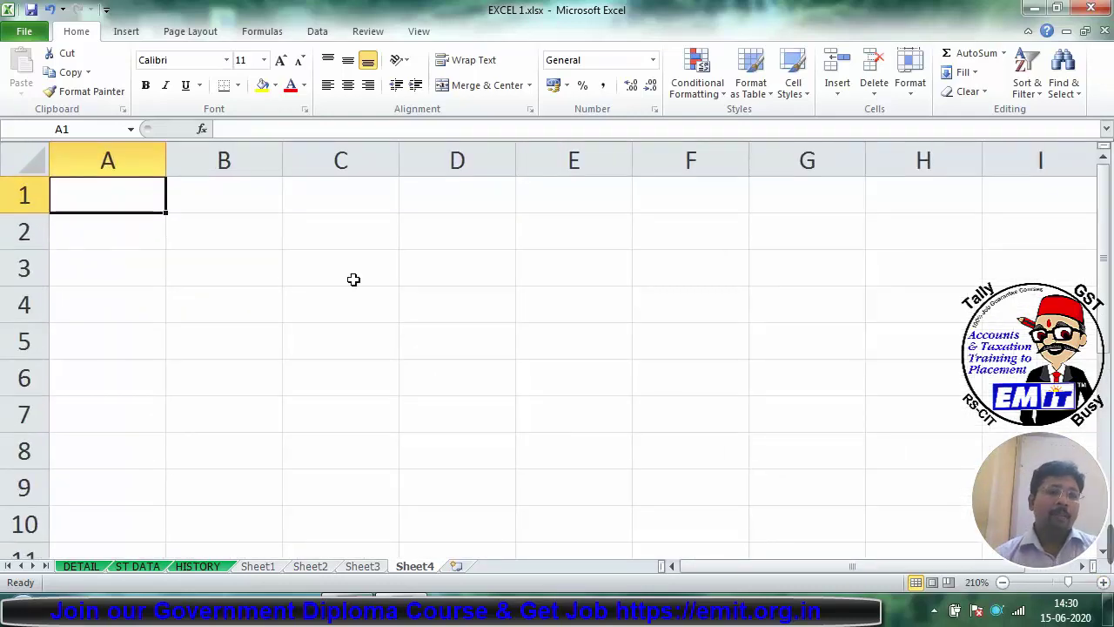
pyautogui.write('P')
pyautogui.press('BackSpace')
pyautogui.write('PAN')
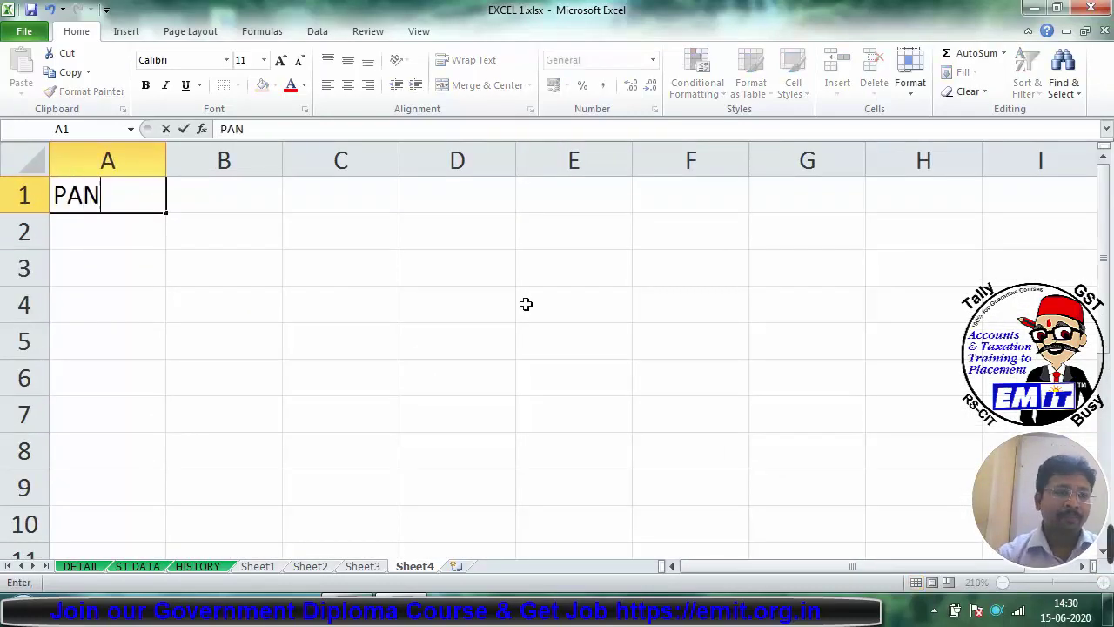
pyautogui.press('Return')
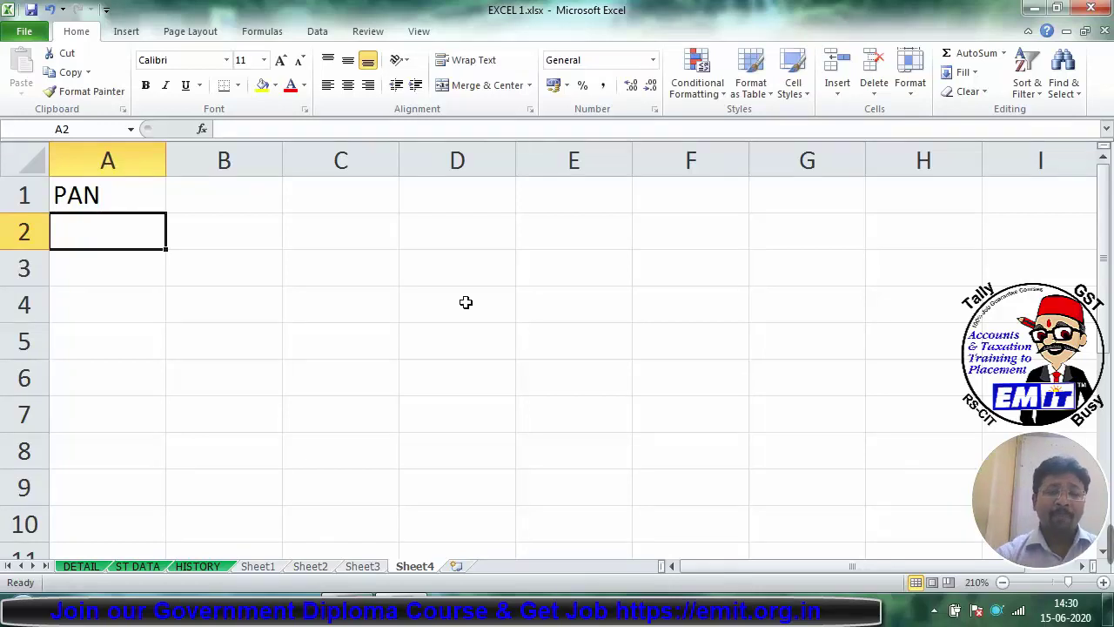
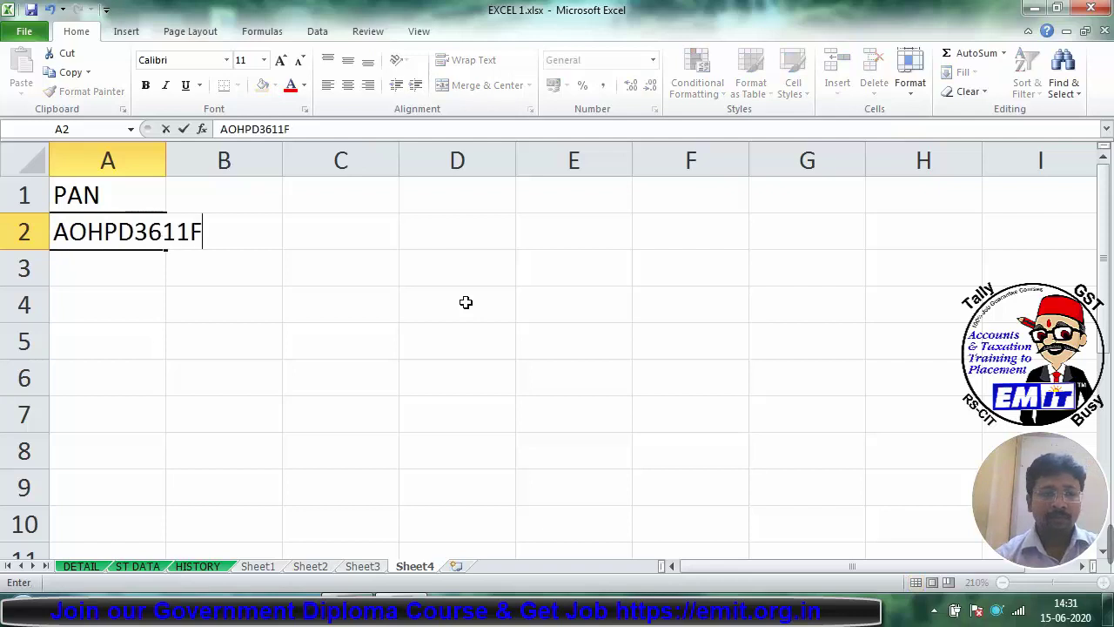
# Step: Enter three sample PAN codes in A2:A4 and autofit column A to fit them
pyautogui.press('Return')
pyautogui.press('Return')
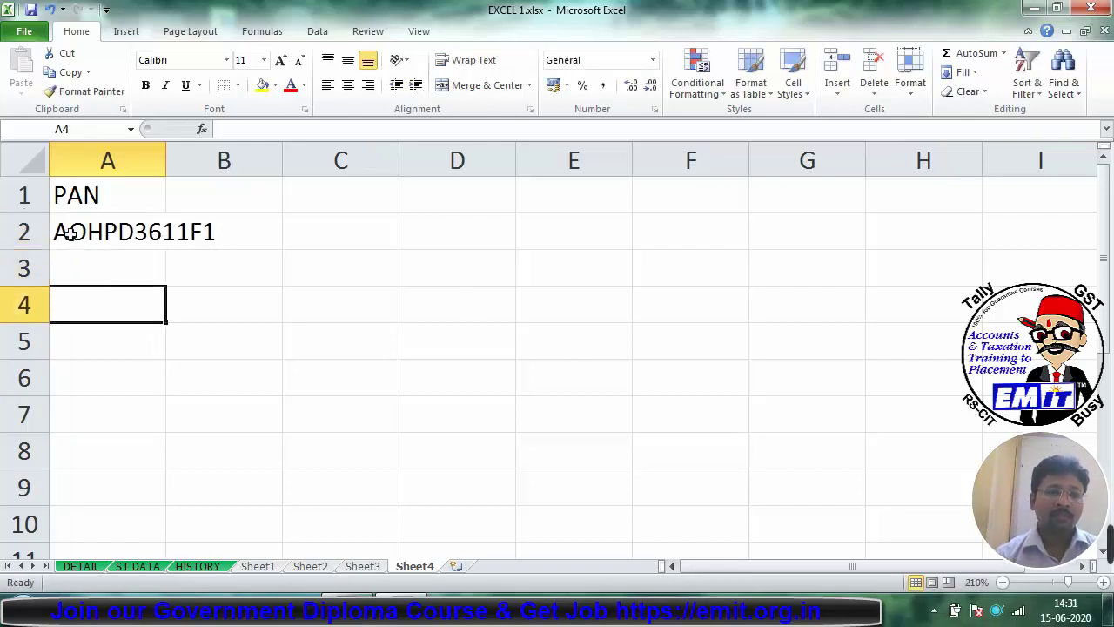
pyautogui.click(130, 280)
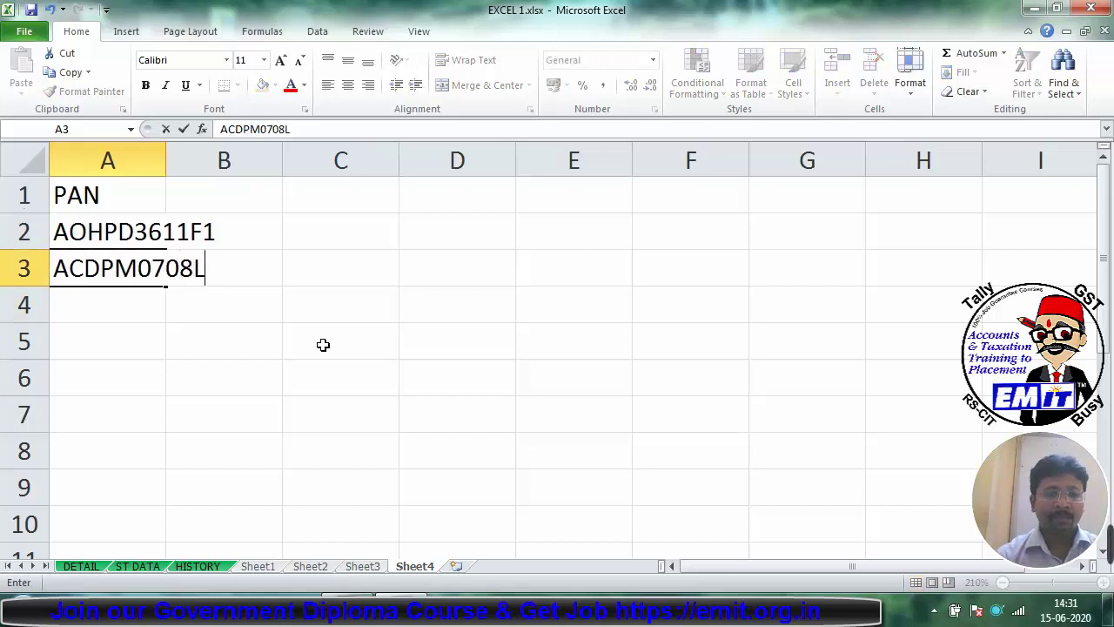
pyautogui.press('Return')
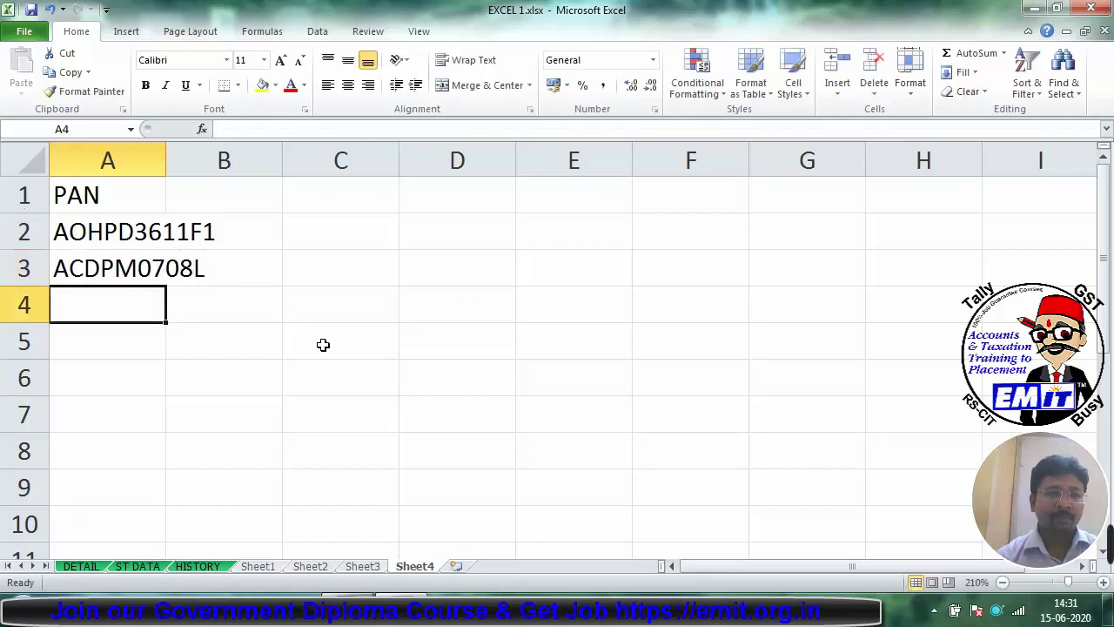
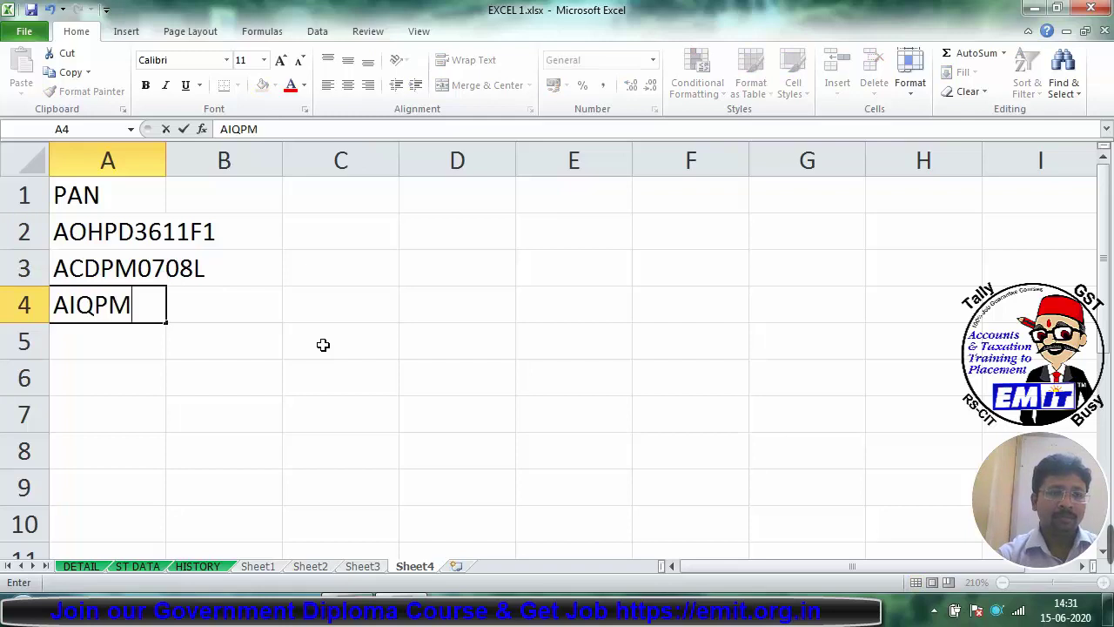
pyautogui.press('Return')
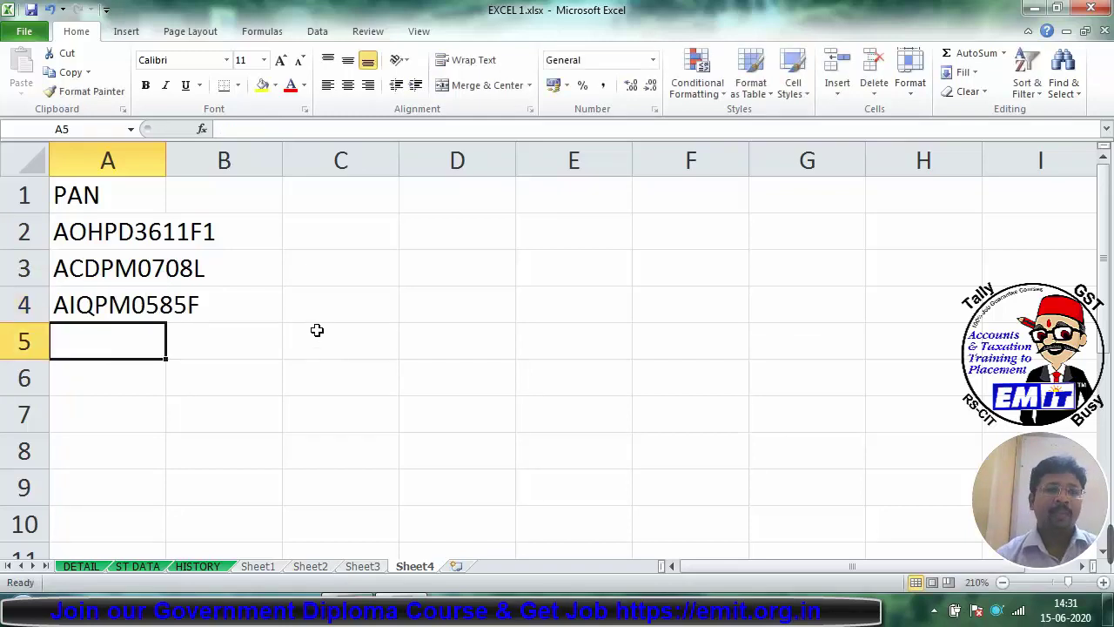
pyautogui.doubleClick(166, 155)
pyautogui.click(298, 258)
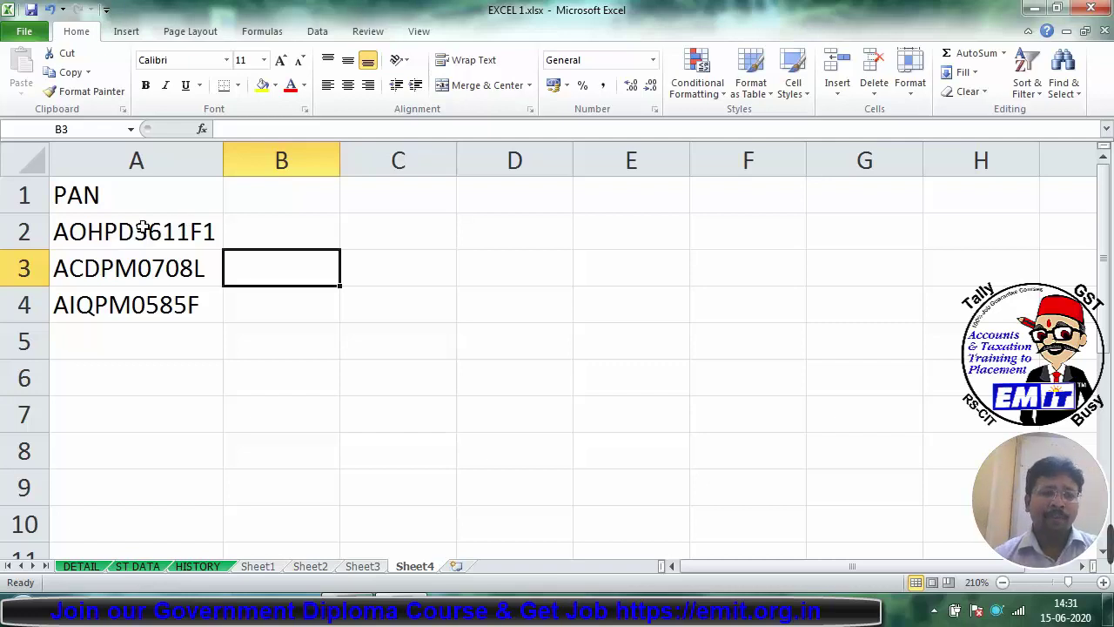
# Step: Count the characters of the first PAN with =LEN(A2) in B2
pyautogui.moveTo(141, 229); pyautogui.dragTo(149, 301)
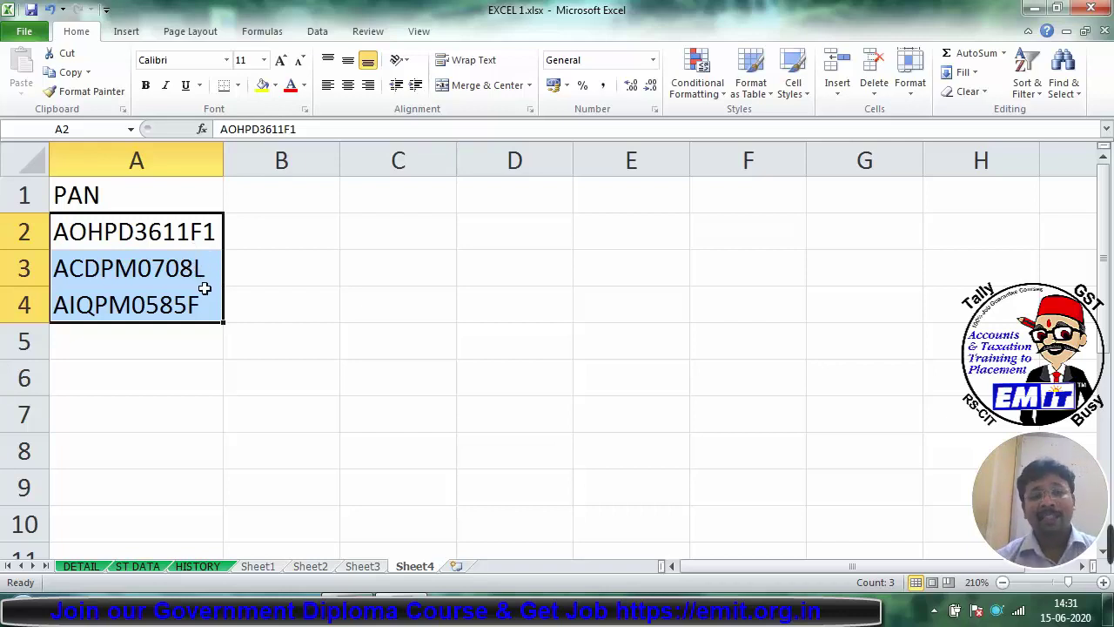
pyautogui.click(315, 239)
pyautogui.write('=')
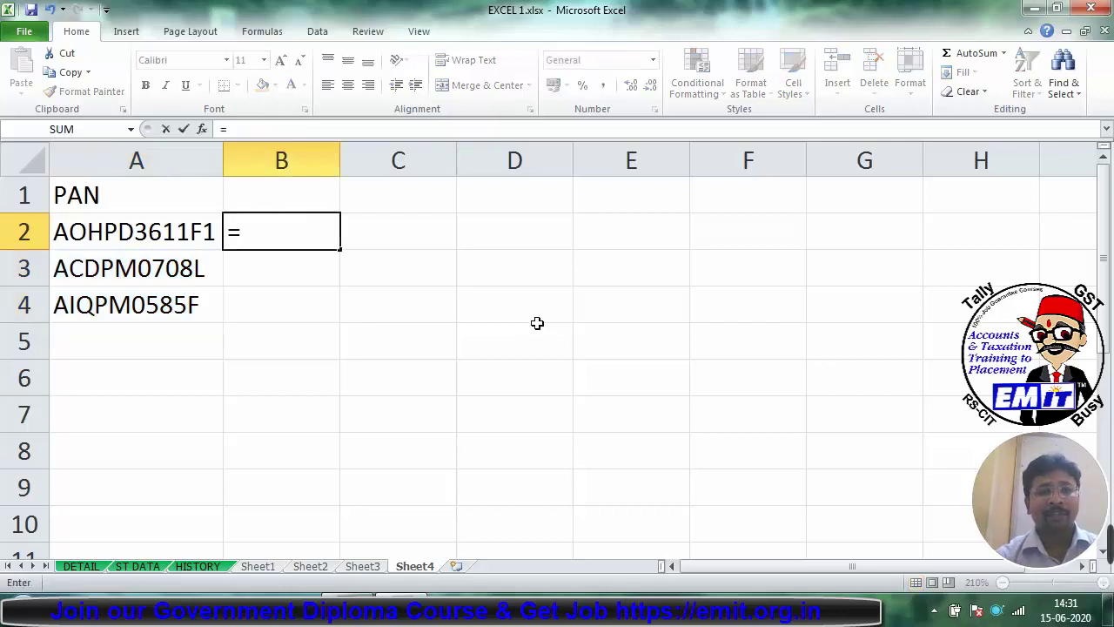
pyautogui.write('LEN')
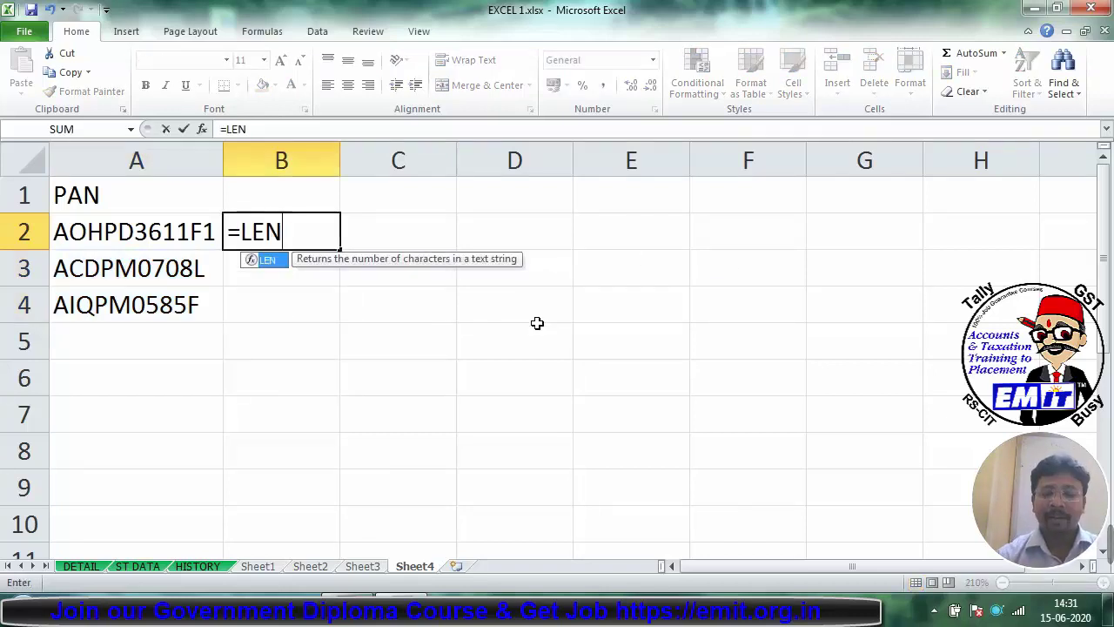
pyautogui.write('(')
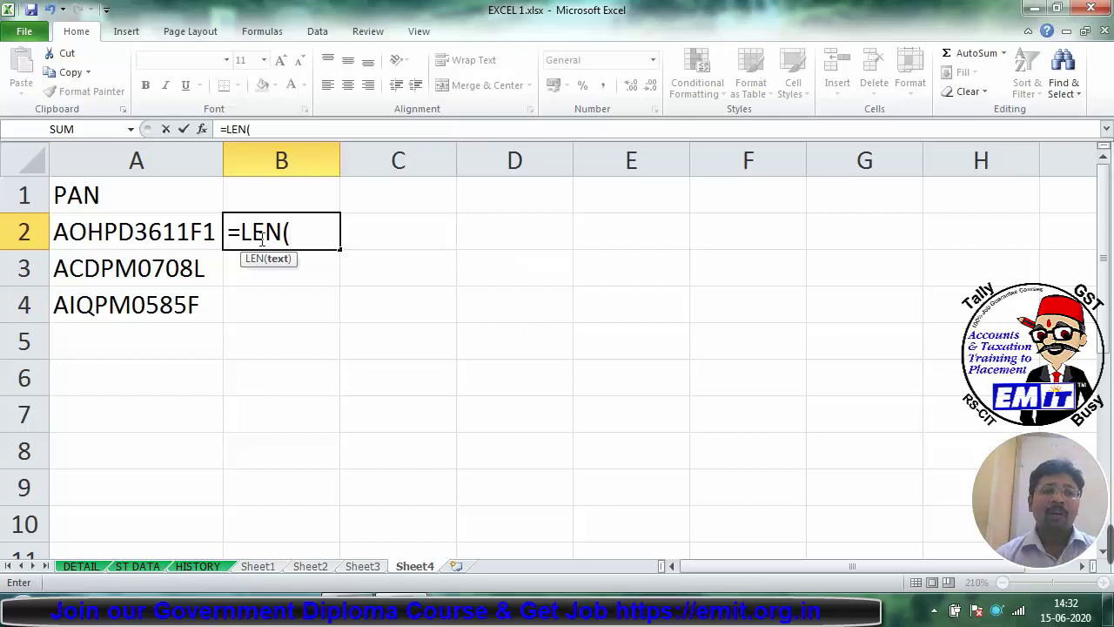
pyautogui.click(139, 225)
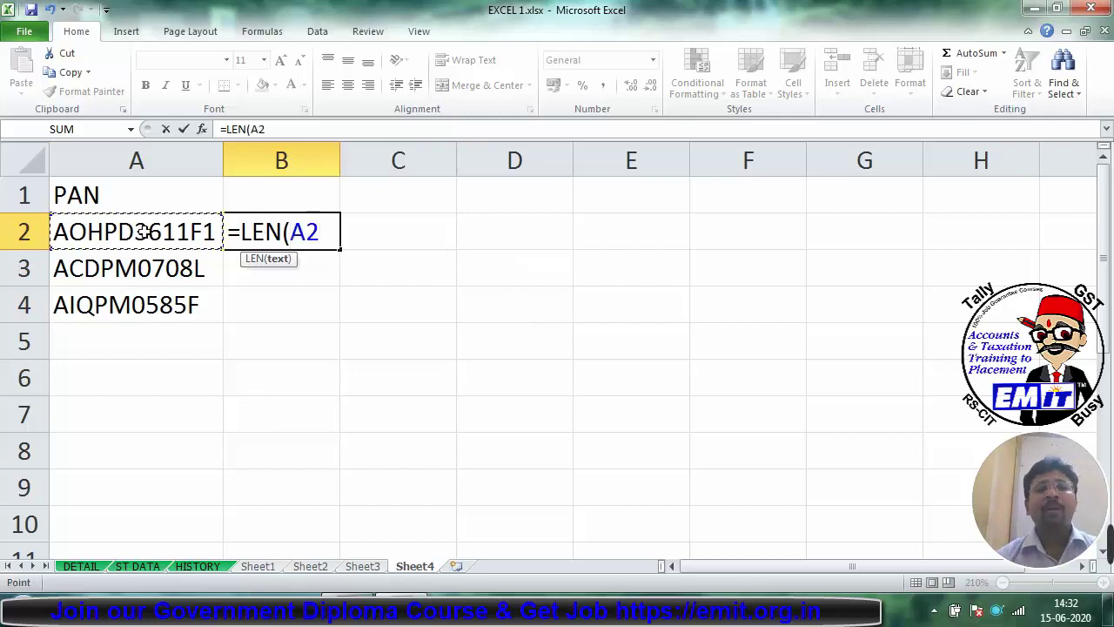
pyautogui.press('Return')
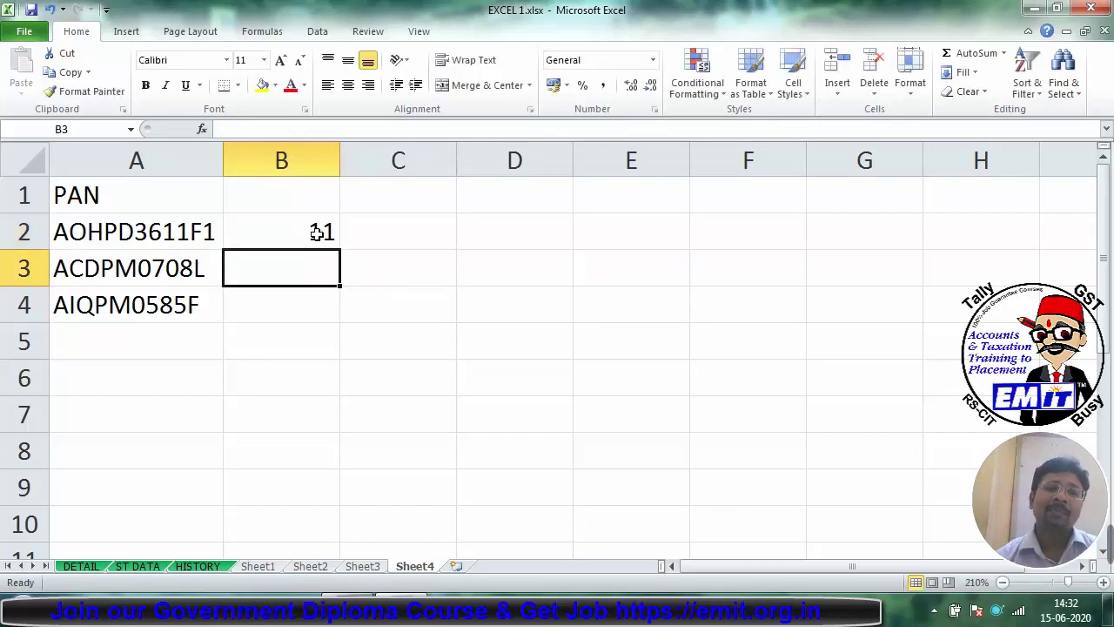
# Step: Delete the extra trailing character from A2 so it counts 10, and fill the LEN formula down to B4
pyautogui.click(318, 231)
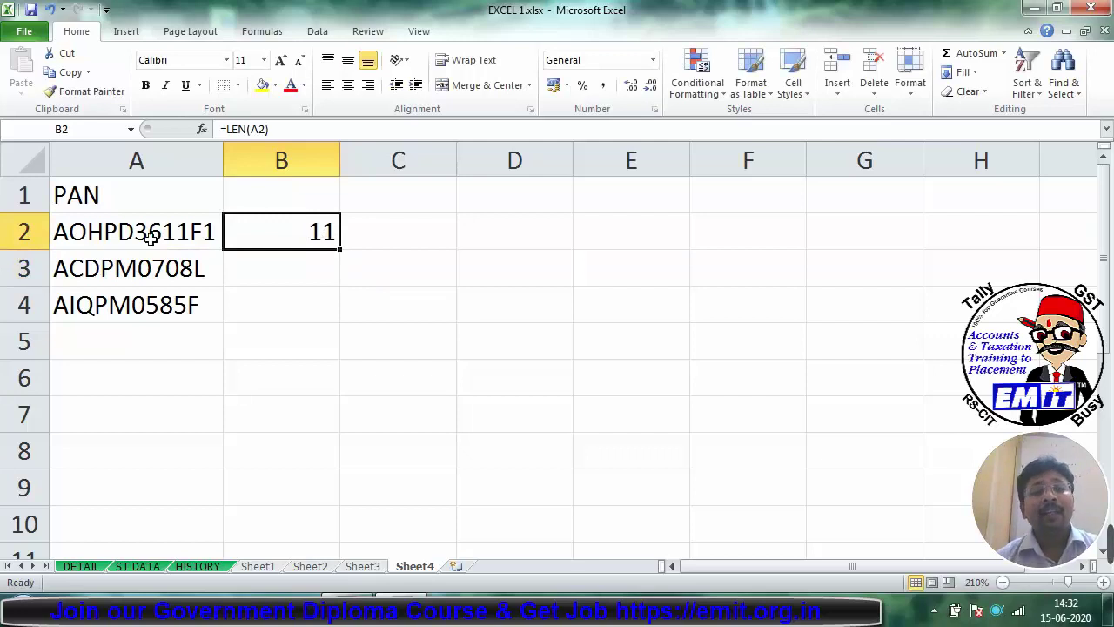
pyautogui.doubleClick(213, 231)
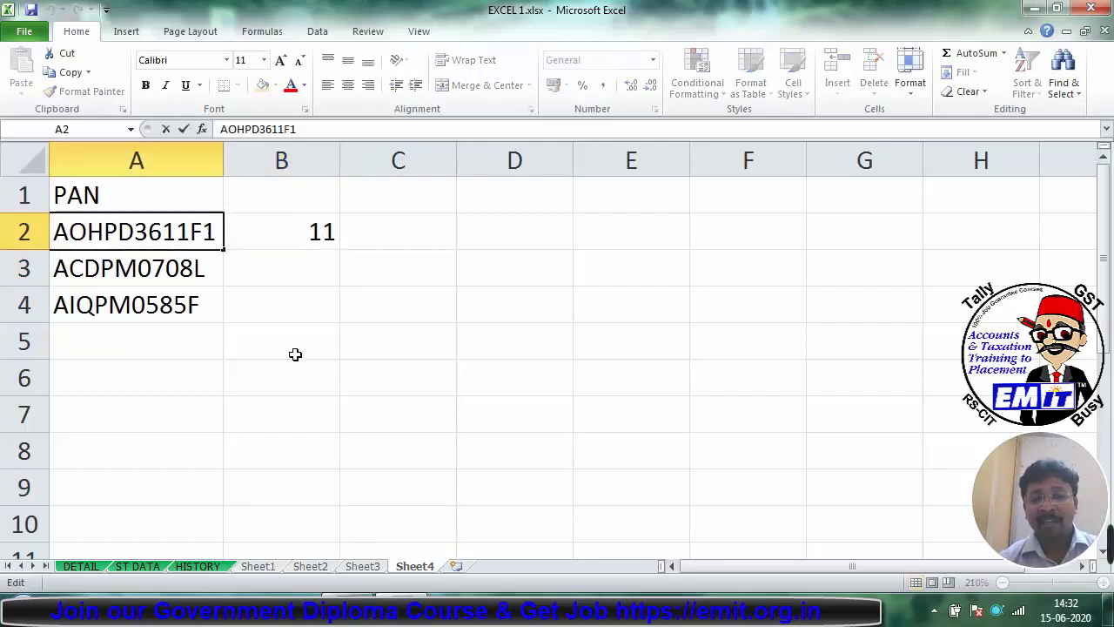
pyautogui.press('BackSpace')
pyautogui.press('Return')
pyautogui.click(305, 237)
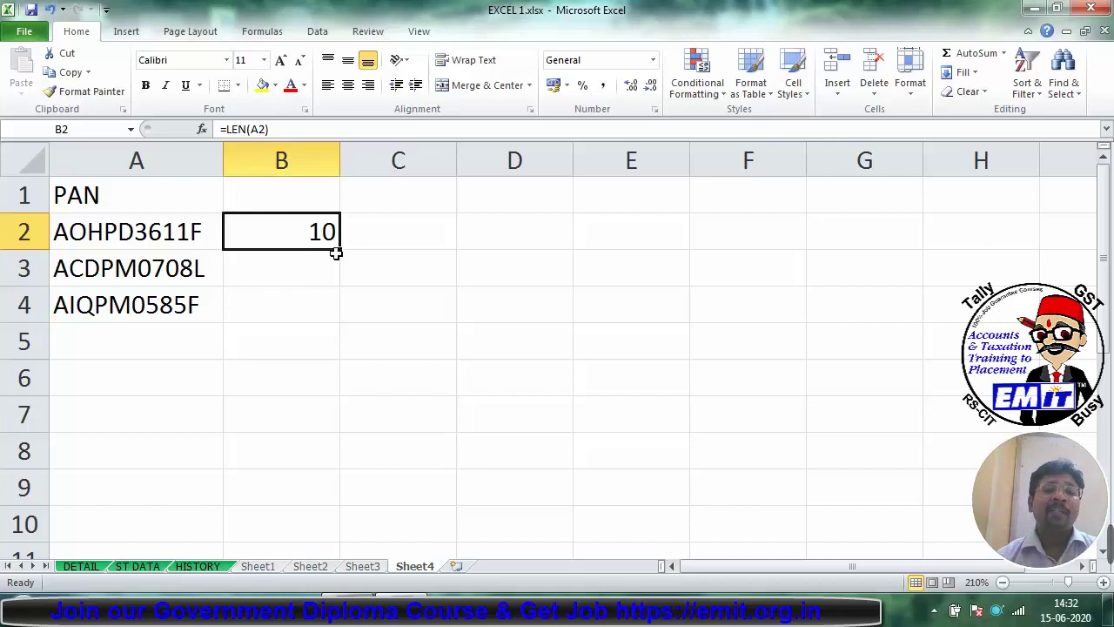
pyautogui.moveTo(340, 249); pyautogui.dragTo(345, 319)
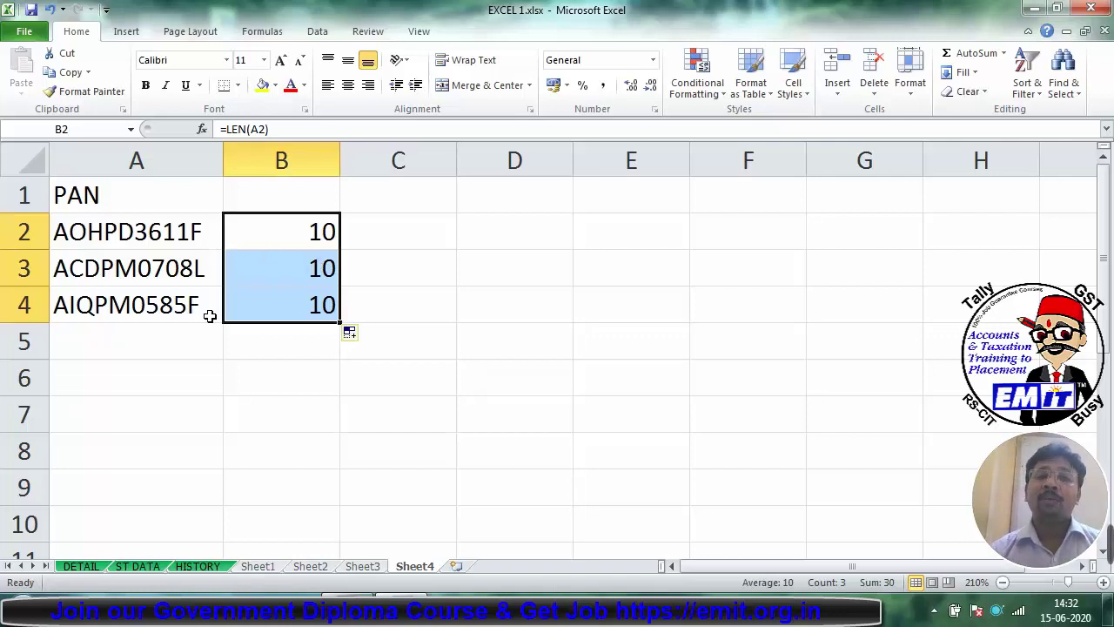
# Step: Add extra leading and trailing spaces to the three PANs in A2:A4
pyautogui.click(199, 232)
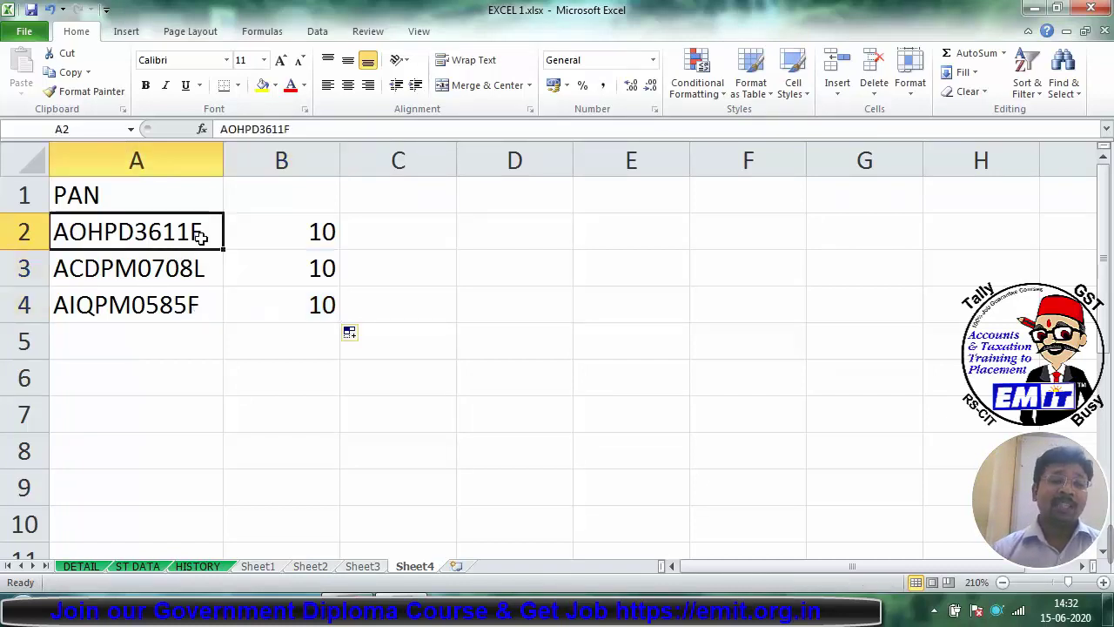
pyautogui.press('F2')
pyautogui.click(55, 232)
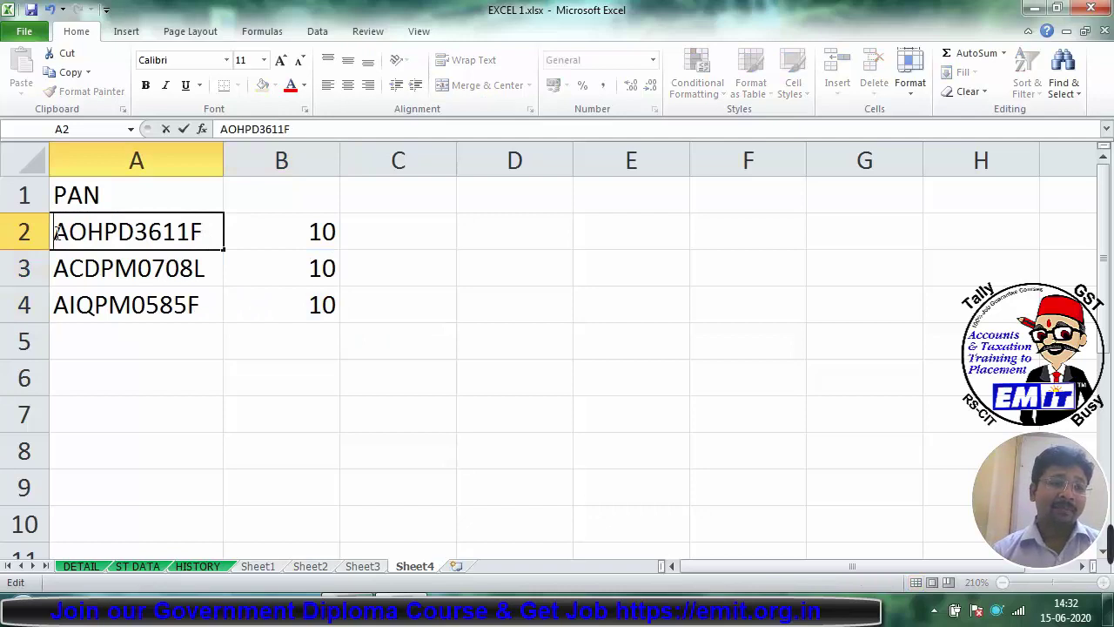
pyautogui.press('Return')
pyautogui.click(281, 224)
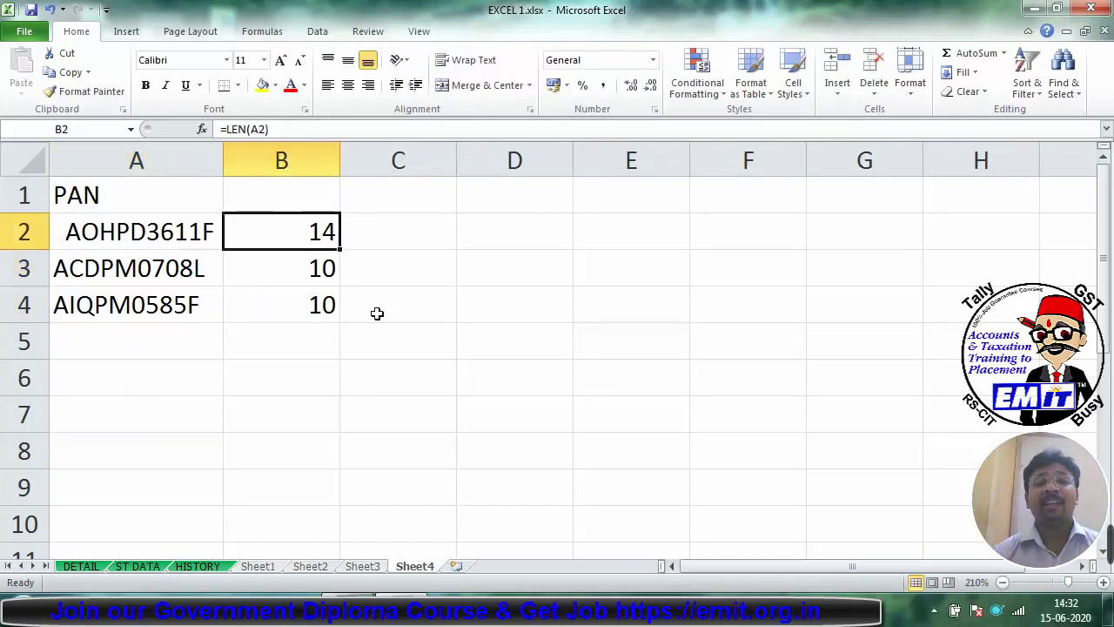
pyautogui.click(187, 257)
pyautogui.doubleClick(206, 265)
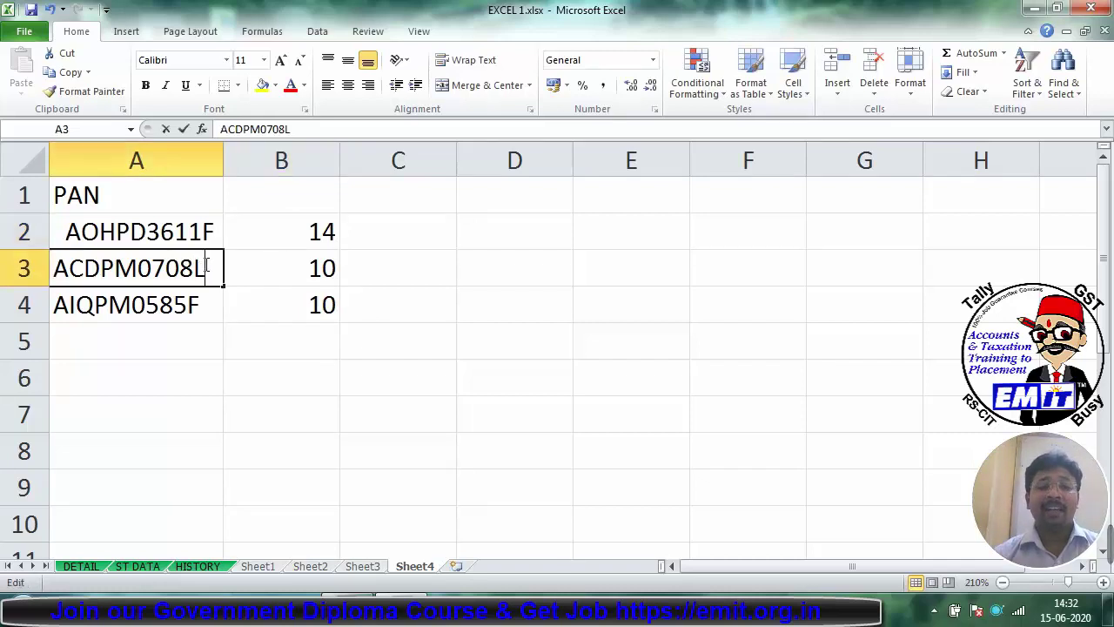
pyautogui.press('Return')
pyautogui.press('Return')
pyautogui.doubleClick(202, 266)
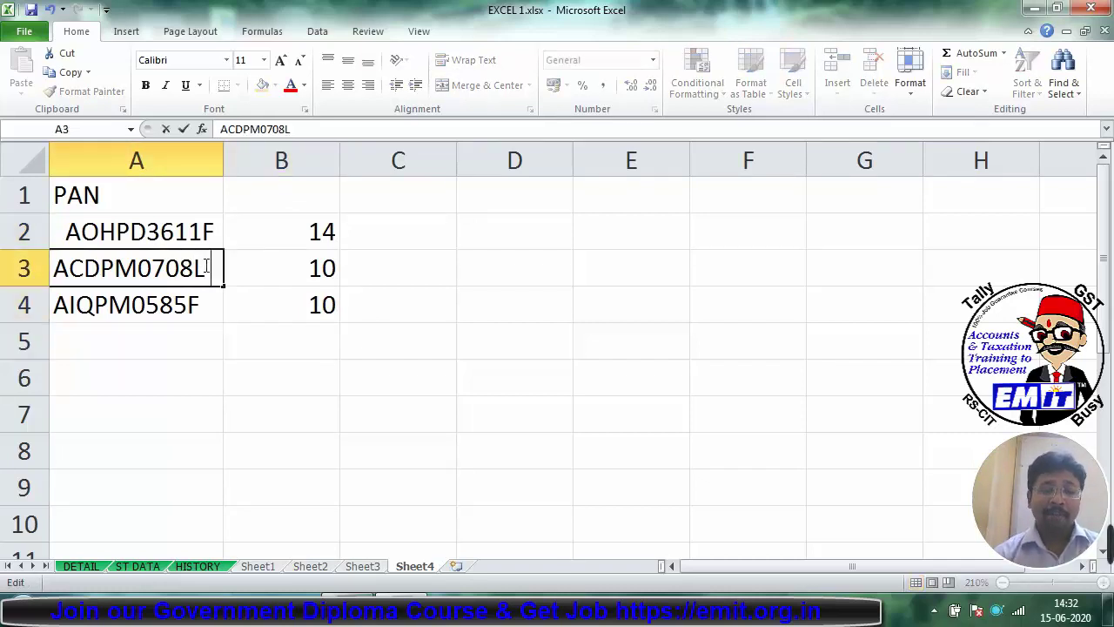
pyautogui.press('Return')
pyautogui.doubleClick(211, 303)
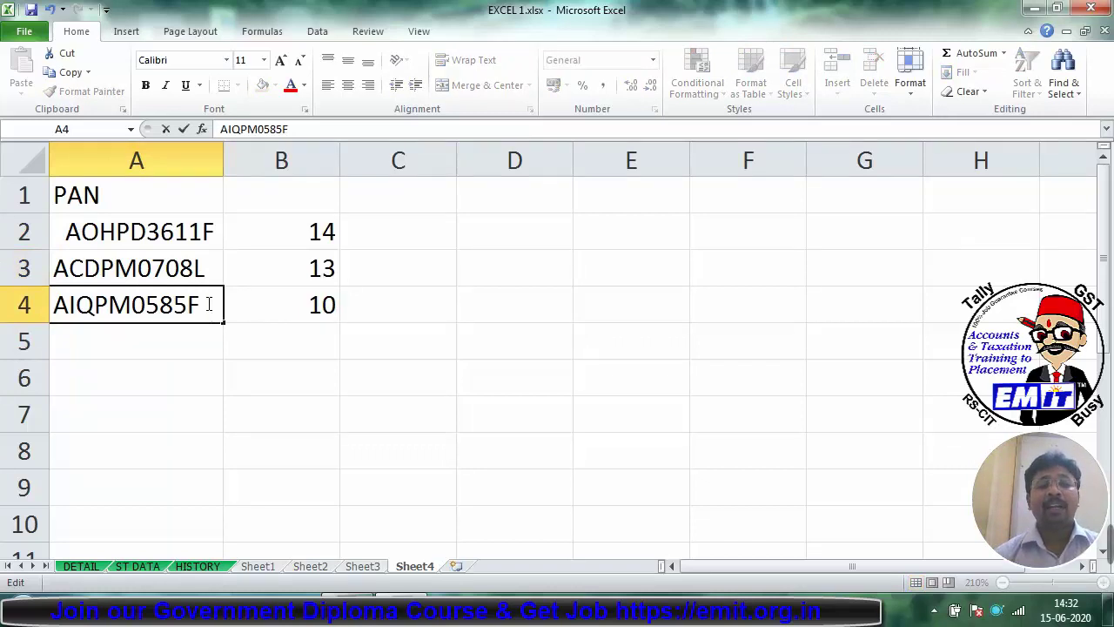
pyautogui.press('Return')
# Step: Strip the spaces with =TRIM(A2) in C2, fill it to C4, and autofit column C
pyautogui.click(436, 218)
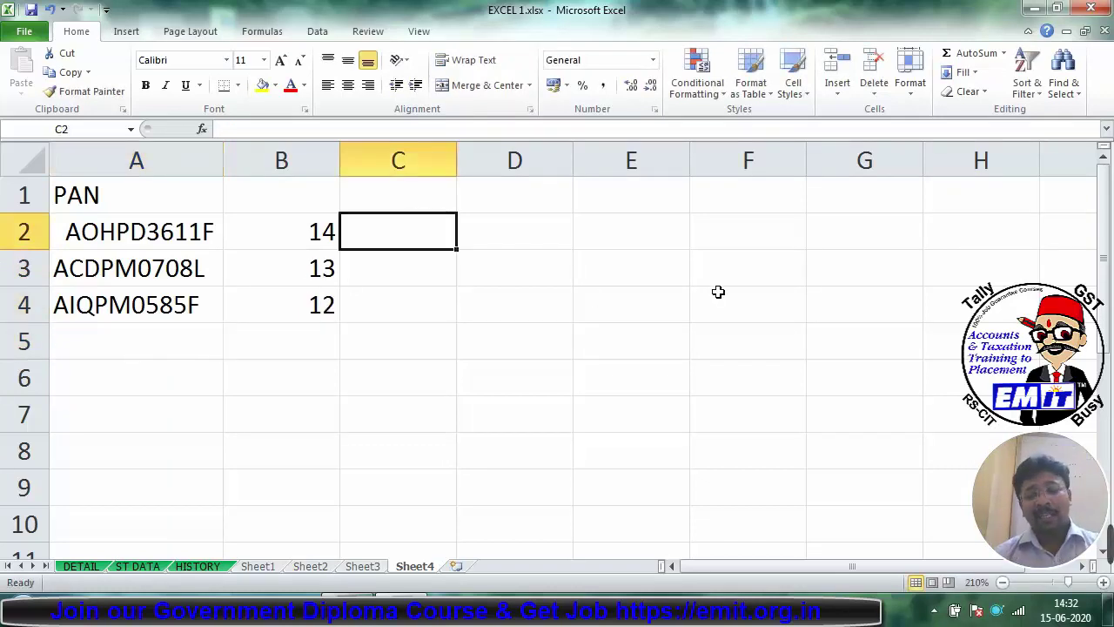
pyautogui.write('=TRIM')
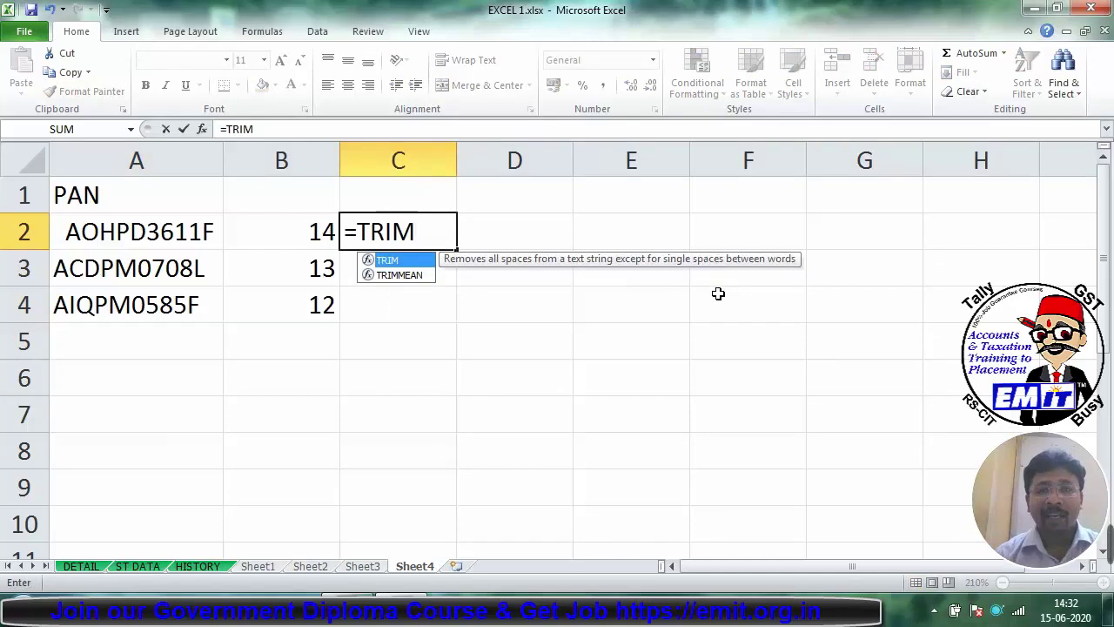
pyautogui.write('(')
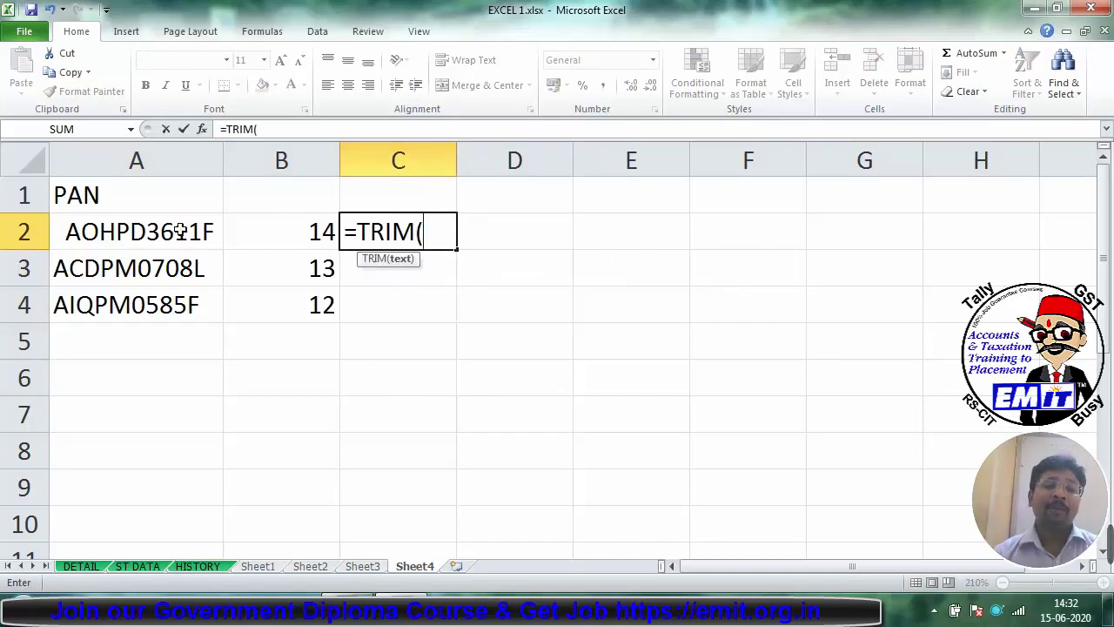
pyautogui.click(132, 233)
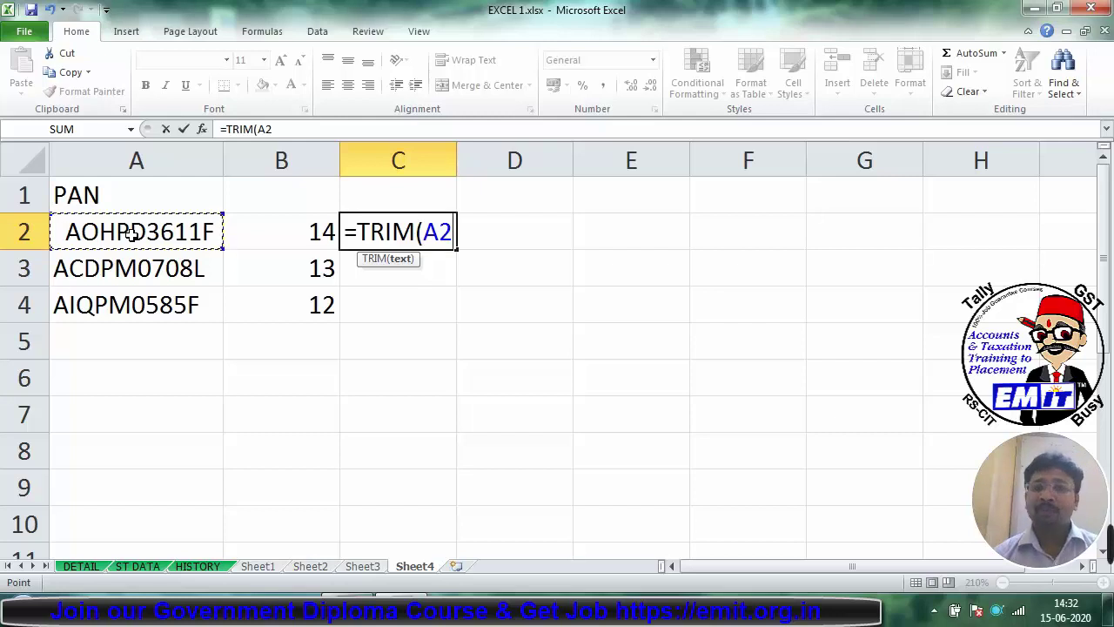
pyautogui.press('Return')
pyautogui.click(425, 236)
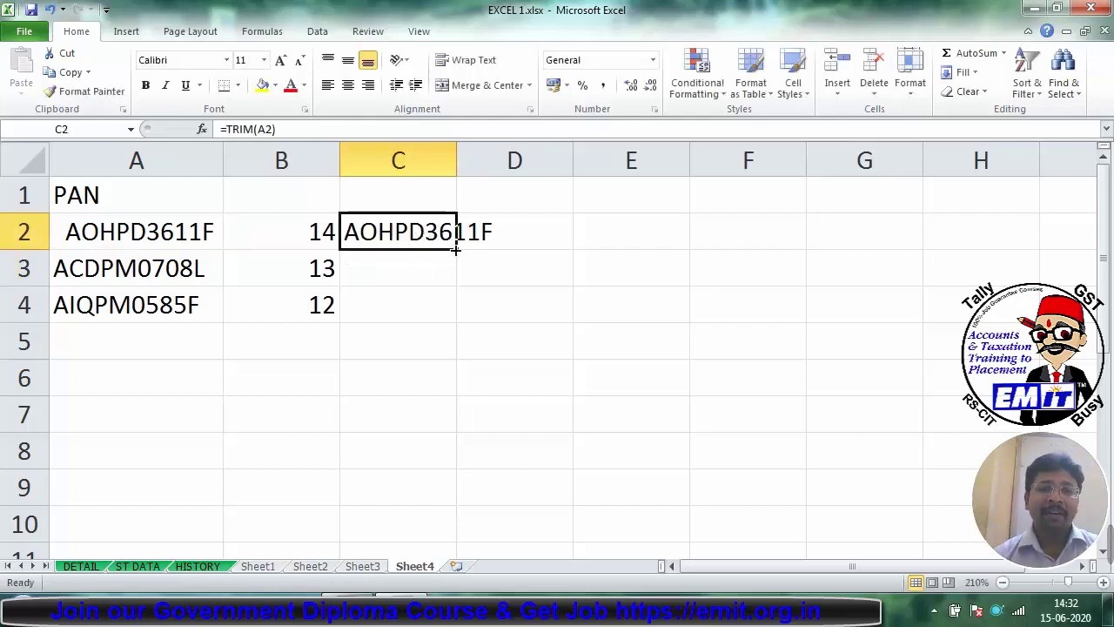
pyautogui.moveTo(456, 250); pyautogui.dragTo(456, 320)
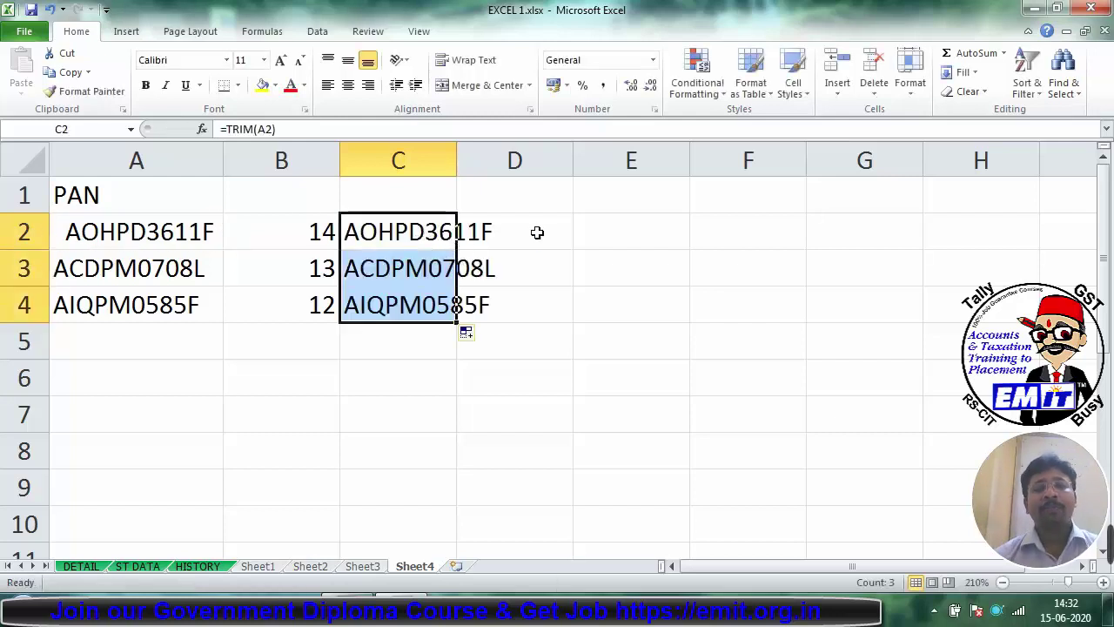
pyautogui.doubleClick(456, 161)
# Step: Count the trimmed lengths with =LEN(C2) in D2, filled to D4, each returning 10
pyautogui.click(567, 240)
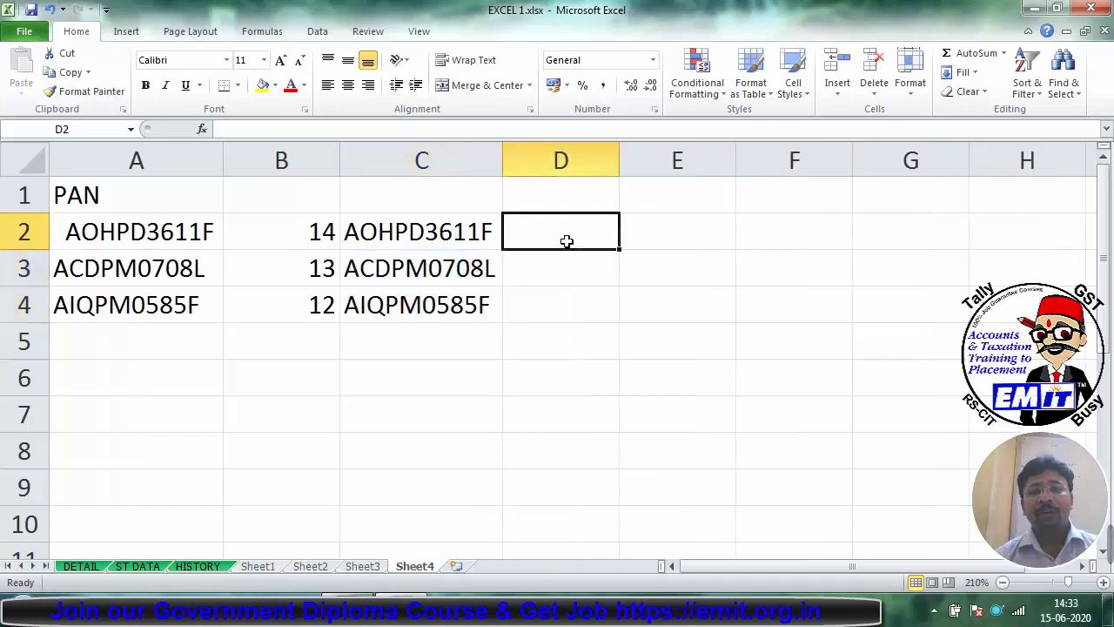
pyautogui.write('=LEM')
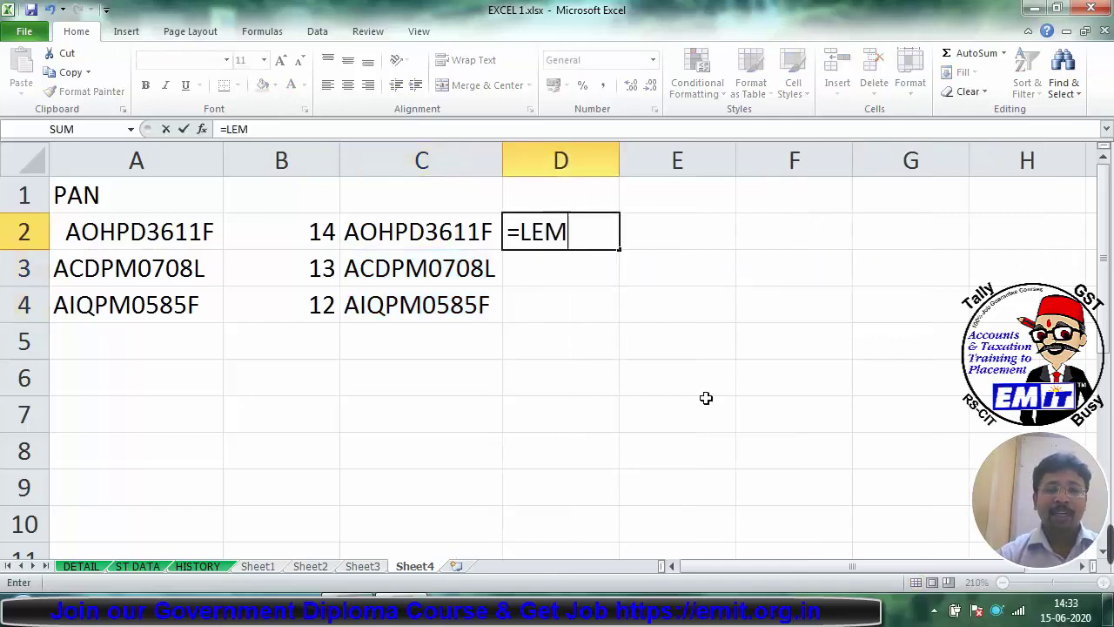
pyautogui.press('BackSpace')
pyautogui.write('N(')
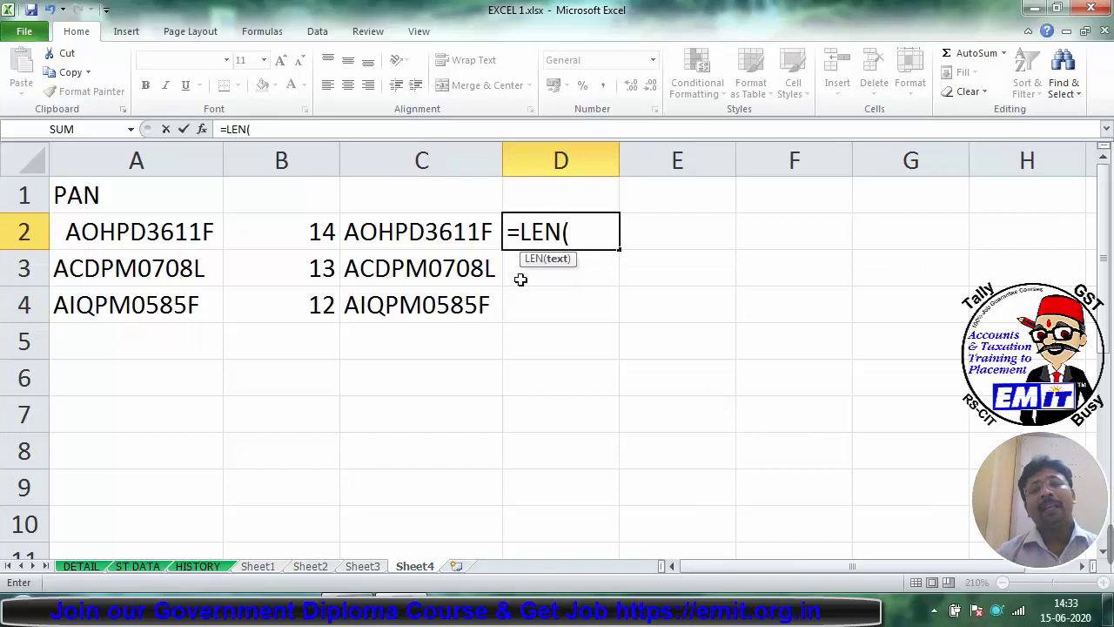
pyautogui.click(457, 237)
pyautogui.press('Return')
pyautogui.click(611, 234)
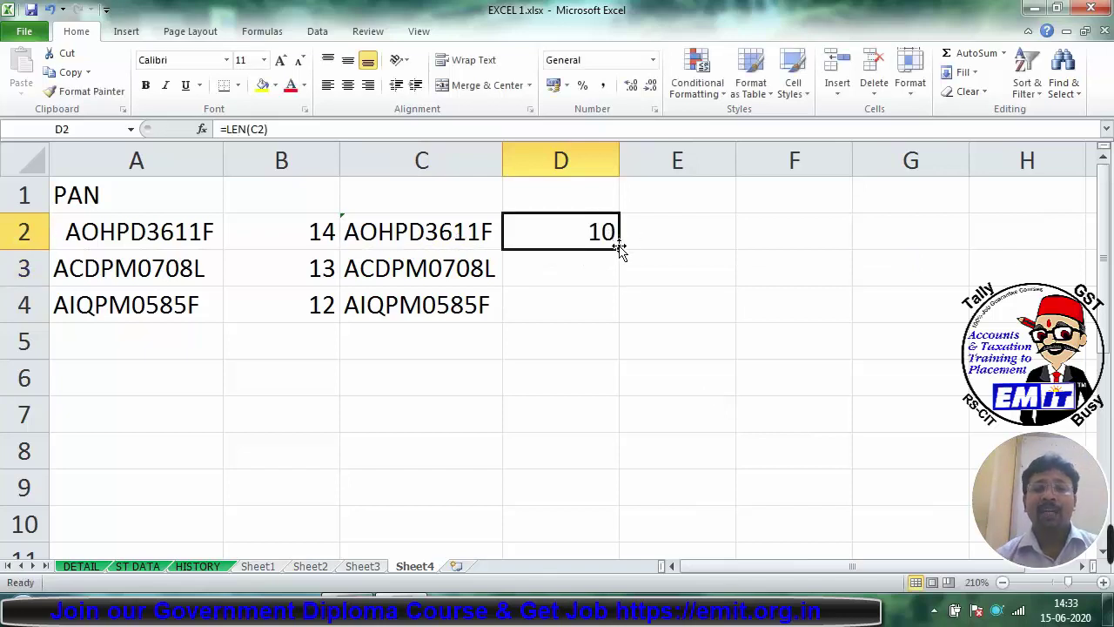
pyautogui.moveTo(619, 249); pyautogui.dragTo(619, 305)
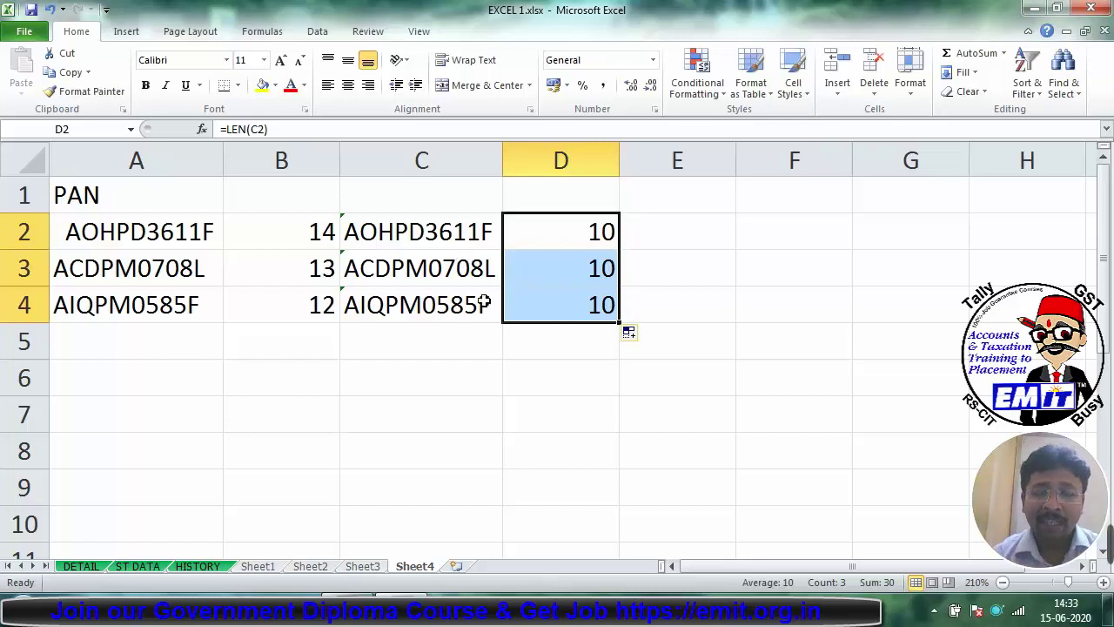
pyautogui.click(438, 245)
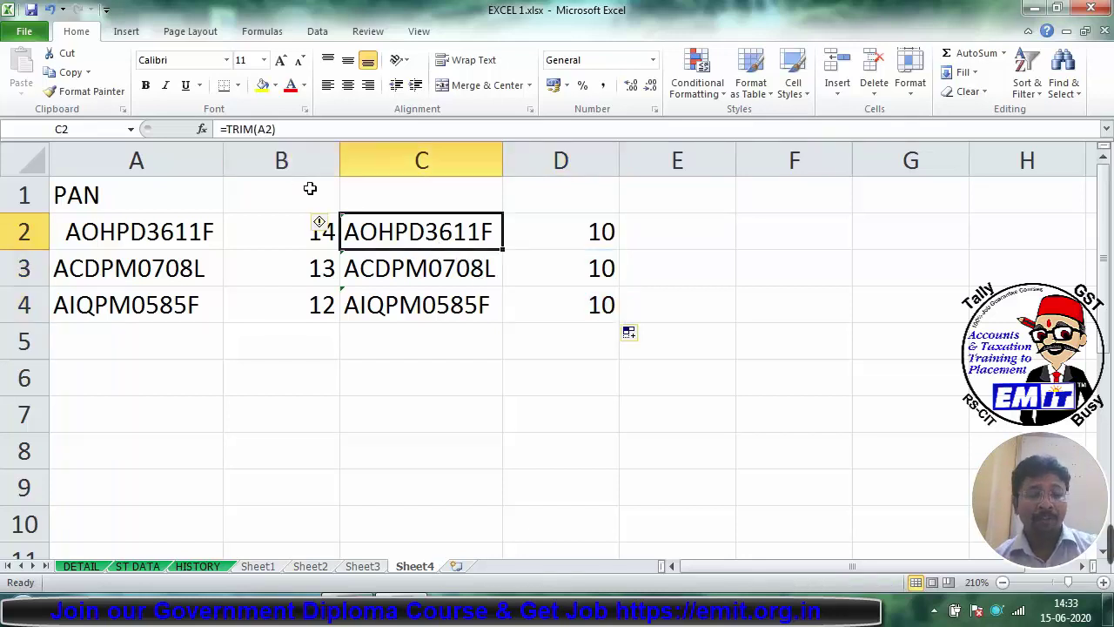
pyautogui.press('F2')
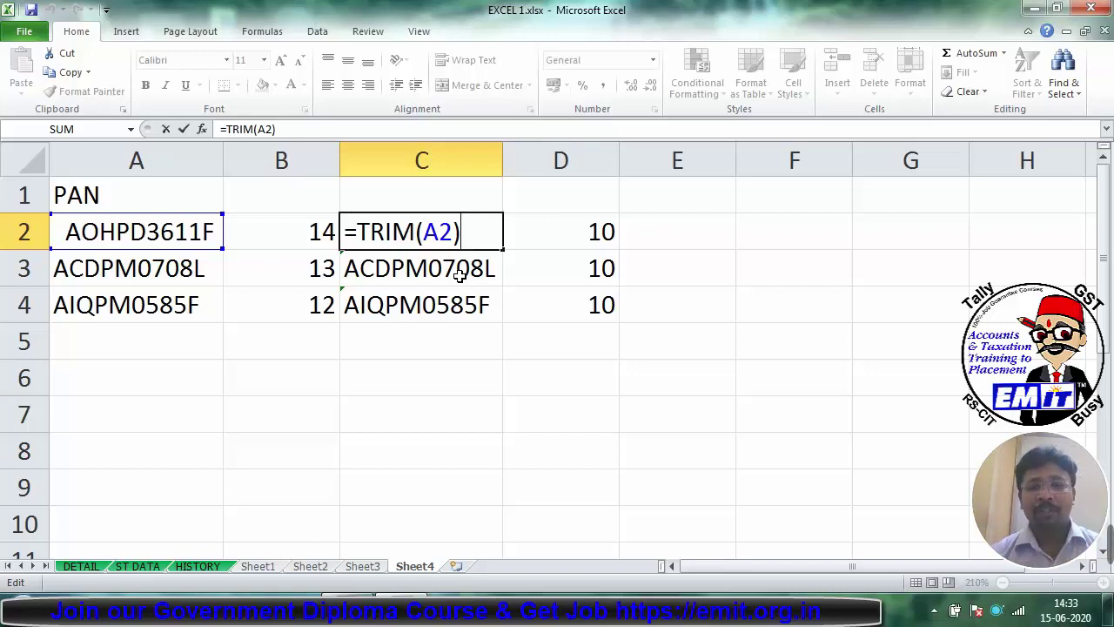
pyautogui.hotkey('ctrl', 'Return')
pyautogui.click(690, 242)
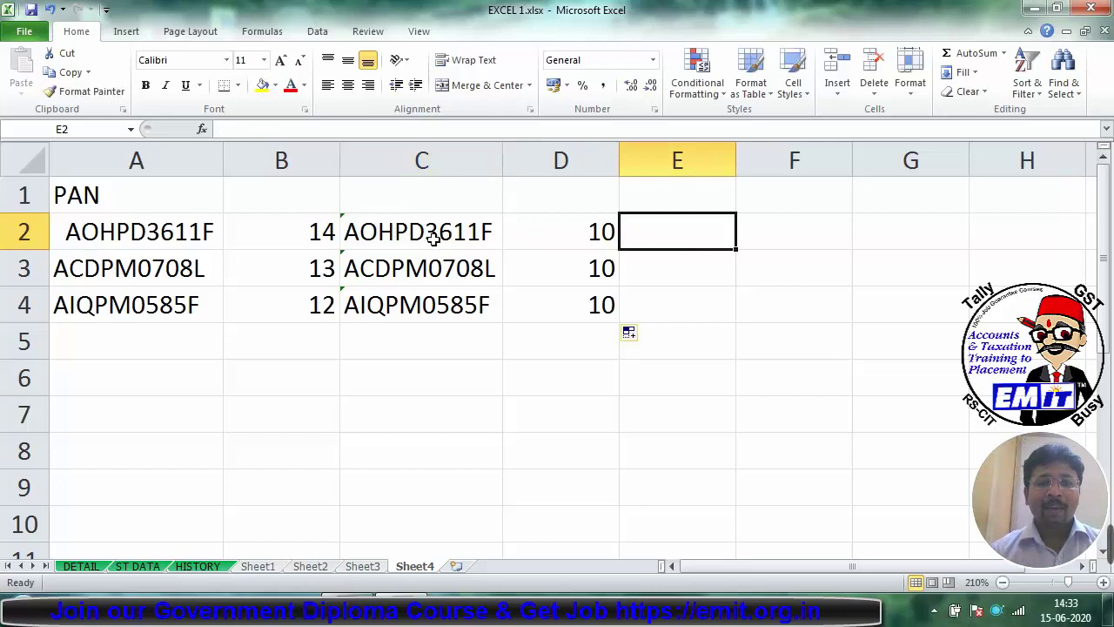
pyautogui.click(403, 235)
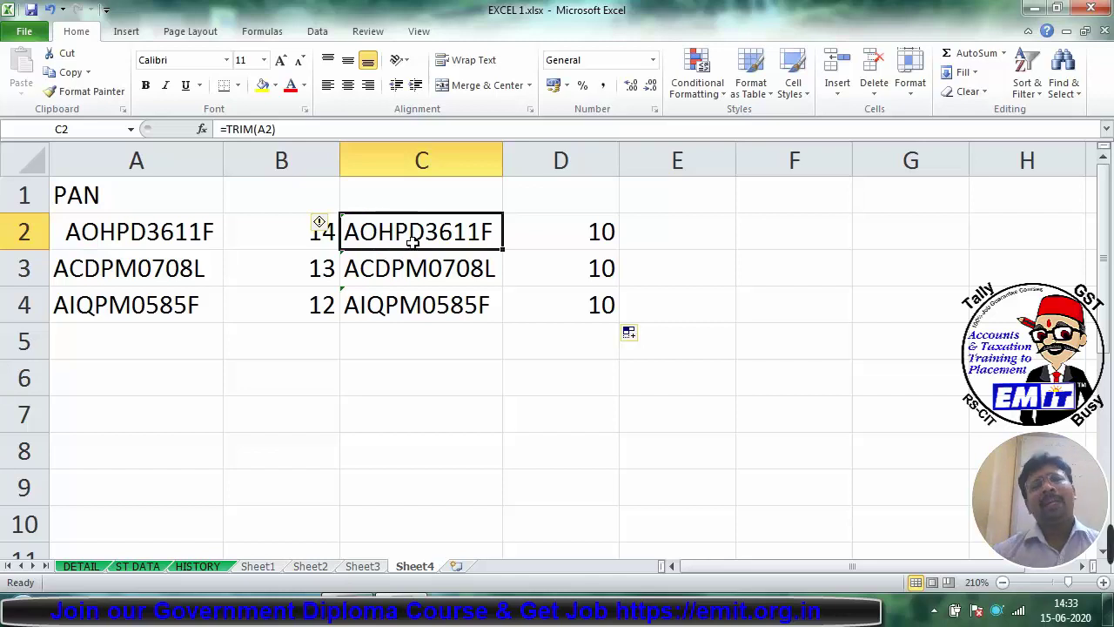
pyautogui.click(707, 243)
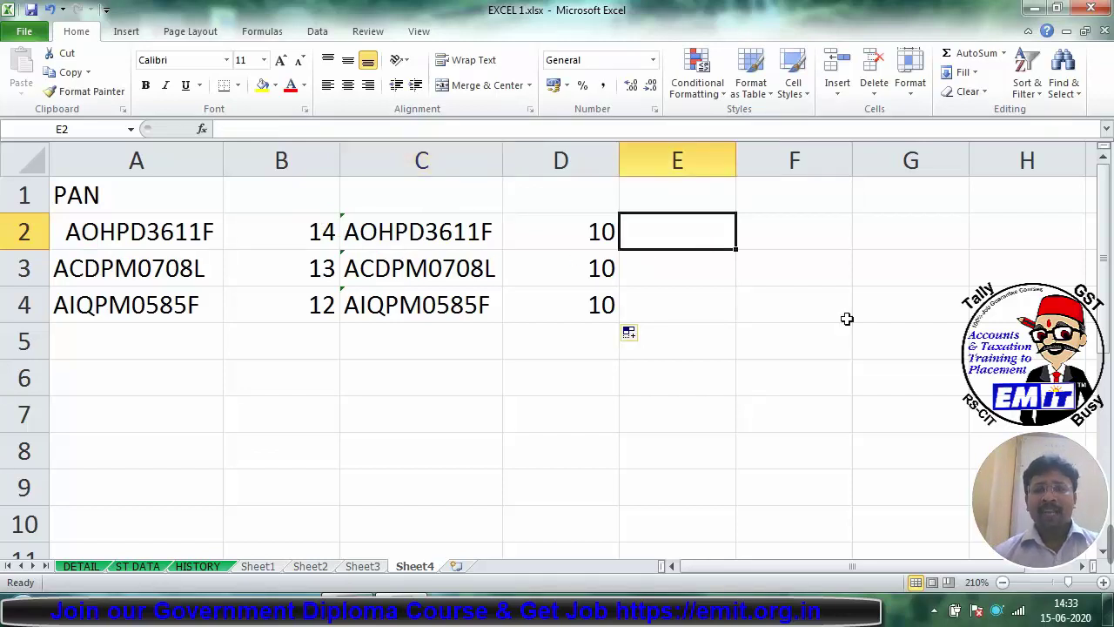
pyautogui.write('=L')
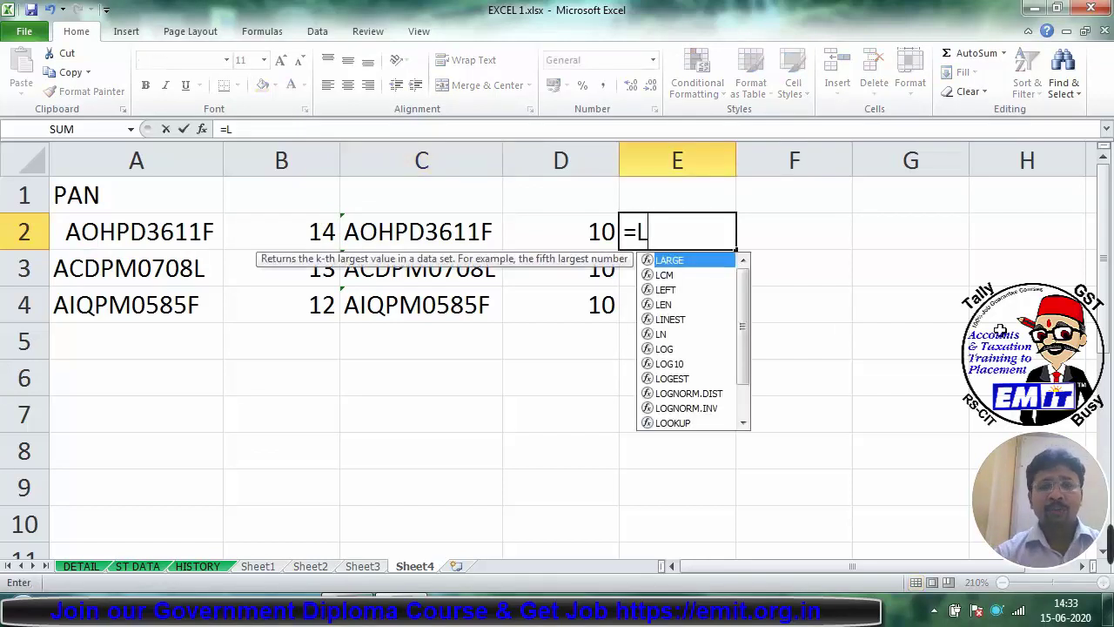
pyautogui.write('EFT')
pyautogui.click(999, 331)
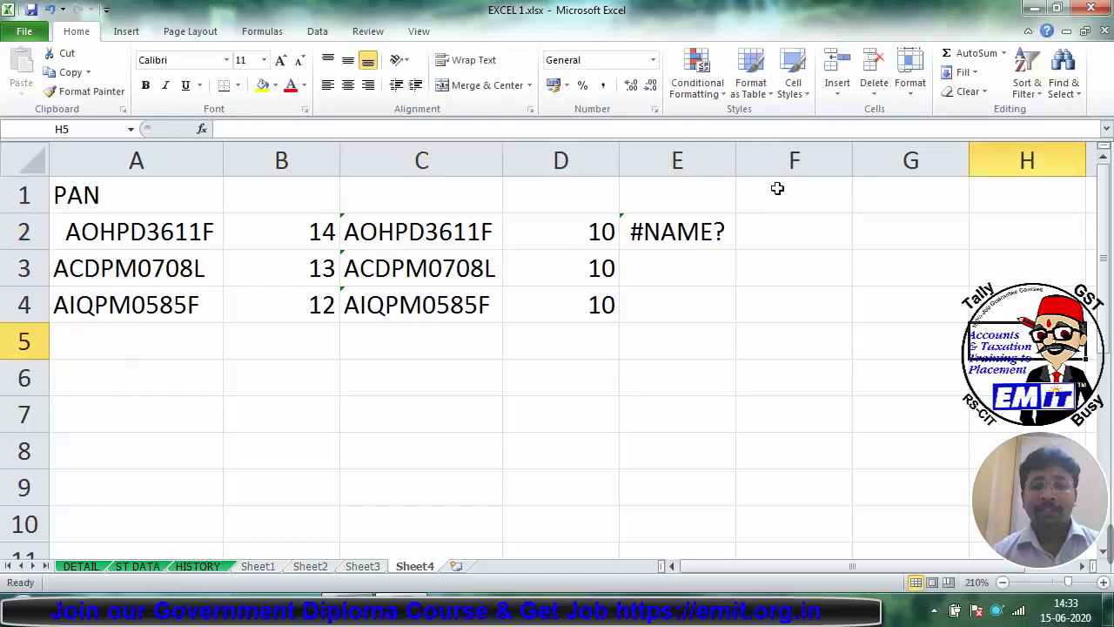
pyautogui.click(647, 227)
pyautogui.write('=LEFT')
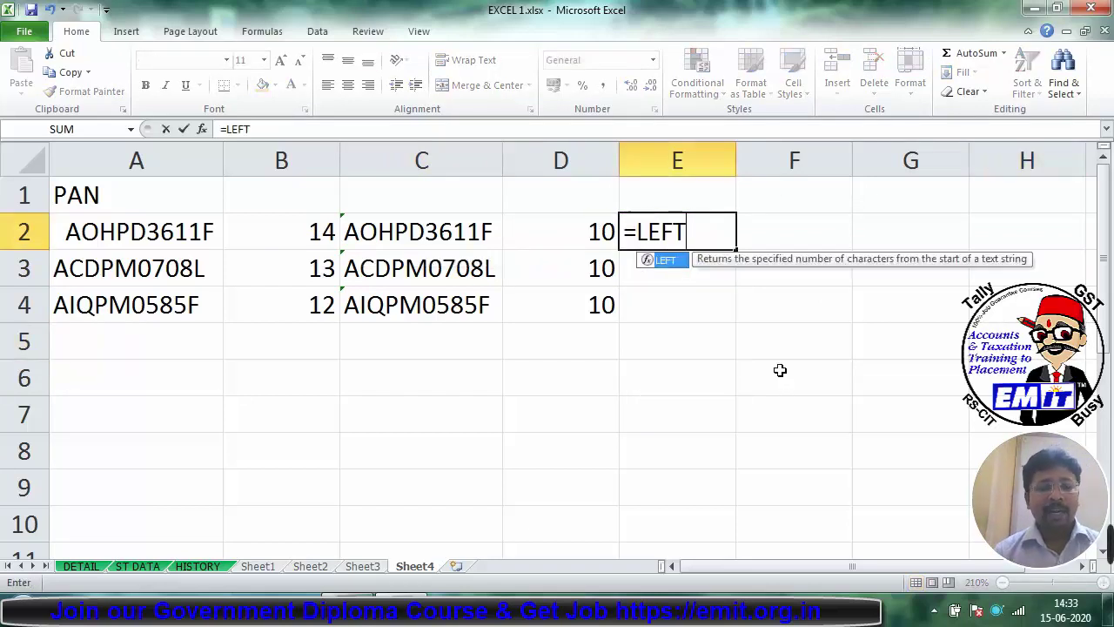
pyautogui.hotkey('ctrl', 'a')
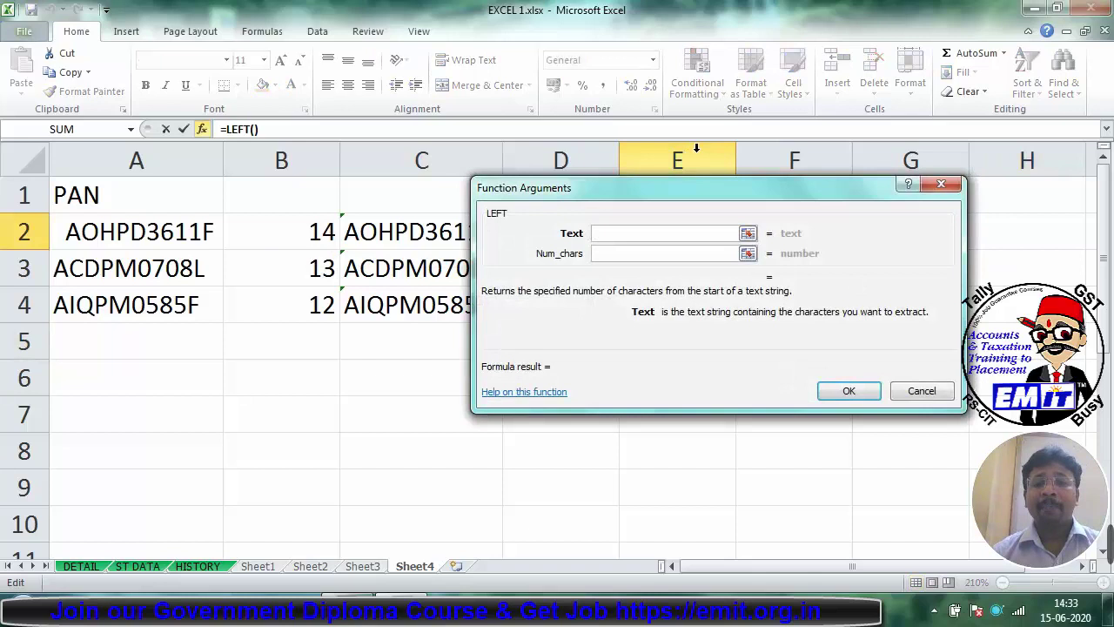
pyautogui.moveTo(674, 194); pyautogui.dragTo(574, 318)
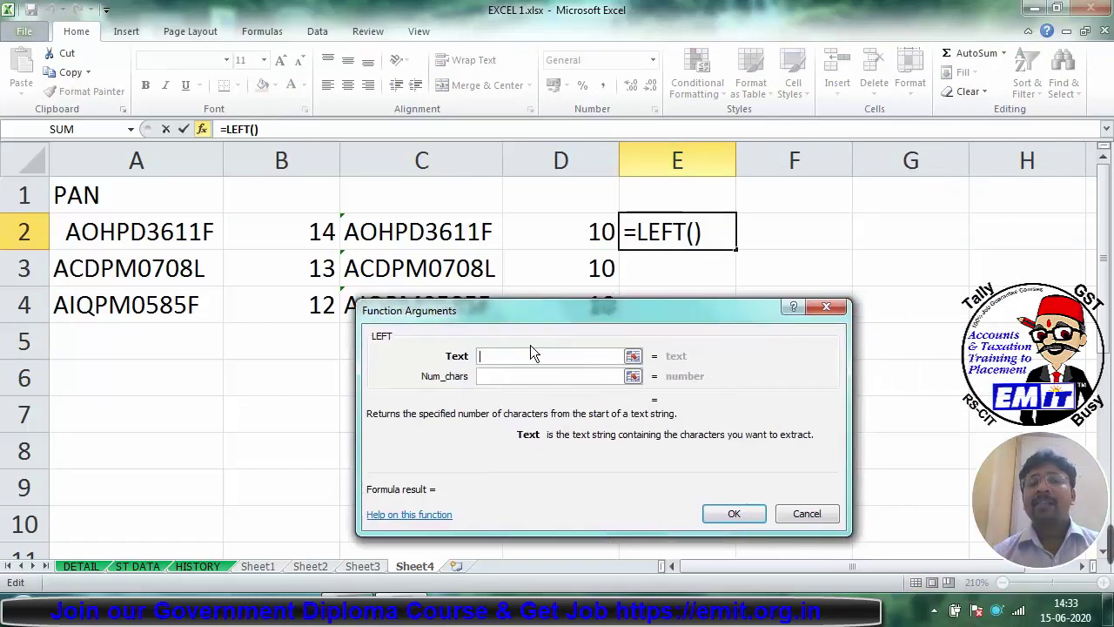
pyautogui.click(413, 235)
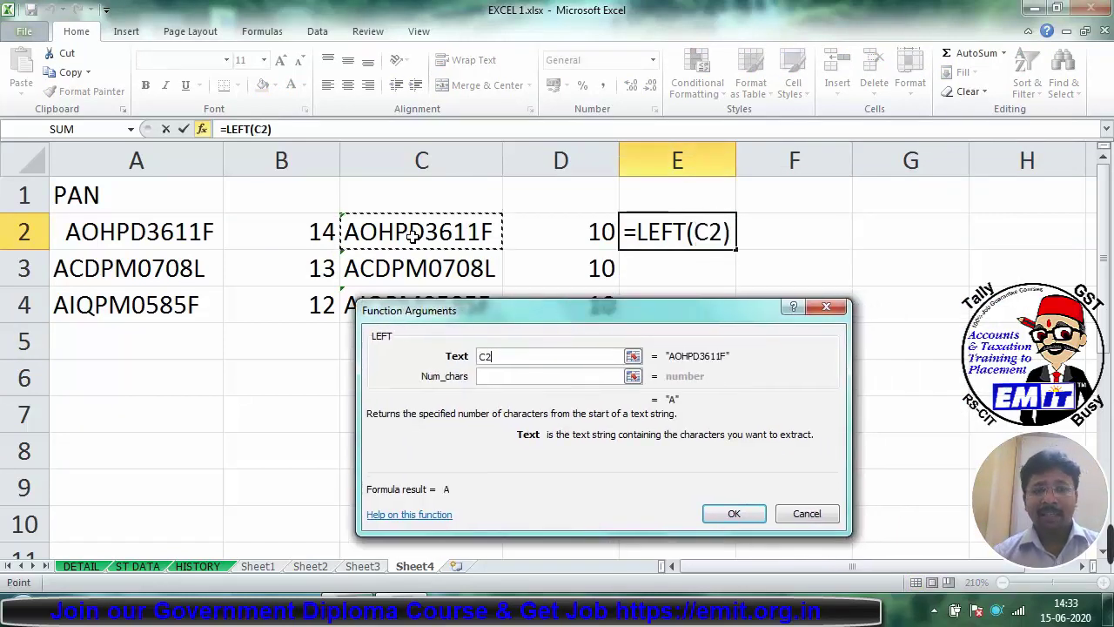
pyautogui.click(506, 378)
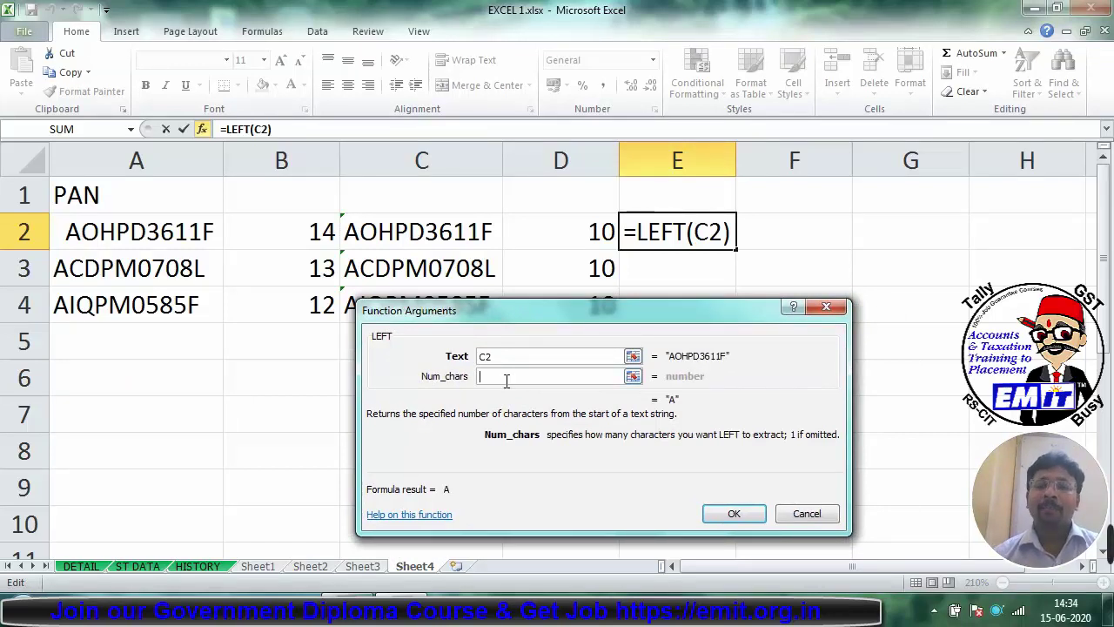
pyautogui.write('5')
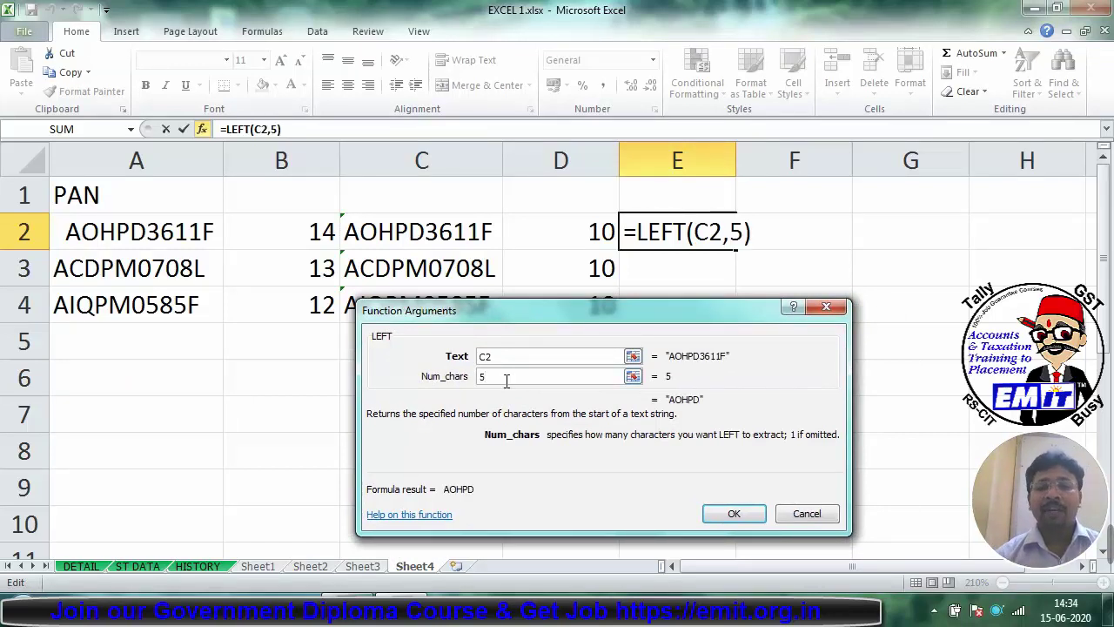
pyautogui.press('Return')
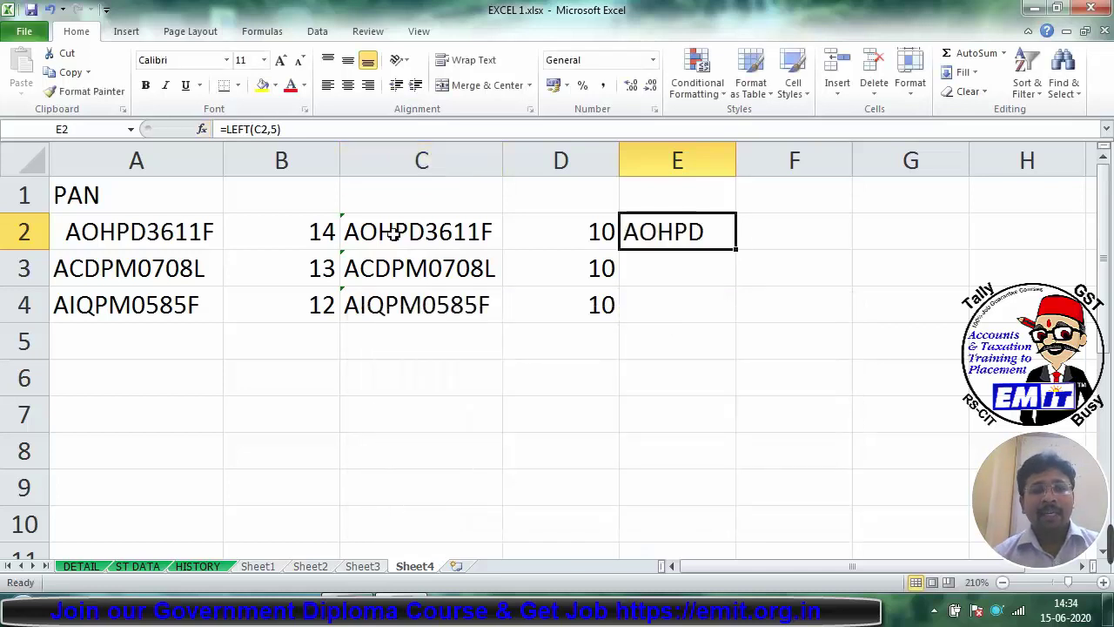
pyautogui.click(396, 232)
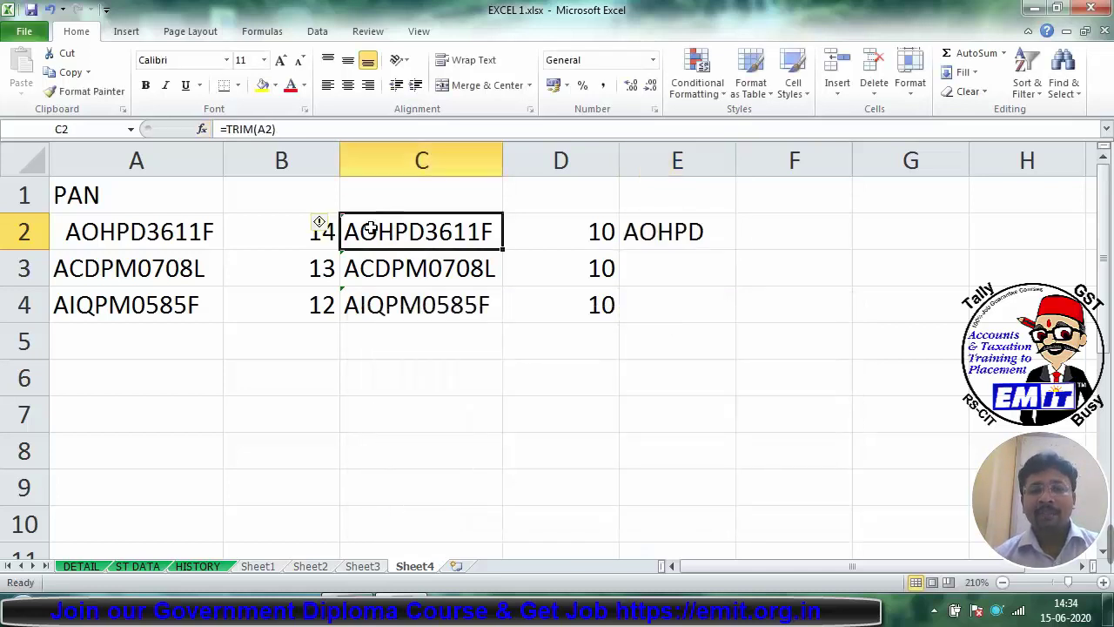
pyautogui.click(687, 232)
pyautogui.moveTo(736, 250); pyautogui.dragTo(735, 311)
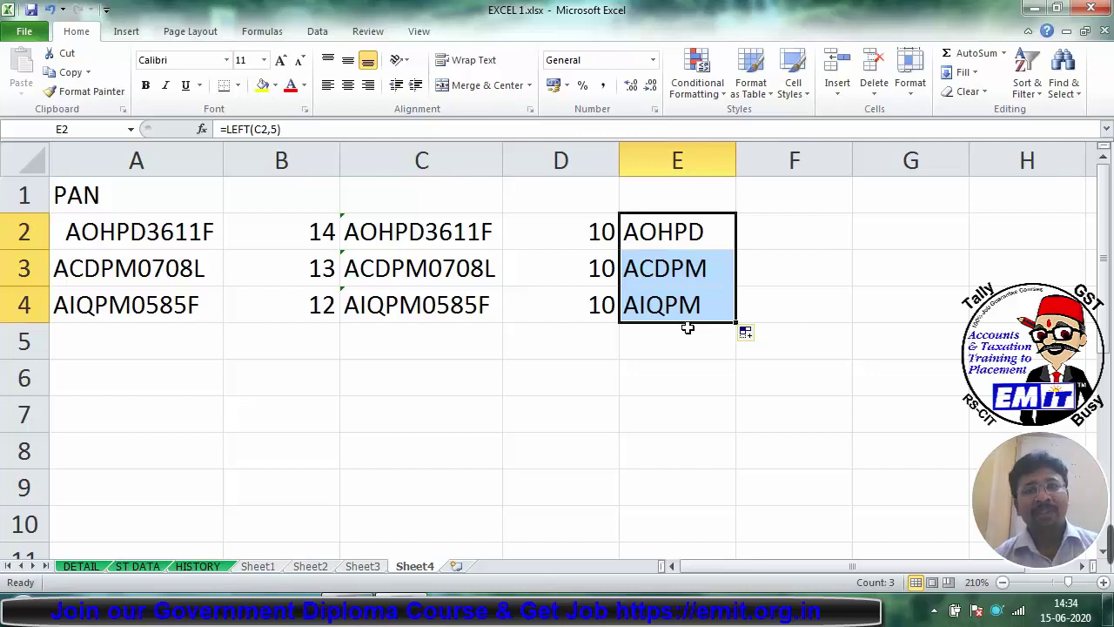
pyautogui.click(791, 219)
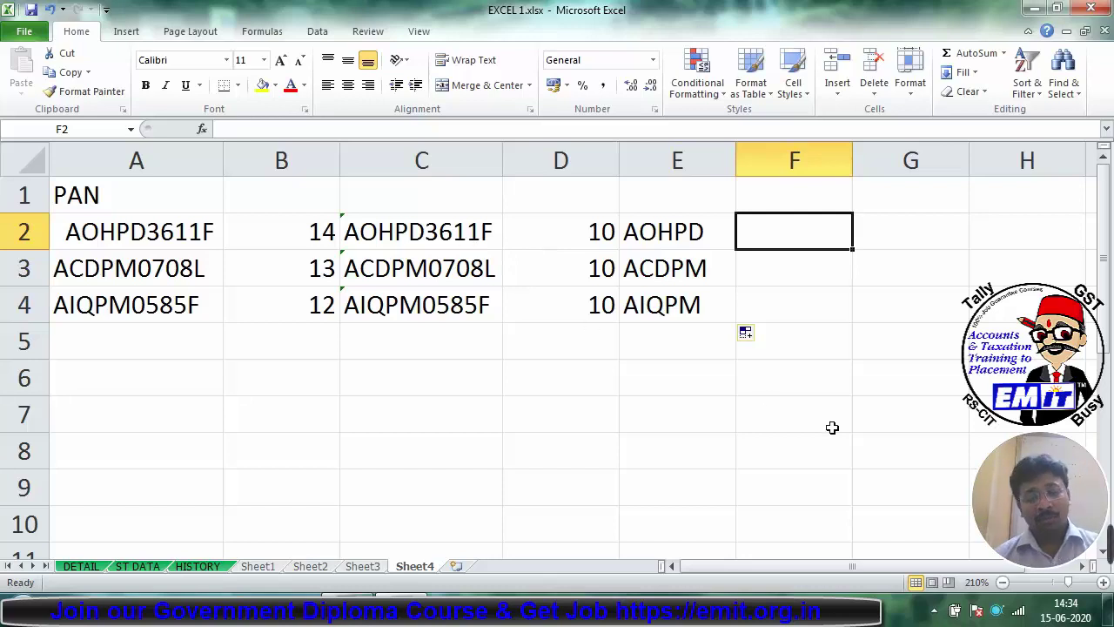
pyautogui.write('=')
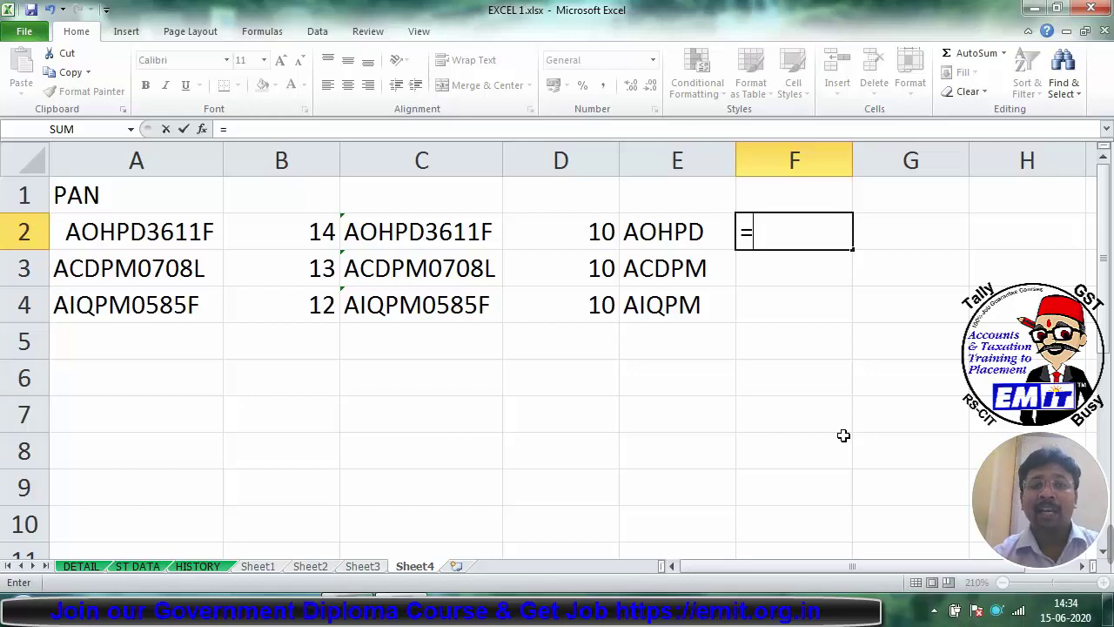
pyautogui.write('RIGHT')
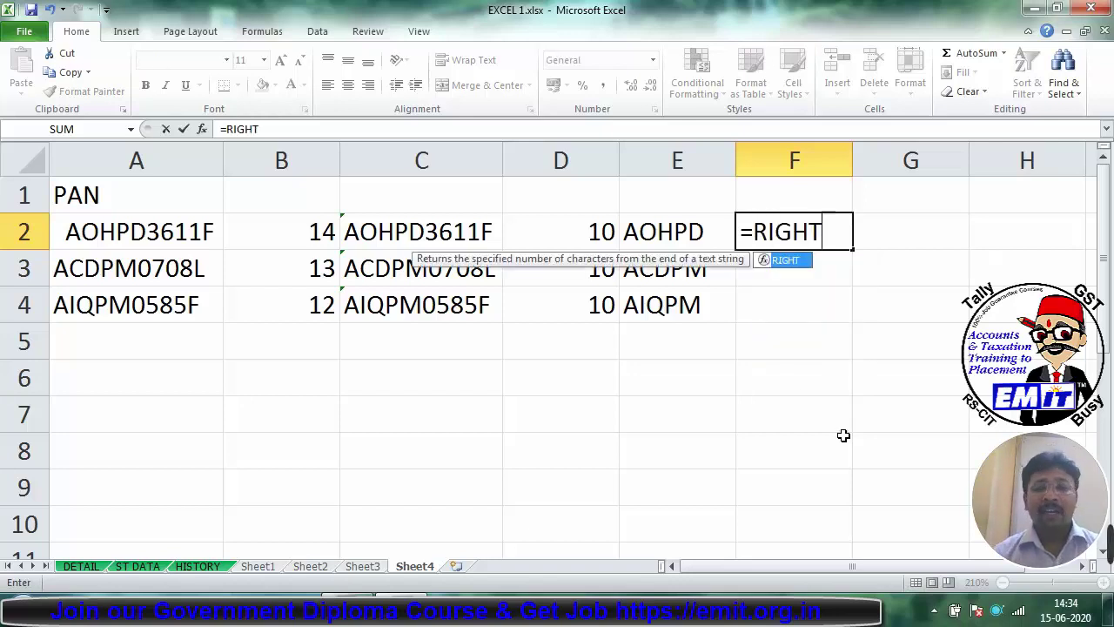
pyautogui.hotkey('ctrl', 'a')
pyautogui.click(398, 233)
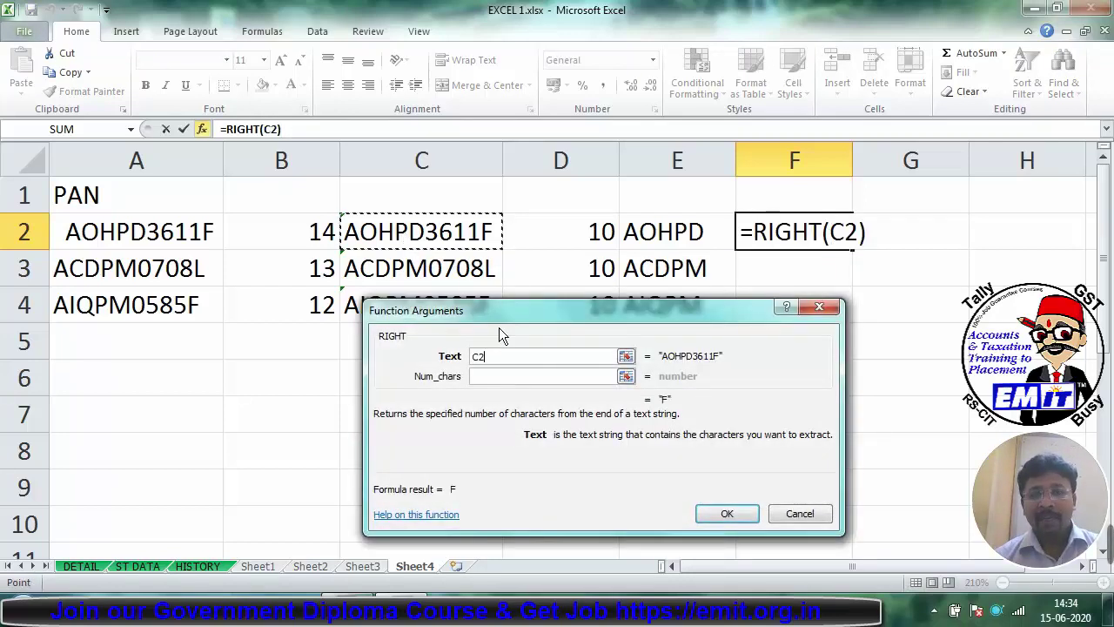
pyautogui.click(484, 375)
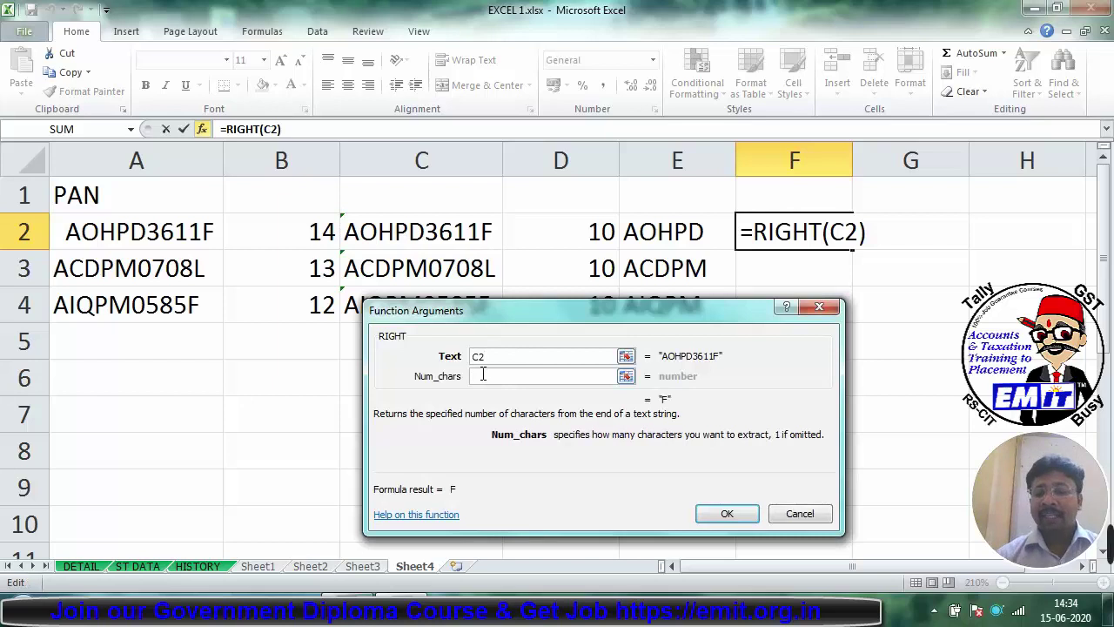
pyautogui.write('5')
pyautogui.press('Return')
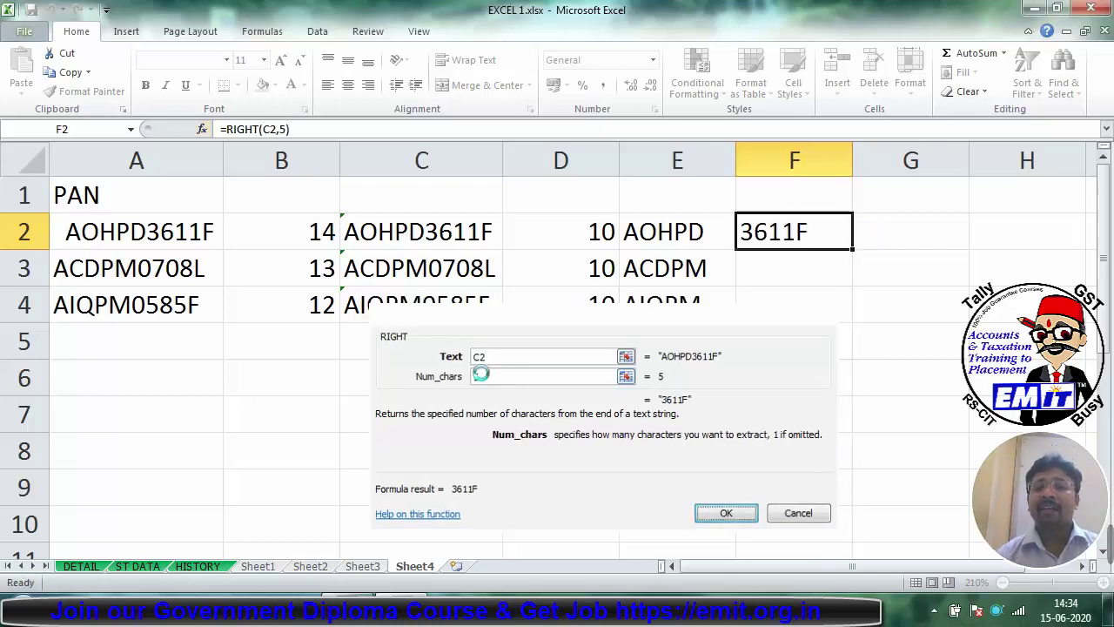
pyautogui.moveTo(853, 252); pyautogui.dragTo(856, 317)
pyautogui.click(592, 186)
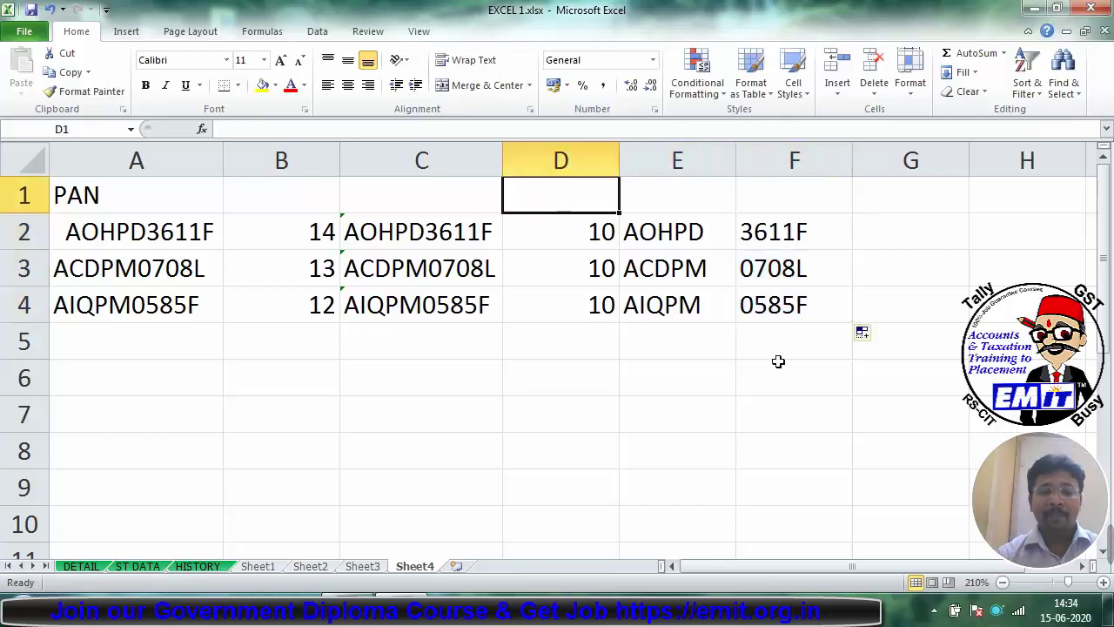
# Step: Add the headings COUNT, LEFT, RIGHT and MID in D1:G1
pyautogui.write('COUNT')
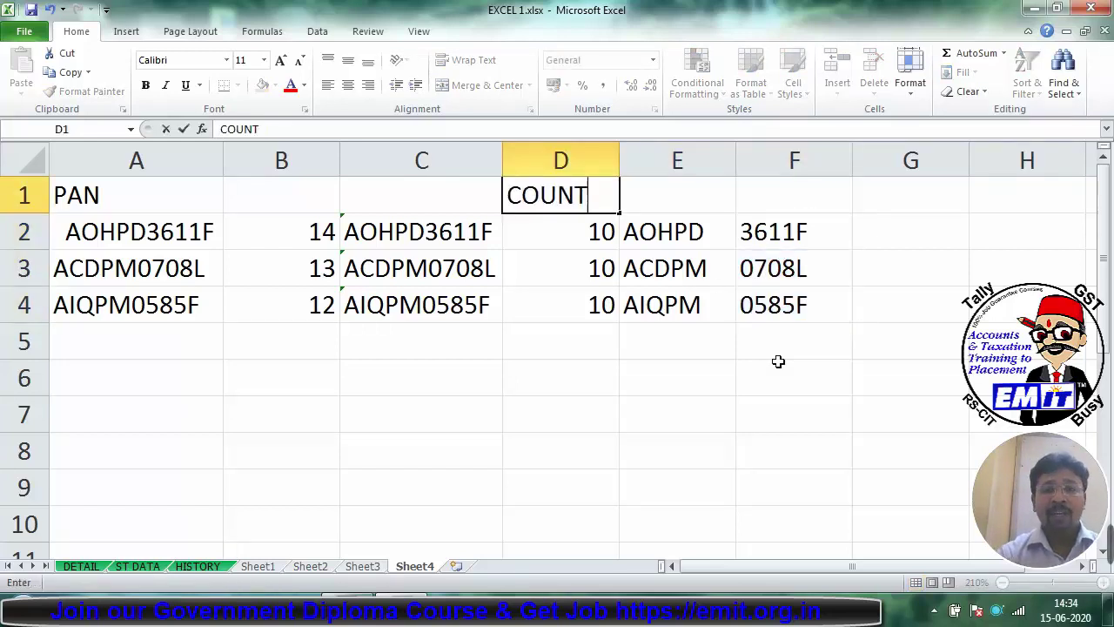
pyautogui.press('Tab')
pyautogui.write('LEFT')
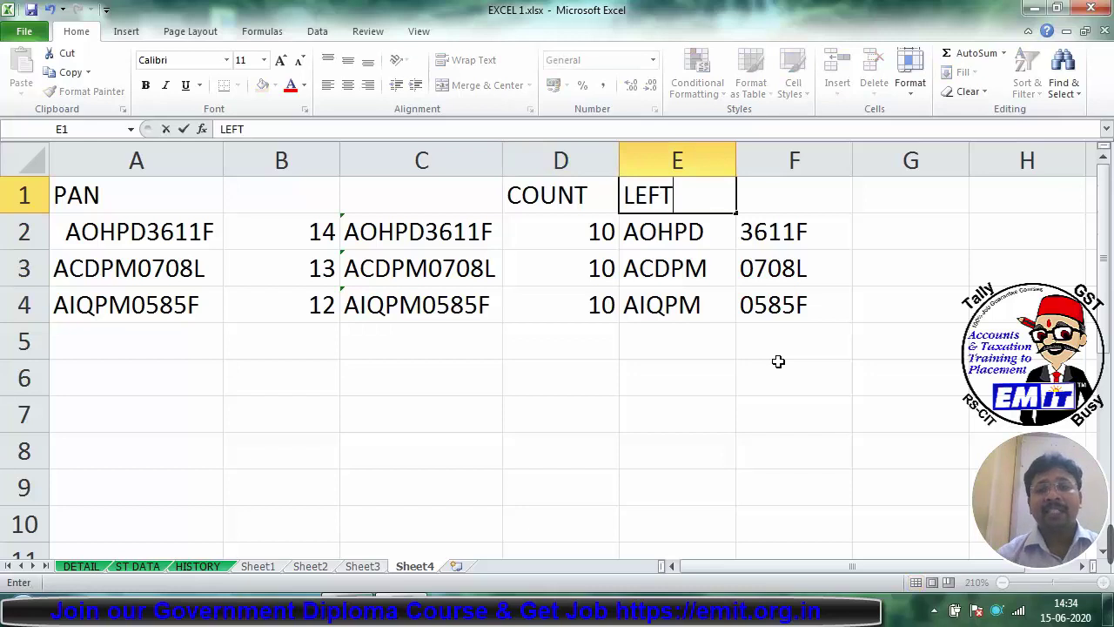
pyautogui.press('Tab')
pyautogui.write('RIGHT')
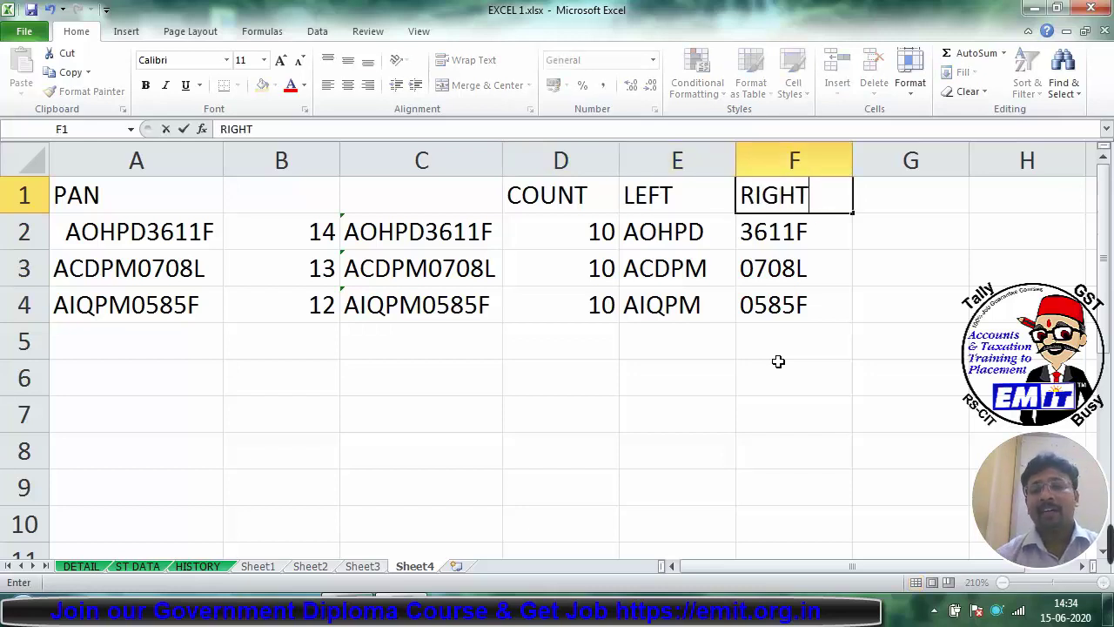
pyautogui.press('Tab')
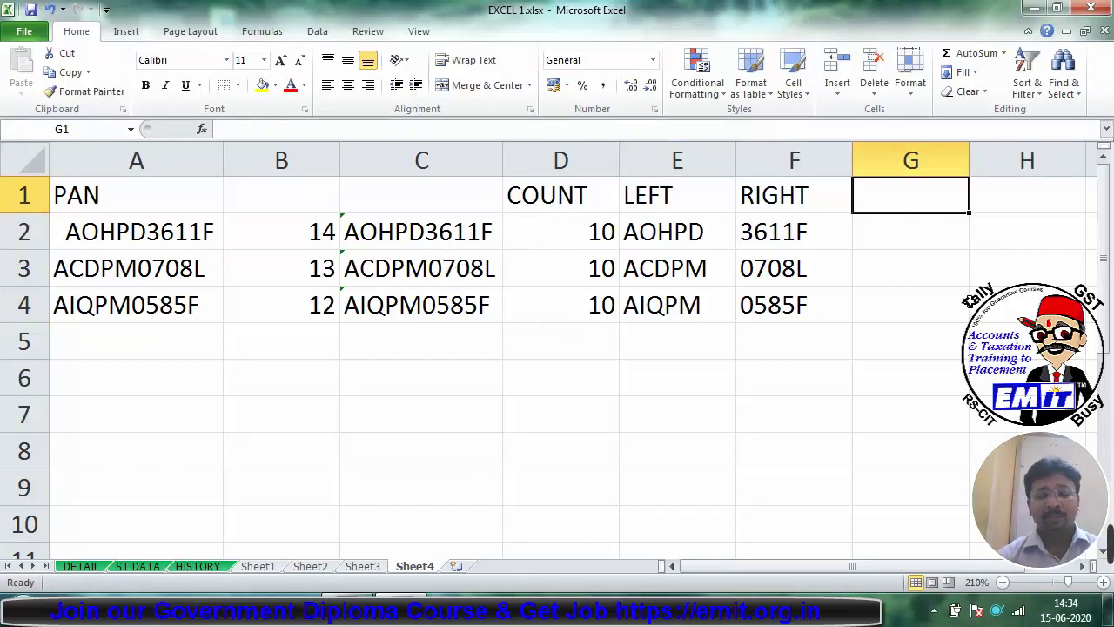
pyautogui.write('MID')
pyautogui.press('Return')
# Step: Build =MID(C2,6,4) in G2 via Function Arguments: Text C2, Start_num 6, Num_chars 4
pyautogui.write('=M')
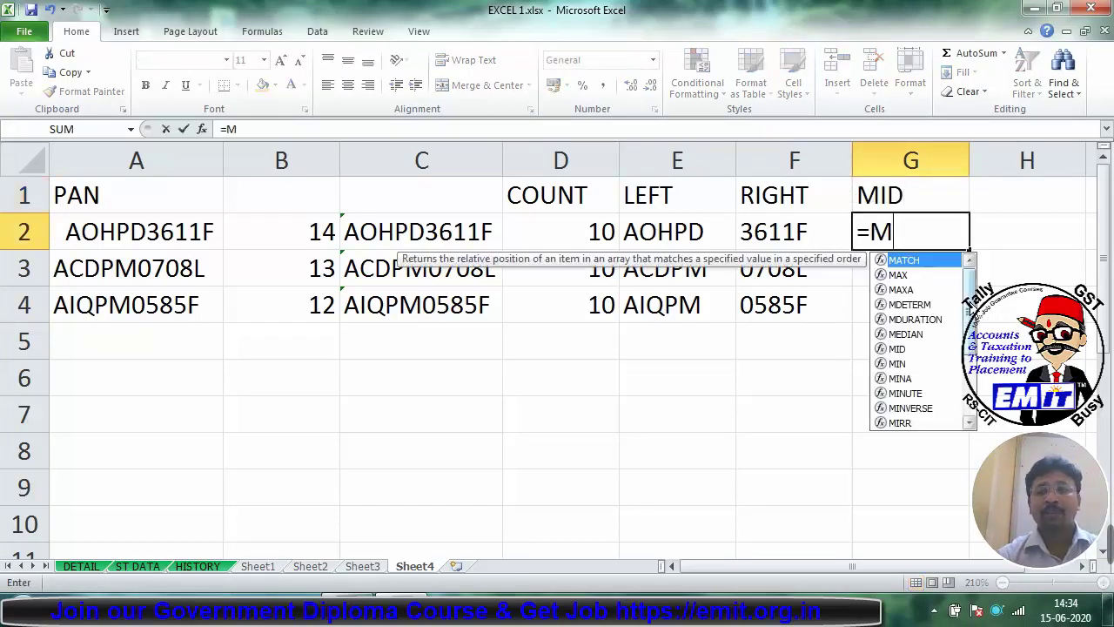
pyautogui.write('ID')
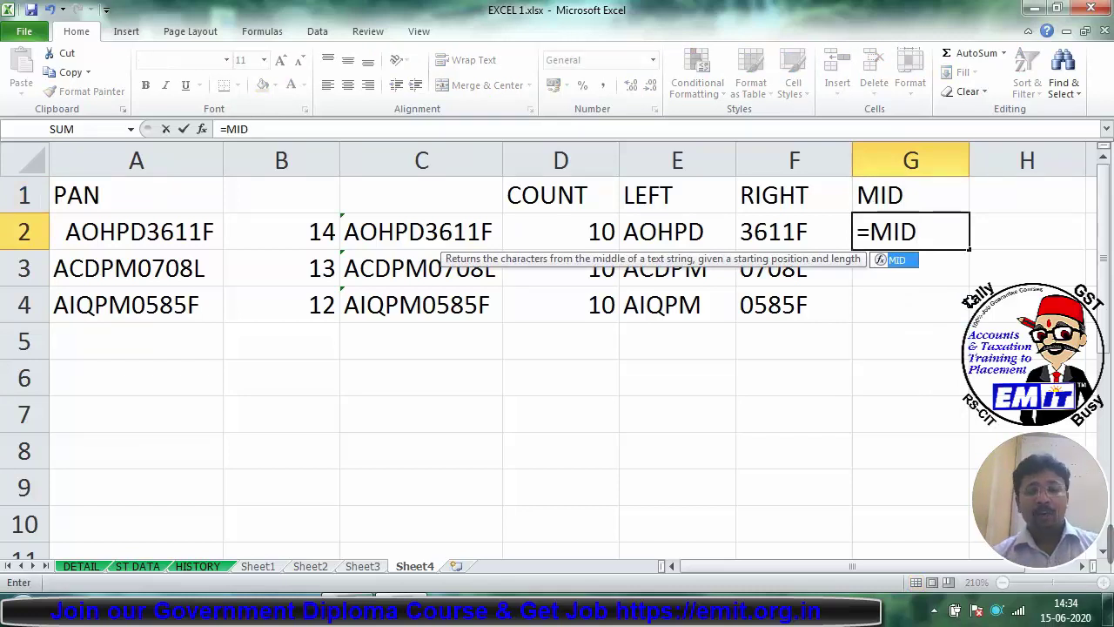
pyautogui.hotkey('ctrl', 'a')
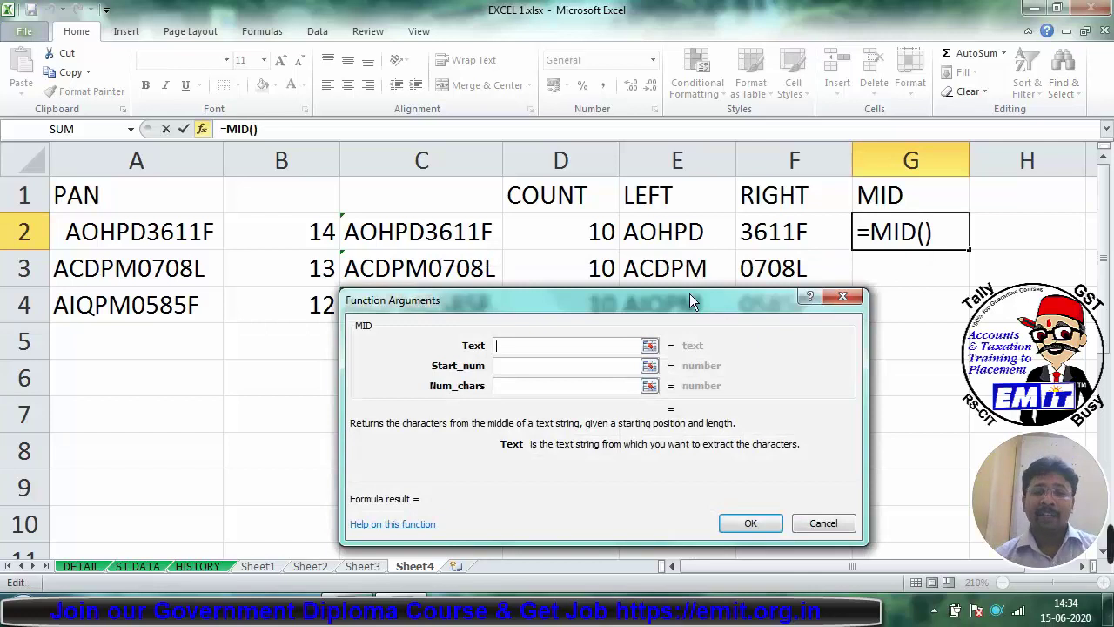
pyautogui.moveTo(690, 294); pyautogui.dragTo(690, 312)
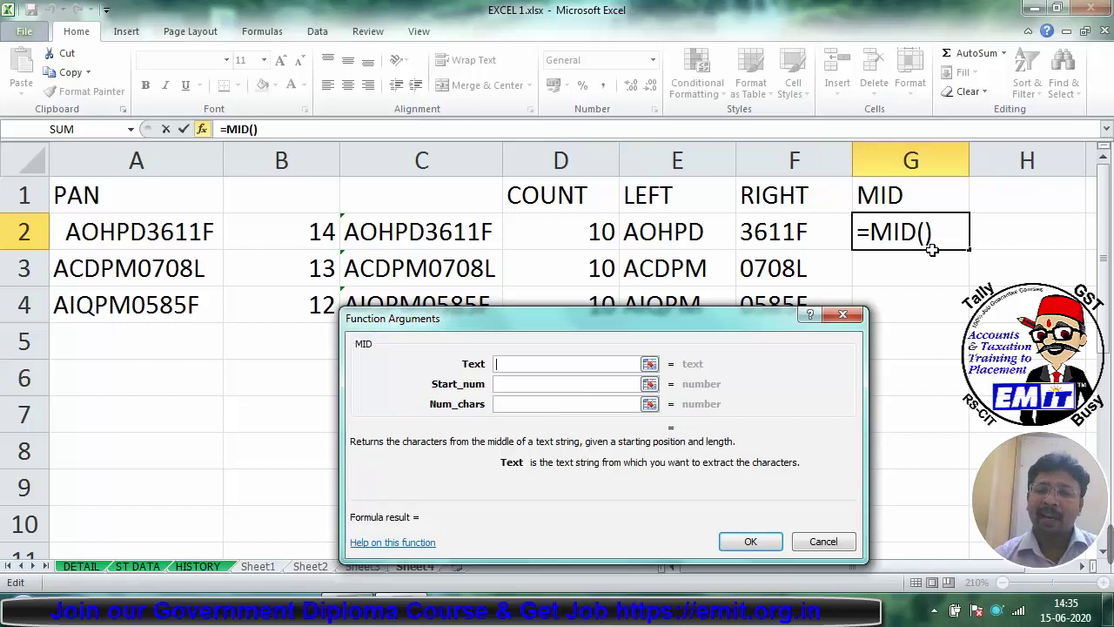
pyautogui.click(441, 237)
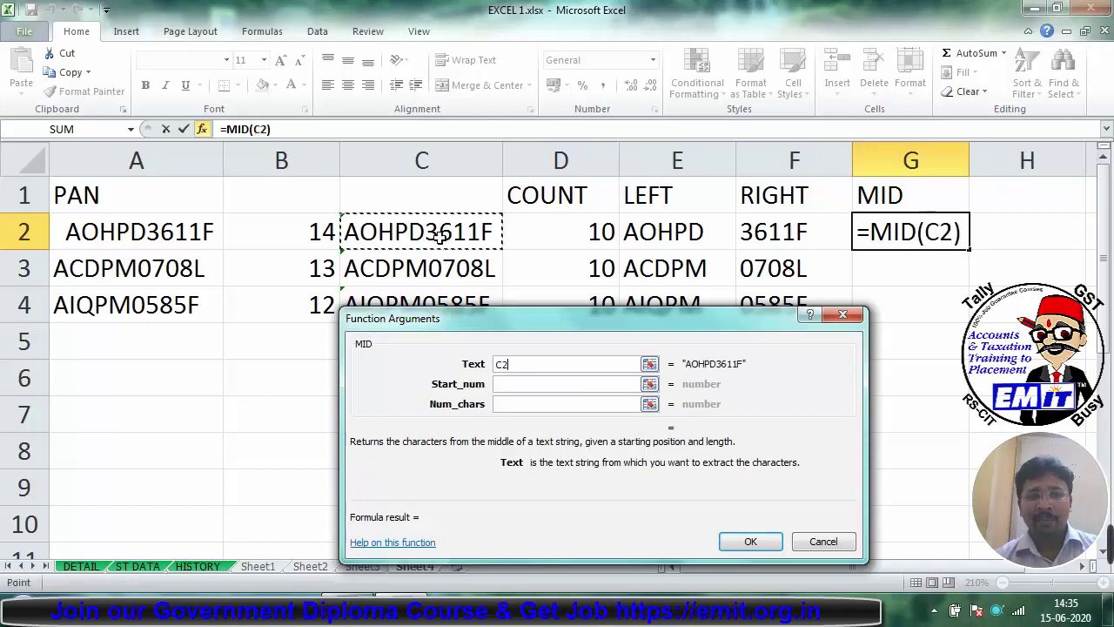
pyautogui.click(499, 386)
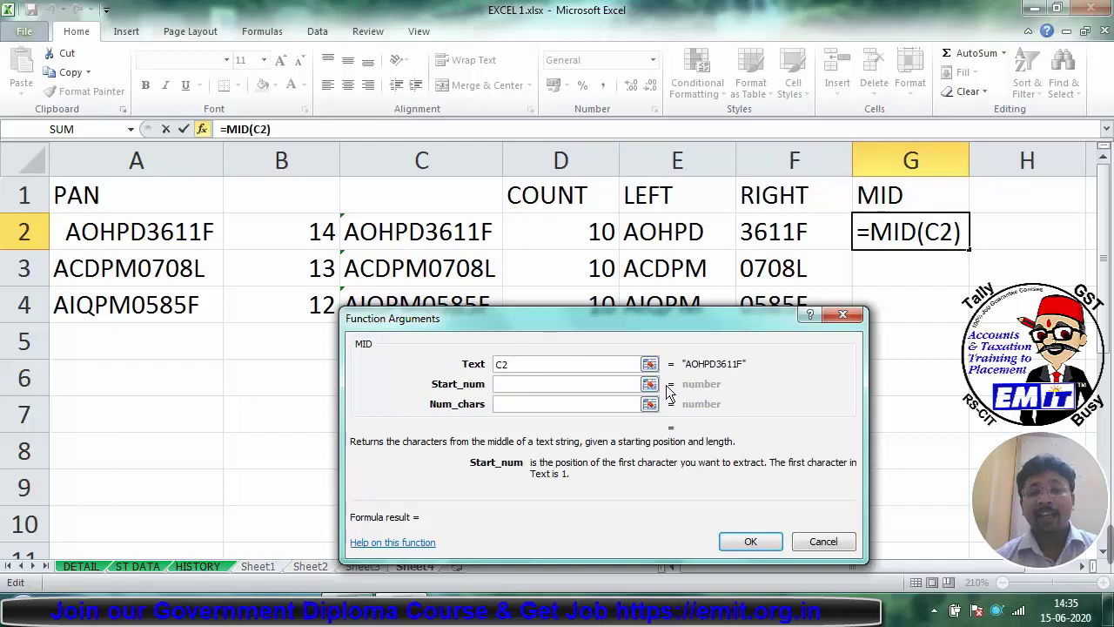
pyautogui.write('5')
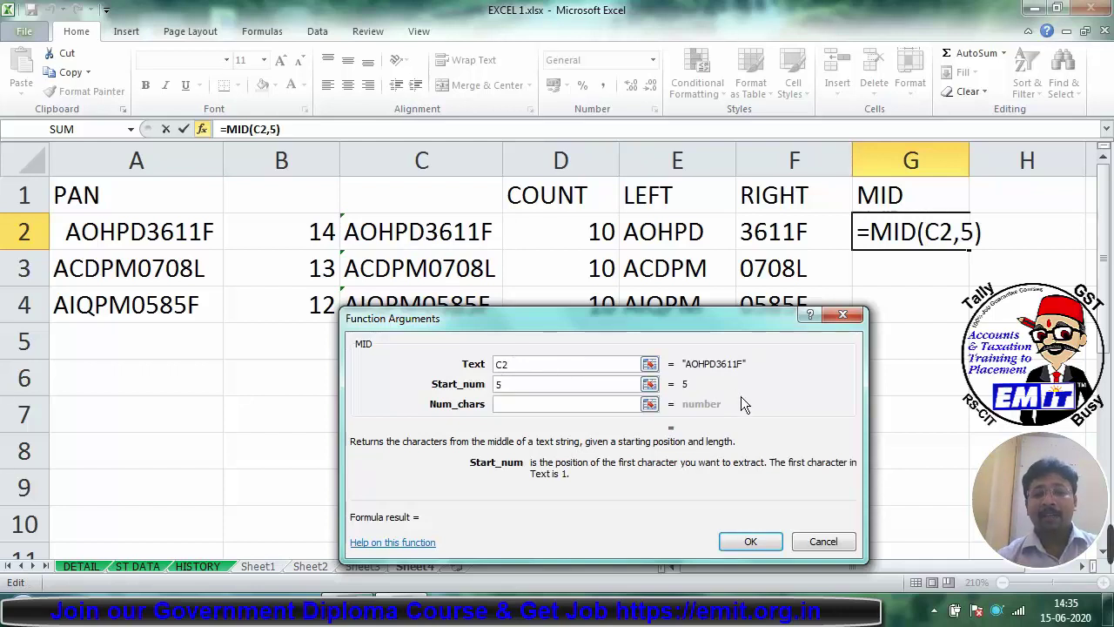
pyautogui.press('BackSpace')
pyautogui.write('6')
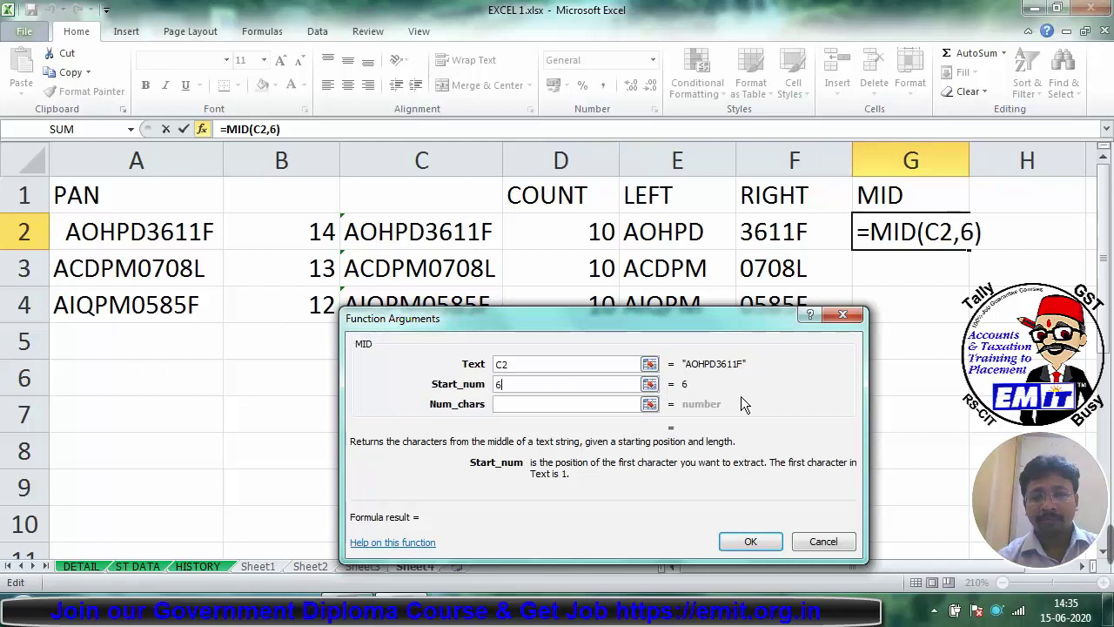
pyautogui.press('BackSpace')
pyautogui.write('6')
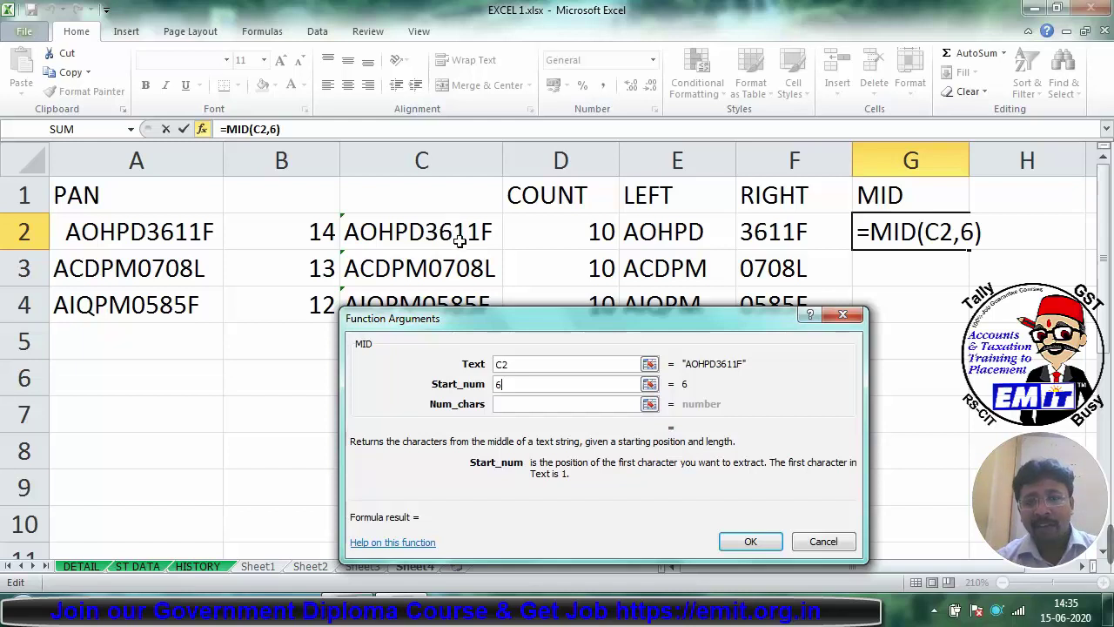
pyautogui.click(498, 403)
pyautogui.write('4')
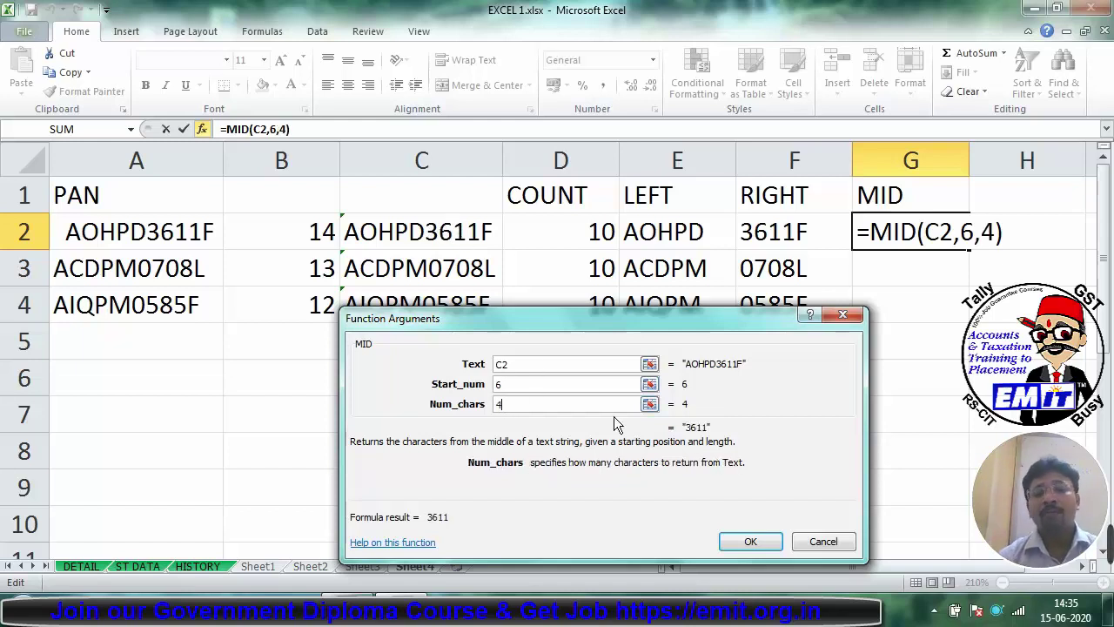
pyautogui.click(746, 542)
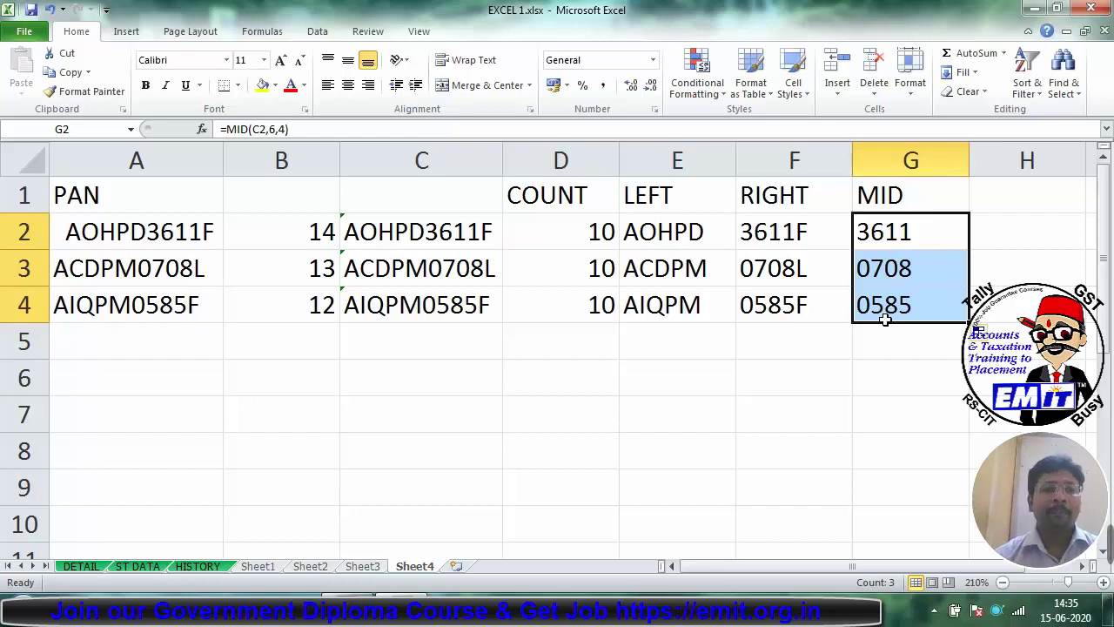
# Step: Enter RAM in A6 and SHYAM in B6
pyautogui.click(154, 385)
pyautogui.write('RAM')
pyautogui.press('Tab')
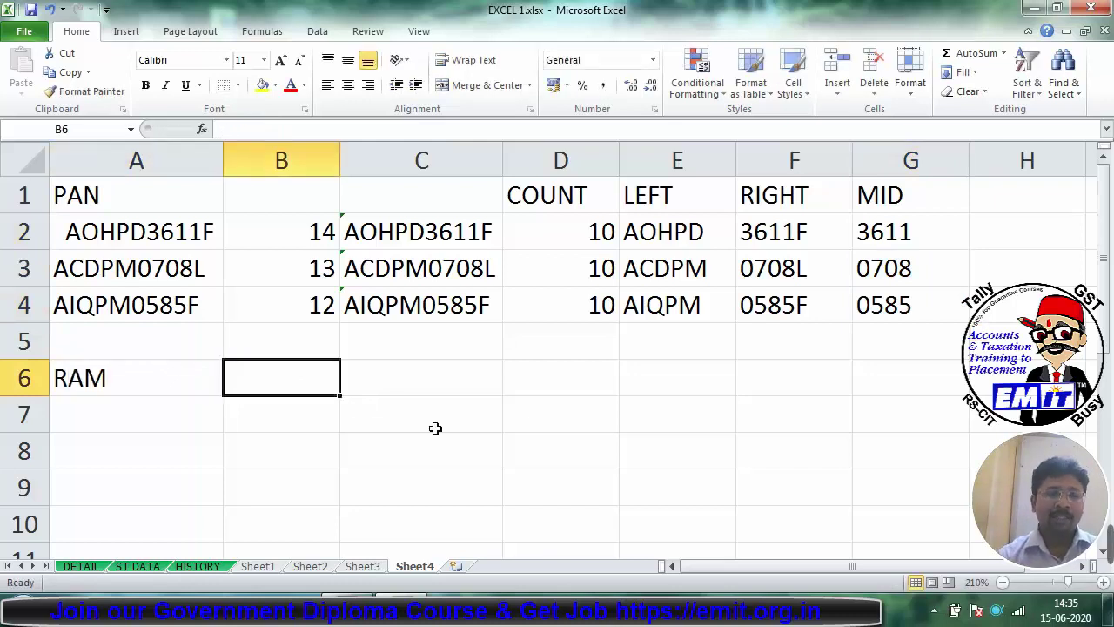
pyautogui.write('SHYA')
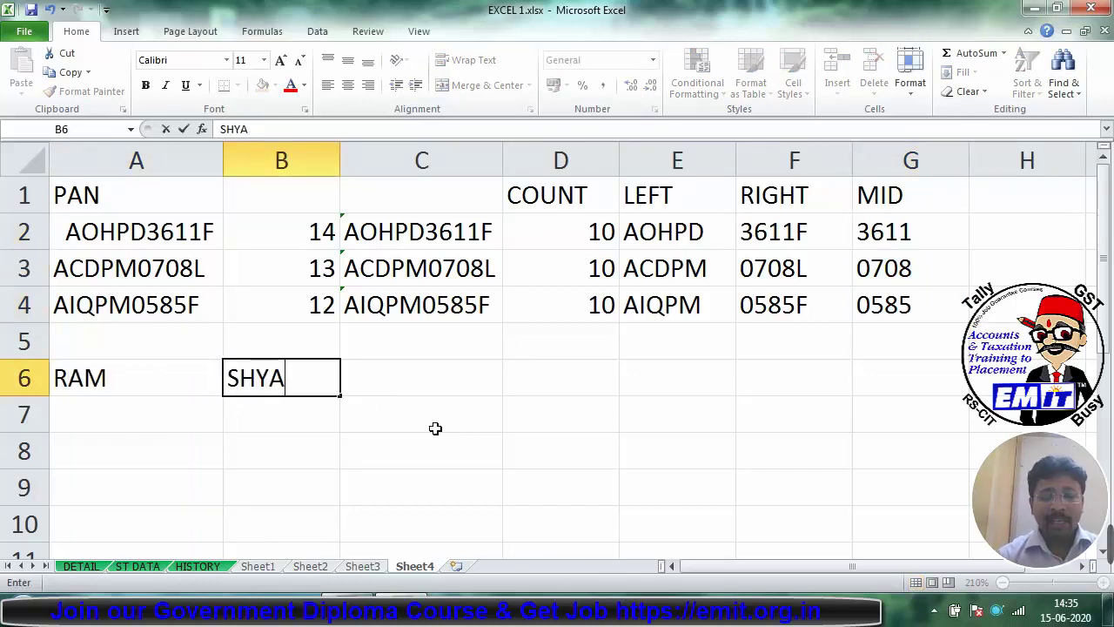
pyautogui.write('M')
pyautogui.press('Tab')
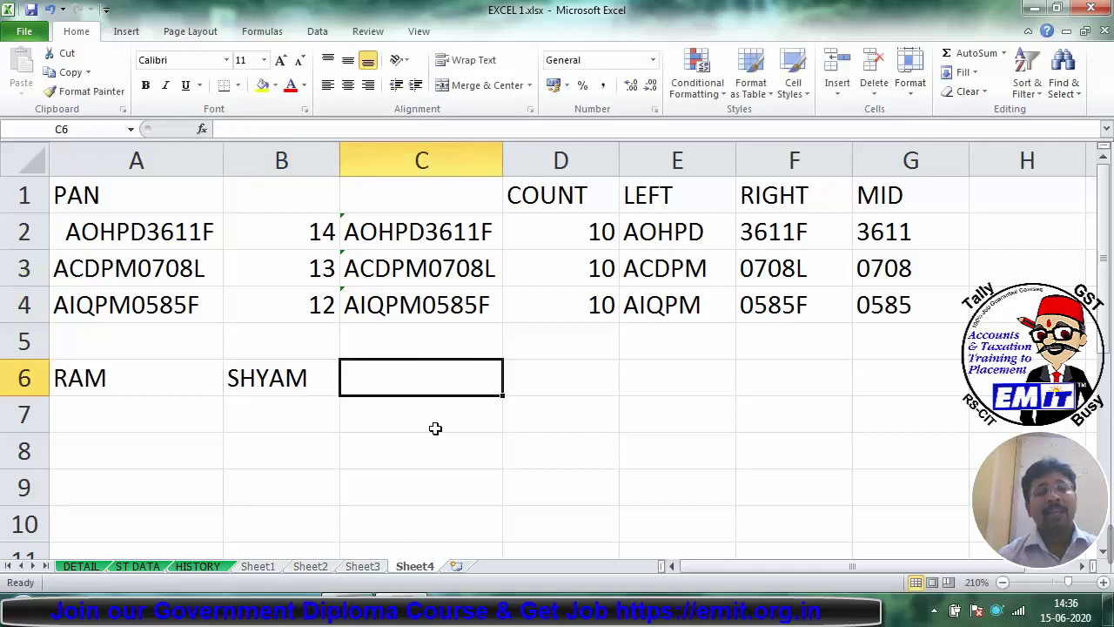
pyautogui.click(179, 383)
pyautogui.click(261, 381)
pyautogui.click(142, 383)
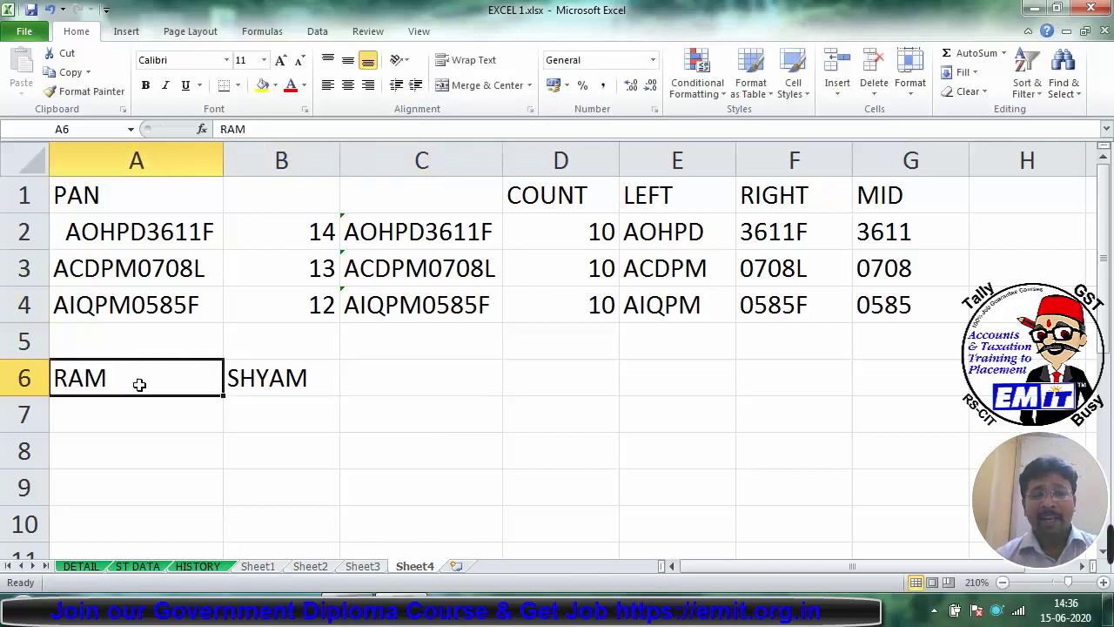
pyautogui.click(230, 380)
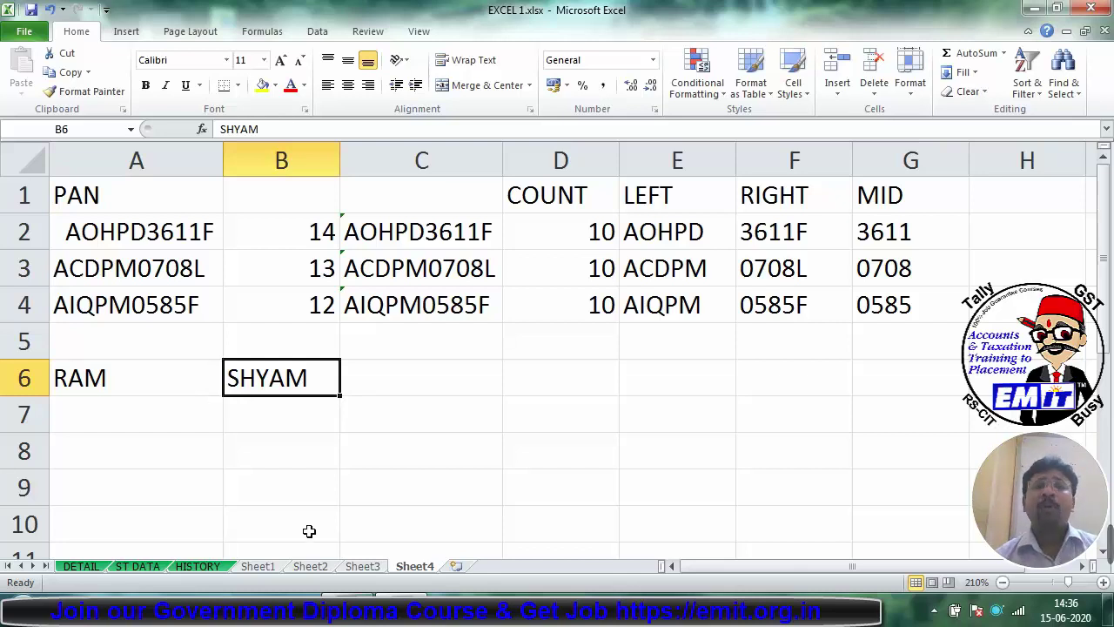
pyautogui.click(465, 369)
# Step: Compare the two names with =EXACT(A6,B6) in C6, which returns FALSE
pyautogui.write('=EZ')
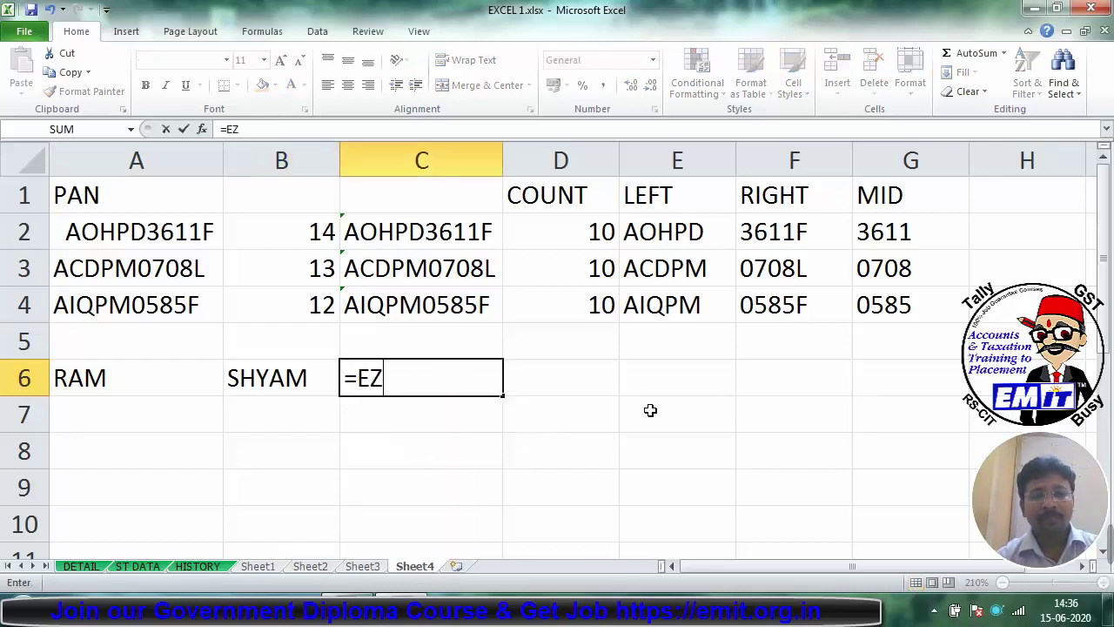
pyautogui.press('BackSpace')
pyautogui.write('XACT')
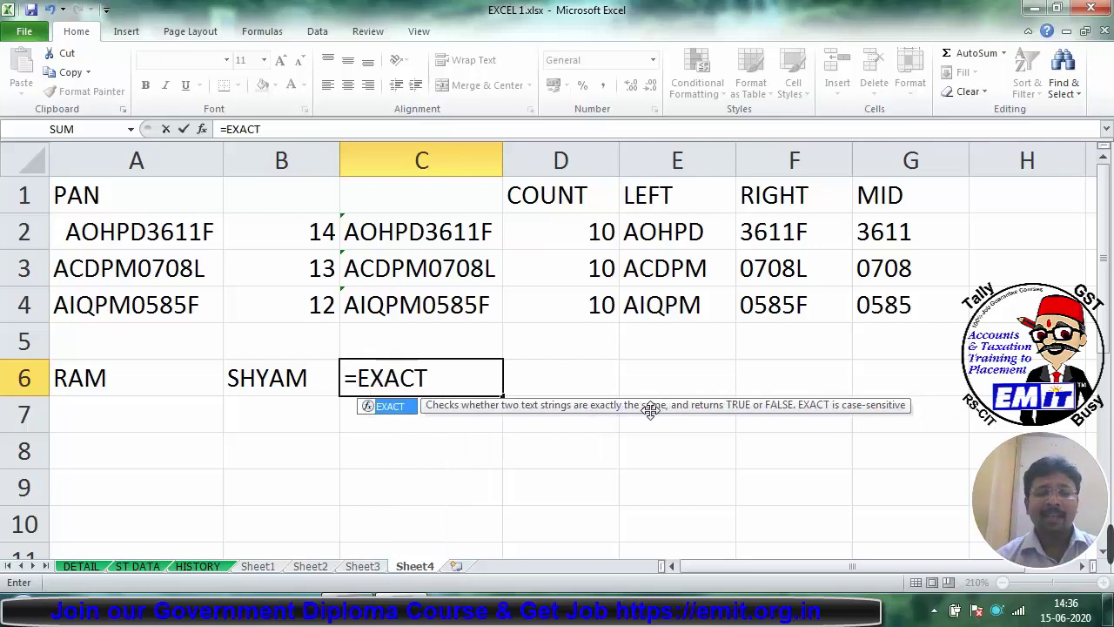
pyautogui.hotkey('ctrl', 'a')
pyautogui.moveTo(543, 325); pyautogui.dragTo(675, 222)
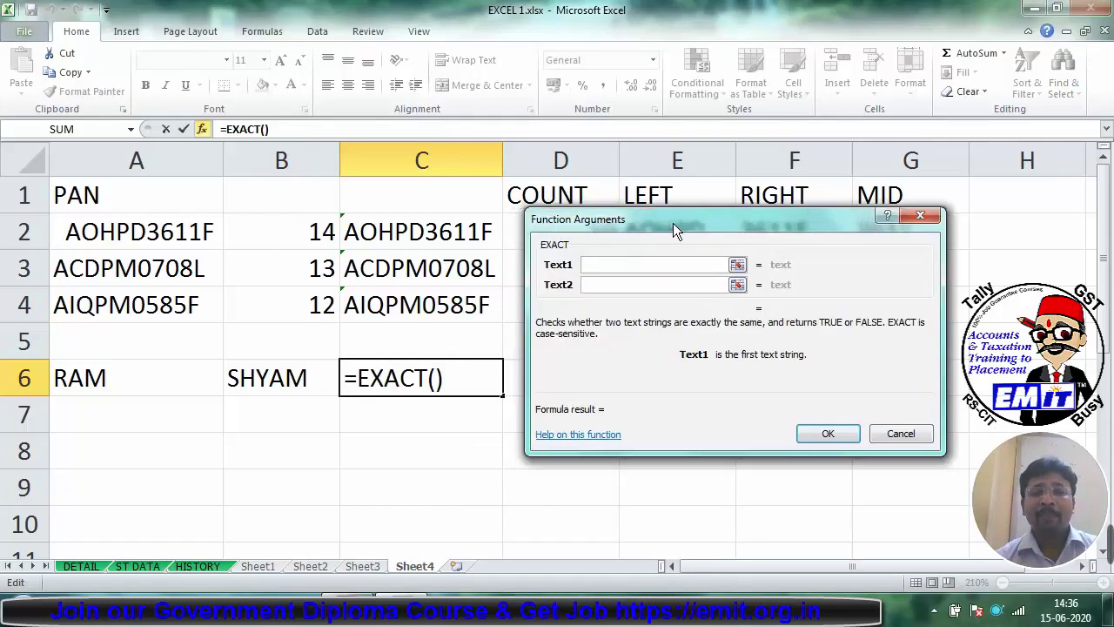
pyautogui.click(126, 381)
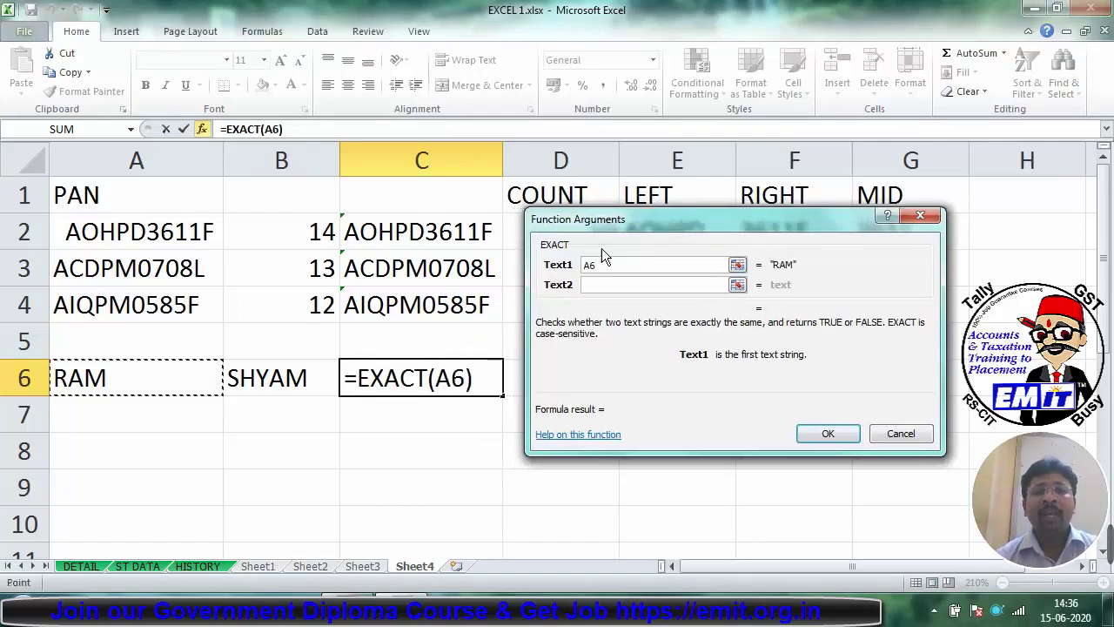
pyautogui.click(597, 283)
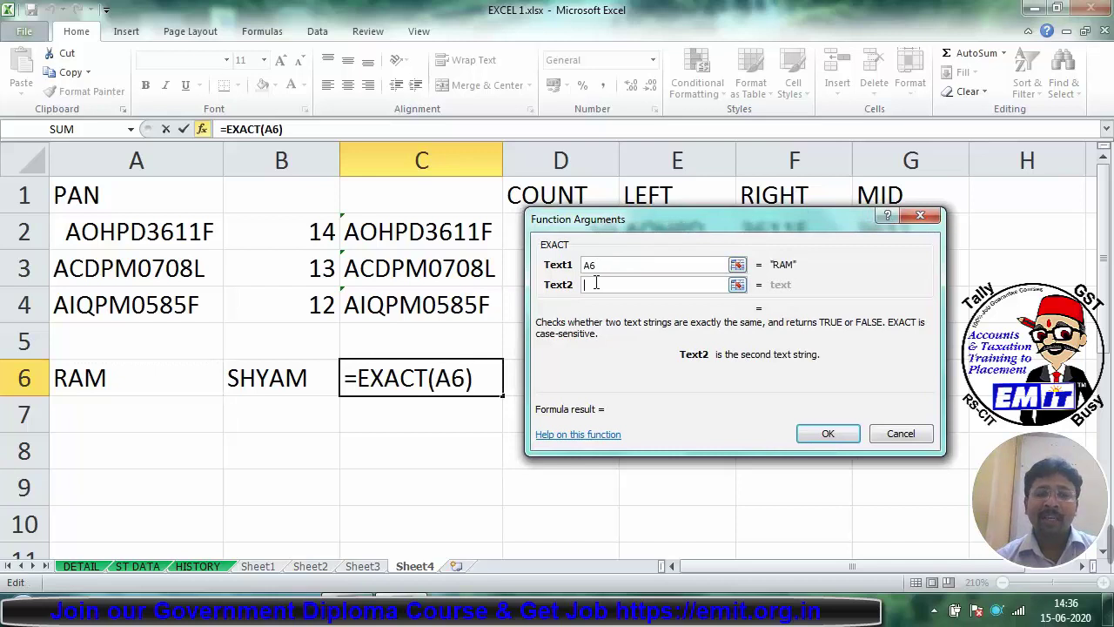
pyautogui.click(272, 390)
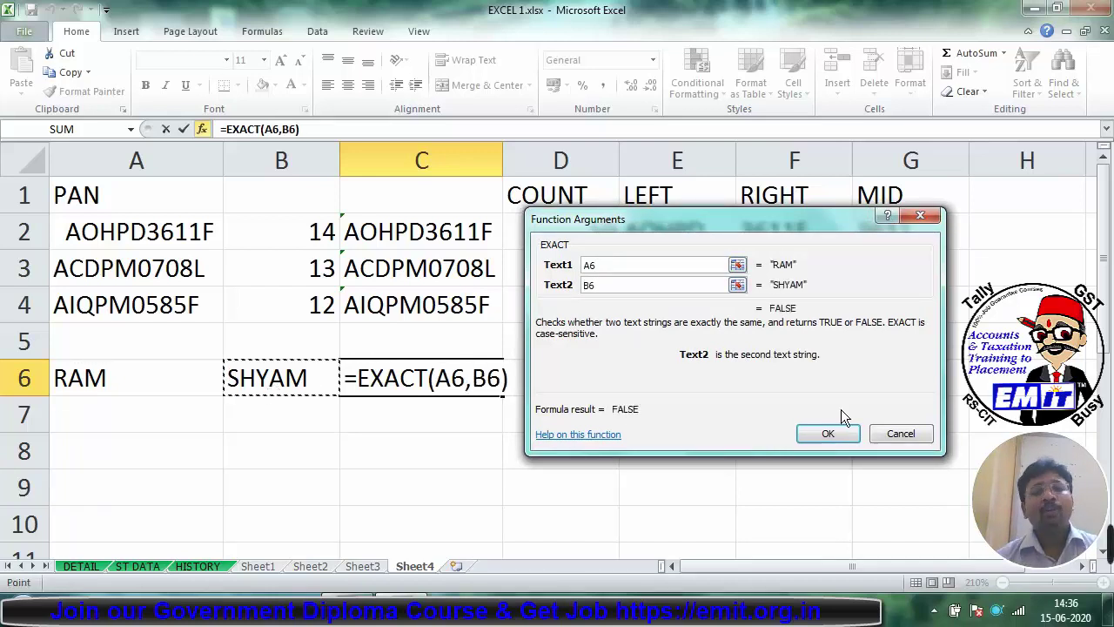
pyautogui.click(831, 435)
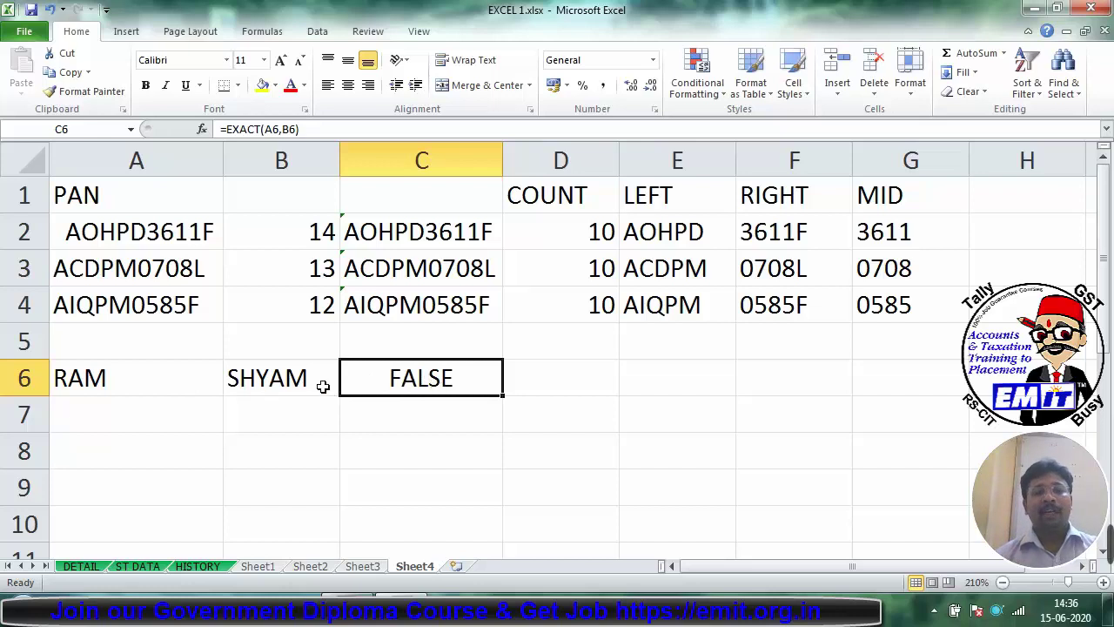
# Step: Change B6 to RAM so C6 shows TRUE, then to lowercase ram so it shows FALSE
pyautogui.click(281, 380)
pyautogui.write('RAM')
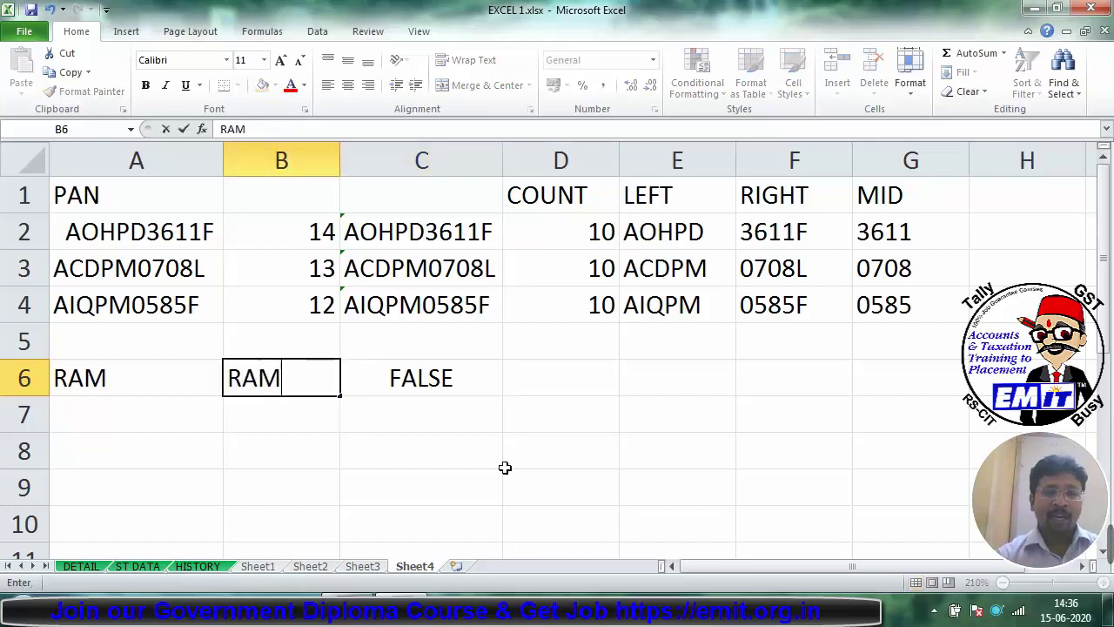
pyautogui.press('Return')
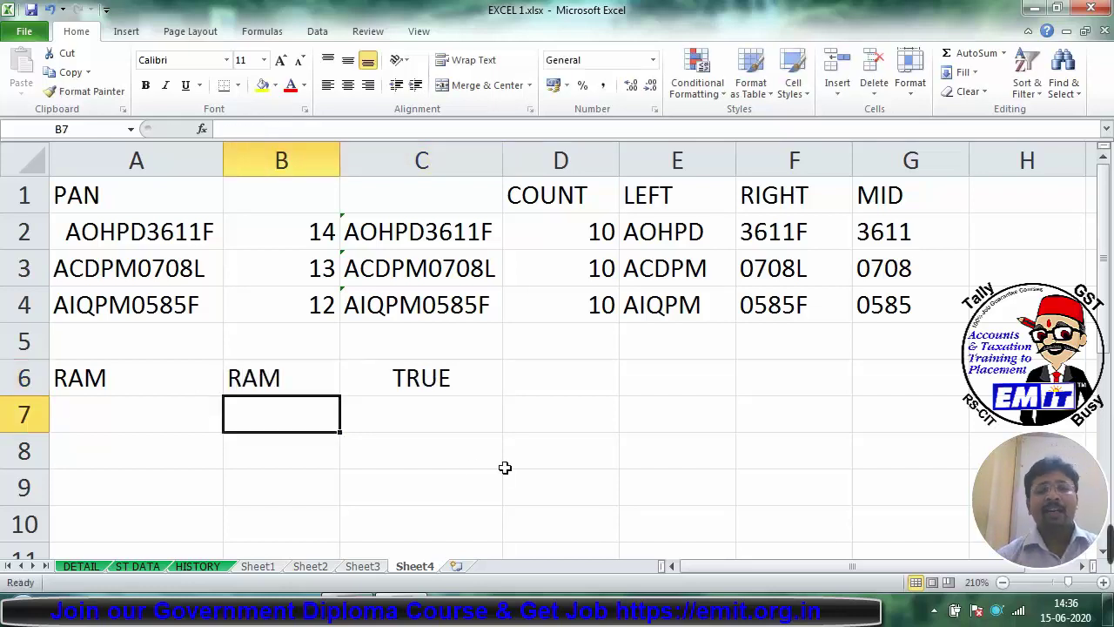
pyautogui.click(309, 382)
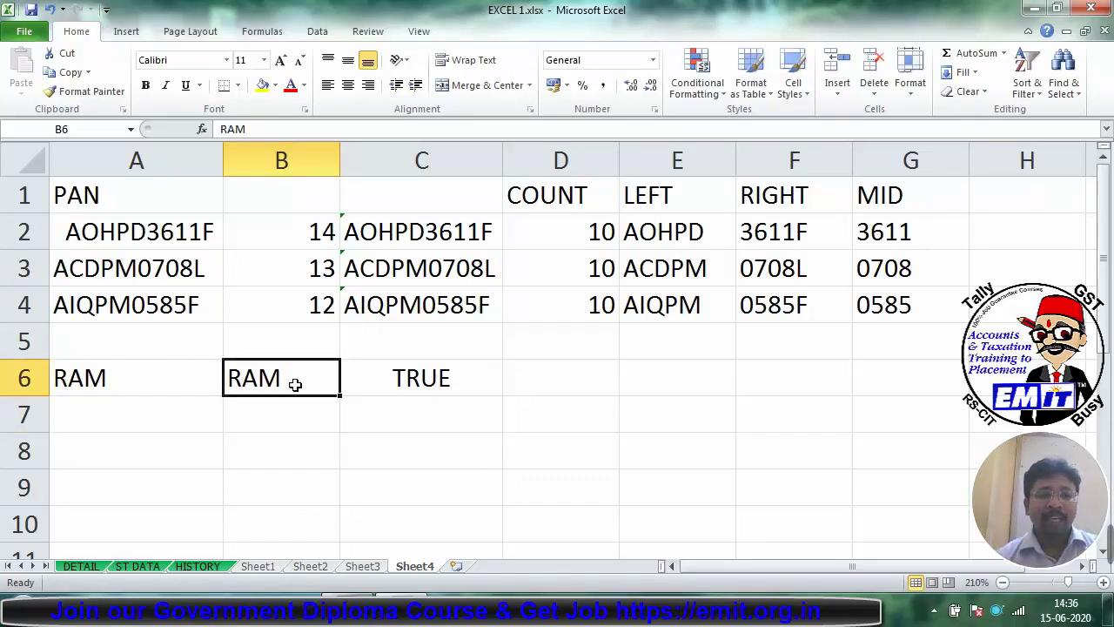
pyautogui.write('ram')
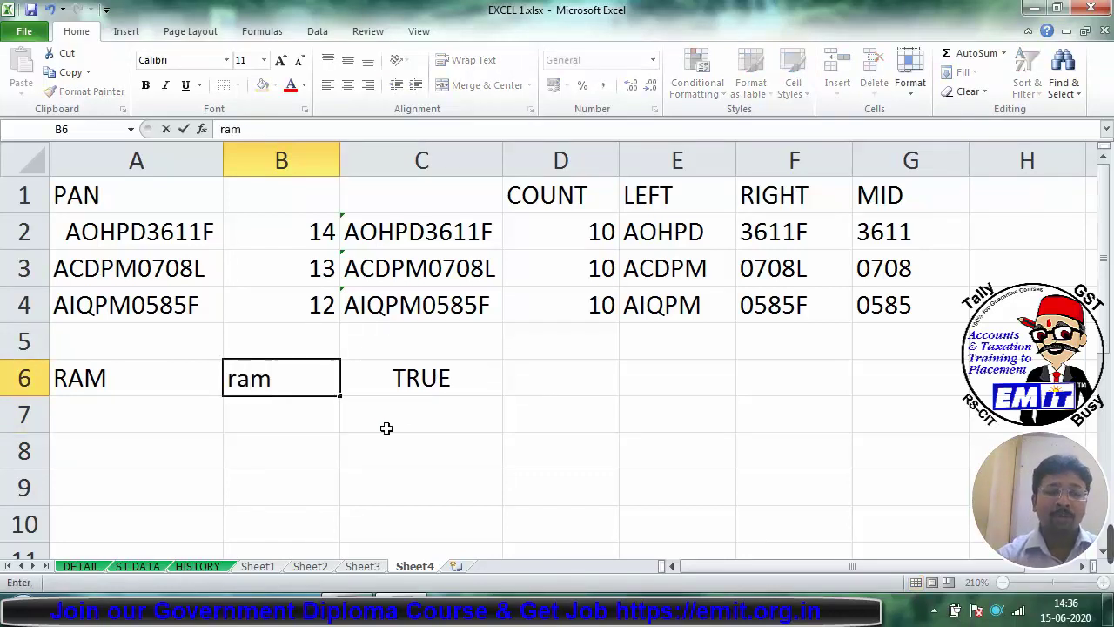
pyautogui.press('Return')
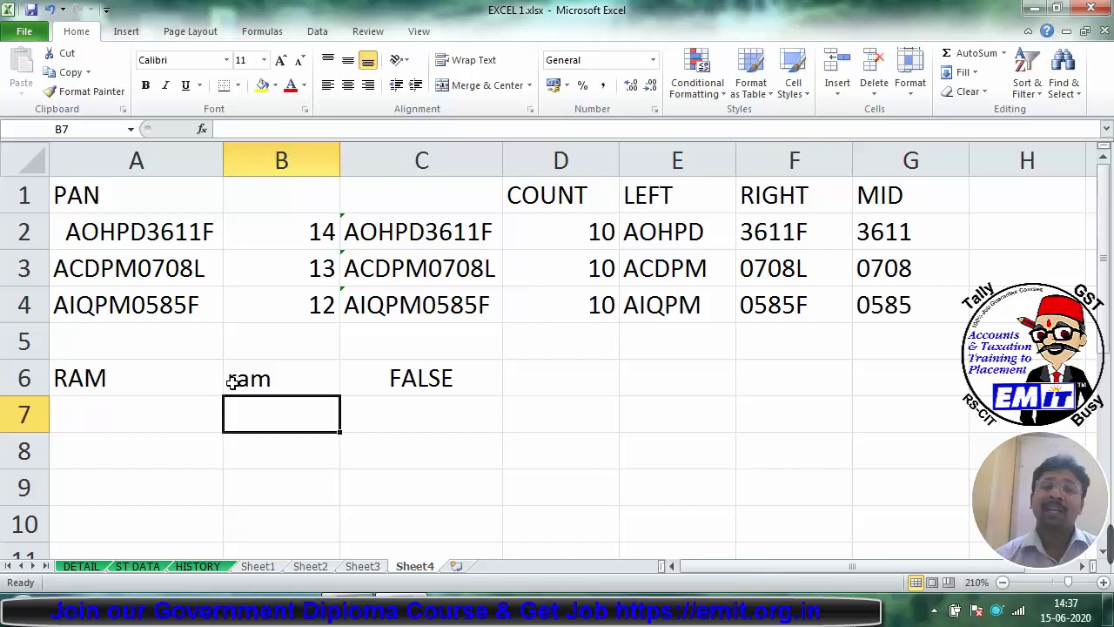
# Step: Enter 'RAM ' with a trailing space in B6 so C6 stays FALSE, then insert a new Sheet5
pyautogui.click(252, 375)
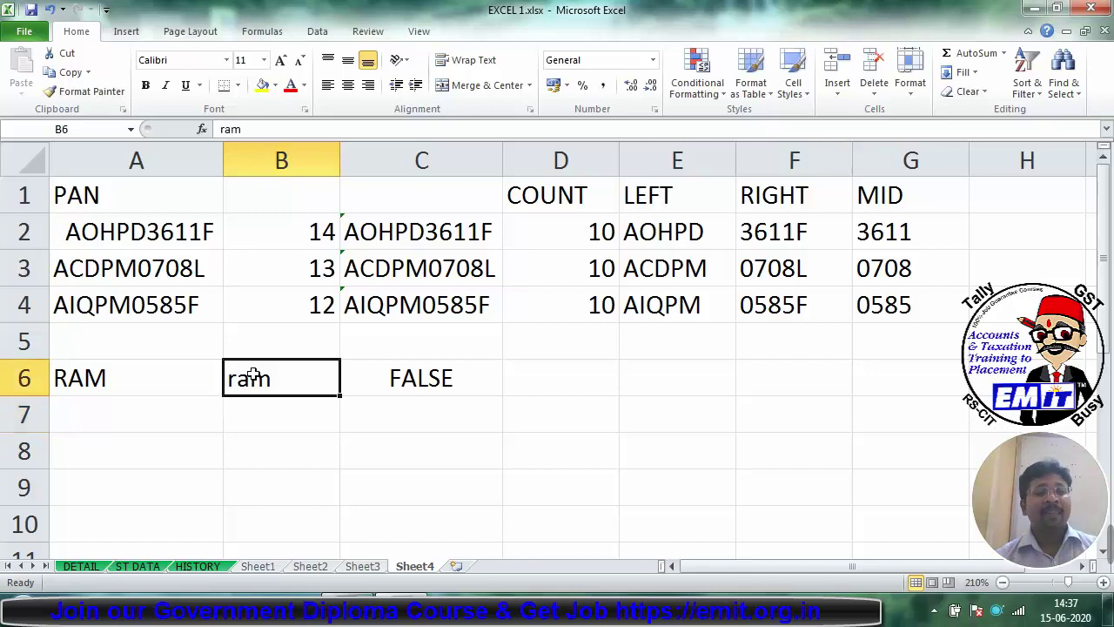
pyautogui.write('RAM')
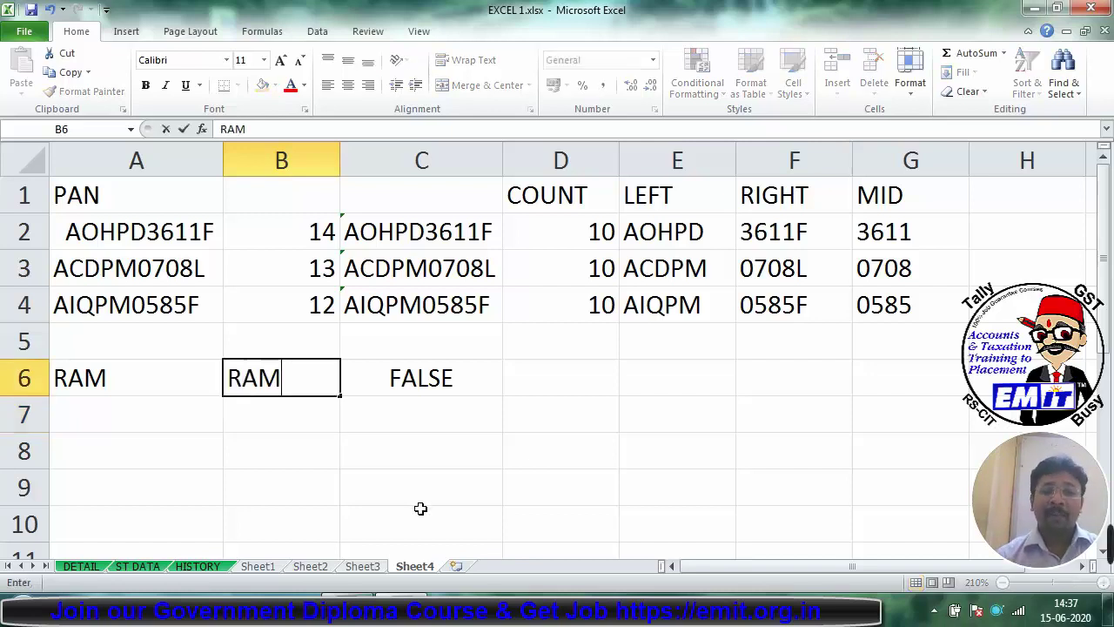
pyautogui.press('Return')
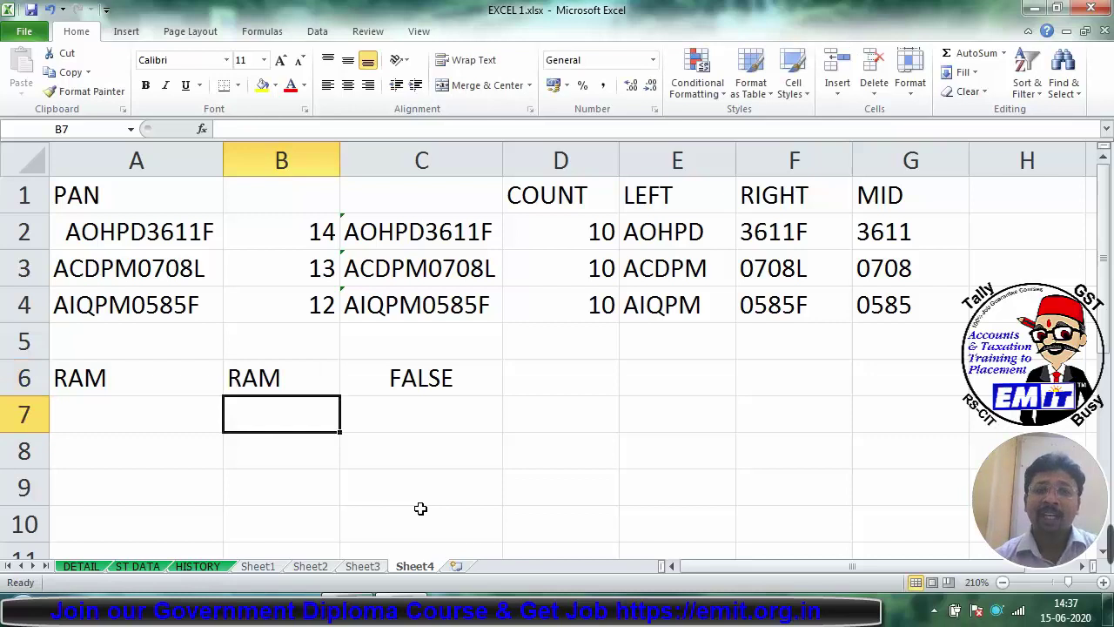
pyautogui.click(111, 384)
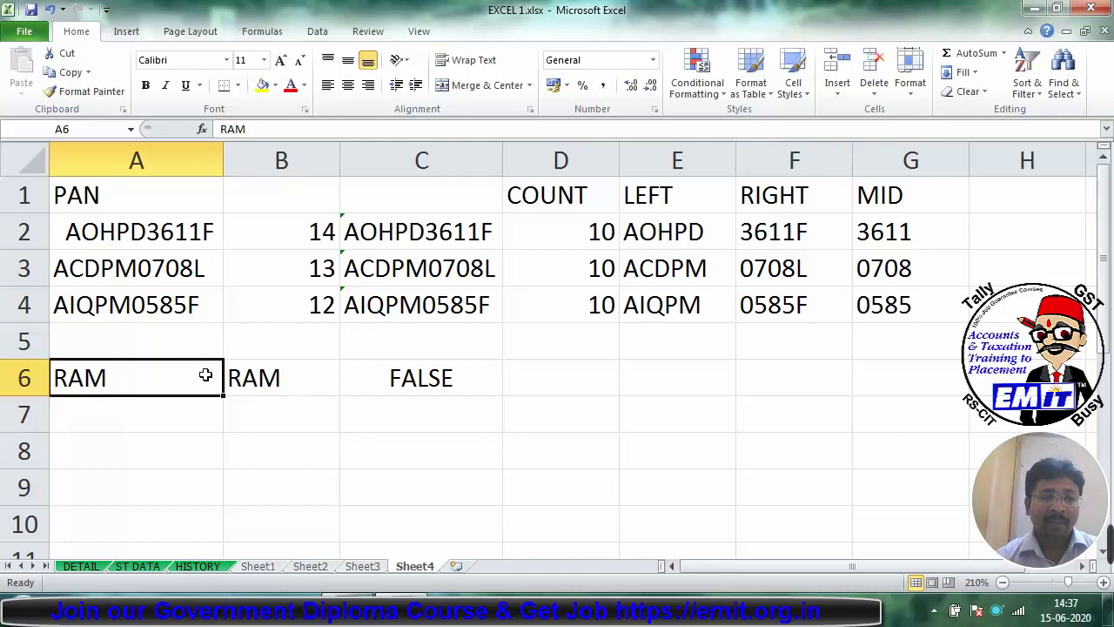
pyautogui.click(329, 377)
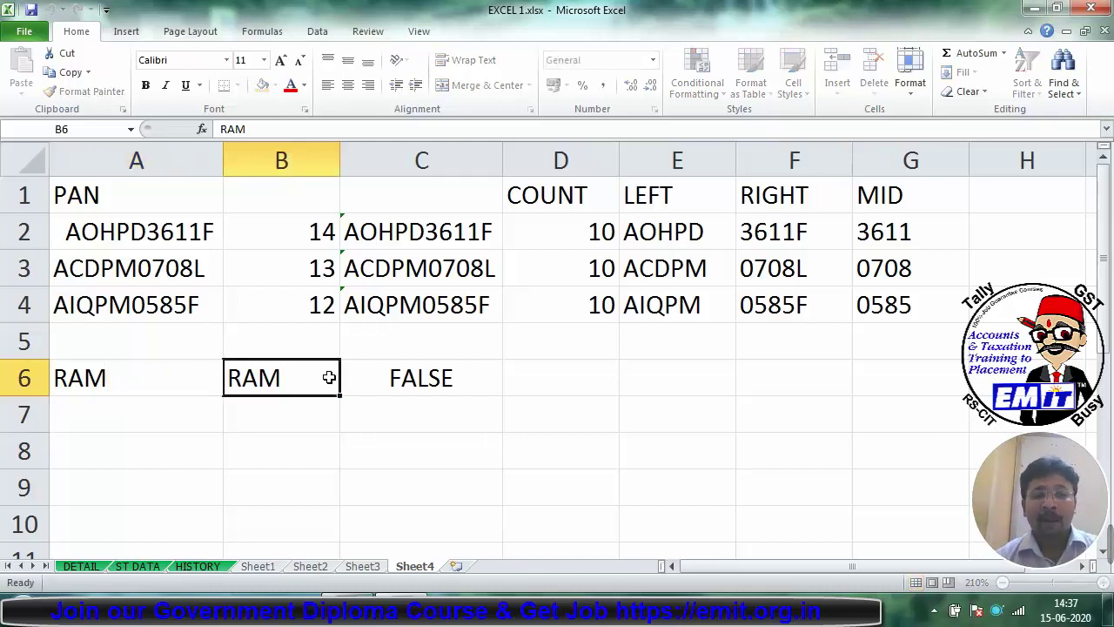
pyautogui.doubleClick(329, 377)
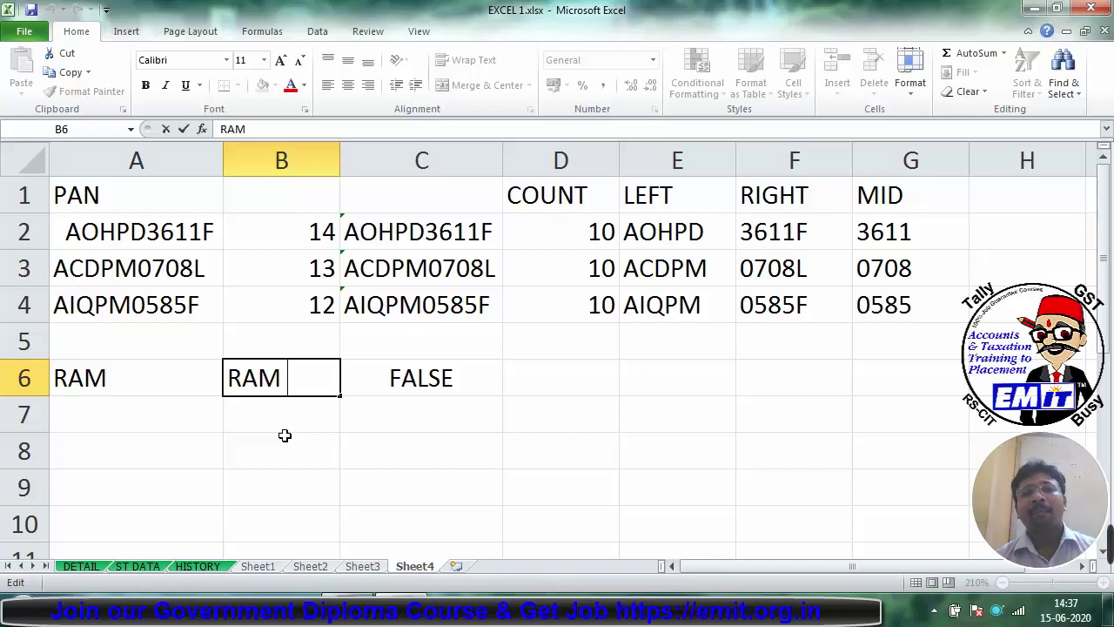
pyautogui.press('Escape')
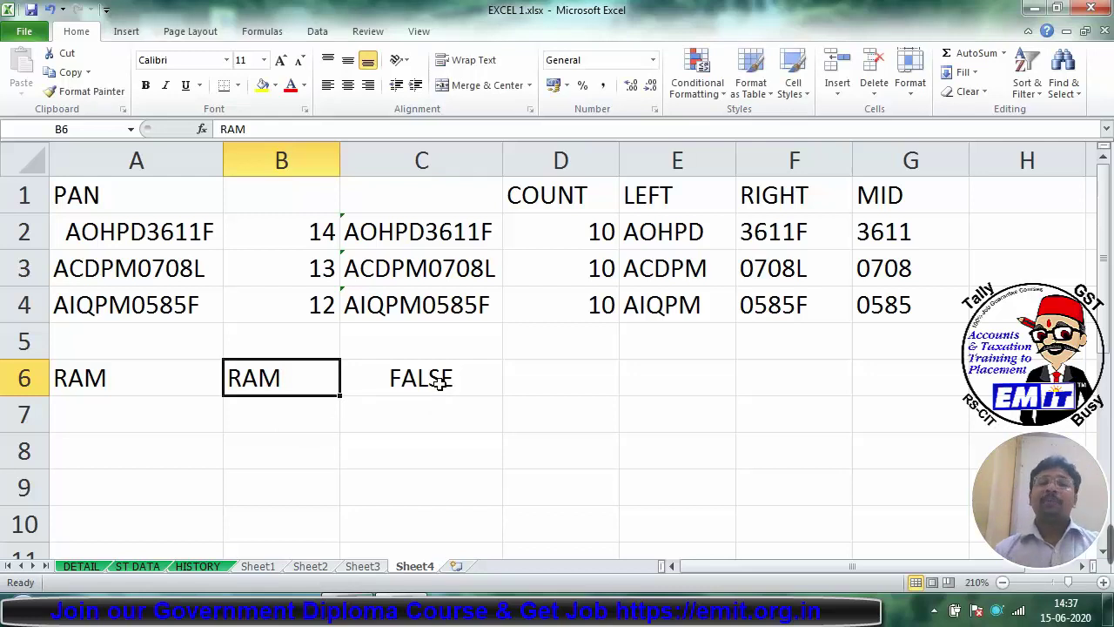
pyautogui.click(440, 384)
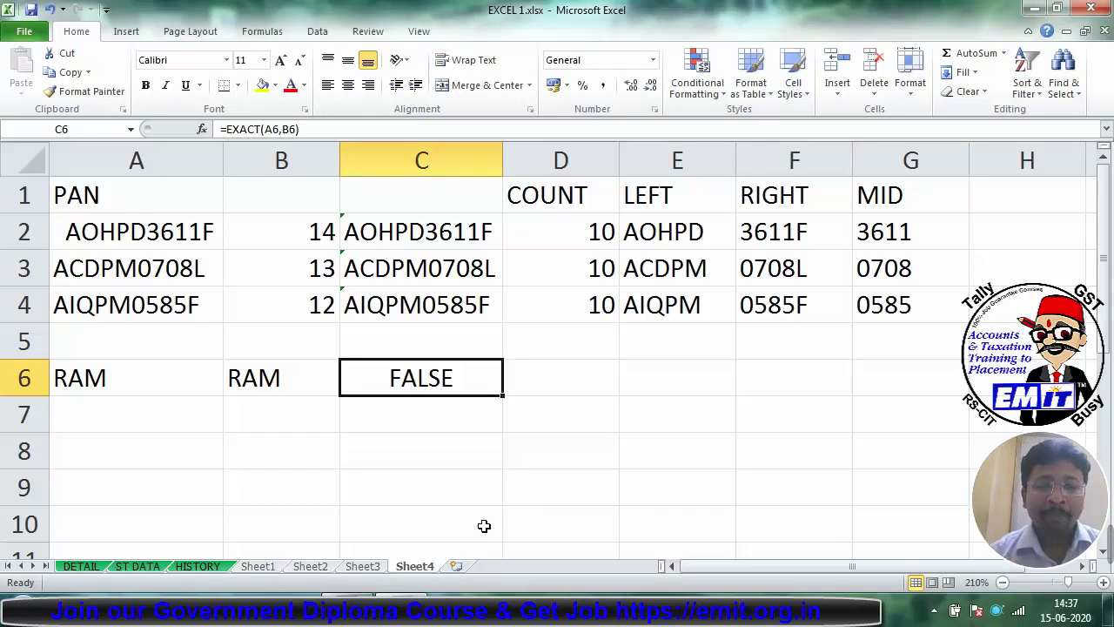
pyautogui.click(457, 567)
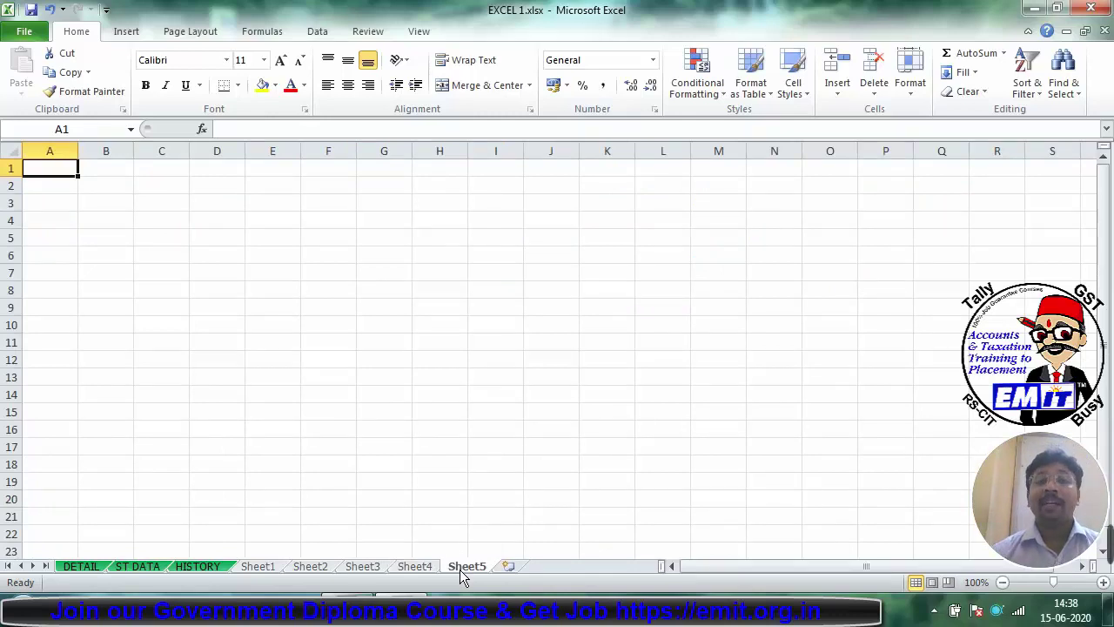
# Step: Zoom the empty Sheet5 in to about 270% with the status-bar zoom-in button
pyautogui.click(1103, 582)
pyautogui.click(1103, 583)
pyautogui.click(1103, 582)
pyautogui.click(1103, 583)
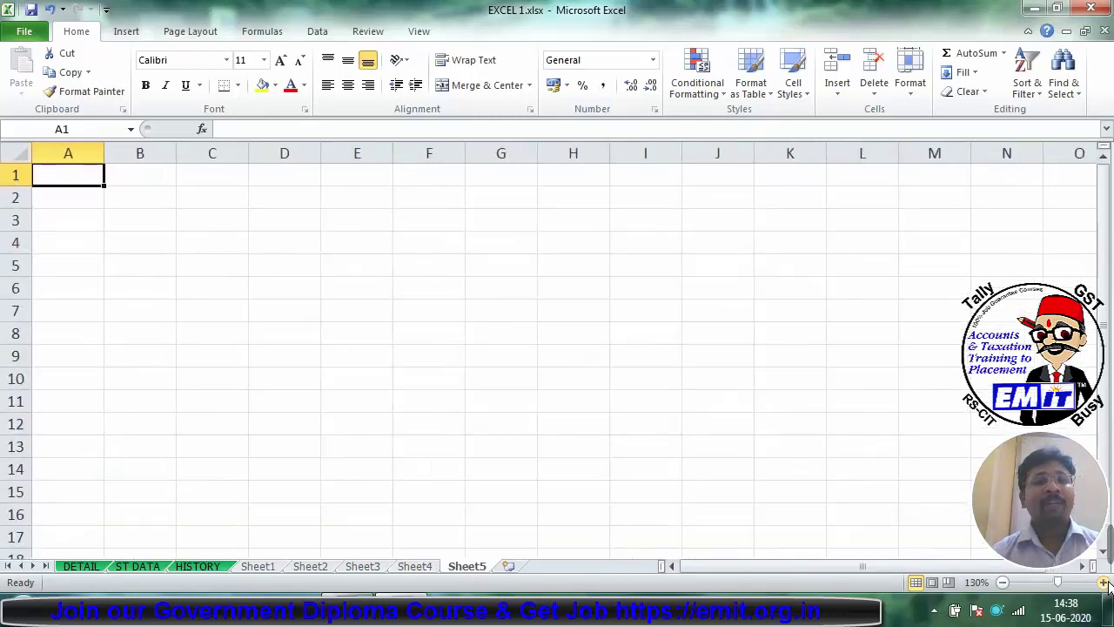
pyautogui.click(1103, 583)
pyautogui.click(1103, 582)
pyautogui.click(1102, 583)
pyautogui.click(1103, 582)
pyautogui.click(1103, 583)
pyautogui.click(1103, 583)
pyautogui.click(1103, 582)
pyautogui.click(1102, 583)
pyautogui.click(1103, 582)
pyautogui.click(1103, 582)
pyautogui.click(1103, 583)
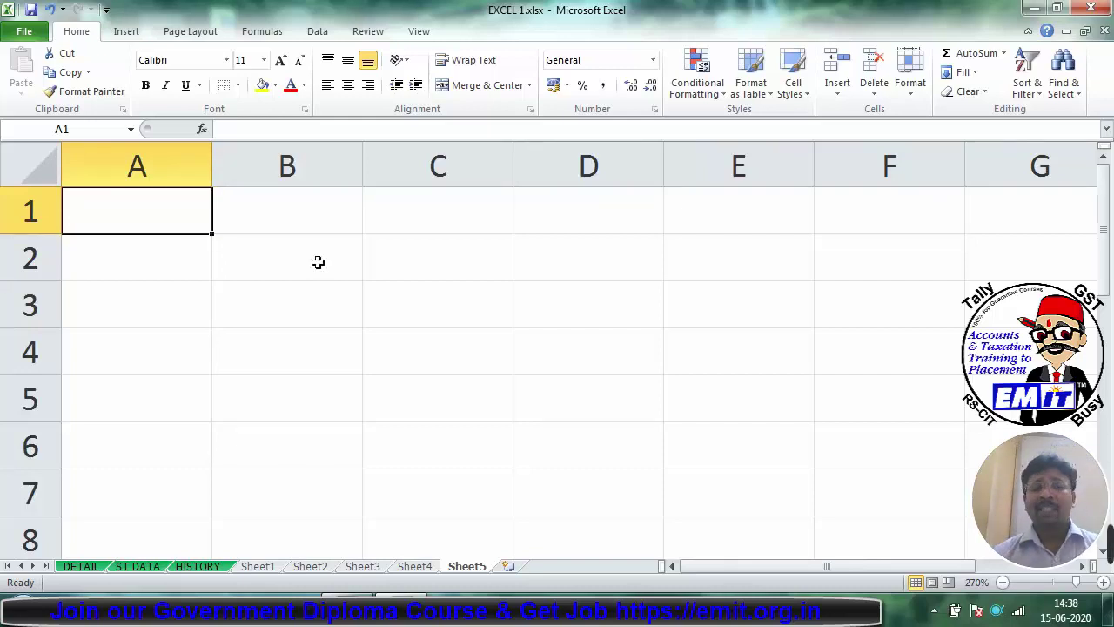
# Step: Enter =DATE(2020,11,18) in A1 so it displays 18-11-2020
pyautogui.write('=DATE')
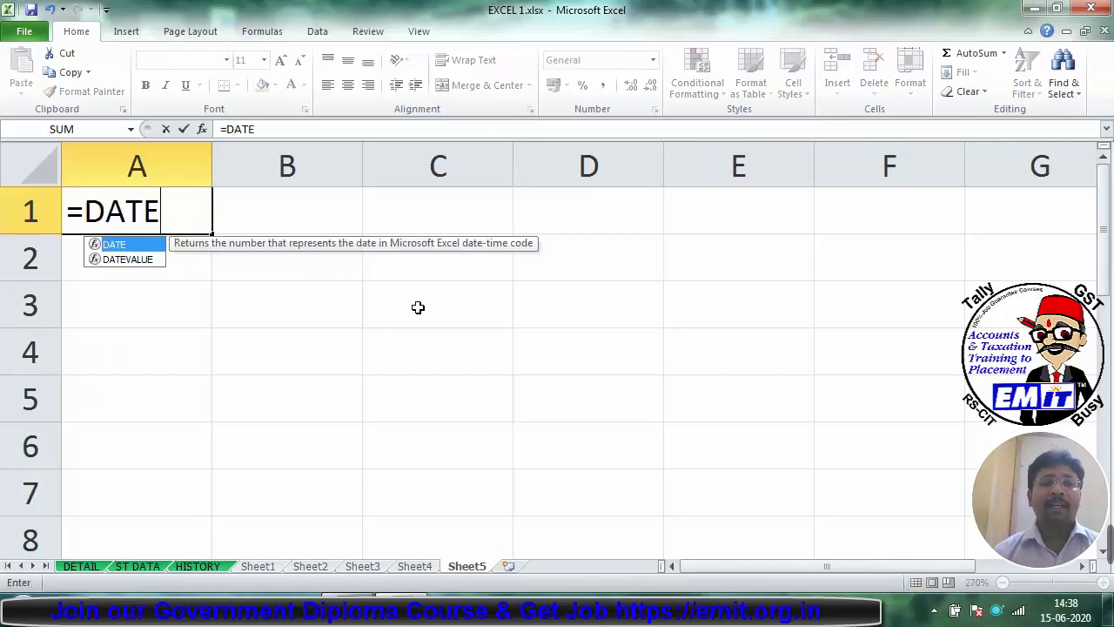
pyautogui.hotkey('shift', 'F3')
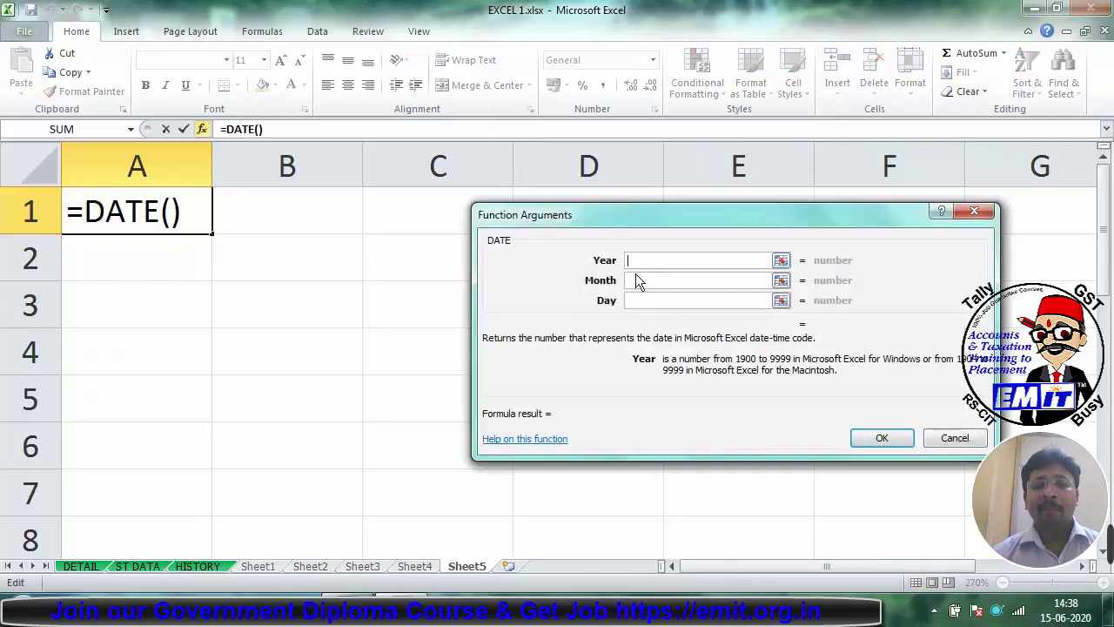
pyautogui.write('2020')
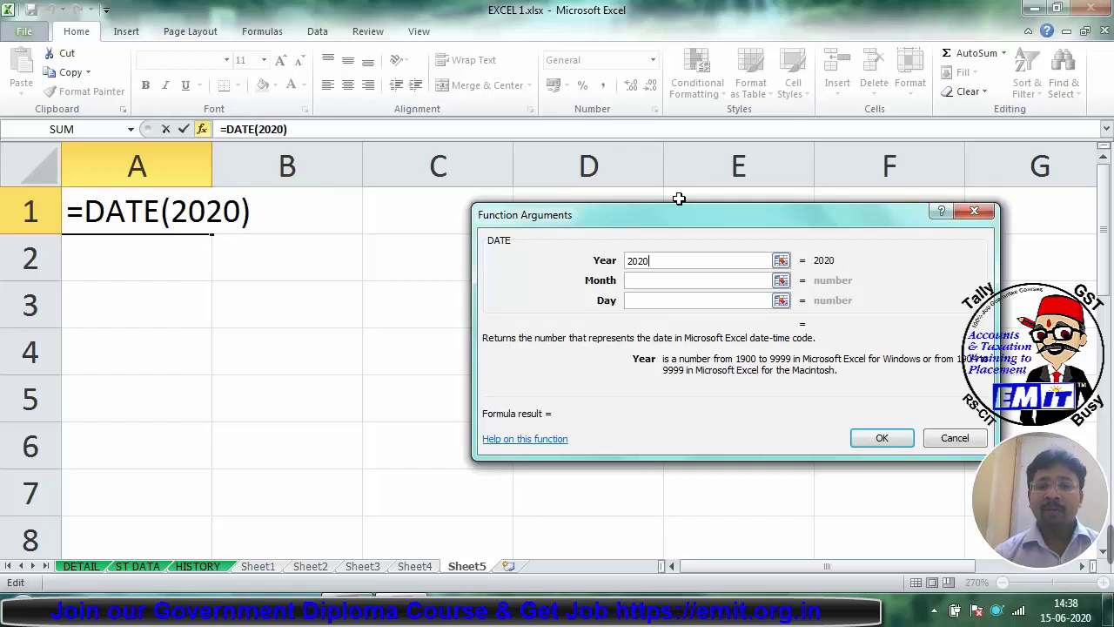
pyautogui.press('Tab')
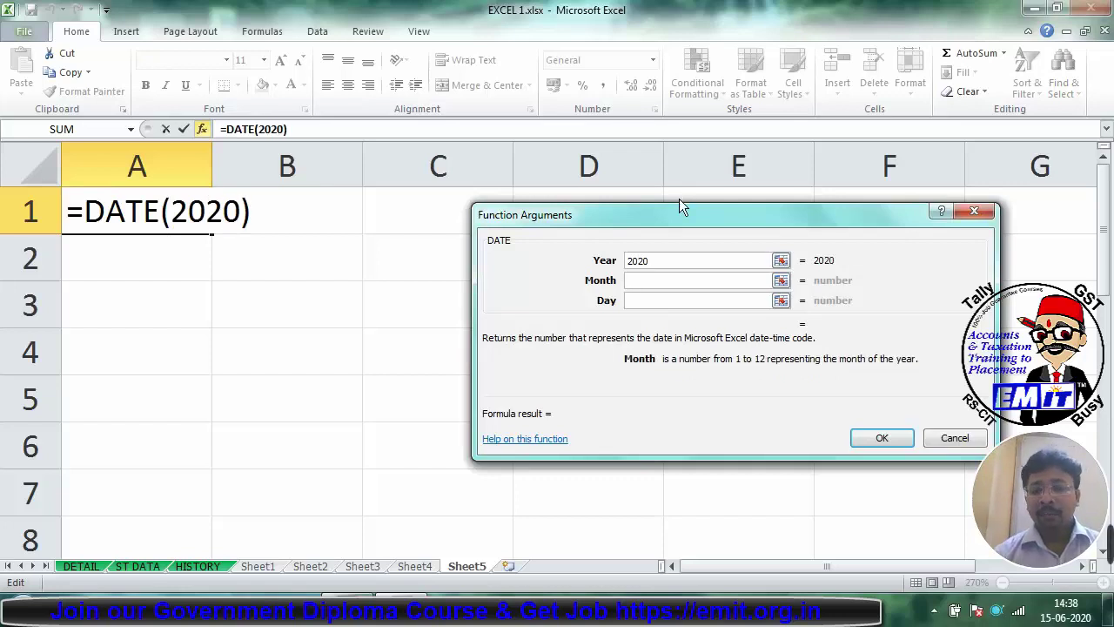
pyautogui.write('11')
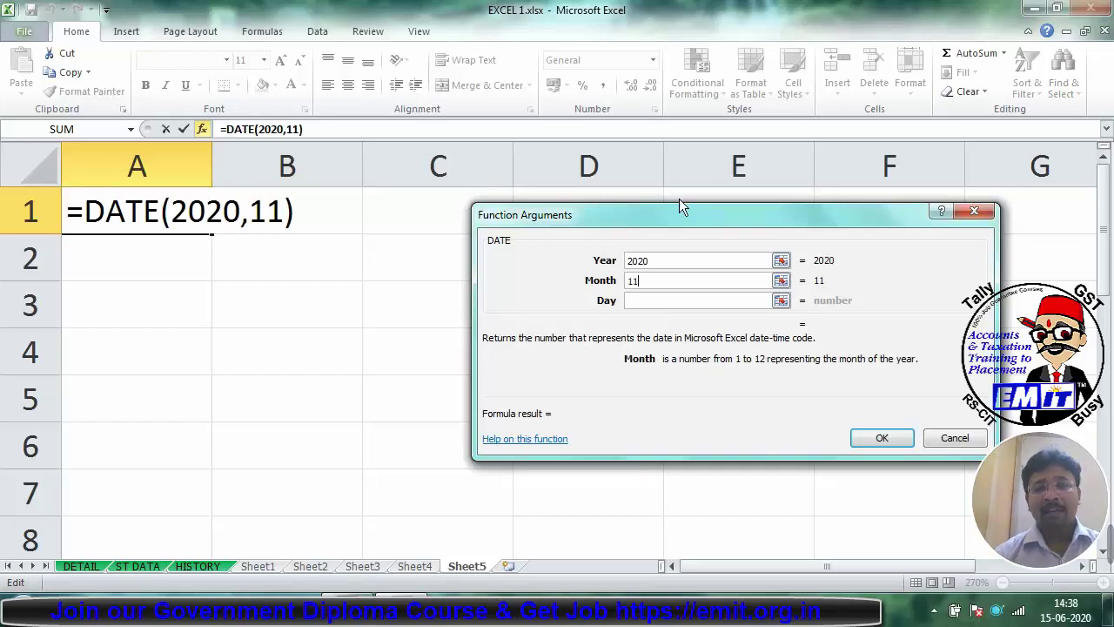
pyautogui.press('Tab')
pyautogui.write('1')
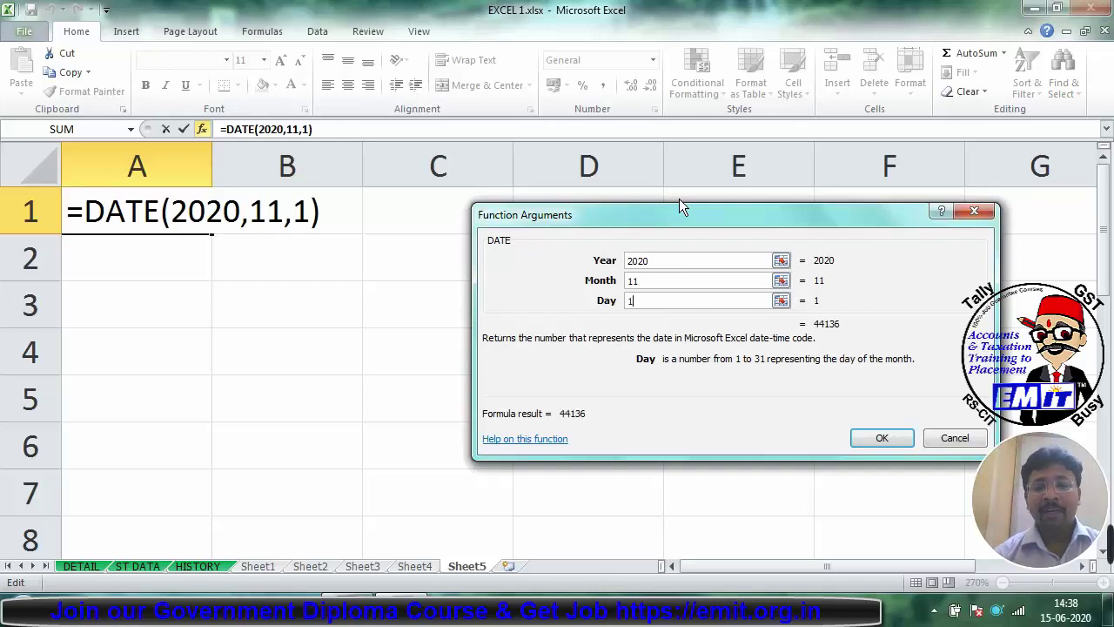
pyautogui.write('8')
pyautogui.press('Return')
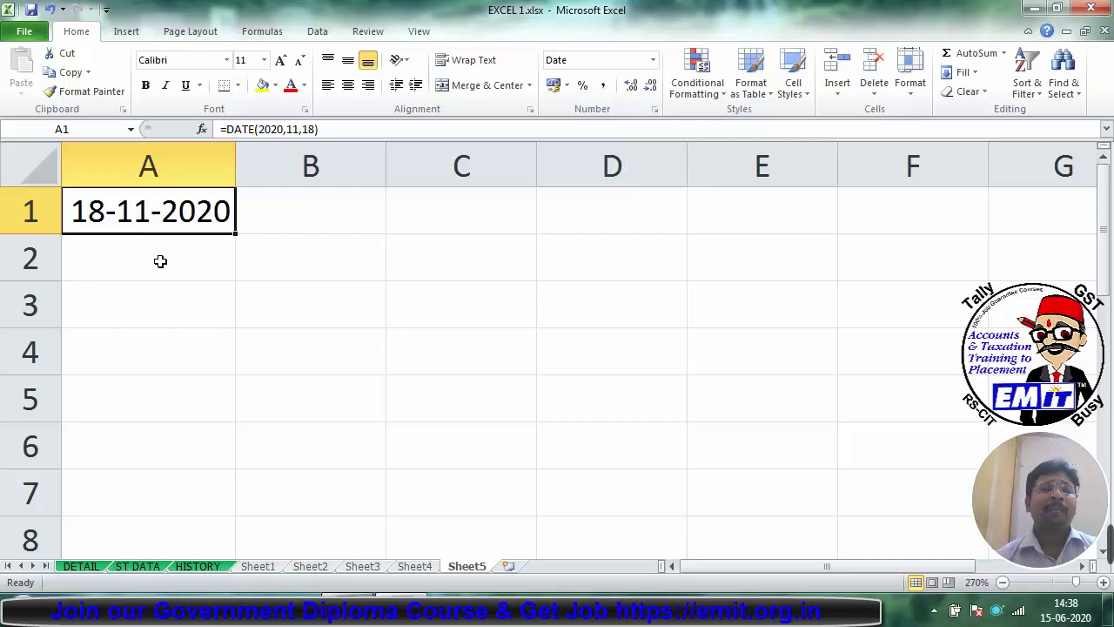
# Step: Type the headings DAY, MONTH and YEAR in A2, B2 and C2
pyautogui.click(186, 256)
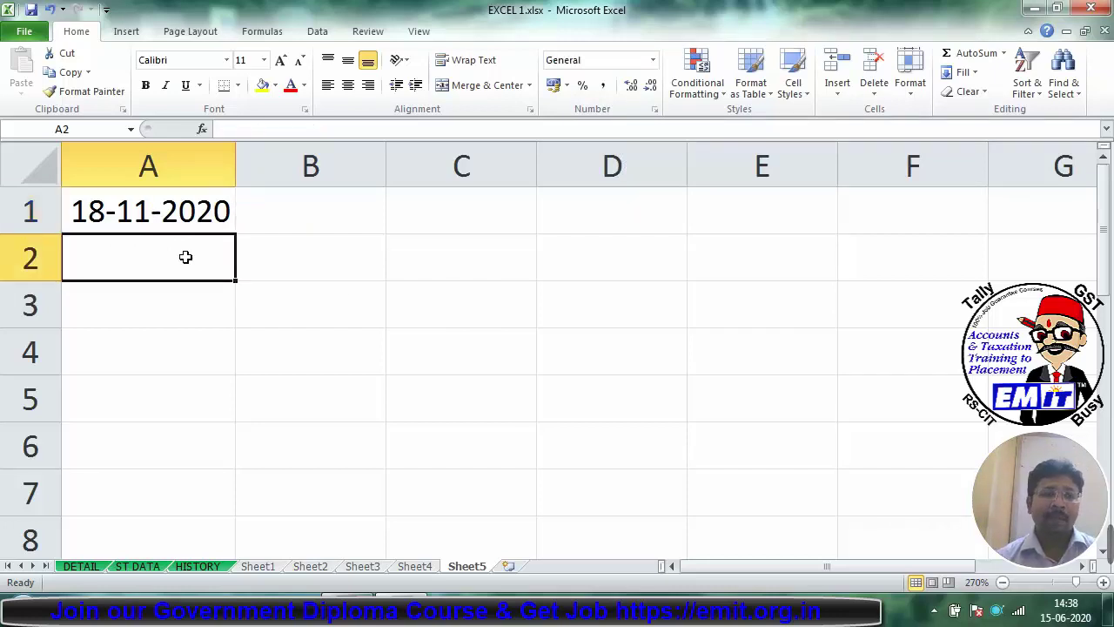
pyautogui.write('DAY')
pyautogui.press('Up')
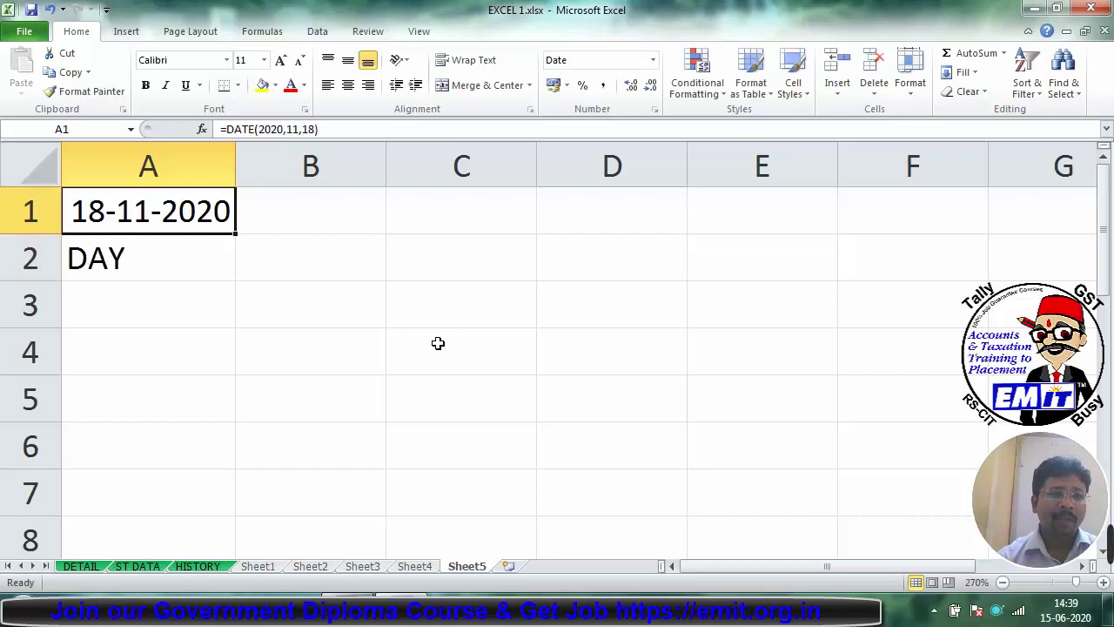
pyautogui.press('Down')
pyautogui.press('Down')
pyautogui.press('Right')
pyautogui.press('Up')
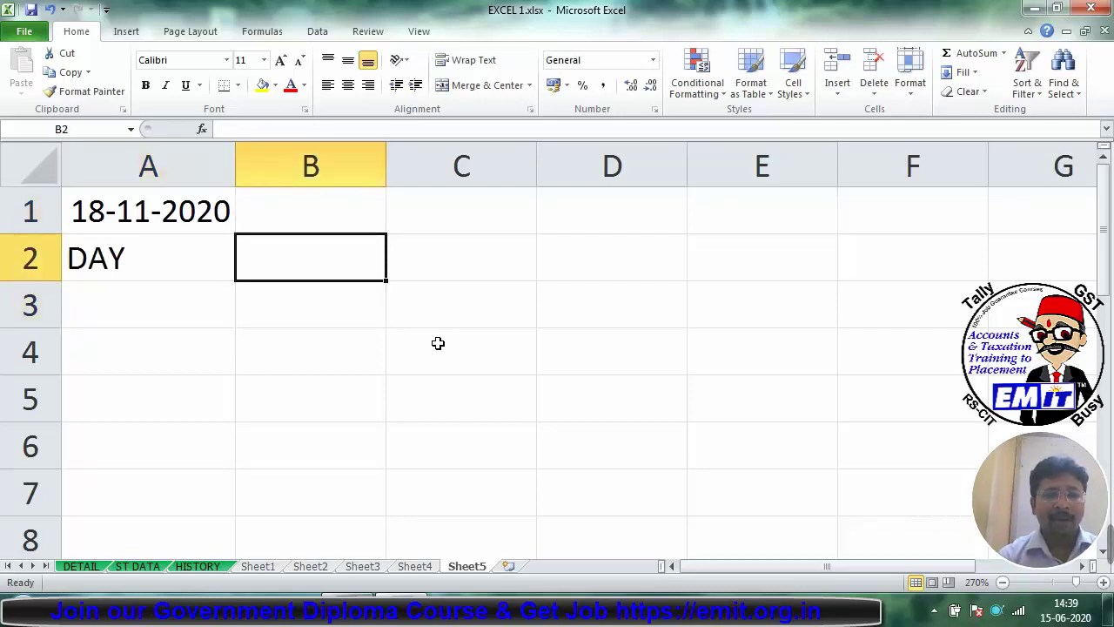
pyautogui.write('MONTH')
pyautogui.press('Right')
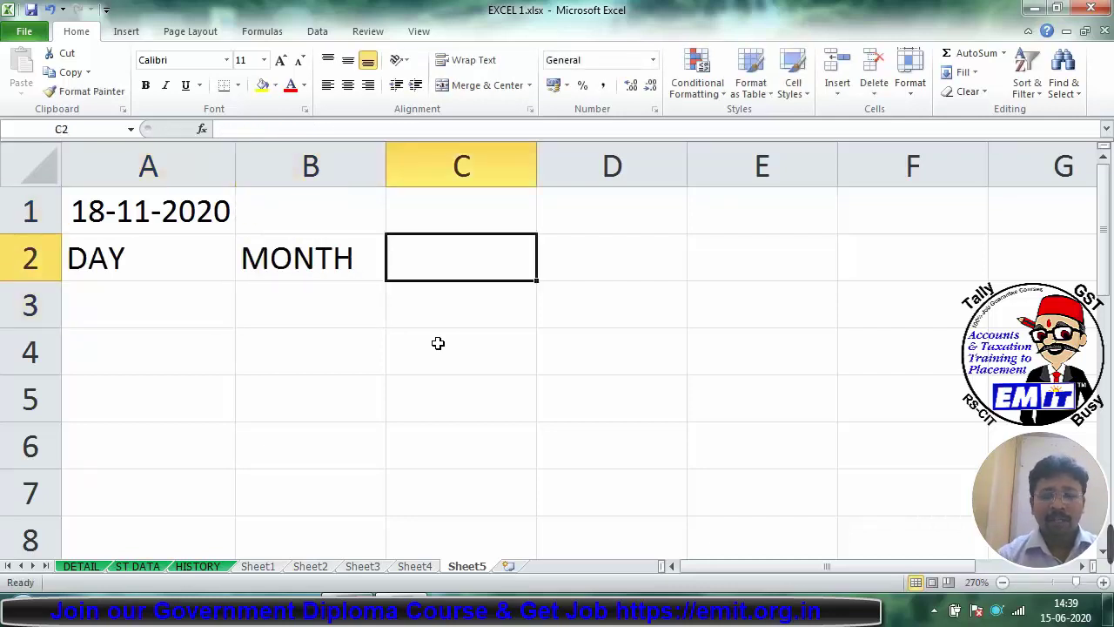
pyautogui.write('YEAR')
pyautogui.press('Down')
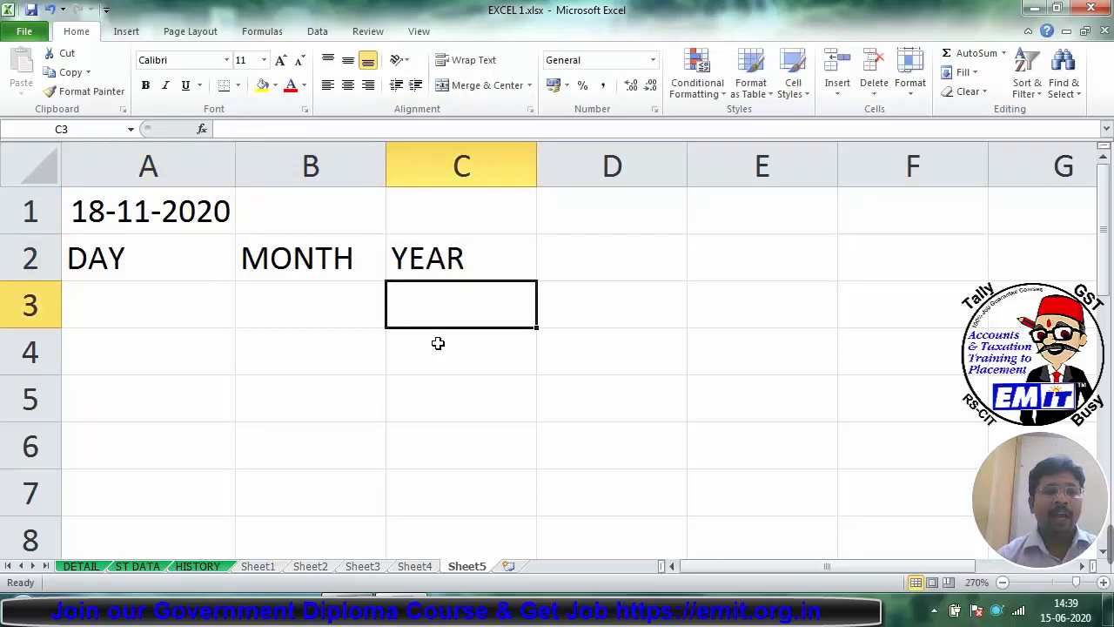
# Step: Enter days 10 and 11 in A3:A4 and months 08 and 12 in B3:B4
pyautogui.press('Left')
pyautogui.press('Left')
pyautogui.write('10')
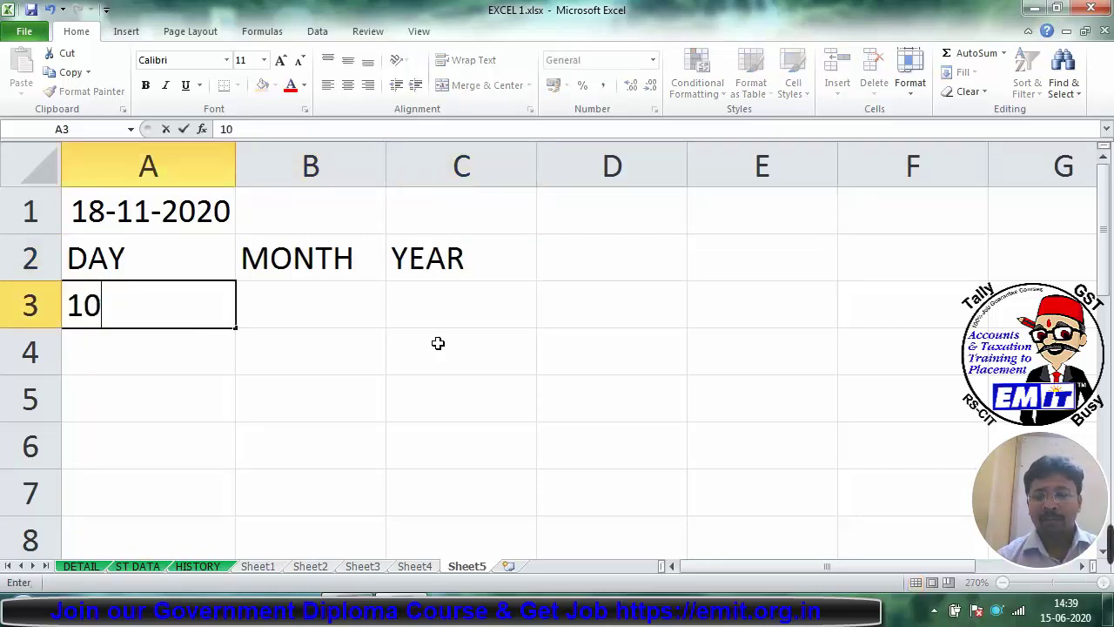
pyautogui.press('Down')
pyautogui.write('11')
pyautogui.press('Return')
pyautogui.press('Right')
pyautogui.press('Up')
pyautogui.press('Up')
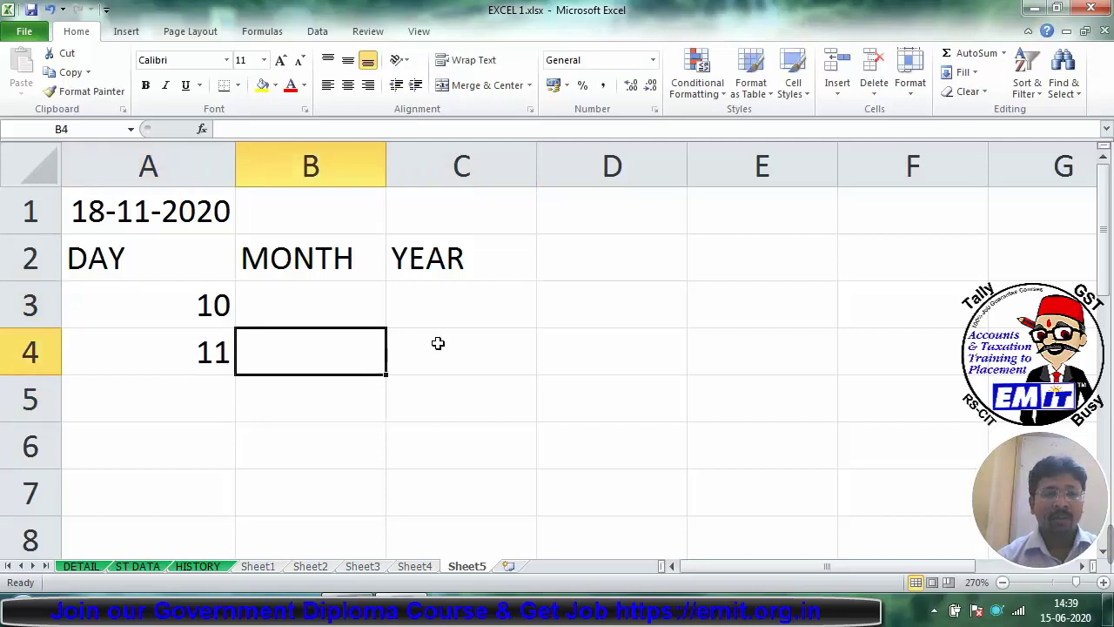
pyautogui.write('08')
pyautogui.press('Down')
pyautogui.write('0')
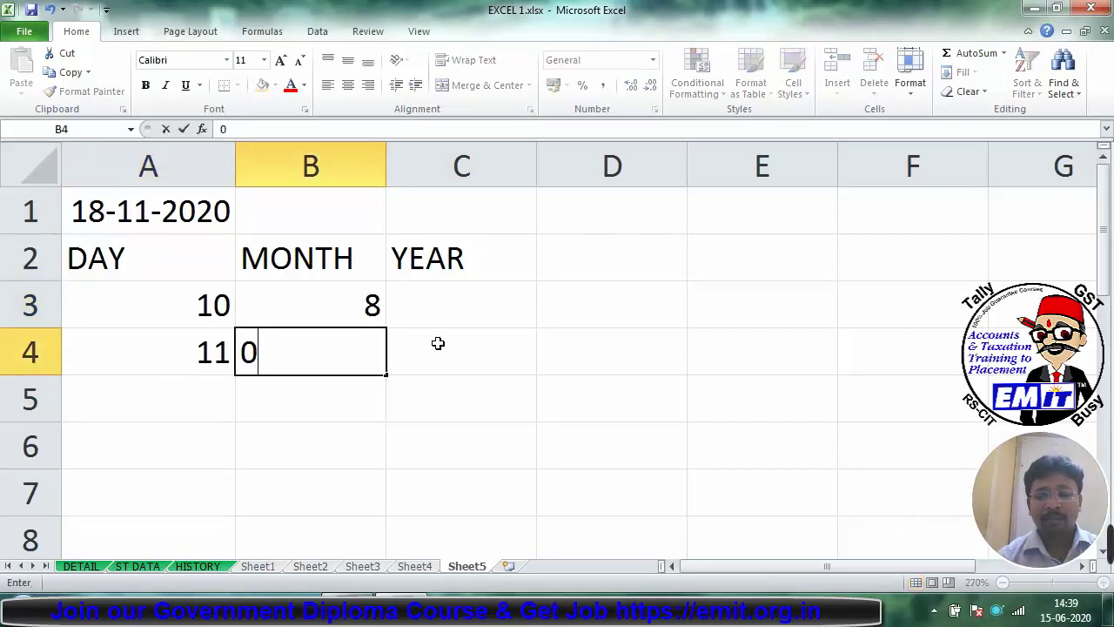
pyautogui.press('BackSpace')
pyautogui.write('12')
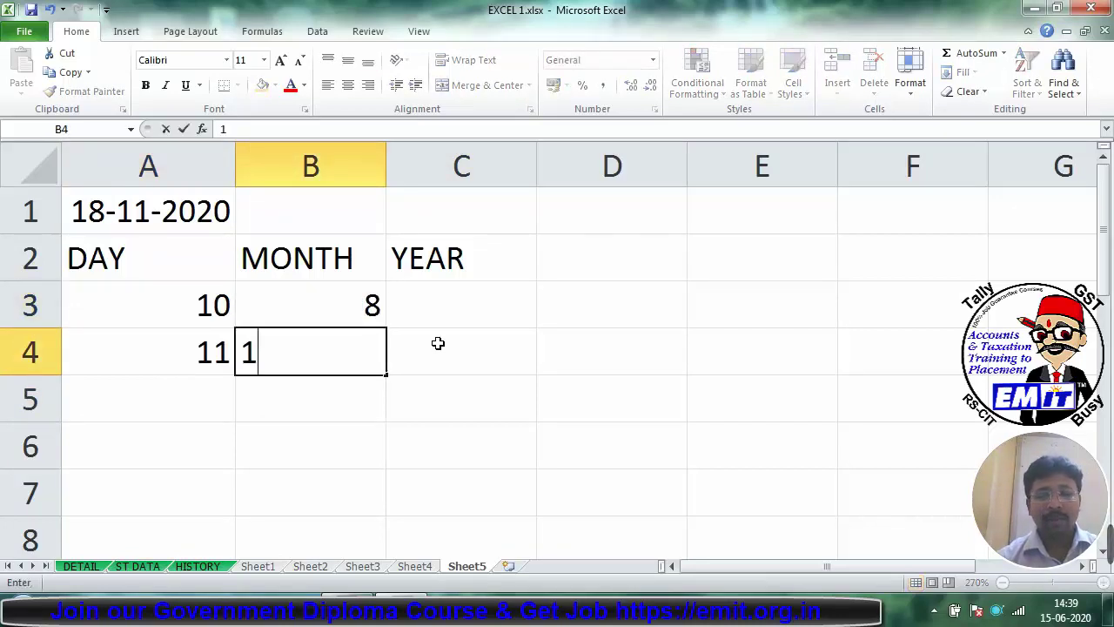
pyautogui.press('Right')
# Step: Enter year 2020 in C3 and 2021 in C4
pyautogui.press('Up')
pyautogui.write('2021')
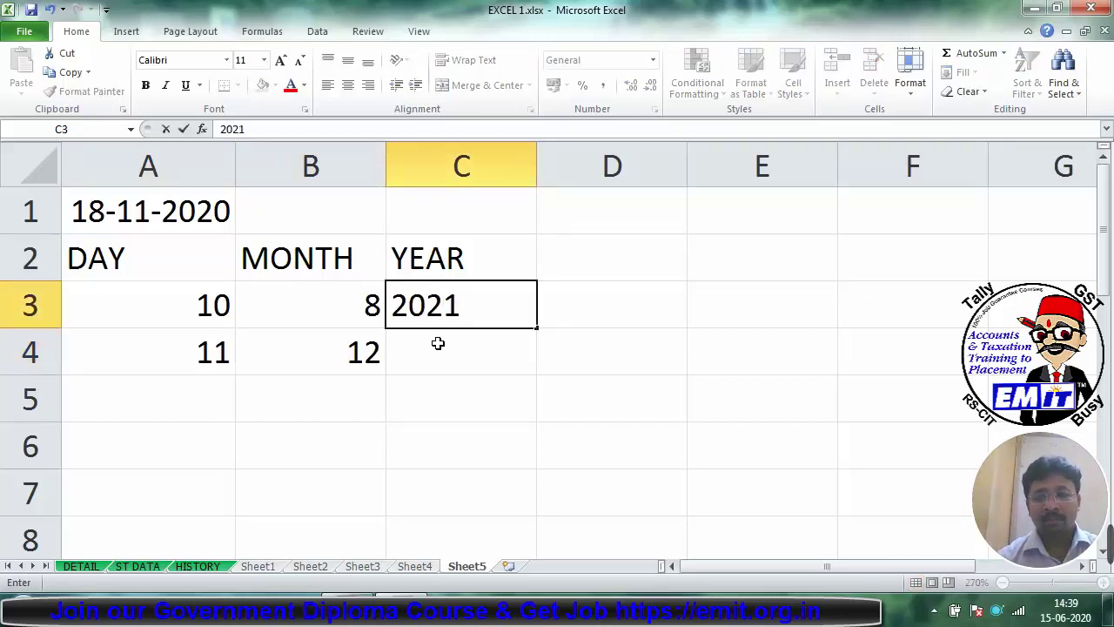
pyautogui.press('BackSpace')
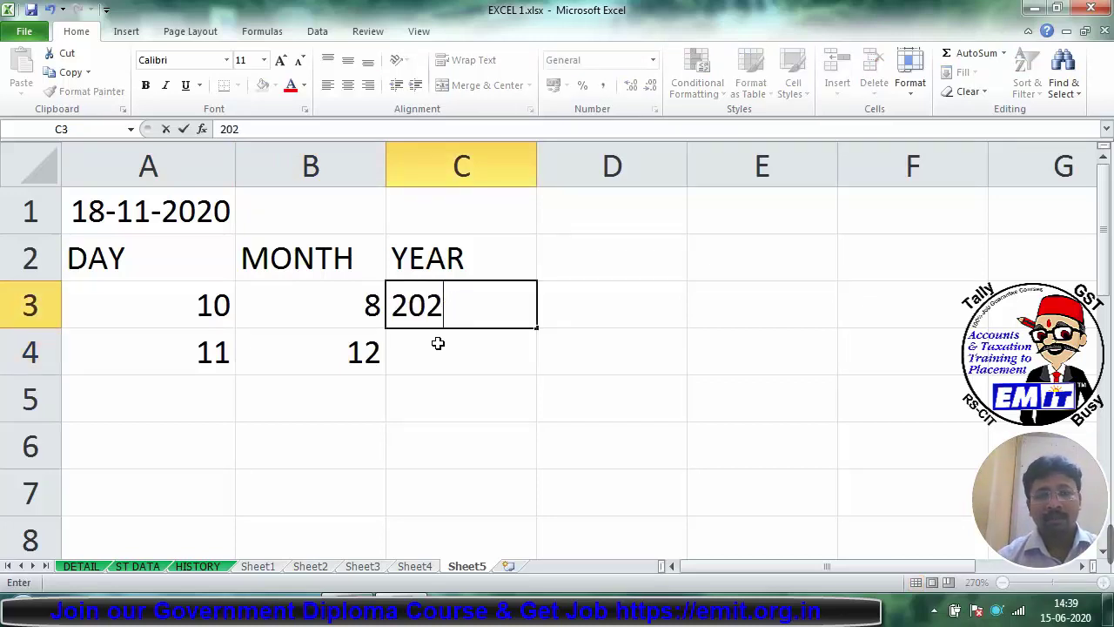
pyautogui.write('0')
pyautogui.press('Down')
pyautogui.write('2021')
pyautogui.press('Return')
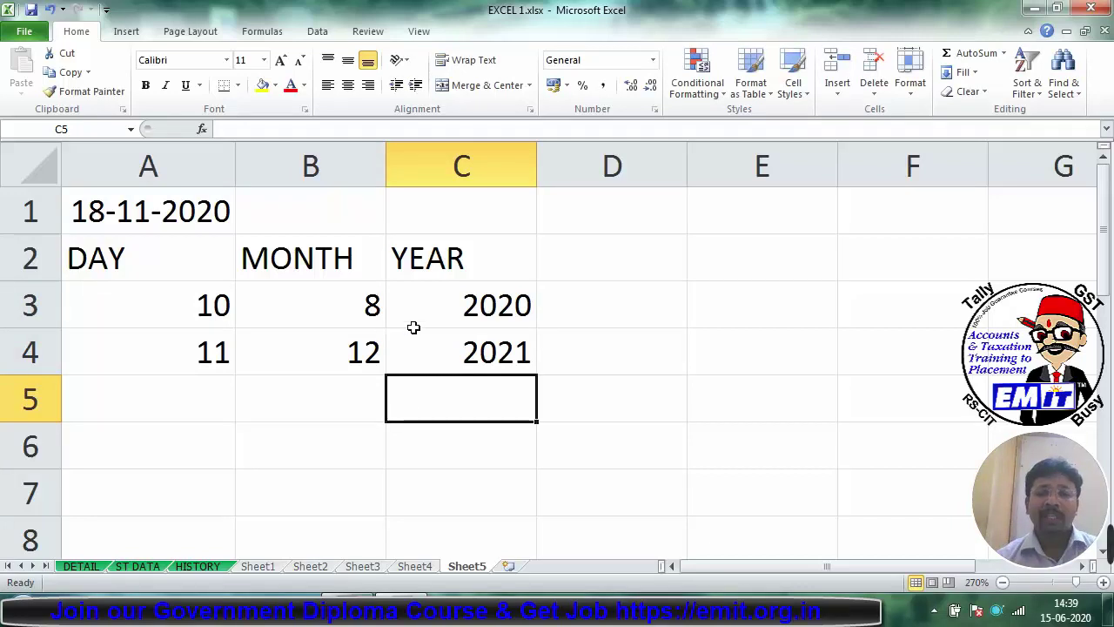
pyautogui.click(663, 311)
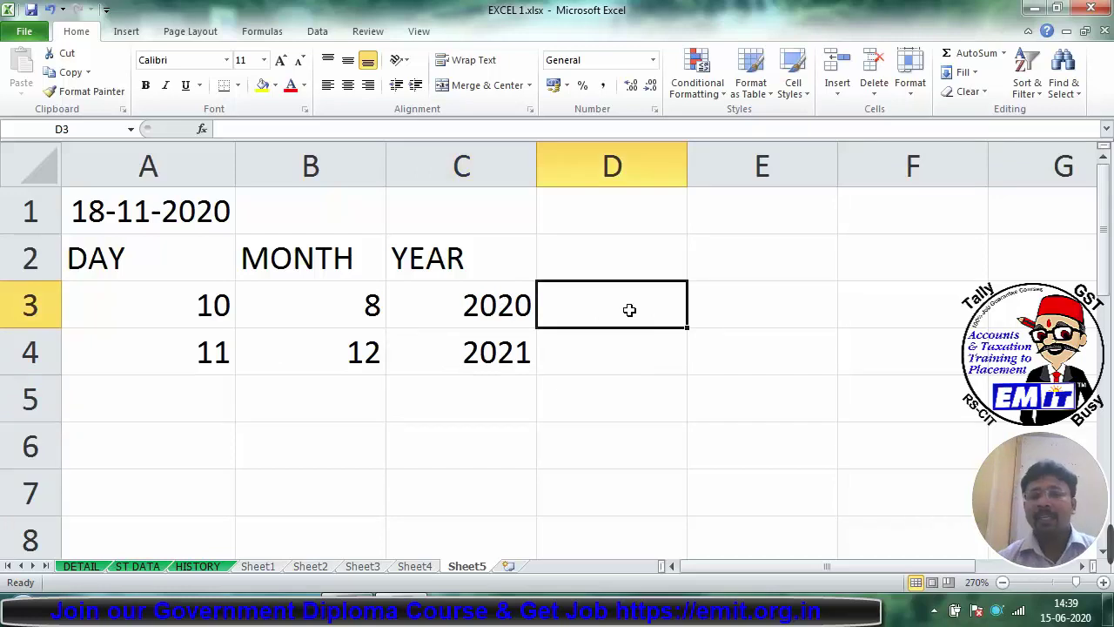
# Step: Build a DATE formula in D3 from C3, B3 and A3 (10-08-2020), then fill it down to D4
pyautogui.write('=')
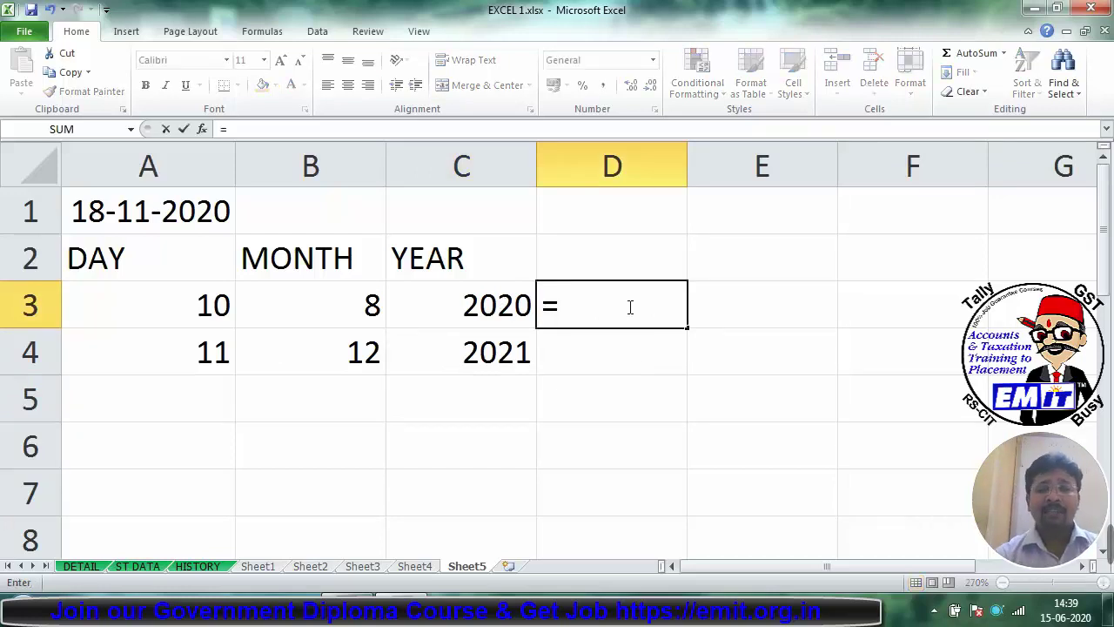
pyautogui.write('DATE')
pyautogui.hotkey('ctrl', 'a')
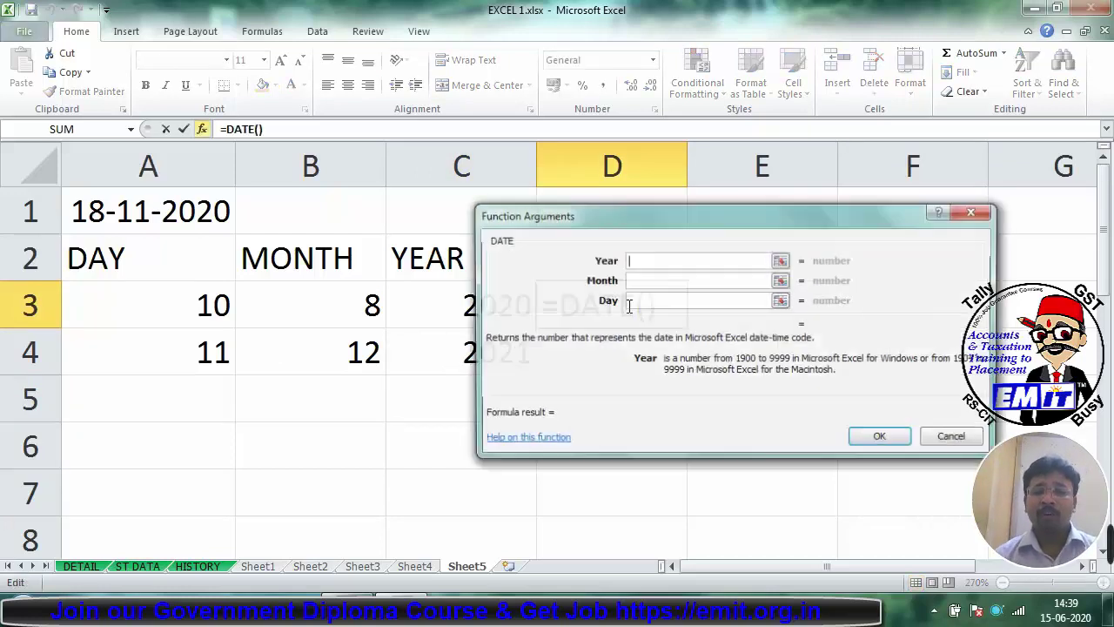
pyautogui.moveTo(561, 214); pyautogui.dragTo(629, 172)
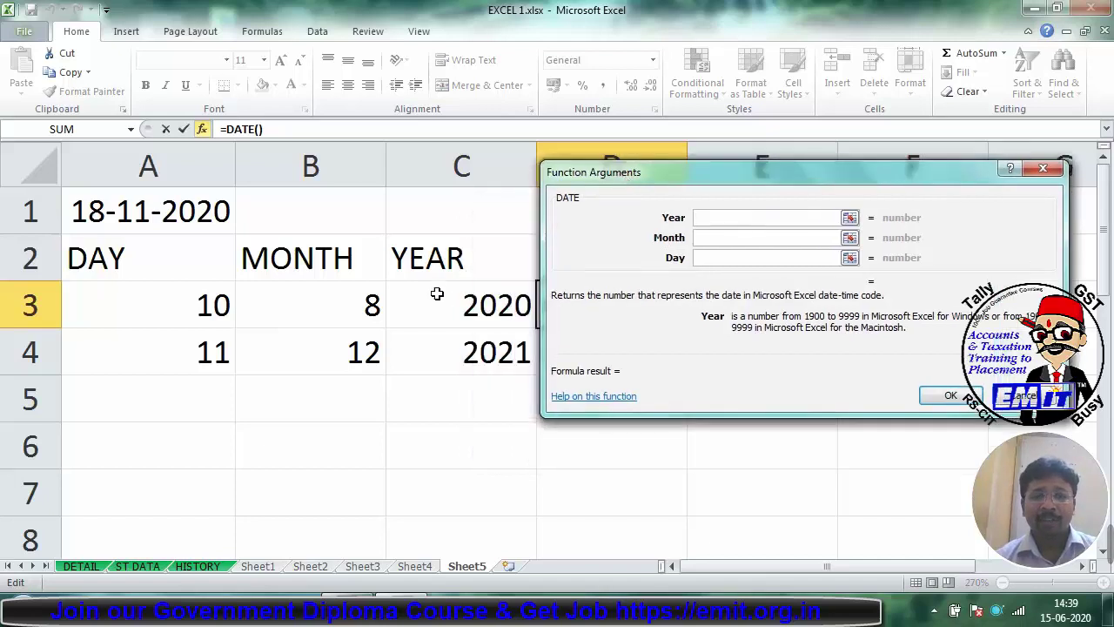
pyautogui.click(435, 293)
pyautogui.press('Tab')
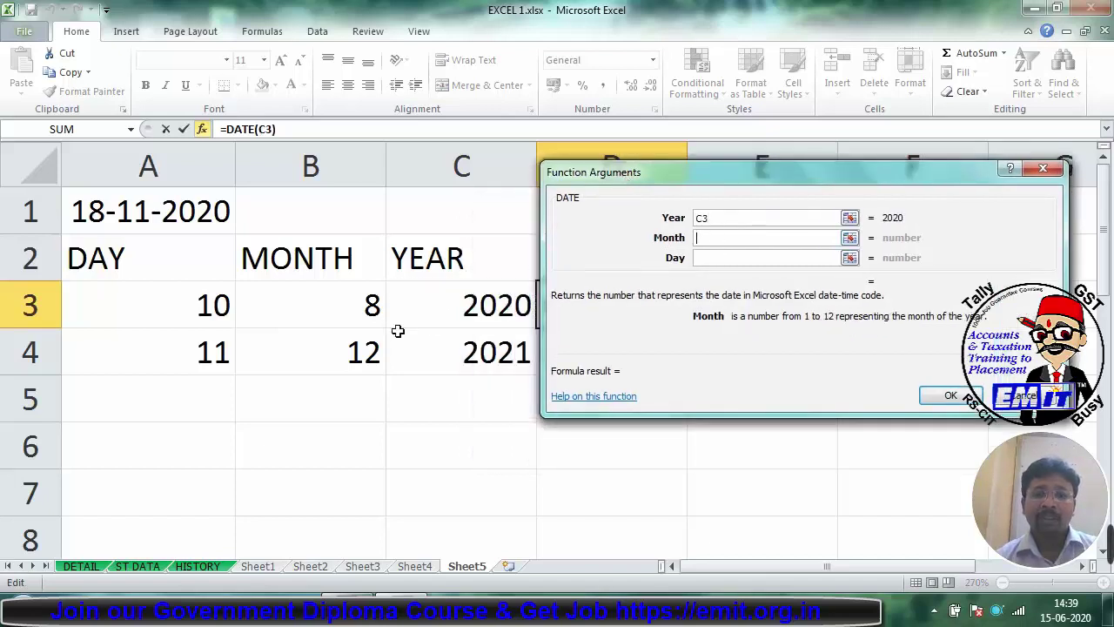
pyautogui.click(355, 309)
pyautogui.press('Tab')
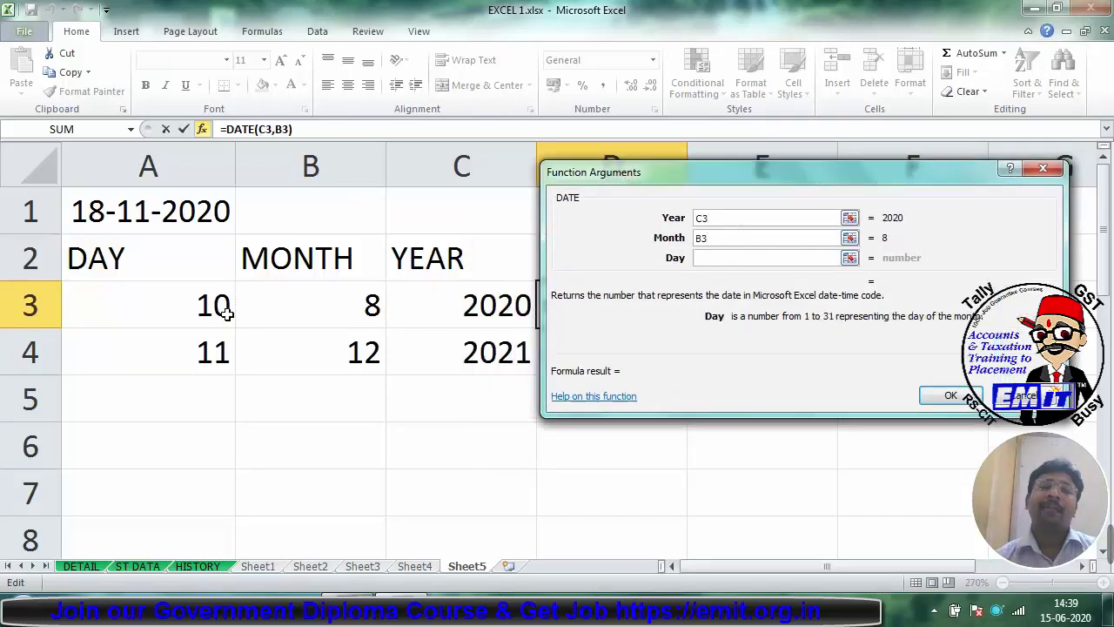
pyautogui.click(209, 305)
pyautogui.press('Return')
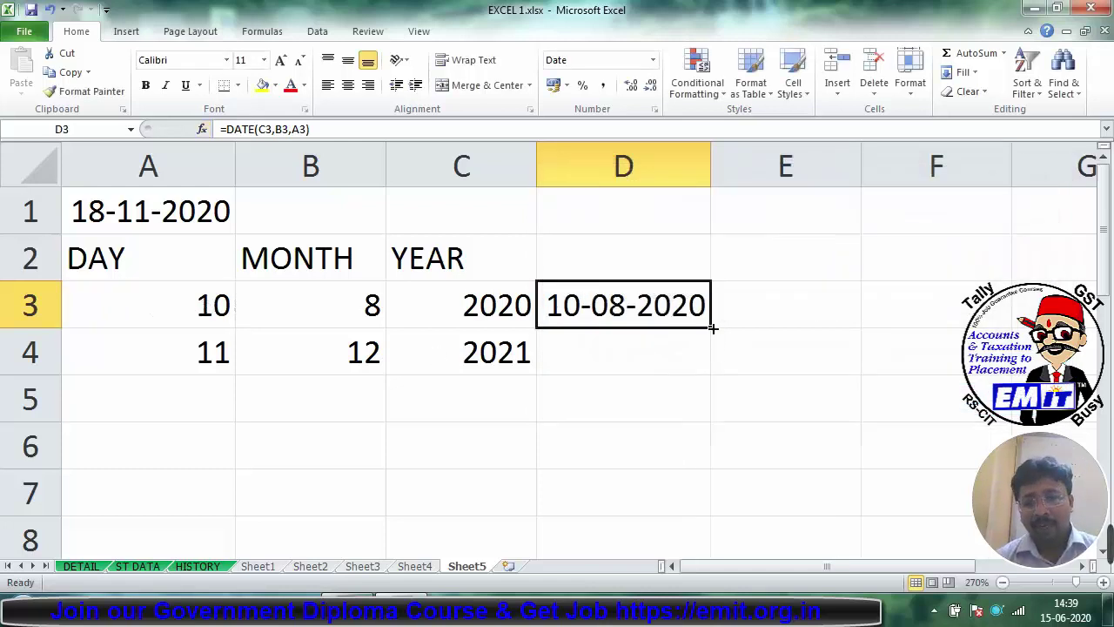
pyautogui.moveTo(712, 327); pyautogui.dragTo(714, 369)
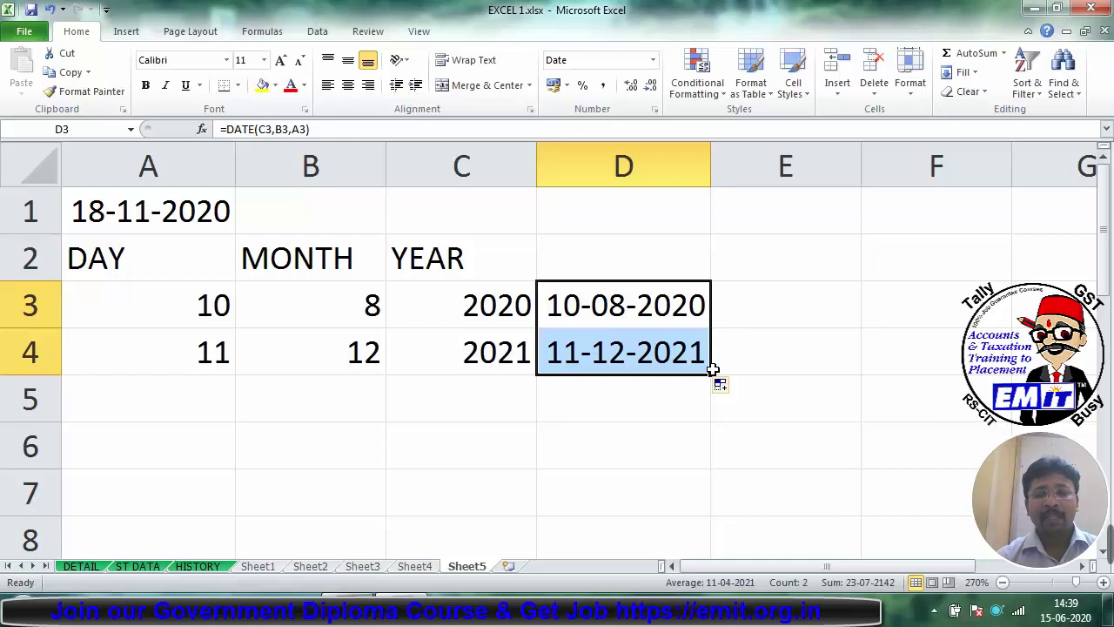
# Step: Clear the example values and DATE results from A3:D4
pyautogui.click(522, 404)
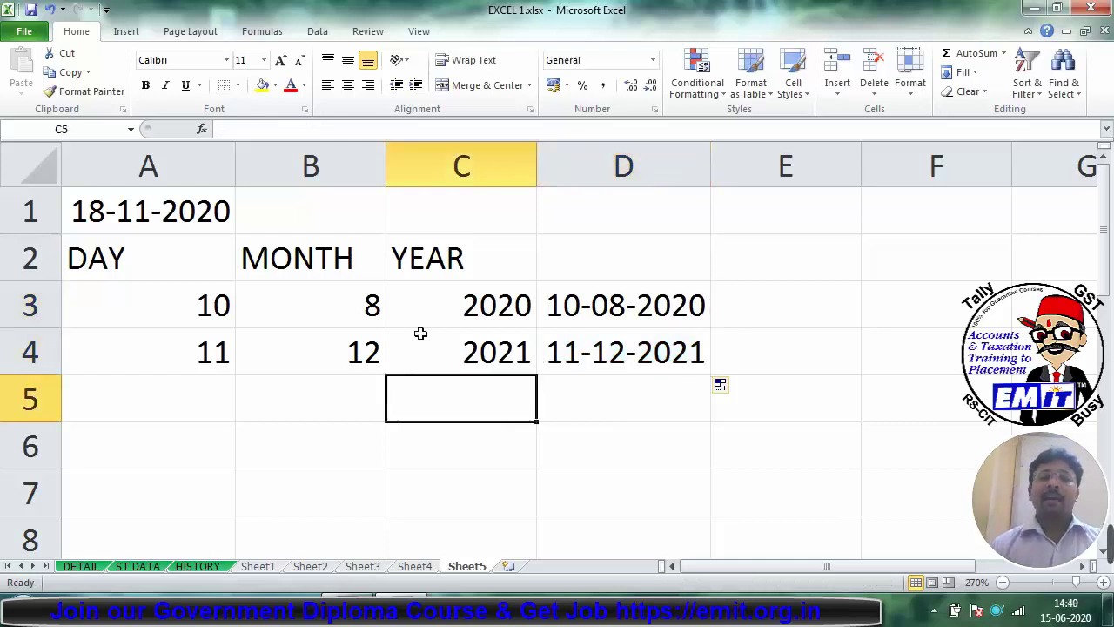
pyautogui.moveTo(153, 285); pyautogui.dragTo(705, 350)
pyautogui.press('Delete')
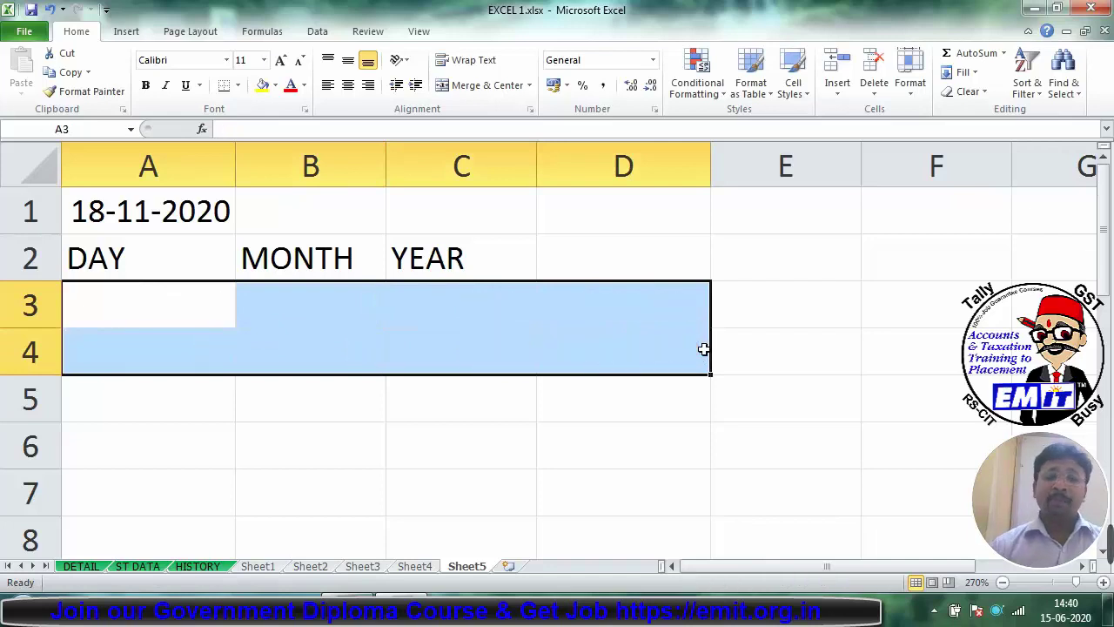
# Step: Enter =DAY(A1) in A3 to extract the day 18
pyautogui.click(233, 208)
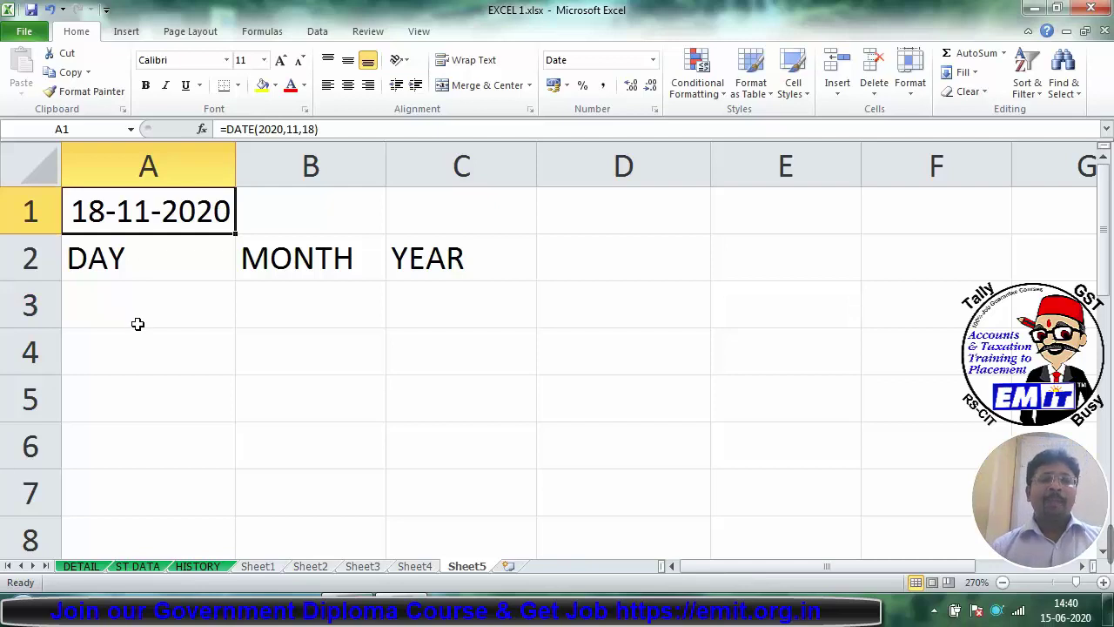
pyautogui.click(137, 324)
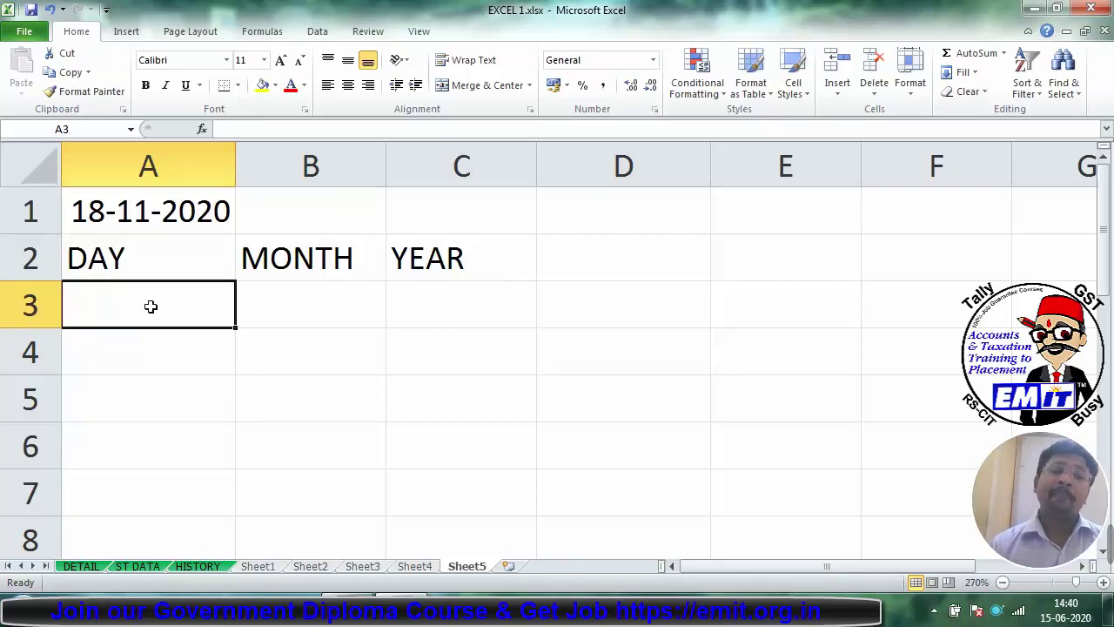
pyautogui.write('=')
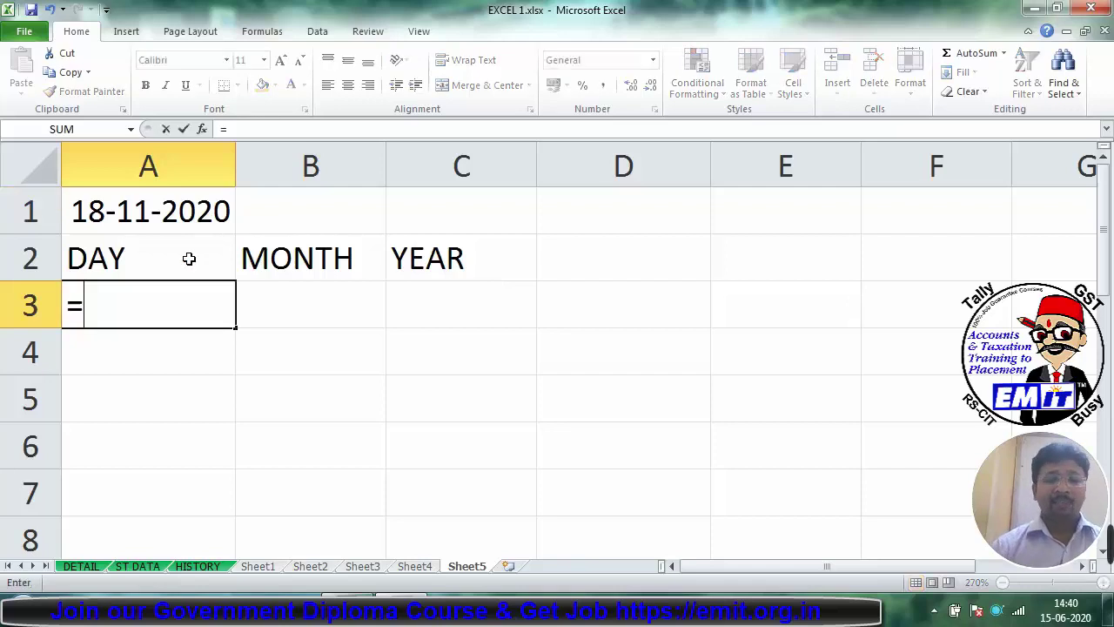
pyautogui.write('DAY')
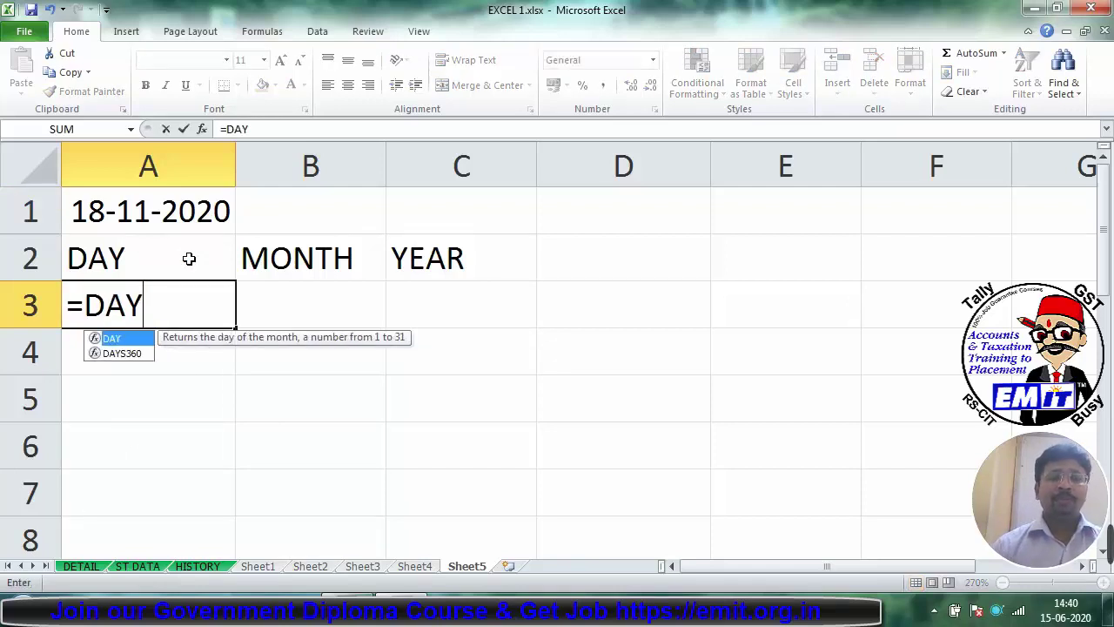
pyautogui.hotkey('ctrl', 'a')
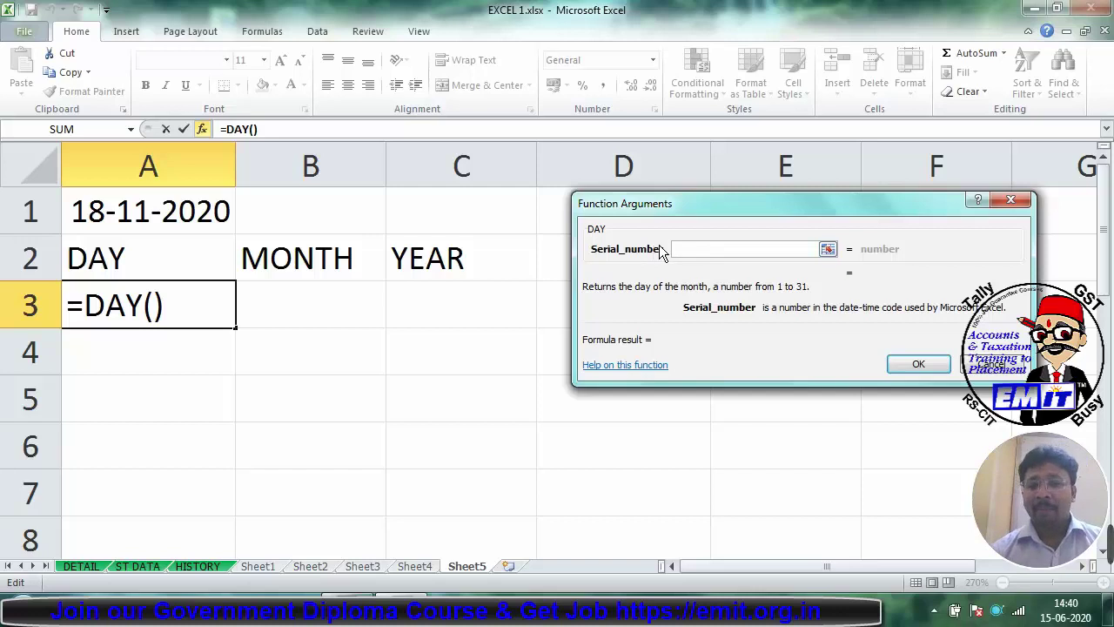
pyautogui.click(179, 201)
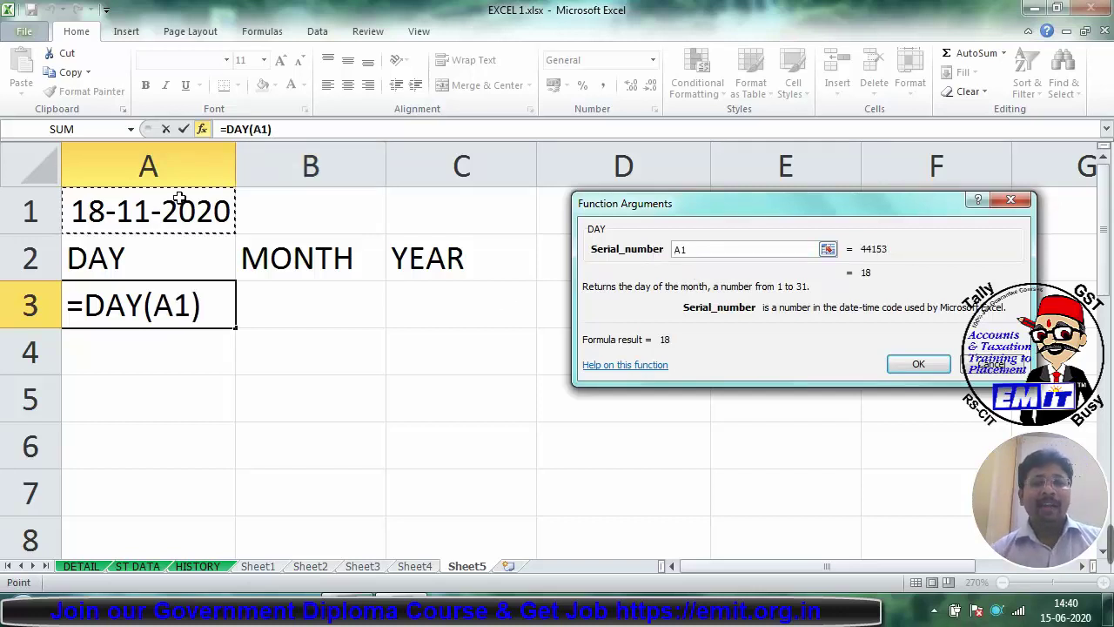
pyautogui.click(913, 363)
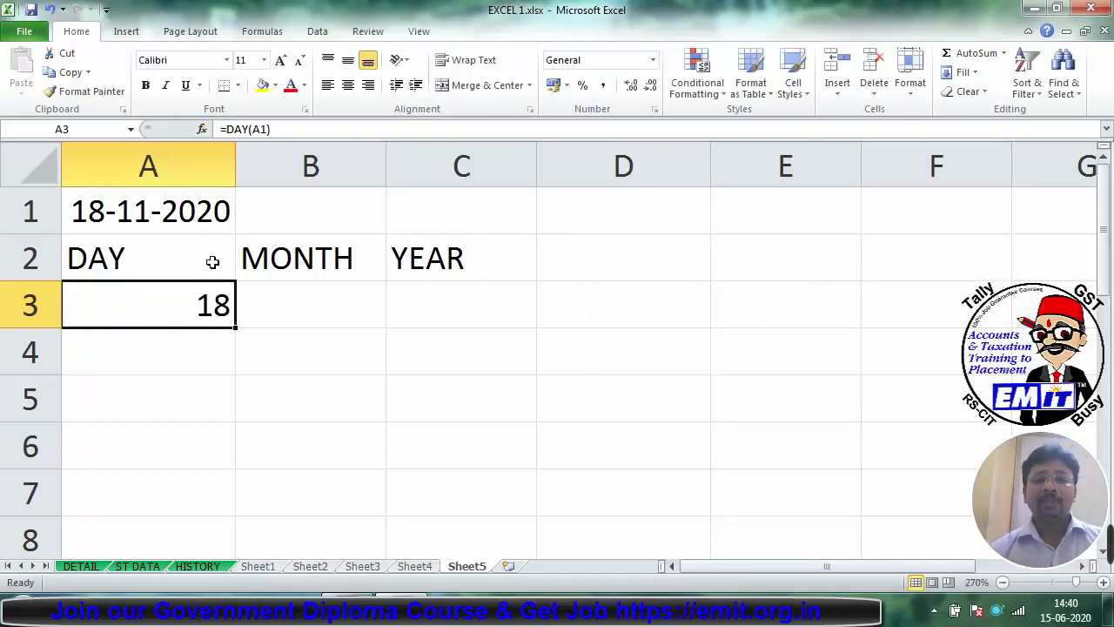
# Step: Enter =MONTH(A1) in B3 to extract the month 11
pyautogui.click(316, 310)
pyautogui.write('=MONTH')
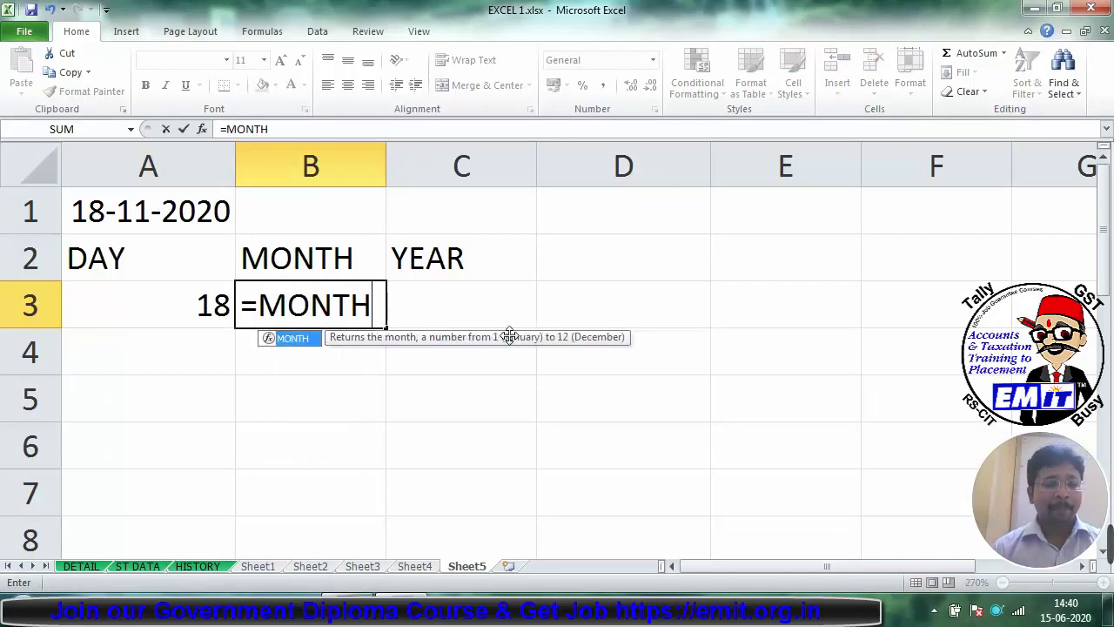
pyautogui.hotkey('ctrl', 'a')
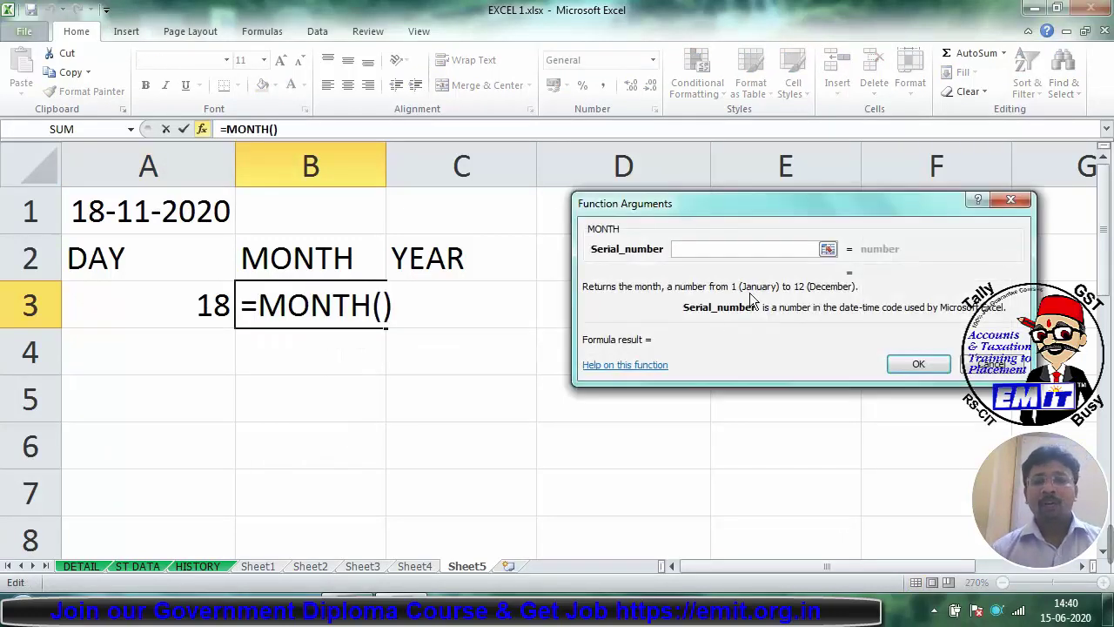
pyautogui.click(170, 216)
pyautogui.press('Return')
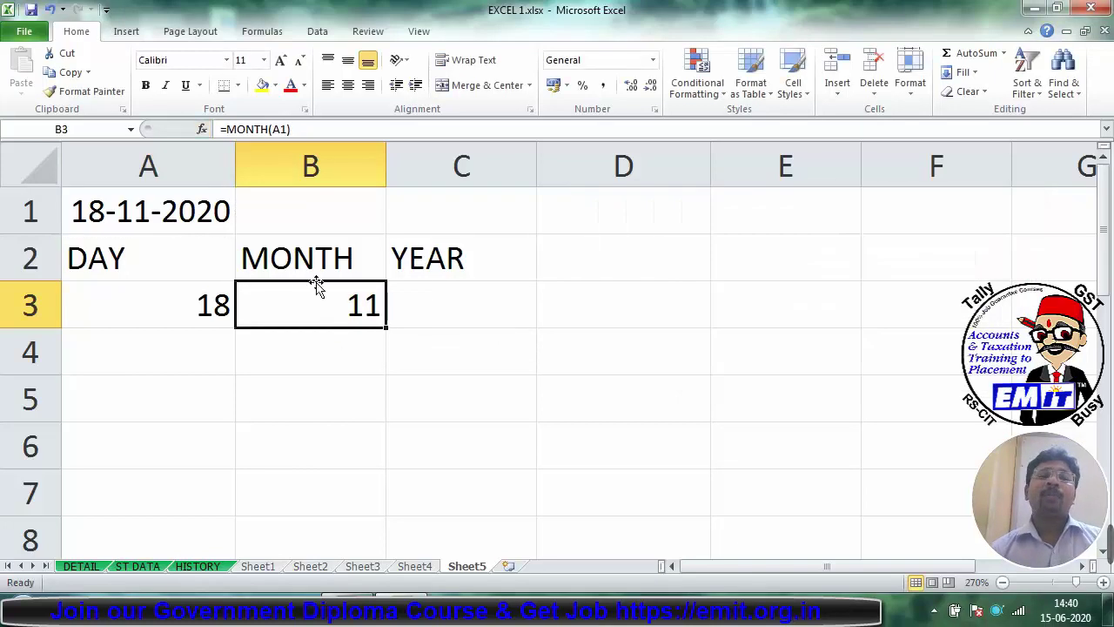
# Step: Enter =YEAR(A1) in C3 to extract the year 2020
pyautogui.click(440, 316)
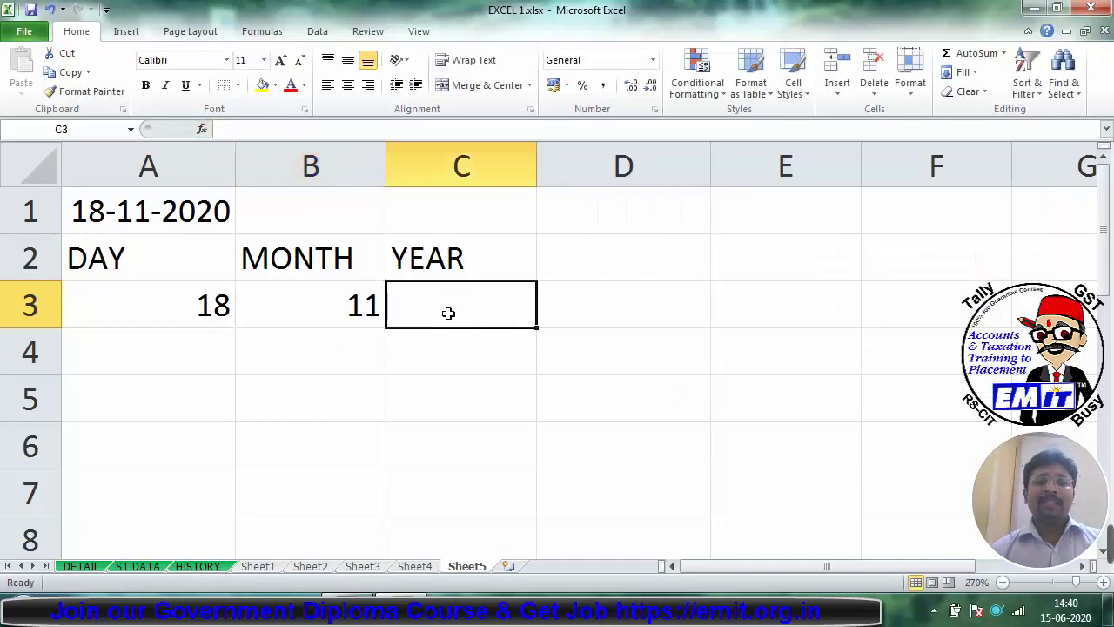
pyautogui.write('=YEAR')
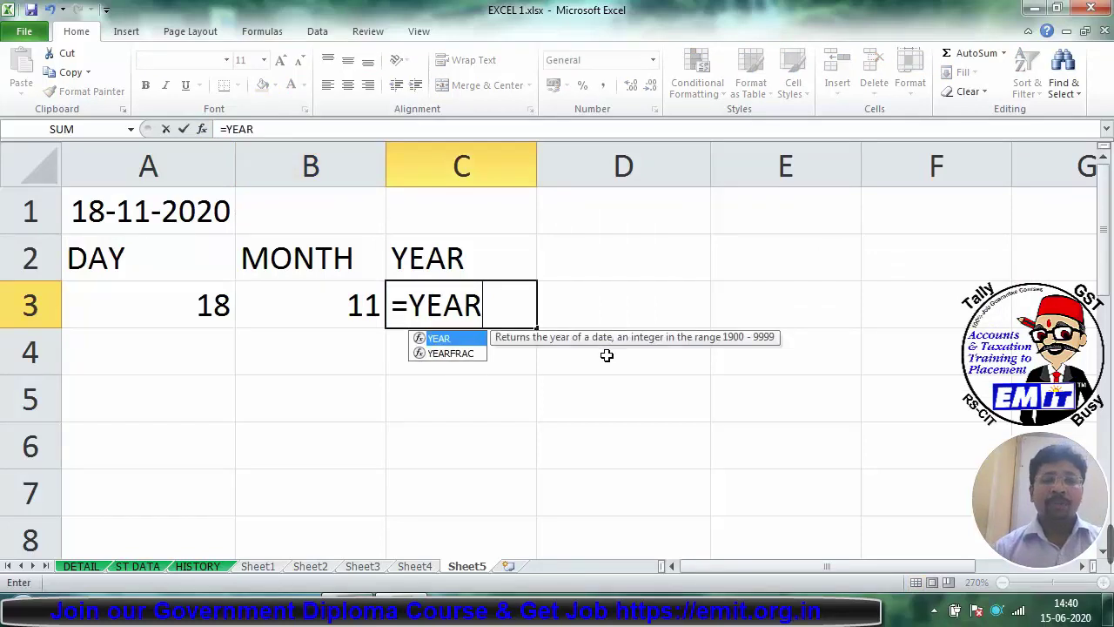
pyautogui.click(607, 355)
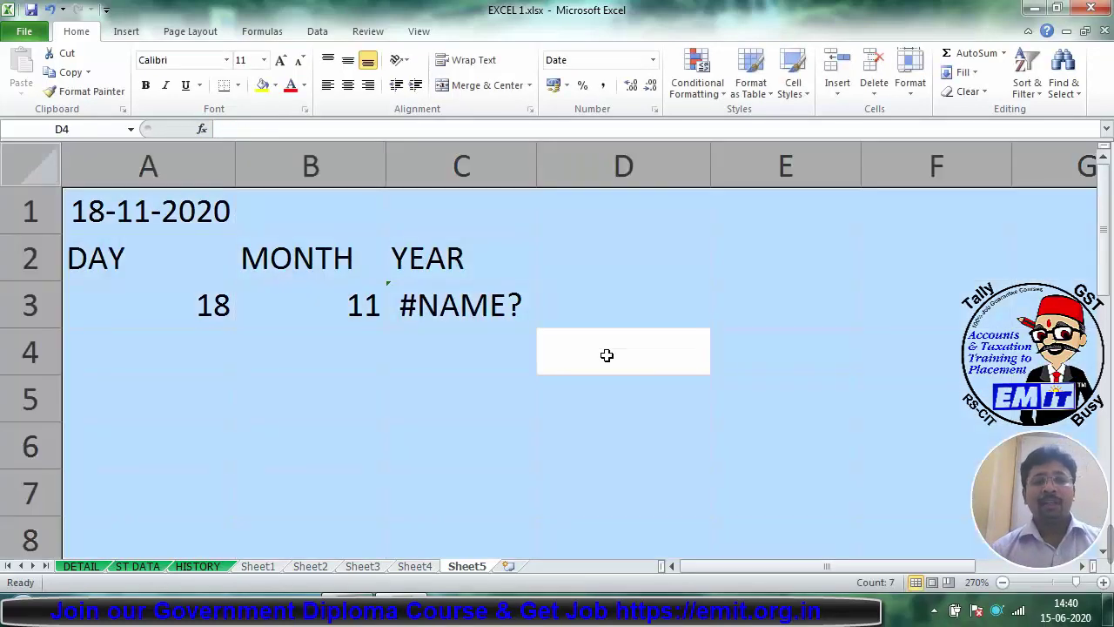
pyautogui.click(500, 318)
pyautogui.write('=YE')
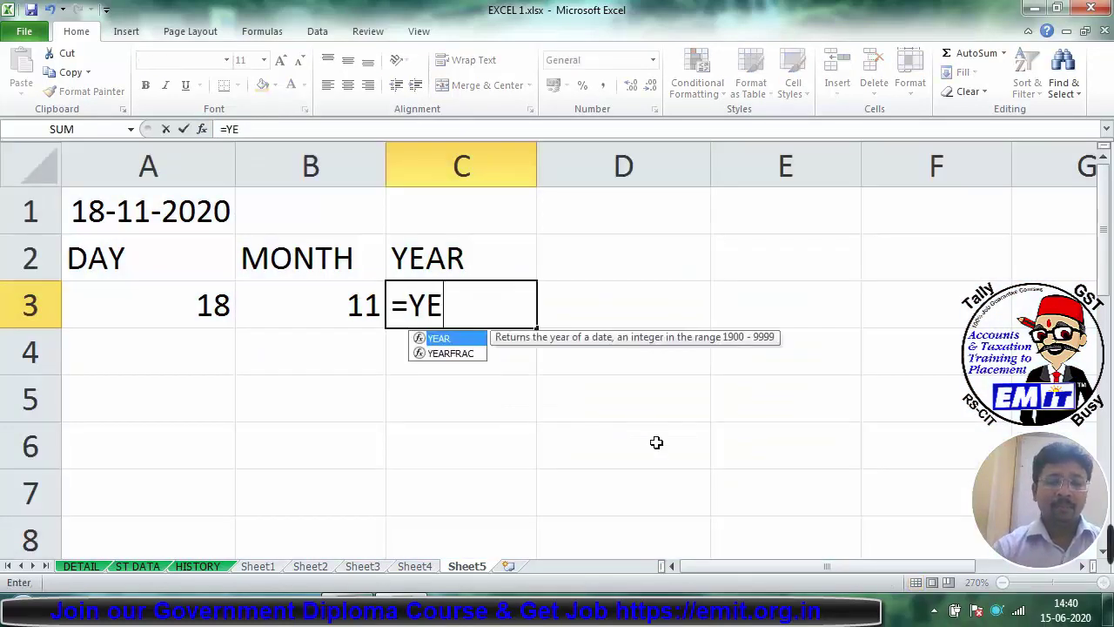
pyautogui.write('AR(')
pyautogui.hotkey('ctrl', 'a')
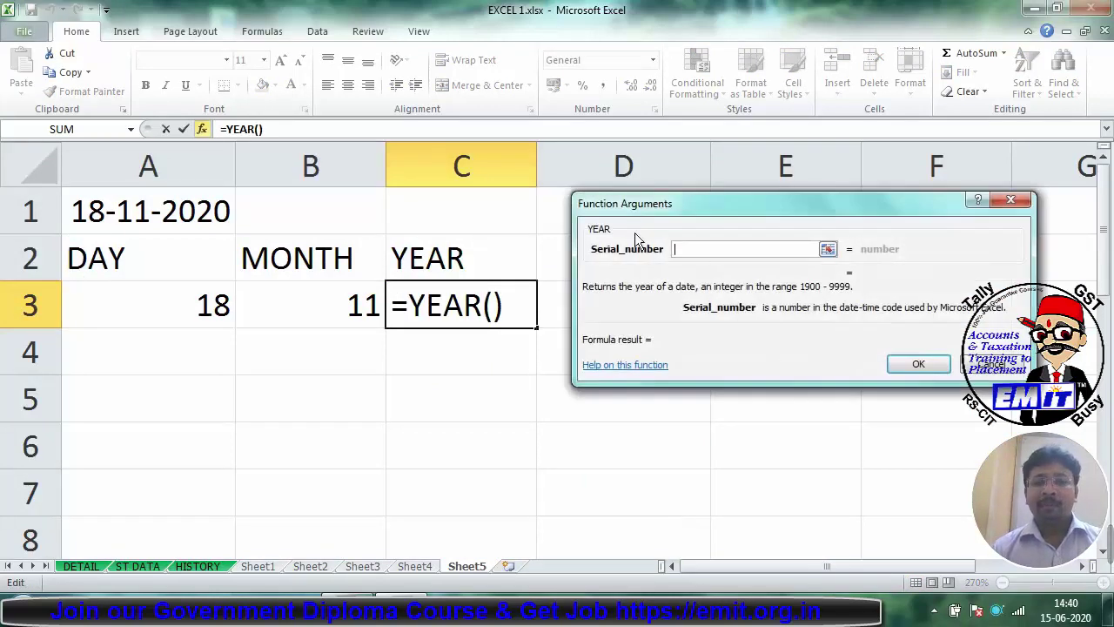
pyautogui.click(115, 209)
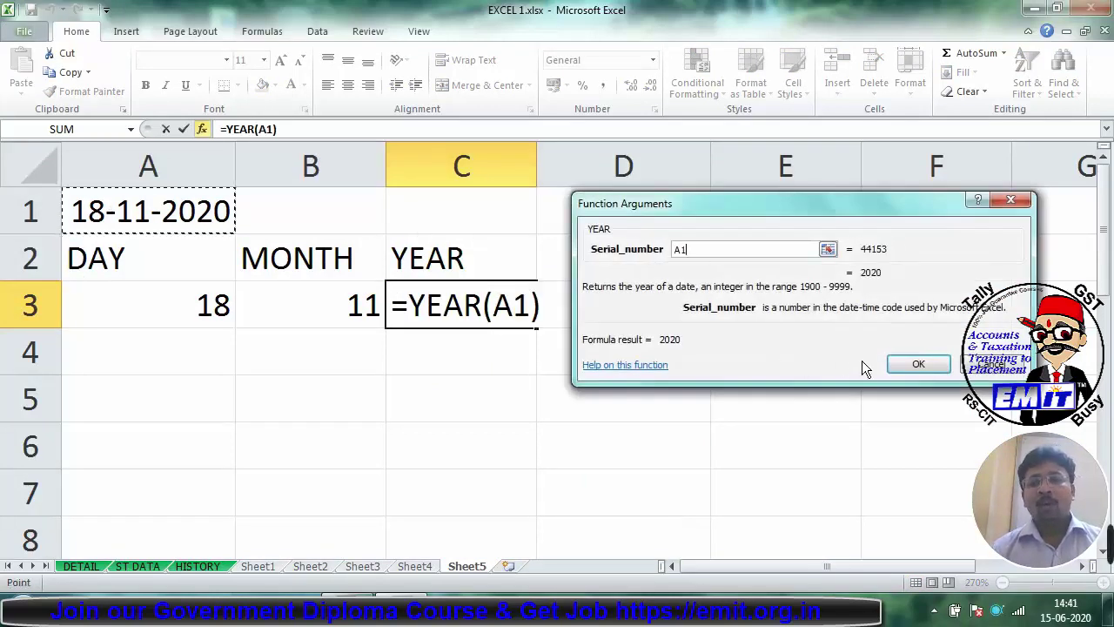
pyautogui.click(903, 366)
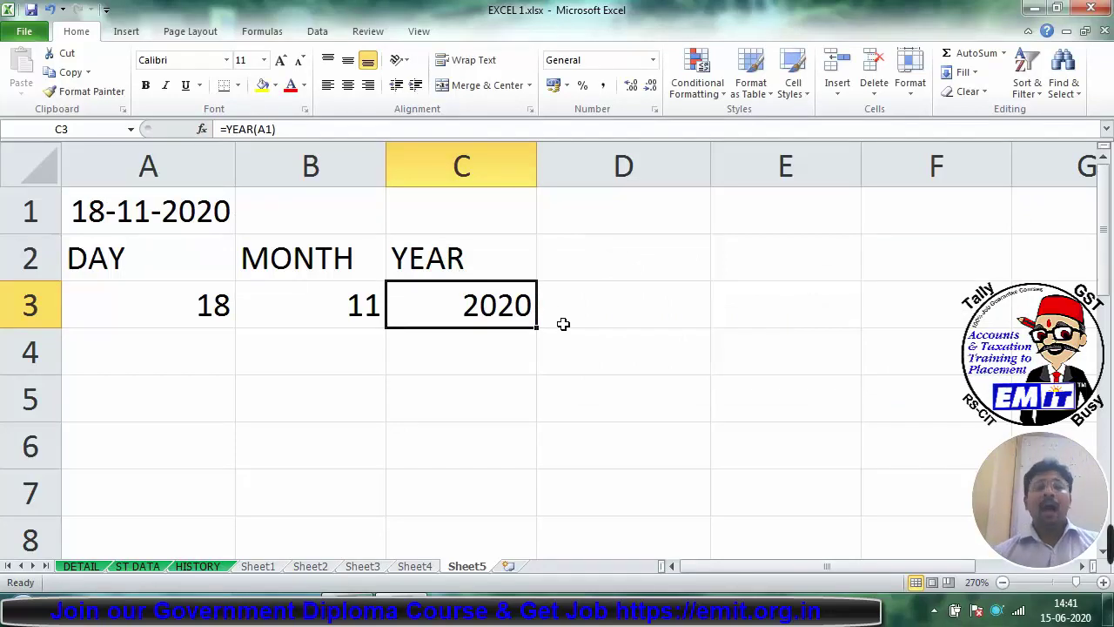
pyautogui.click(600, 269)
# Step: Type 'DAY OF THE WEEK' in D2 and start =WEEKDAY(A1) in D3, previewing 4
pyautogui.write('DAY ')
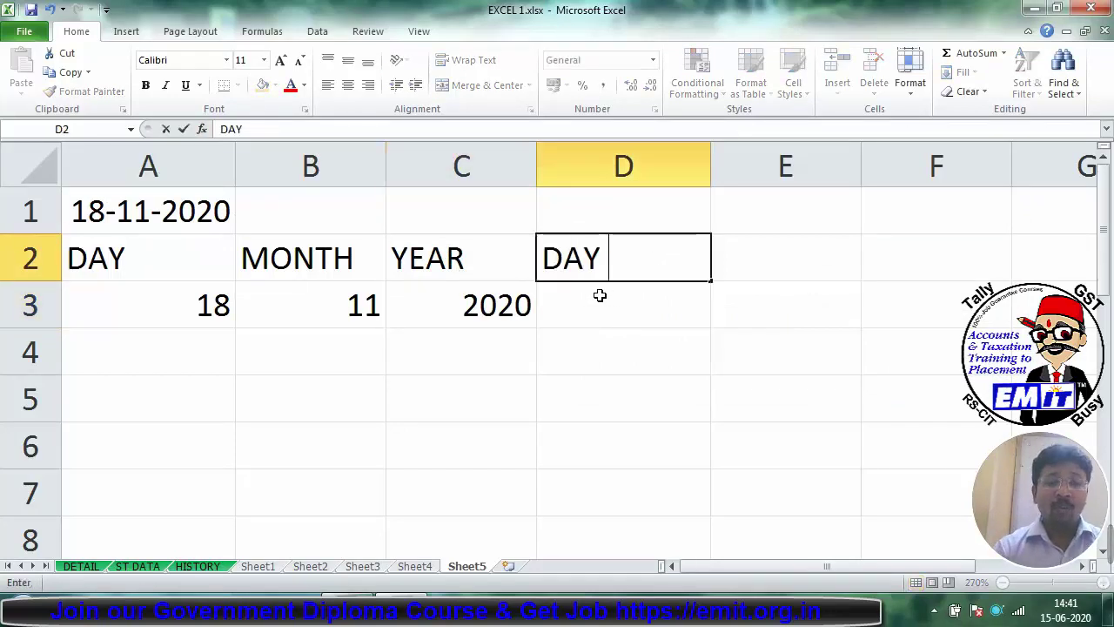
pyautogui.write('OF ')
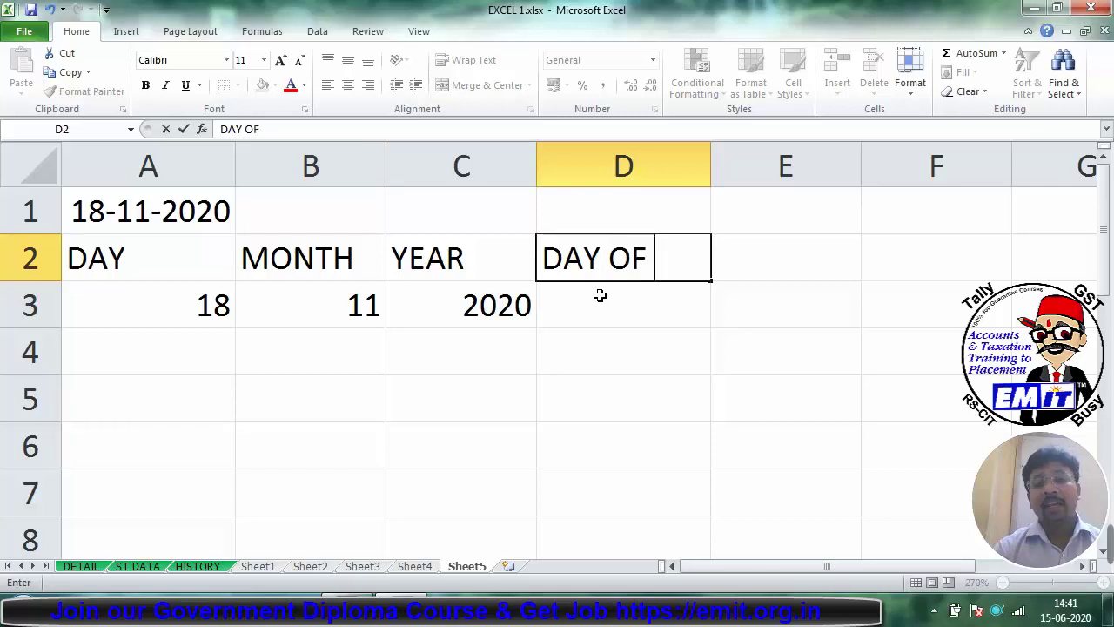
pyautogui.write('THE WEEK')
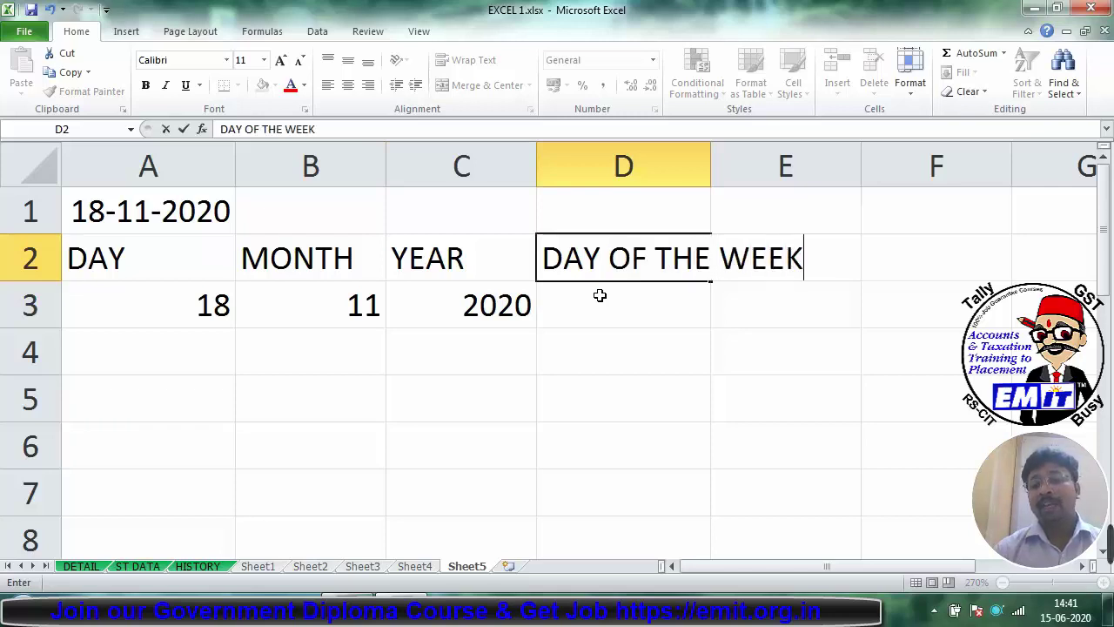
pyautogui.press('Return')
pyautogui.write('=')
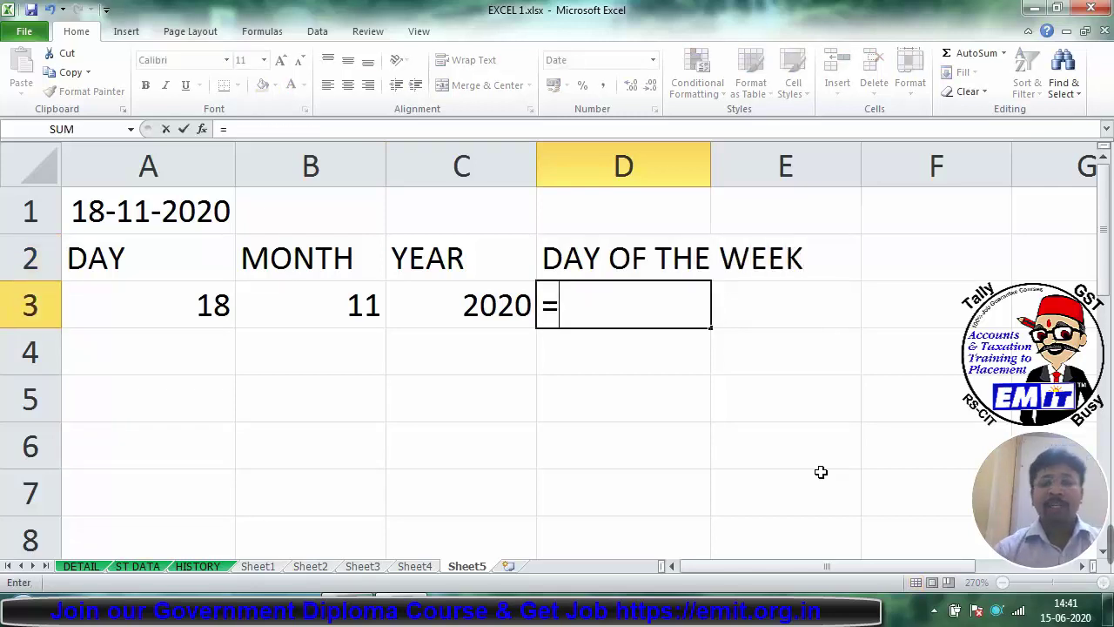
pyautogui.write('WEEKDAY')
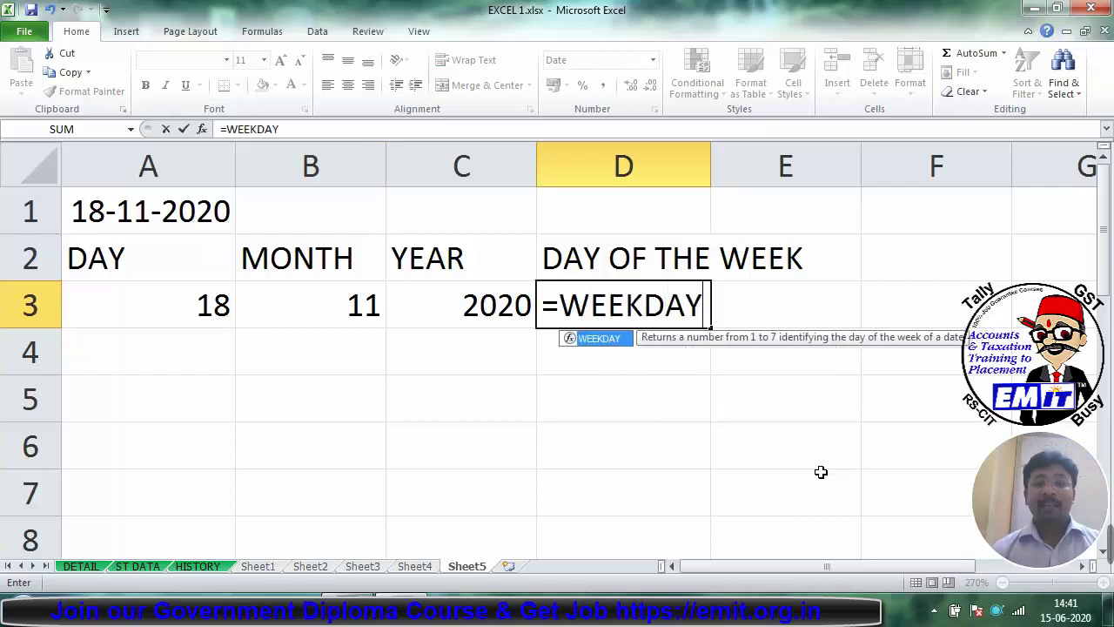
pyautogui.hotkey('ctrl', 'a')
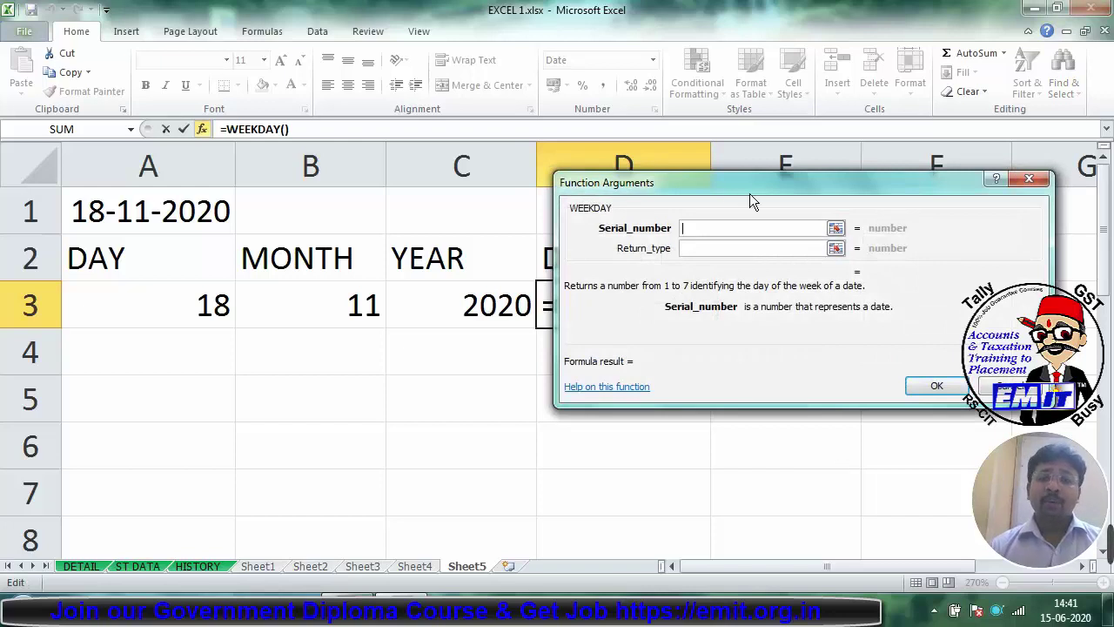
pyautogui.moveTo(713, 178); pyautogui.dragTo(766, 41)
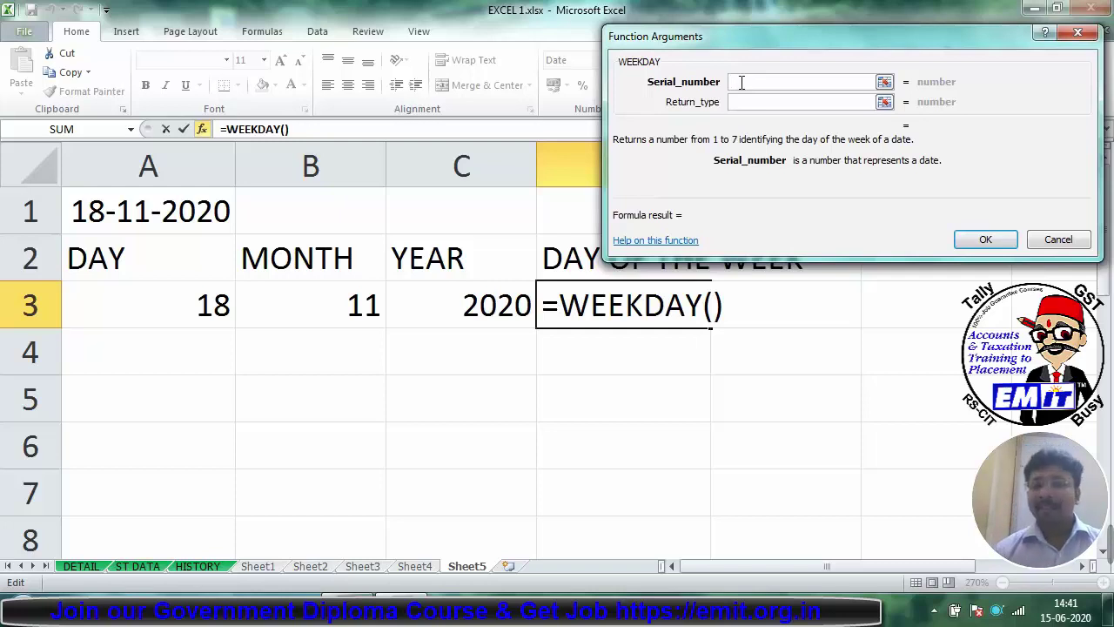
pyautogui.click(124, 219)
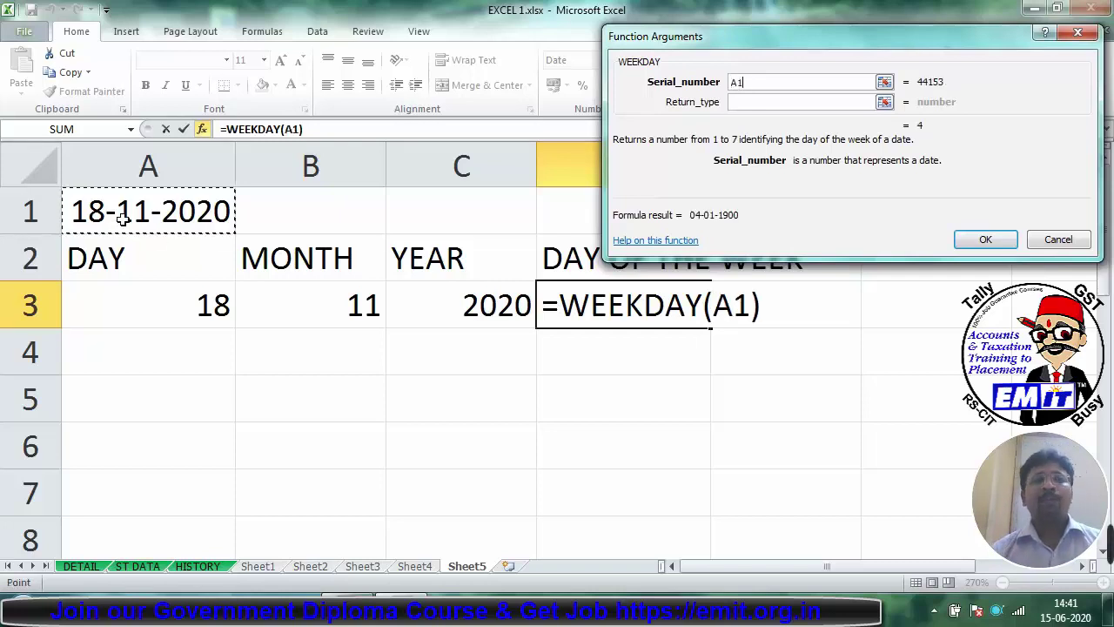
pyautogui.click(778, 101)
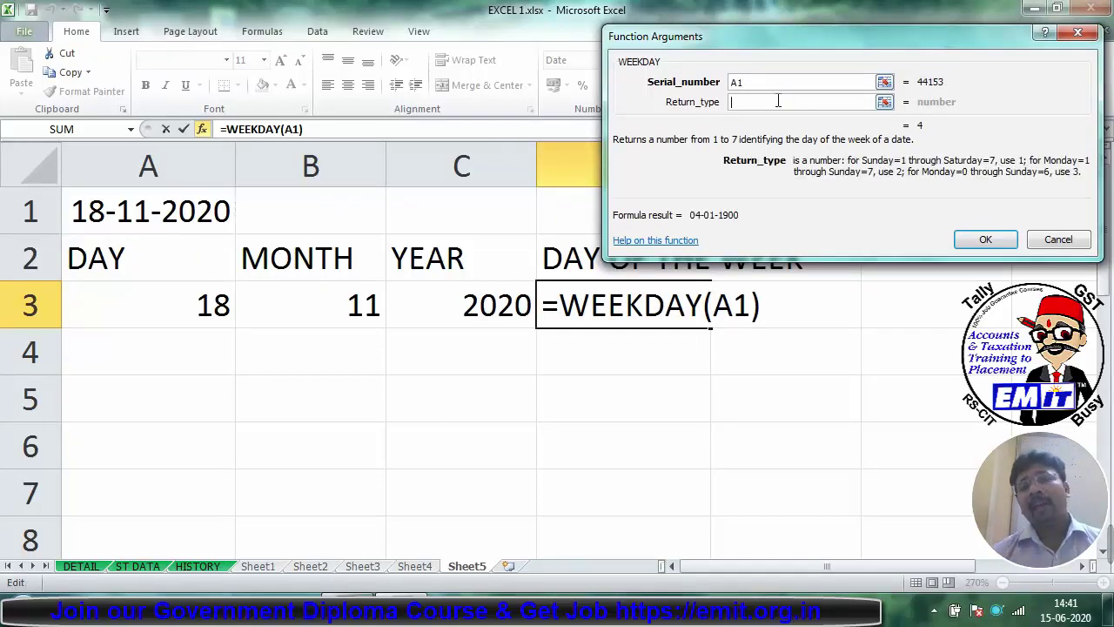
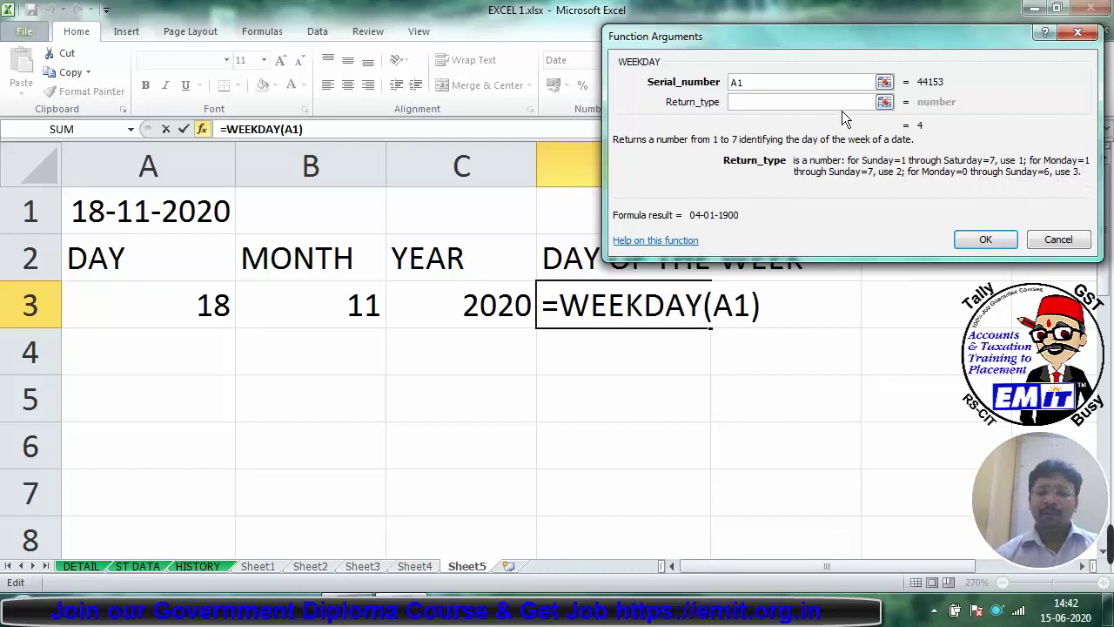
# Step: Change WEEKDAY's Return_type to 2 so D3 counts Monday as day 1
pyautogui.write('1')
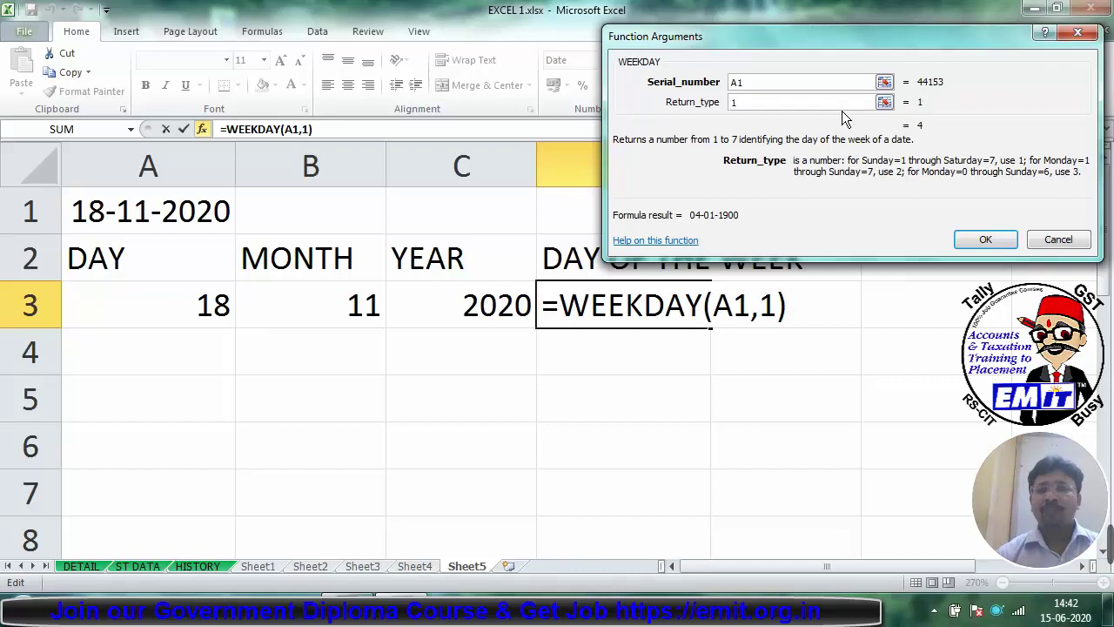
pyautogui.press('BackSpace')
pyautogui.write('2')
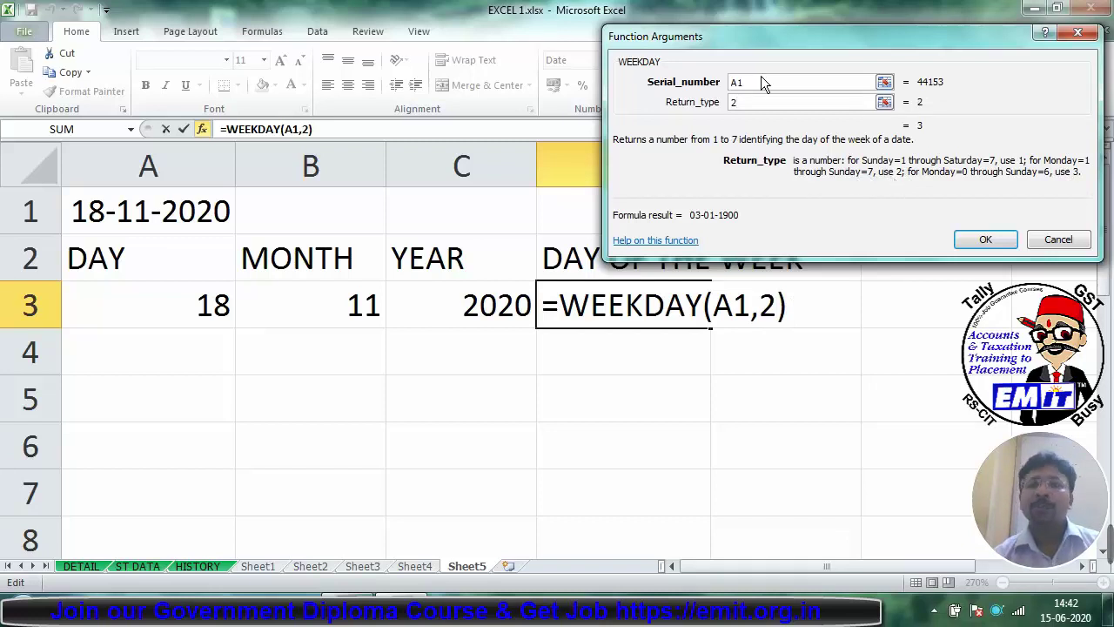
pyautogui.click(982, 241)
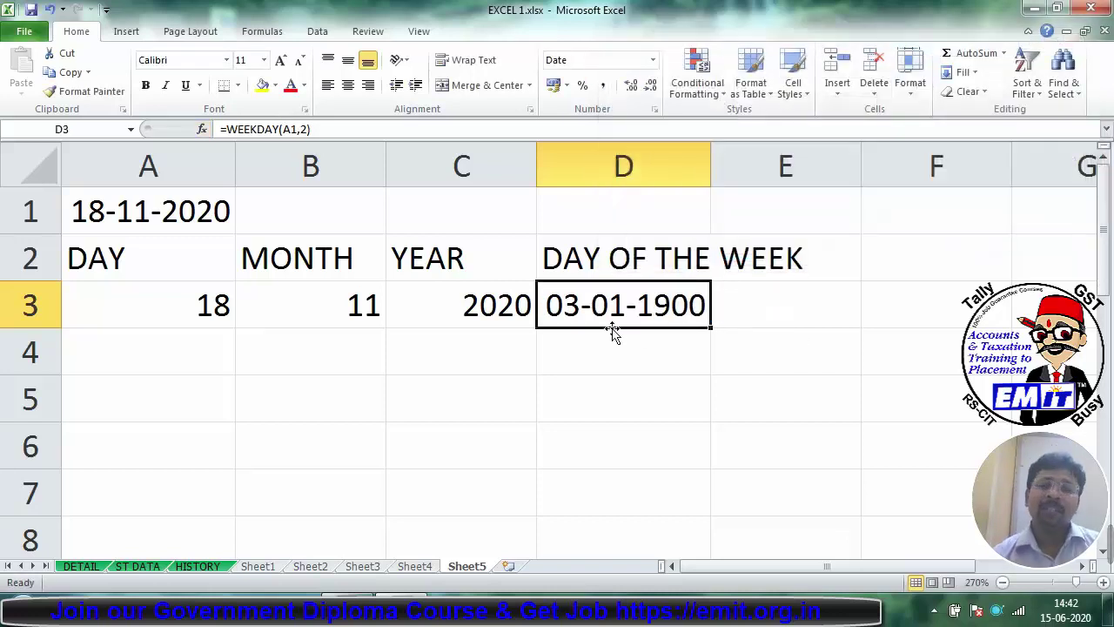
# Step: Format D3 as General so it shows the weekday number 3
pyautogui.click(653, 59)
pyautogui.click(620, 82)
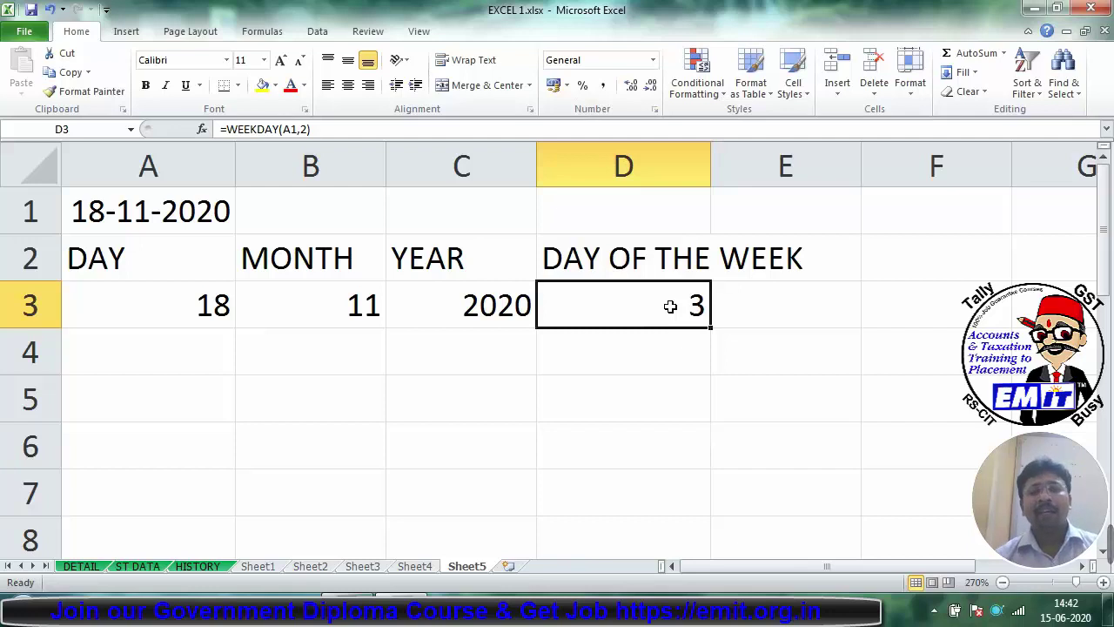
pyautogui.click(146, 211)
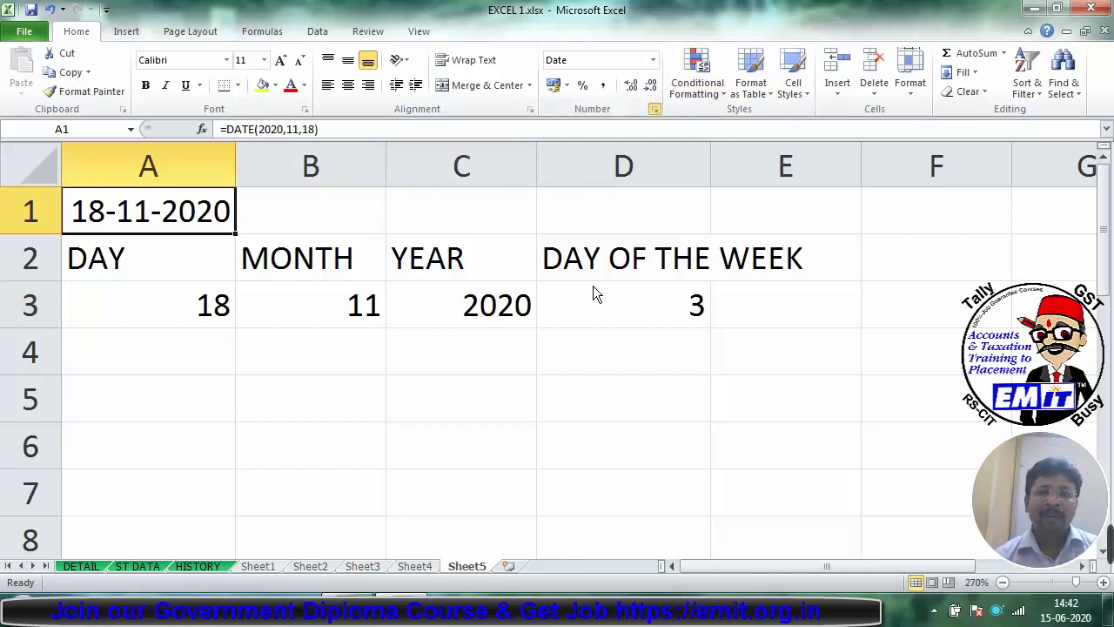
# Step: Prefix A1's custom date format with 'DDDD,' so it reads Wednesday,18-11-2020
pyautogui.click(655, 110)
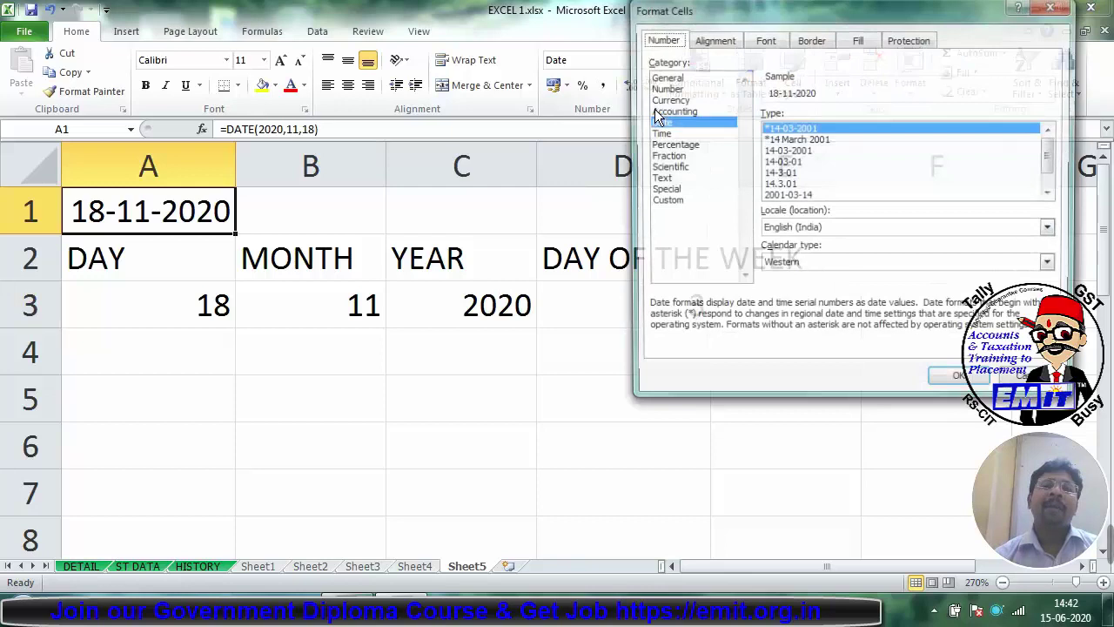
pyautogui.click(667, 201)
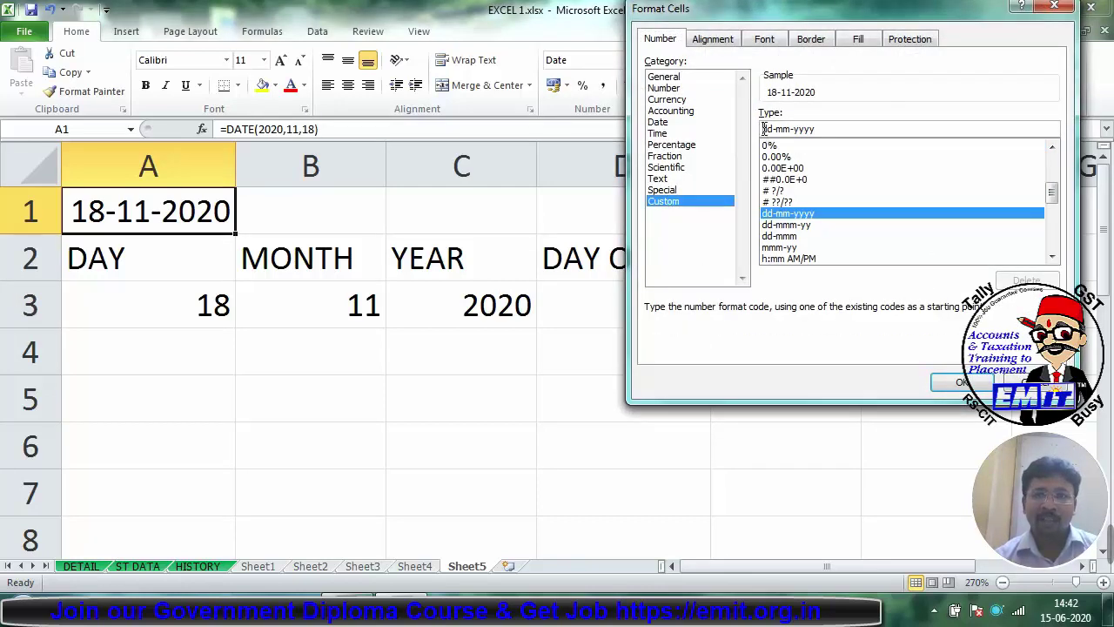
pyautogui.click(764, 129)
pyautogui.write('DDDD')
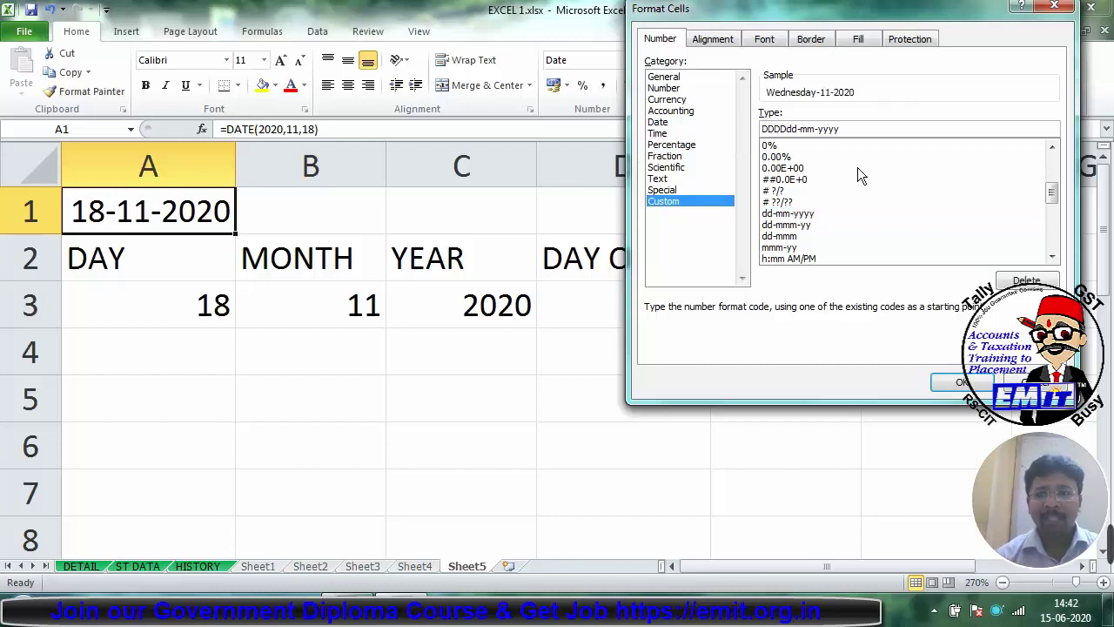
pyautogui.write(',')
pyautogui.press('Return')
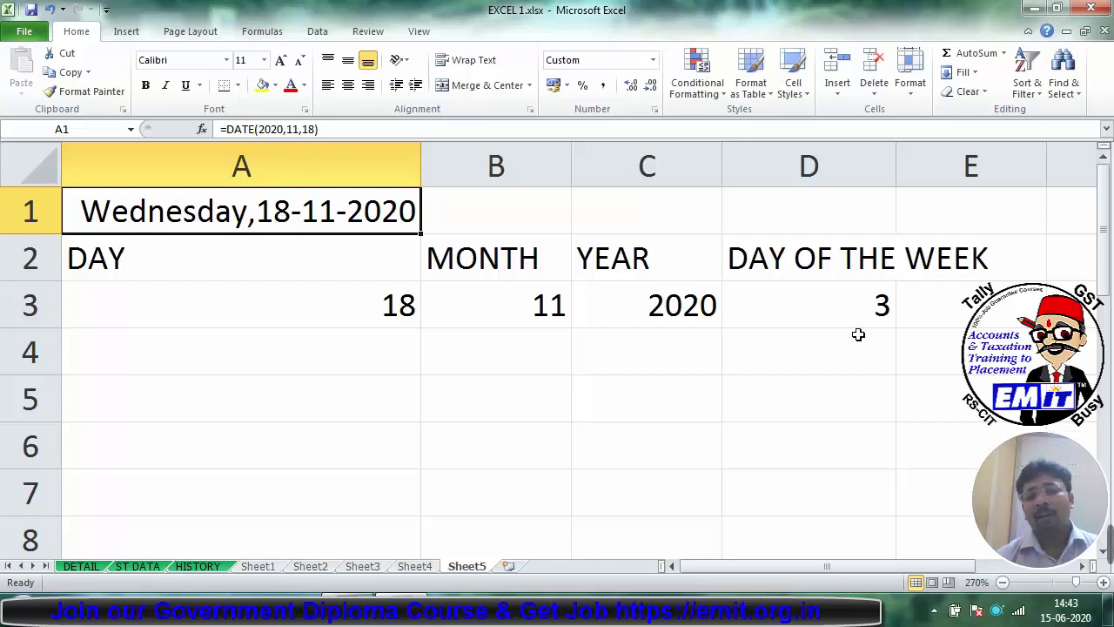
pyautogui.click(824, 318)
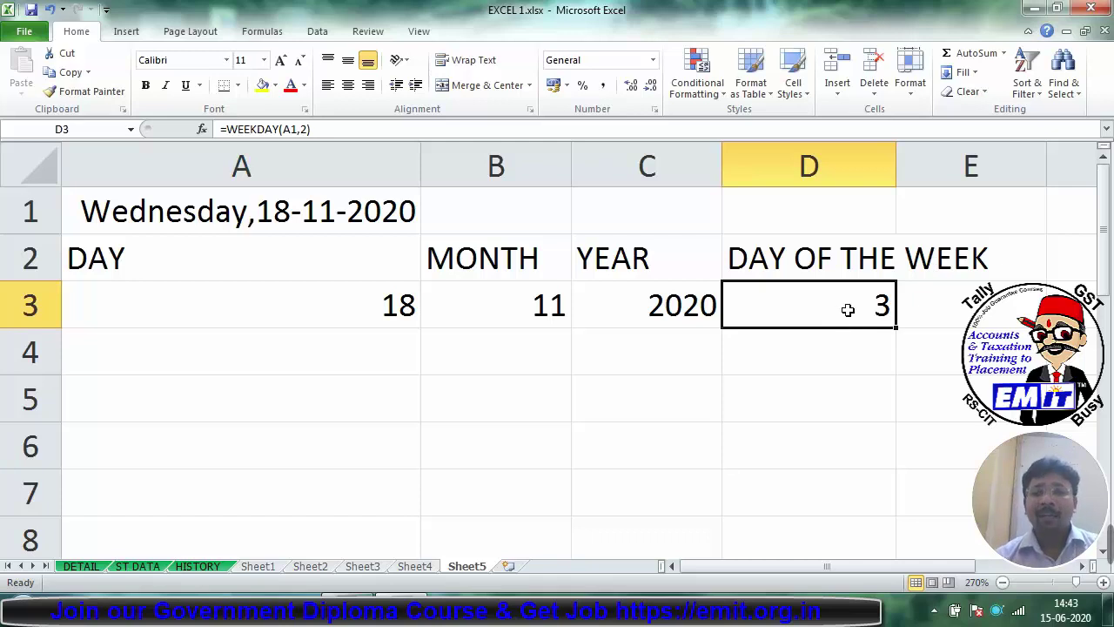
# Step: Change D3's WEEKDAY return type from 2 to 1, making it return 4
pyautogui.click(202, 129)
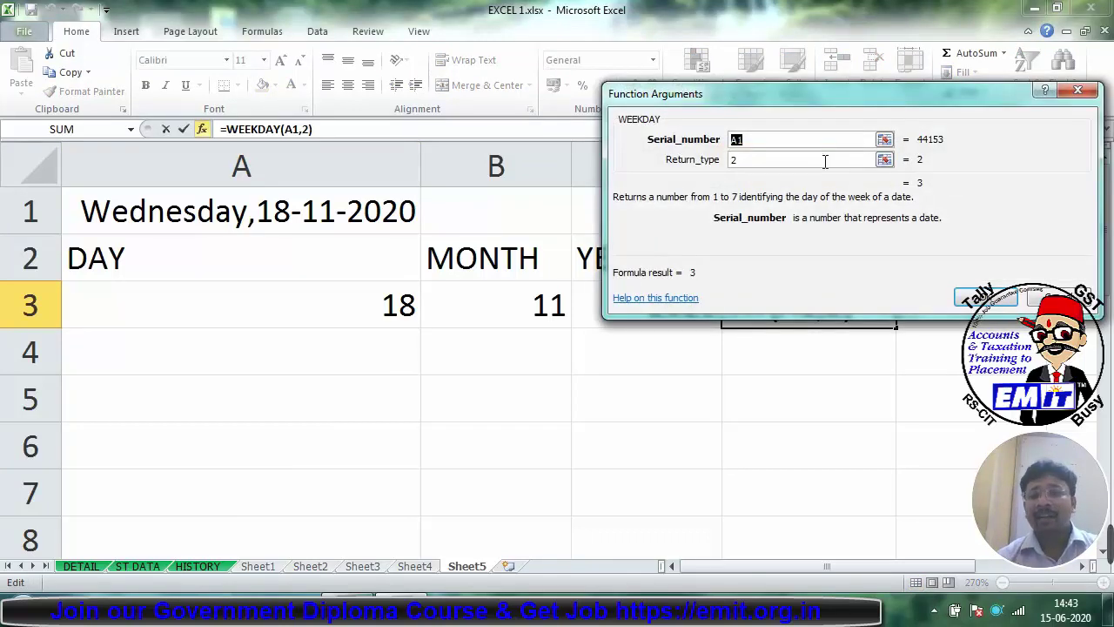
pyautogui.click(744, 163)
pyautogui.press('BackSpace')
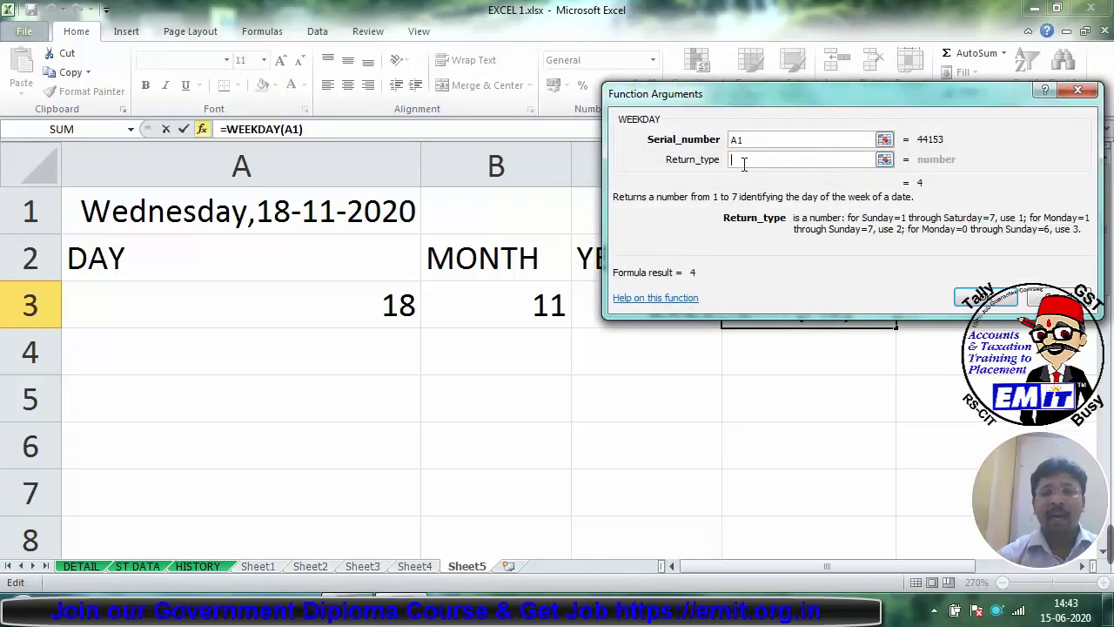
pyautogui.write('1')
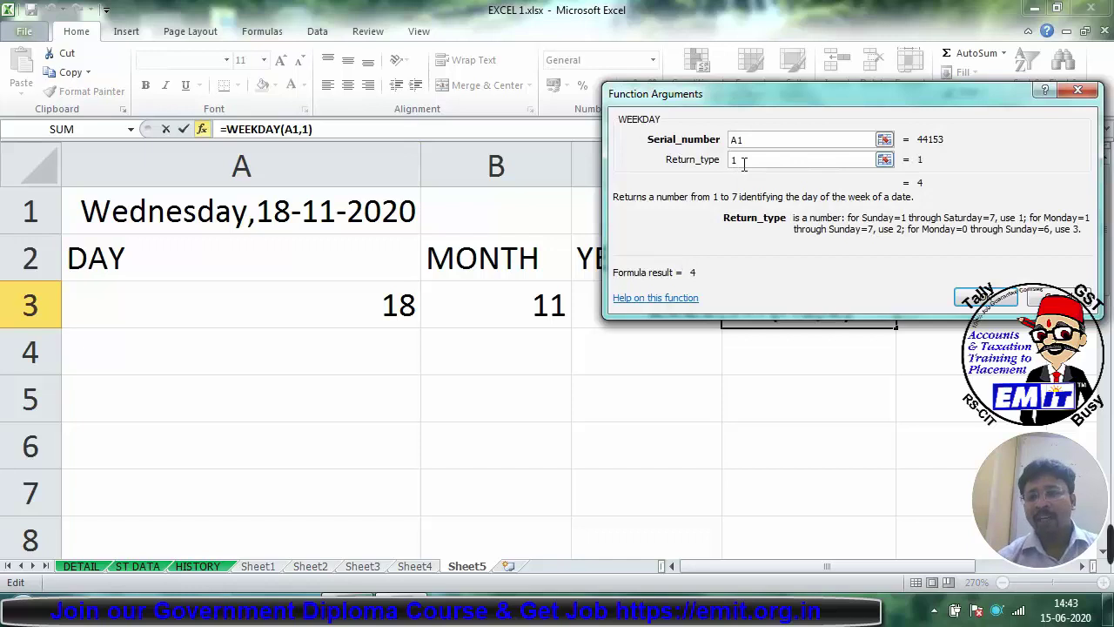
pyautogui.press('Return')
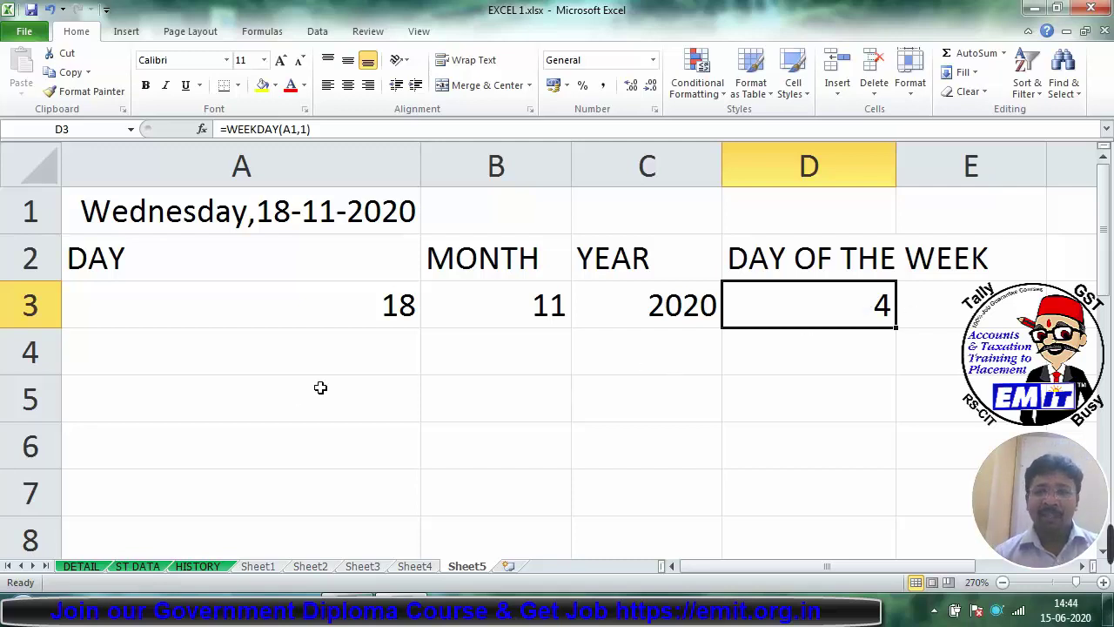
# Step: Enter =TODAY() in A5 to show the current date 15-06-2020
pyautogui.click(188, 387)
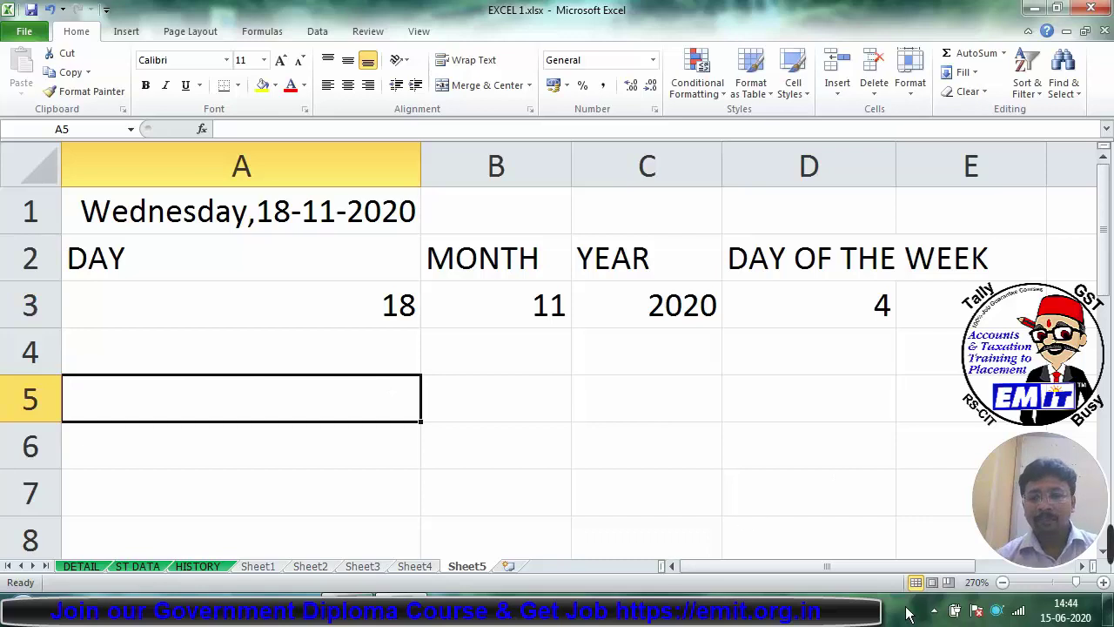
pyautogui.click(1001, 582)
pyautogui.click(1002, 582)
pyautogui.click(1002, 582)
pyautogui.click(1002, 582)
pyautogui.click(1001, 582)
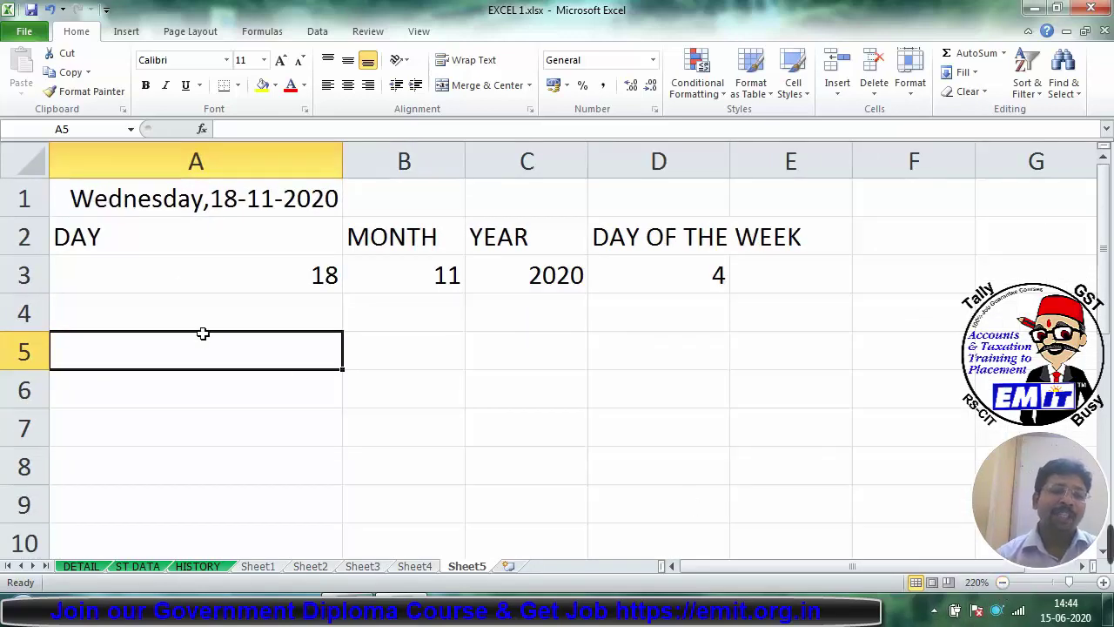
pyautogui.write('=')
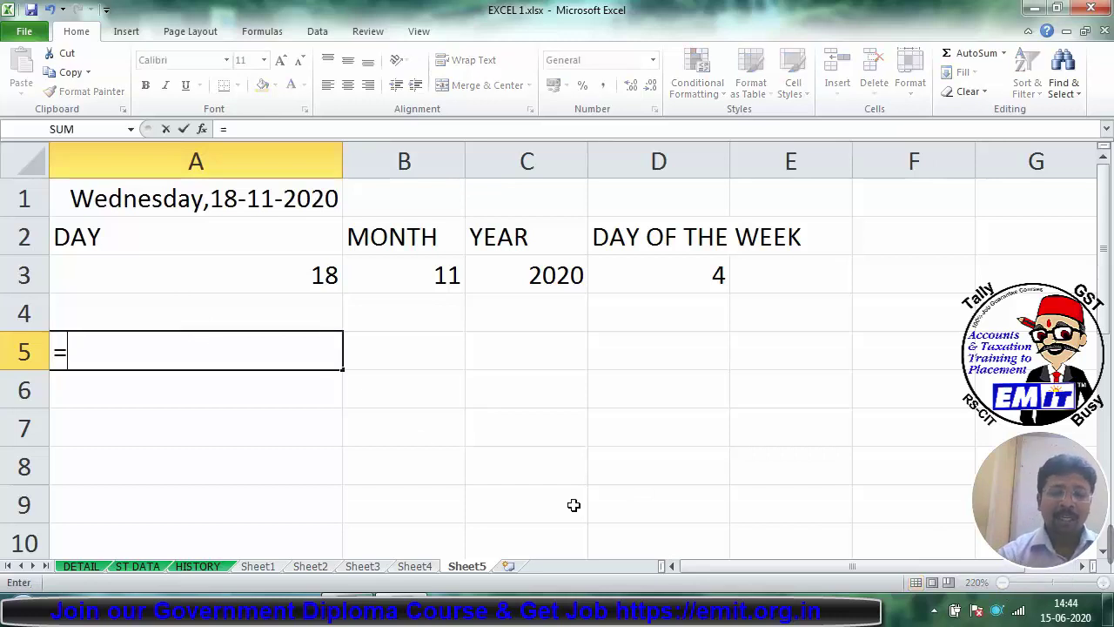
pyautogui.write('TODSA')
pyautogui.press('BackSpace')
pyautogui.press('BackSpace')
pyautogui.write('AY')
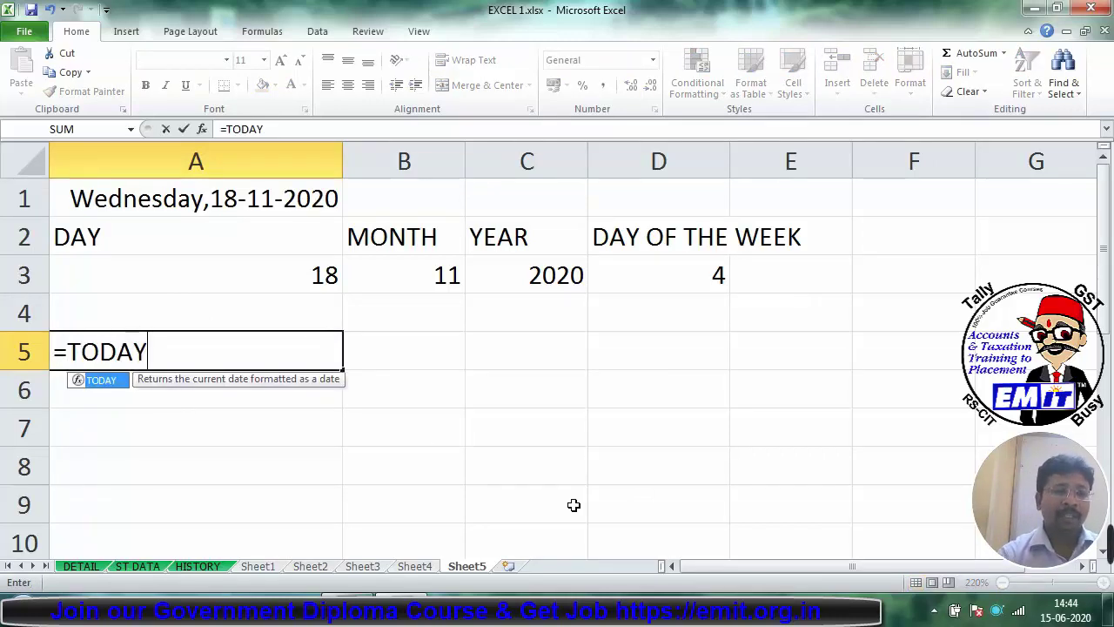
pyautogui.write('(')
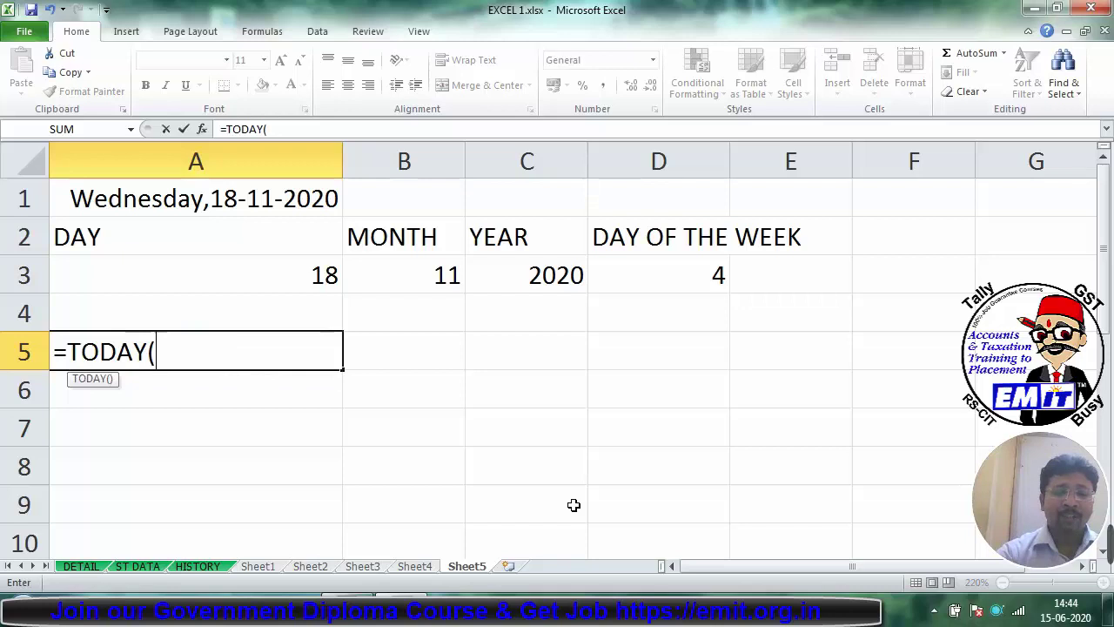
pyautogui.write(')')
pyautogui.press('Return')
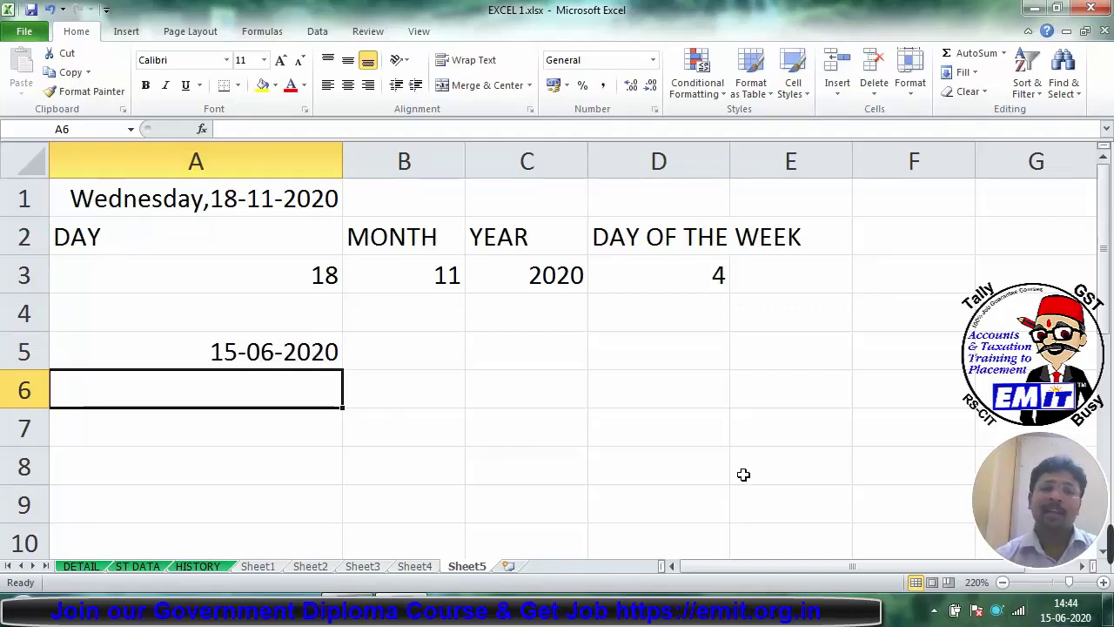
# Step: Type 15-06-2020 in B5 and enter =NOW() in A7
pyautogui.click(431, 339)
pyautogui.write('15-06-2020')
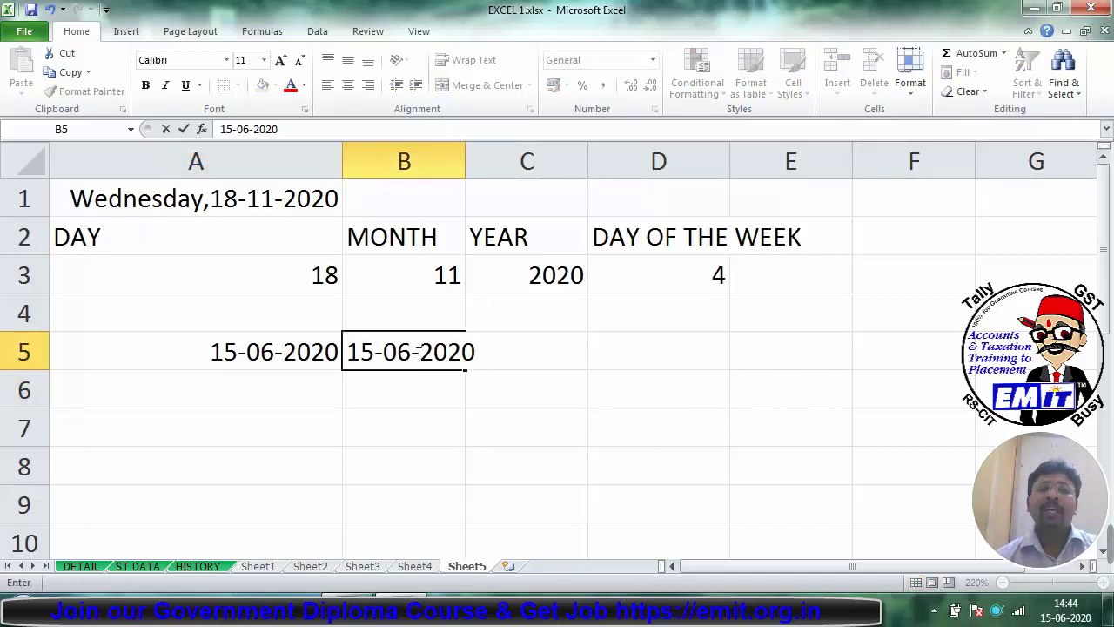
pyautogui.press('Return')
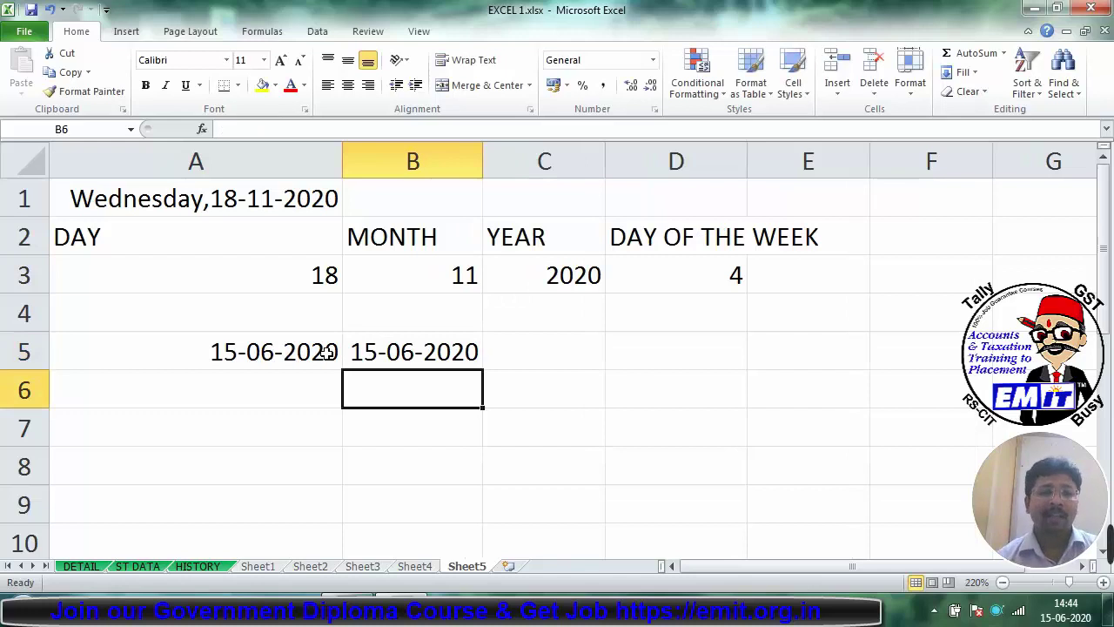
pyautogui.click(309, 383)
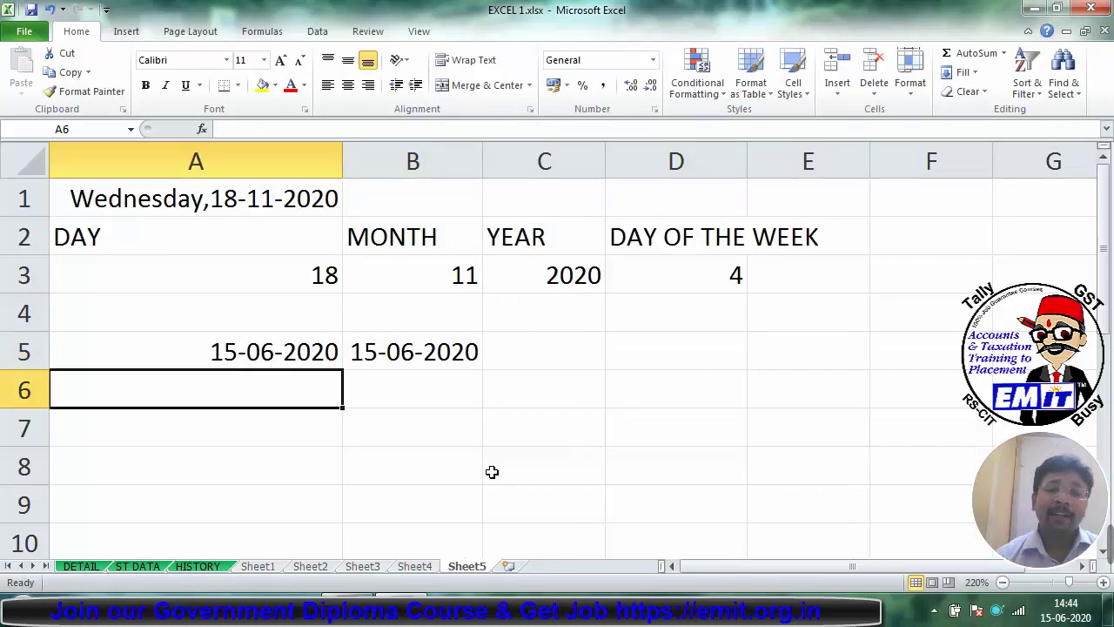
pyautogui.press('Down')
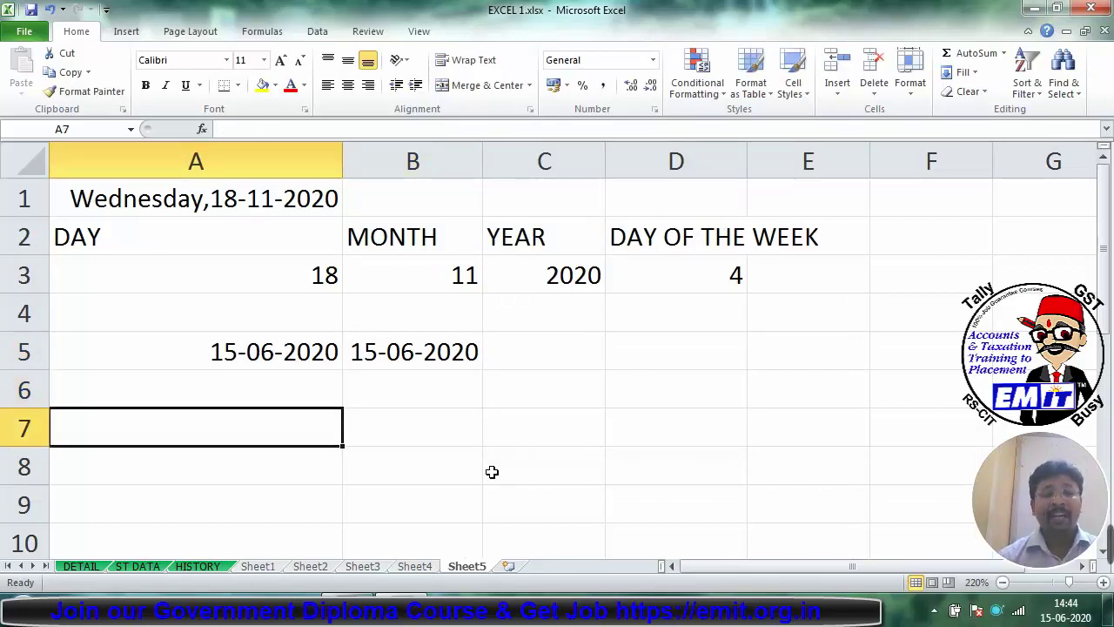
pyautogui.write('=NO')
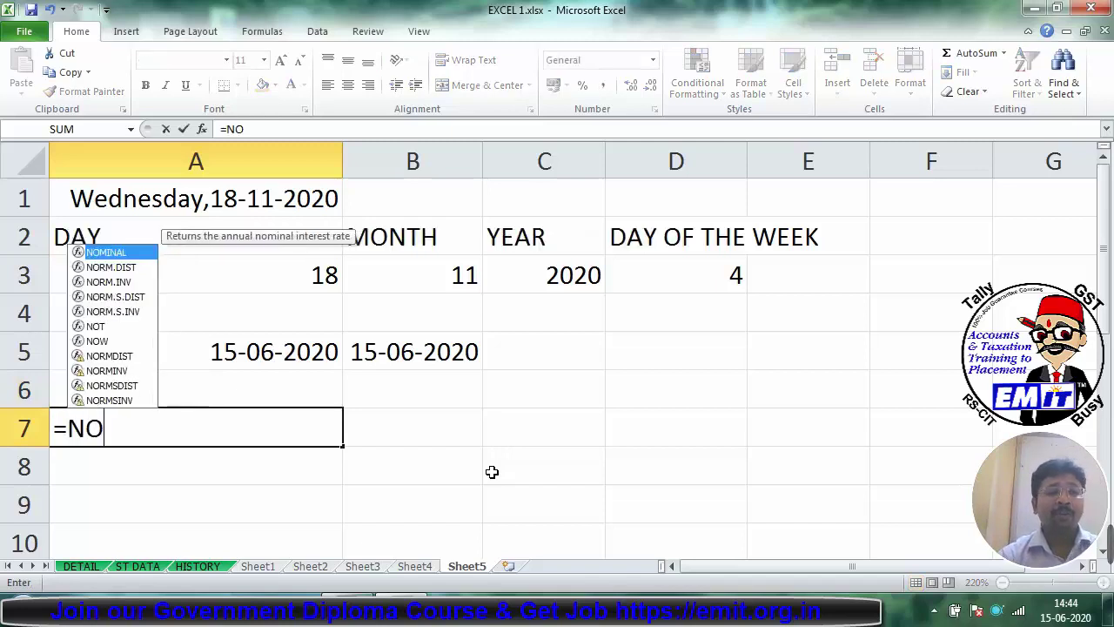
pyautogui.write('W()')
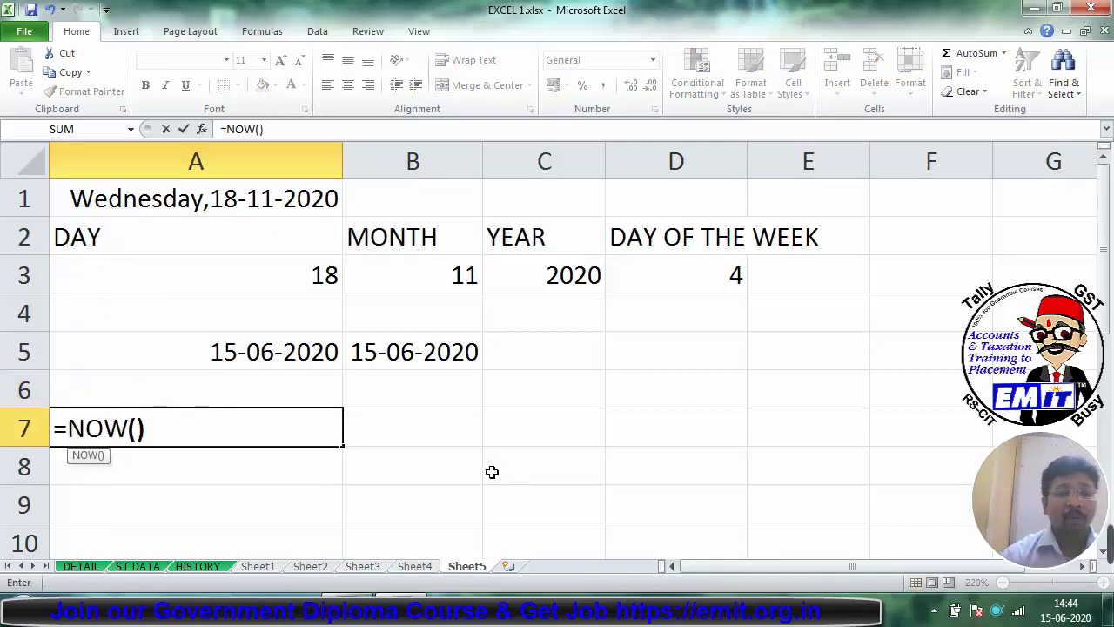
pyautogui.press('Return')
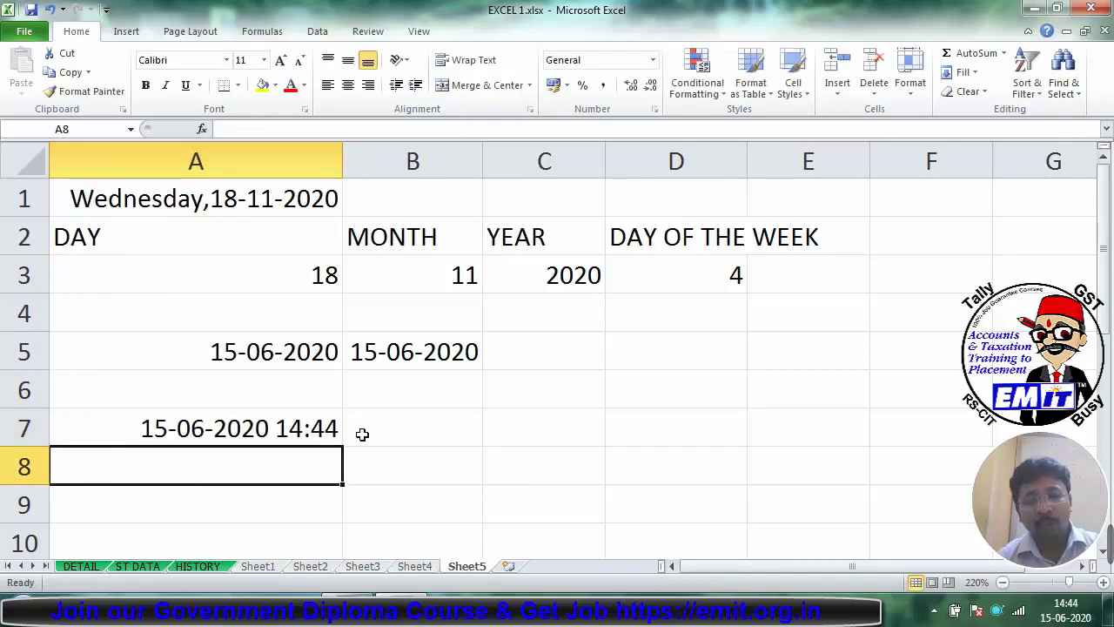
pyautogui.click(376, 434)
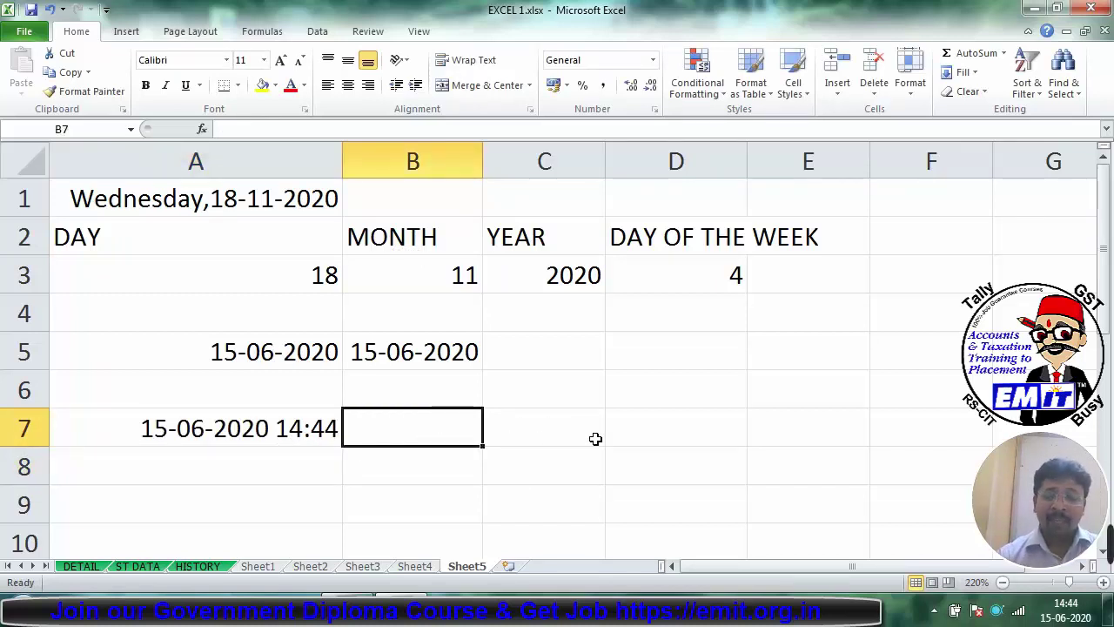
pyautogui.hotkey('ctrl', ';')
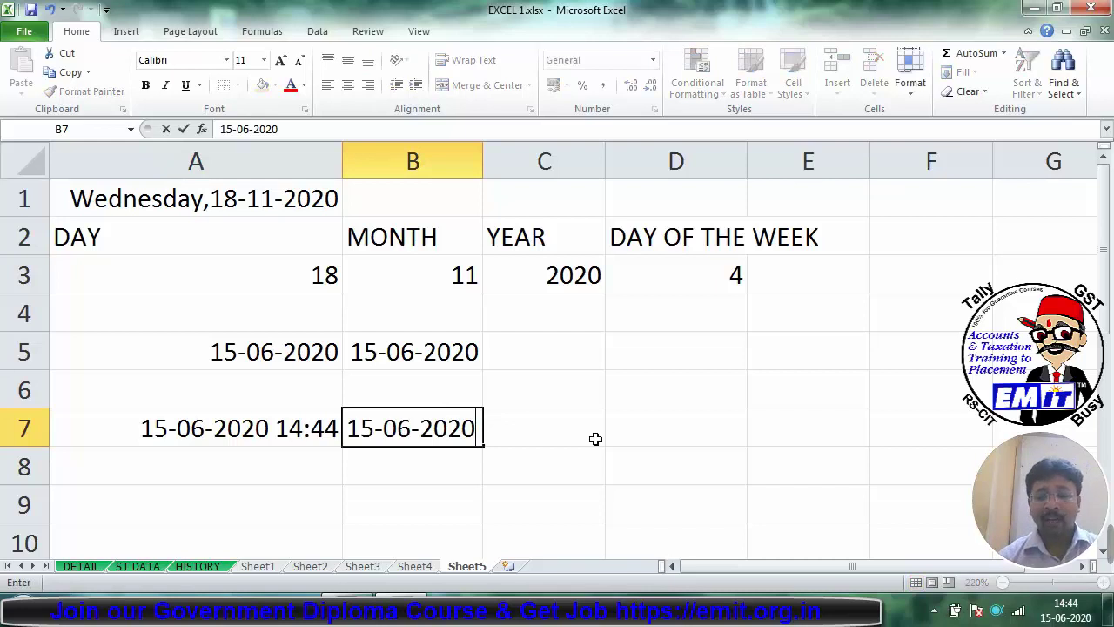
pyautogui.hotkey('ctrl', 'shift', ';')
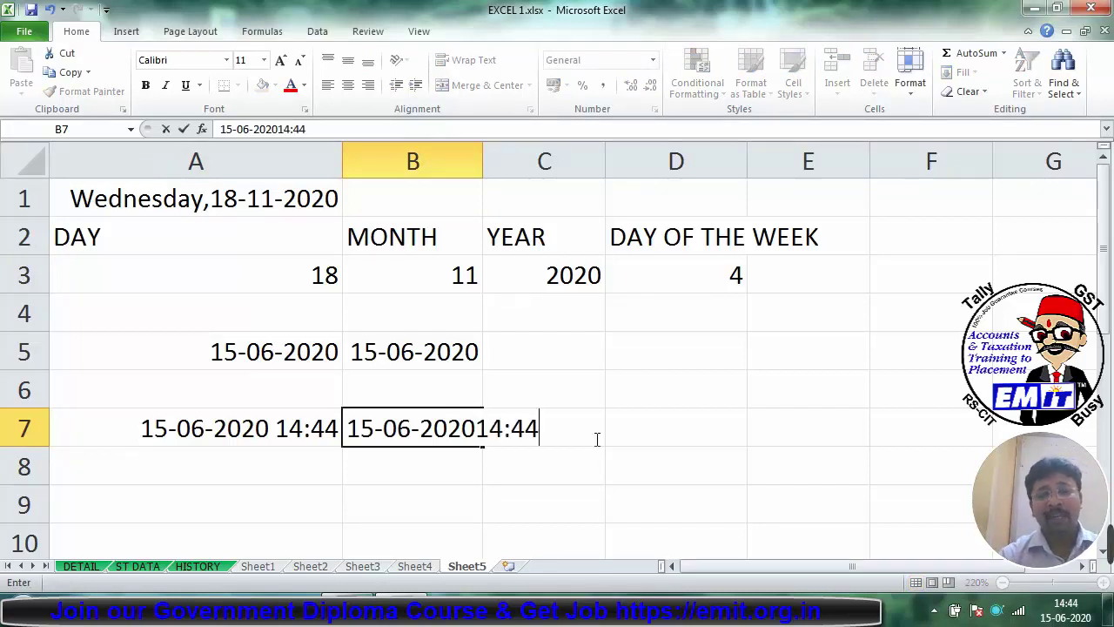
pyautogui.click(477, 428)
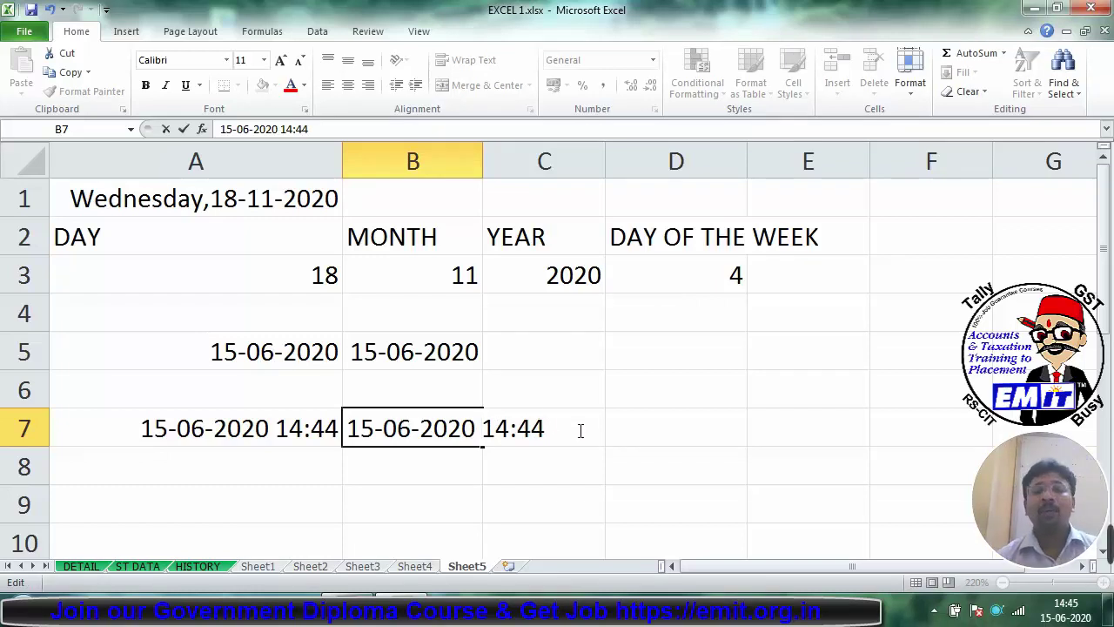
pyautogui.press('Return')
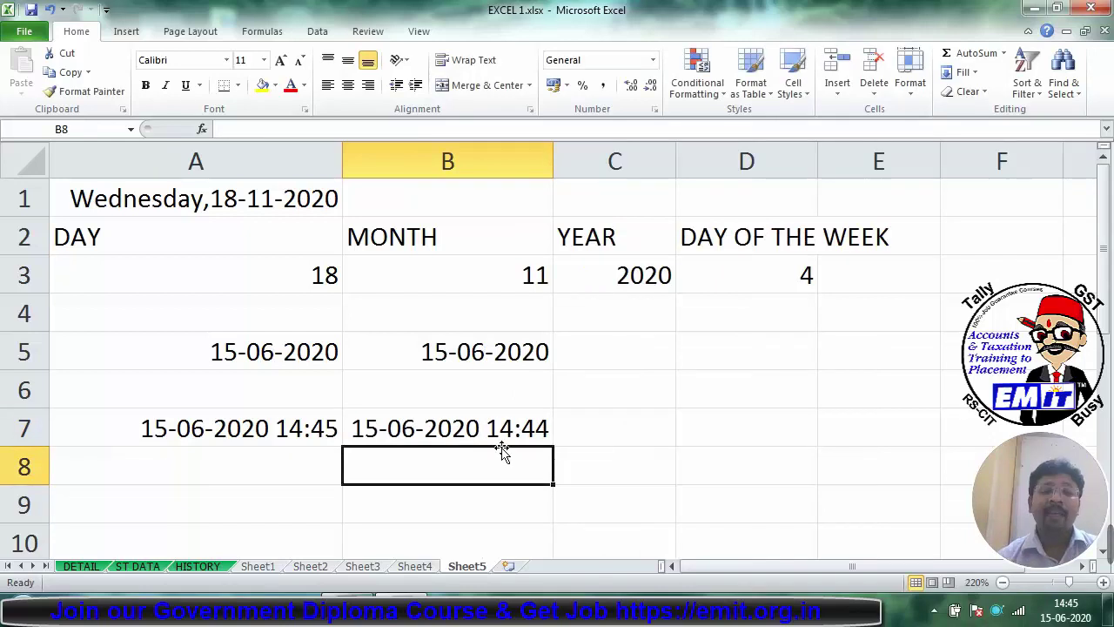
pyautogui.click(483, 432)
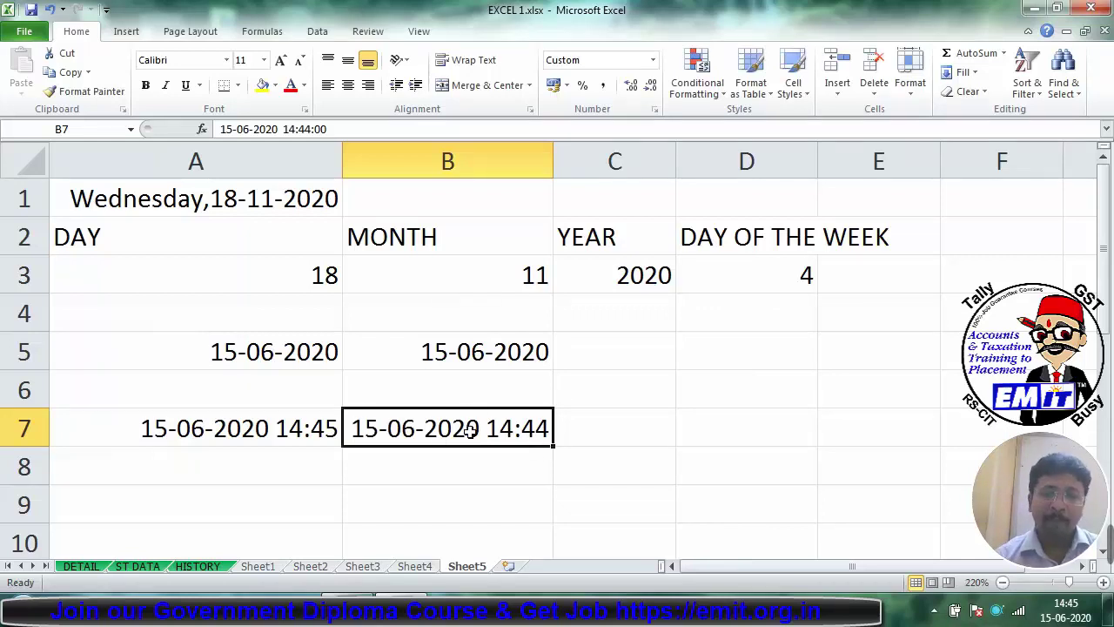
pyautogui.click(296, 498)
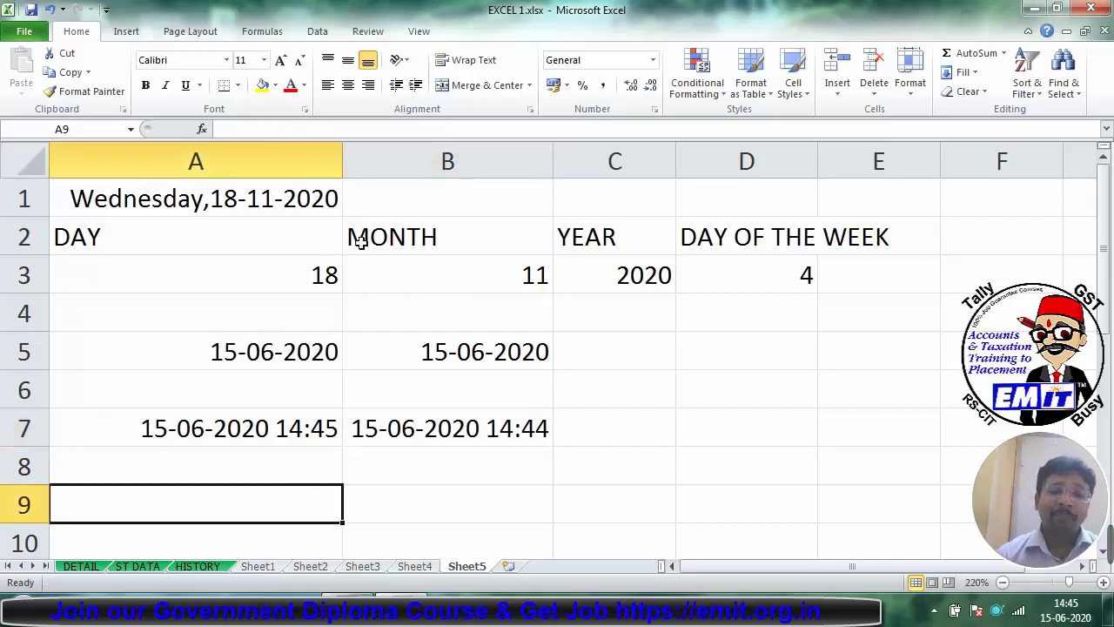
pyautogui.click(319, 275)
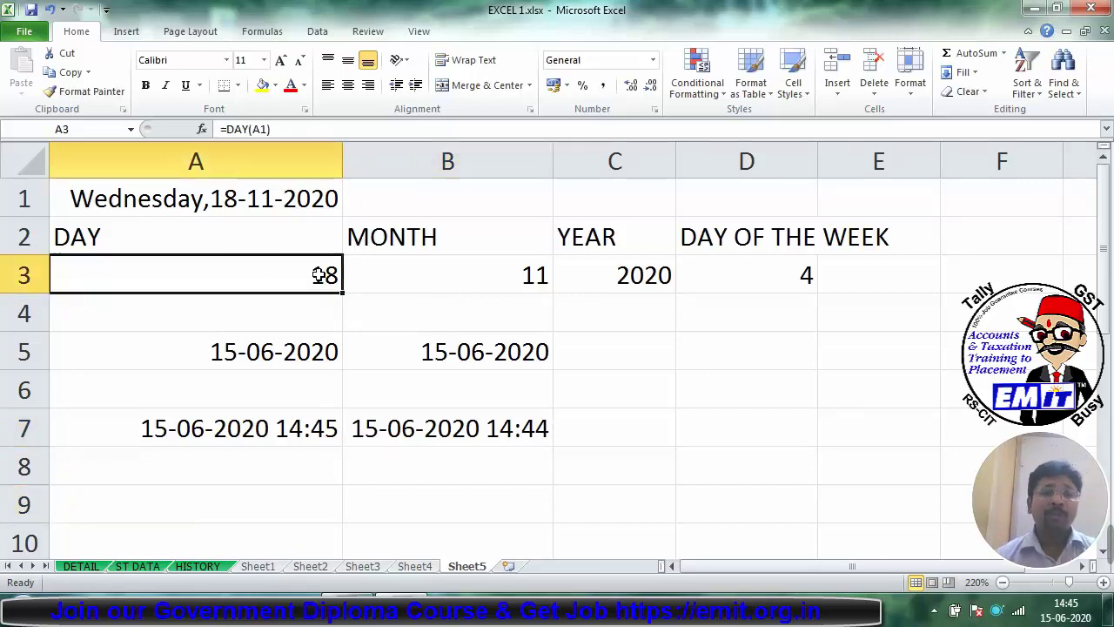
pyautogui.click(435, 278)
pyautogui.click(577, 291)
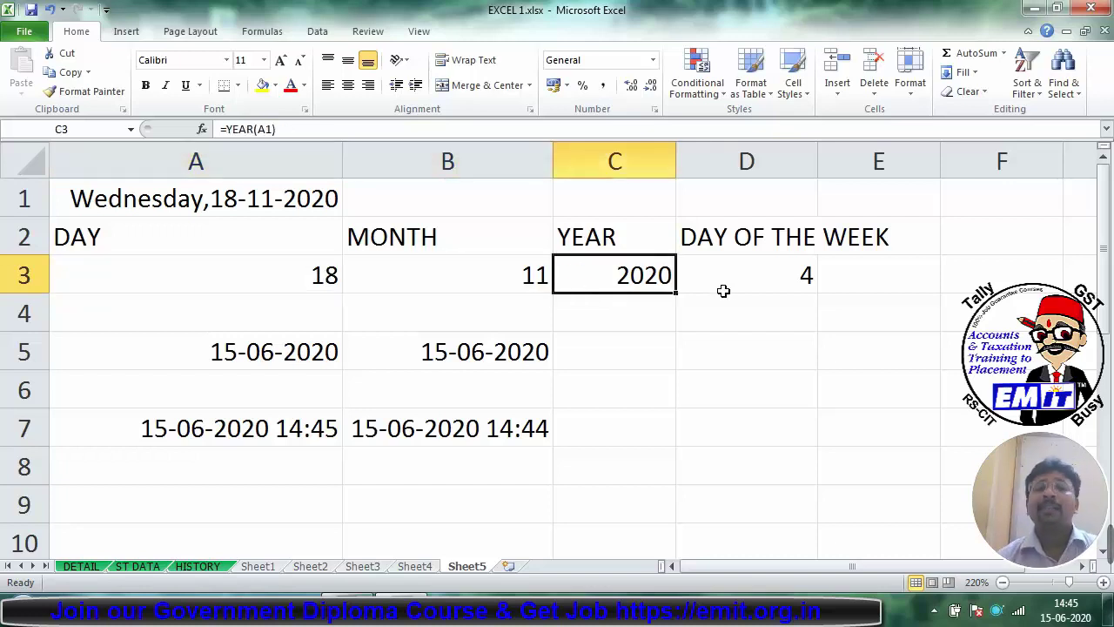
pyautogui.click(728, 289)
pyautogui.doubleClick(728, 289)
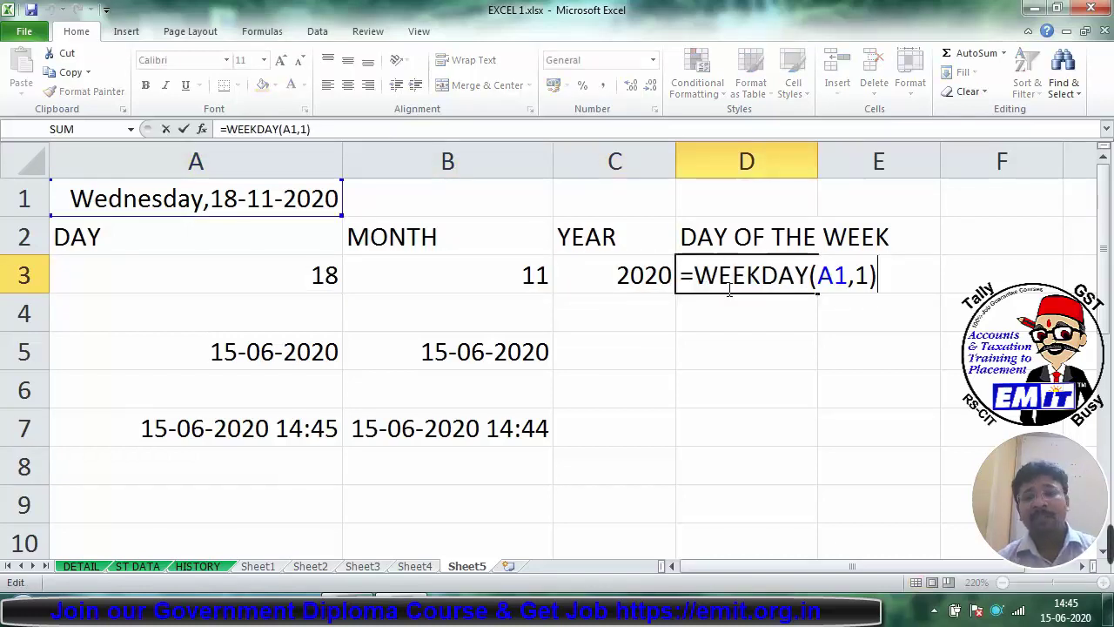
pyautogui.click(201, 129)
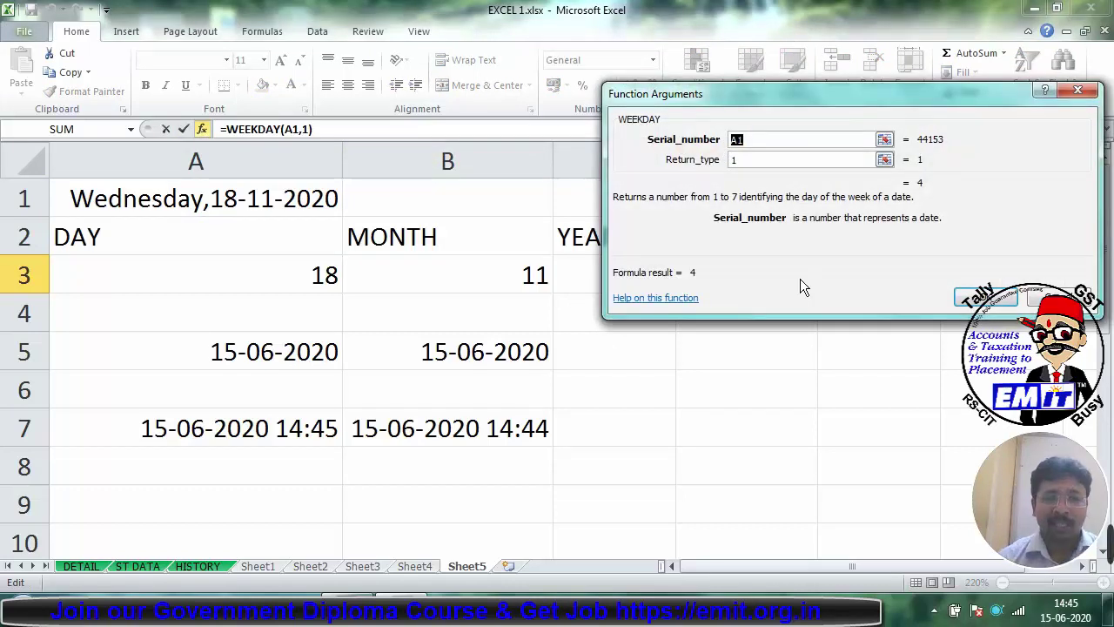
pyautogui.press('Return')
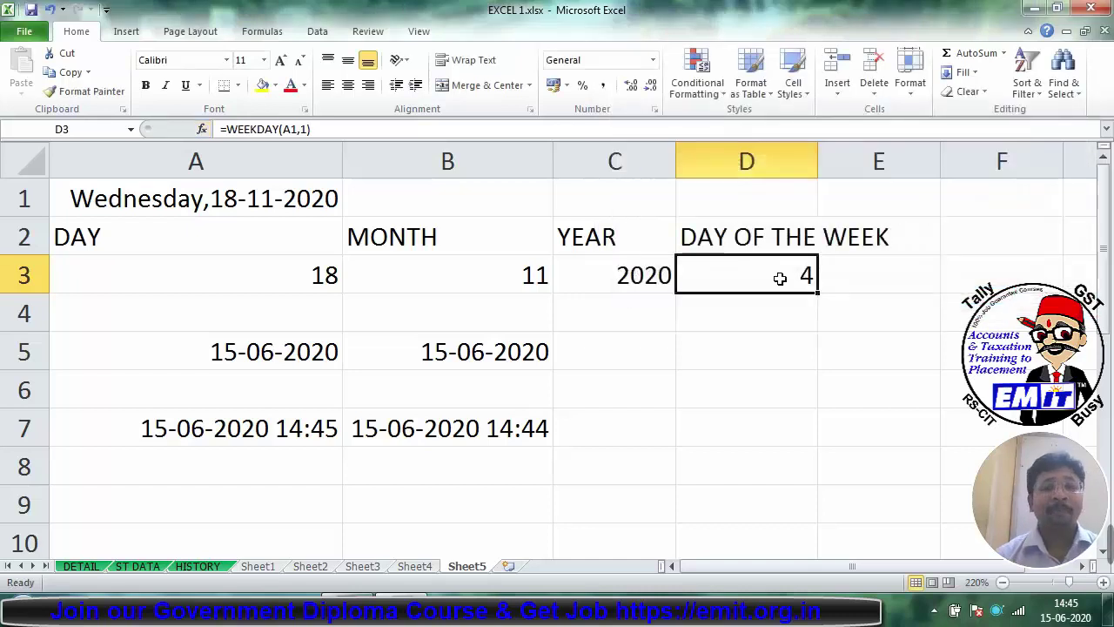
pyautogui.click(231, 502)
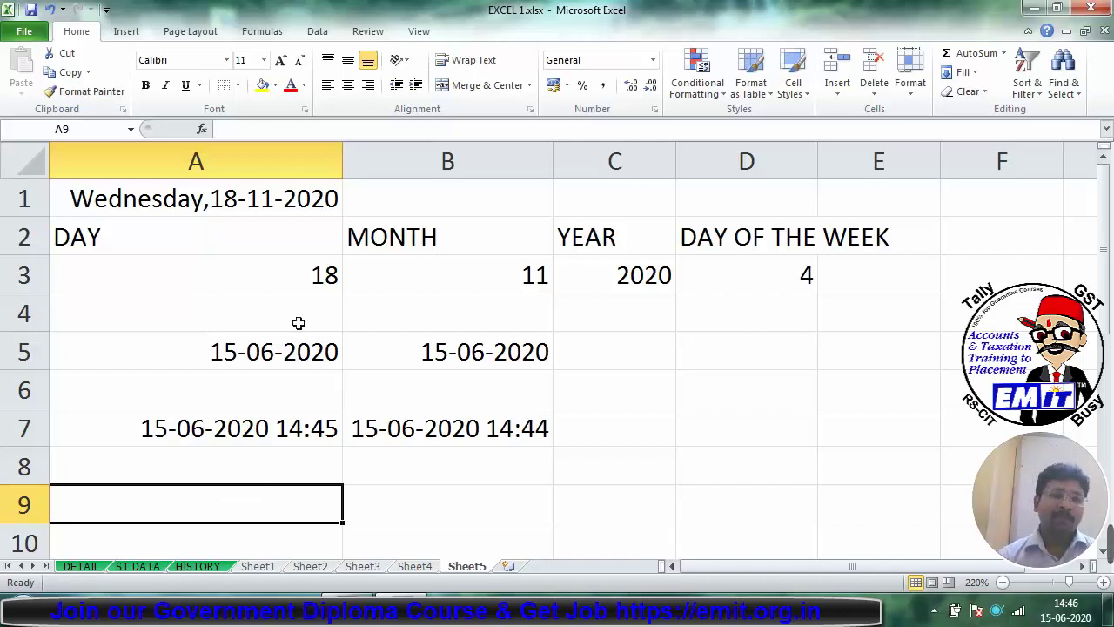
# Step: Collapse the ribbon, then enter 1-1-1900 in A9 and 15-06-2020 in A10
pyautogui.doubleClick(83, 31)
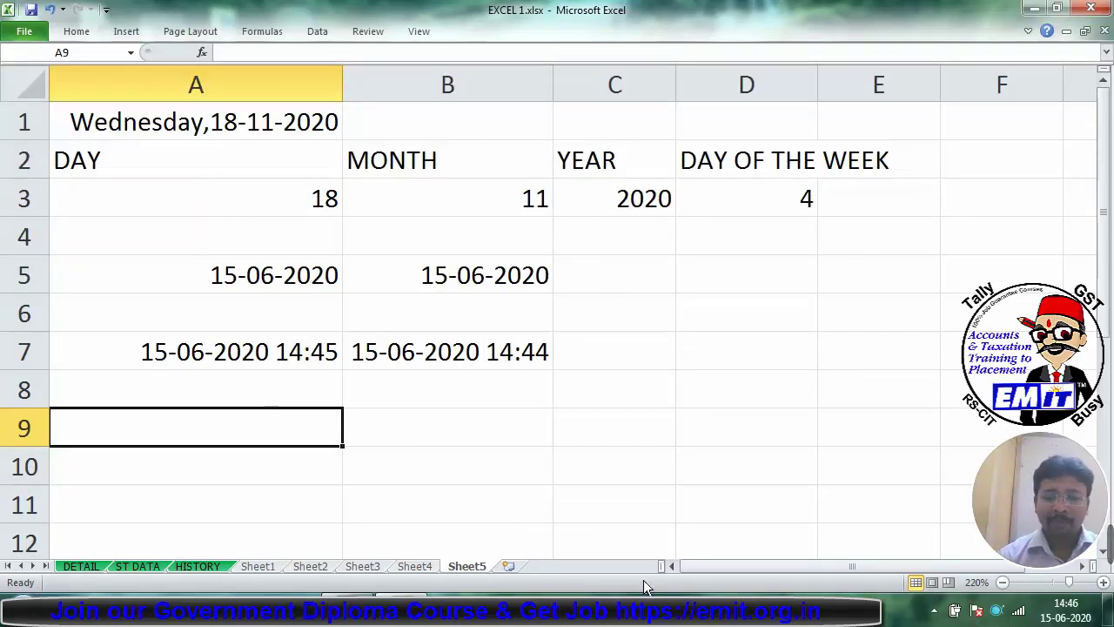
pyautogui.write('1-1-1900')
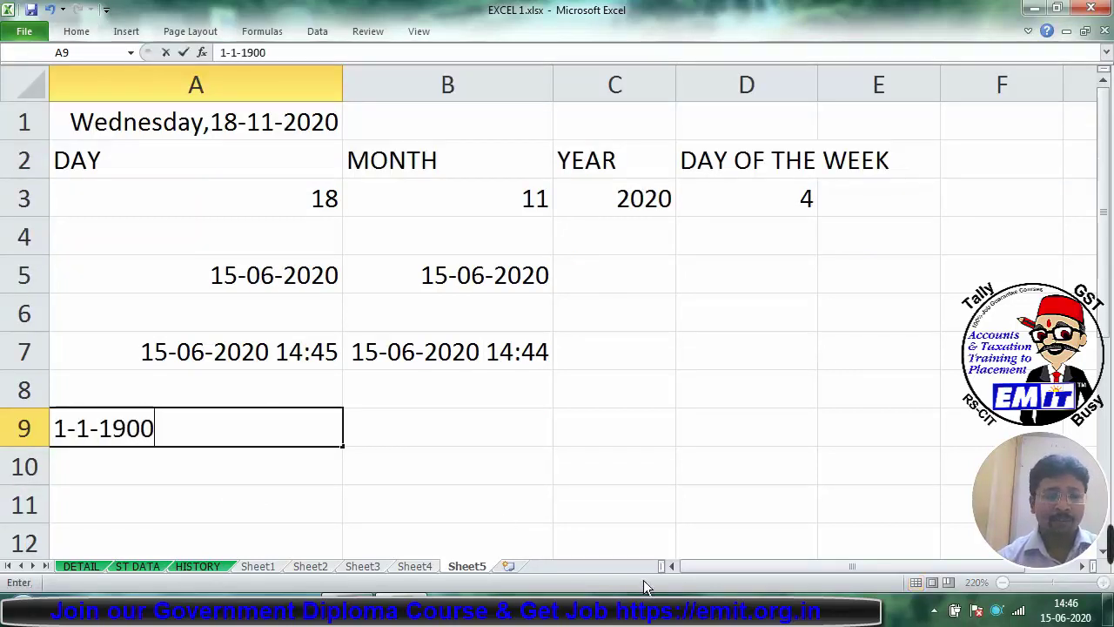
pyautogui.press('Return')
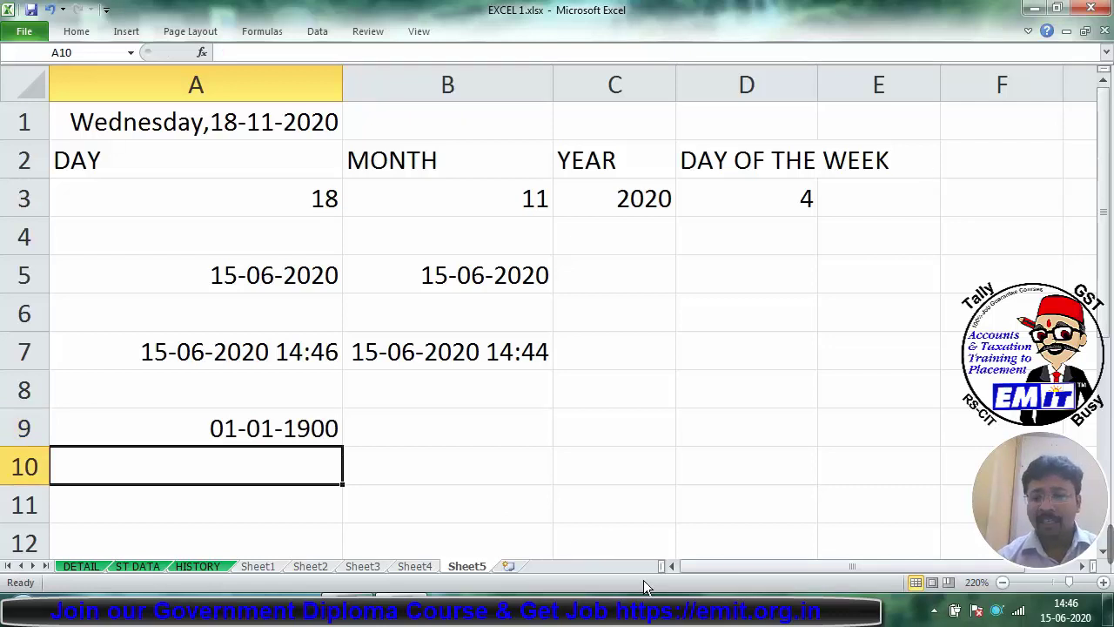
pyautogui.write('15')
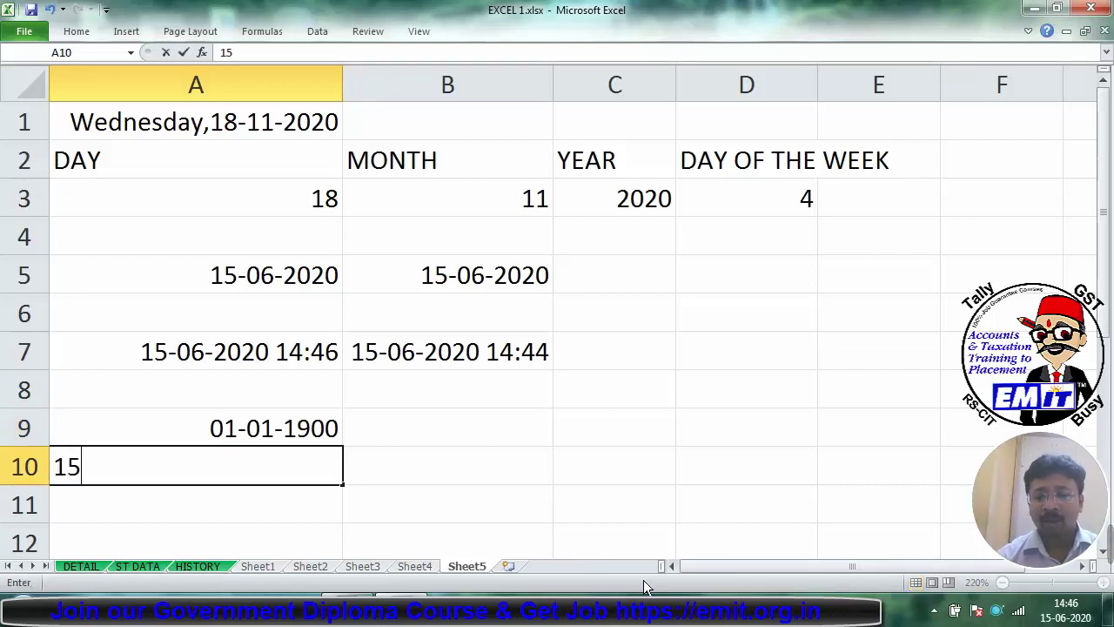
pyautogui.write('-06-2020')
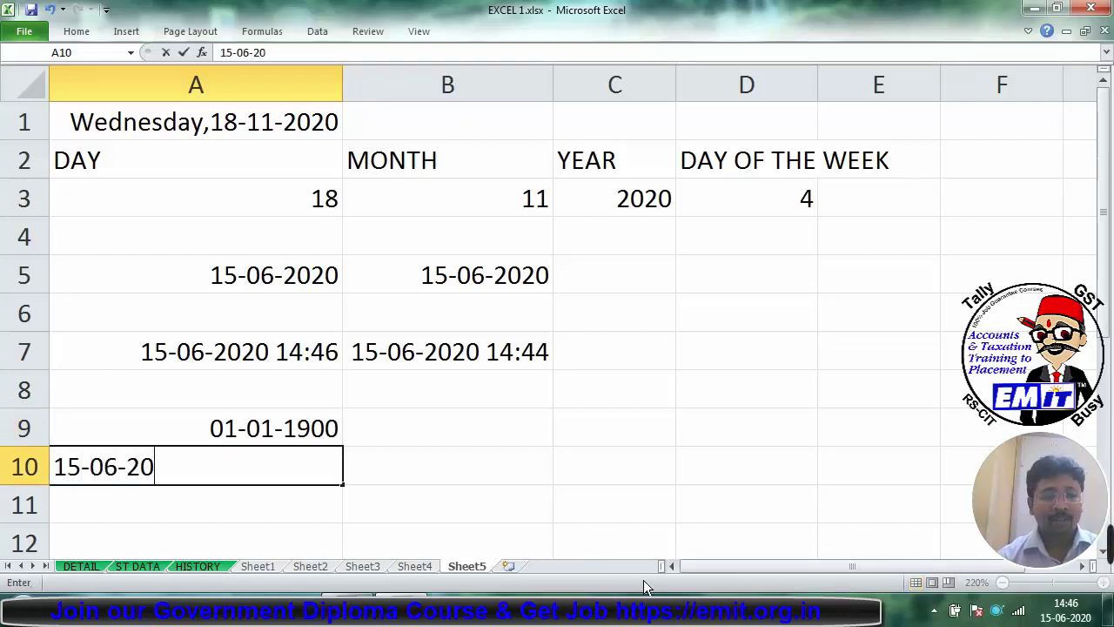
pyautogui.press('Return')
pyautogui.press('Right')
pyautogui.press('Up')
pyautogui.press('Up')
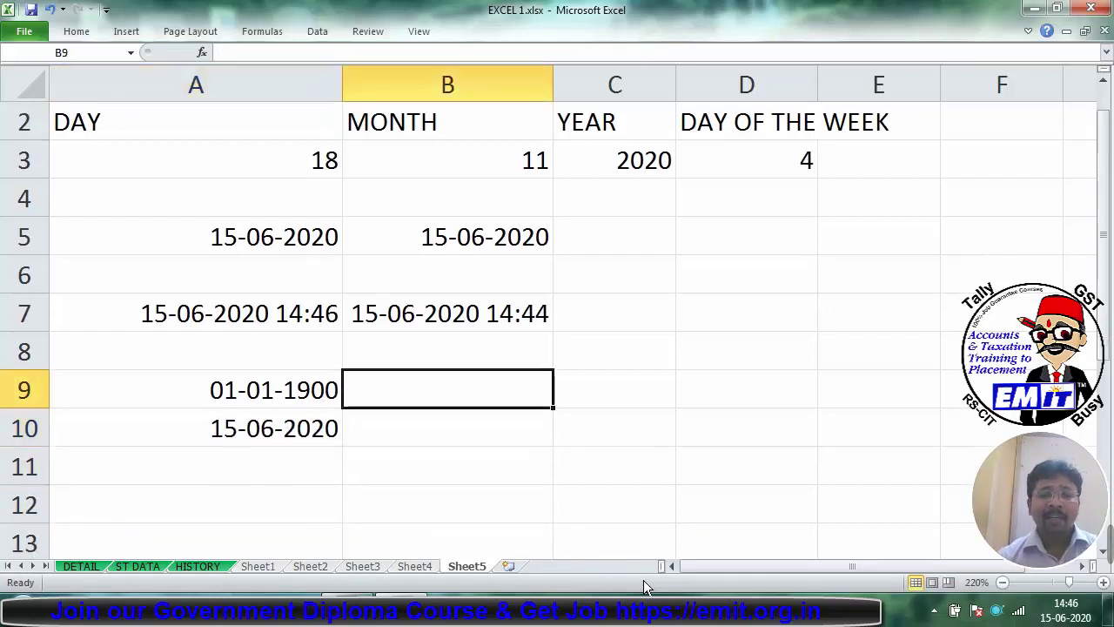
# Step: Enter =DATEVALUE("01/01/1900") in B9, returning serial number 1
pyautogui.write('=DATEVAU')
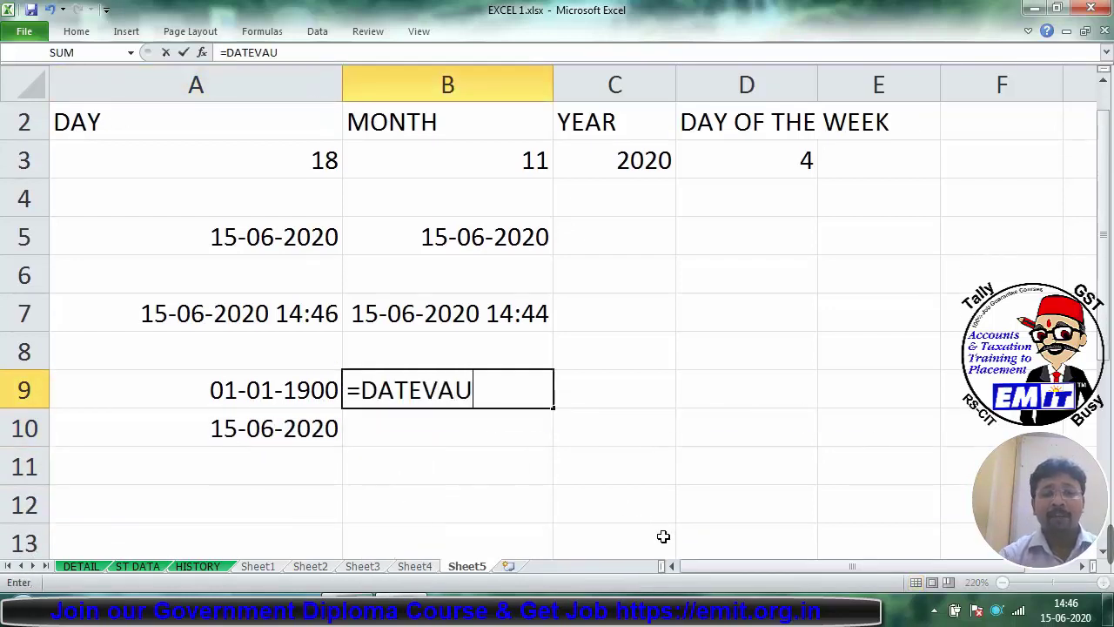
pyautogui.press('BackSpace')
pyautogui.write('LUE')
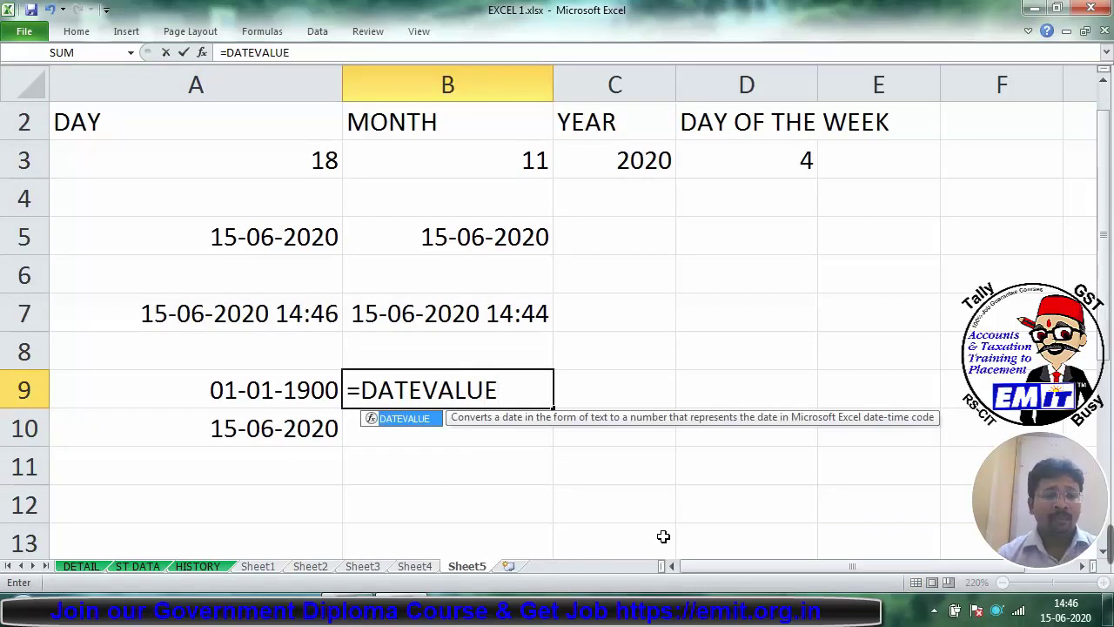
pyautogui.hotkey('shift', 'F3')
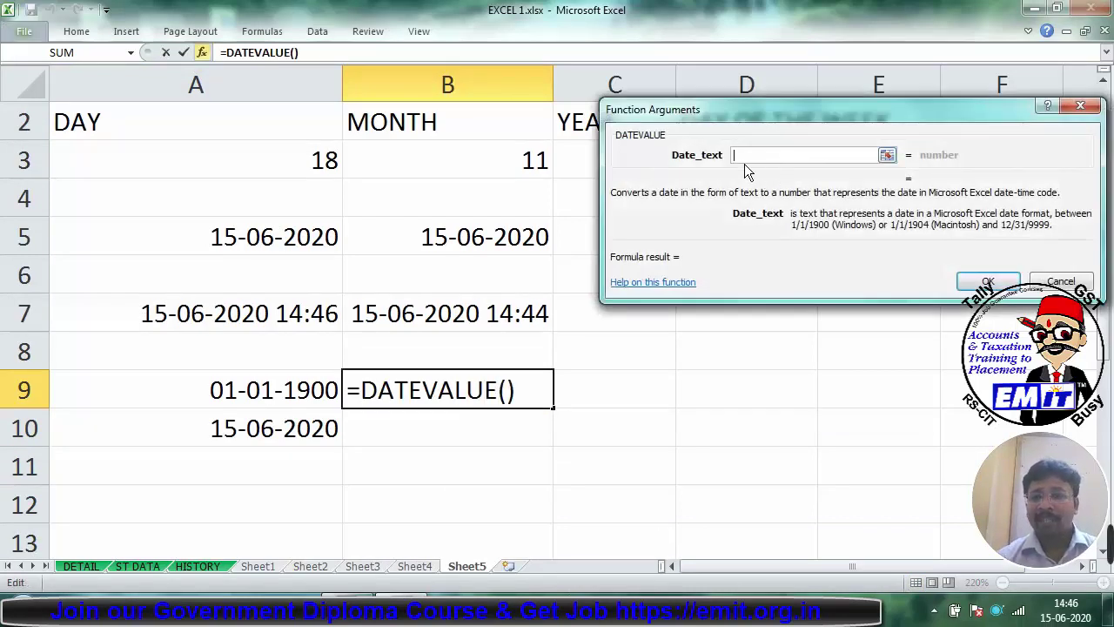
pyautogui.write('"')
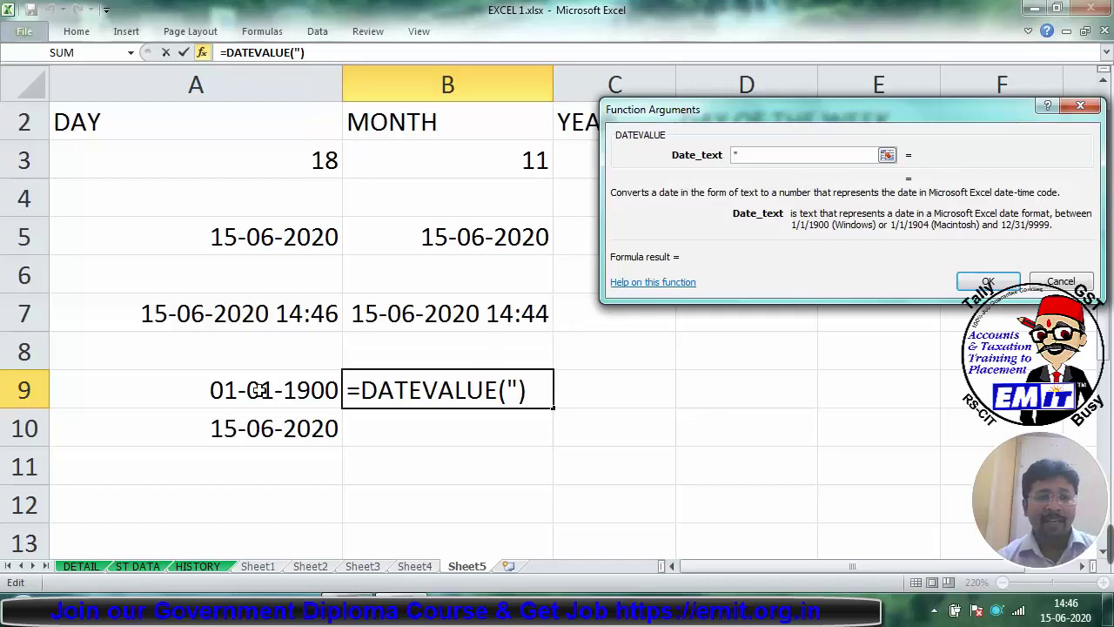
pyautogui.write('01/0')
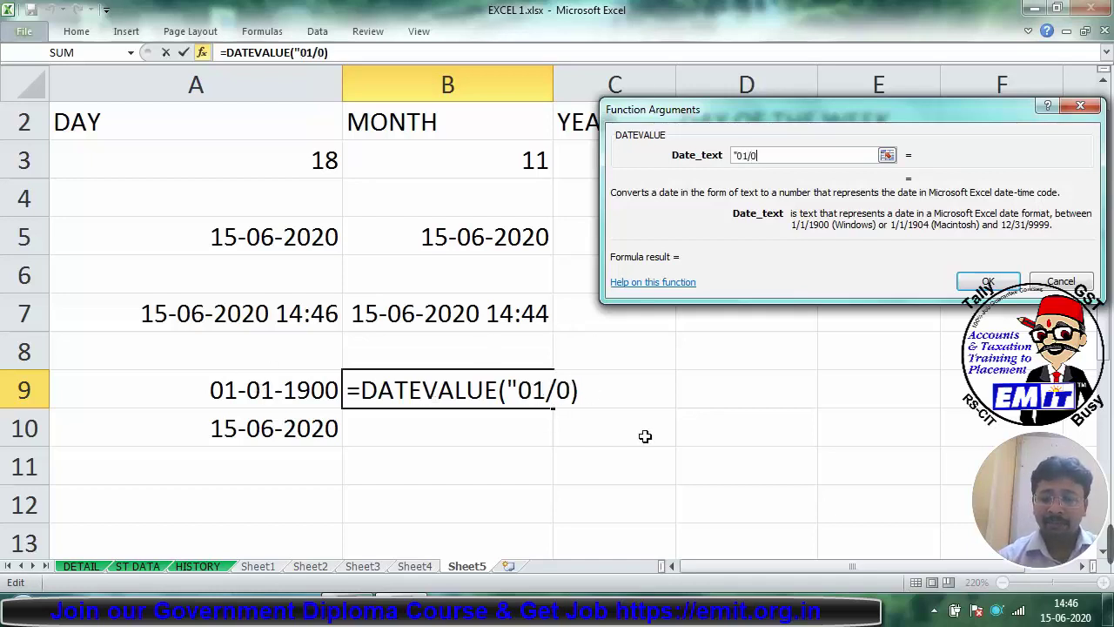
pyautogui.write('1/2')
pyautogui.press('BackSpace')
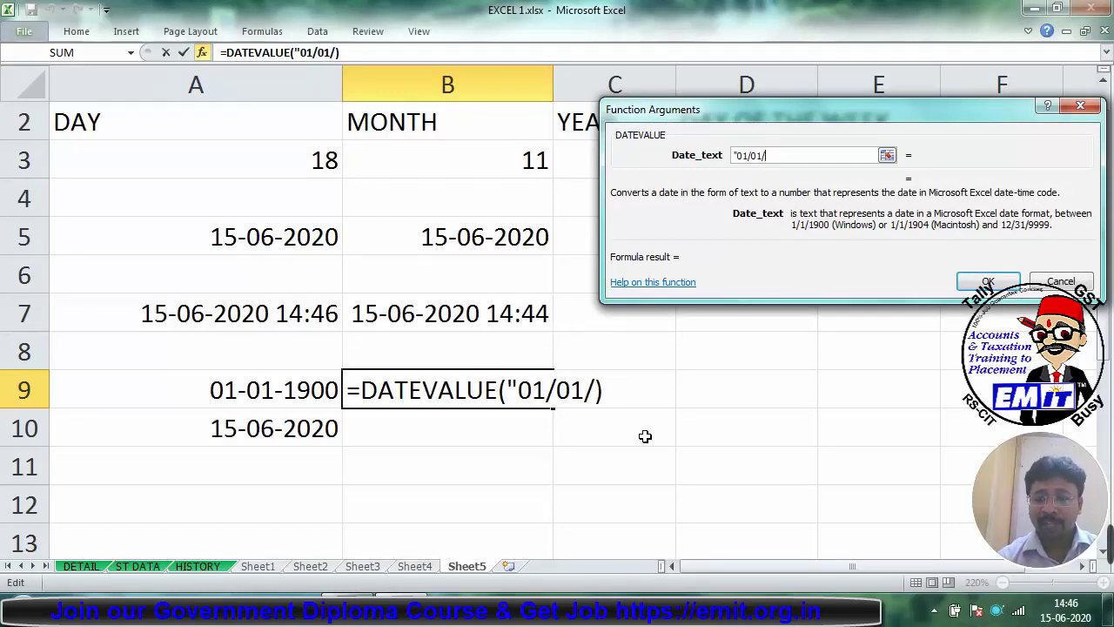
pyautogui.write('1900"')
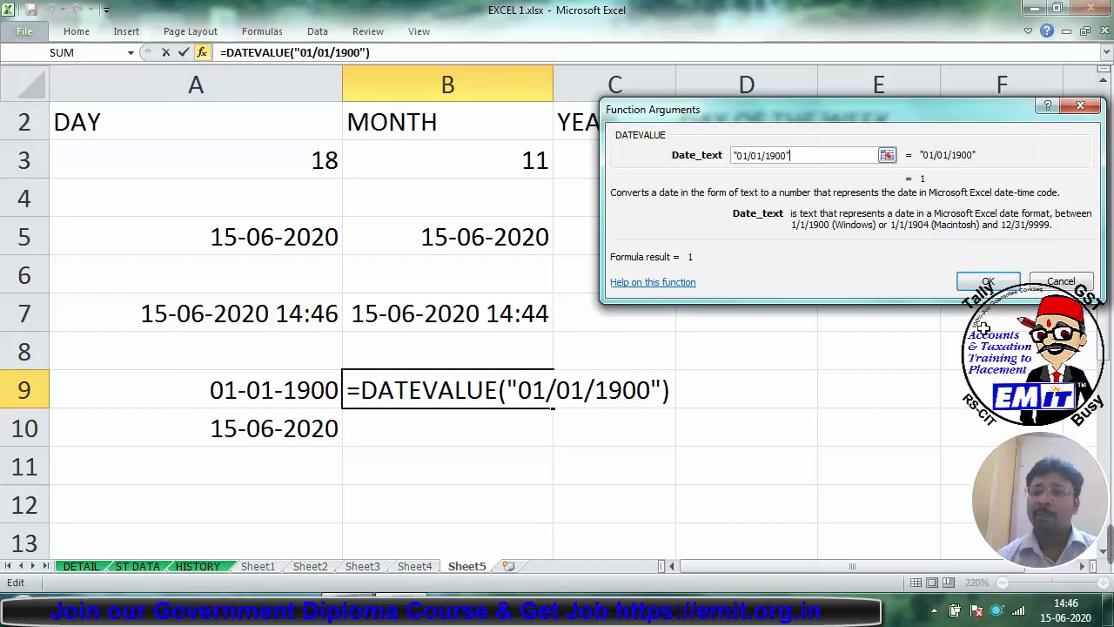
pyautogui.click(988, 281)
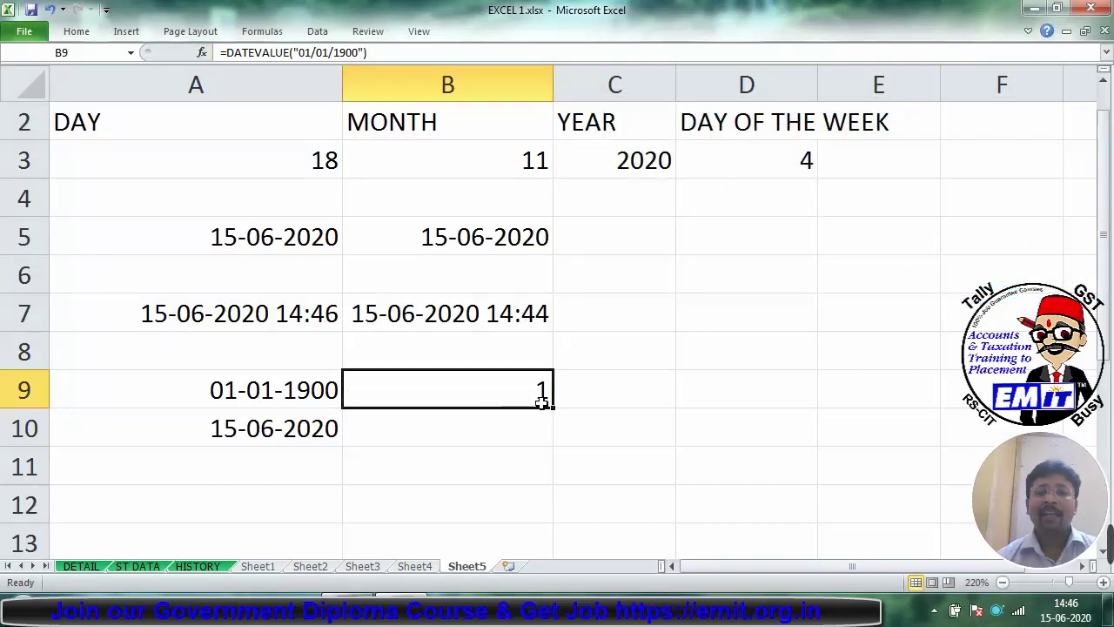
pyautogui.click(505, 429)
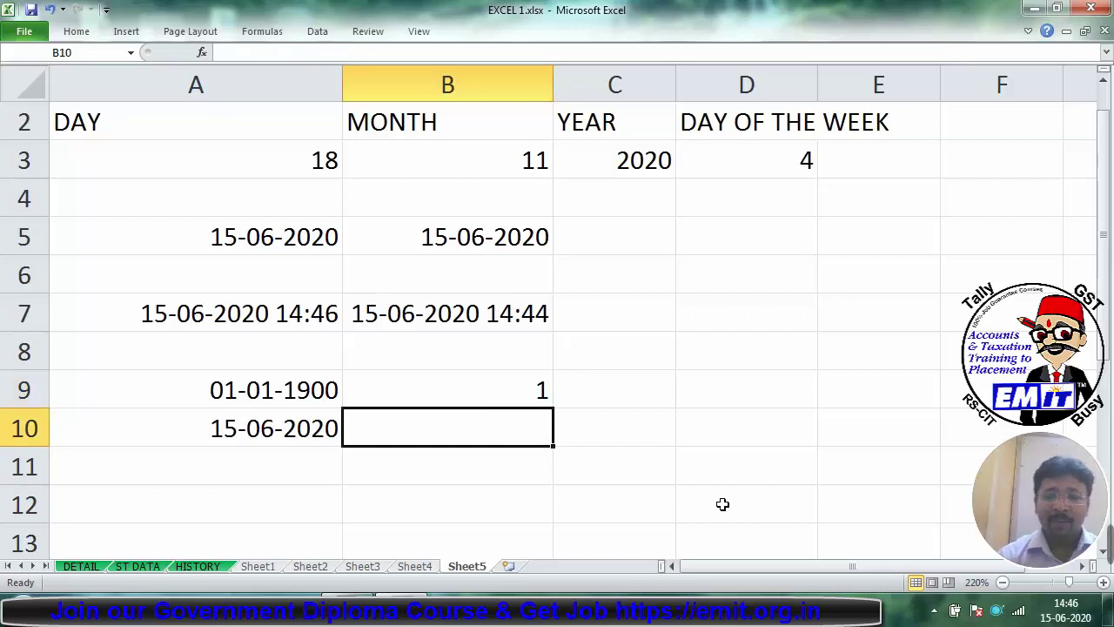
# Step: Abandon the first DATEVALUE attempt and re-enter A10 as text with a leading apostrophe
pyautogui.write('=DATE')
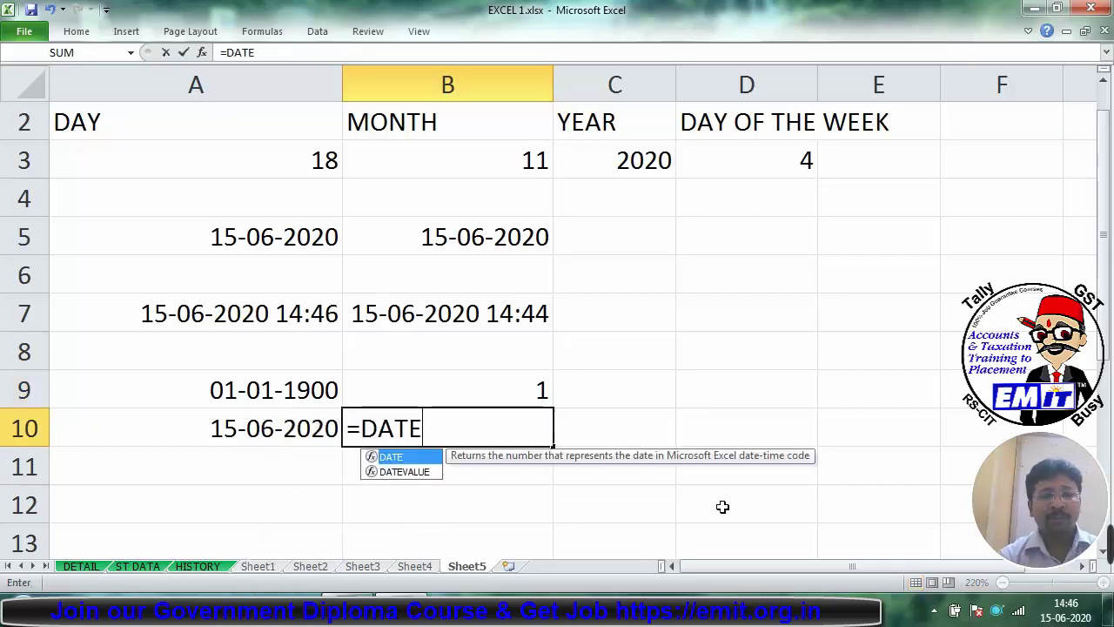
pyautogui.write('VALUE')
pyautogui.hotkey('ctrl', 'a')
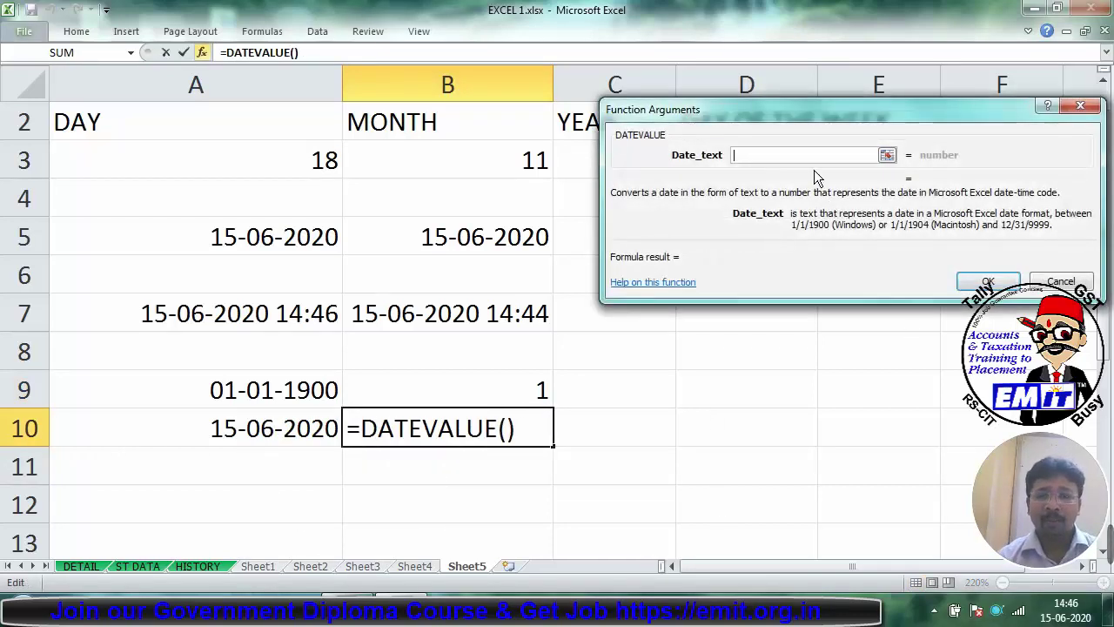
pyautogui.write('"')
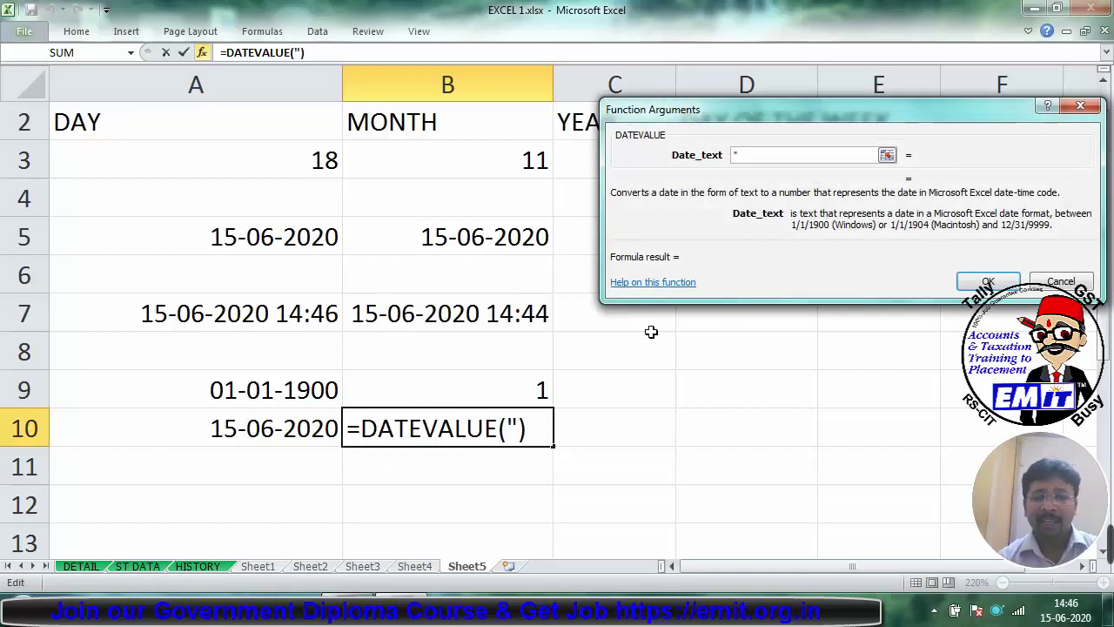
pyautogui.press('Escape')
pyautogui.doubleClick(161, 425)
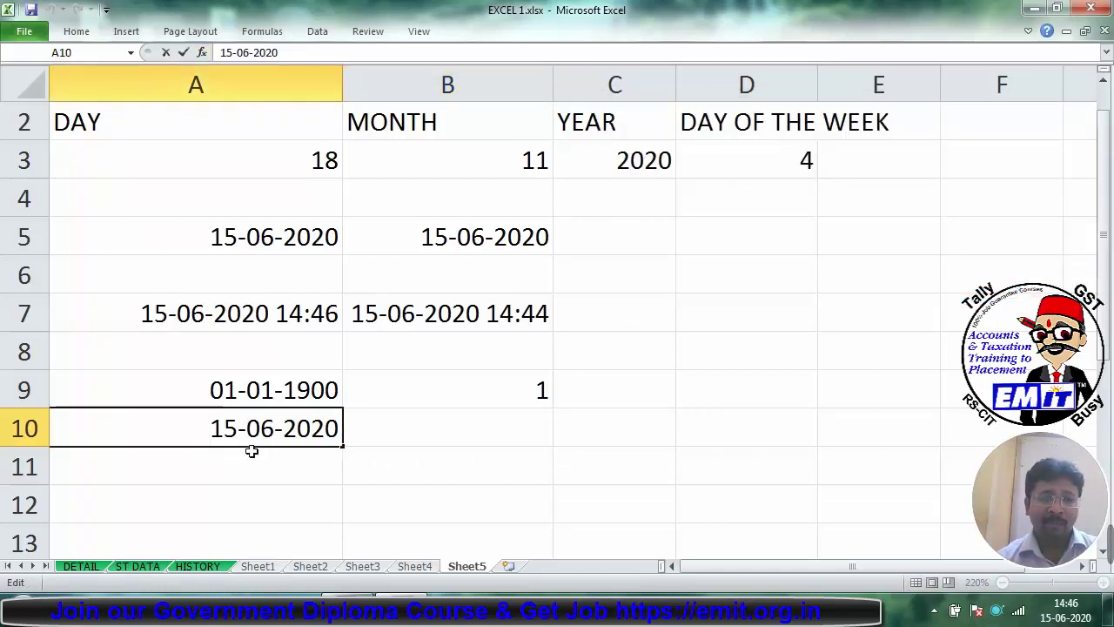
pyautogui.write("'")
pyautogui.press('Return')
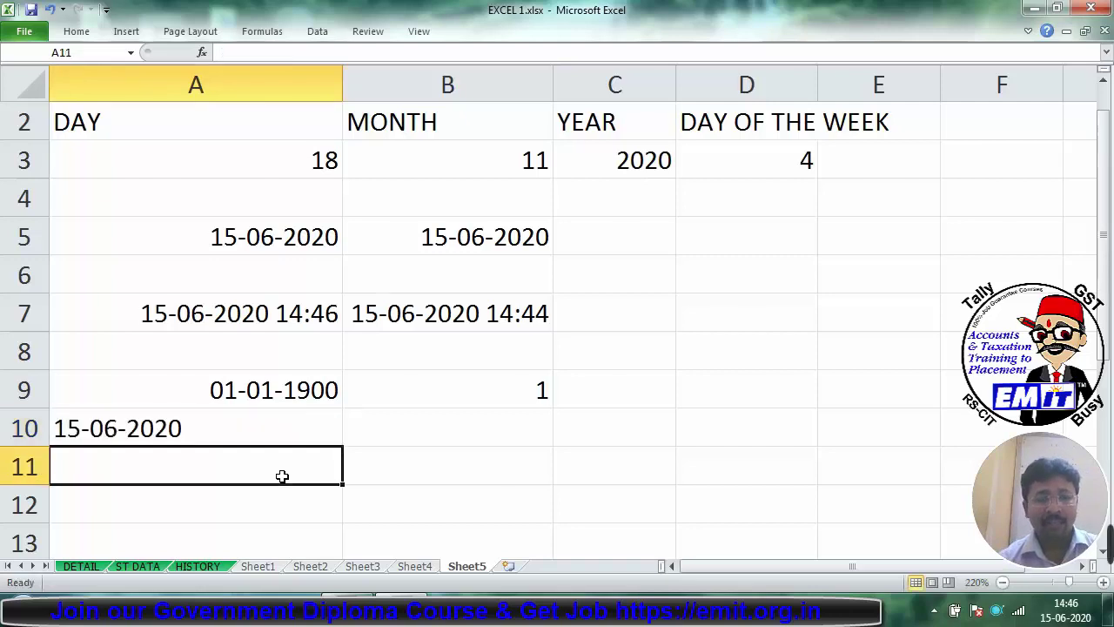
pyautogui.click(187, 430)
# Step: Enter DATEVALUE in B10 with A10 as the date text, returning 43997
pyautogui.click(419, 439)
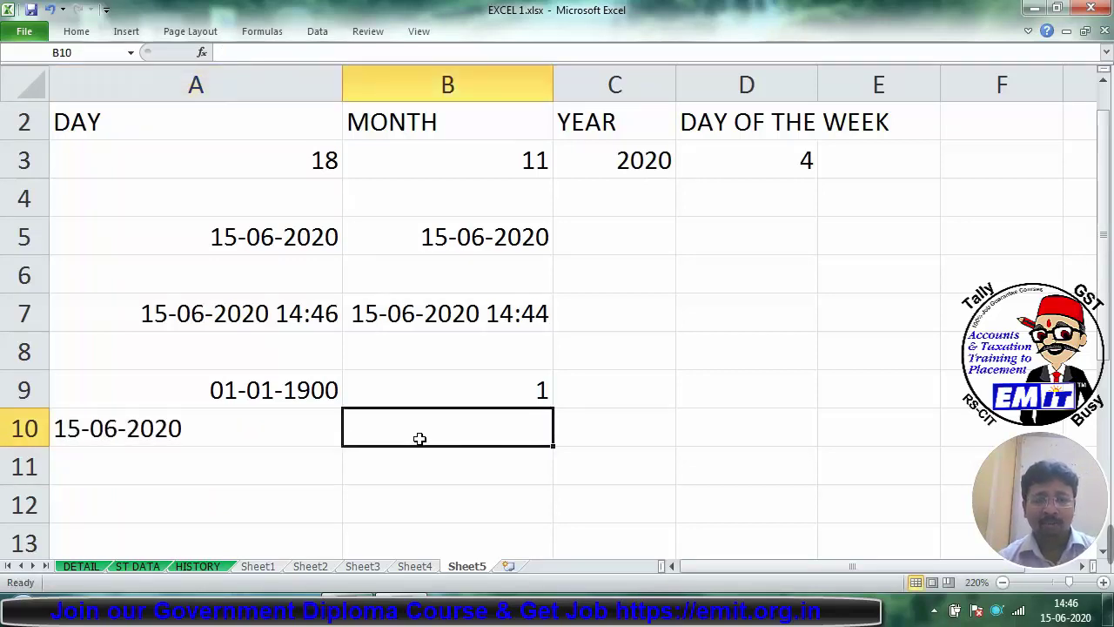
pyautogui.write('=DA')
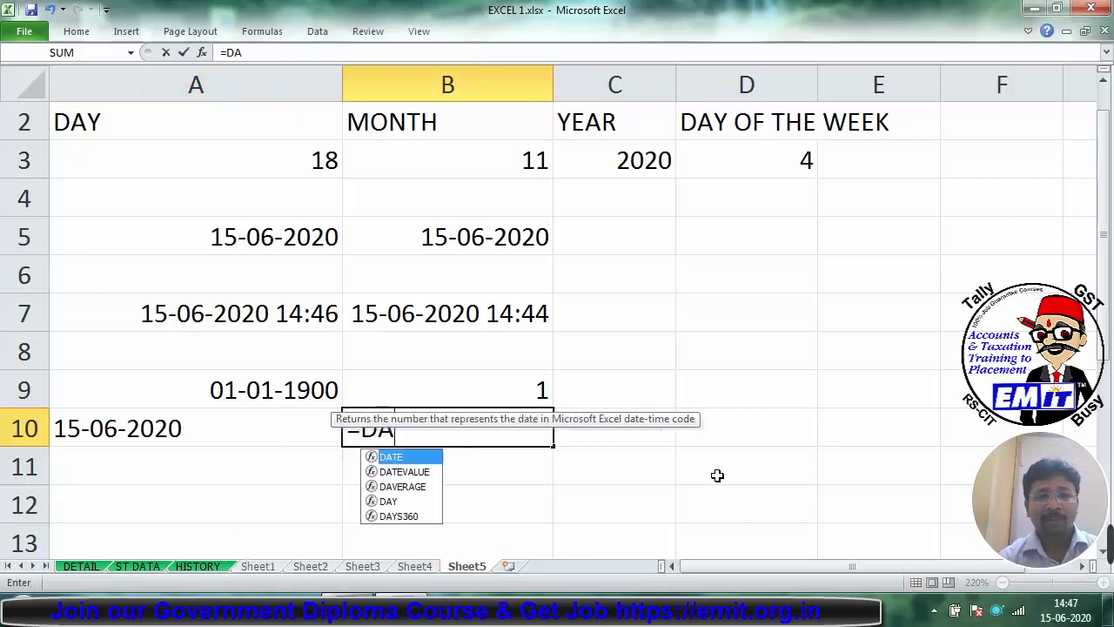
pyautogui.write('TEVALUE')
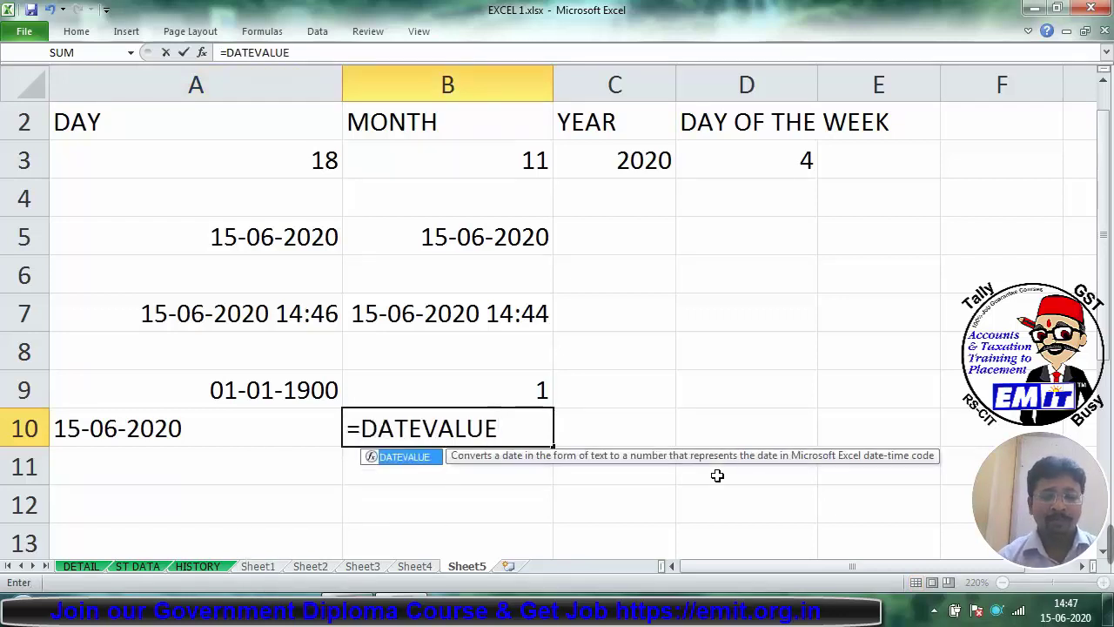
pyautogui.hotkey('ctrl', 'a')
pyautogui.click(174, 431)
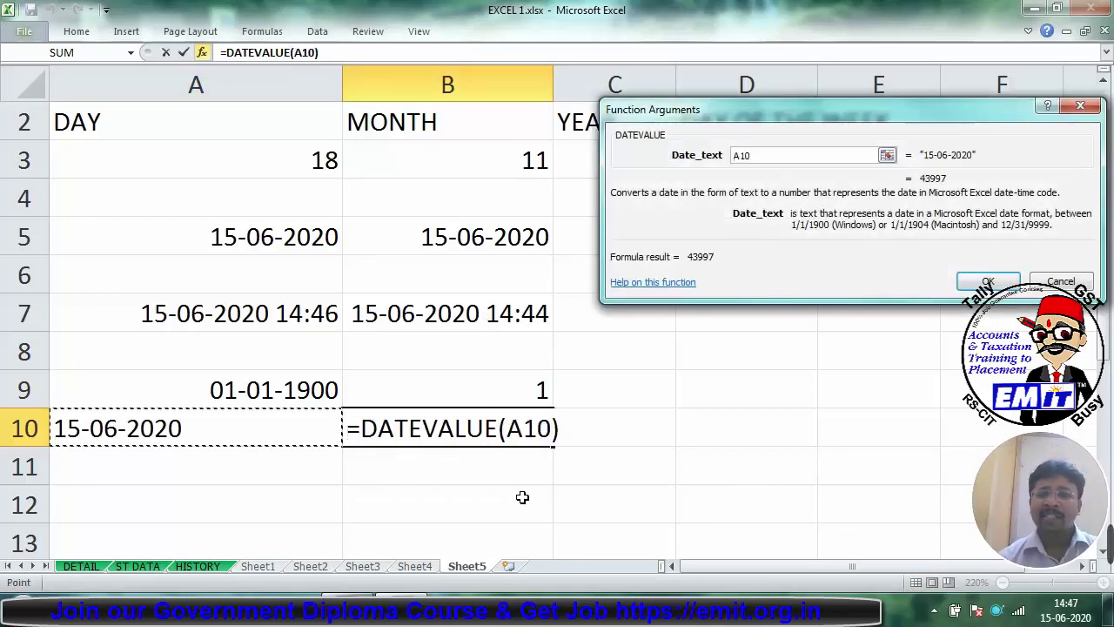
pyautogui.press('Return')
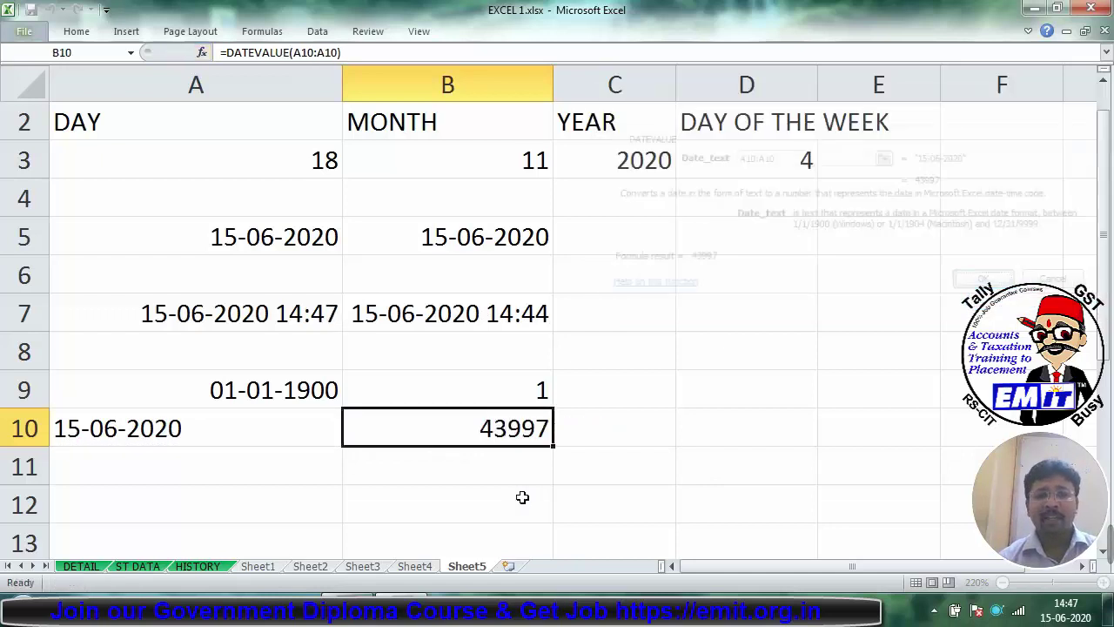
# Step: Simplify B10's reference from A10:A10 to A10, giving =DATEVALUE(A10)
pyautogui.click(237, 445)
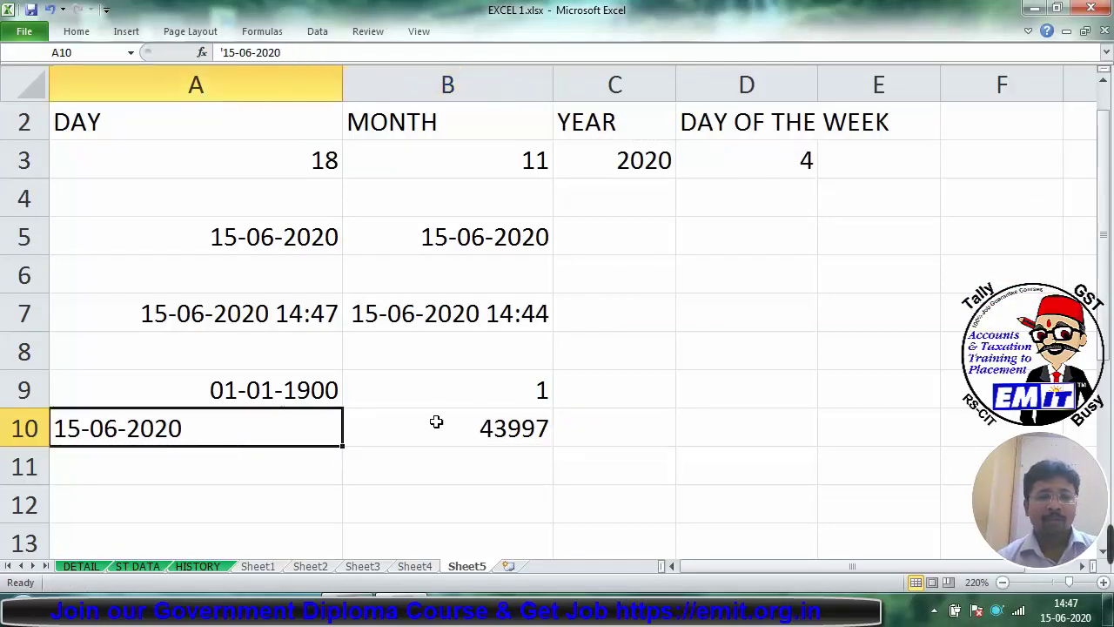
pyautogui.click(437, 427)
pyautogui.press('F2')
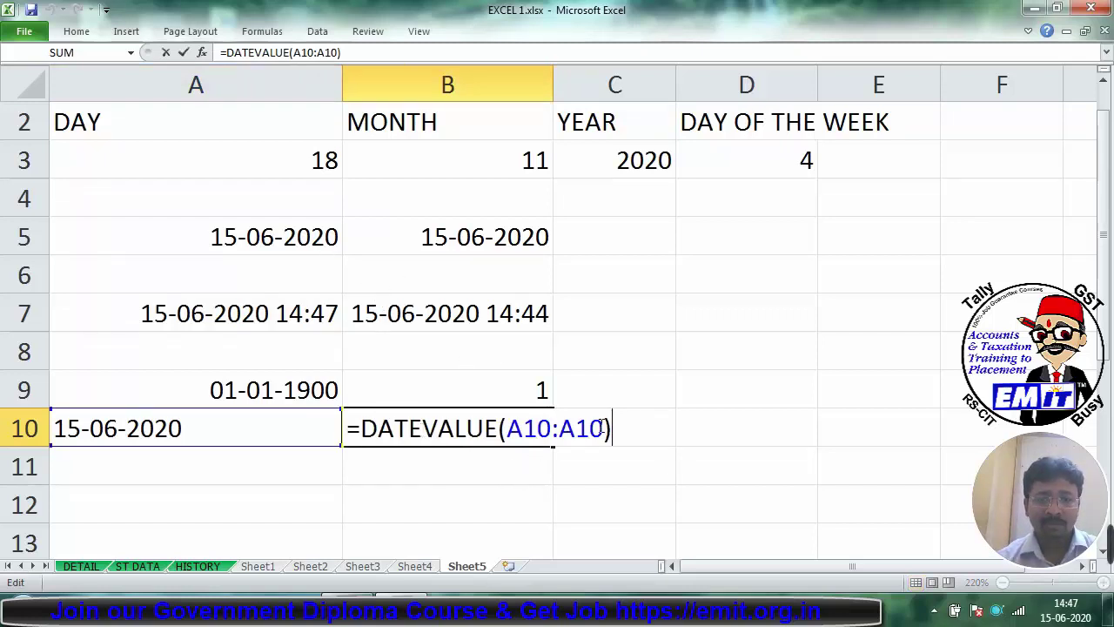
pyautogui.moveTo(604, 428); pyautogui.dragTo(513, 428)
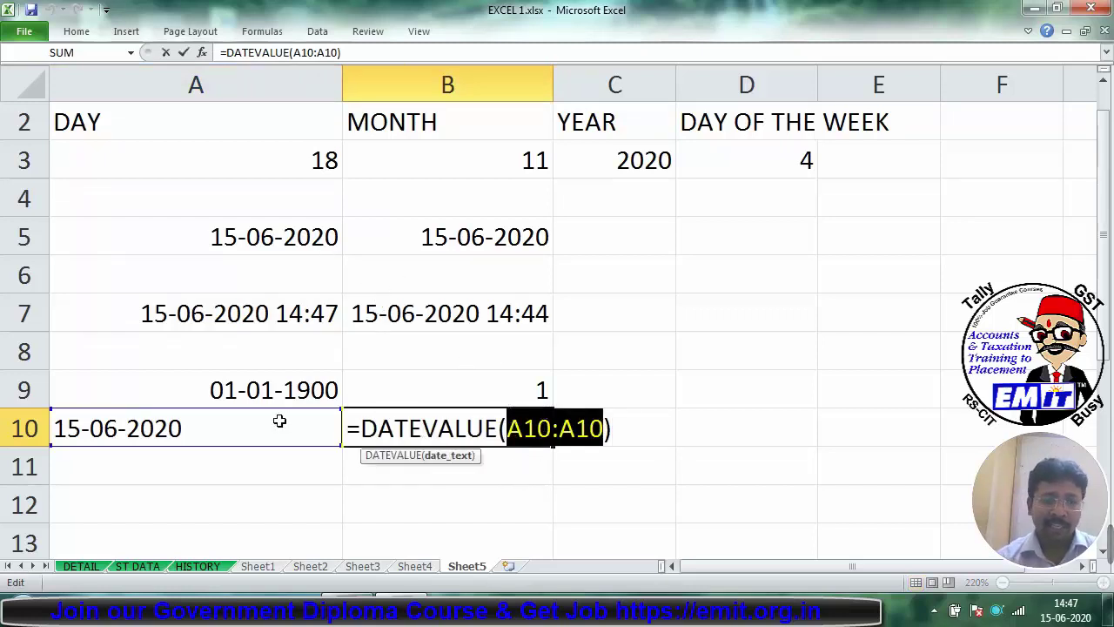
pyautogui.press('Return')
pyautogui.click(520, 439)
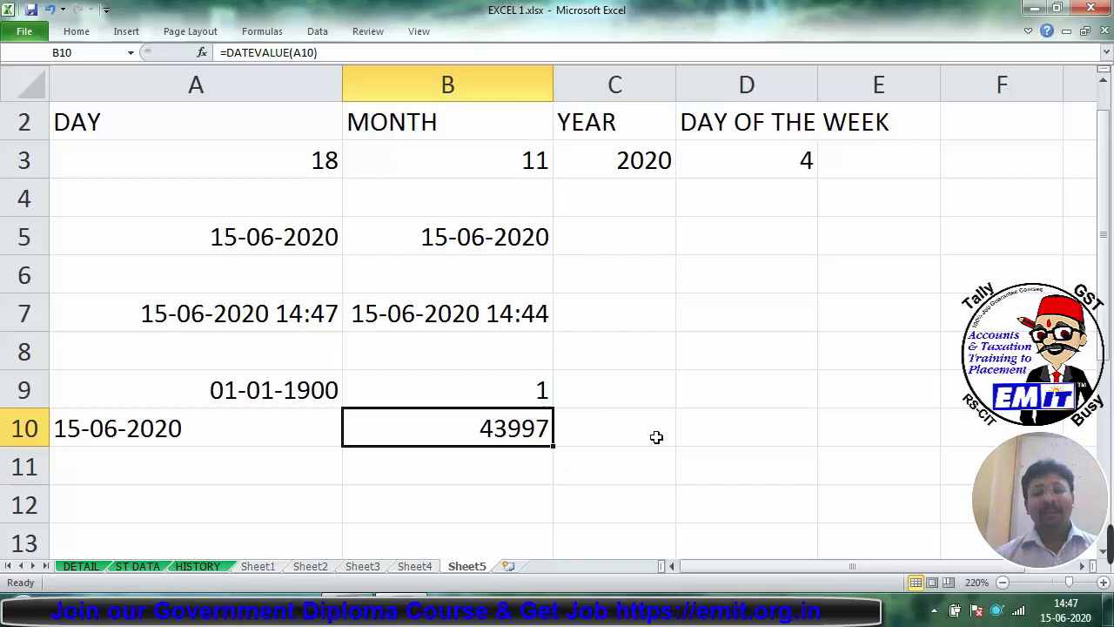
pyautogui.click(708, 405)
# Step: Type the dates 1-1-1900 in D9 and 15-06-2020 in D10
pyautogui.write('1-')
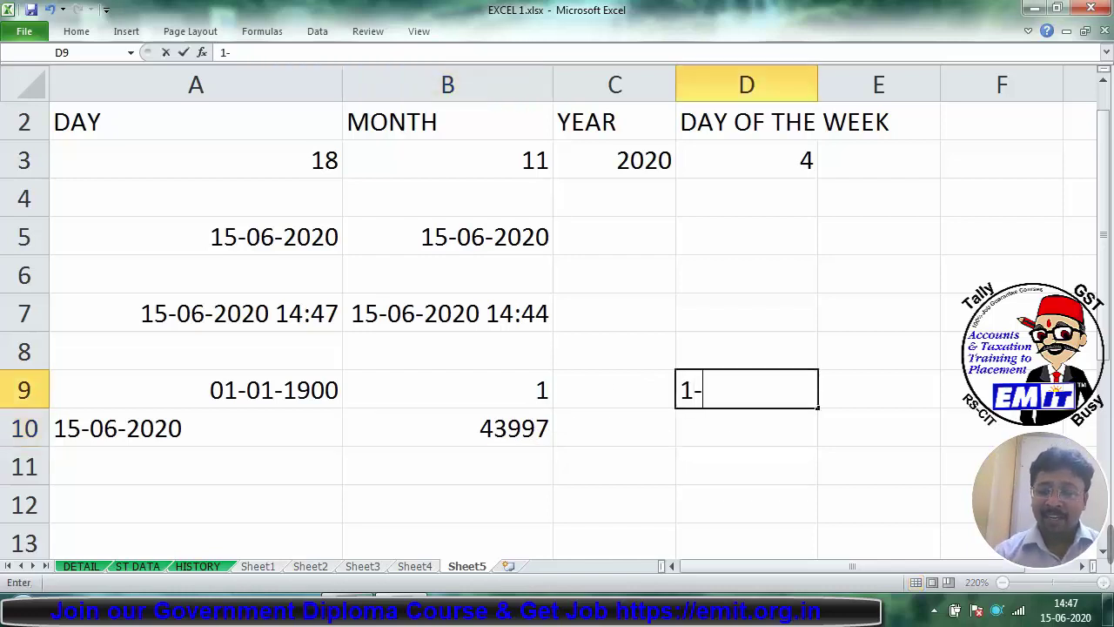
pyautogui.write('01-1900')
pyautogui.press('Return')
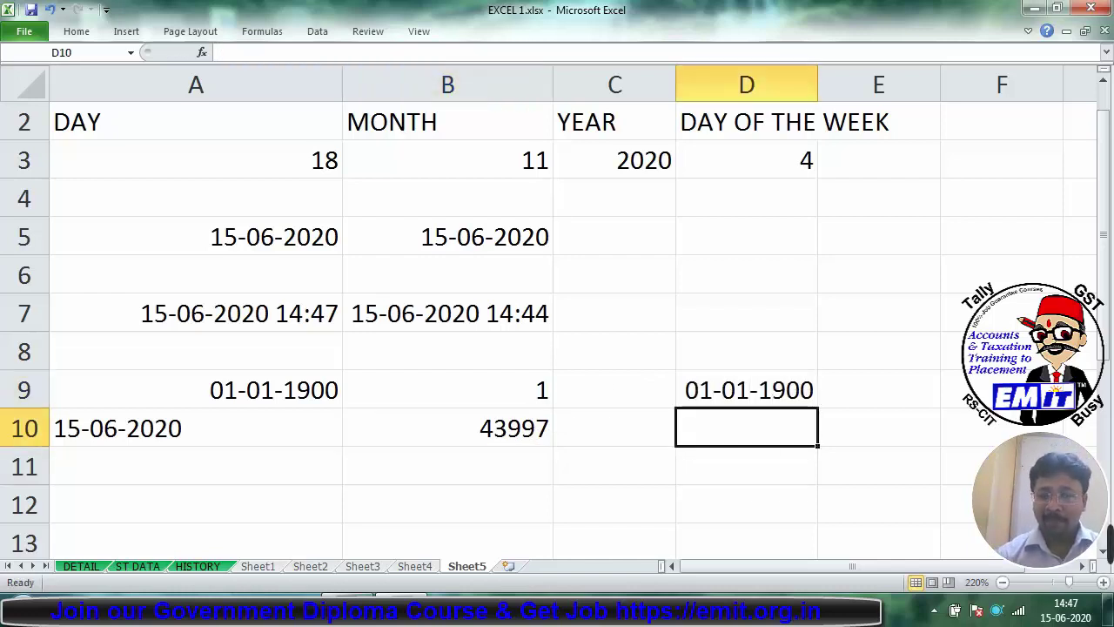
pyautogui.write('15-06-2020')
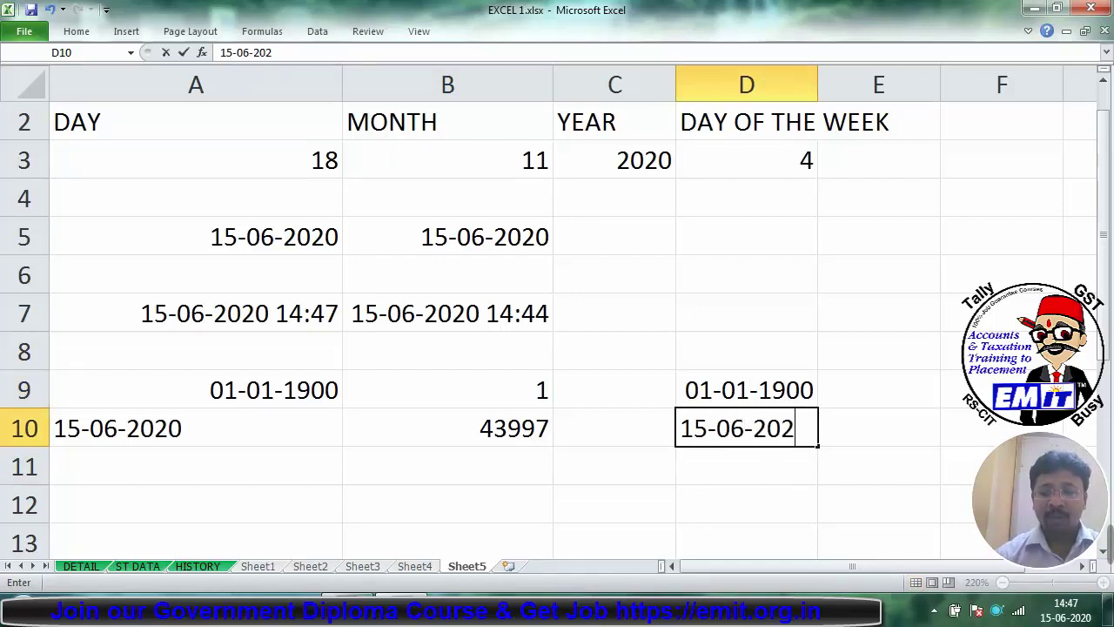
pyautogui.press('Return')
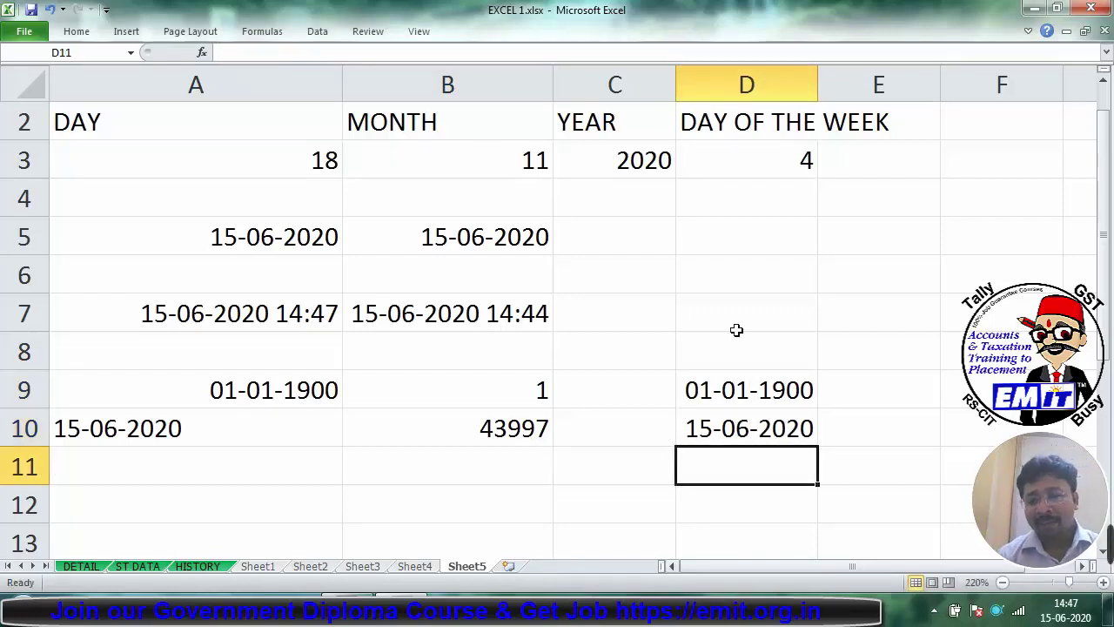
# Step: Format D9:D10 as General to show serials 1 and 43997, then back to Short Date
pyautogui.moveTo(746, 389); pyautogui.dragTo(754, 425)
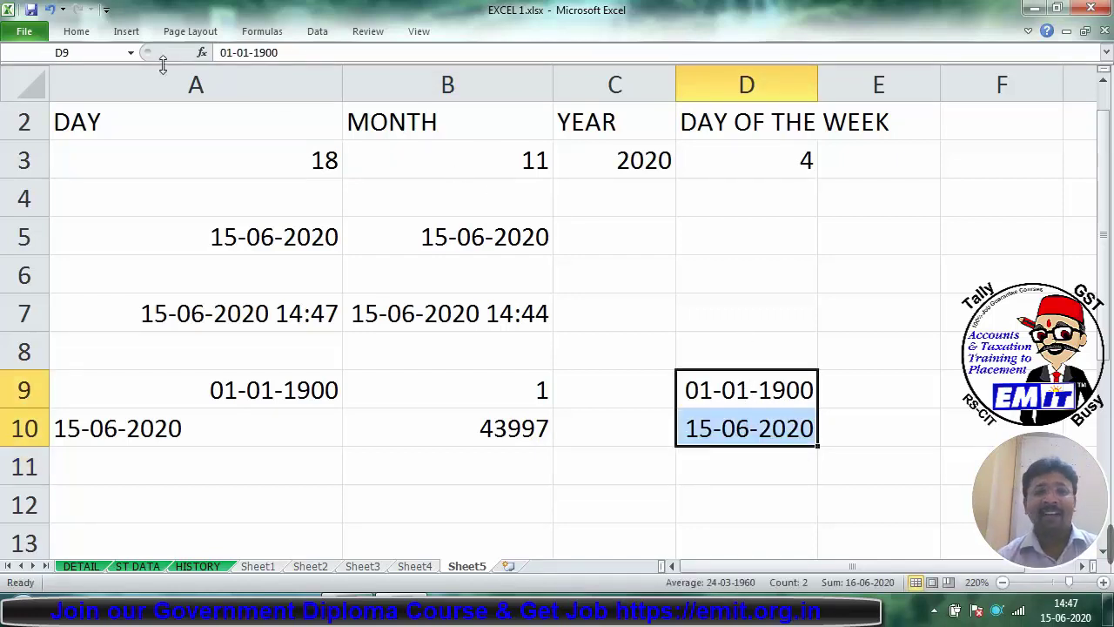
pyautogui.click(76, 31)
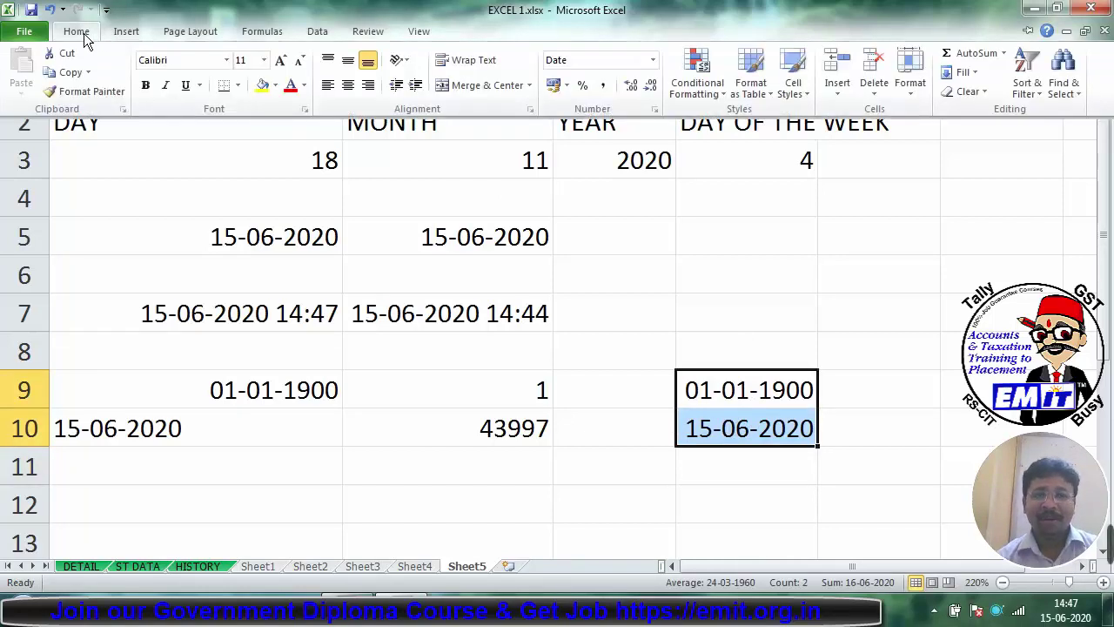
pyautogui.click(653, 60)
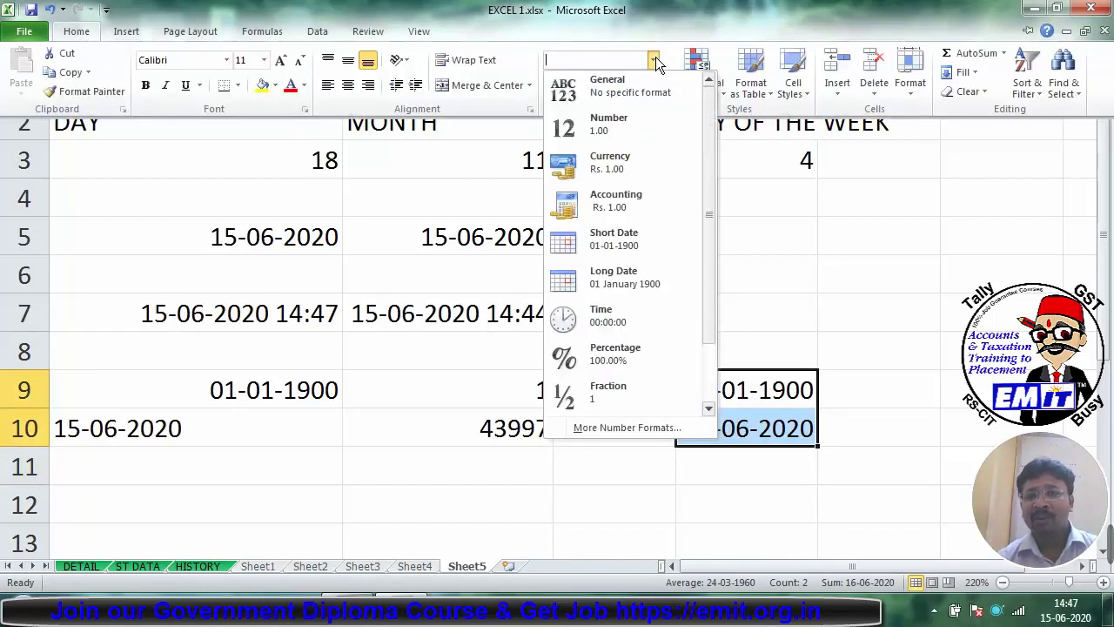
pyautogui.click(625, 101)
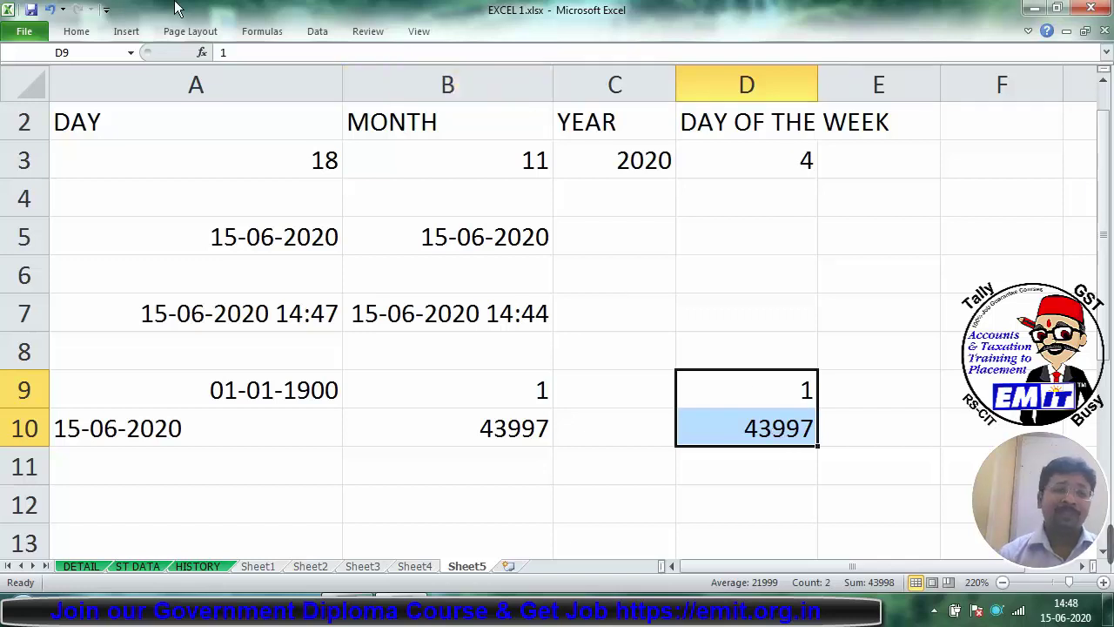
pyautogui.click(71, 35)
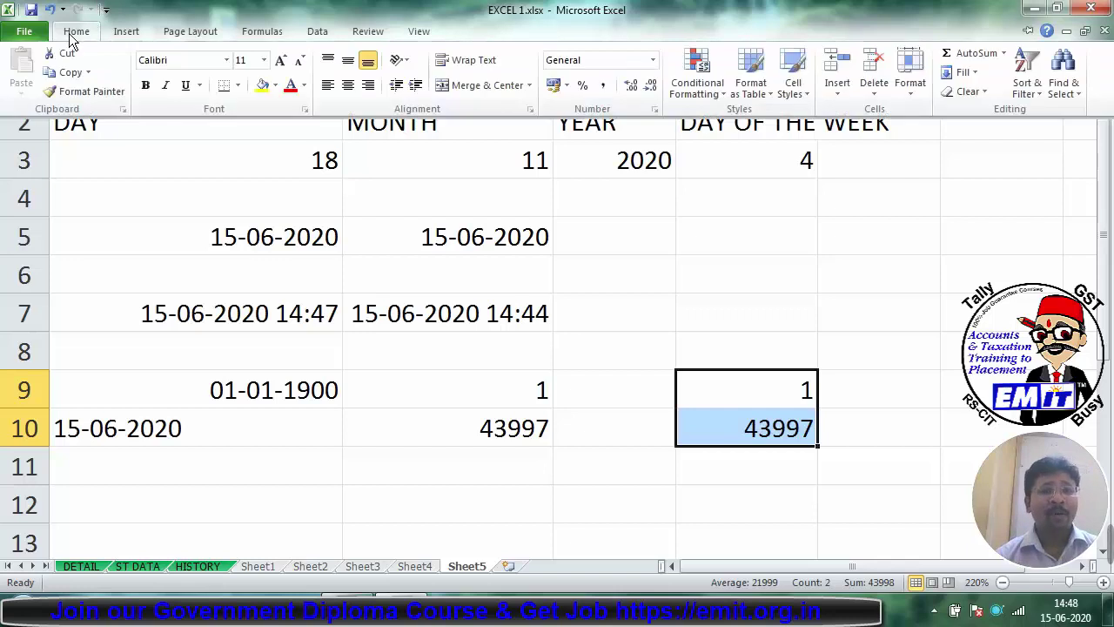
pyautogui.click(653, 59)
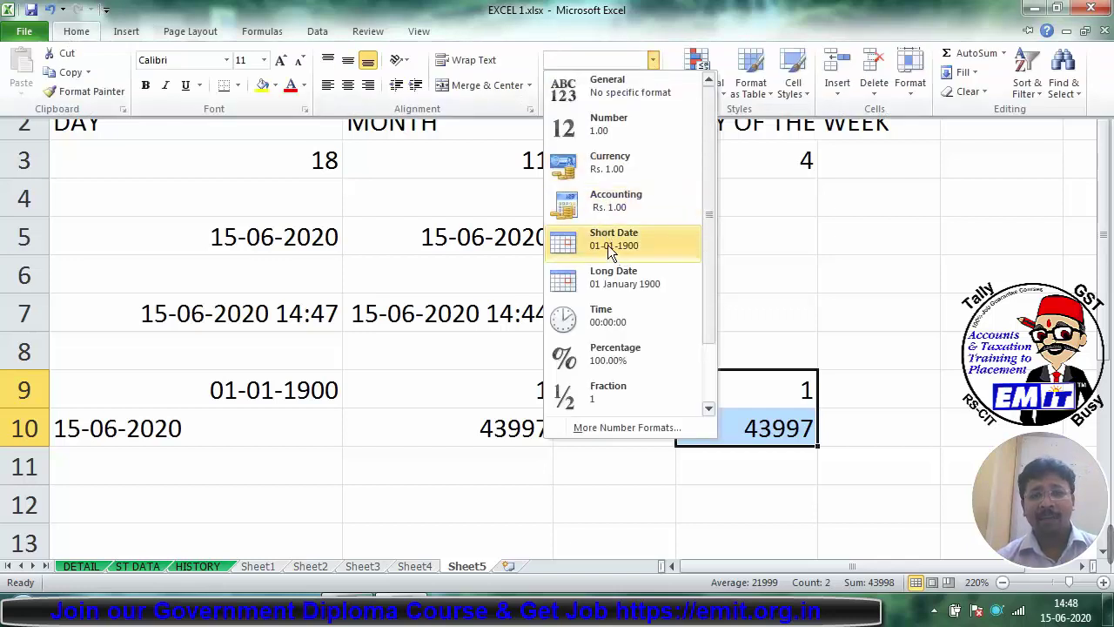
pyautogui.click(607, 245)
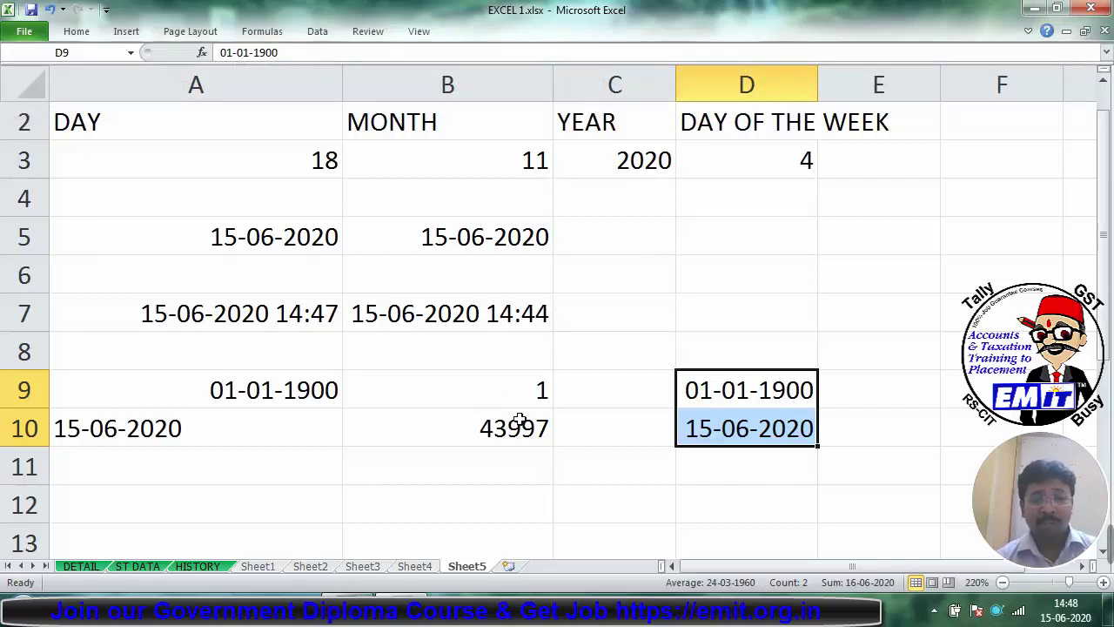
pyautogui.click(486, 385)
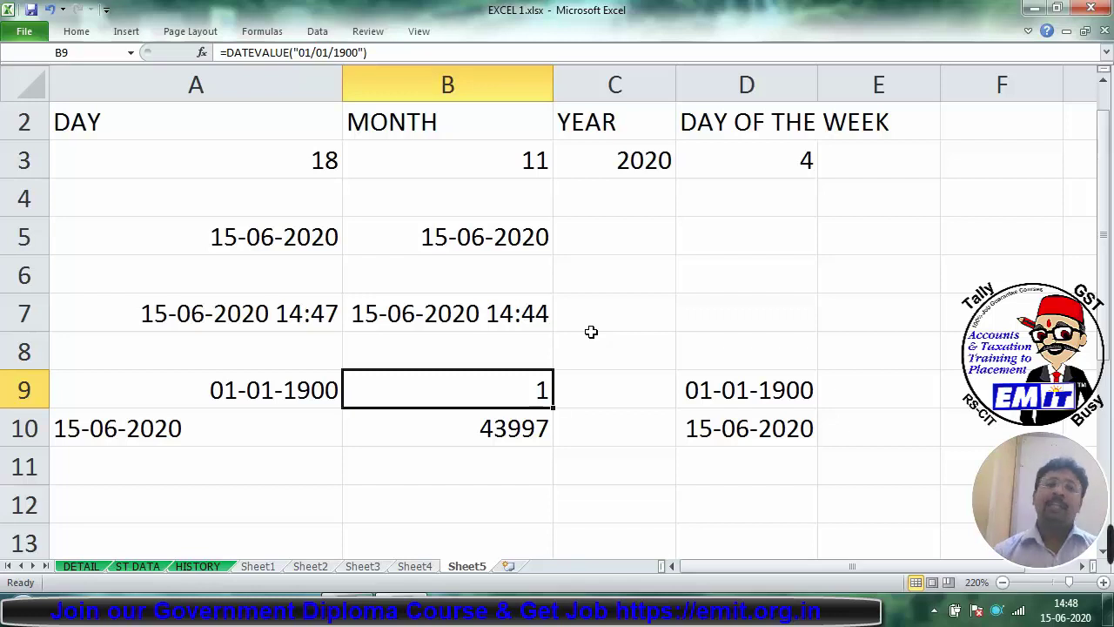
pyautogui.press('Down')
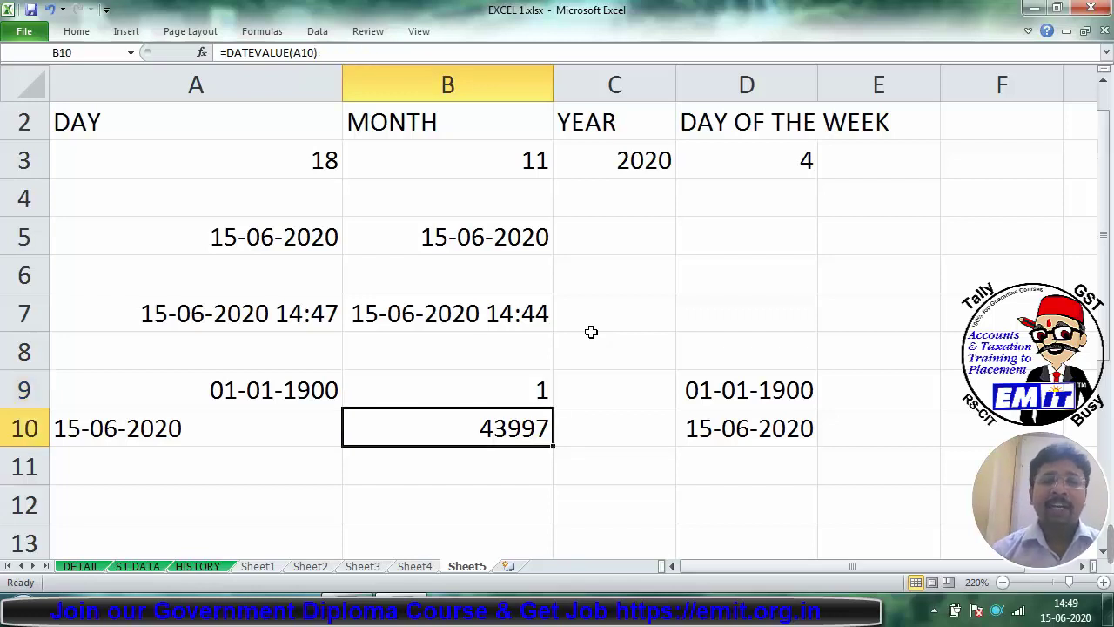
pyautogui.press('Up')
pyautogui.click(692, 435)
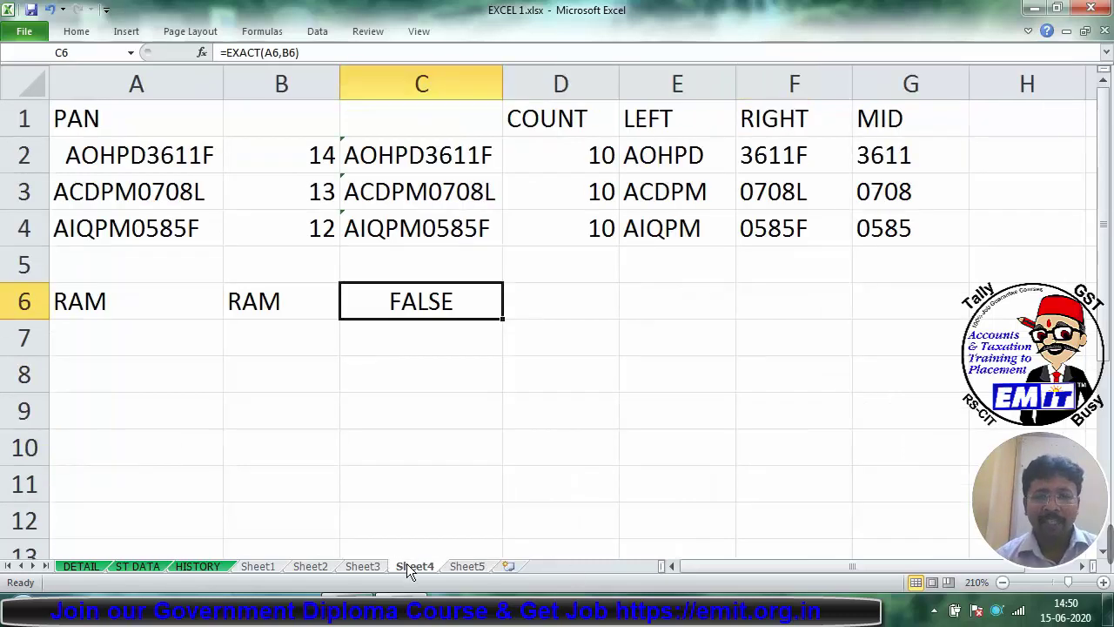
# Step: Return to Sheet5, then move on to the DETAIL sheet tab
pyautogui.click(453, 566)
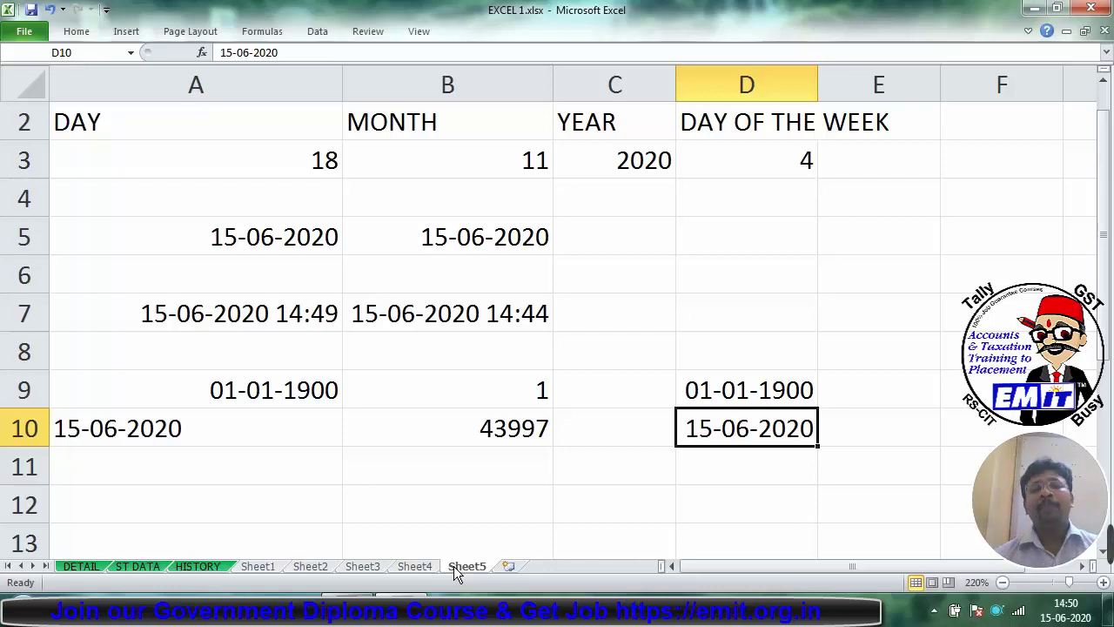
pyautogui.click(88, 567)
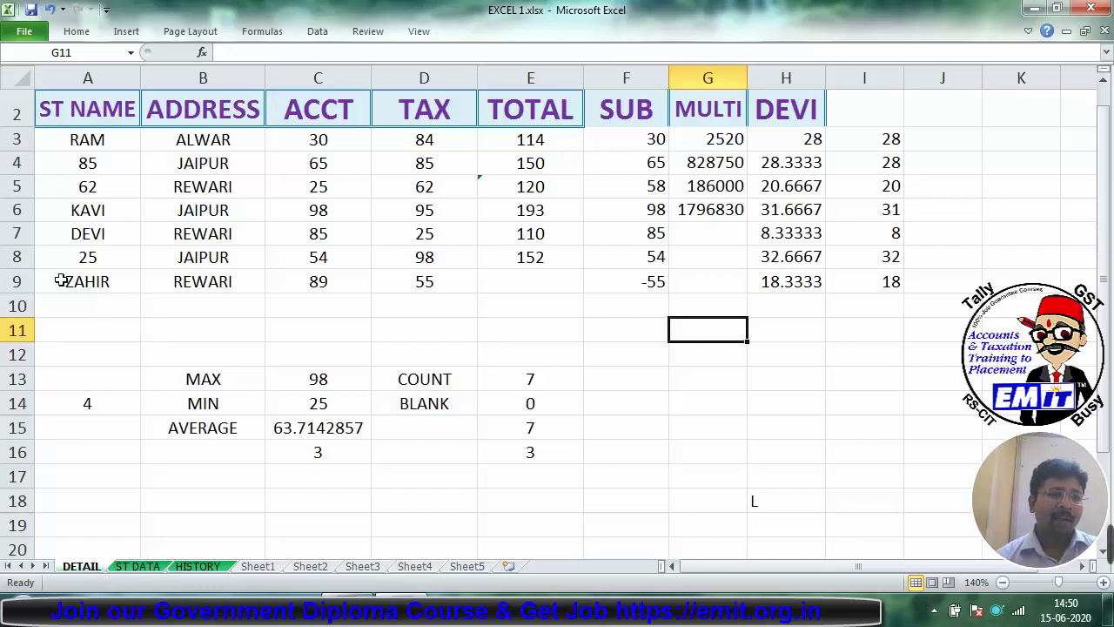
# Step: Copy the DETAIL sheet to the end of the workbook as DETAIL (2)
pyautogui.rightClick(84, 566)
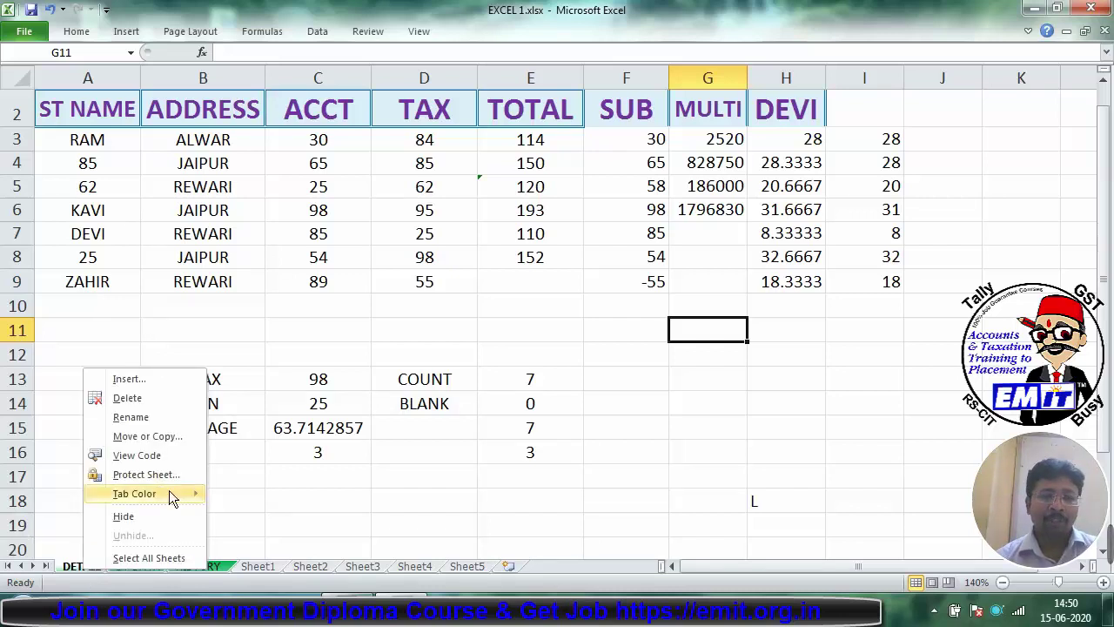
pyautogui.click(155, 435)
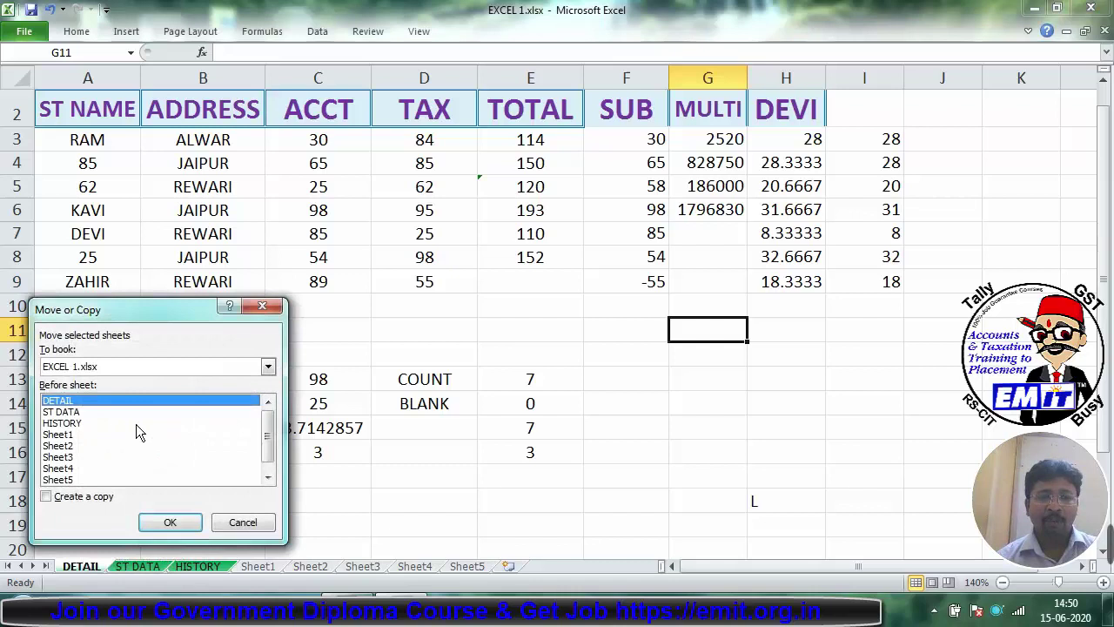
pyautogui.click(91, 497)
pyautogui.moveTo(267, 444); pyautogui.dragTo(267, 453)
pyautogui.click(119, 479)
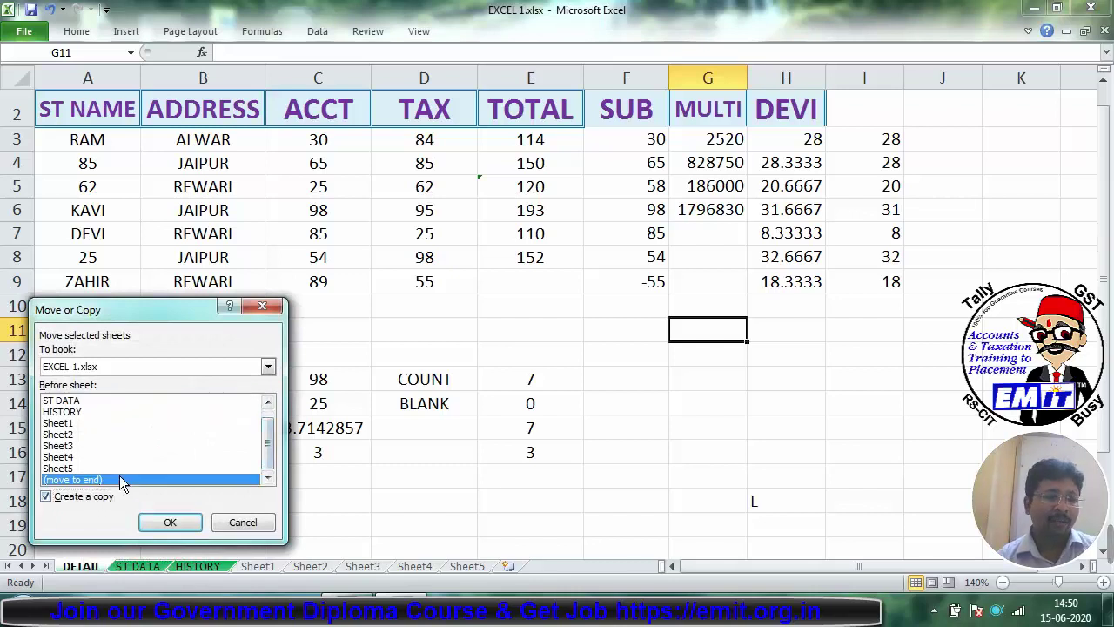
pyautogui.click(169, 522)
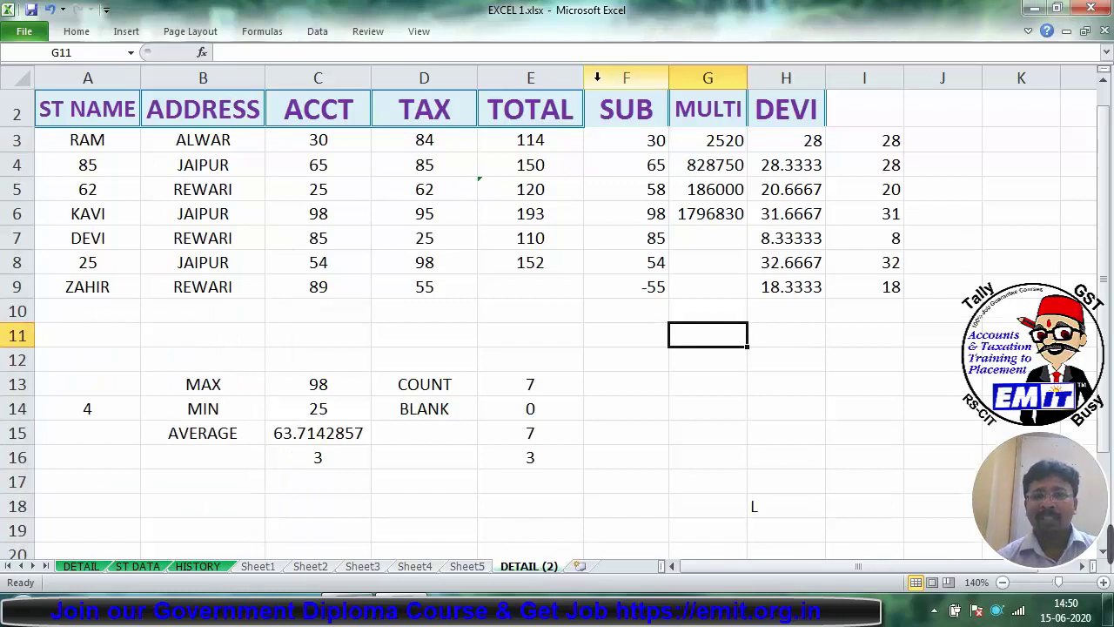
# Step: Delete columns F through I and summary rows 10–18 from the copied sheet
pyautogui.moveTo(594, 77); pyautogui.dragTo(881, 68)
pyautogui.rightClick(882, 74)
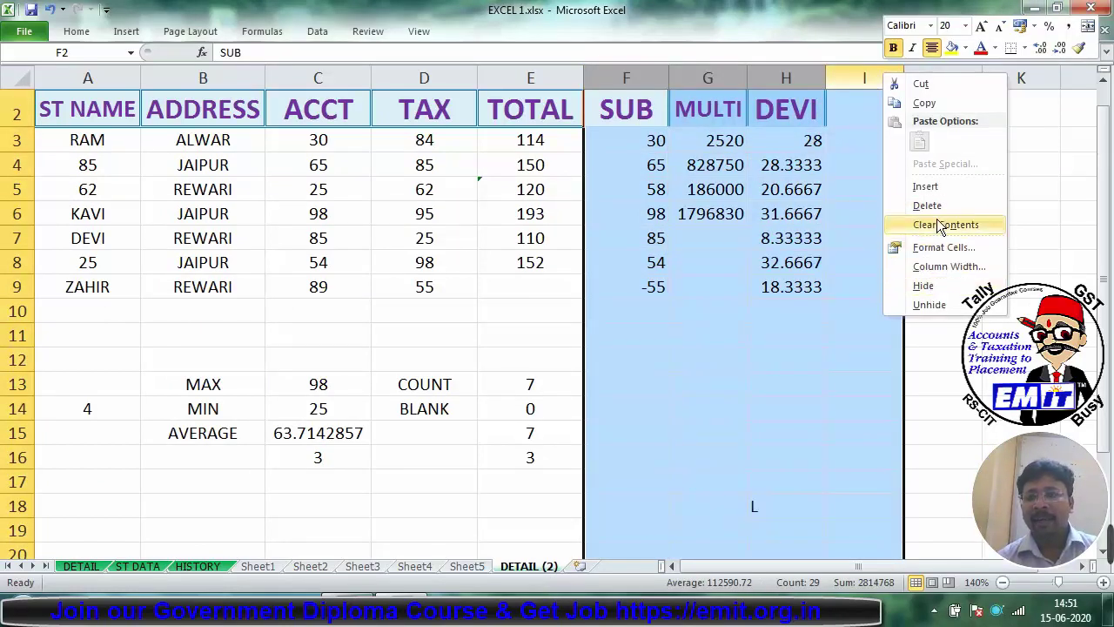
pyautogui.click(927, 205)
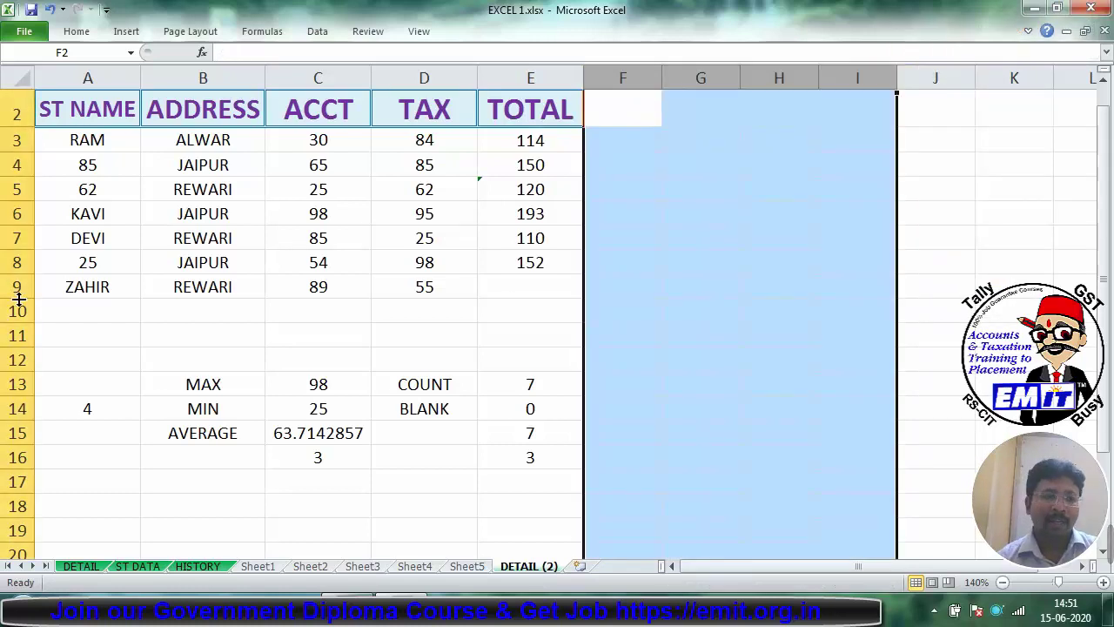
pyautogui.moveTo(18, 311); pyautogui.dragTo(13, 505)
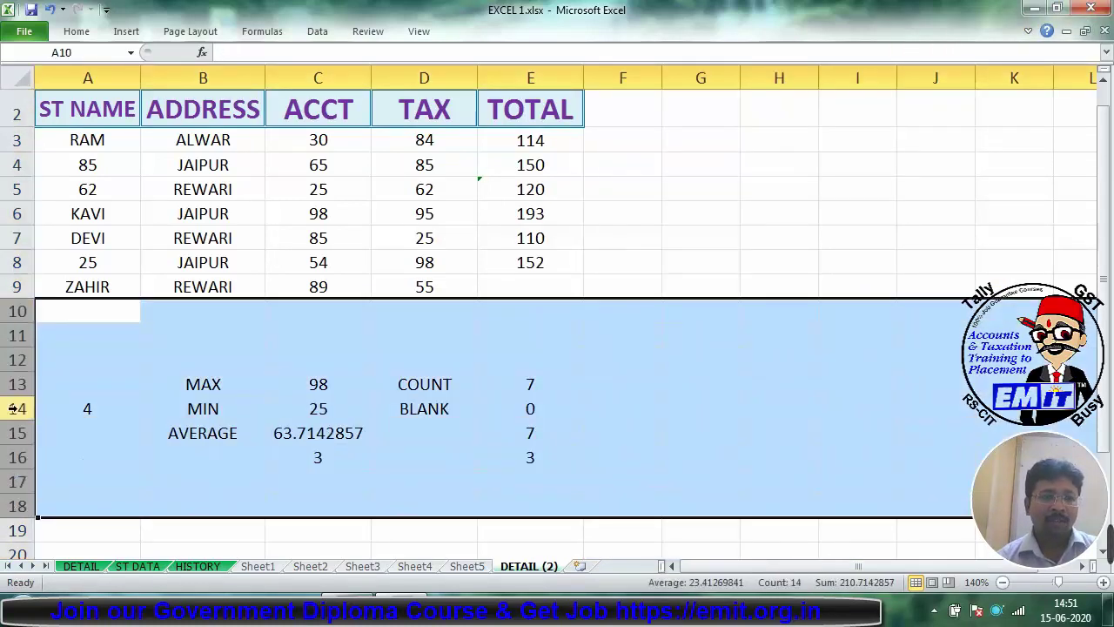
pyautogui.rightClick(18, 407)
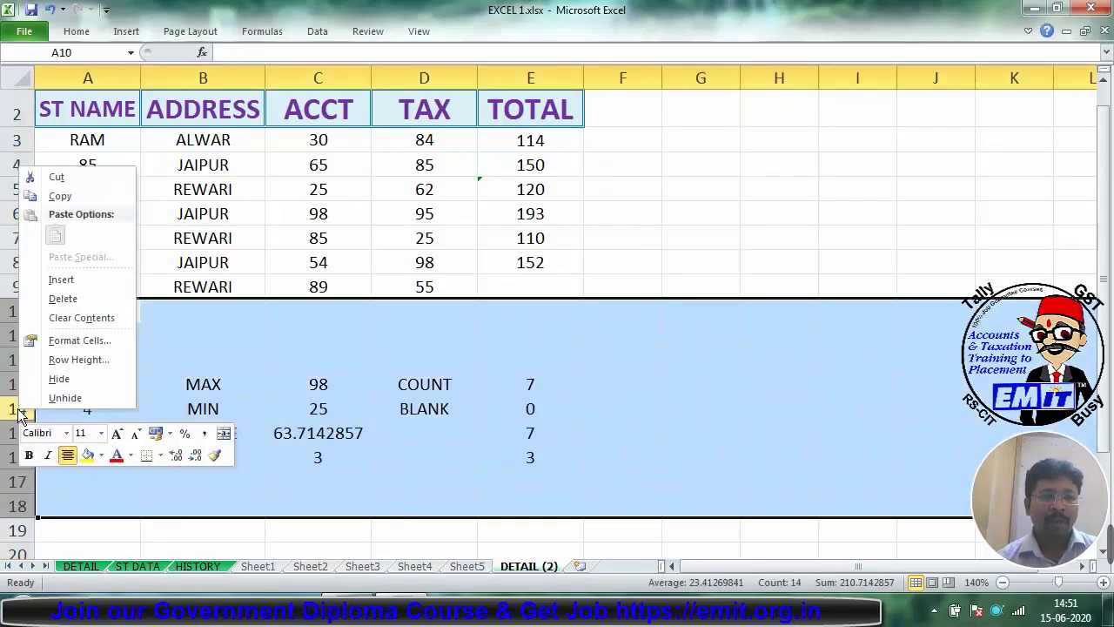
pyautogui.click(80, 300)
pyautogui.click(308, 387)
pyautogui.click(98, 172)
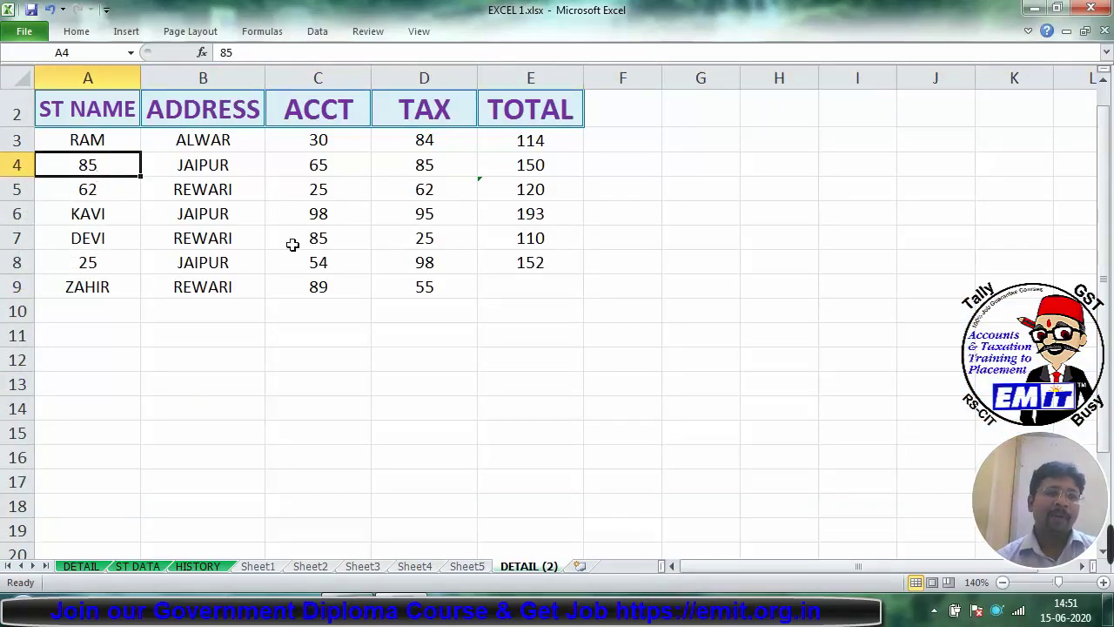
# Step: Enter names SHYAM, RAVI, HARI, AJAY, VIJAY, DEEPAK, CHANDAN and JATIN down column A
pyautogui.write('SHYAM')
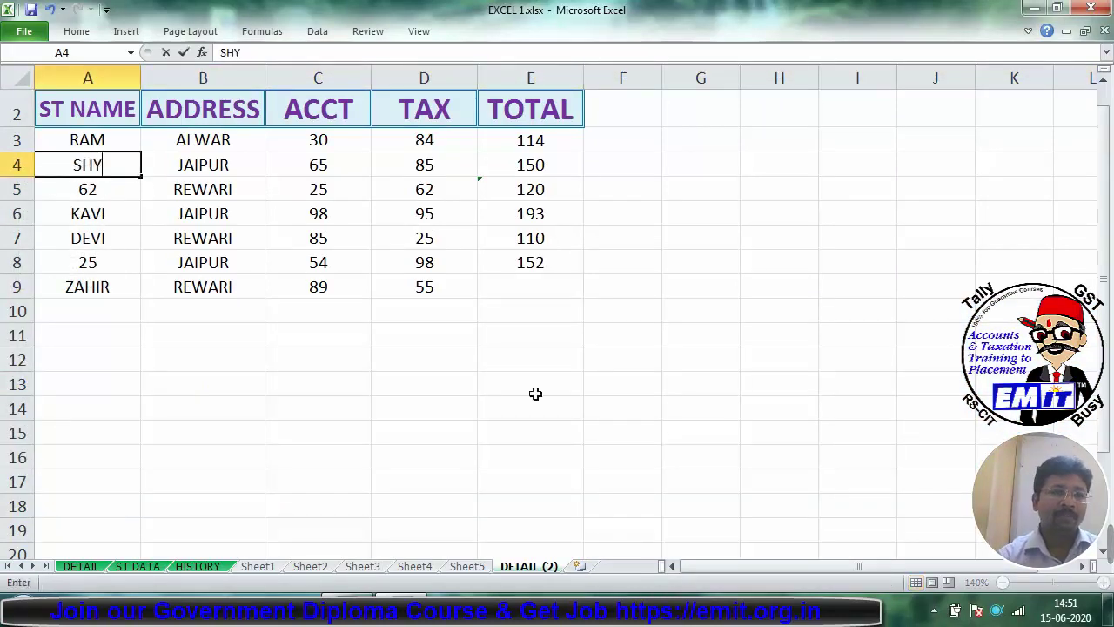
pyautogui.press('Return')
pyautogui.write('RAVI')
pyautogui.press('Return')
pyautogui.press('Return')
pyautogui.press('Return')
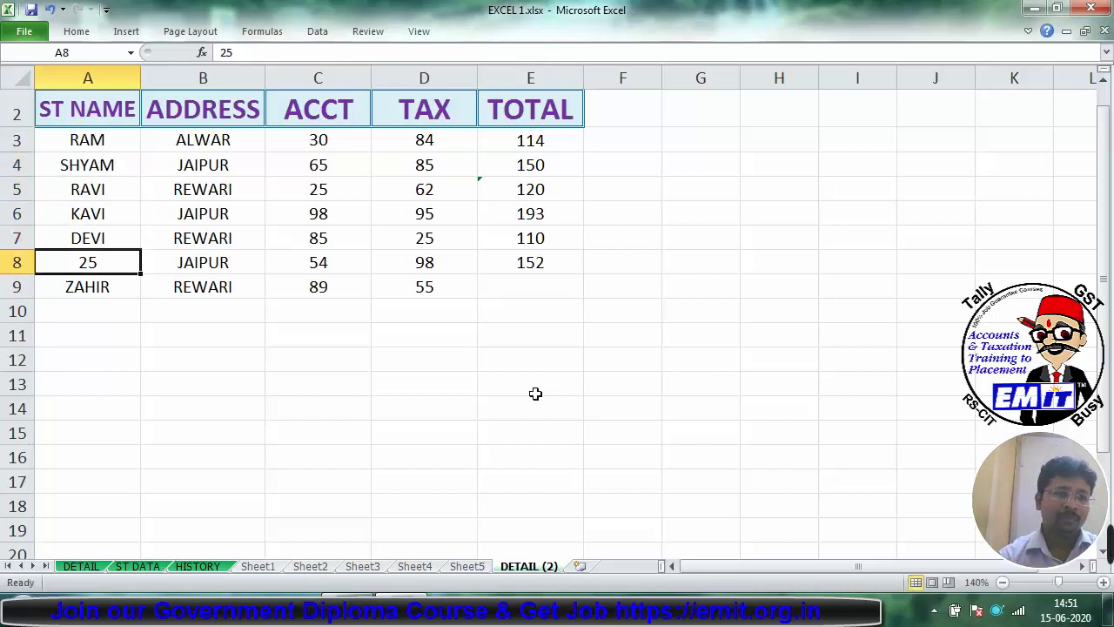
pyautogui.write('HARI')
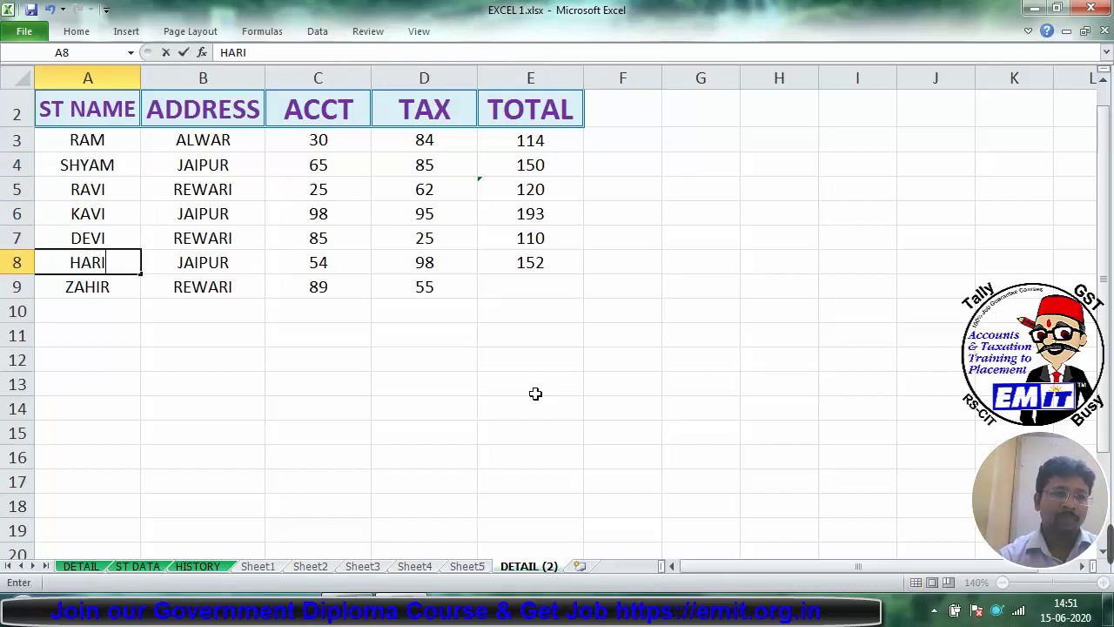
pyautogui.press('Return')
pyautogui.press('Return')
pyautogui.write('AJAY')
pyautogui.press('Return')
pyautogui.write('VI')
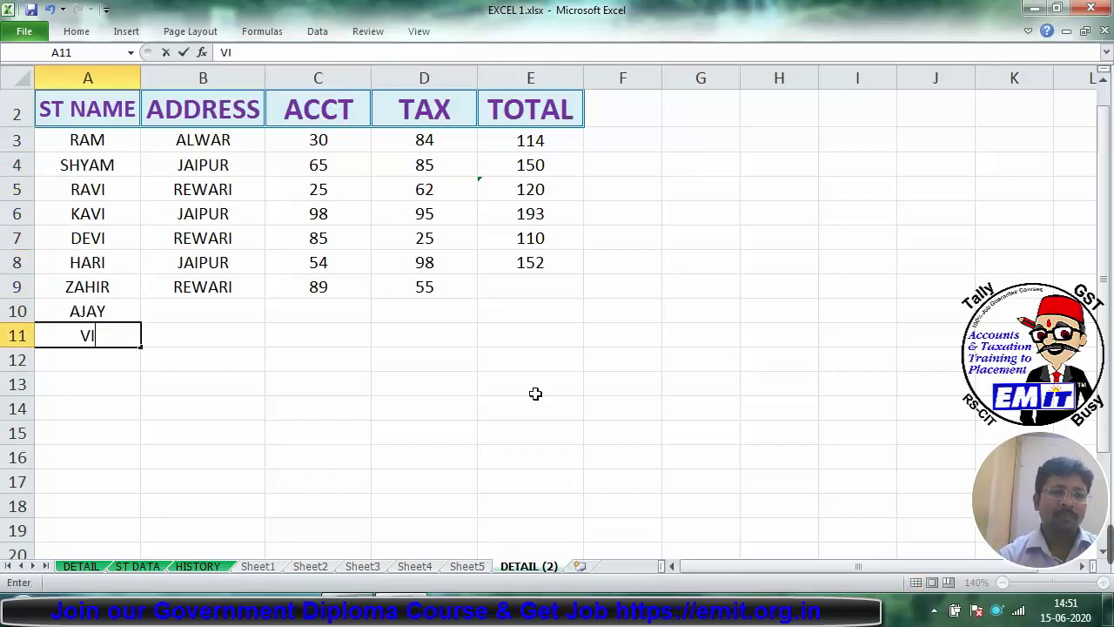
pyautogui.write('JAY')
pyautogui.press('Return')
pyautogui.write('DEEPAK')
pyautogui.press('Return')
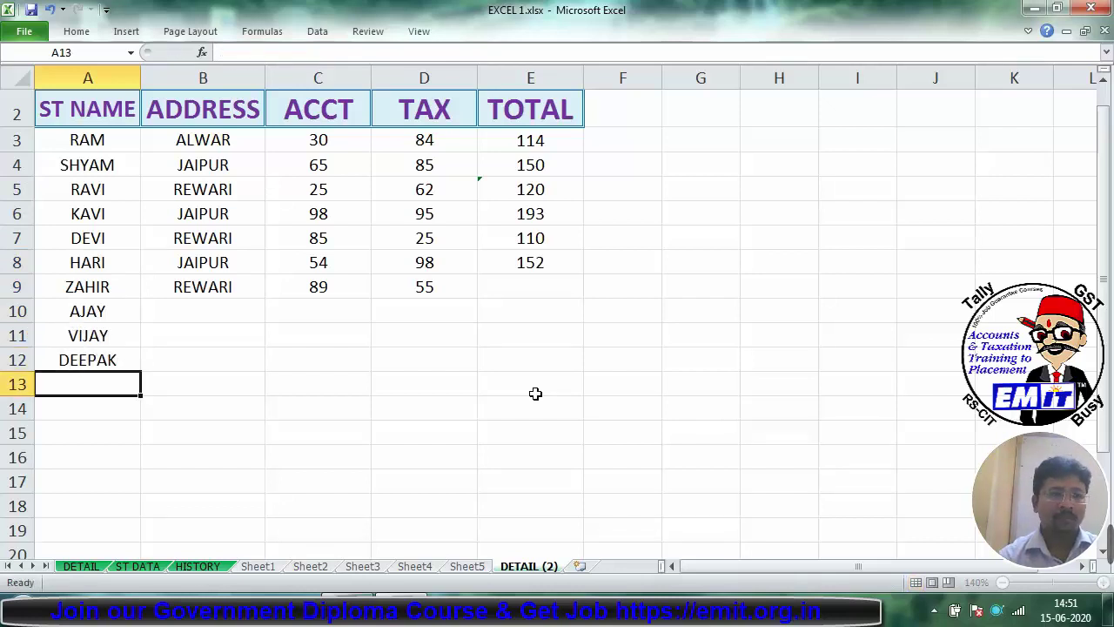
pyautogui.write('CHANDAN')
pyautogui.press('Return')
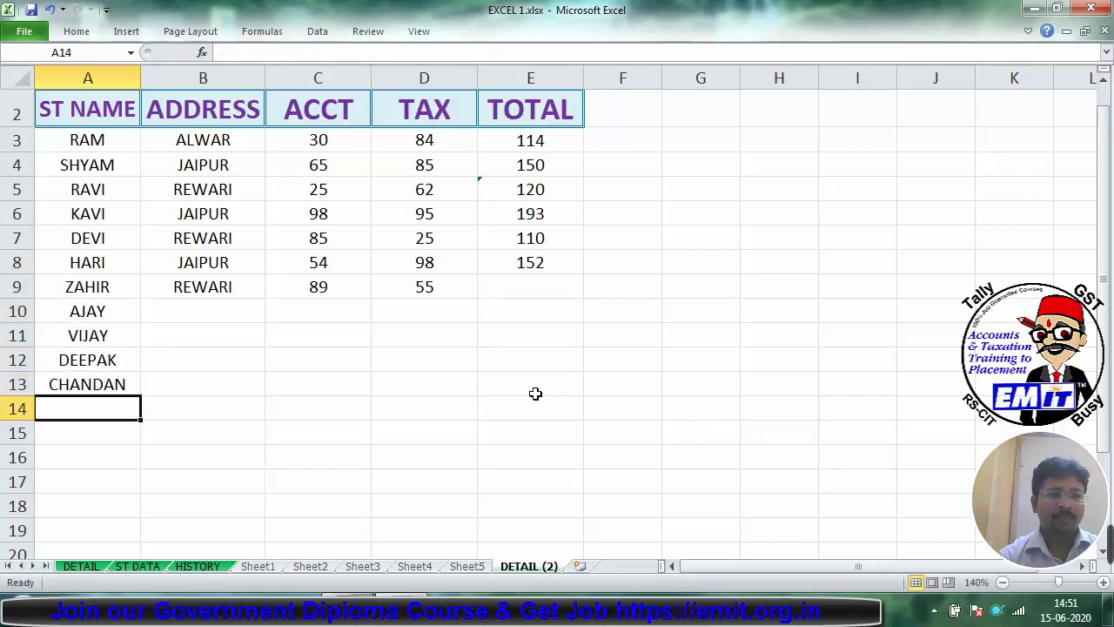
pyautogui.write('JATIN')
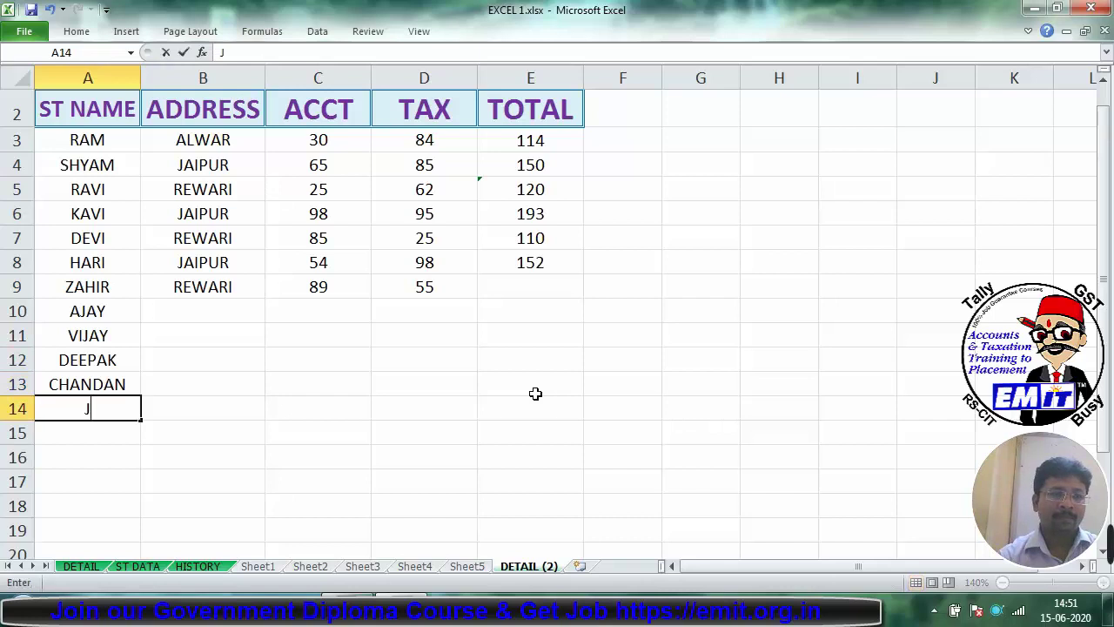
pyautogui.click(535, 392)
pyautogui.click(535, 401)
# Step: Enter ALWAR and JAIPUR in B10:B11, then copy the B9:B11 addresses into B12:B14
pyautogui.click(211, 311)
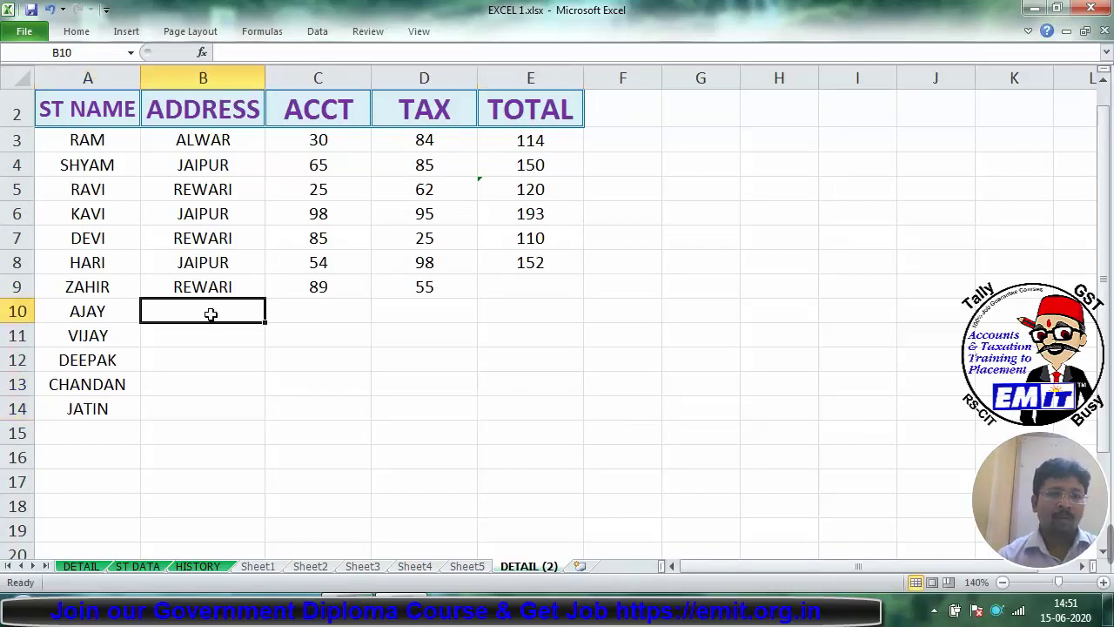
pyautogui.write('ALWAR')
pyautogui.press('Return')
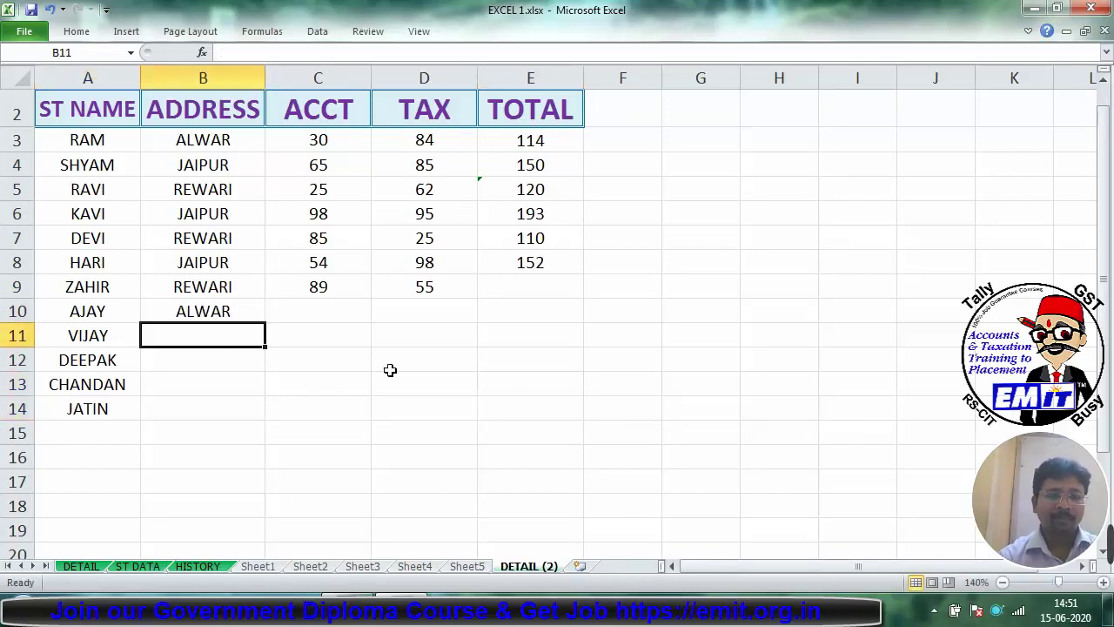
pyautogui.write('JAIPUR')
pyautogui.press('Return')
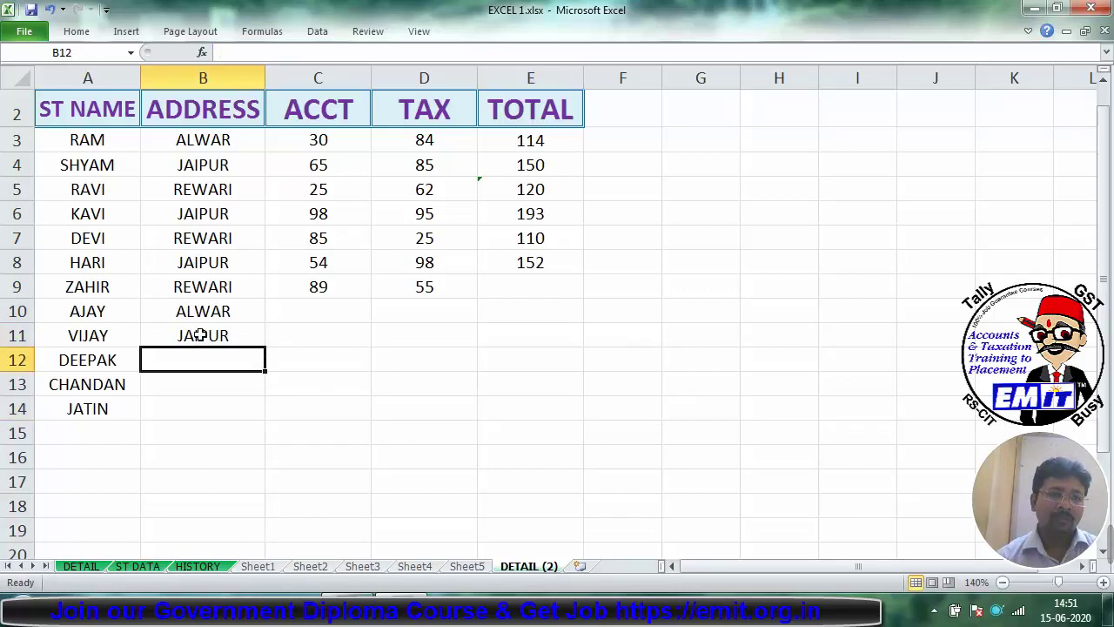
pyautogui.moveTo(238, 289); pyautogui.dragTo(238, 329)
pyautogui.hotkey('ctrl', 'c')
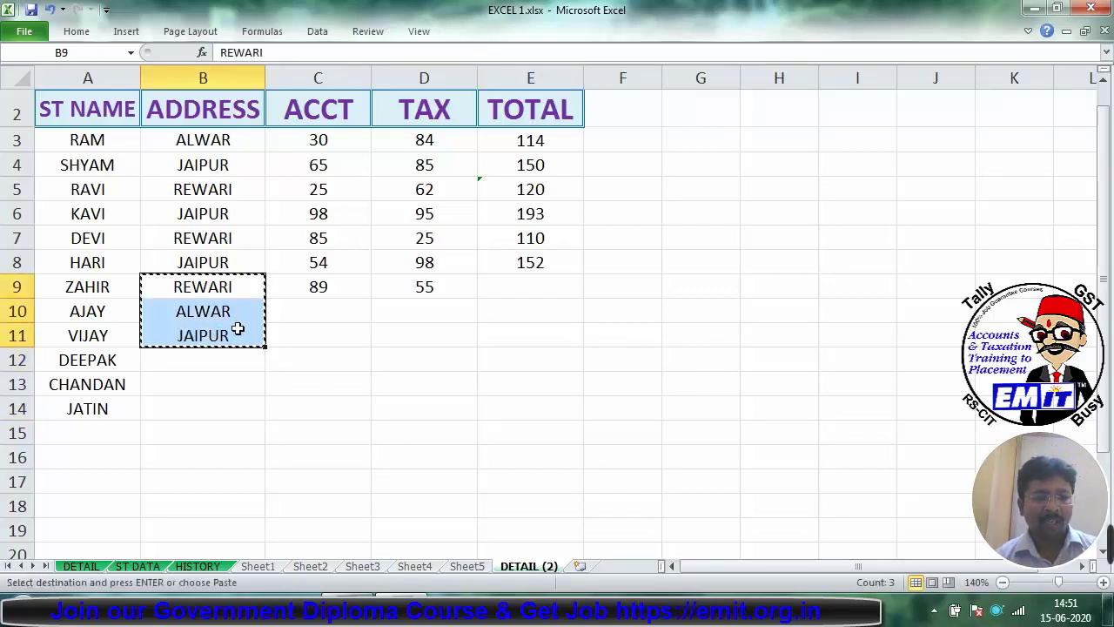
pyautogui.click(205, 353)
pyautogui.hotkey('ctrl', 'v')
# Step: Enter ACCT marks 85, 65, 25, 63 and 45 in C10:C14
pyautogui.click(340, 315)
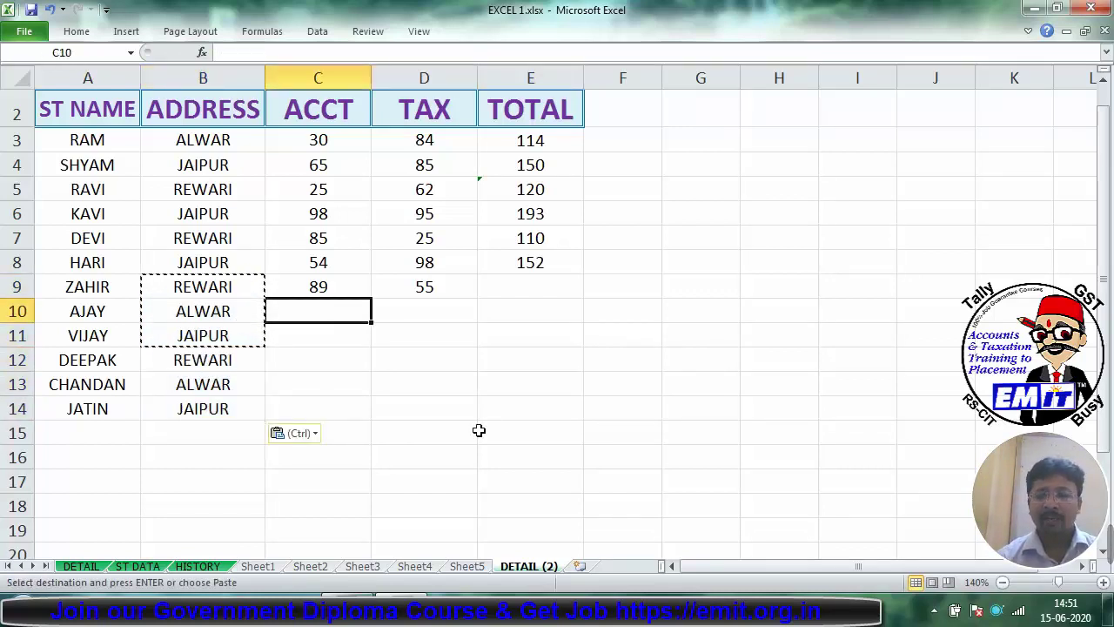
pyautogui.write('85')
pyautogui.press('Return')
pyautogui.write('65')
pyautogui.press('Return')
pyautogui.write('25')
pyautogui.press('Return')
pyautogui.write('63')
pyautogui.press('Return')
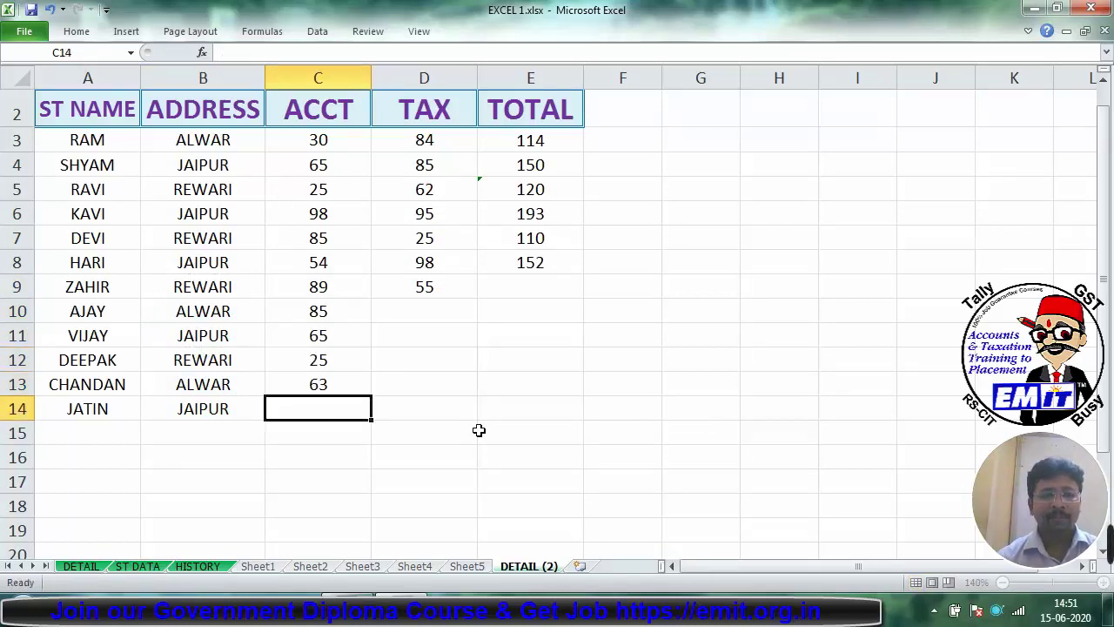
pyautogui.write('65')
pyautogui.press('Return')
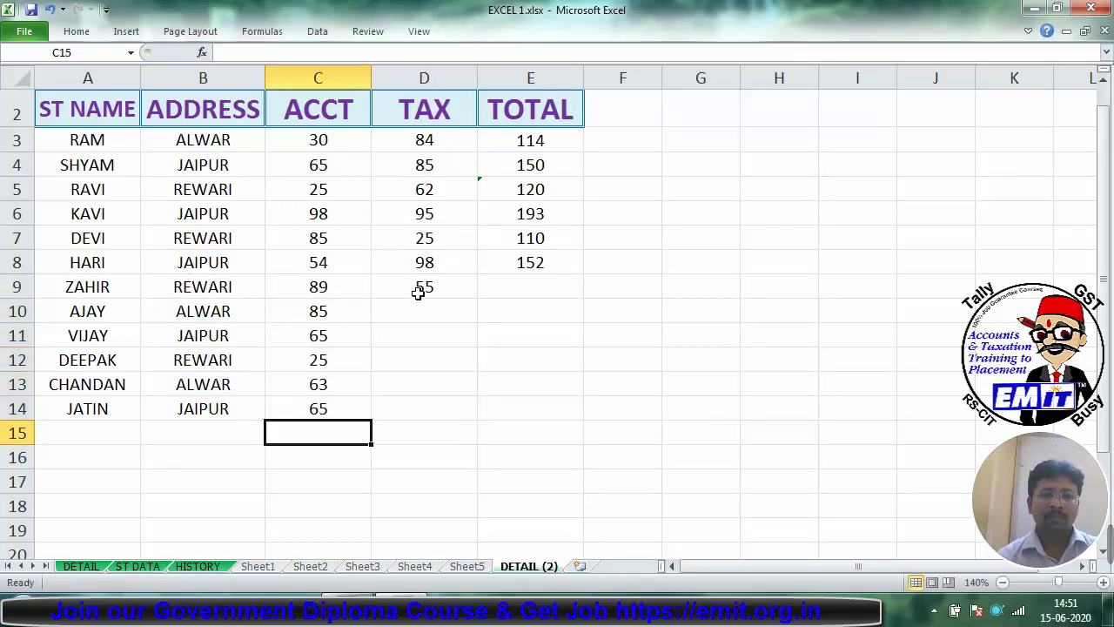
pyautogui.click(418, 292)
pyautogui.click(343, 403)
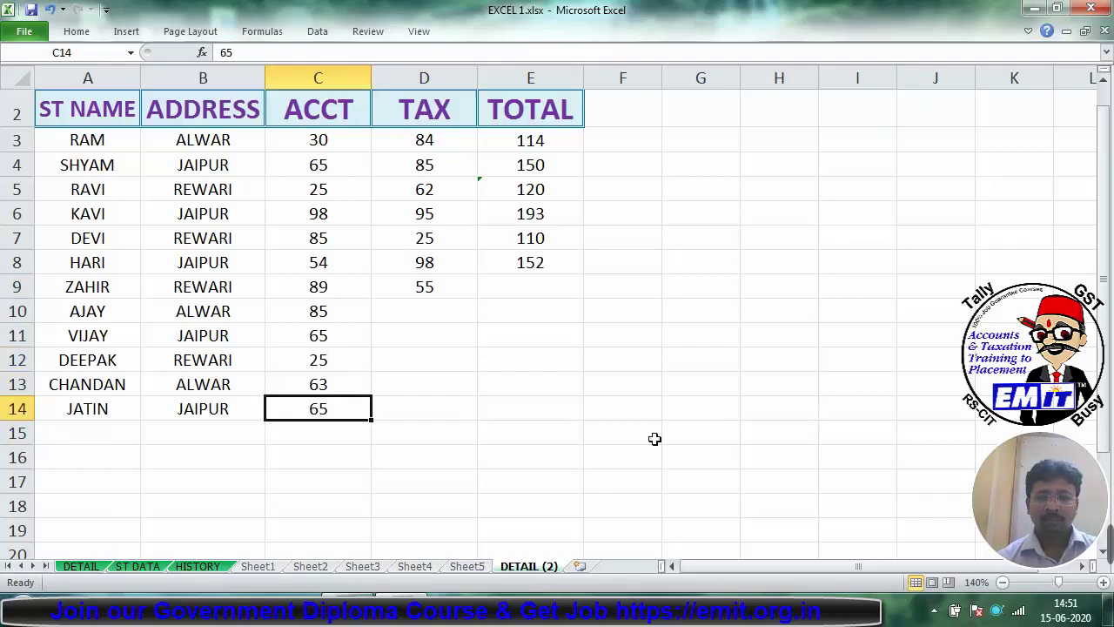
pyautogui.write('45')
pyautogui.press('Tab')
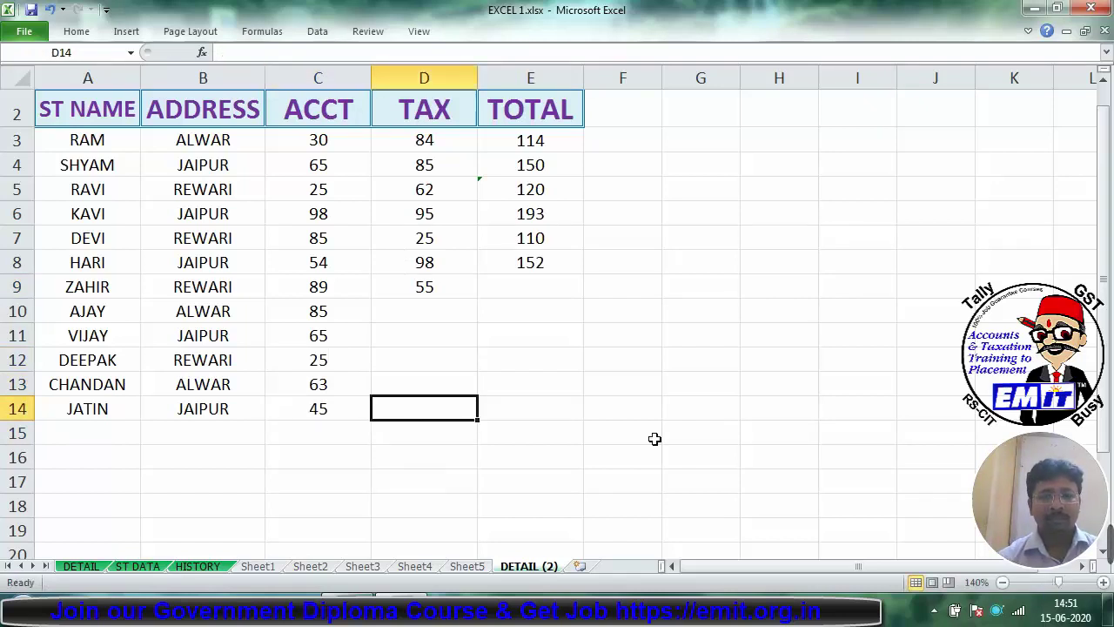
# Step: Enter TAX marks 98, 65, 52, 36 and 98 in D10:D14
pyautogui.press('Up')
pyautogui.press('Up')
pyautogui.press('Up')
pyautogui.press('Up')
pyautogui.press('Up')
pyautogui.press('Down')
pyautogui.write('98')
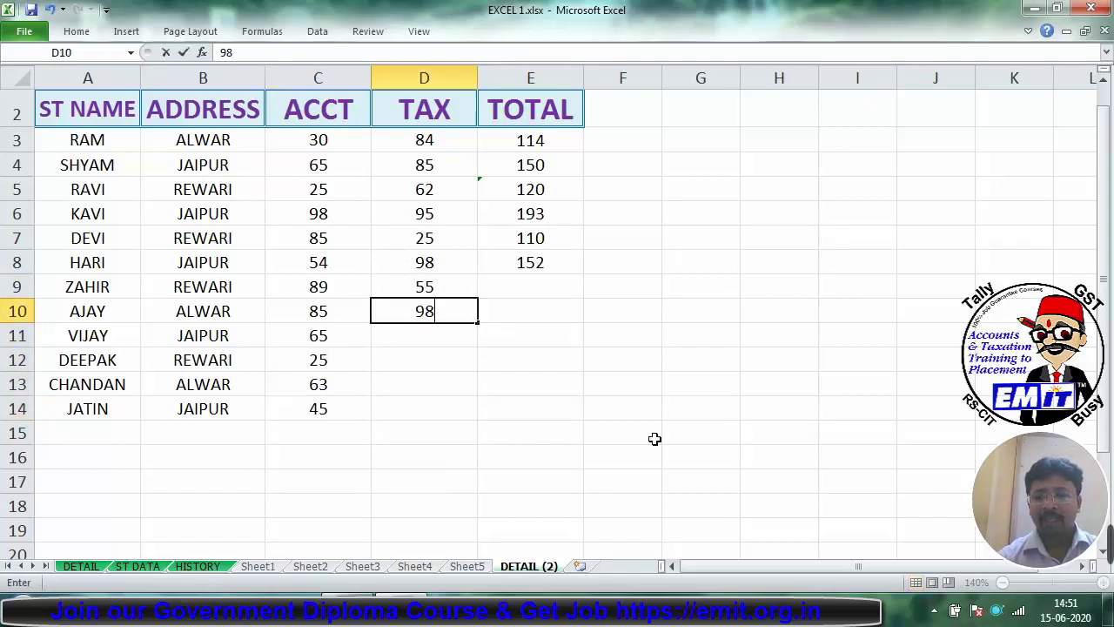
pyautogui.press('Return')
pyautogui.write('65')
pyautogui.press('Return')
pyautogui.write('52')
pyautogui.press('Return')
pyautogui.write('3')
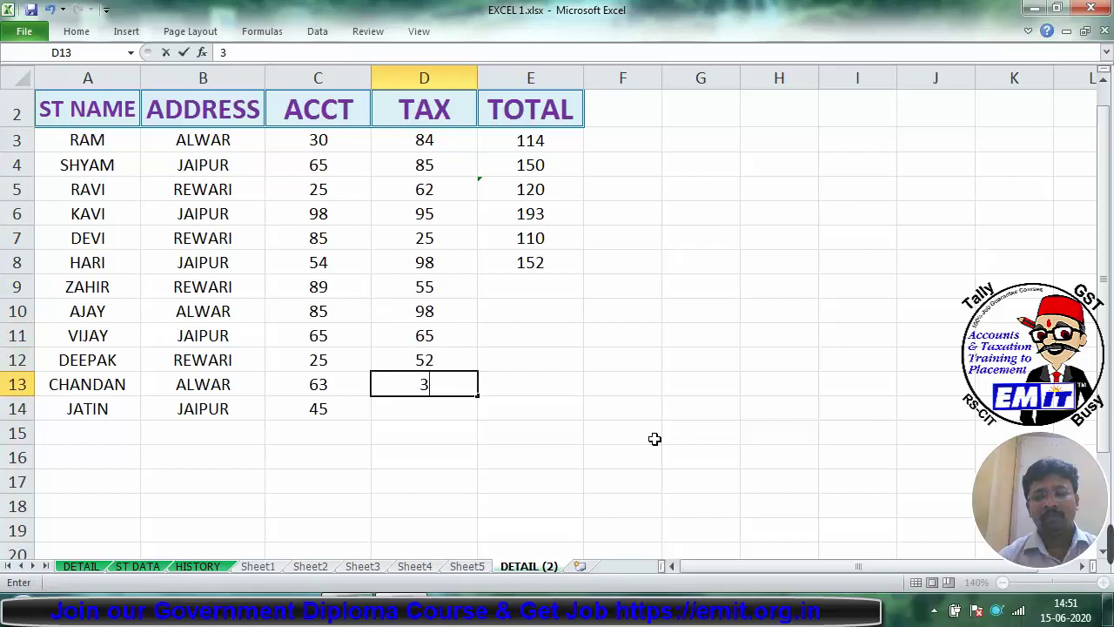
pyautogui.write('6')
pyautogui.press('Return')
pyautogui.write('98')
pyautogui.press('Return')
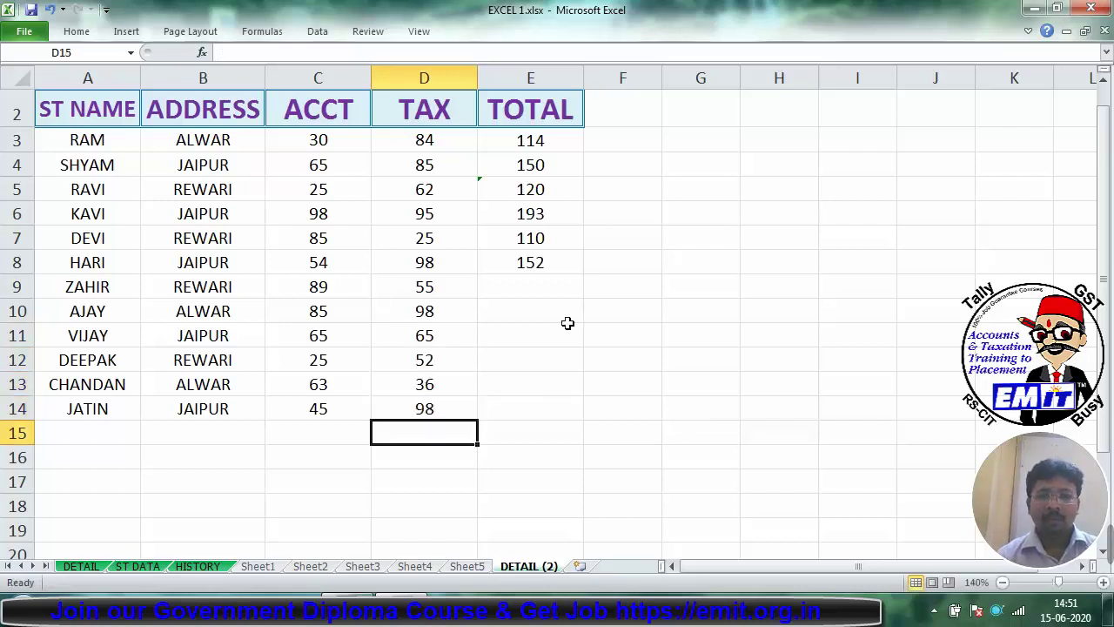
# Step: Fill the TOTAL formula from E3 down to E14
pyautogui.click(568, 262)
pyautogui.click(537, 140)
pyautogui.moveTo(581, 152); pyautogui.dragTo(566, 416)
pyautogui.click(653, 400)
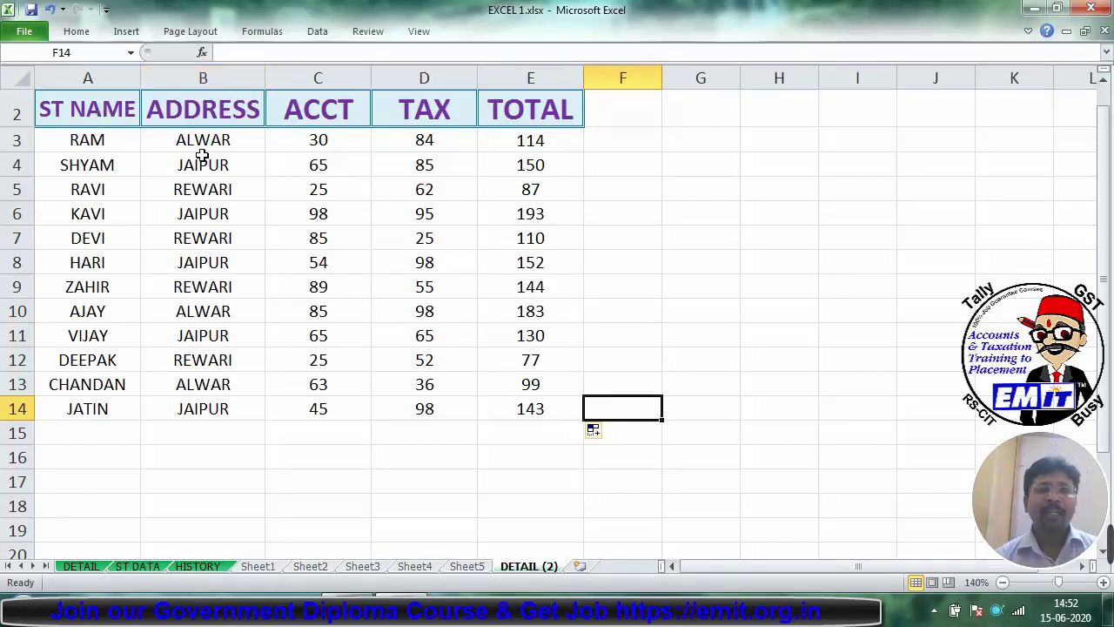
# Step: Select the student table A2:E14 and sort it A to Z by ST NAME
pyautogui.moveTo(92, 107); pyautogui.dragTo(553, 421)
pyautogui.click(76, 32)
pyautogui.click(81, 31)
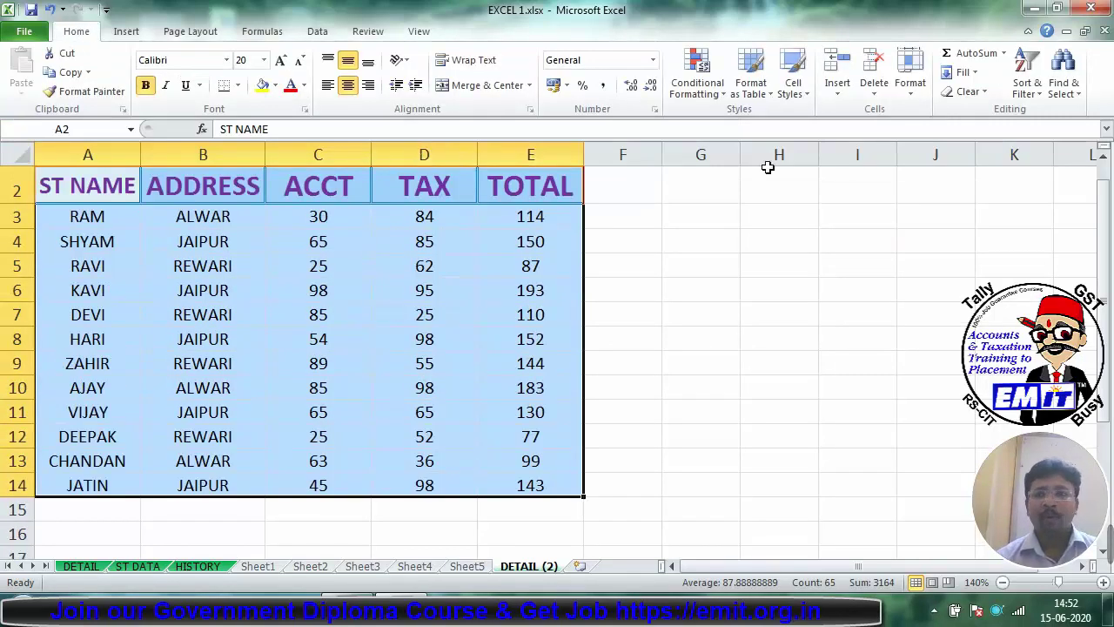
pyautogui.click(1026, 98)
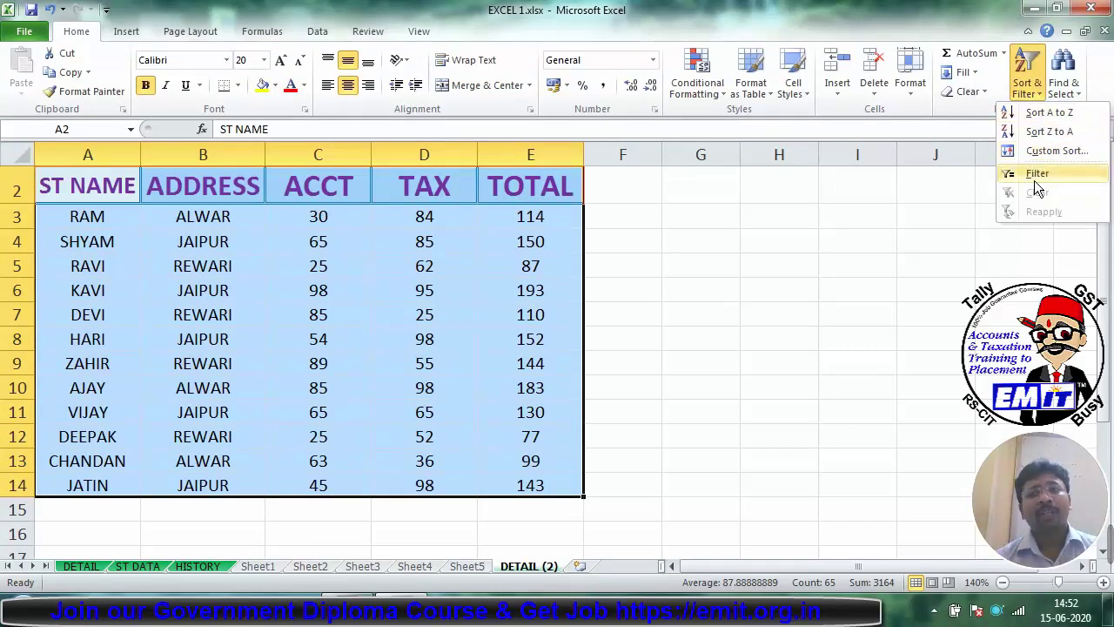
pyautogui.click(1036, 116)
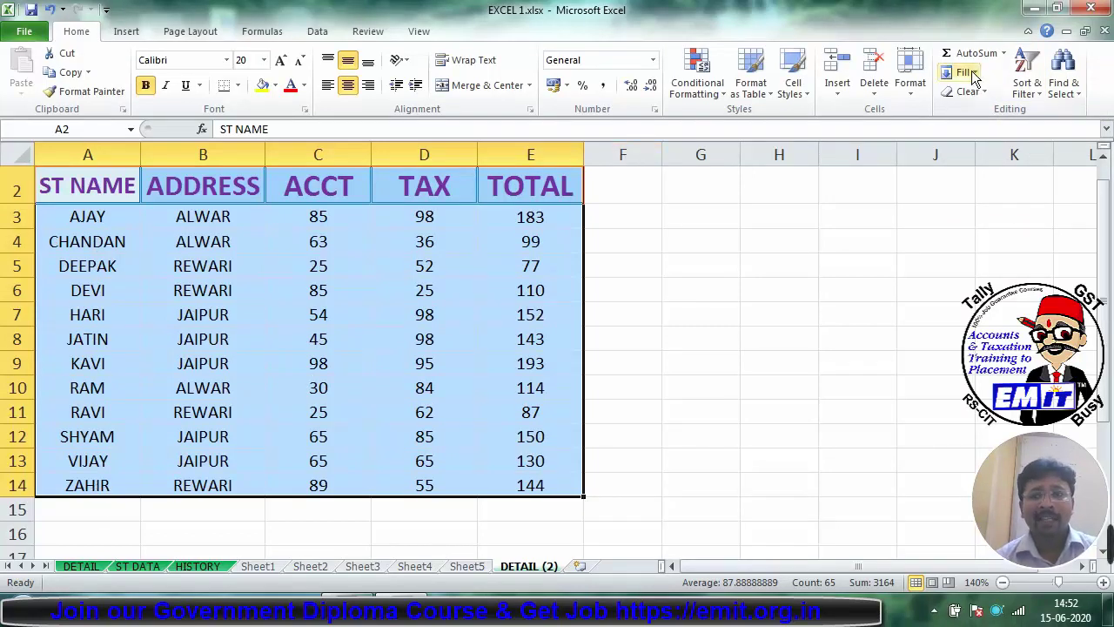
# Step: Sort the table Z to A by ST NAME, then back to A to Z
pyautogui.click(1029, 99)
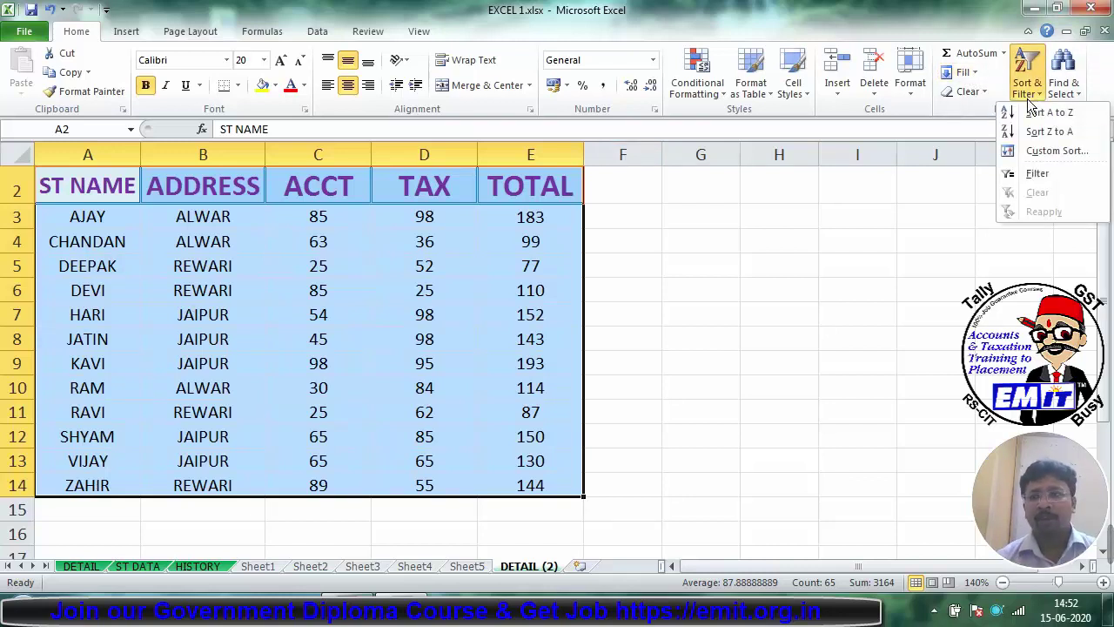
pyautogui.click(1039, 135)
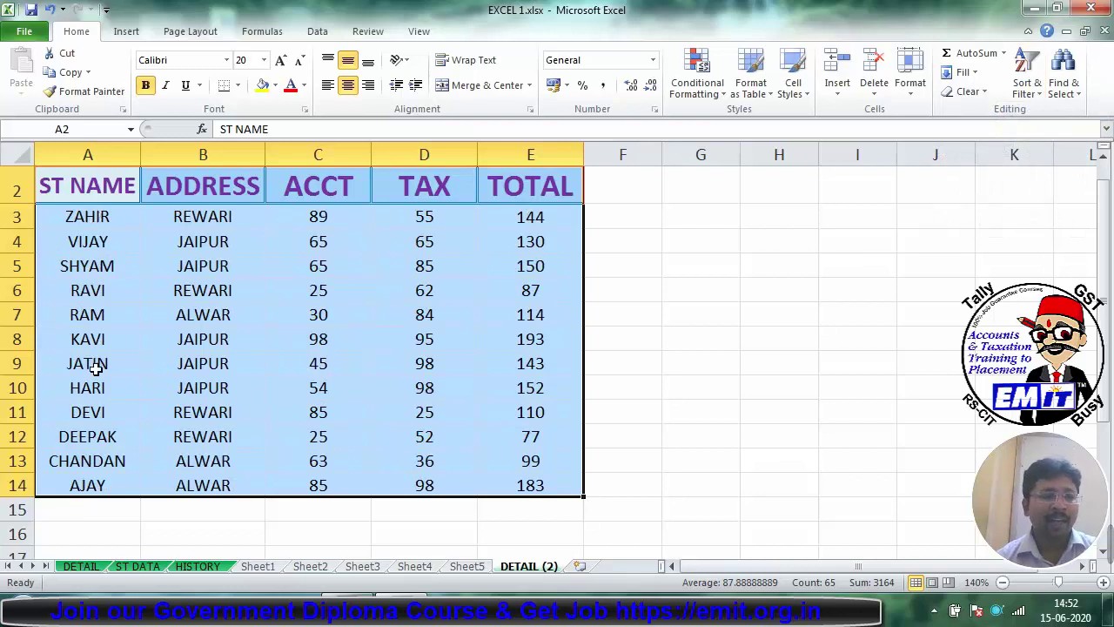
pyautogui.click(1022, 91)
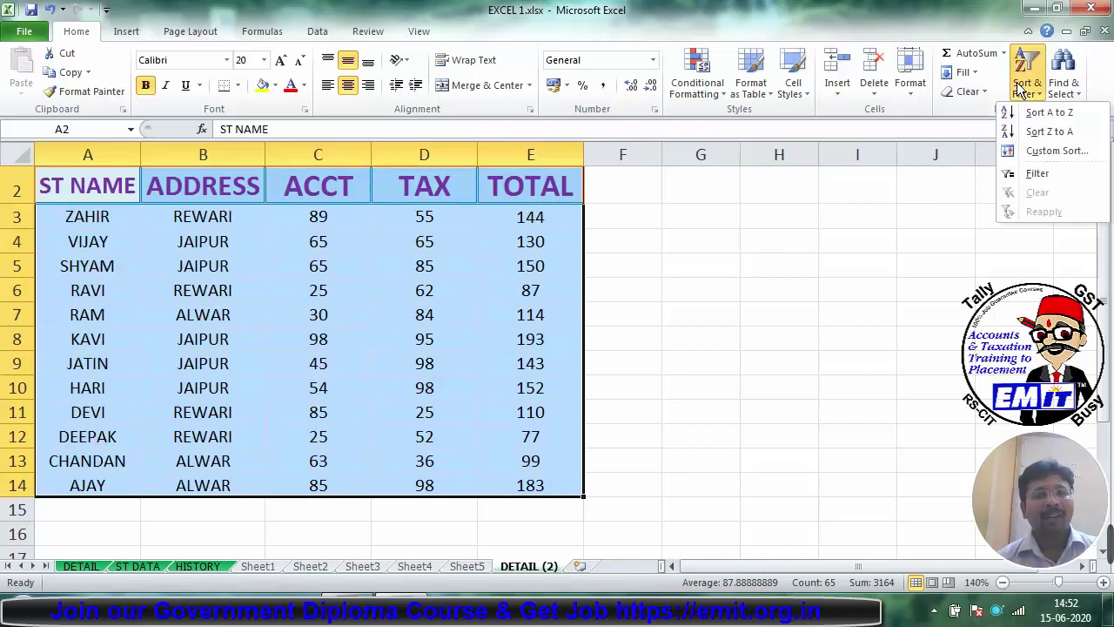
pyautogui.click(1036, 113)
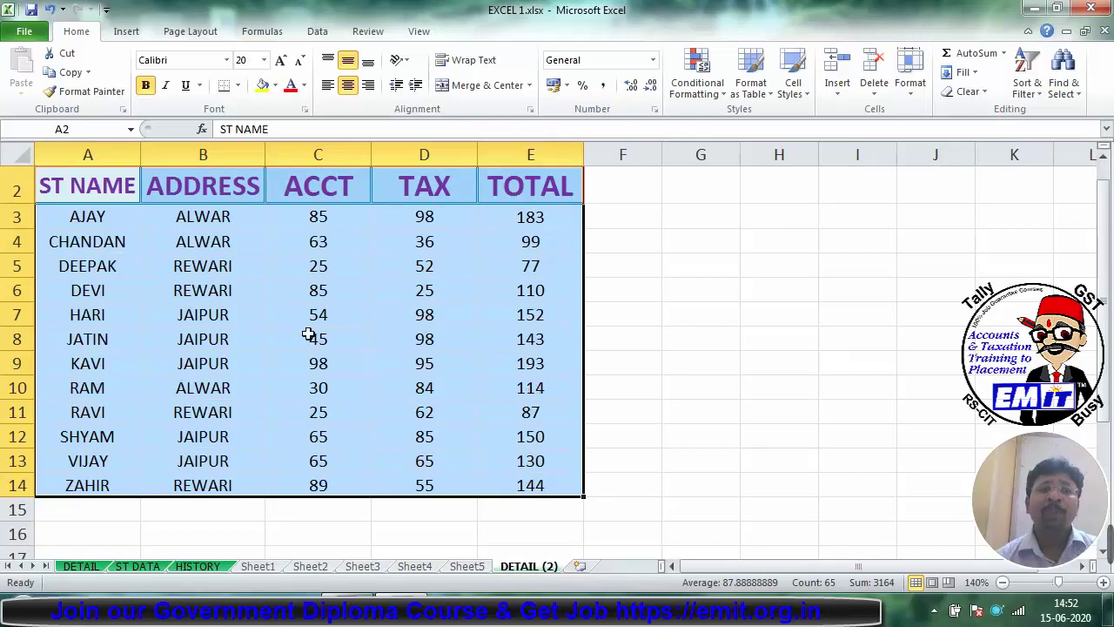
pyautogui.moveTo(332, 194); pyautogui.dragTo(563, 490)
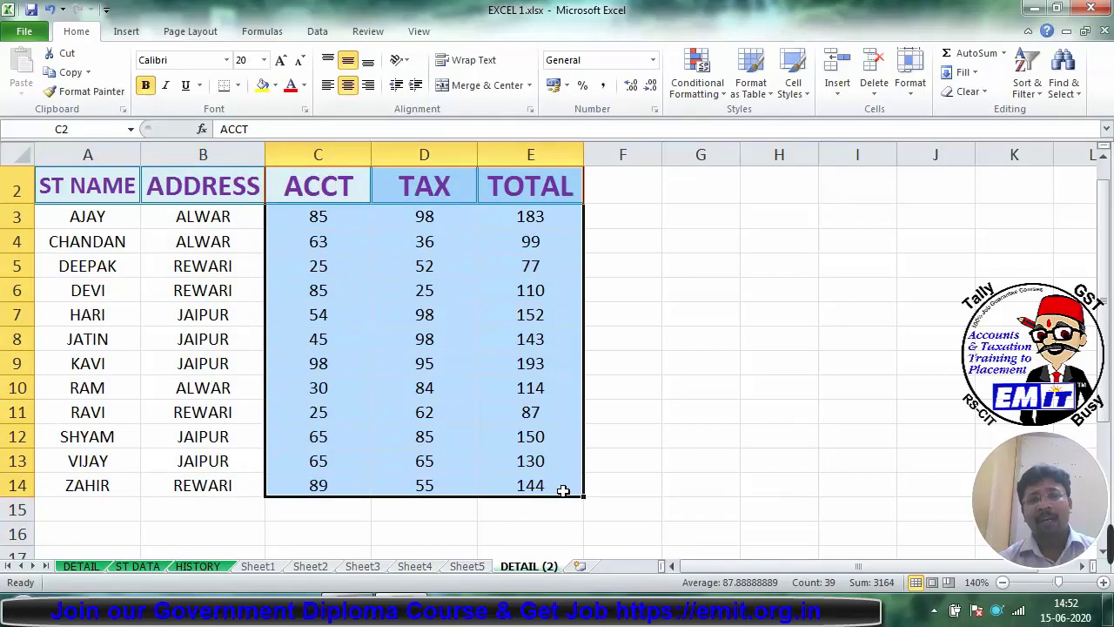
# Step: Reselect the whole student table A2:E14 and bring up the Sort & Filter menu
pyautogui.moveTo(244, 197); pyautogui.dragTo(546, 485)
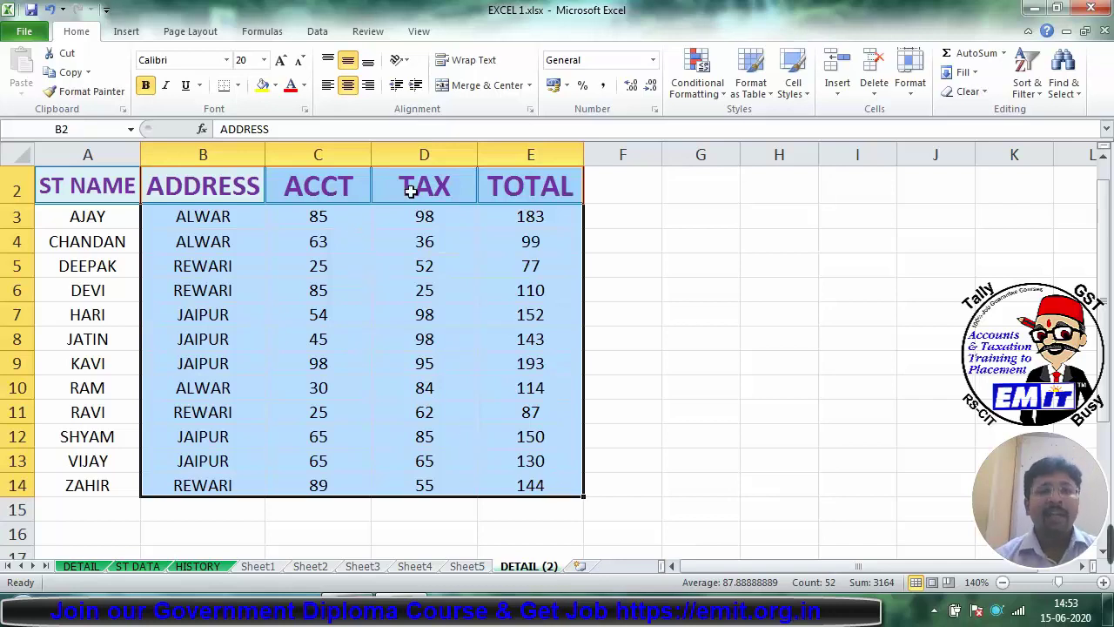
pyautogui.moveTo(59, 181); pyautogui.dragTo(540, 484)
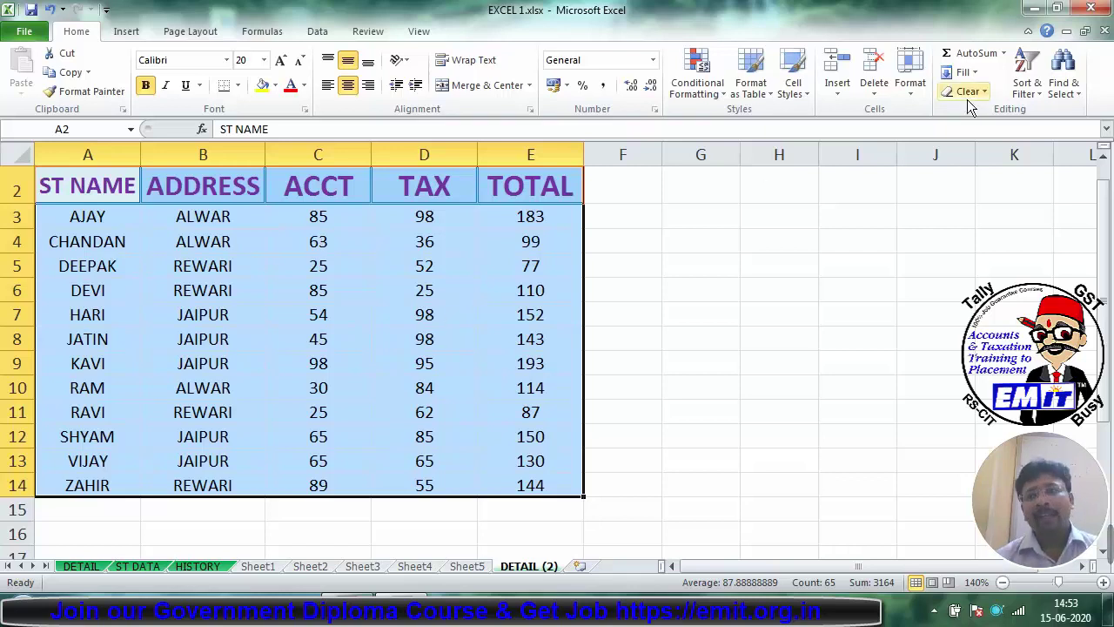
pyautogui.click(1024, 98)
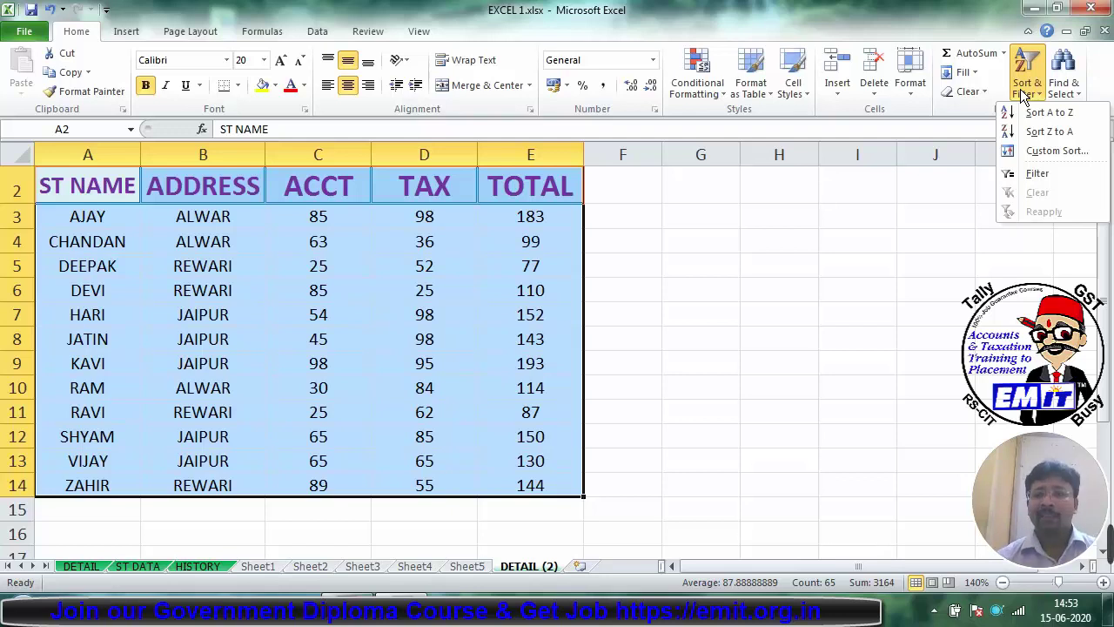
# Step: Custom-sort the table by ADDRESS, then redo it with Z to A order
pyautogui.click(1040, 150)
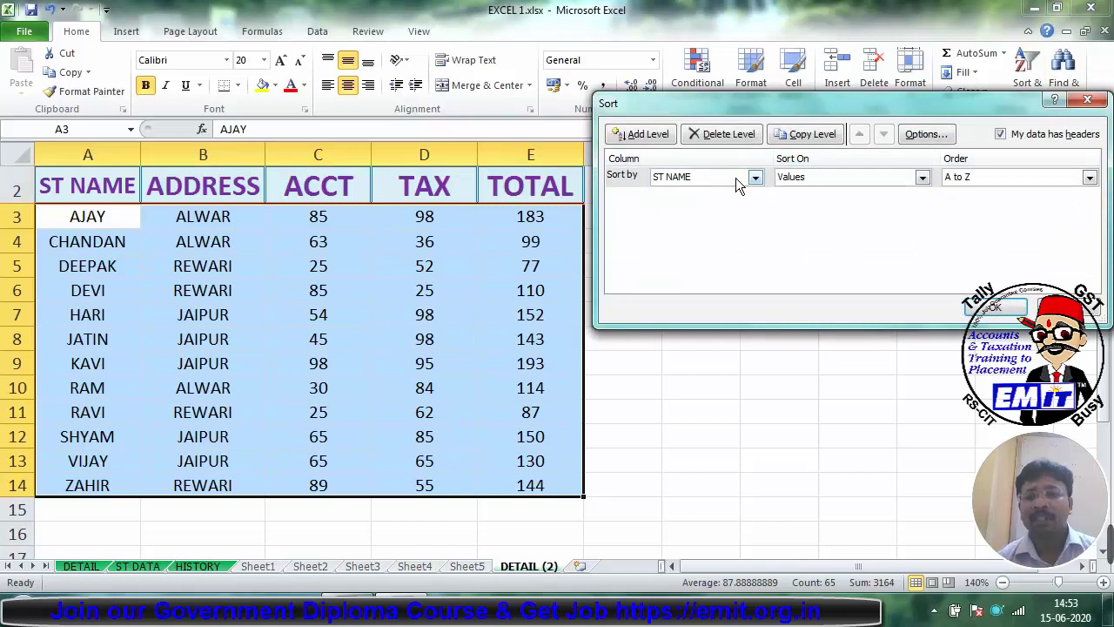
pyautogui.click(754, 178)
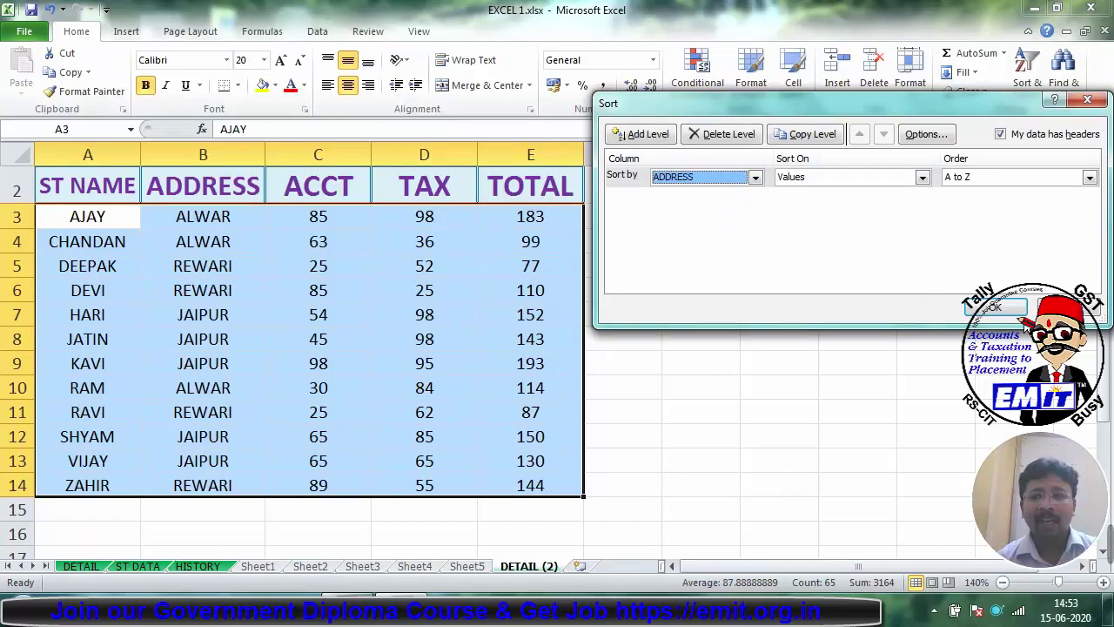
pyautogui.click(994, 307)
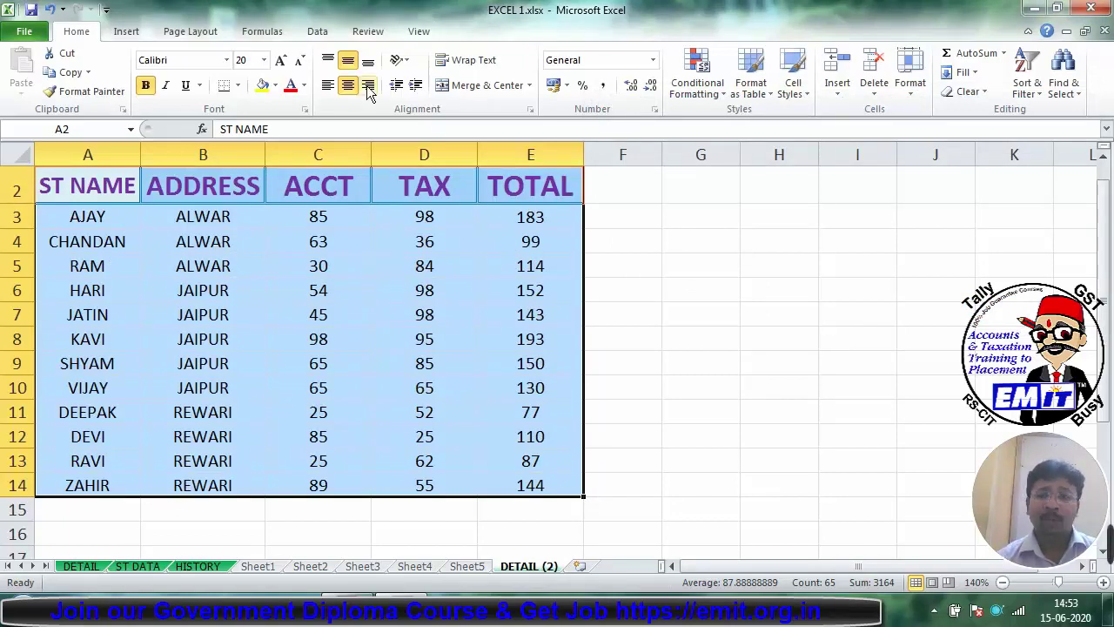
pyautogui.click(1021, 83)
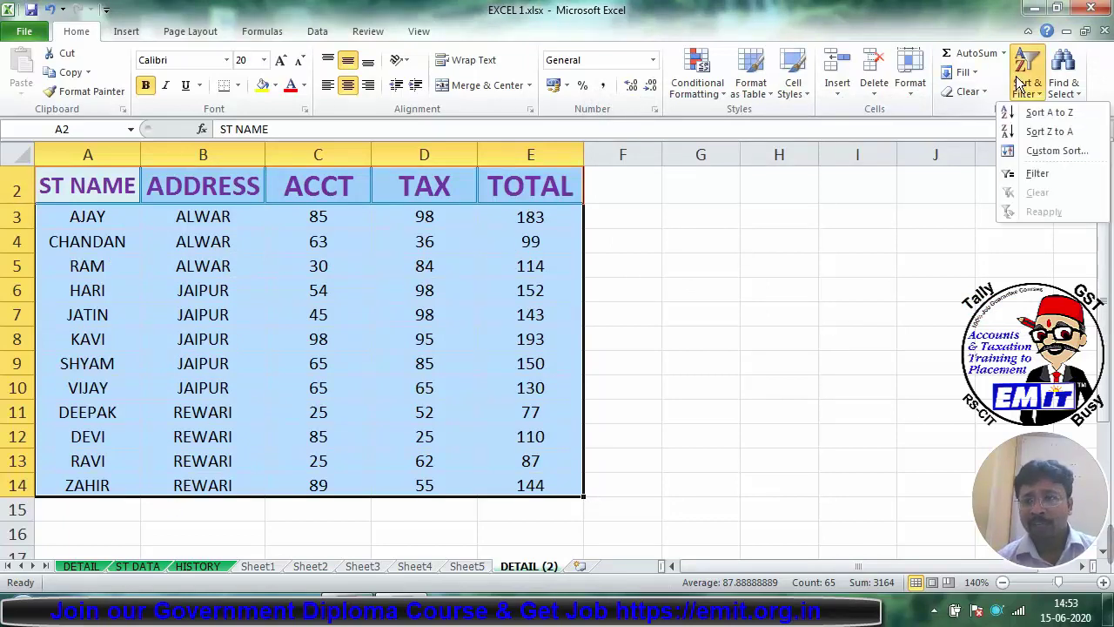
pyautogui.click(1027, 152)
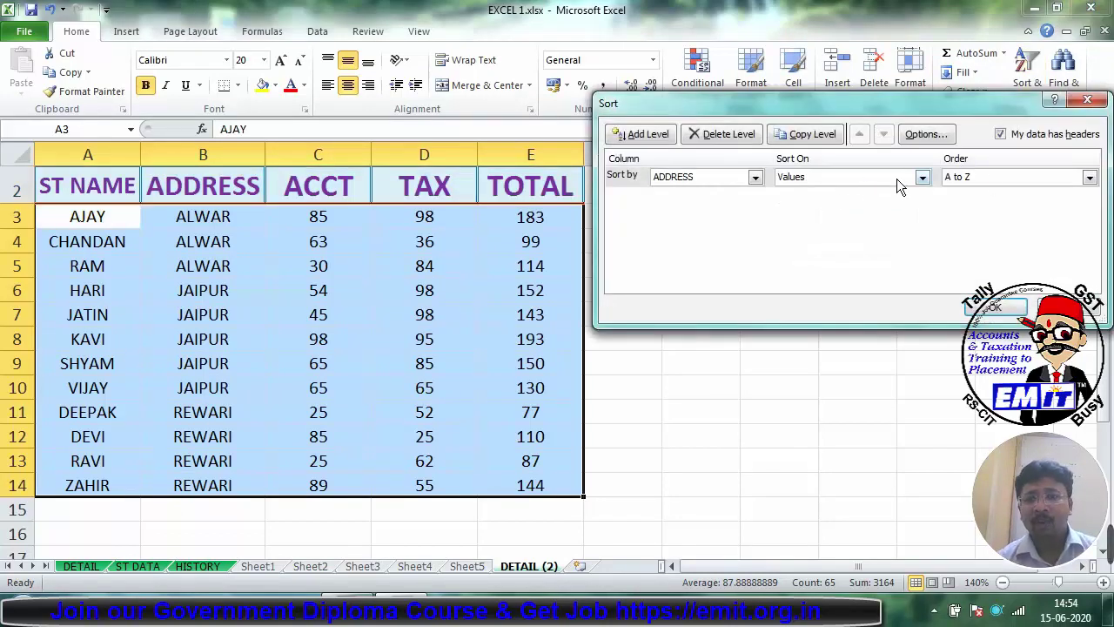
pyautogui.click(957, 179)
pyautogui.click(963, 200)
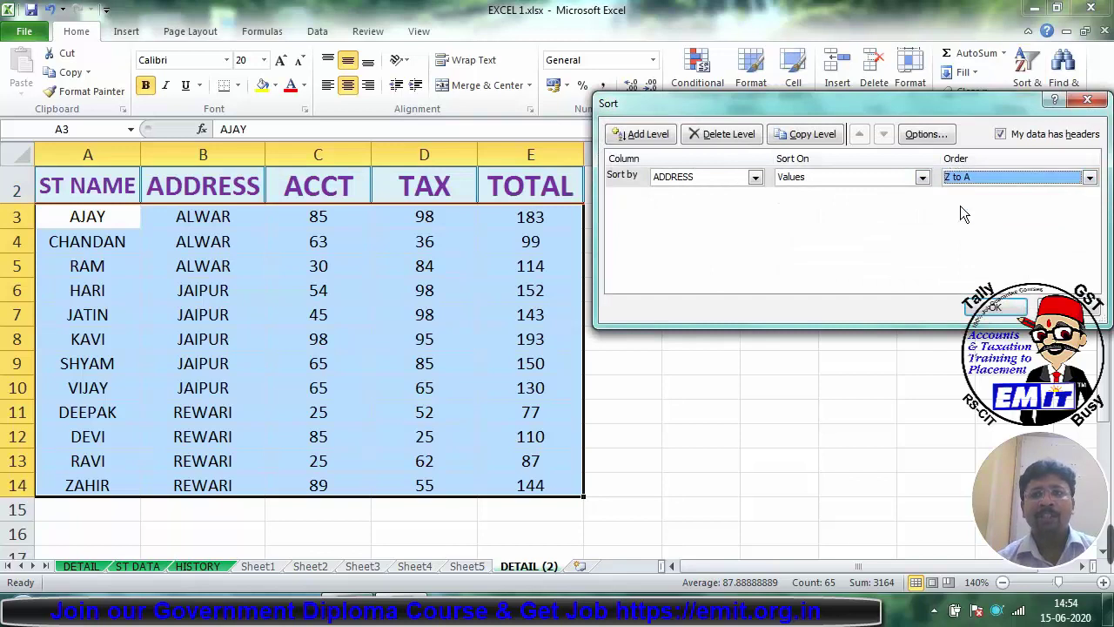
pyautogui.click(993, 306)
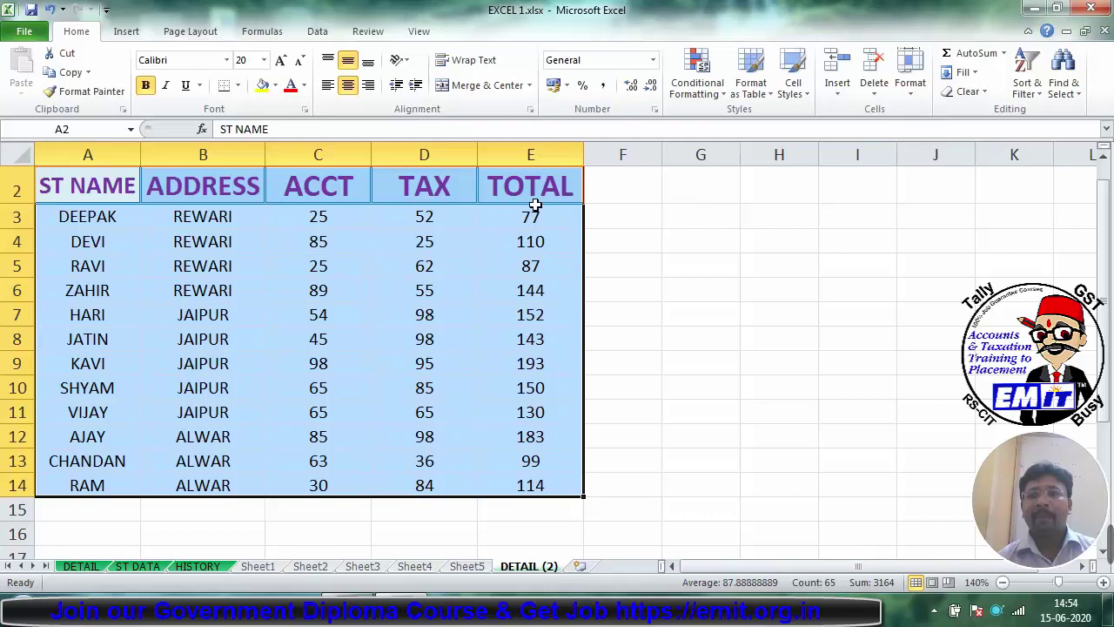
# Step: Custom-sort by ADDRESS A to Z, adding a second level of TOTAL, Largest to Smallest
pyautogui.click(1020, 87)
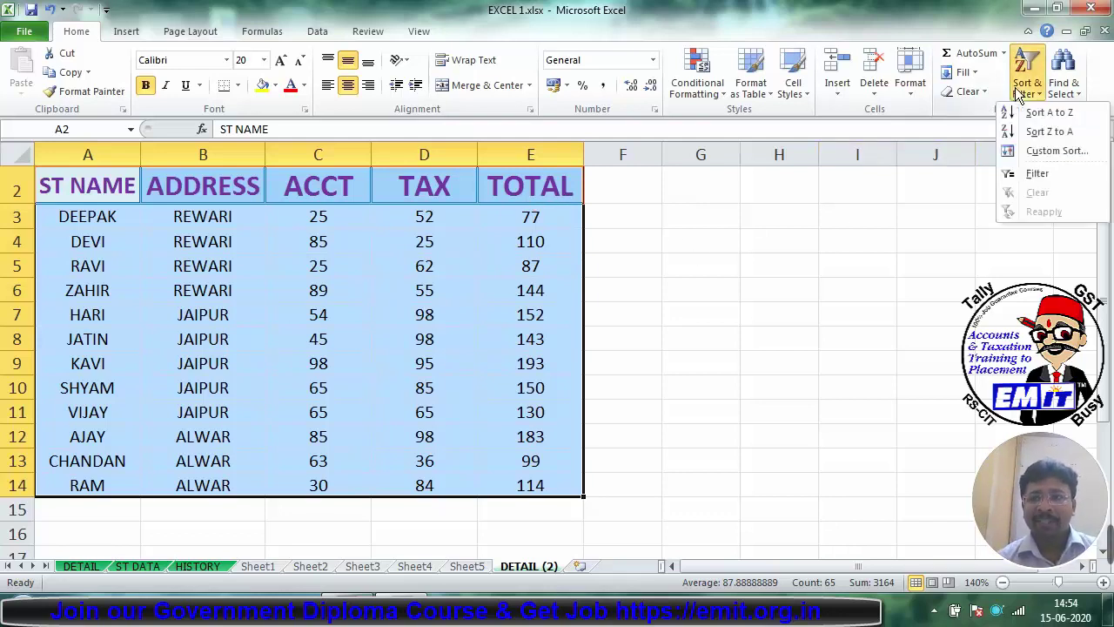
pyautogui.click(1040, 151)
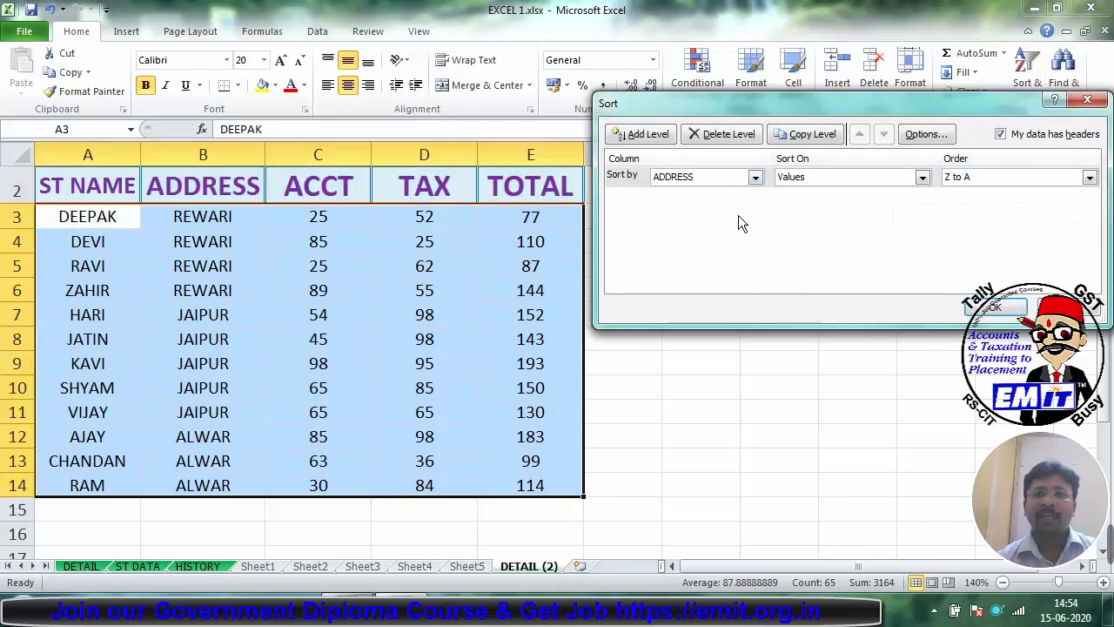
pyautogui.click(976, 176)
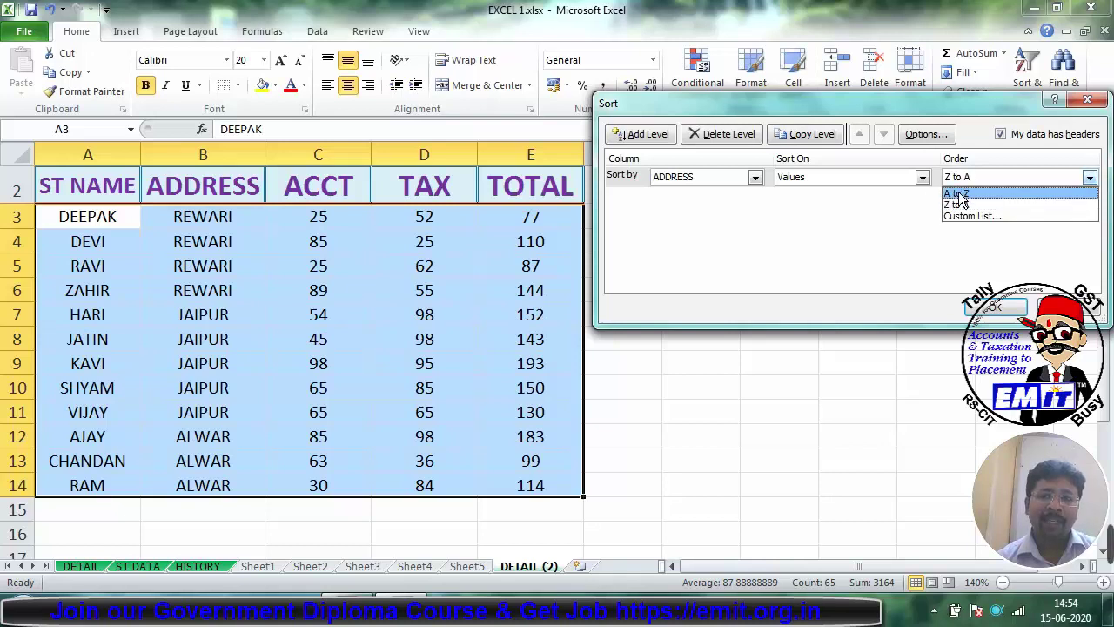
pyautogui.click(957, 193)
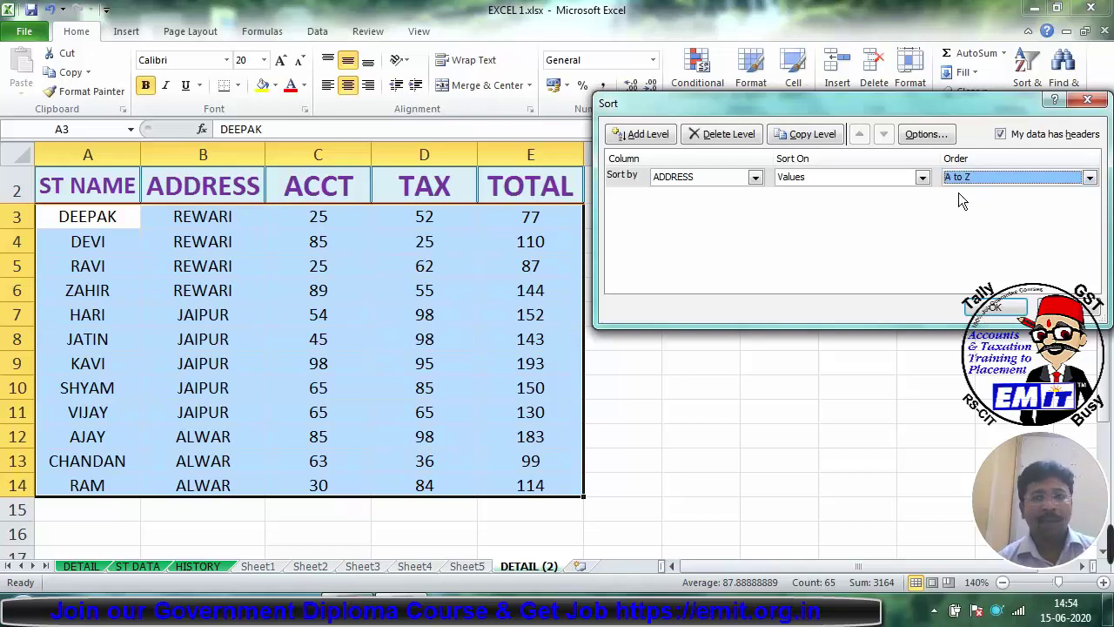
pyautogui.click(659, 137)
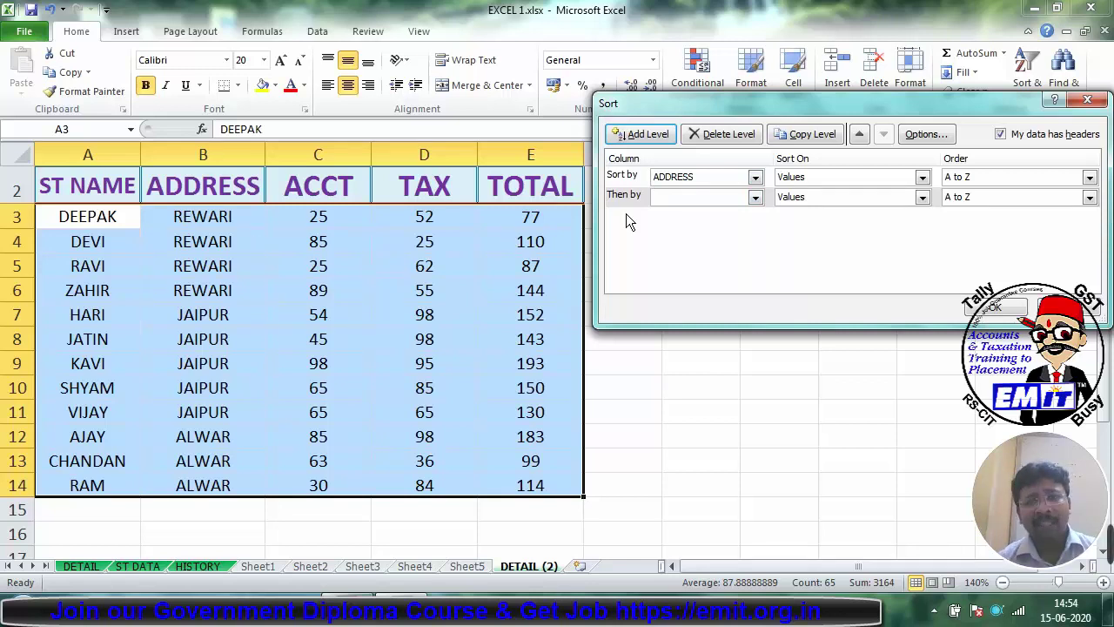
pyautogui.click(755, 197)
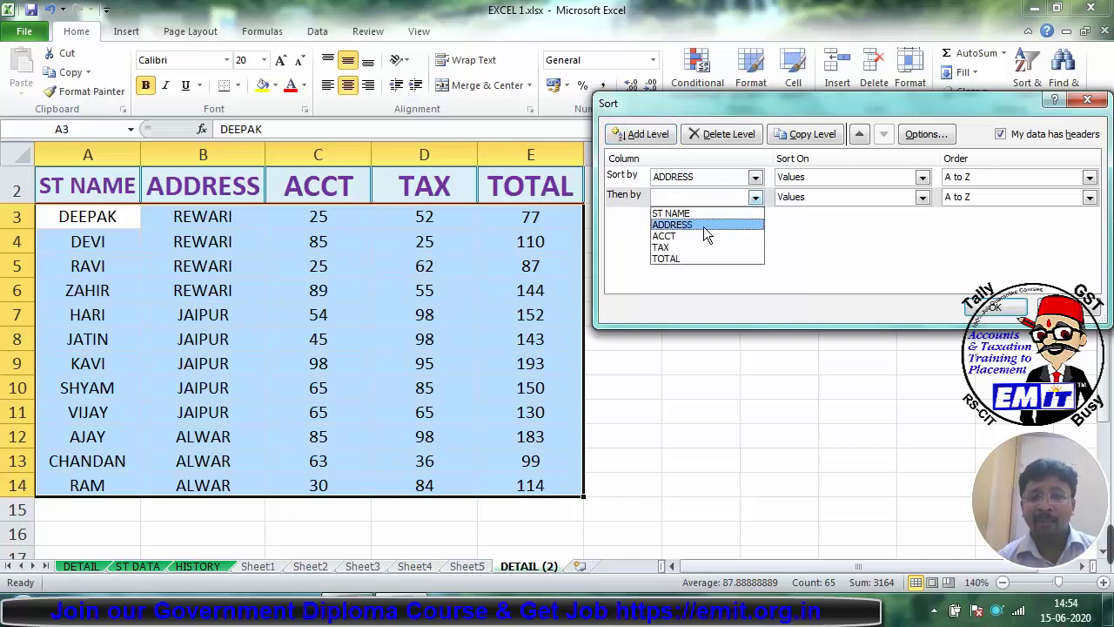
pyautogui.click(686, 260)
pyautogui.click(975, 198)
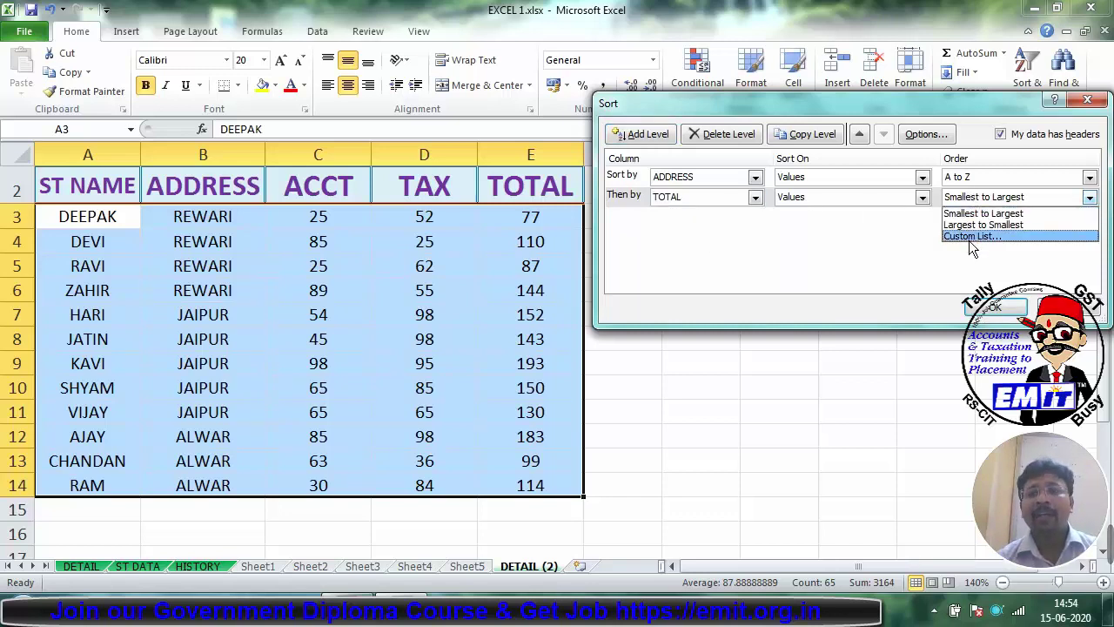
pyautogui.click(966, 226)
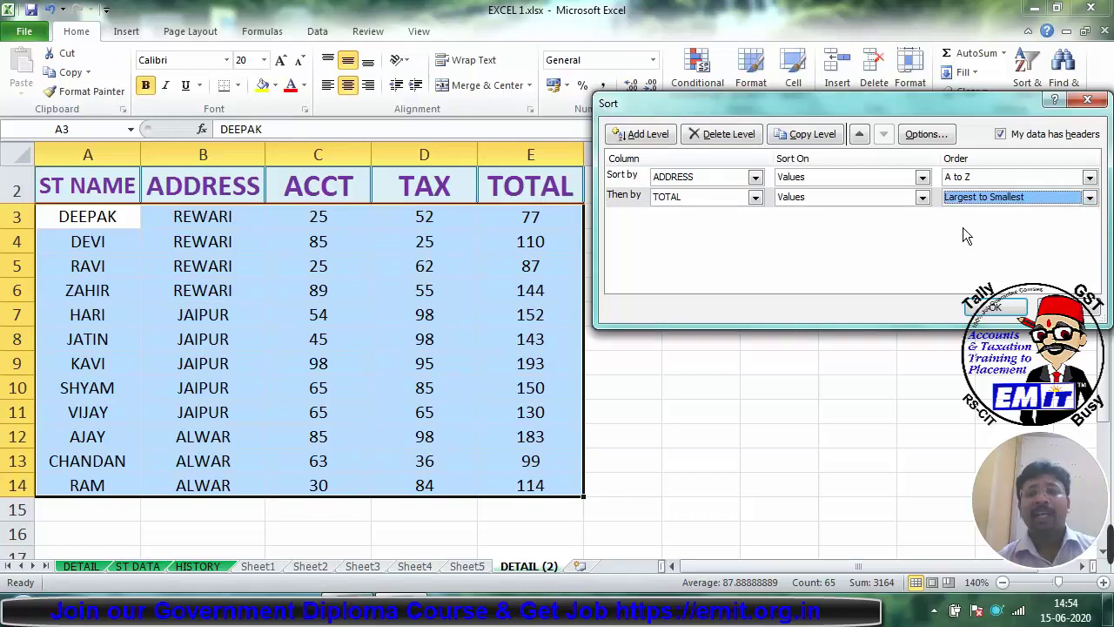
pyautogui.click(992, 307)
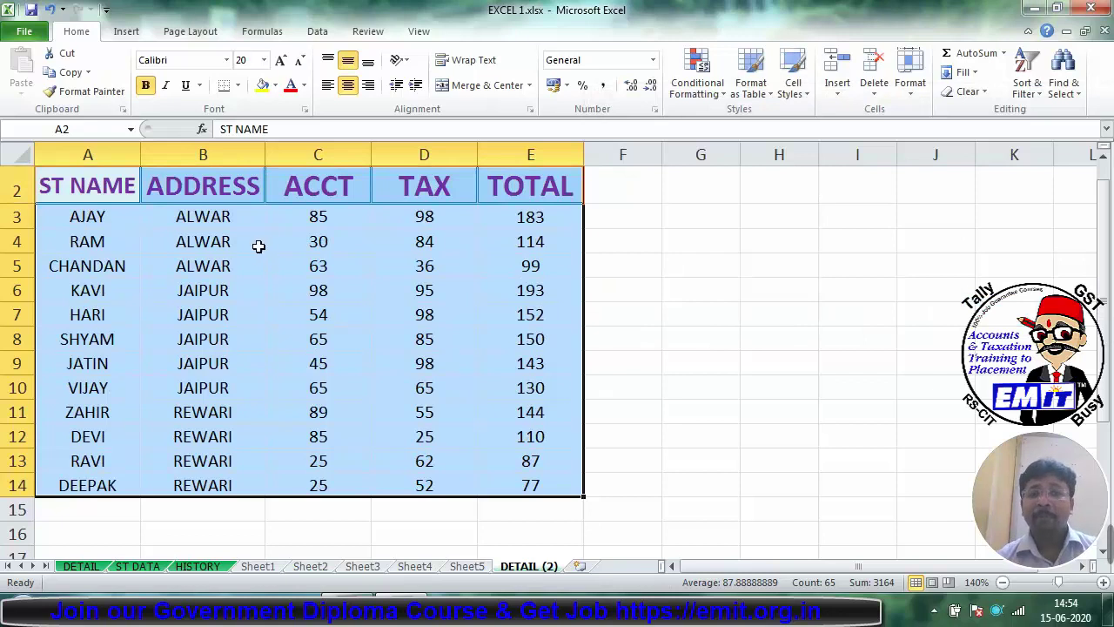
# Step: Highlight the ALWAR and JAIPUR address groups and check JAIPUR's TOTALs up to 193
pyautogui.moveTo(219, 215); pyautogui.dragTo(224, 266)
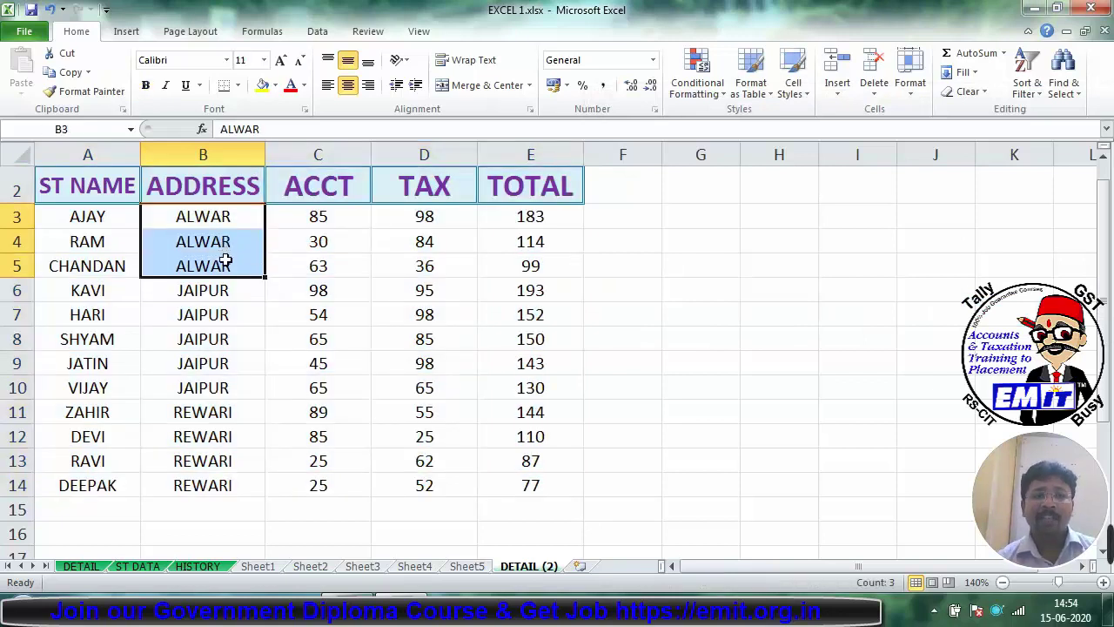
pyautogui.click(515, 339)
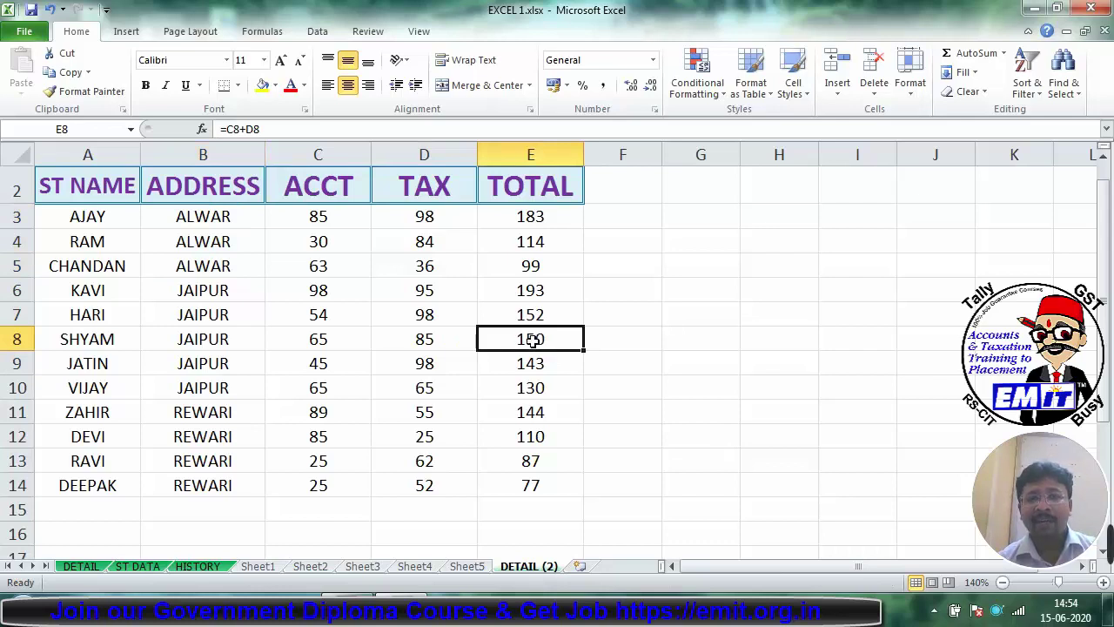
pyautogui.click(537, 314)
pyautogui.click(545, 296)
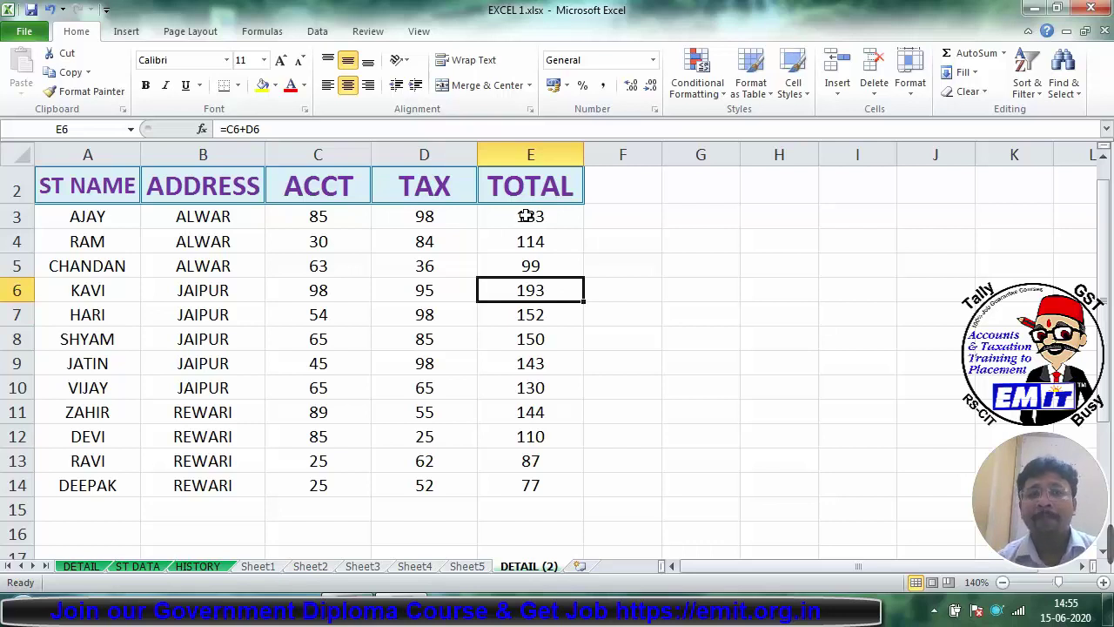
pyautogui.moveTo(192, 280); pyautogui.dragTo(203, 390)
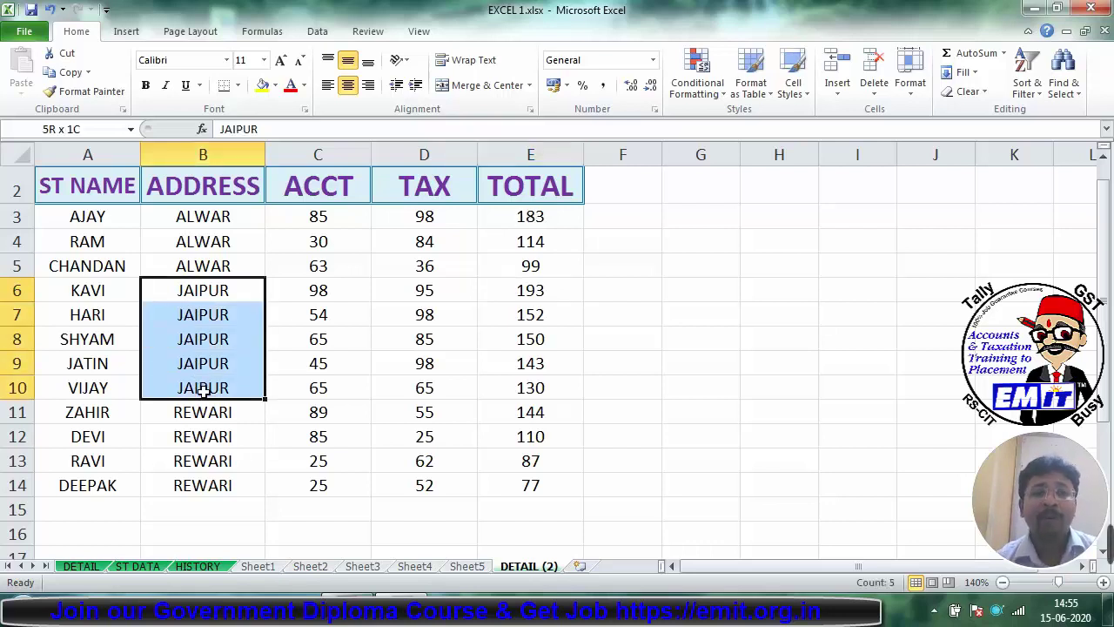
pyautogui.moveTo(199, 226); pyautogui.dragTo(204, 481)
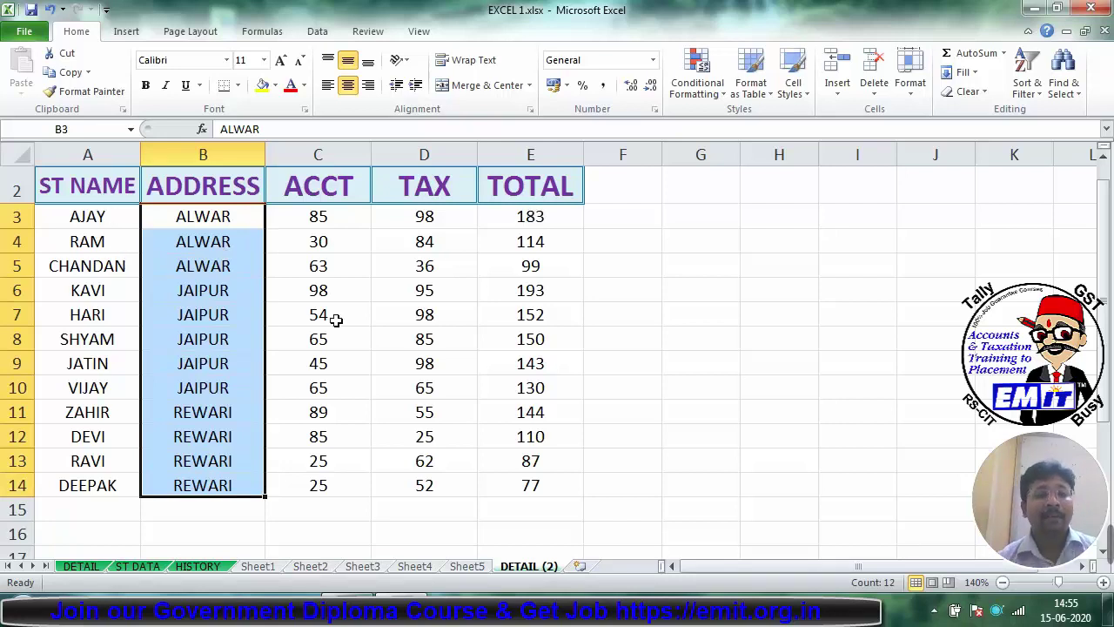
# Step: Mark the JAIPUR group again, then reselect A2:E14 and bring up Sort & Filter
pyautogui.click(229, 288)
pyautogui.moveTo(229, 288); pyautogui.dragTo(229, 380)
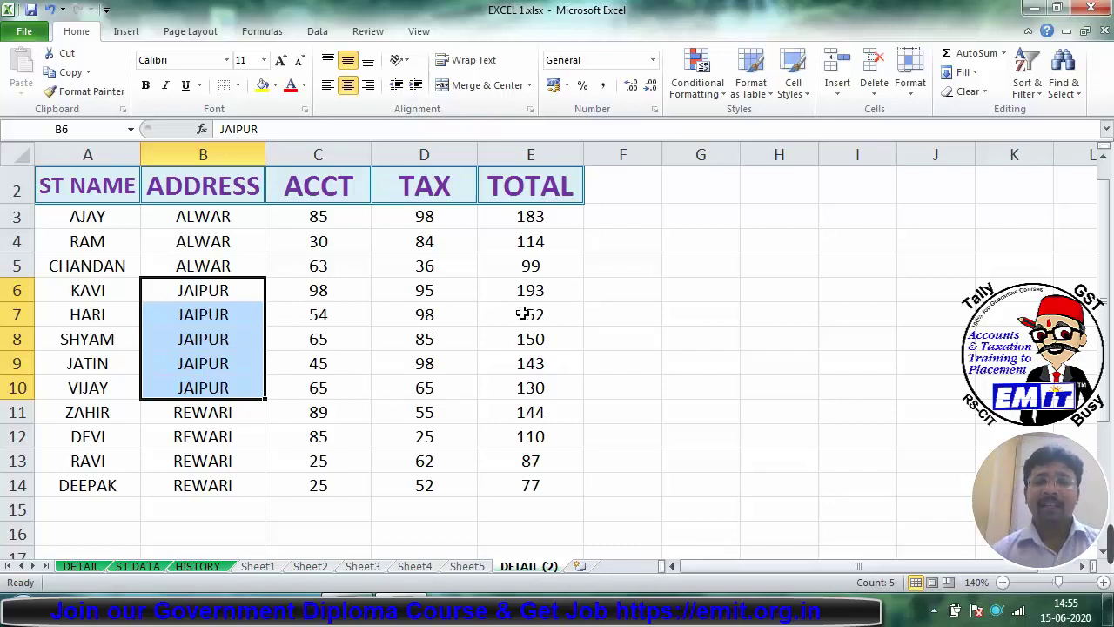
pyautogui.click(637, 320)
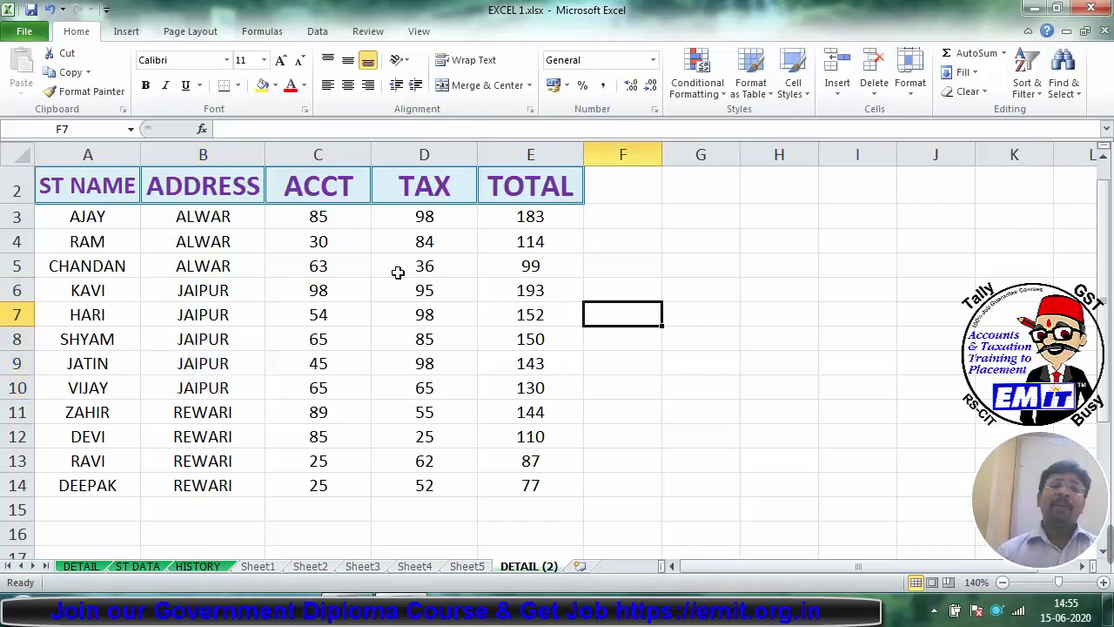
pyautogui.click(268, 280)
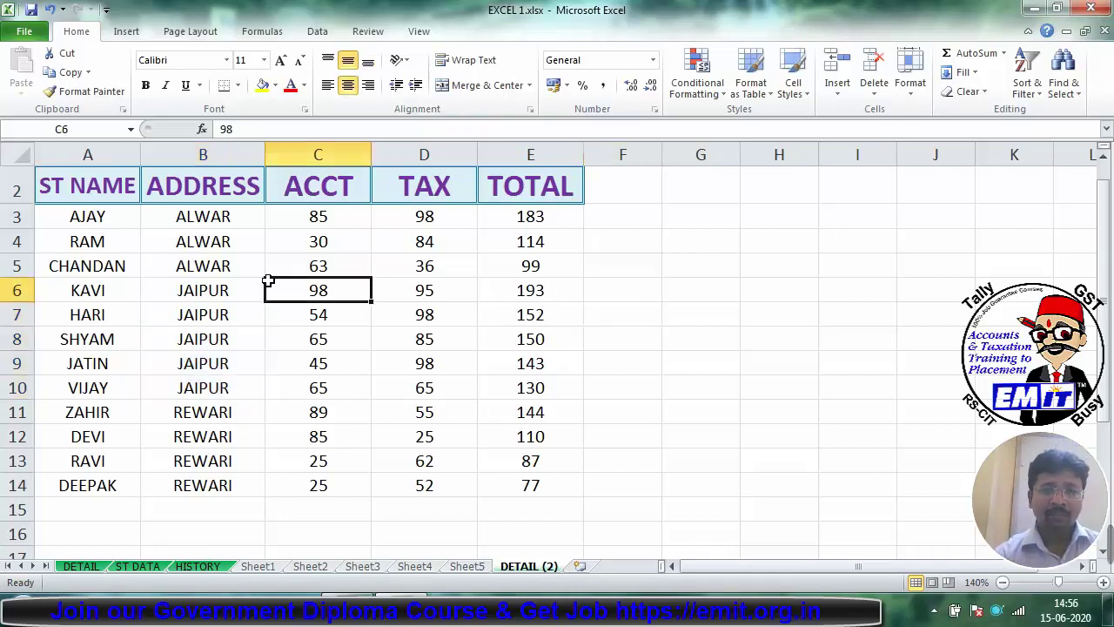
pyautogui.moveTo(84, 181); pyautogui.dragTo(529, 490)
pyautogui.click(1027, 74)
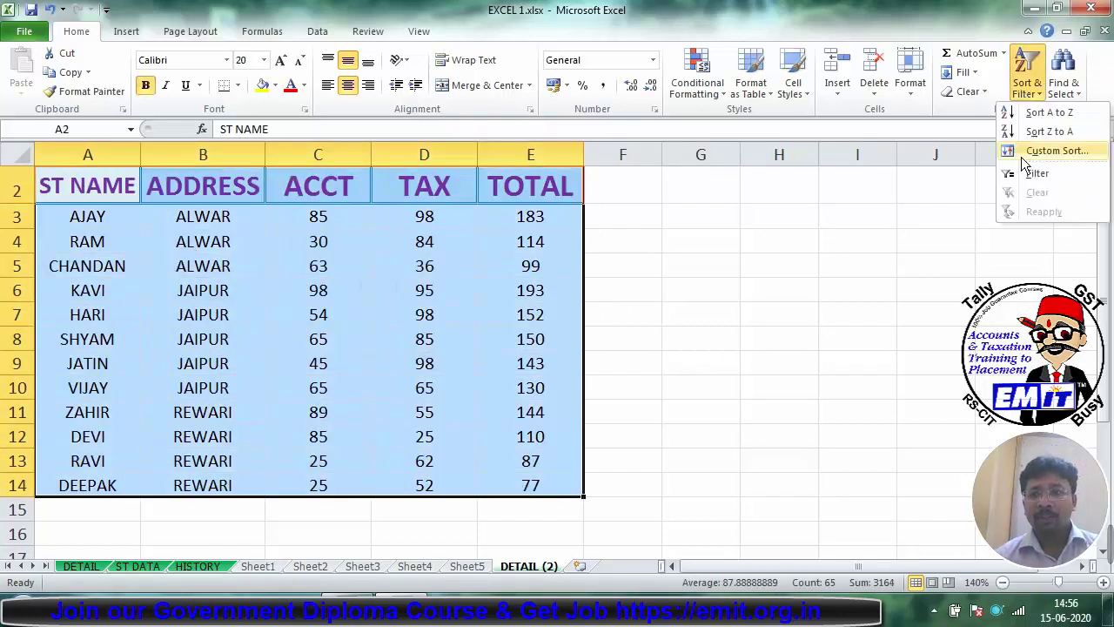
pyautogui.click(1034, 150)
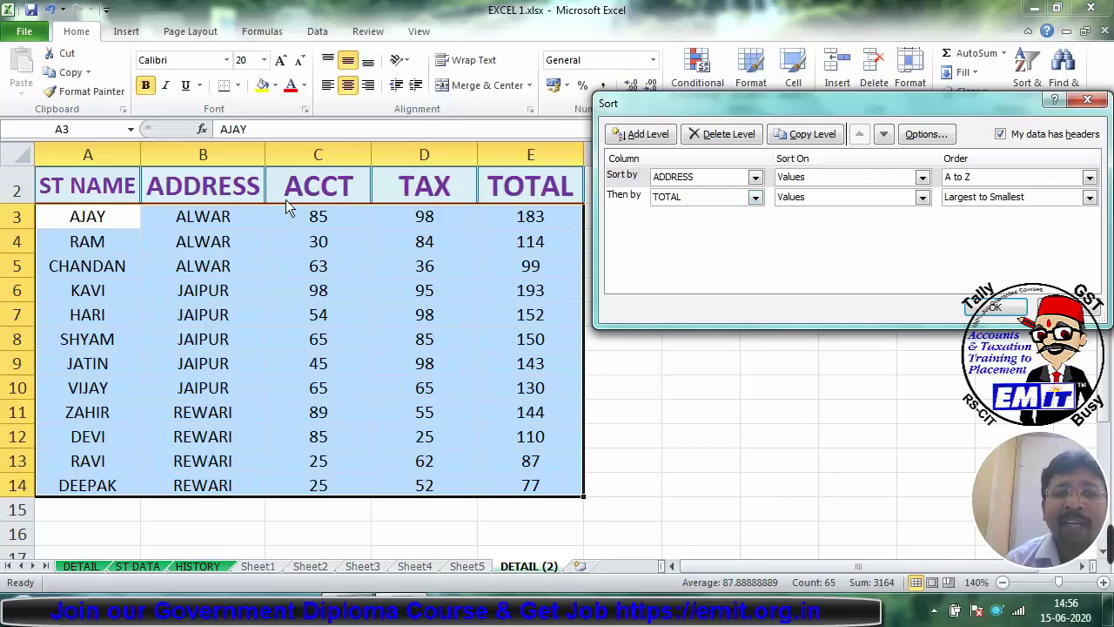
pyautogui.click(1003, 135)
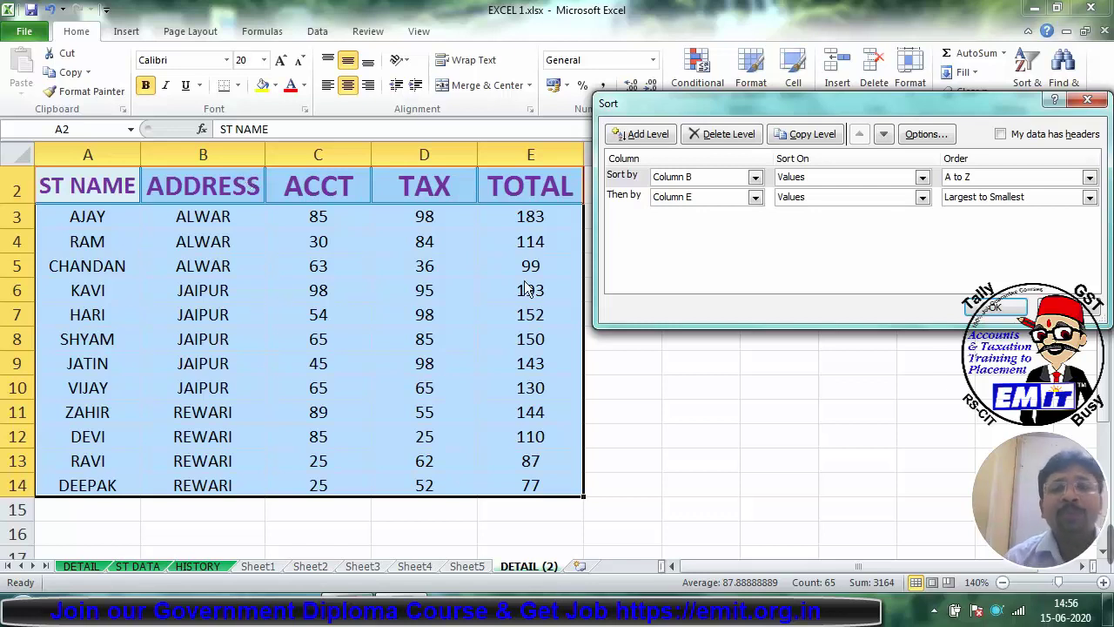
pyautogui.click(754, 177)
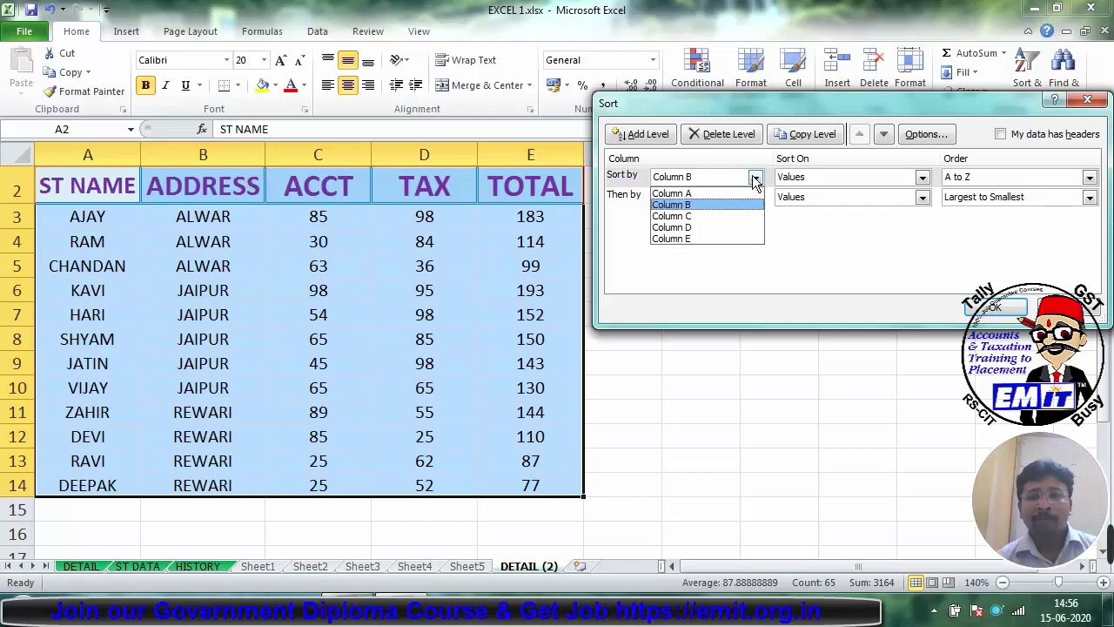
pyautogui.click(683, 193)
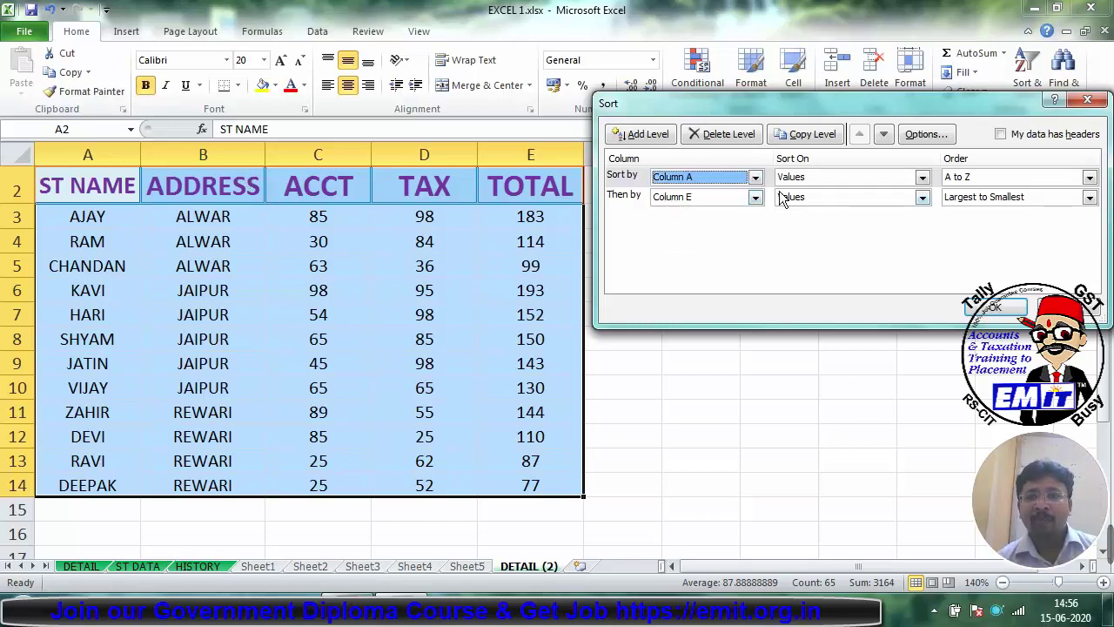
pyautogui.click(633, 196)
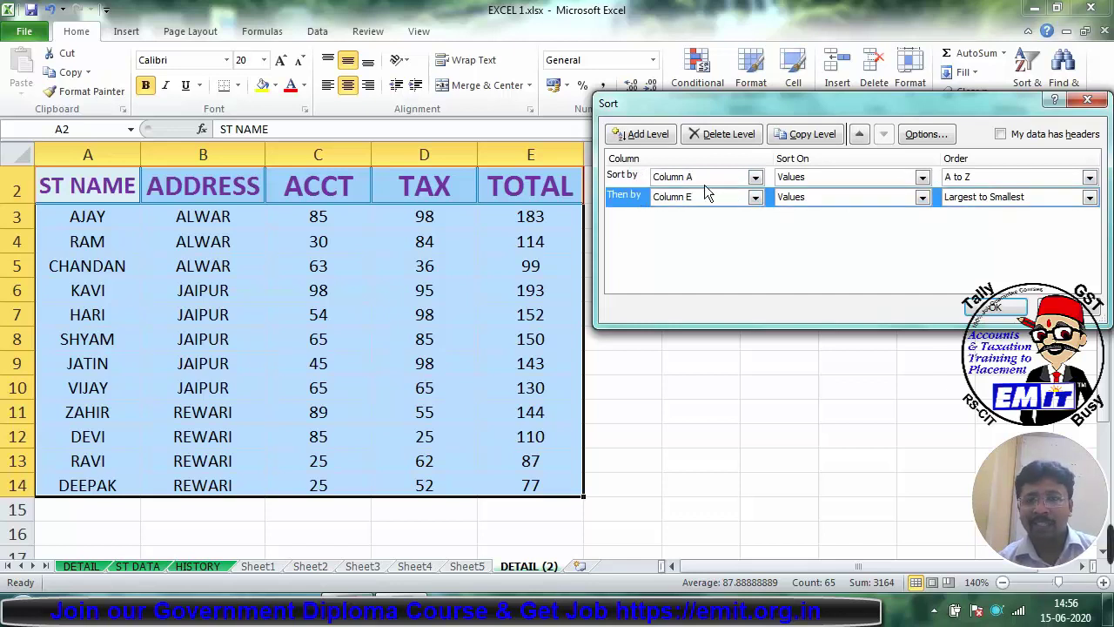
pyautogui.click(722, 134)
pyautogui.click(1010, 310)
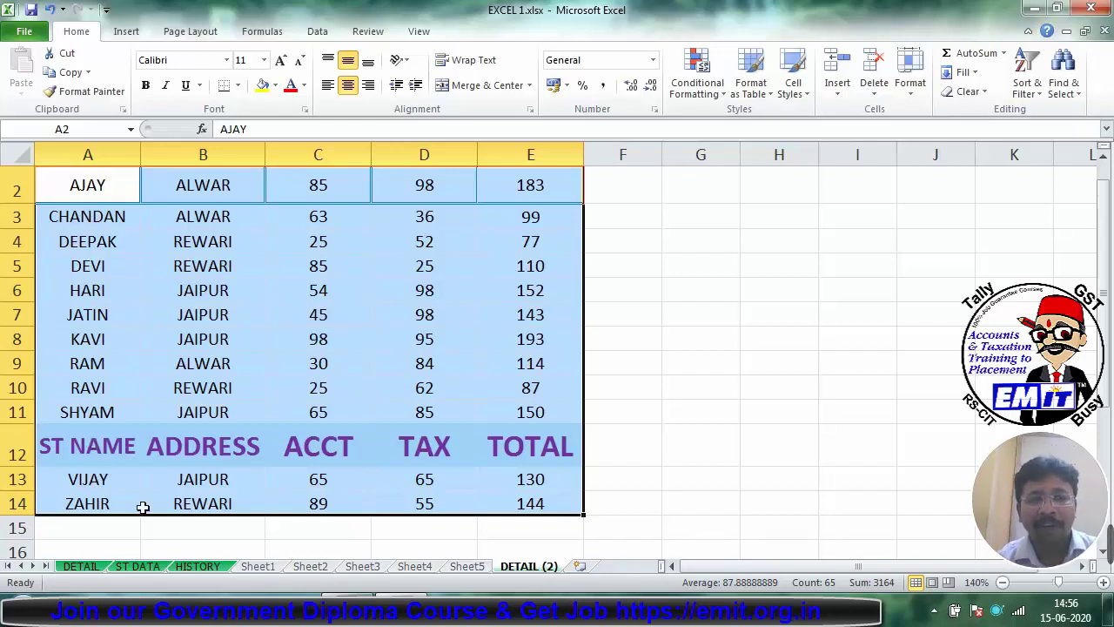
pyautogui.hotkey('ctrl', 'z')
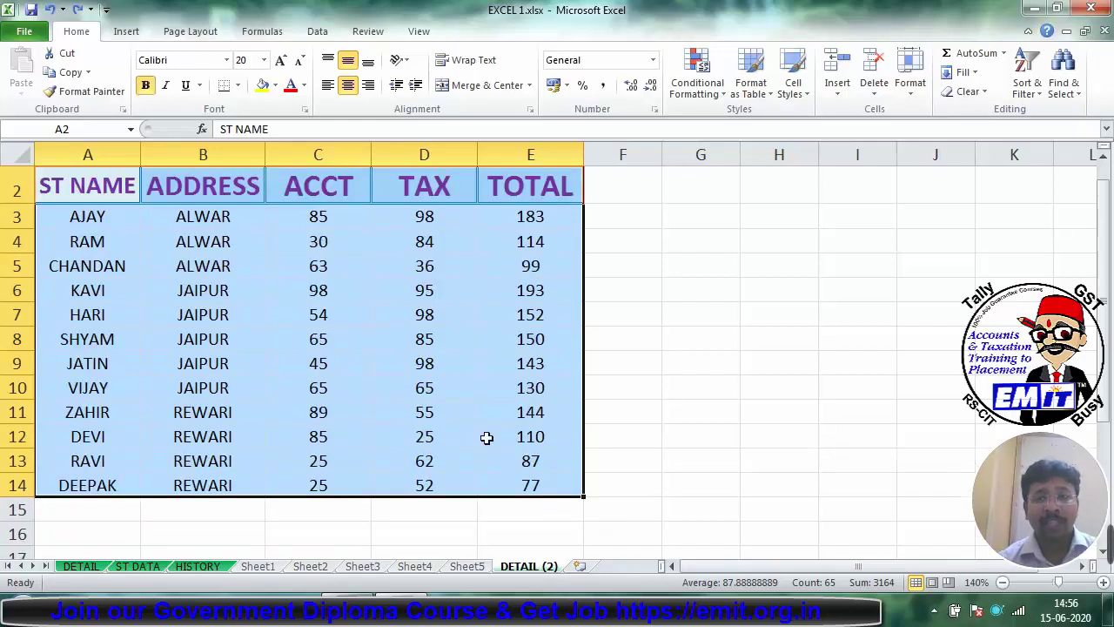
# Step: Delete the 'Then by TOTAL' level in Custom Sort so rows sort by ADDRESS only
pyautogui.click(1036, 82)
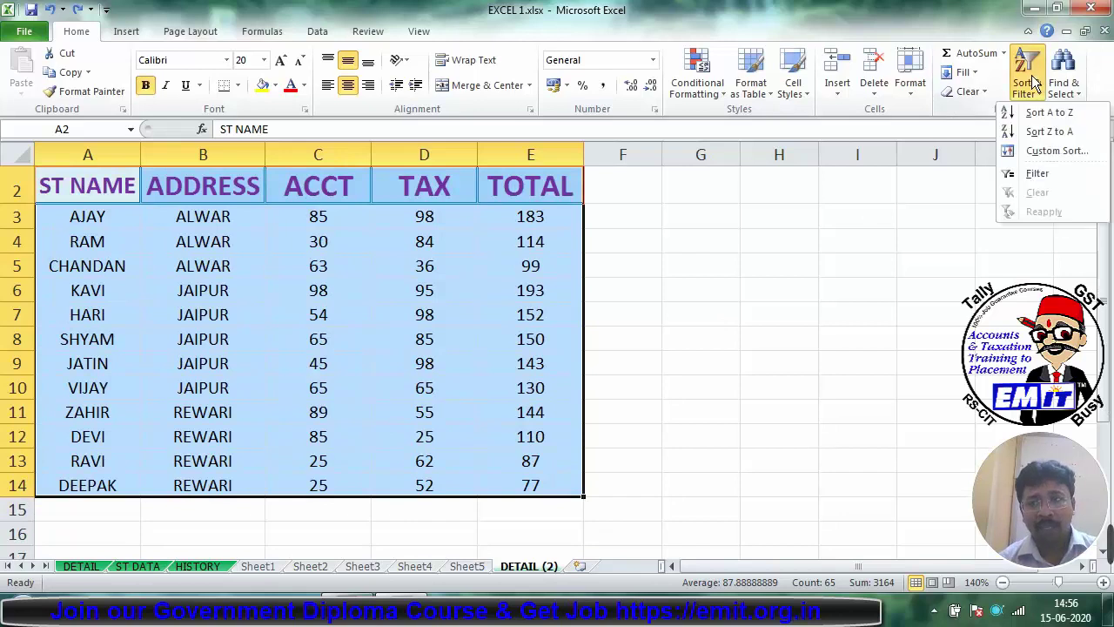
pyautogui.click(1044, 154)
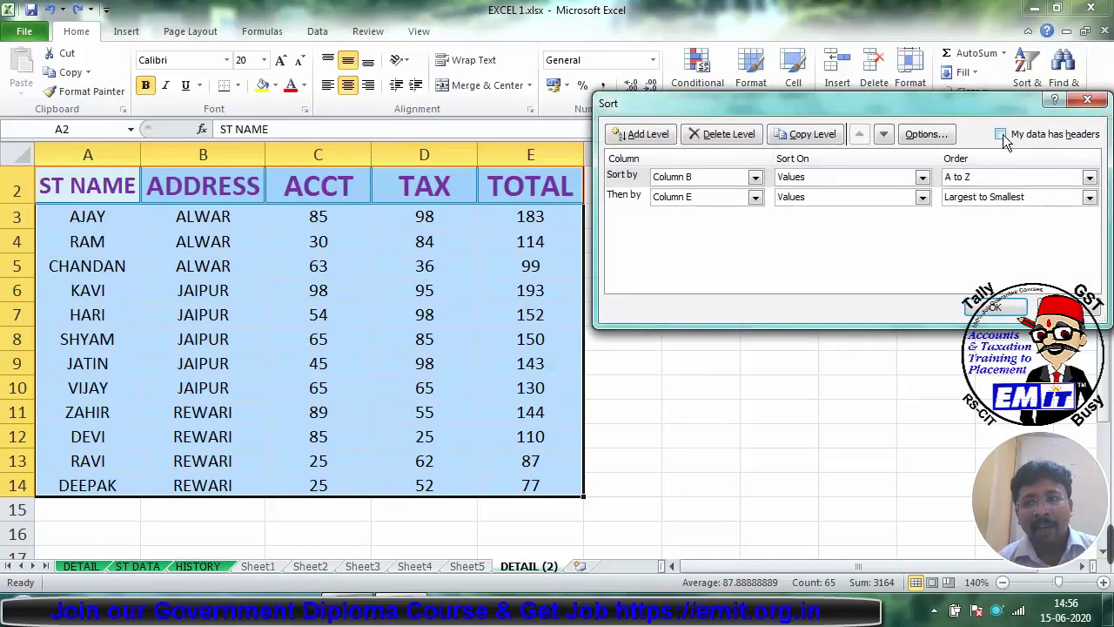
pyautogui.click(1001, 135)
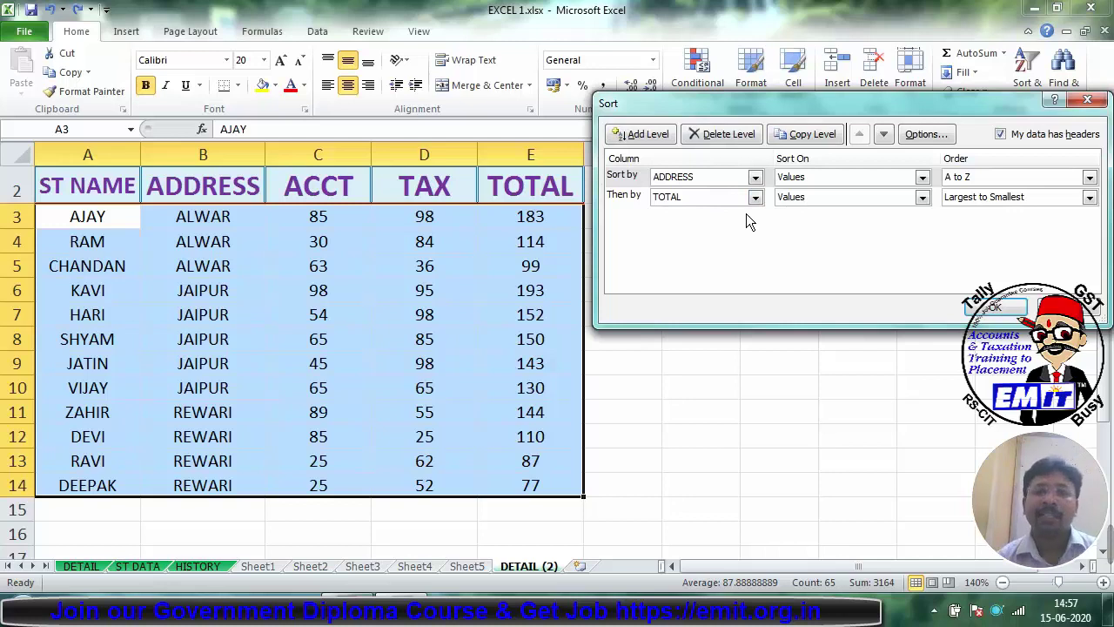
pyautogui.click(632, 199)
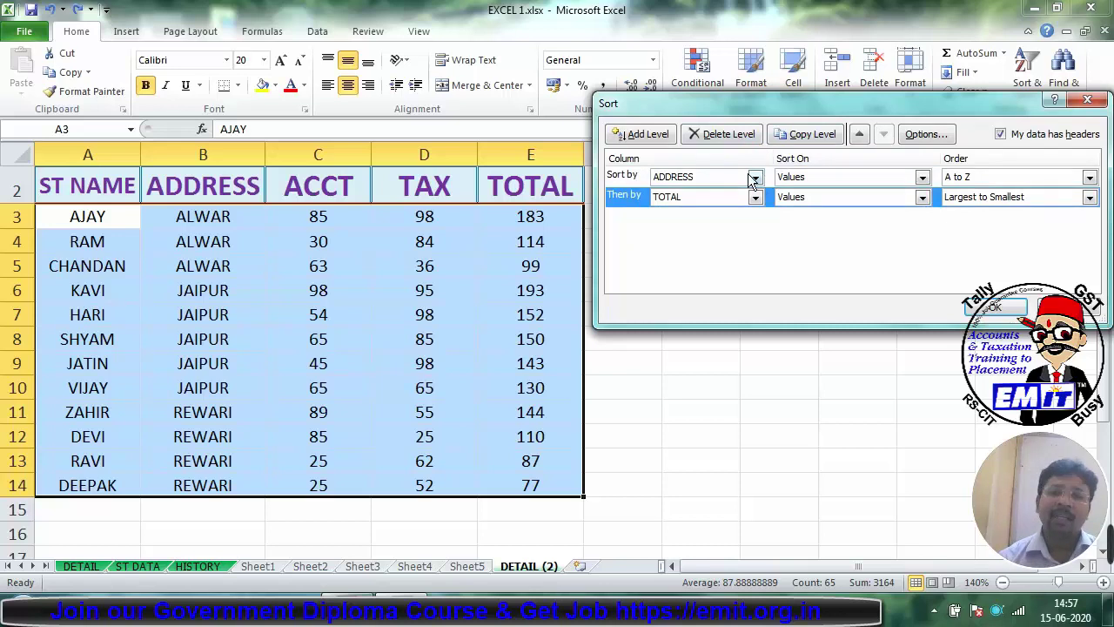
pyautogui.click(727, 135)
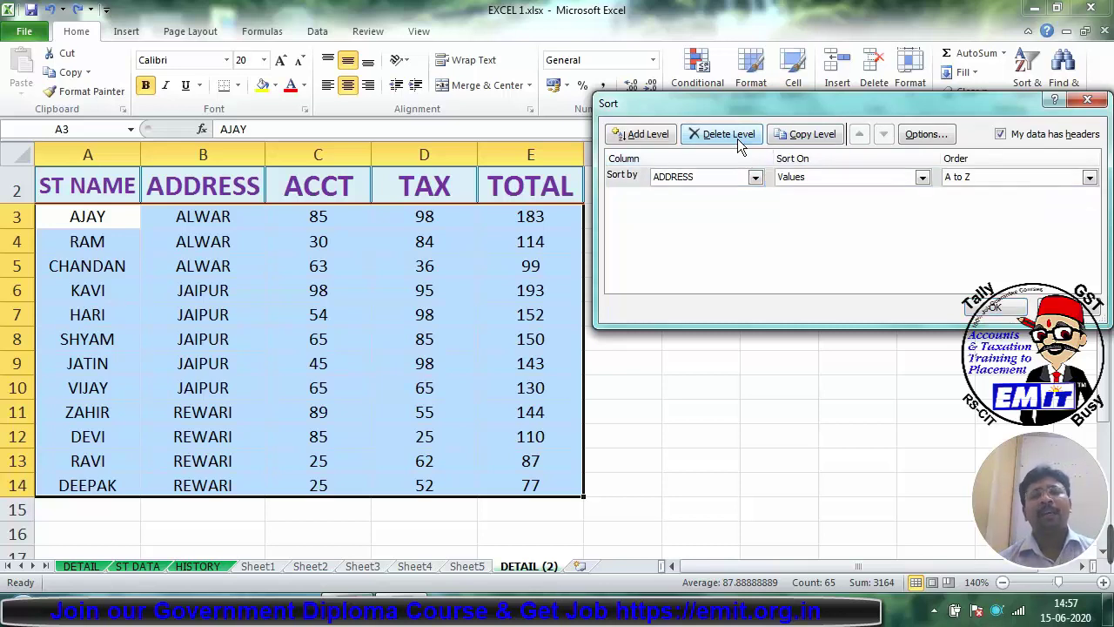
pyautogui.click(993, 309)
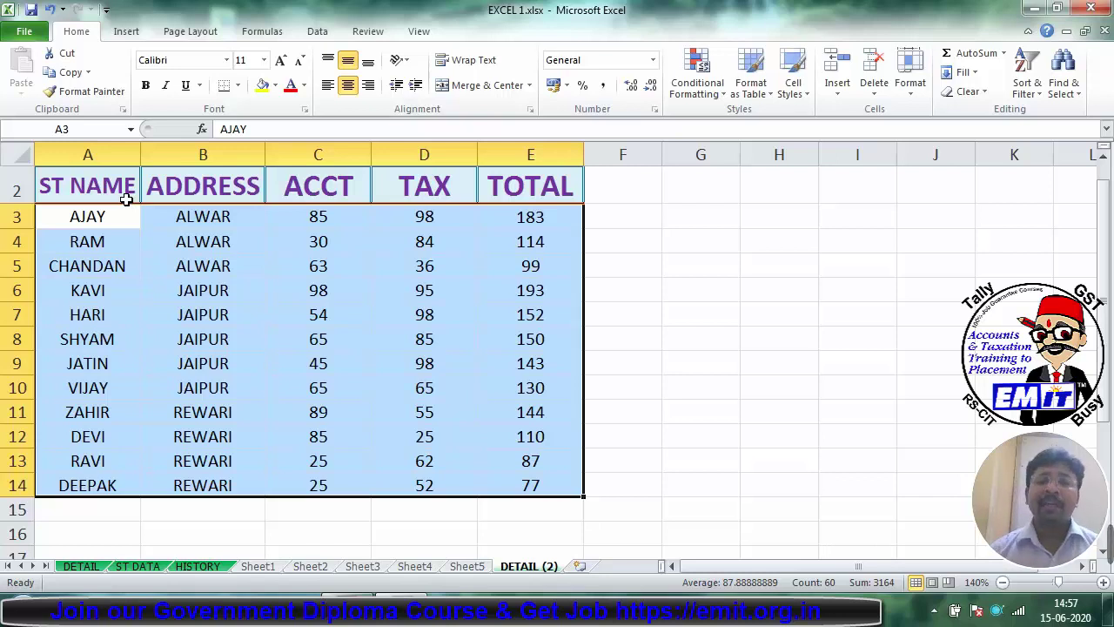
pyautogui.moveTo(87, 179); pyautogui.dragTo(515, 487)
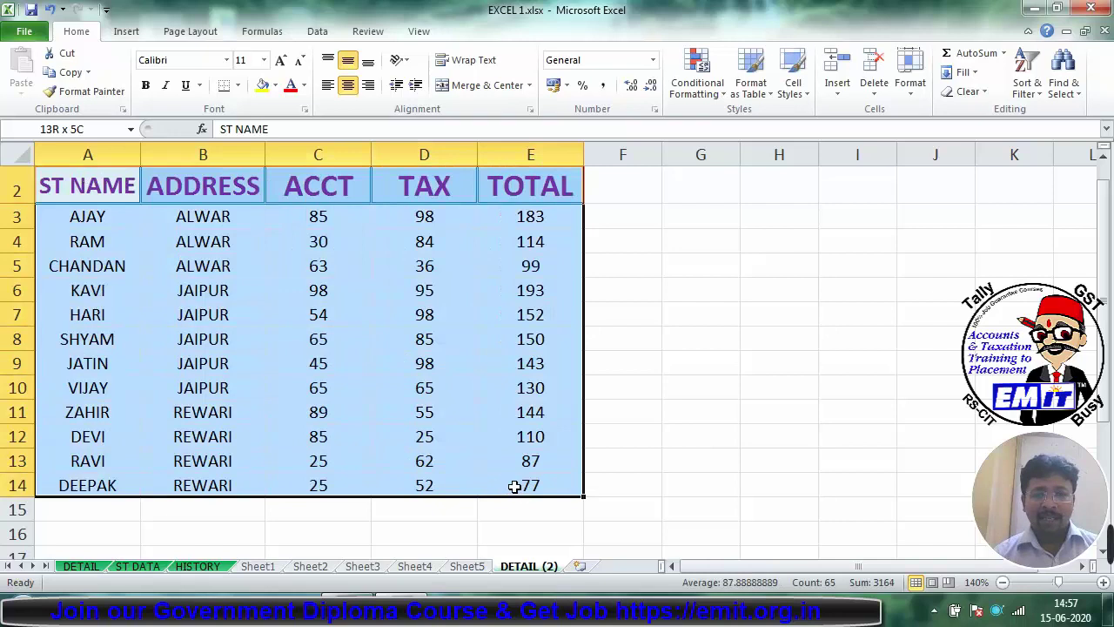
# Step: Turn on AutoFilter and filter ADDRESS to show only the ALWAR rows
pyautogui.click(1027, 84)
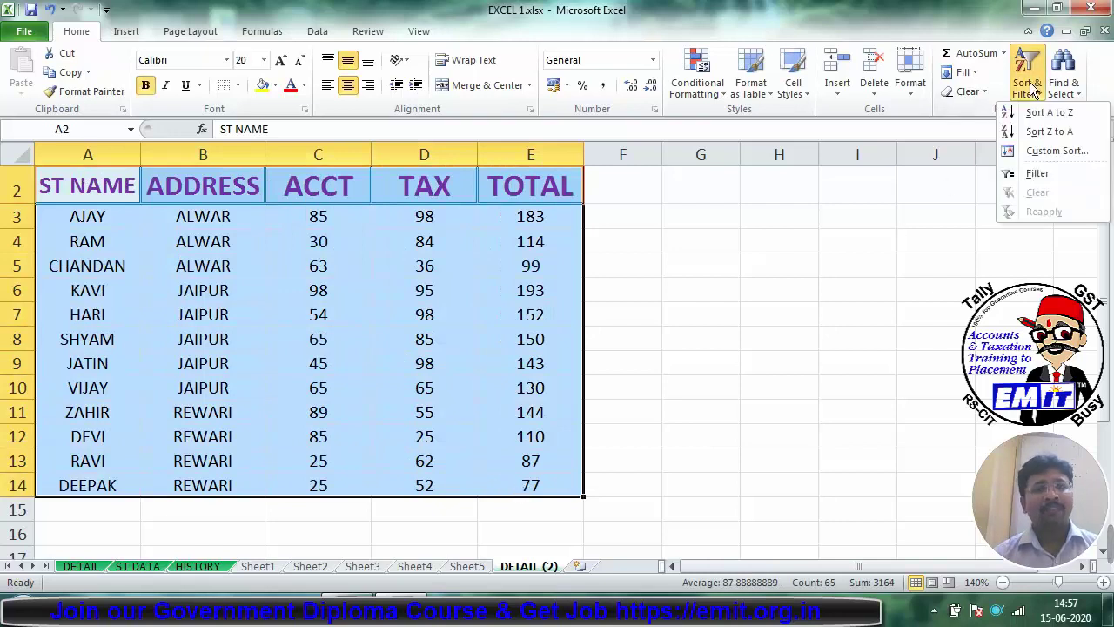
pyautogui.click(1038, 176)
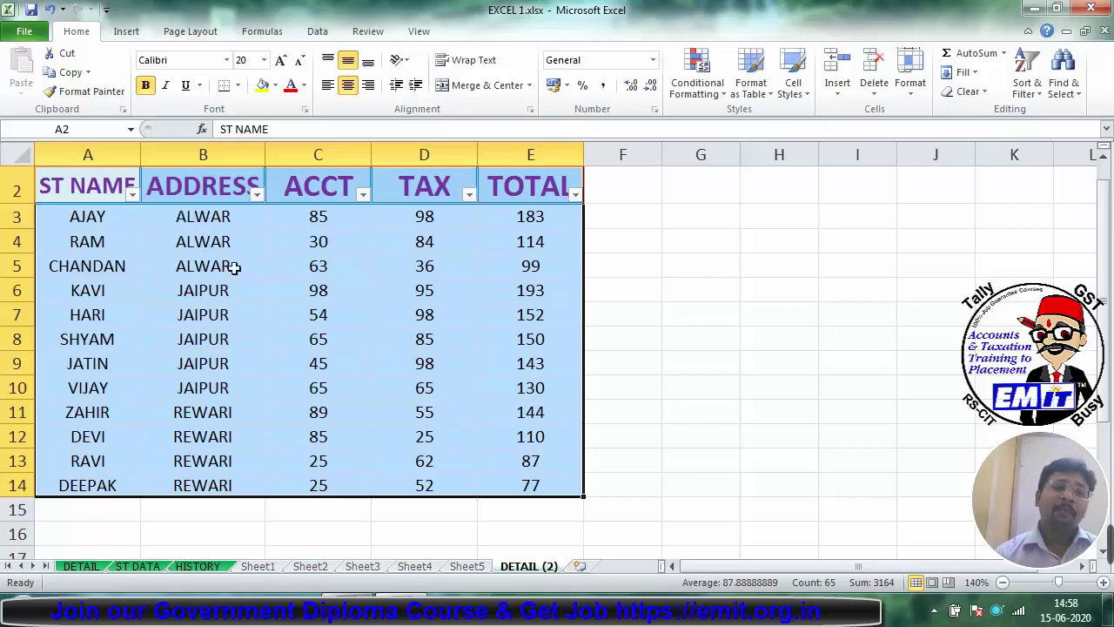
pyautogui.click(257, 193)
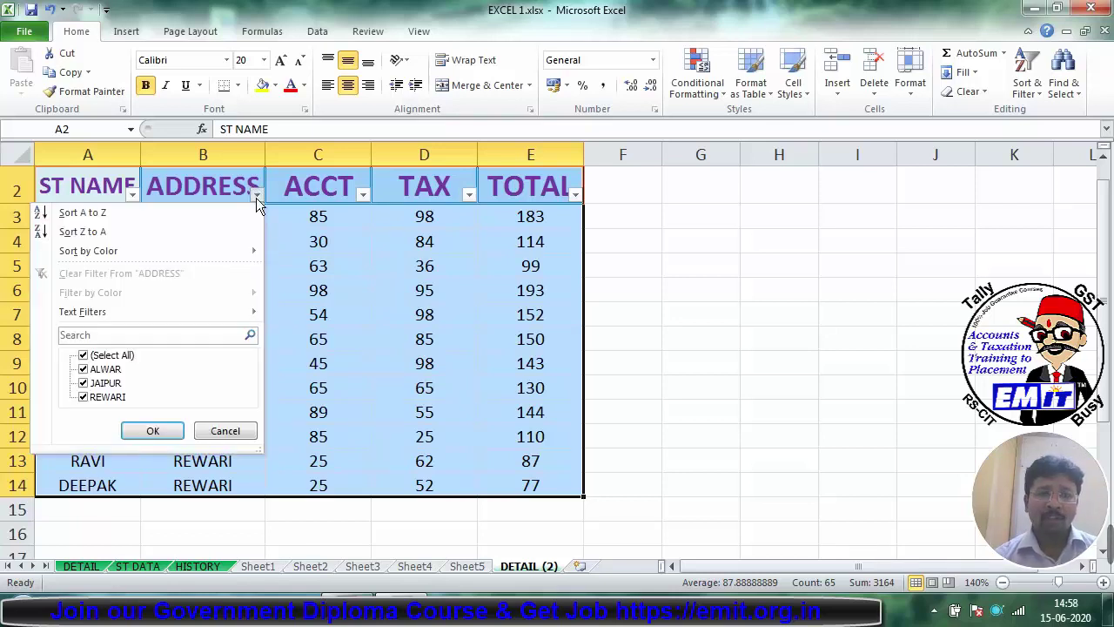
pyautogui.click(84, 355)
pyautogui.click(84, 369)
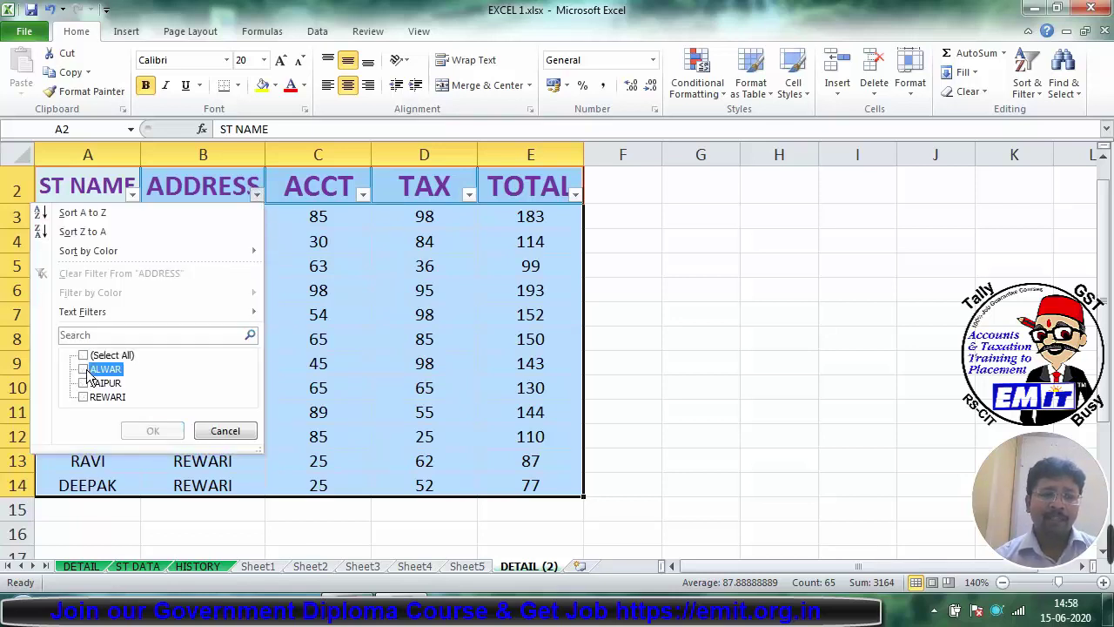
pyautogui.click(150, 432)
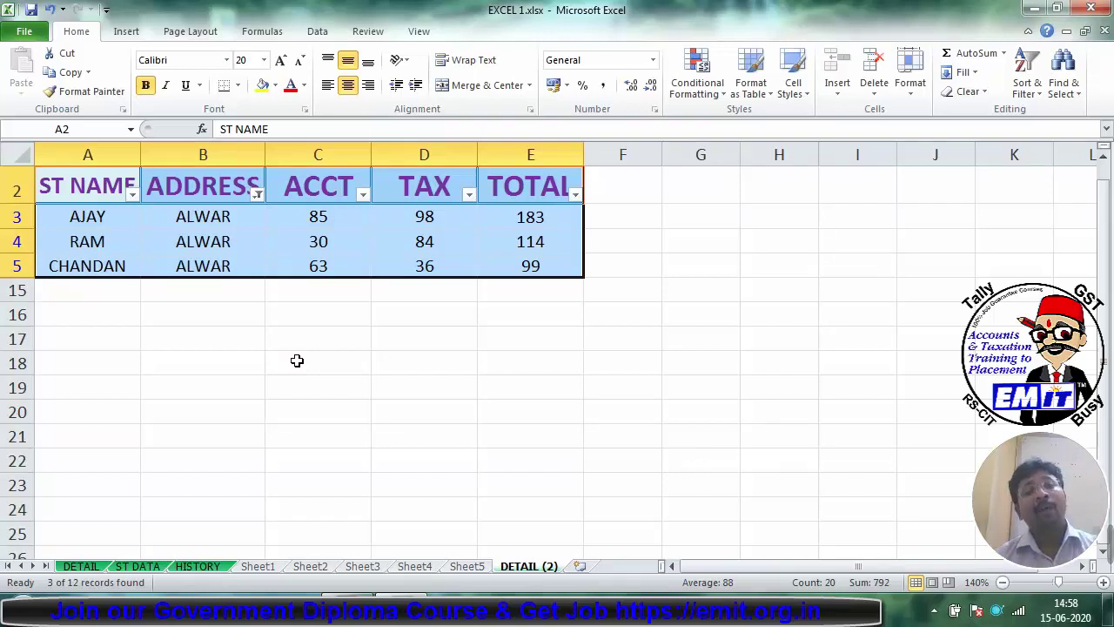
# Step: Reselect all values in the ADDRESS filter to show every address again
pyautogui.click(258, 197)
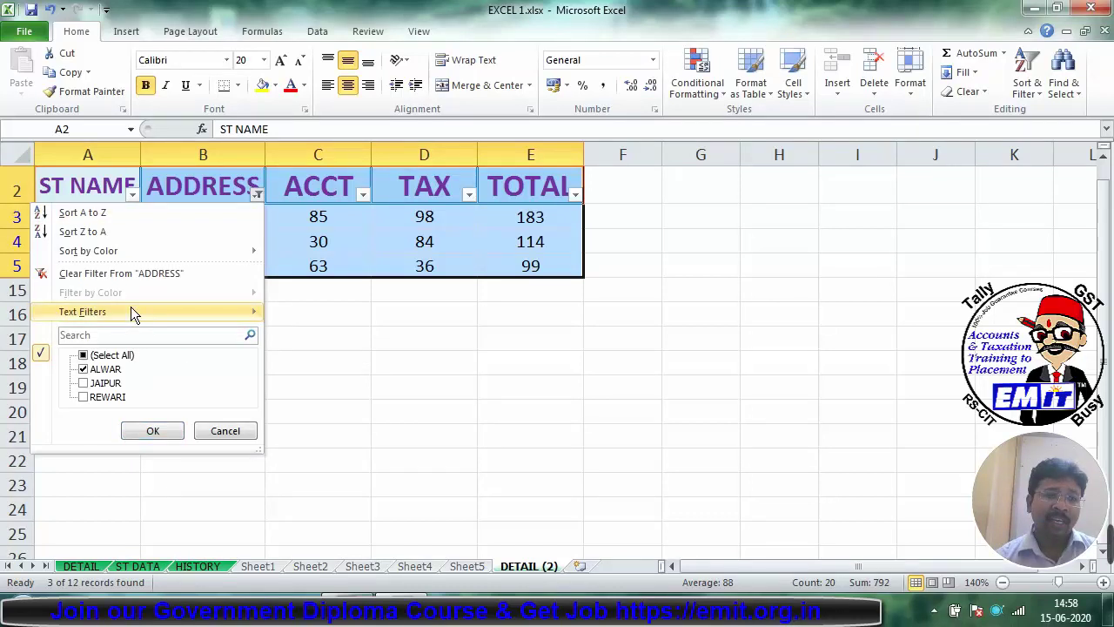
pyautogui.click(83, 355)
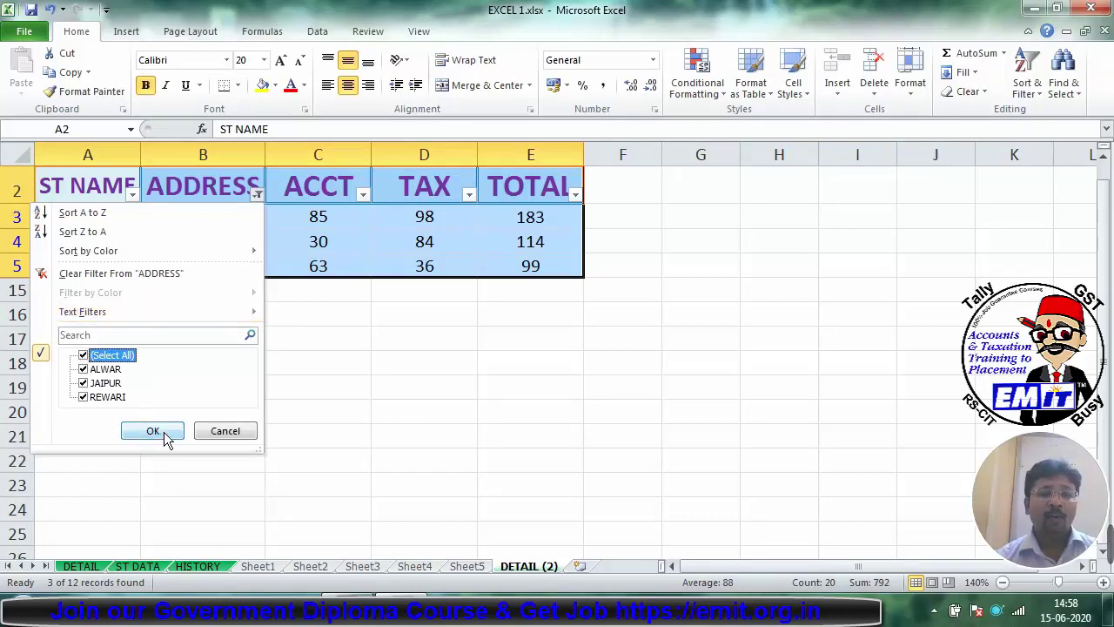
pyautogui.click(159, 431)
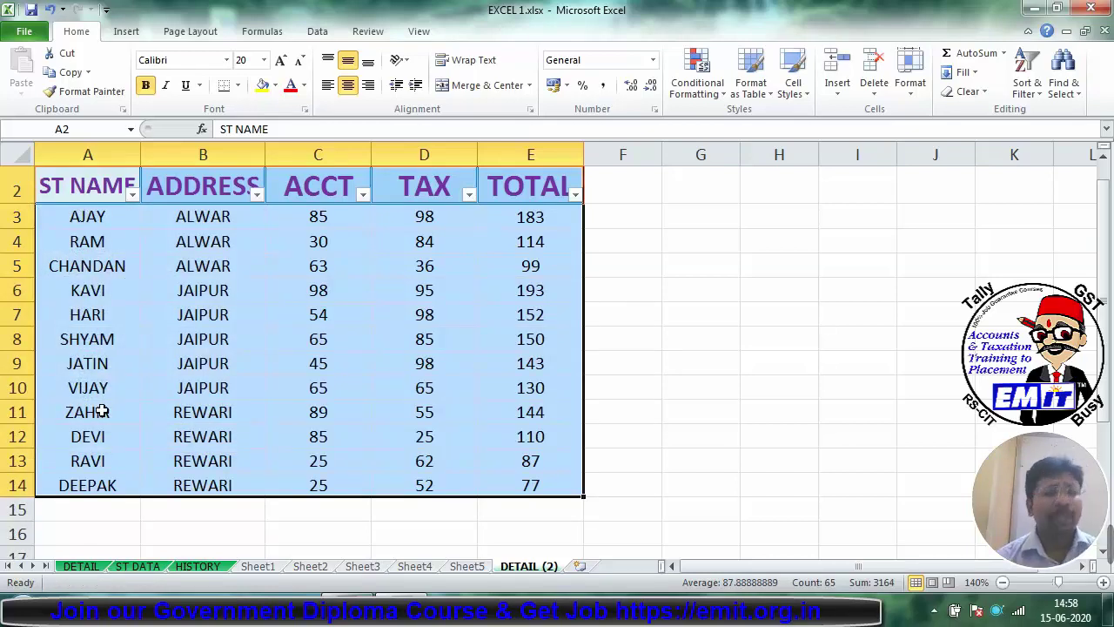
# Step: Filter ST NAME by searching for CHANDAN to show only his row
pyautogui.click(132, 193)
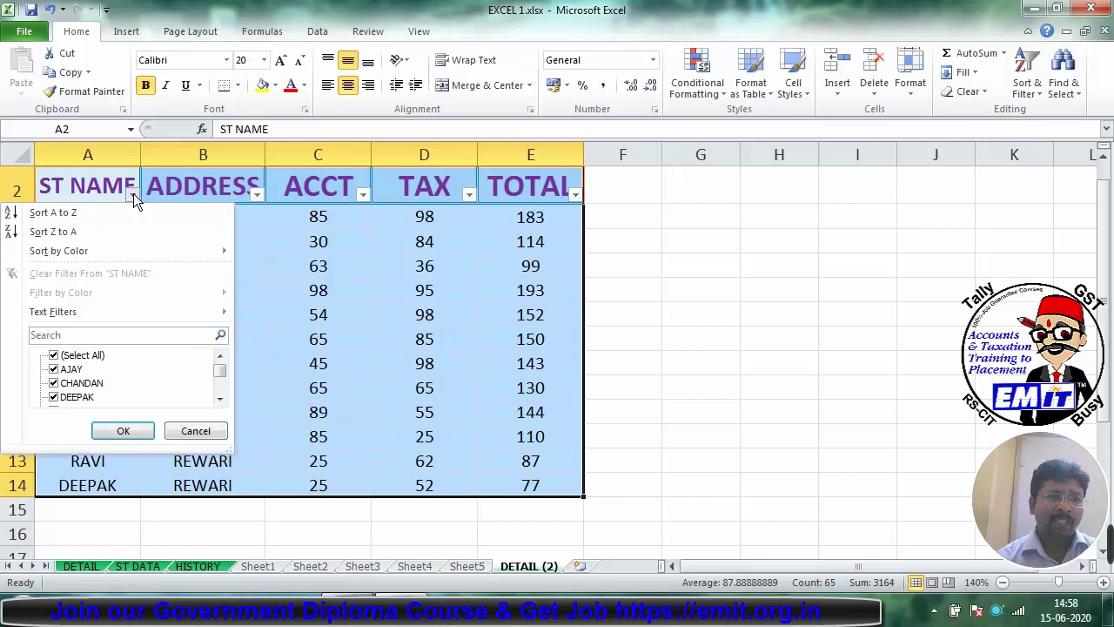
pyautogui.click(87, 334)
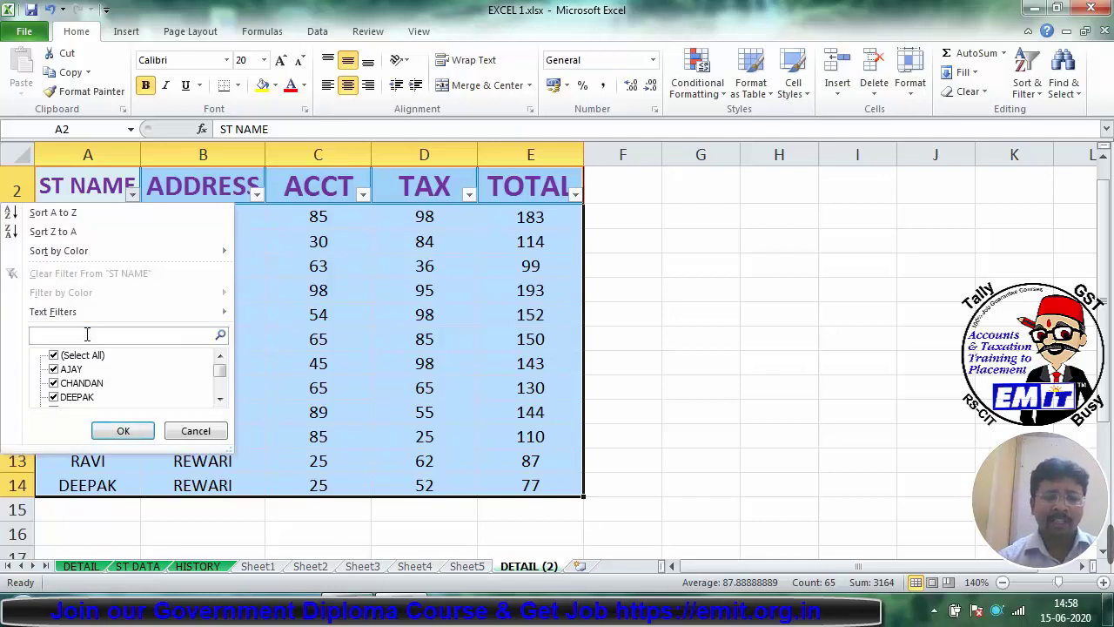
pyautogui.write('CHANDAN')
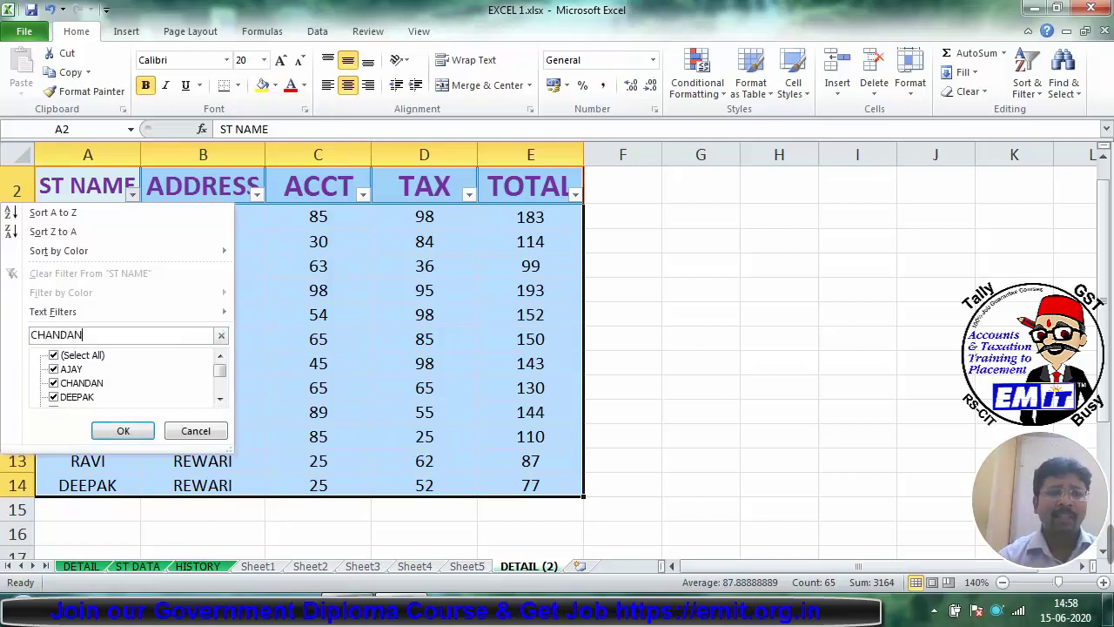
pyautogui.press('Return')
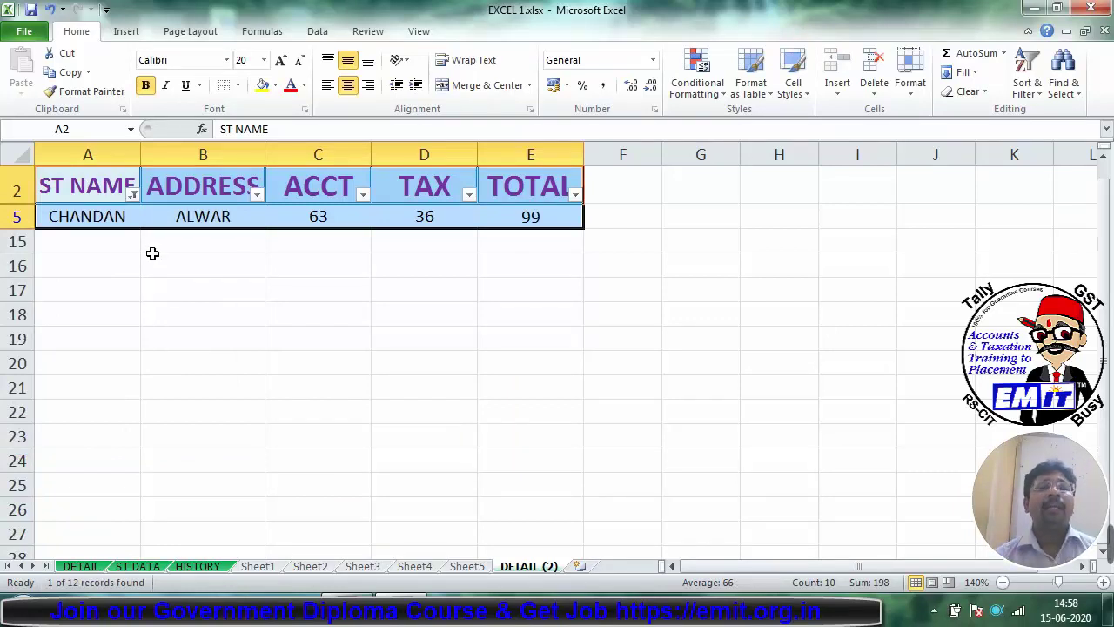
# Step: Select All in the ST NAME filter to show all twelve students again
pyautogui.click(133, 193)
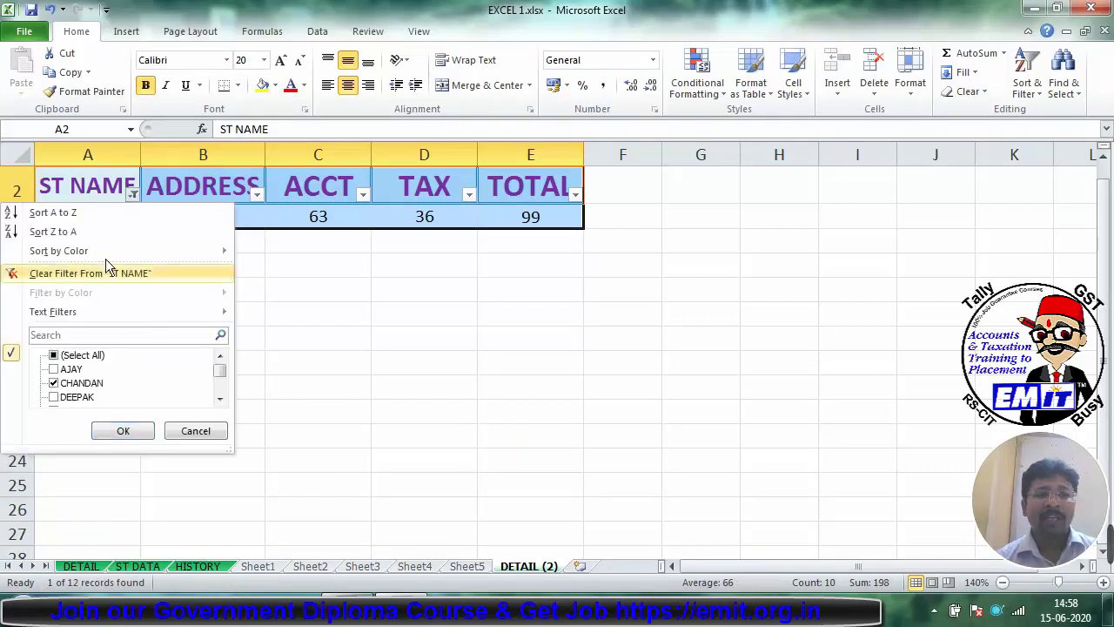
pyautogui.click(55, 357)
pyautogui.click(121, 431)
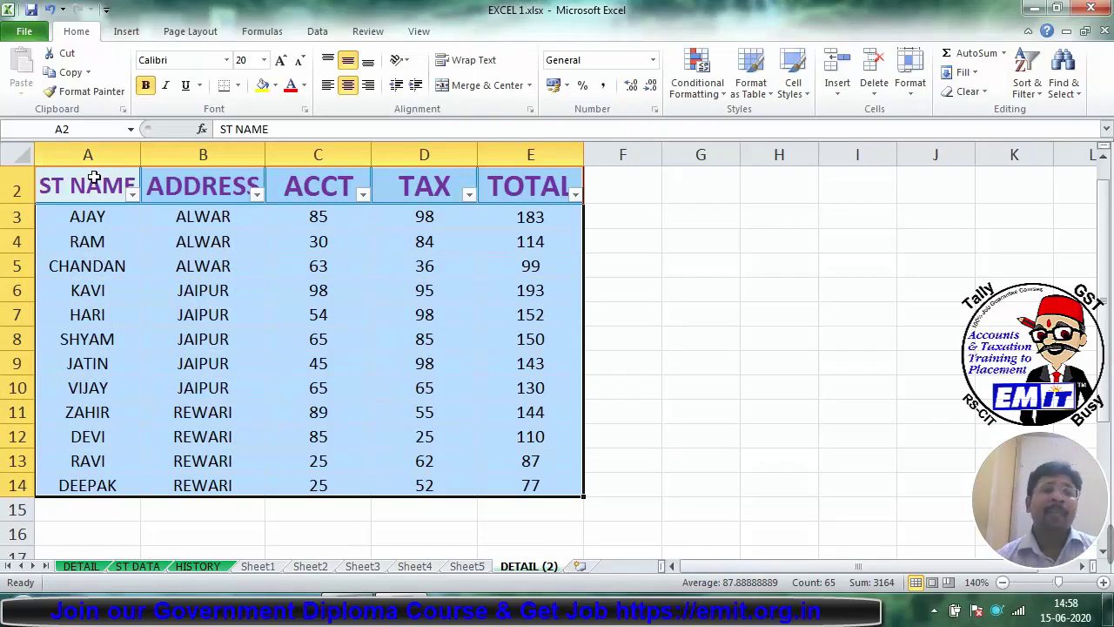
pyautogui.moveTo(92, 183); pyautogui.dragTo(508, 489)
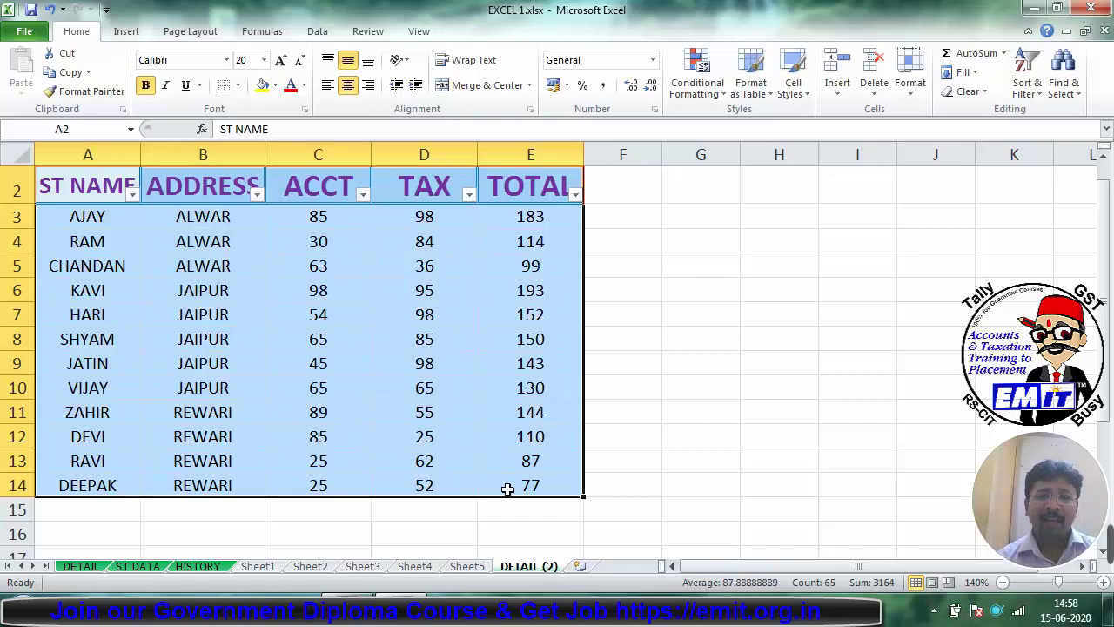
pyautogui.click(24, 174)
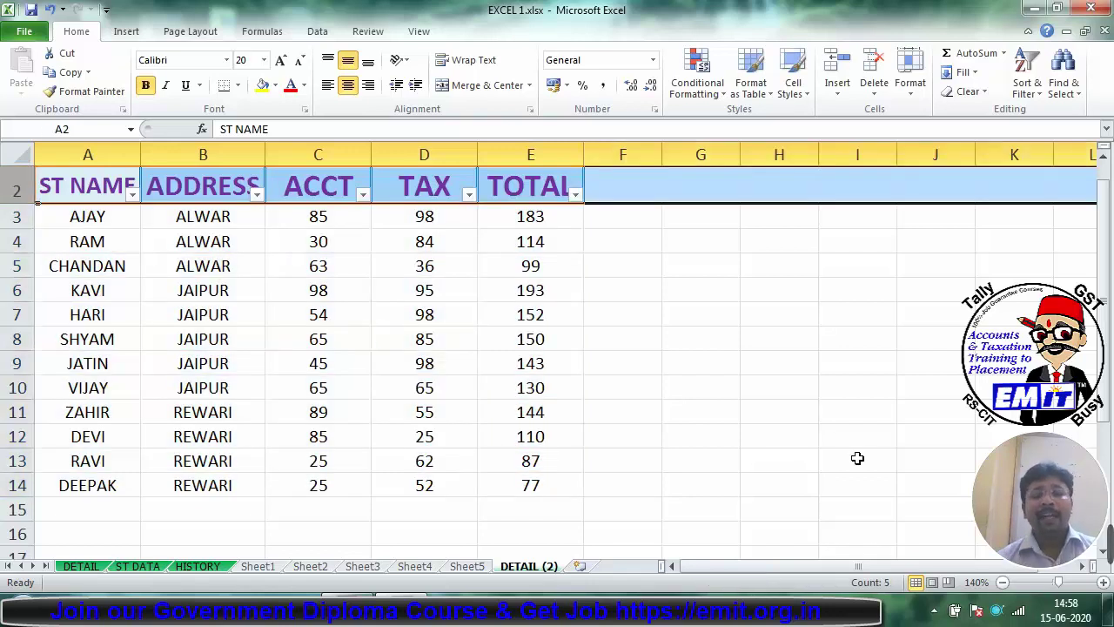
pyautogui.hotkey('ctrl', 'shift', 'l')
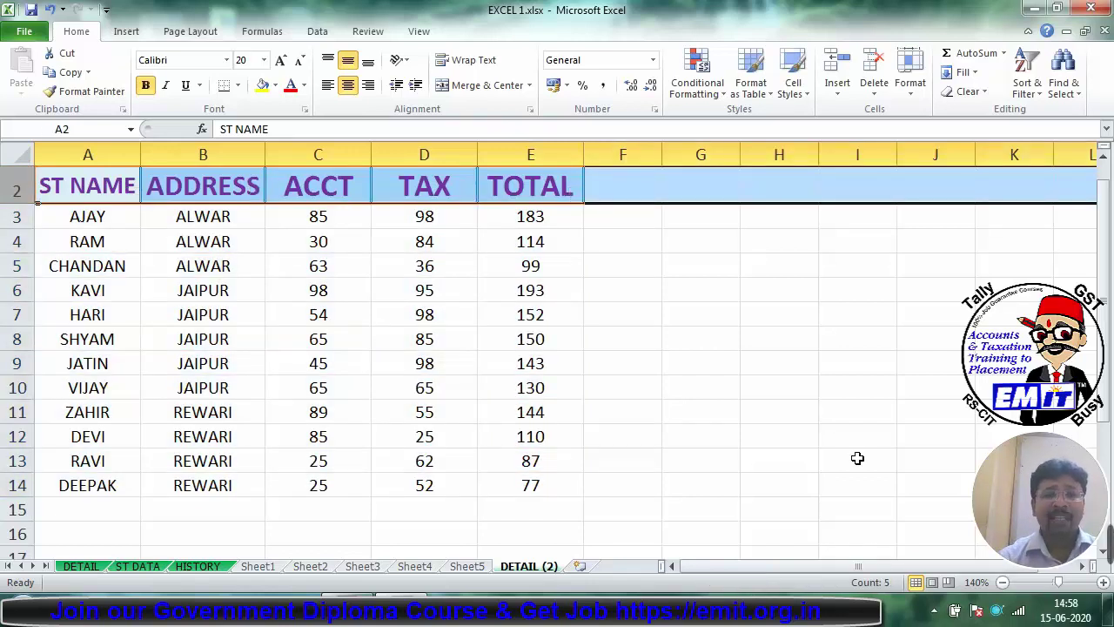
pyautogui.hotkey('ctrl', 'shift', 'l')
pyautogui.hotkey('ctrl', 'shift', 'l')
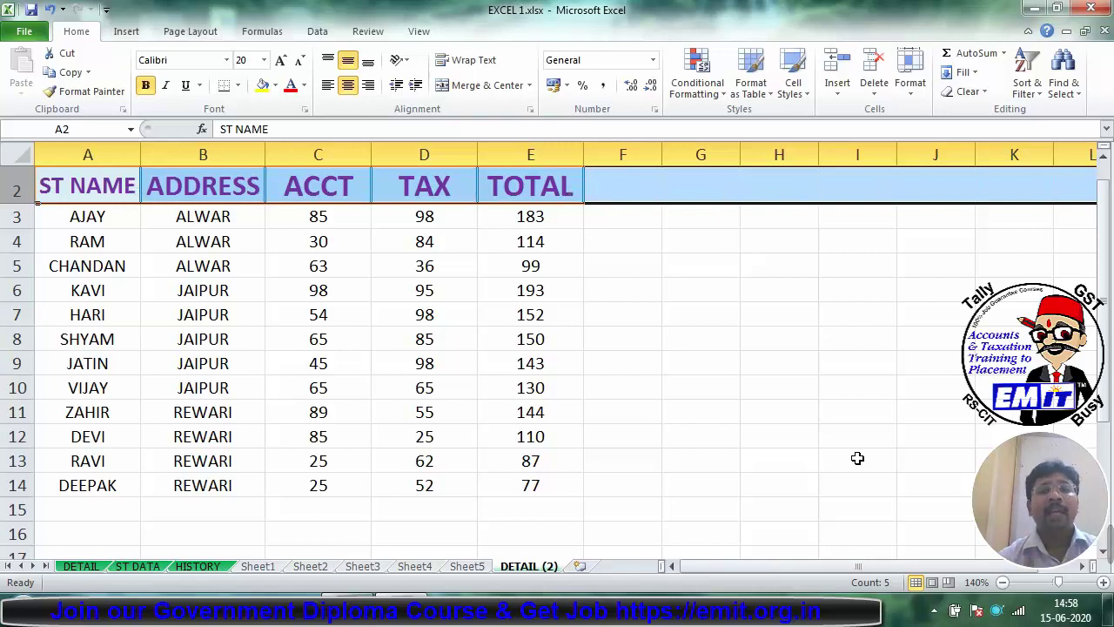
pyautogui.click(736, 432)
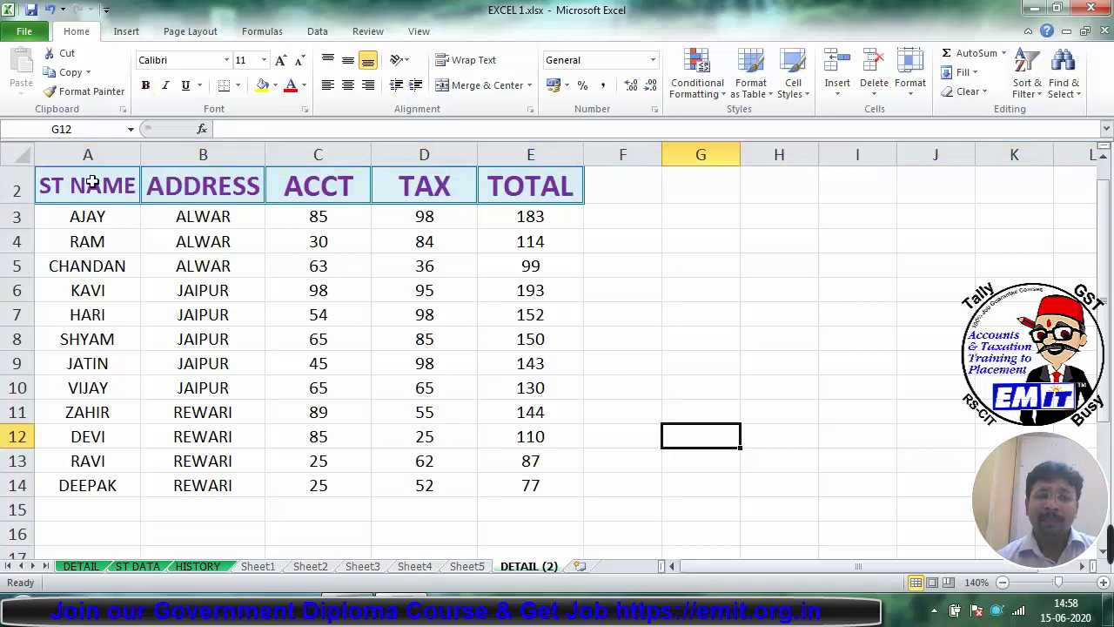
pyautogui.click(16, 339)
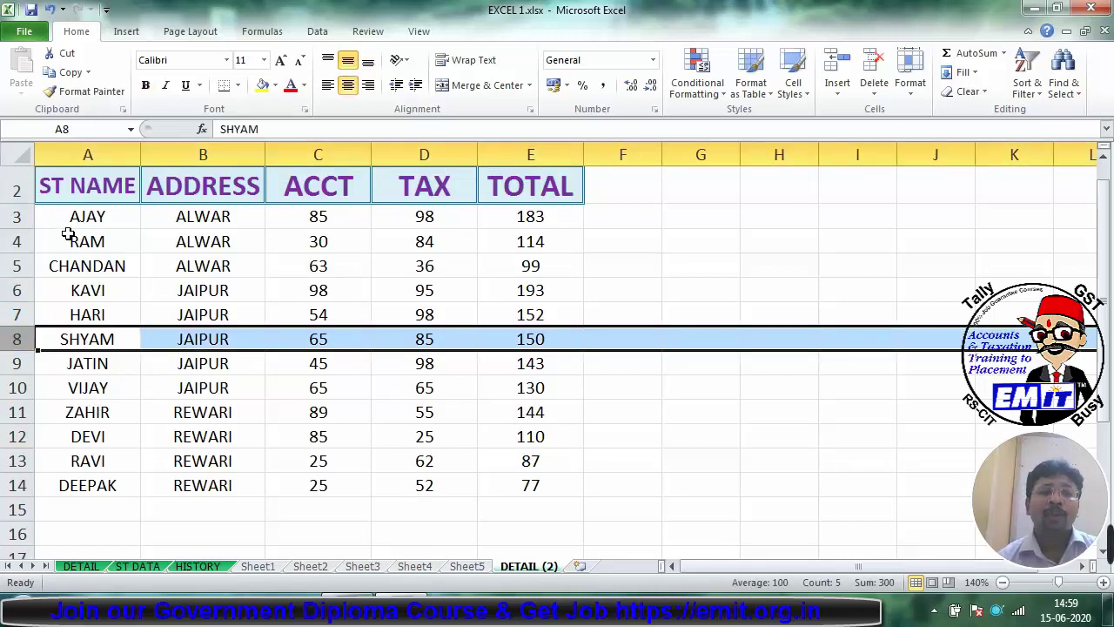
pyautogui.moveTo(42, 186); pyautogui.dragTo(531, 186)
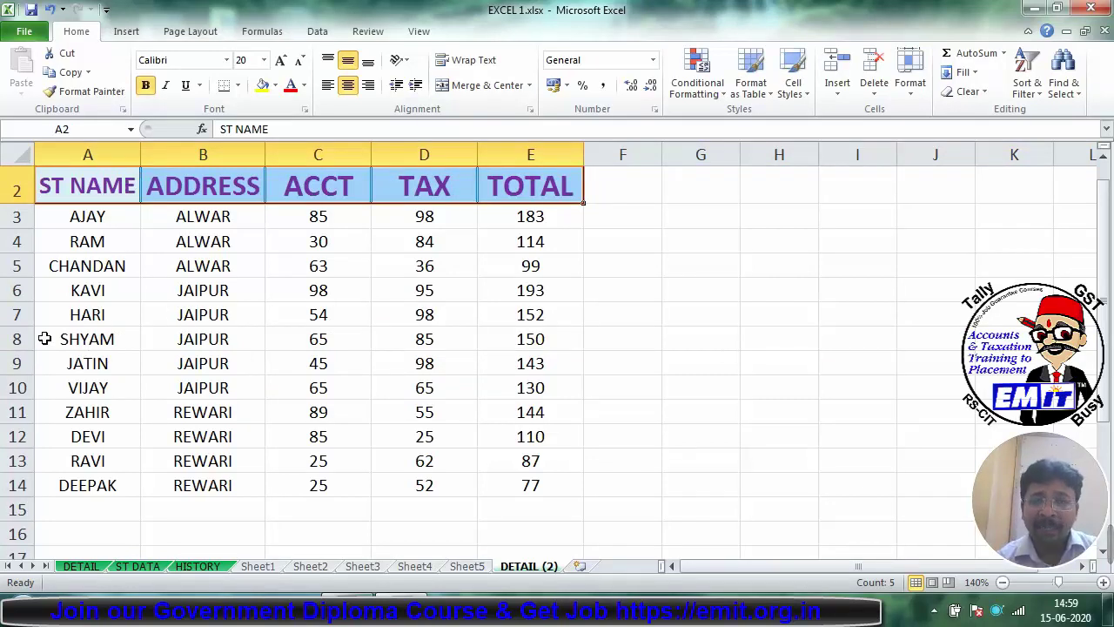
pyautogui.moveTo(90, 183); pyautogui.dragTo(525, 482)
pyautogui.click(105, 185)
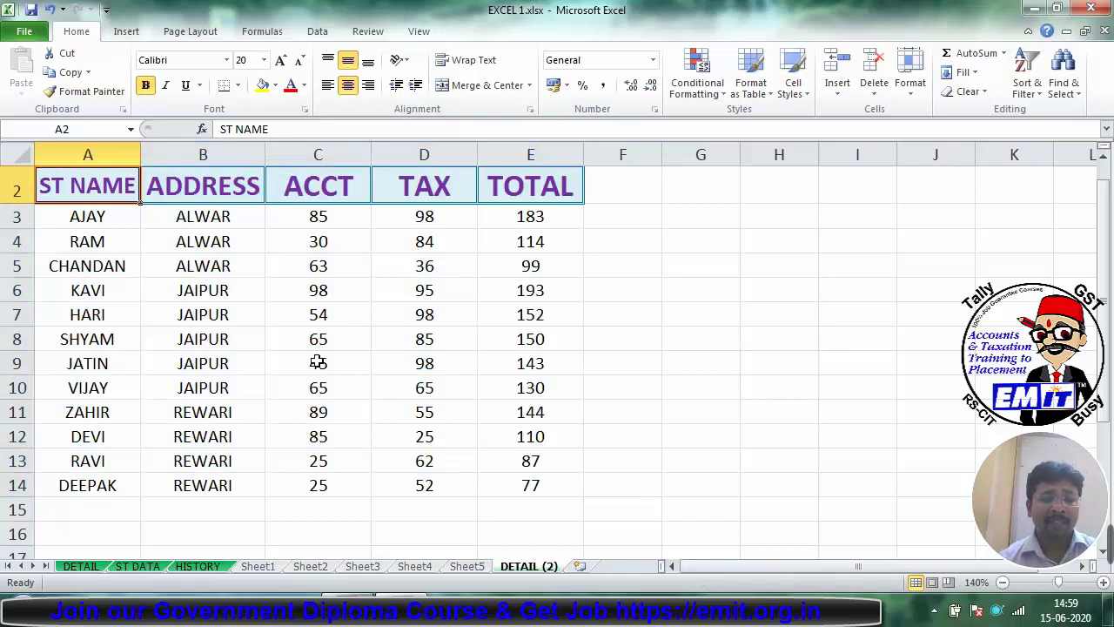
pyautogui.hotkey('ctrl', 'shift', 'Right')
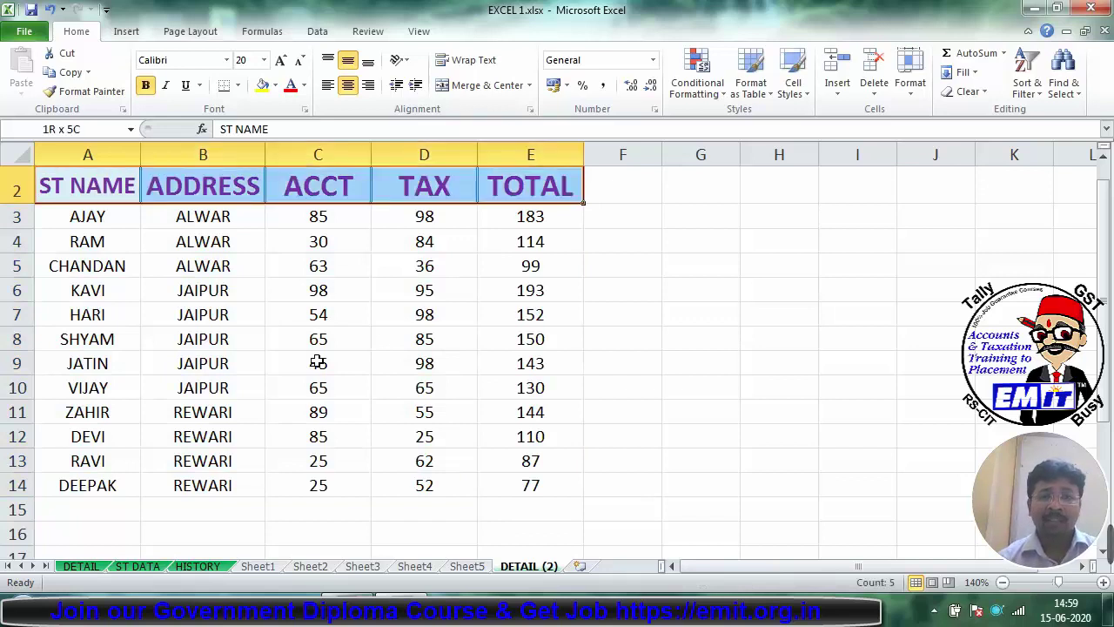
pyautogui.hotkey('ctrl', 'shift', 'Down')
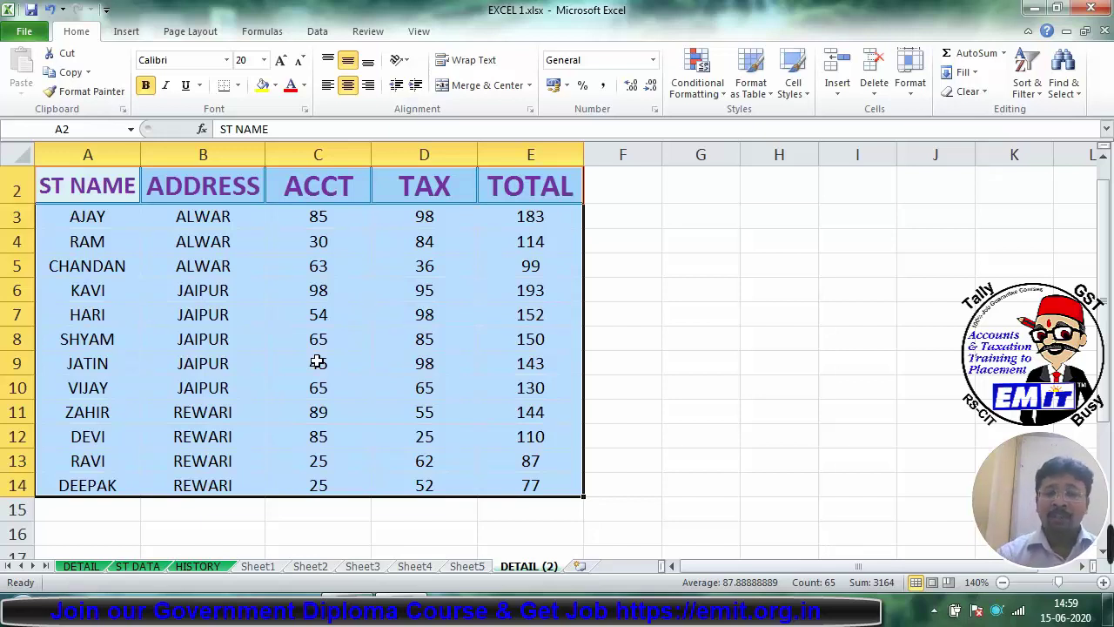
pyautogui.hotkey('ctrl', 'shift', 'l')
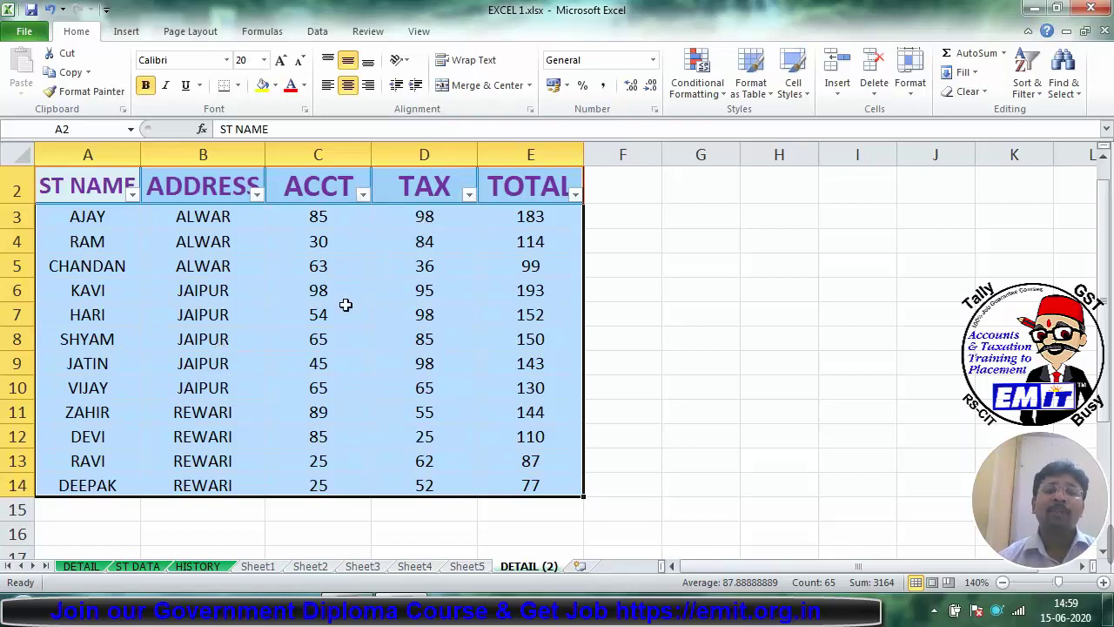
# Step: Filter the ACCT column to values greater than 80
pyautogui.click(363, 193)
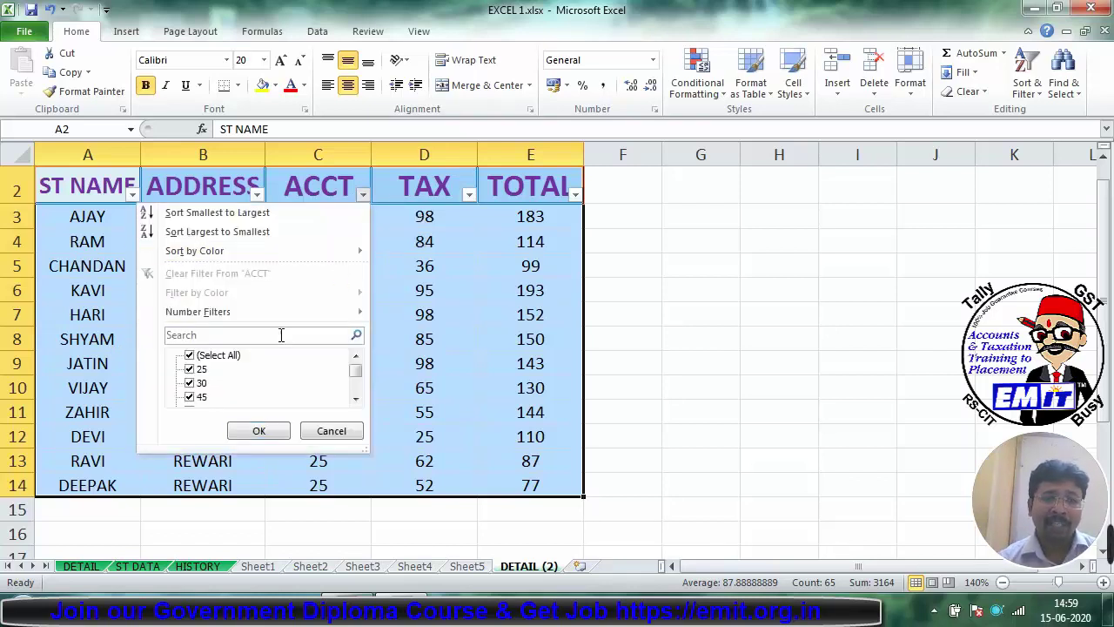
pyautogui.moveTo(261, 316)
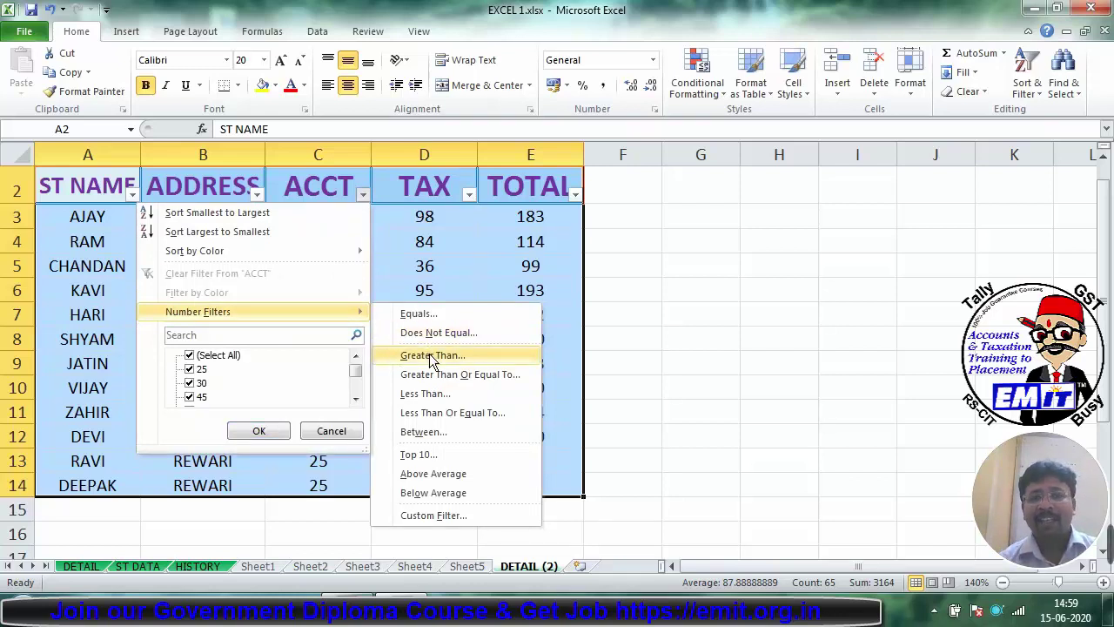
pyautogui.click(433, 356)
pyautogui.write('80')
pyautogui.press('Return')
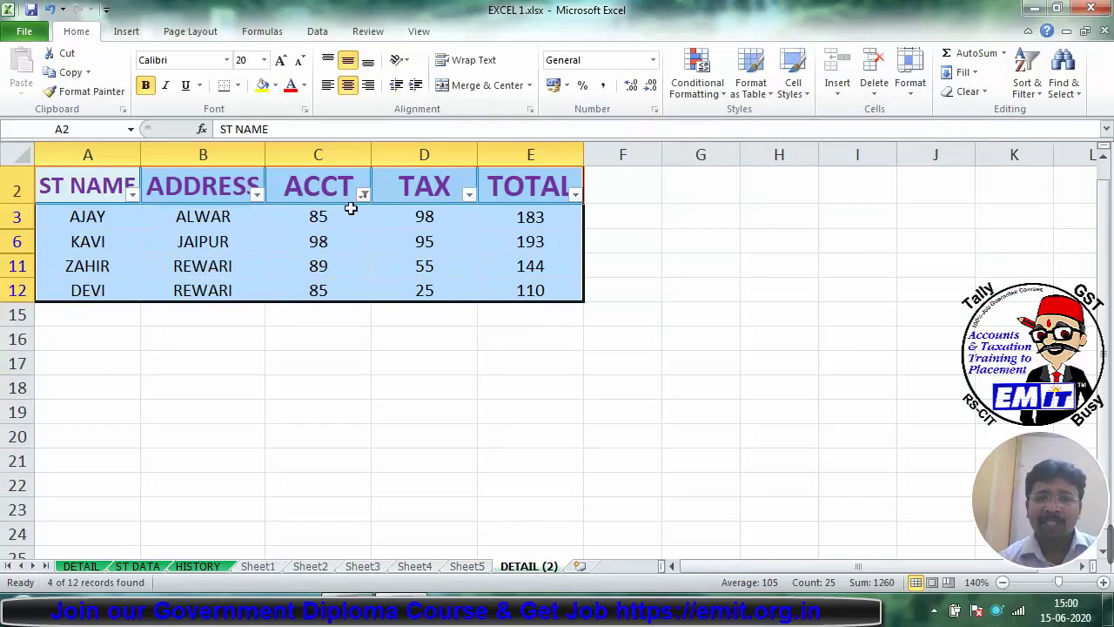
# Step: Add a TAX greater-than-80 filter, leaving only AJAY and KAVI
pyautogui.click(468, 193)
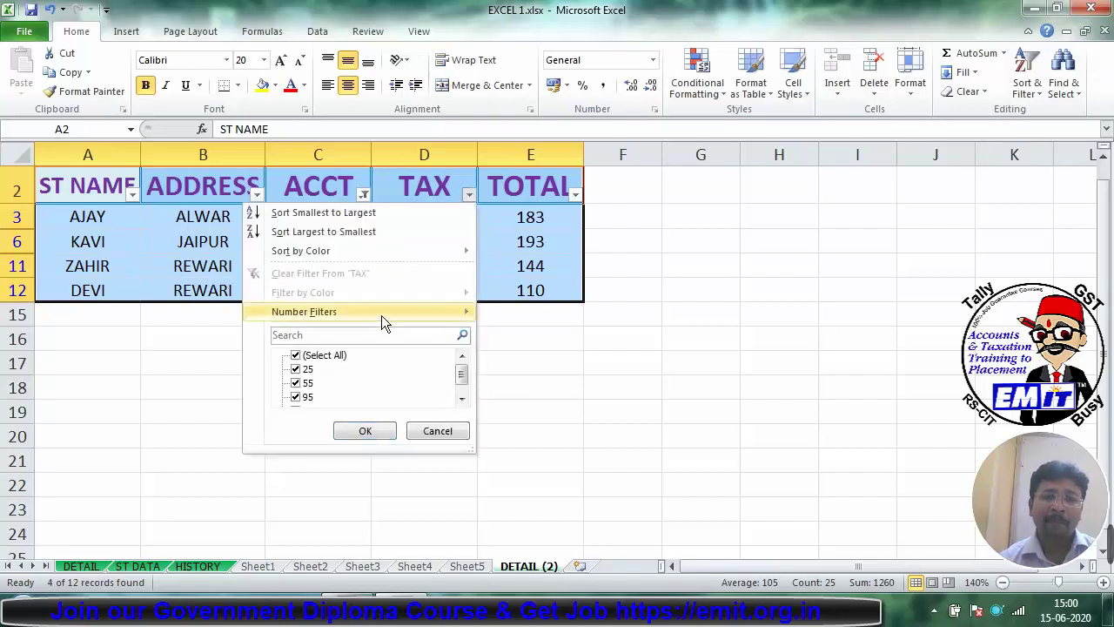
pyautogui.moveTo(384, 315)
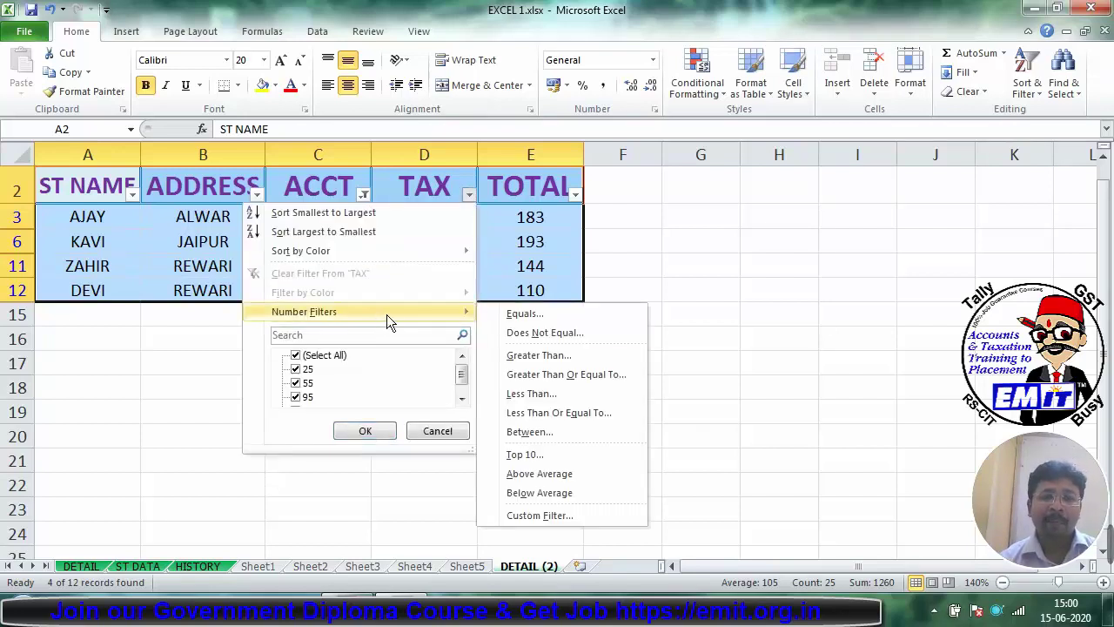
pyautogui.click(533, 355)
pyautogui.write('8')
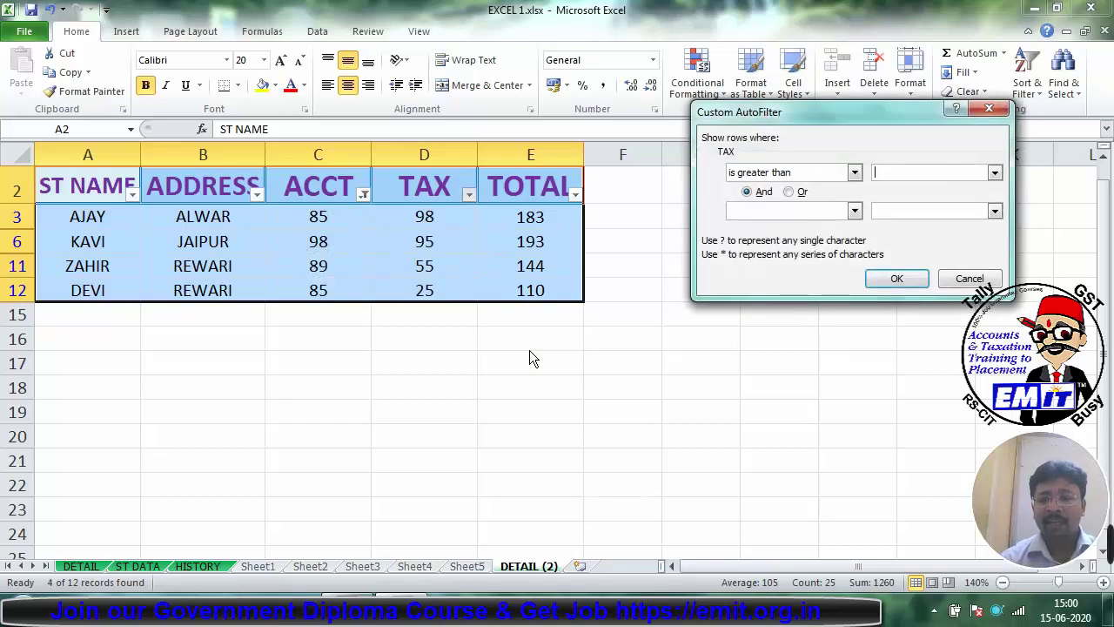
pyautogui.write('0')
pyautogui.press('Return')
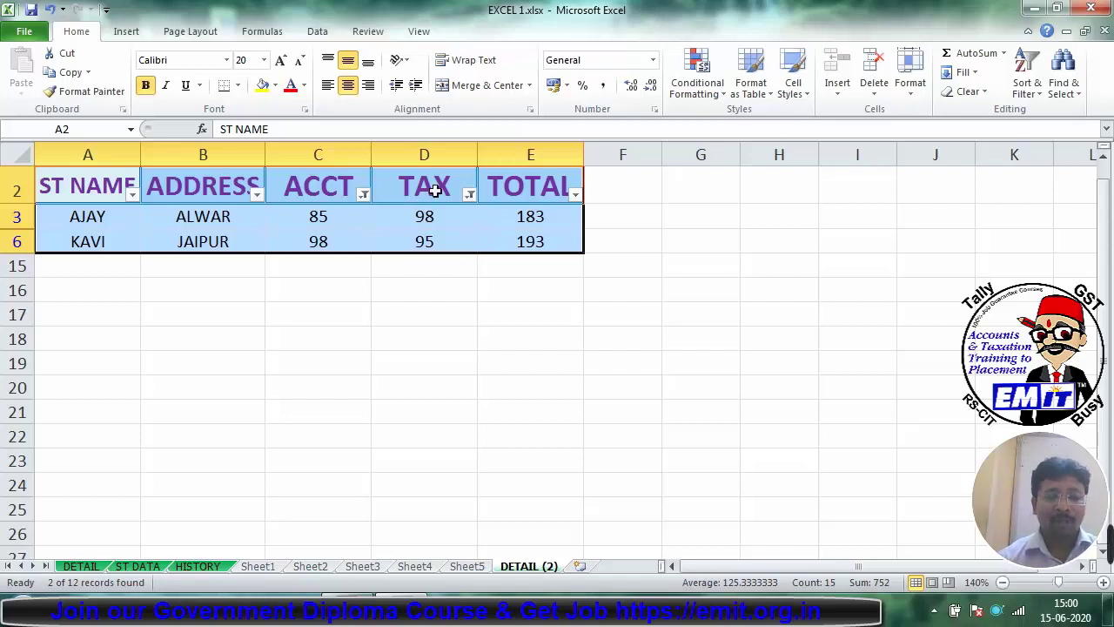
# Step: Reset AutoFilter with Ctrl+Shift+L, then filter ST NAME to names beginning with R (RAM, RAVI)
pyautogui.hotkey('ctrl', 'shift', 'l')
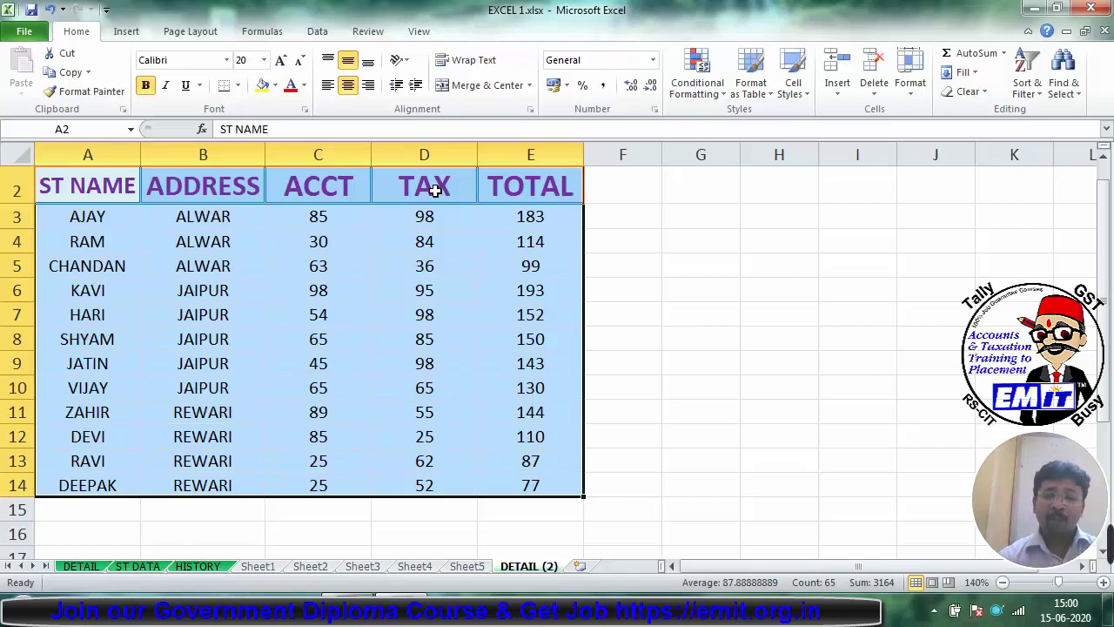
pyautogui.hotkey('ctrl', 'shift', 'l')
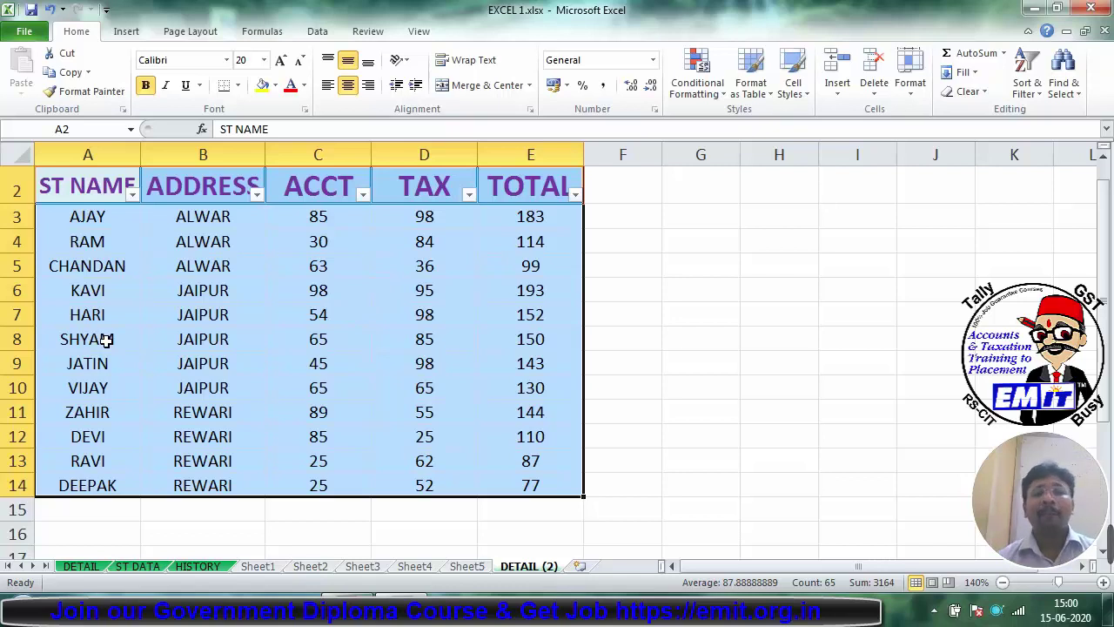
pyautogui.click(135, 195)
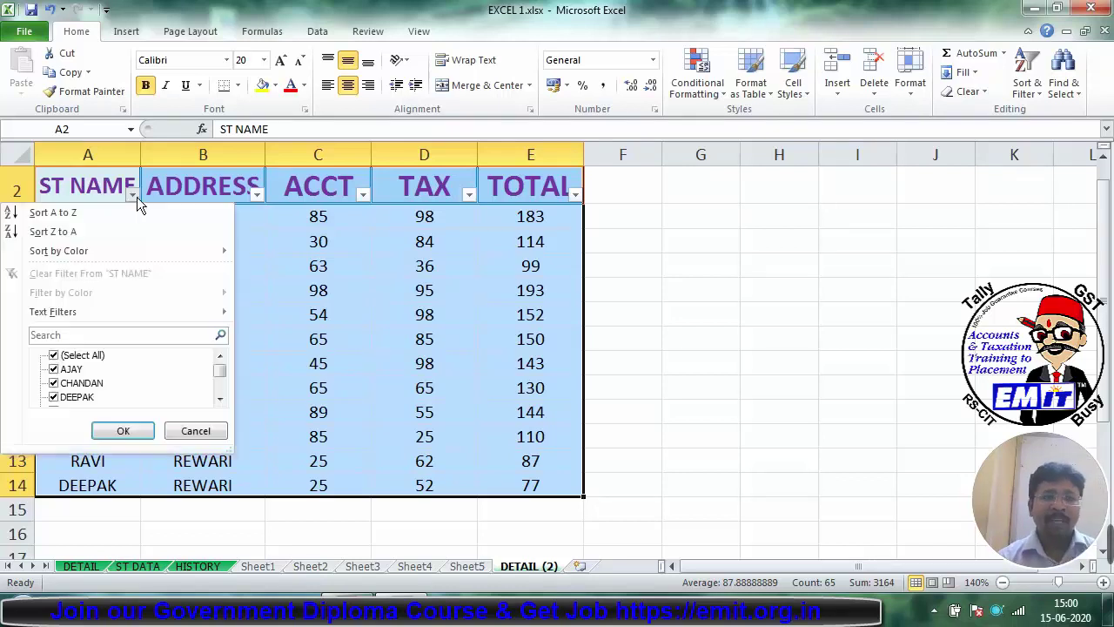
pyautogui.moveTo(112, 310)
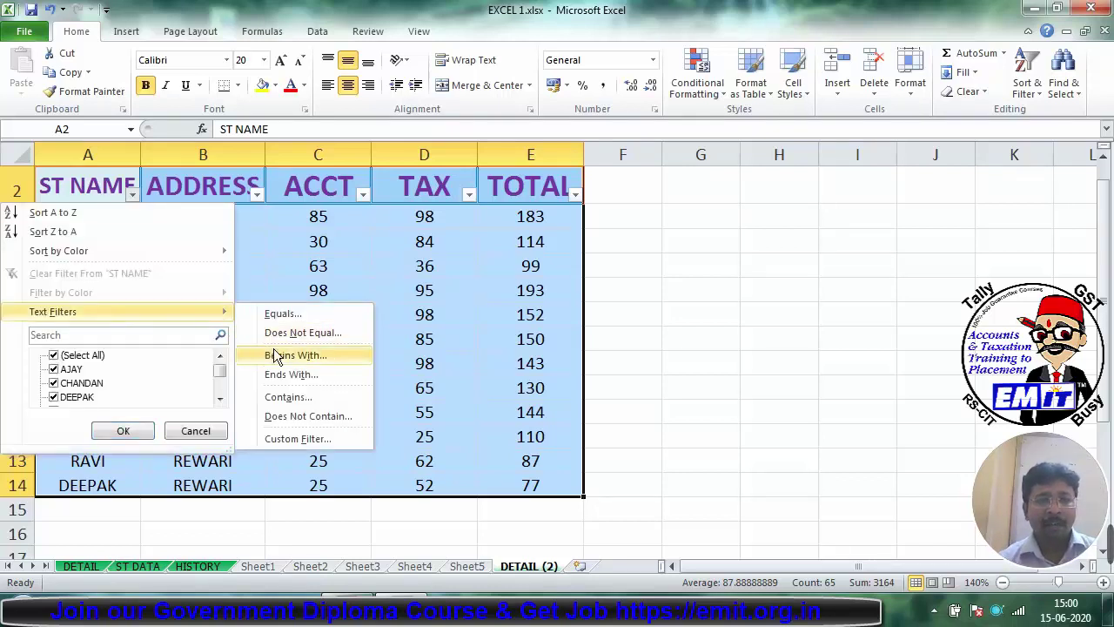
pyautogui.click(275, 357)
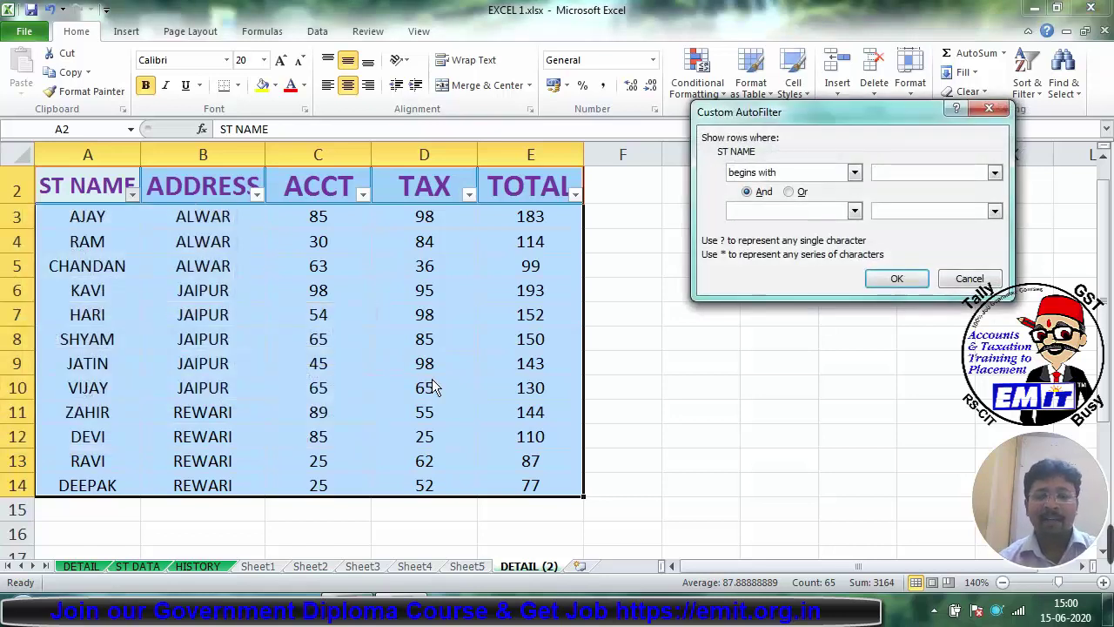
pyautogui.write('R')
pyautogui.press('Return')
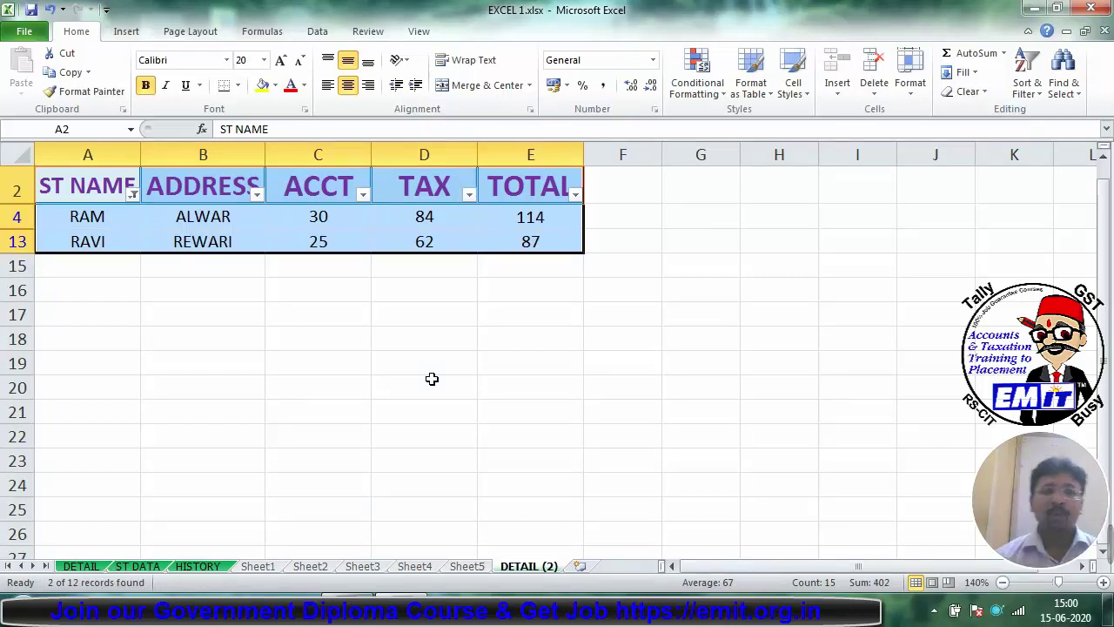
# Step: Add an And condition 'ends with I' to the R name filter, leaving only RAVI
pyautogui.click(132, 194)
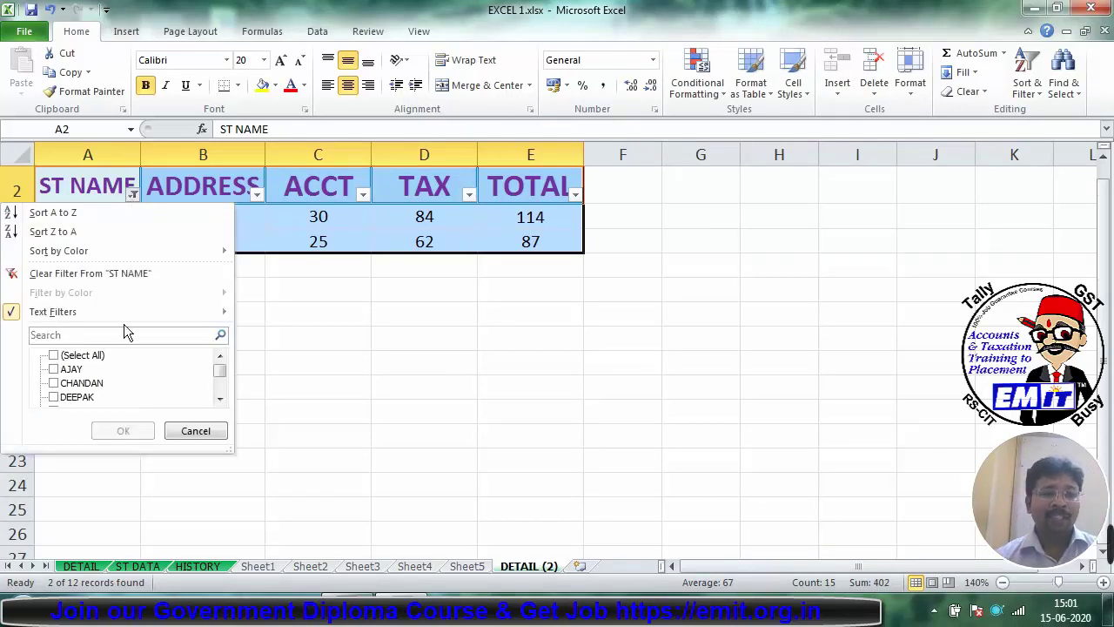
pyautogui.moveTo(95, 312)
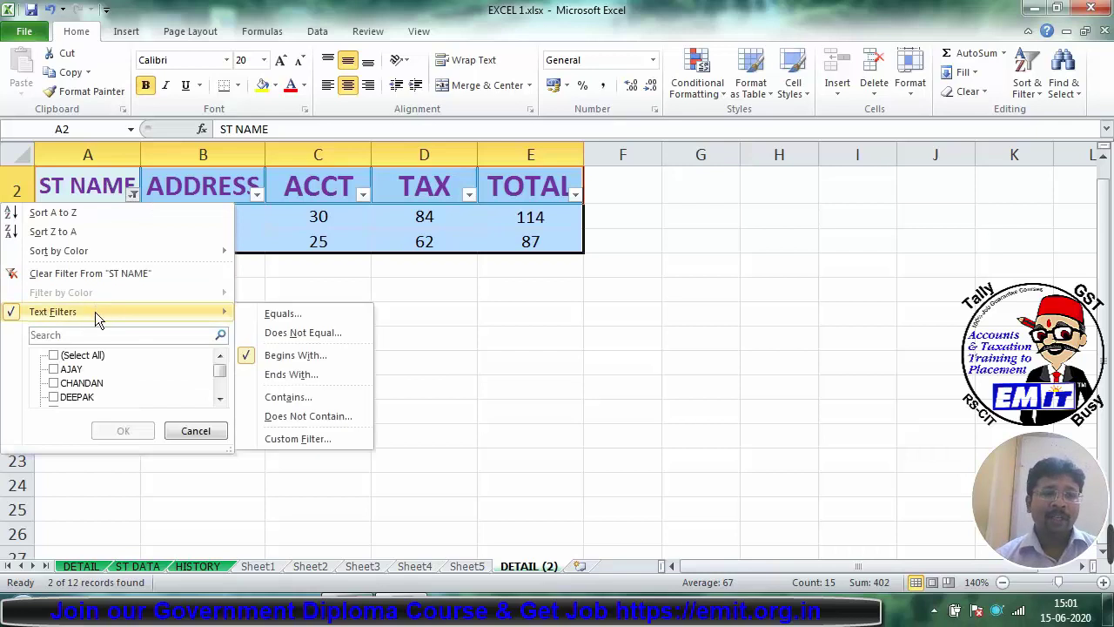
pyautogui.click(292, 438)
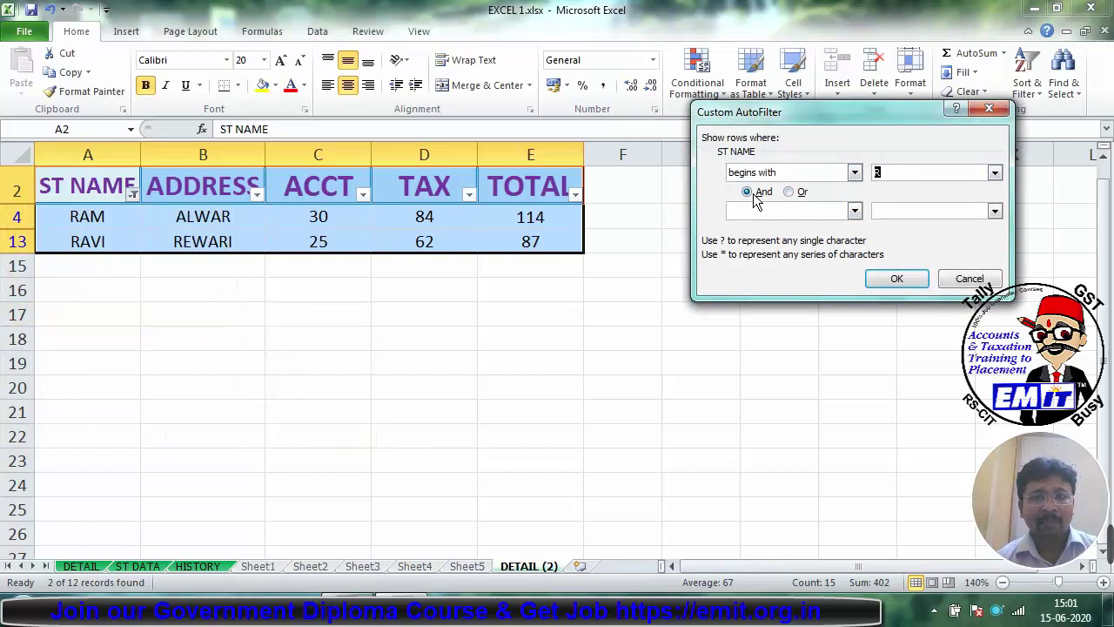
pyautogui.click(854, 210)
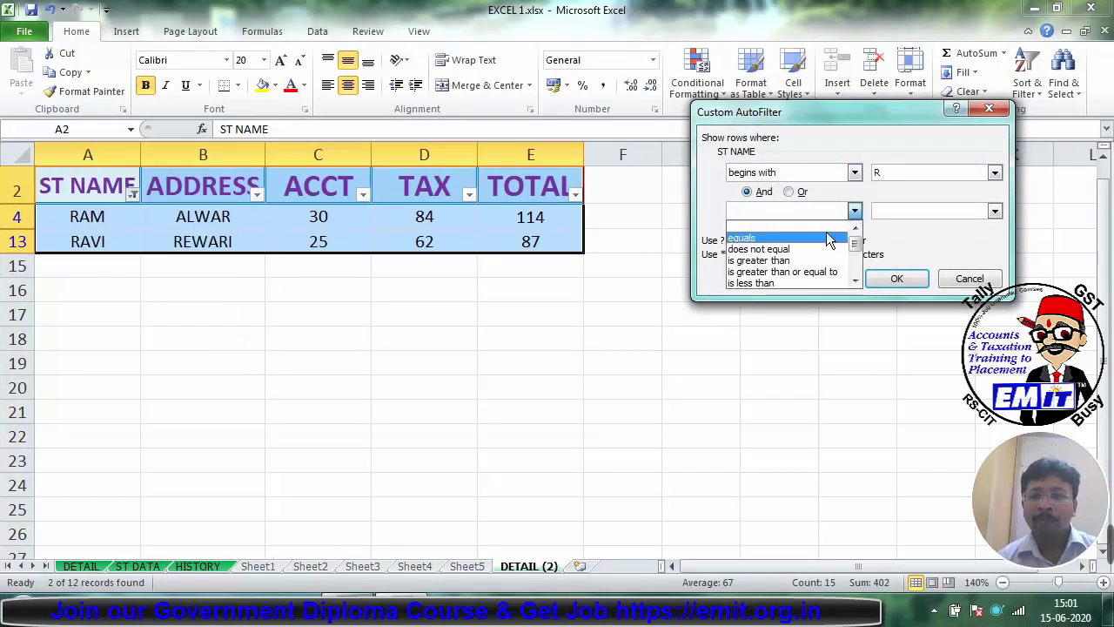
pyautogui.scroll(-2, 854, 283)
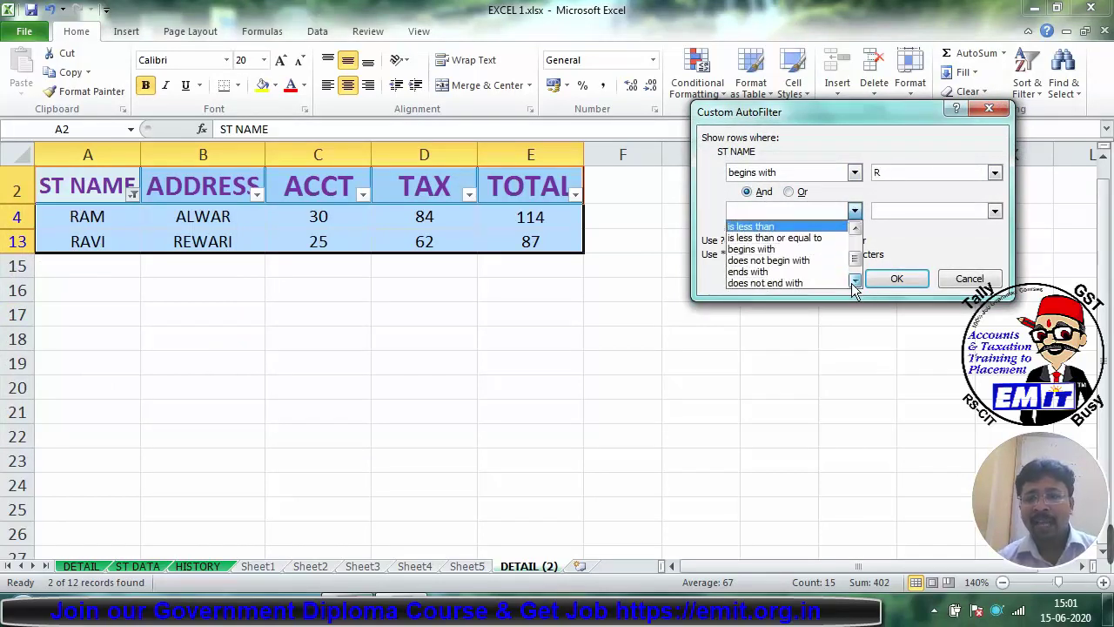
pyautogui.click(788, 275)
pyautogui.click(901, 209)
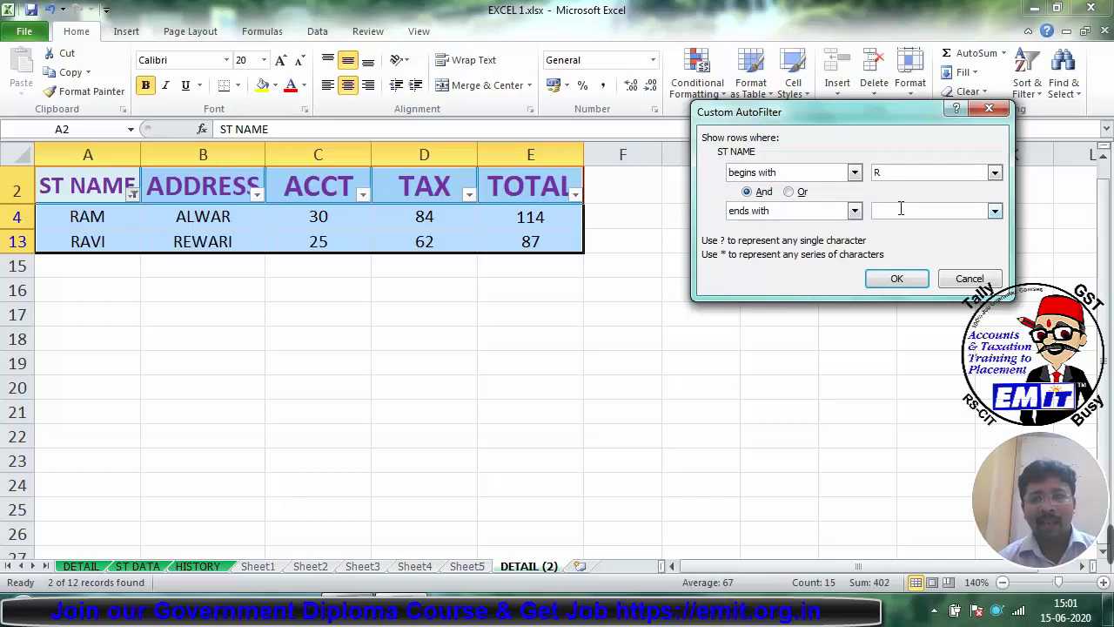
pyautogui.write('I')
pyautogui.press('Return')
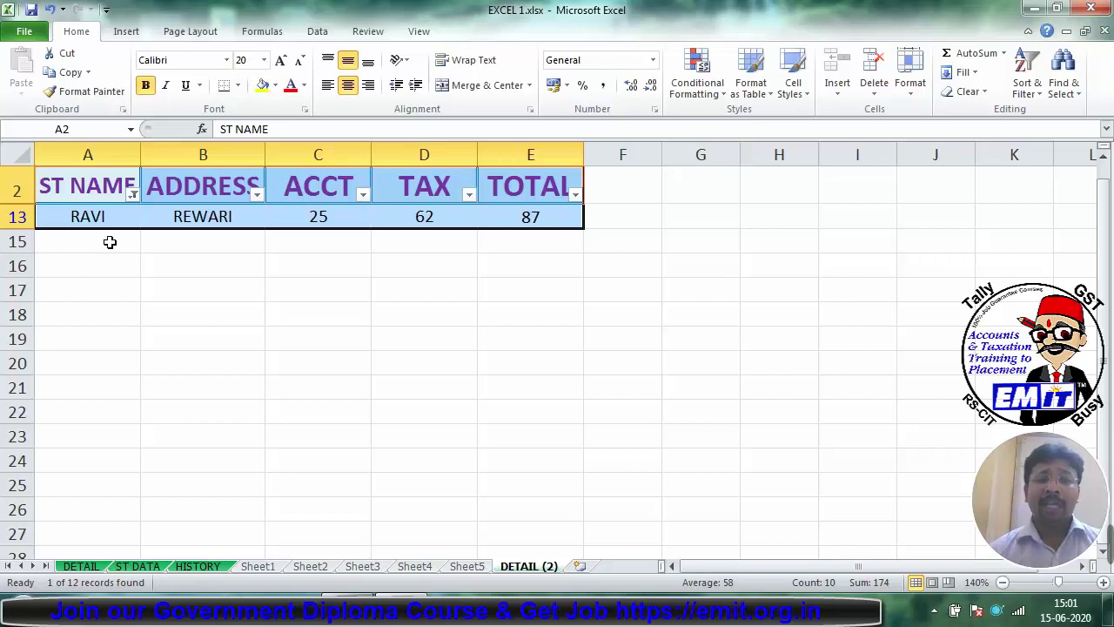
# Step: Change the ST NAME custom filter to Or (begins with R or ends with I), then remove AutoFilter
pyautogui.click(131, 193)
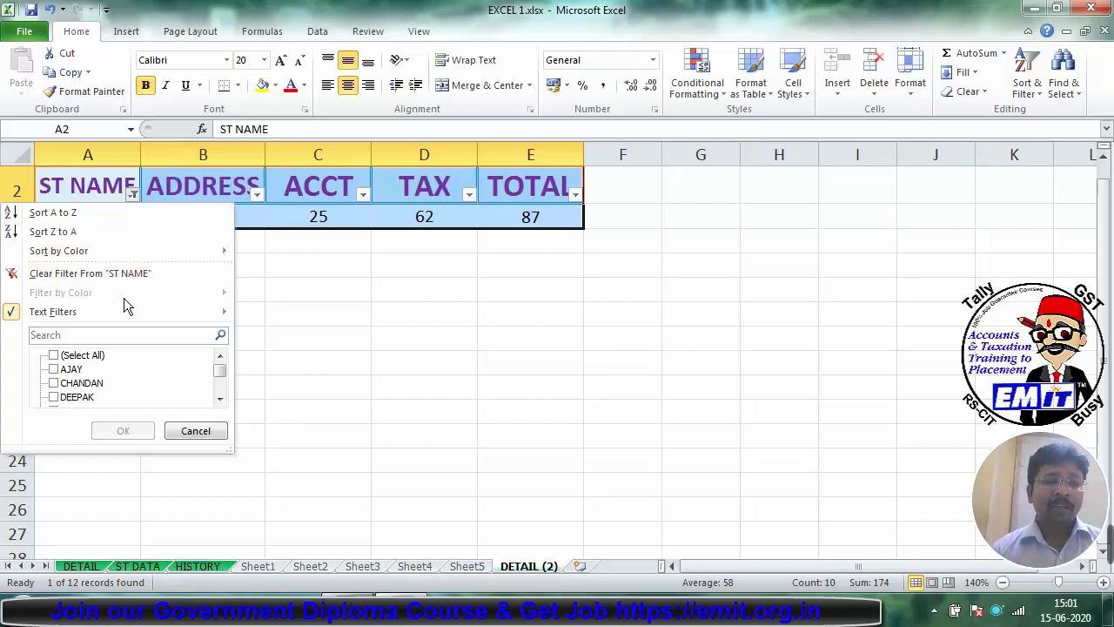
pyautogui.moveTo(131, 313)
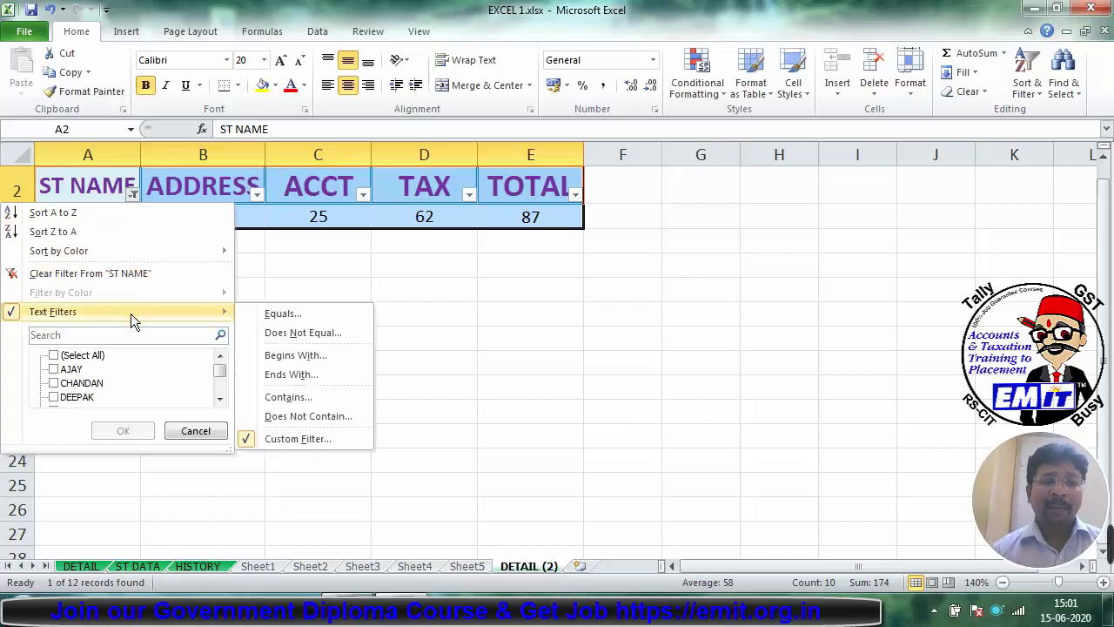
pyautogui.click(298, 438)
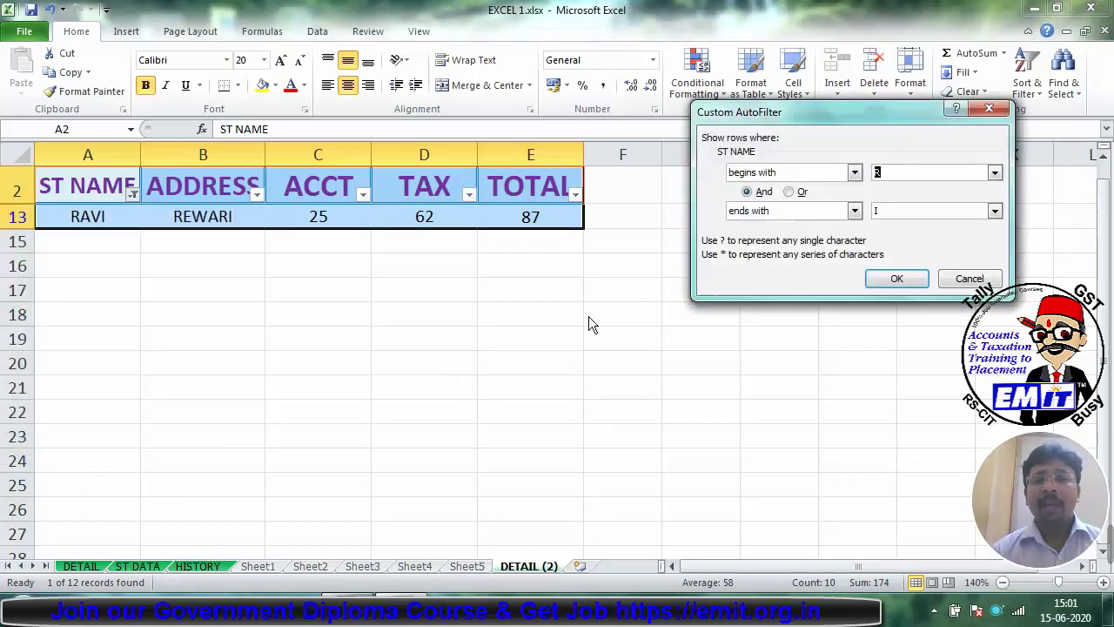
pyautogui.click(792, 193)
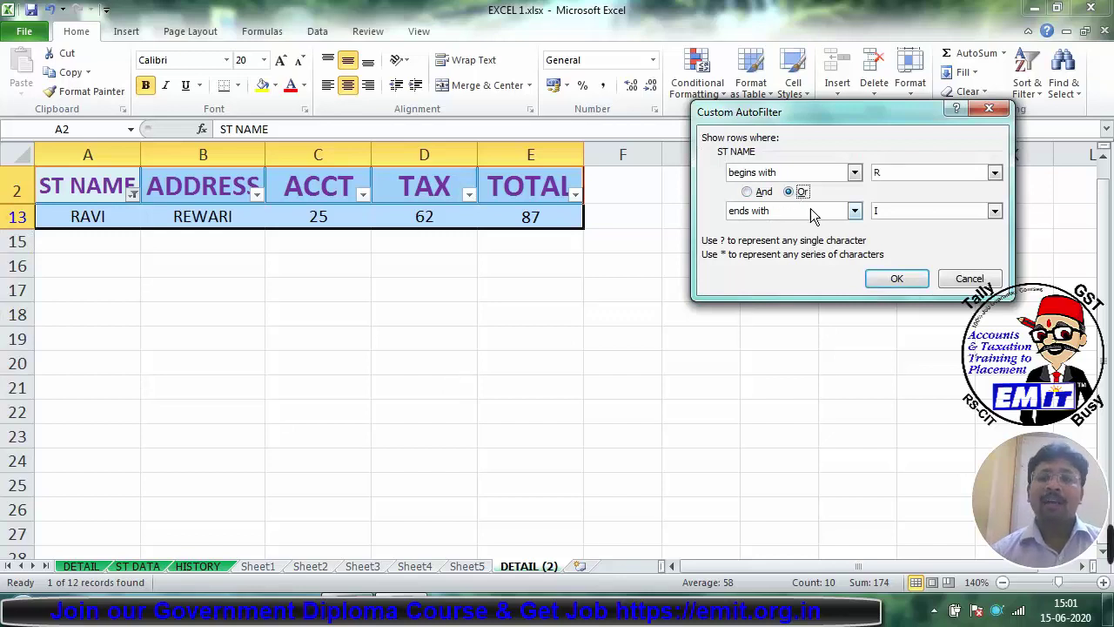
pyautogui.click(896, 279)
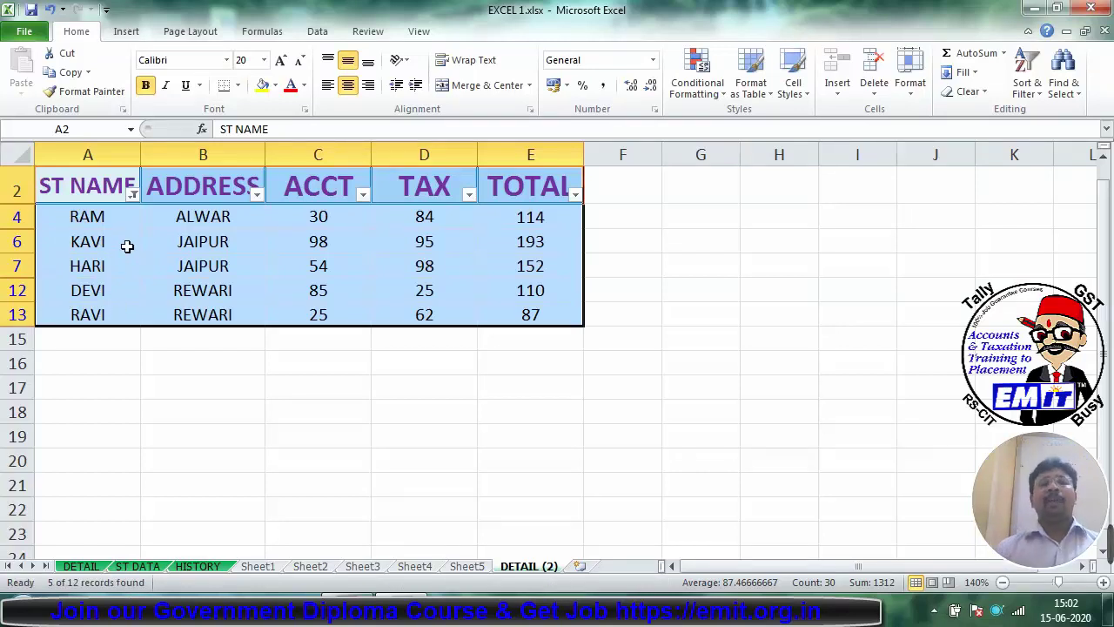
pyautogui.hotkey('ctrl', 'shift', 'l')
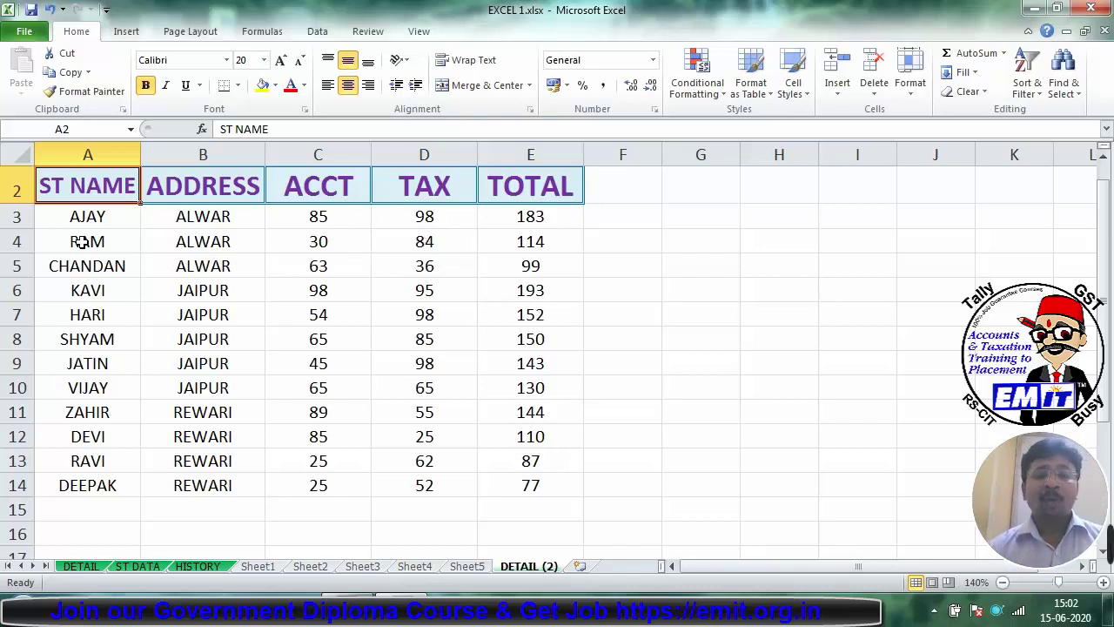
# Step: Fill the CHANDAN, SHYAM and ZAHIR rows with yellow
pyautogui.moveTo(82, 258); pyautogui.dragTo(554, 275)
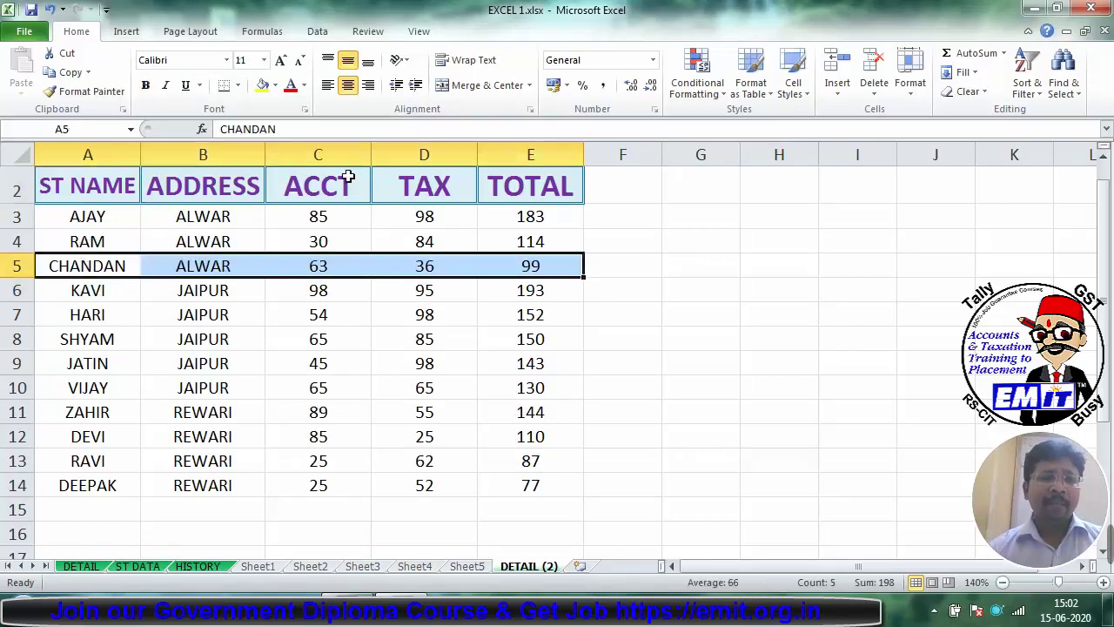
pyautogui.click(263, 85)
pyautogui.moveTo(94, 342); pyautogui.dragTo(517, 343)
pyautogui.click(145, 85)
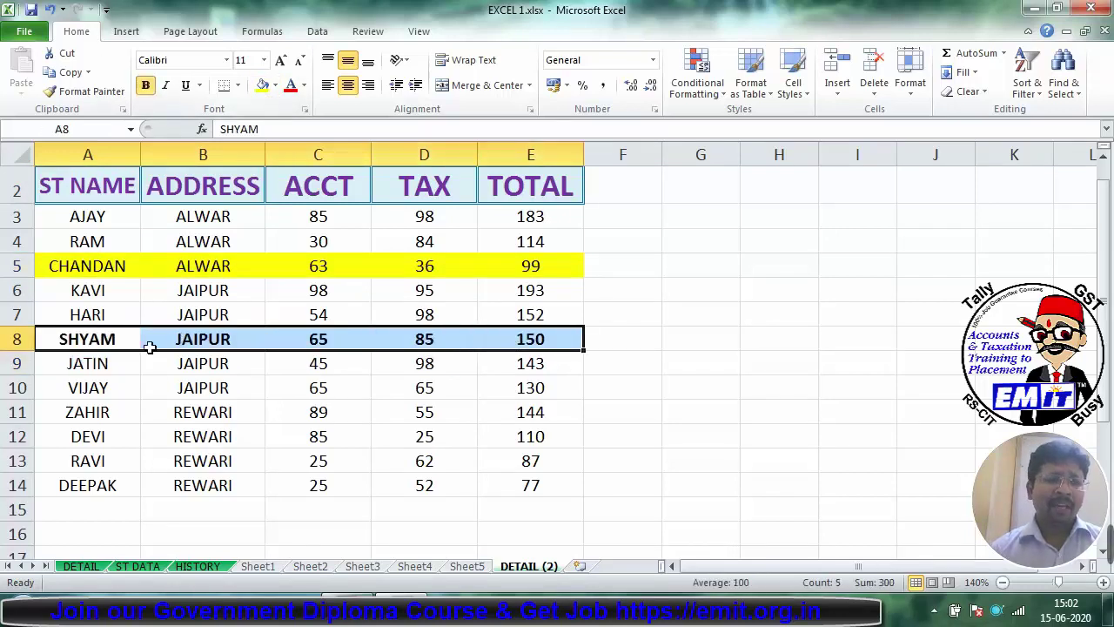
pyautogui.click(146, 84)
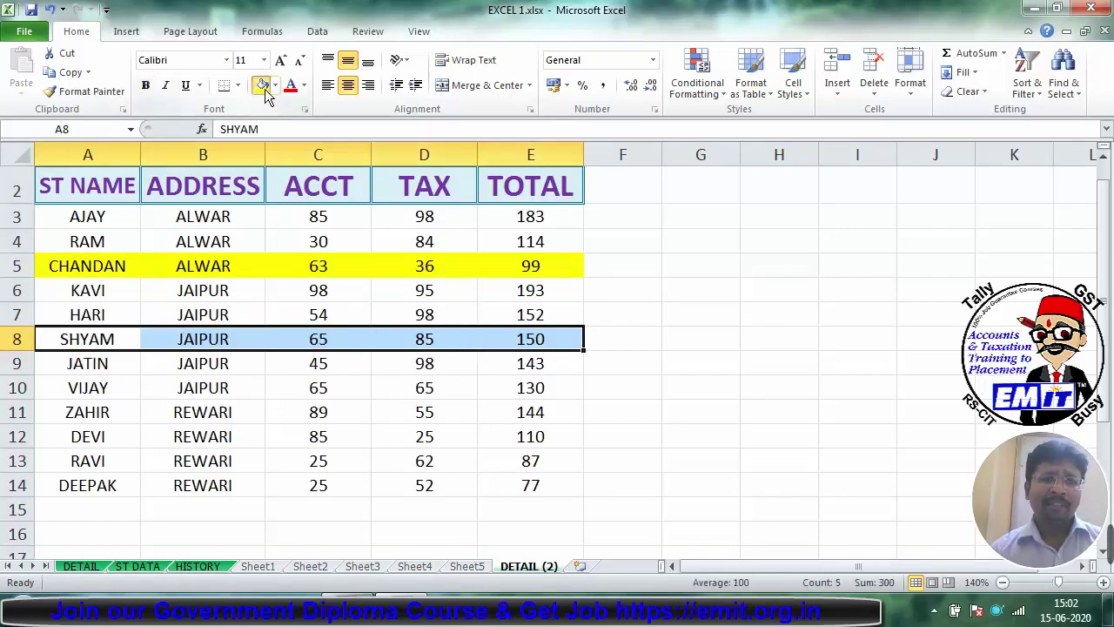
pyautogui.click(263, 84)
pyautogui.click(100, 404)
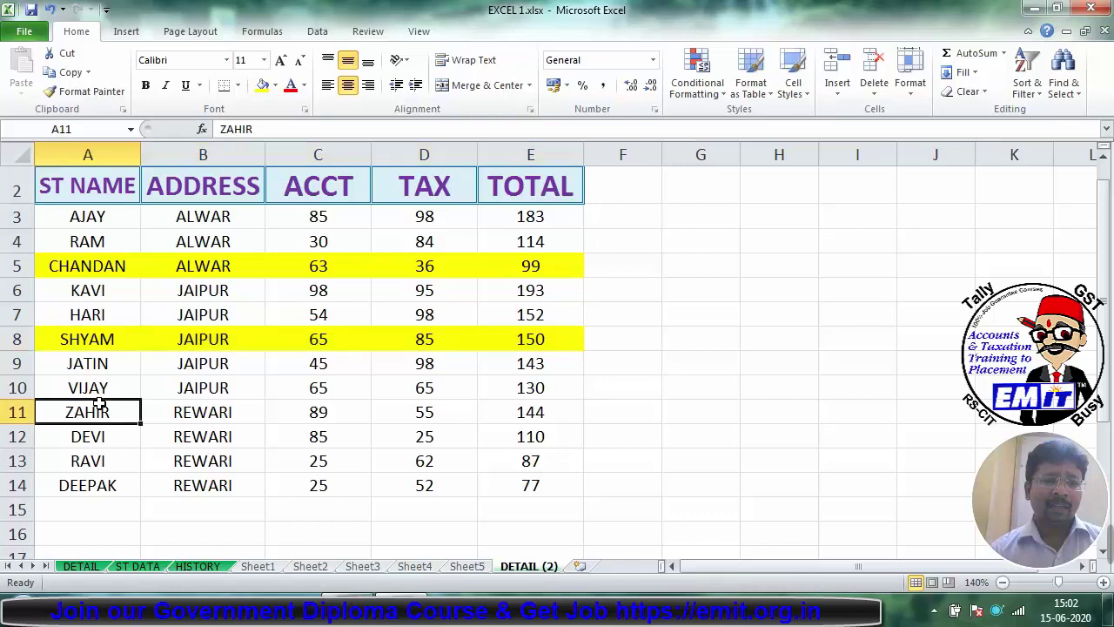
pyautogui.moveTo(101, 405); pyautogui.dragTo(577, 409)
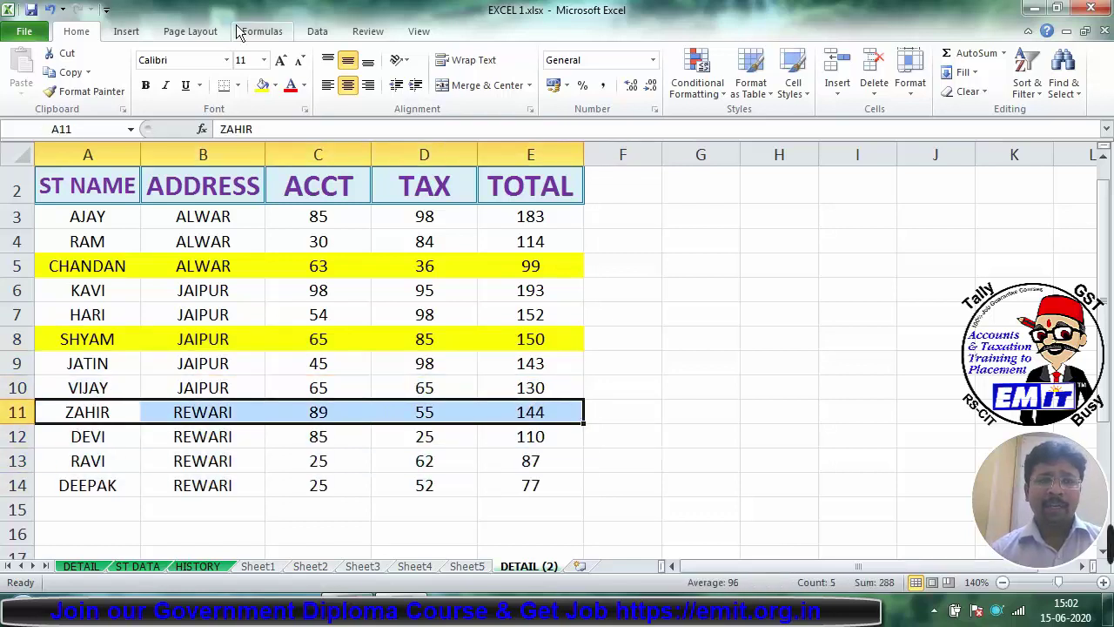
pyautogui.click(263, 84)
# Step: Fill the HARI and RAVI rows light blue, then turn on AutoFilter for A2:E14
pyautogui.moveTo(68, 307); pyautogui.dragTo(548, 308)
pyautogui.click(275, 85)
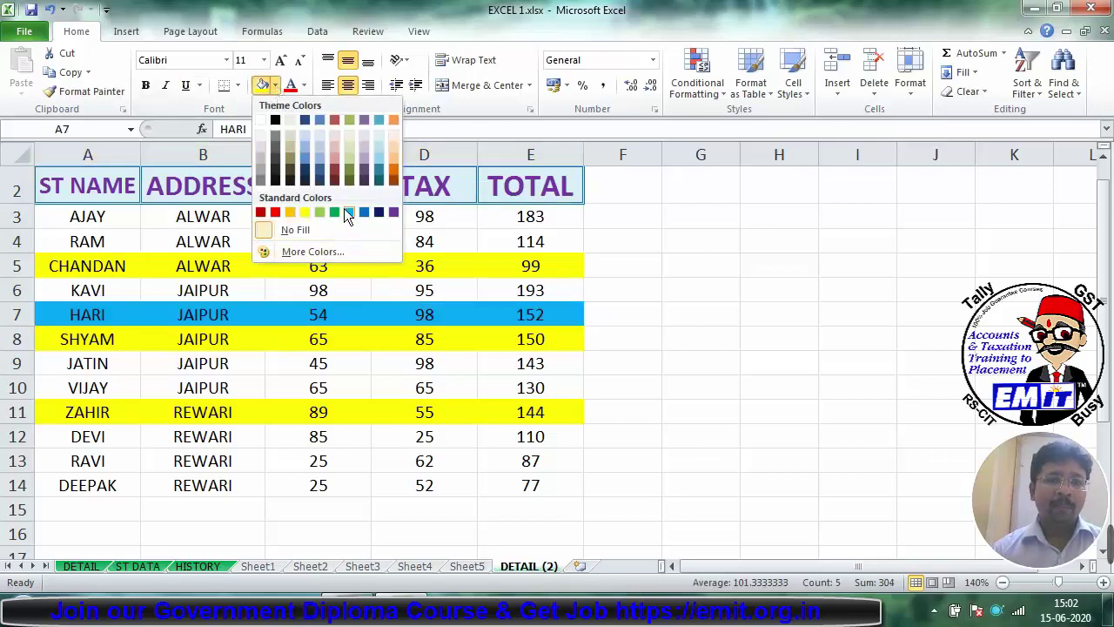
pyautogui.click(345, 211)
pyautogui.moveTo(87, 458); pyautogui.dragTo(560, 458)
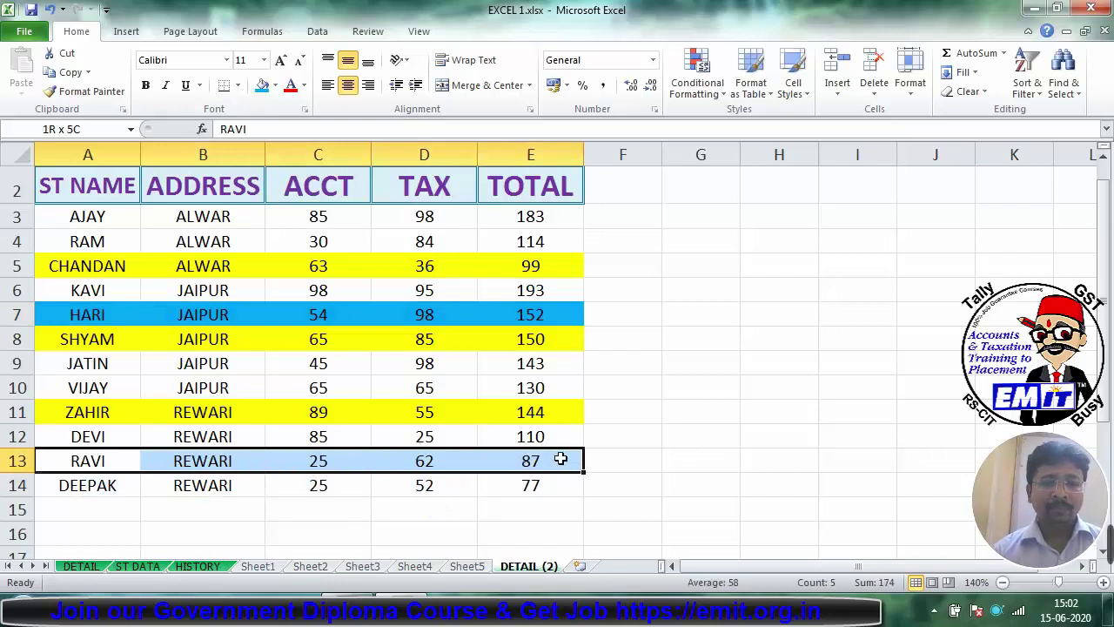
pyautogui.click(262, 84)
pyautogui.click(250, 266)
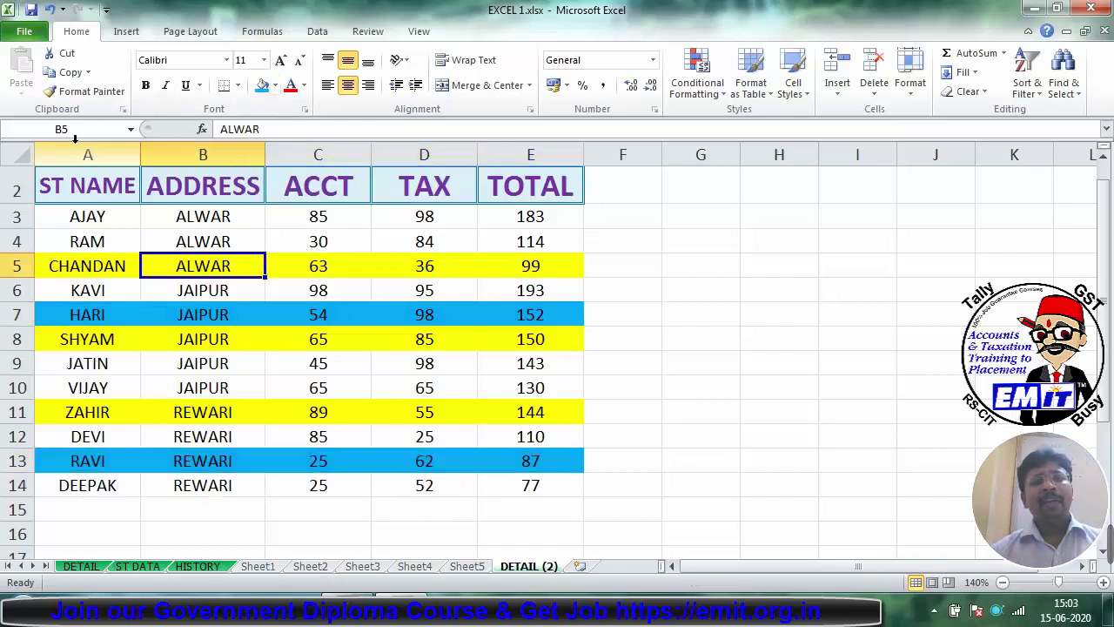
pyautogui.moveTo(79, 186); pyautogui.dragTo(525, 479)
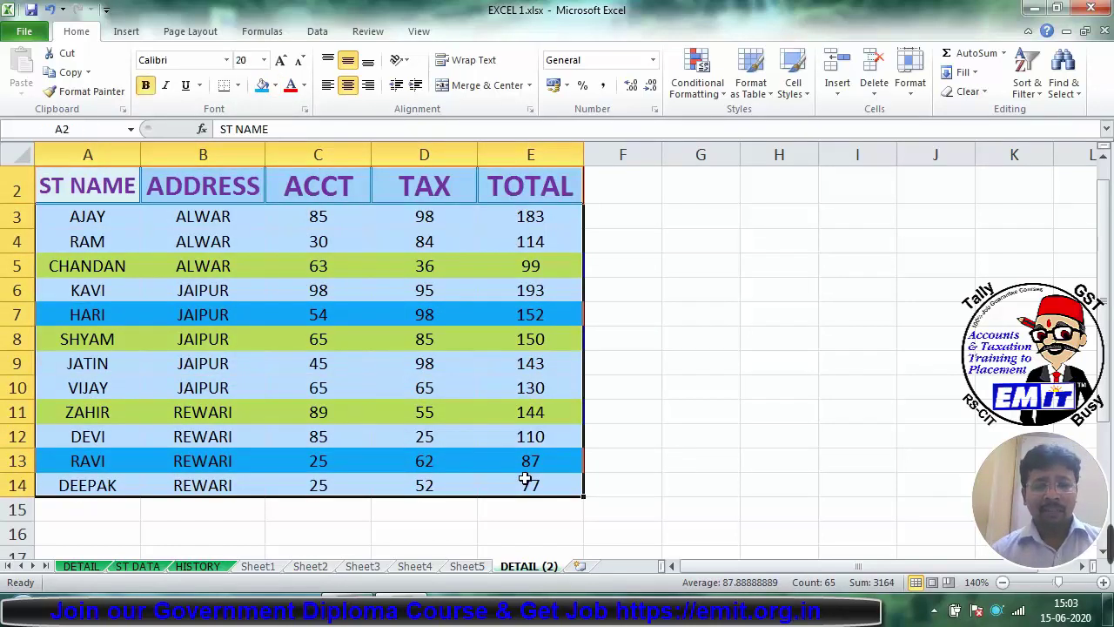
pyautogui.hotkey('ctrl', 'shift', 'l')
# Step: Filter ST NAME by cell colour to show the yellow rows, then the blue rows
pyautogui.click(402, 383)
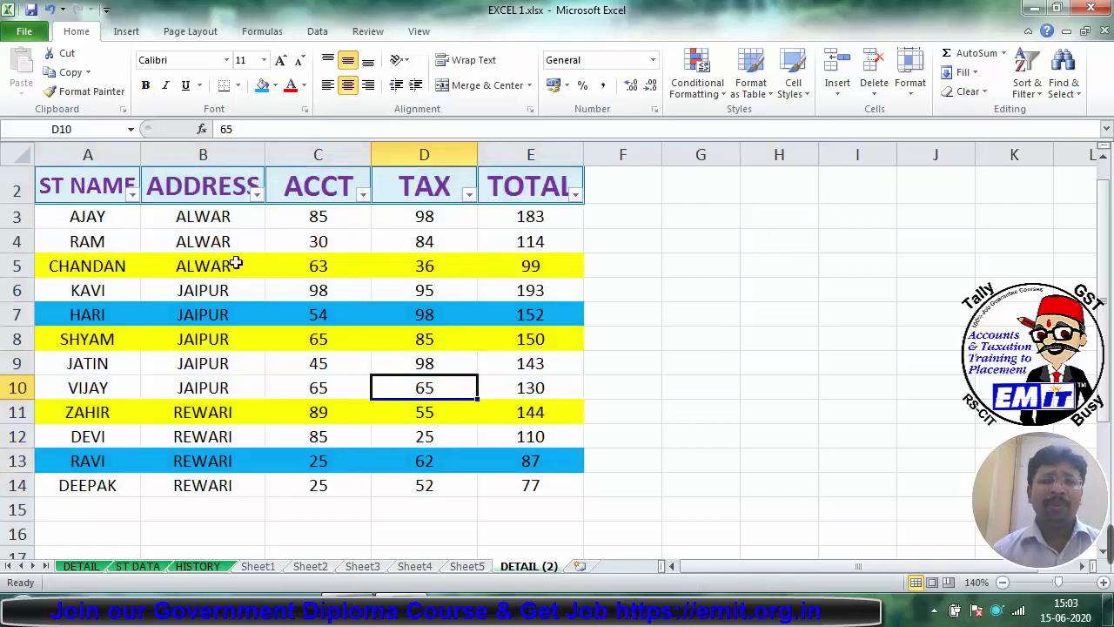
pyautogui.click(132, 193)
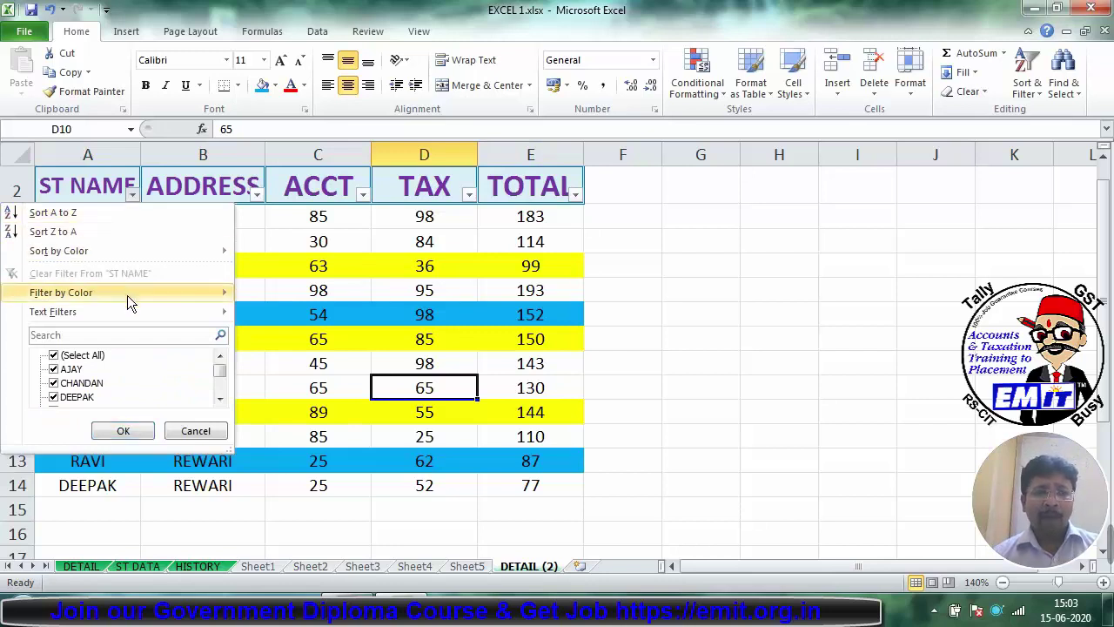
pyautogui.moveTo(134, 296)
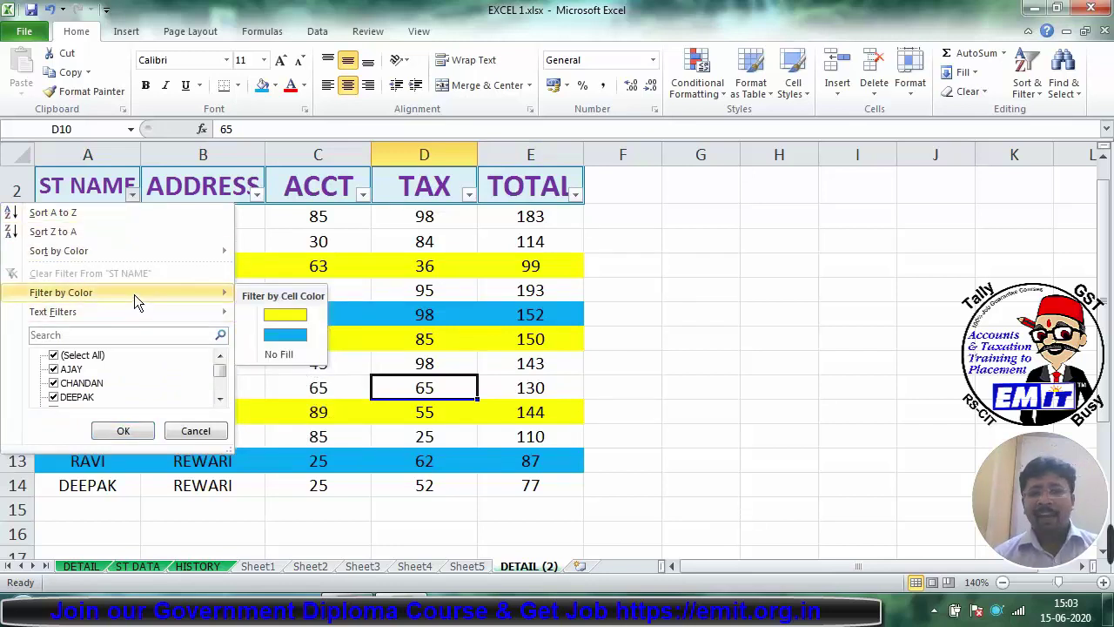
pyautogui.click(276, 315)
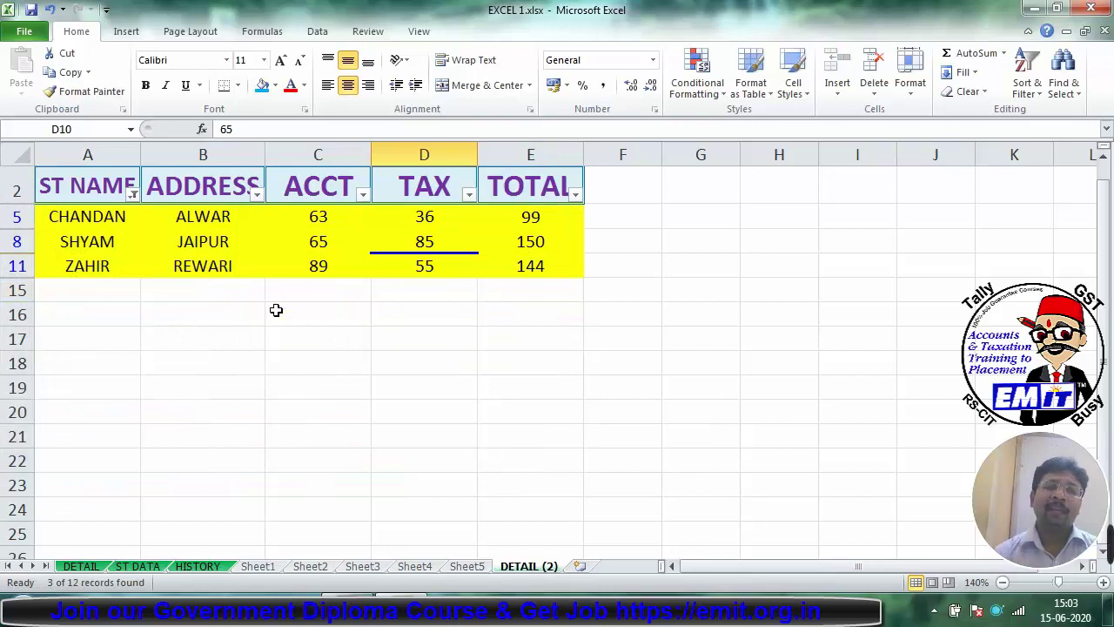
pyautogui.click(135, 194)
pyautogui.moveTo(99, 311)
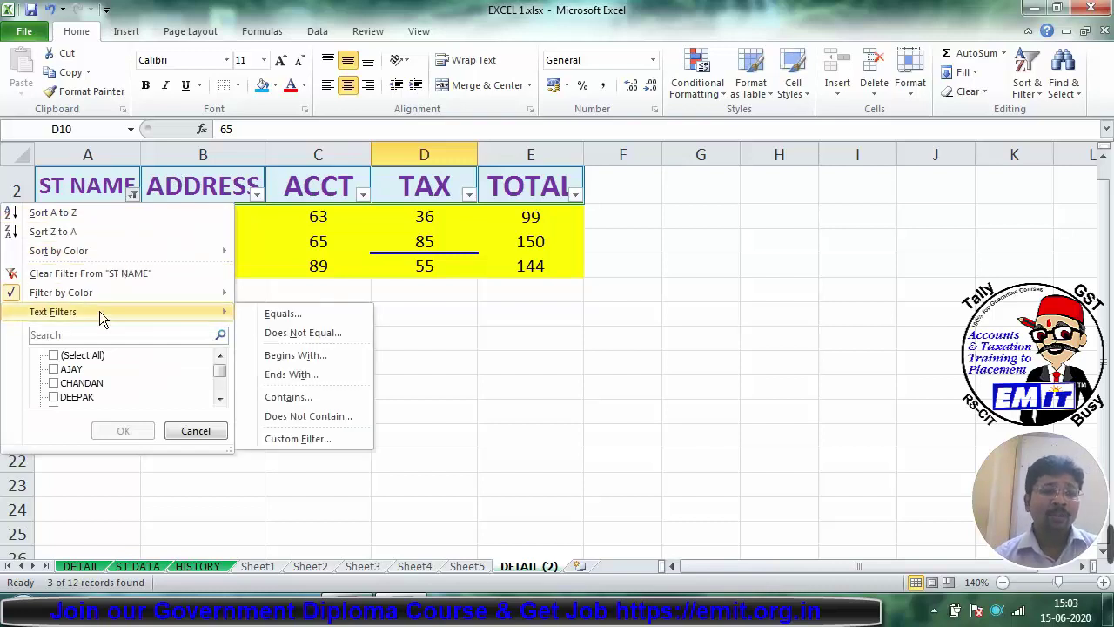
pyautogui.moveTo(121, 291)
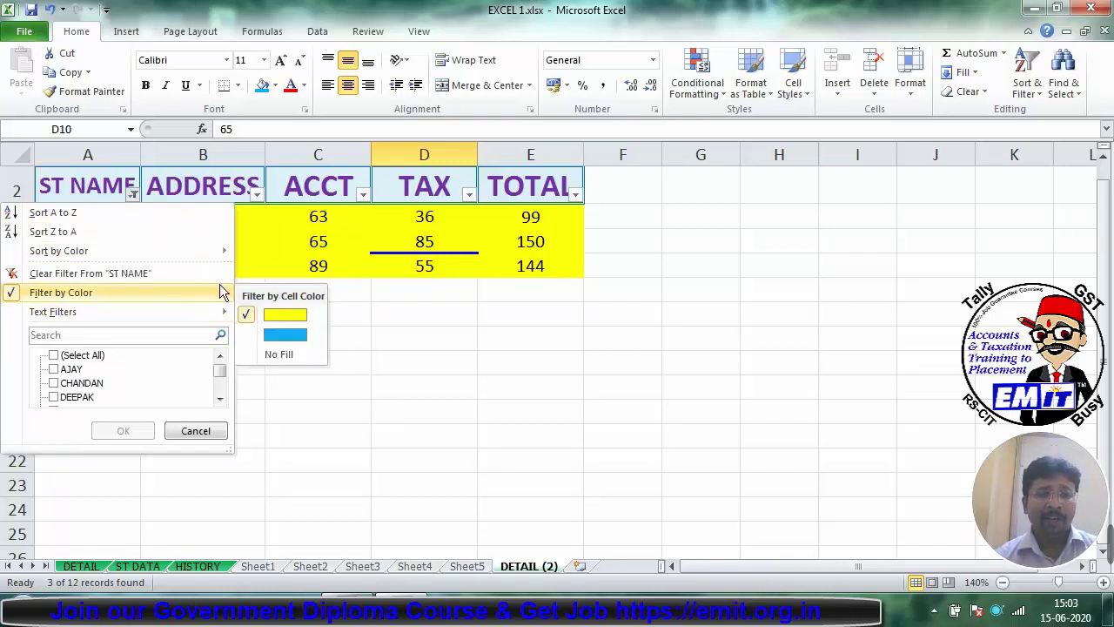
pyautogui.click(277, 336)
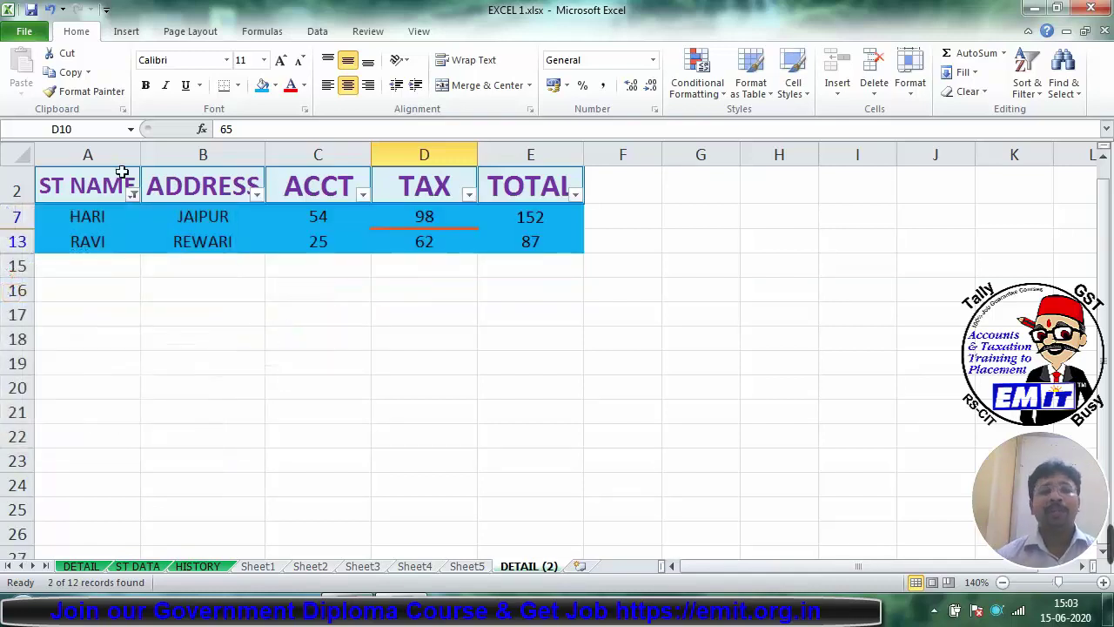
# Step: Show only the unfilled rows, then switch AutoFilter off so all 12 rows return
pyautogui.click(131, 194)
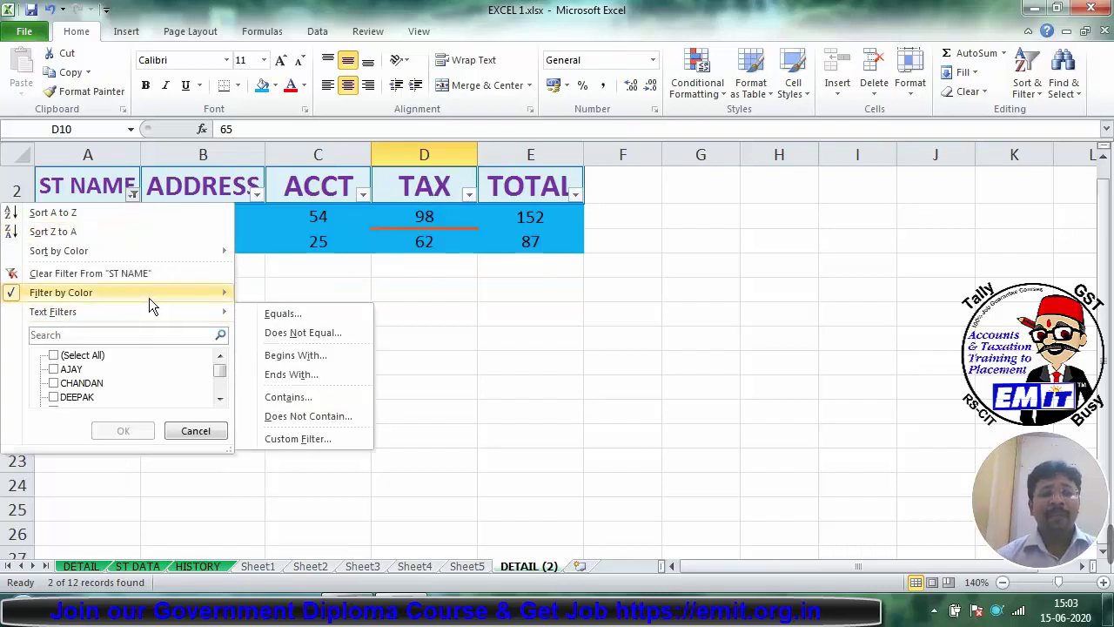
pyautogui.moveTo(170, 297)
pyautogui.click(279, 355)
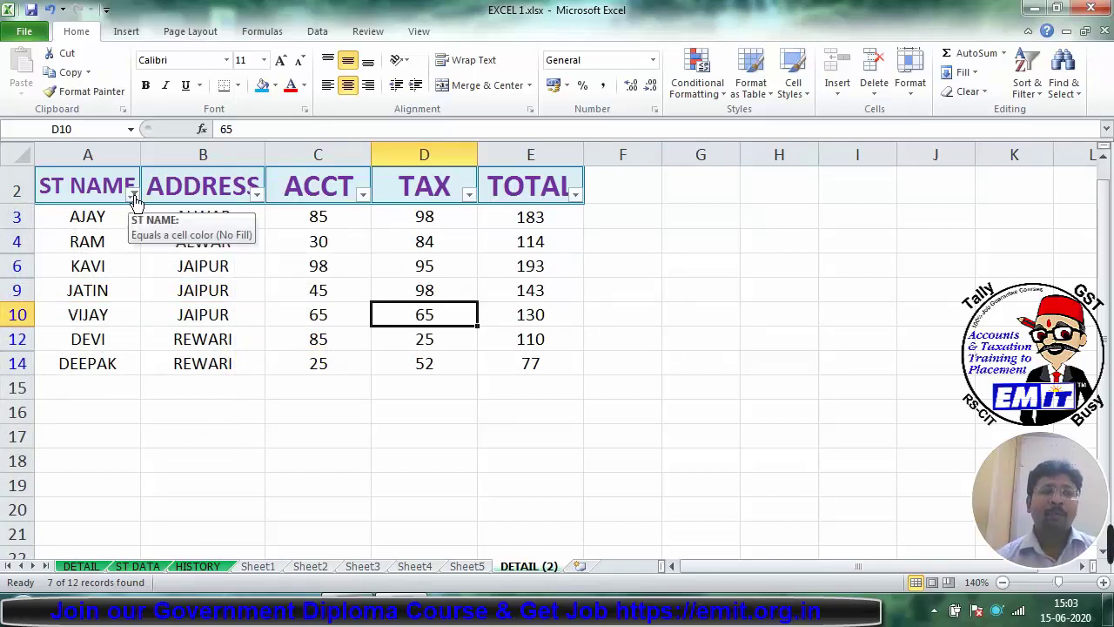
pyautogui.hotkey('ctrl', 'shift', 'l')
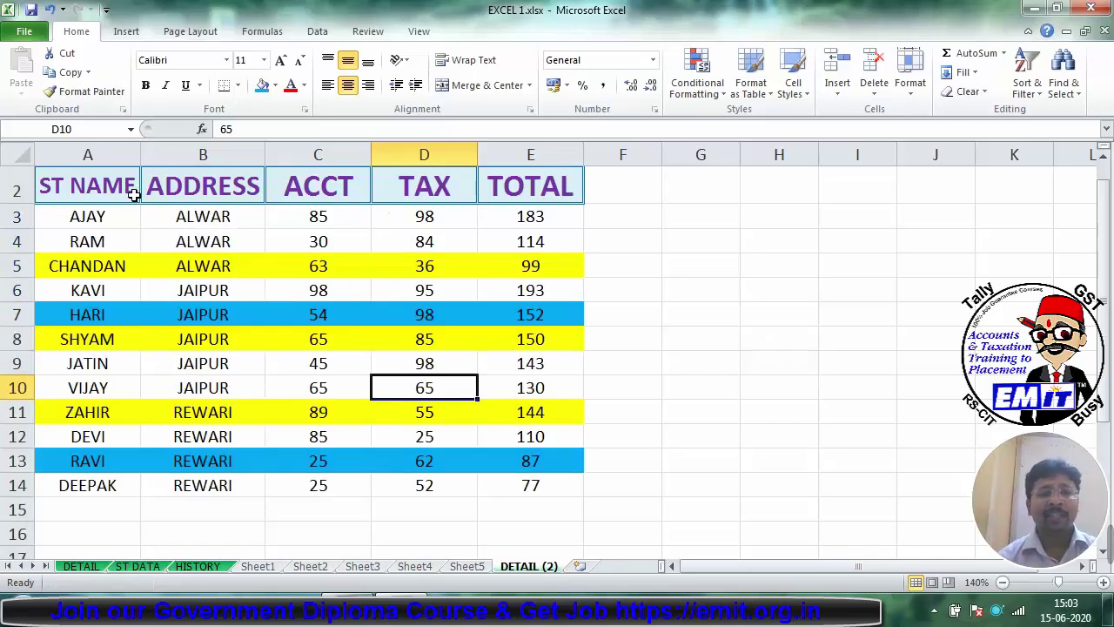
# Step: Reapply AutoFilter to A2:E14 and sort ST NAME A to Z, then Z to A
pyautogui.moveTo(115, 188); pyautogui.dragTo(535, 480)
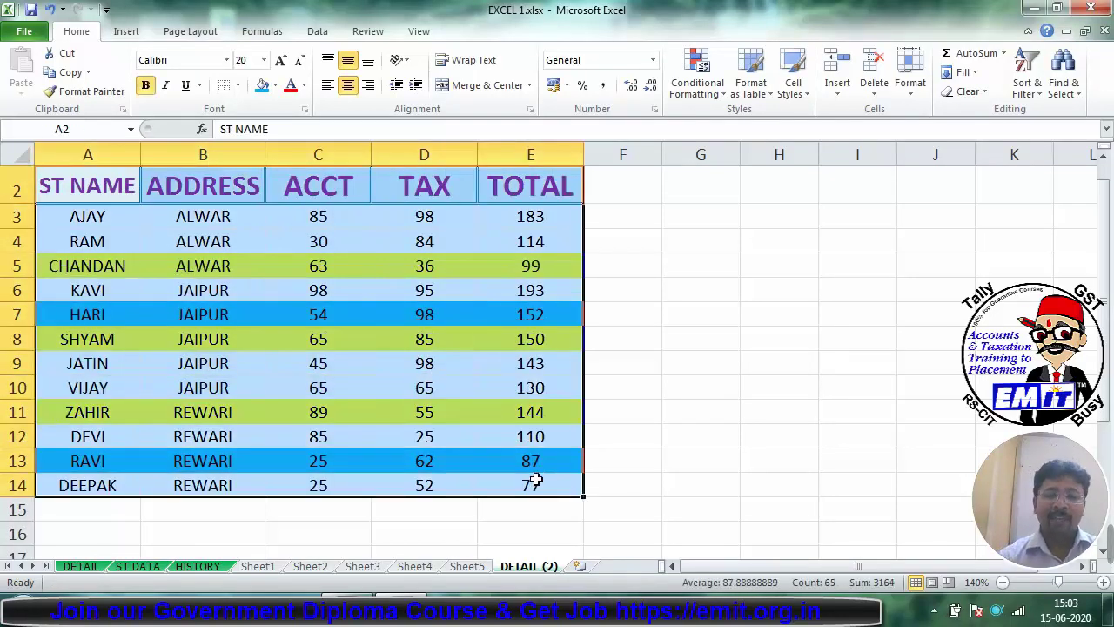
pyautogui.hotkey('ctrl', 'shift', 'l')
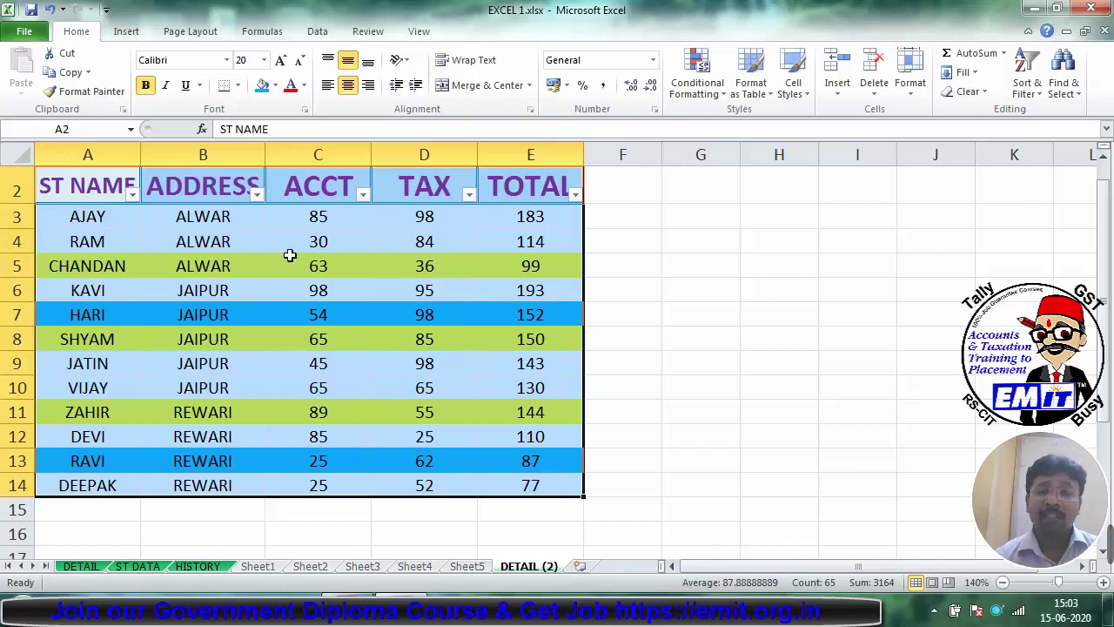
pyautogui.click(132, 195)
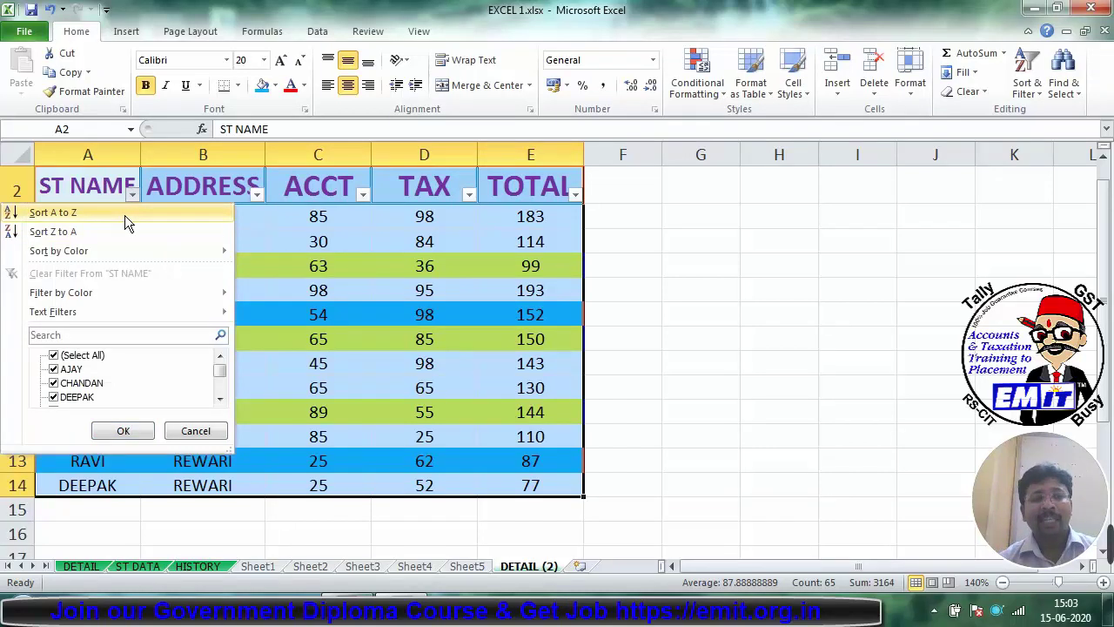
pyautogui.click(125, 215)
pyautogui.click(132, 195)
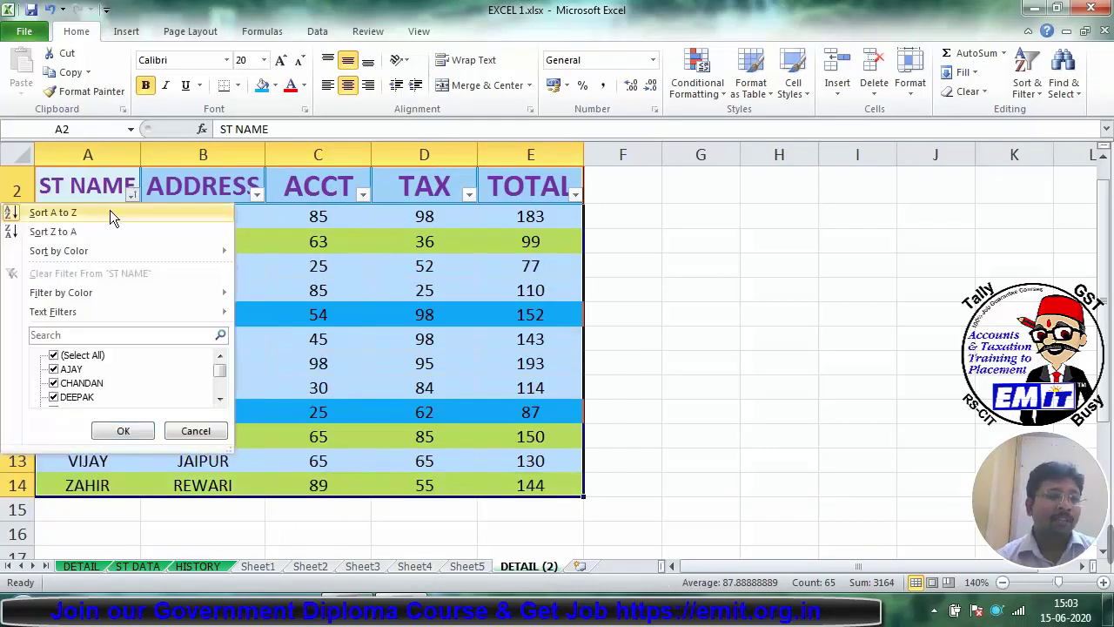
pyautogui.click(103, 228)
pyautogui.click(162, 287)
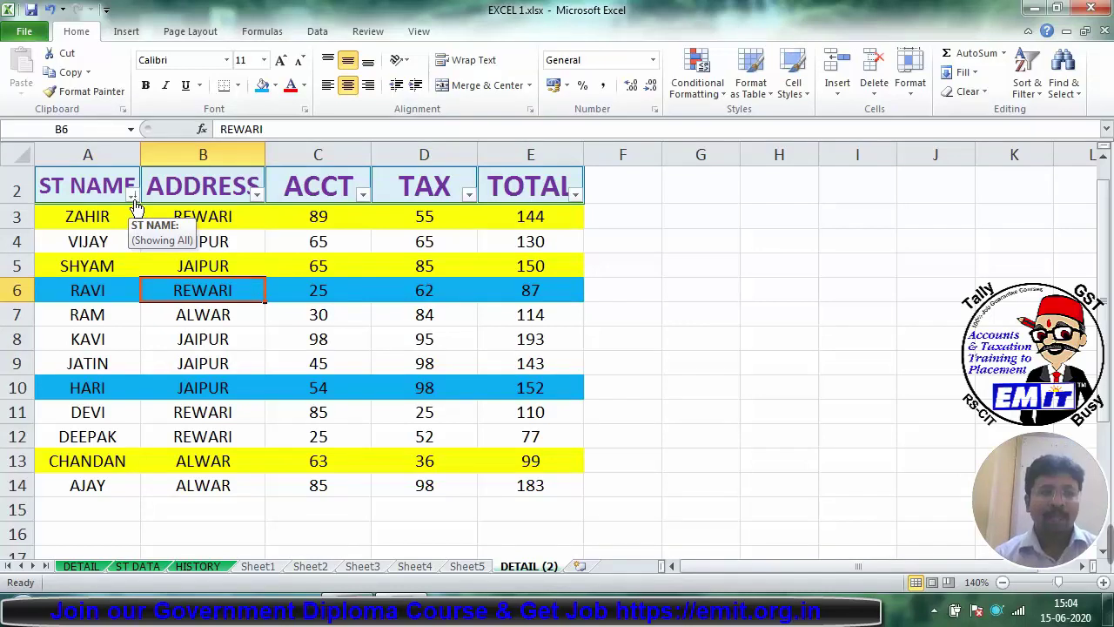
# Step: Sort ST NAME by cell colour: blue on top, then yellow, finally unfilled rows on top
pyautogui.click(132, 197)
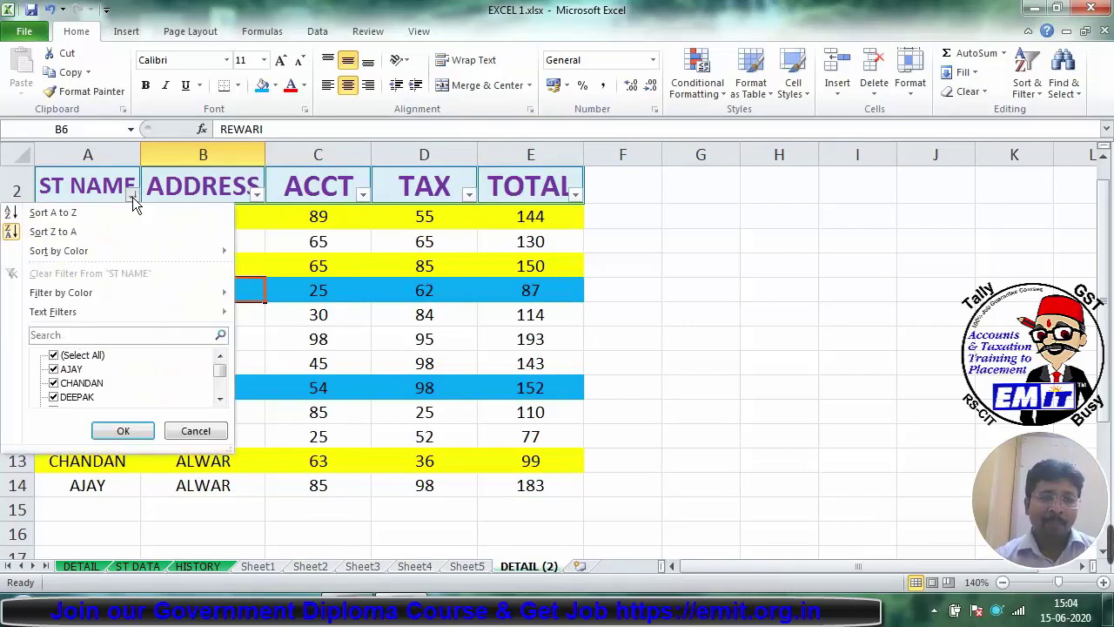
pyautogui.moveTo(119, 249)
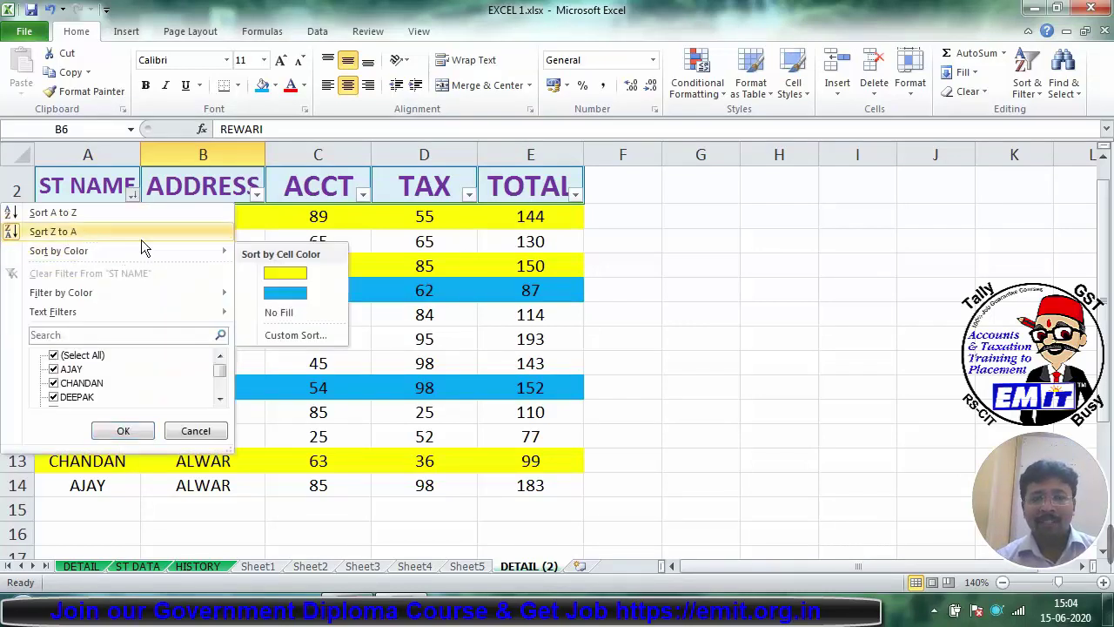
pyautogui.click(285, 296)
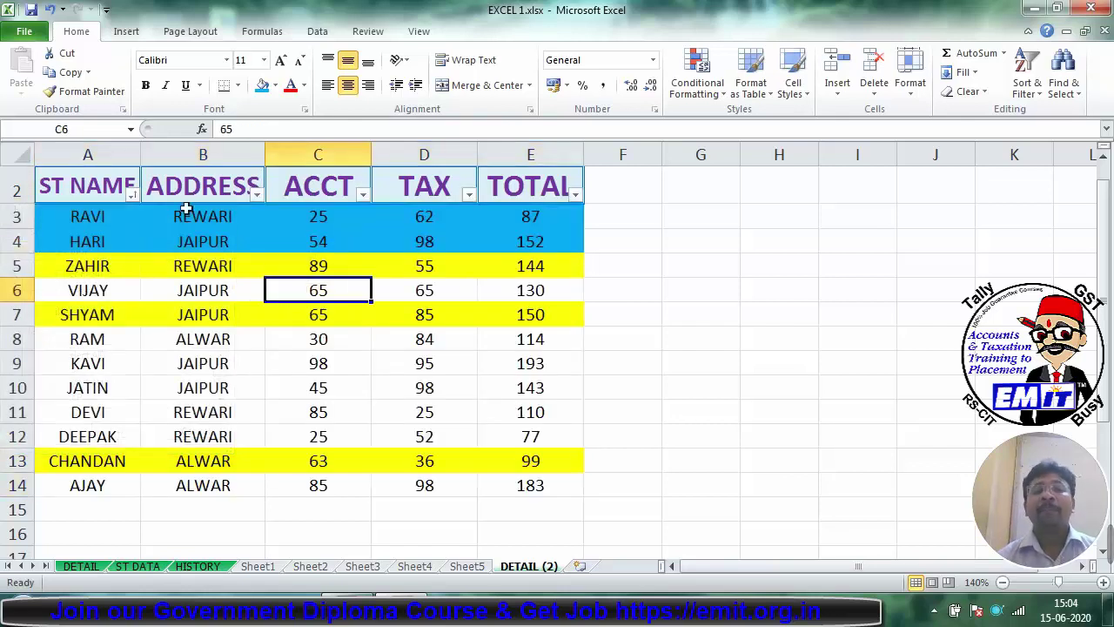
pyautogui.click(131, 195)
pyautogui.moveTo(129, 251)
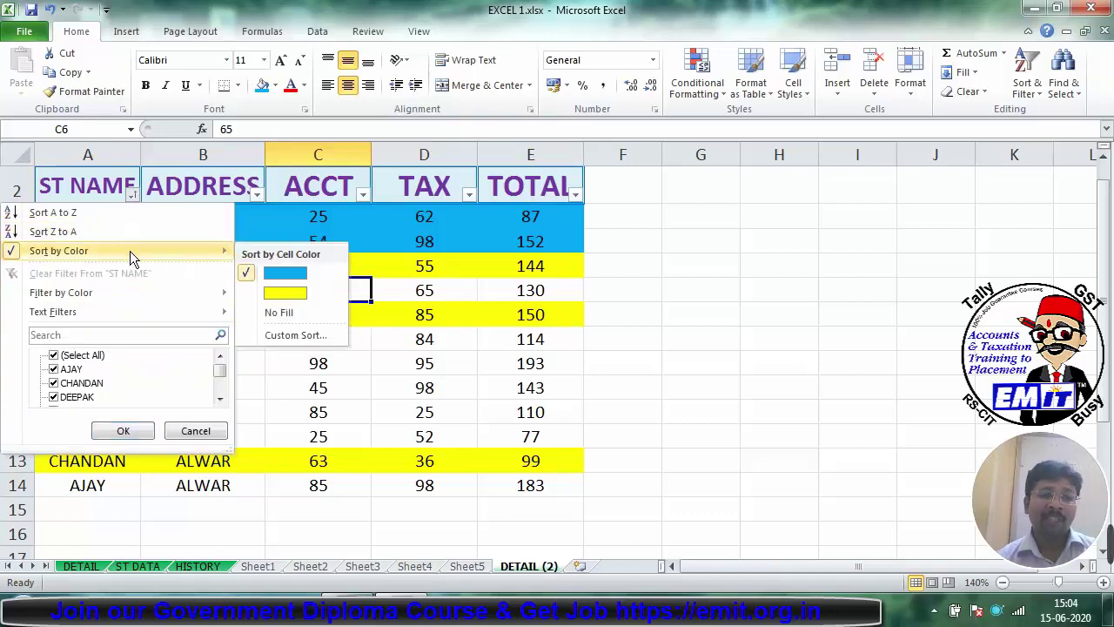
pyautogui.click(277, 293)
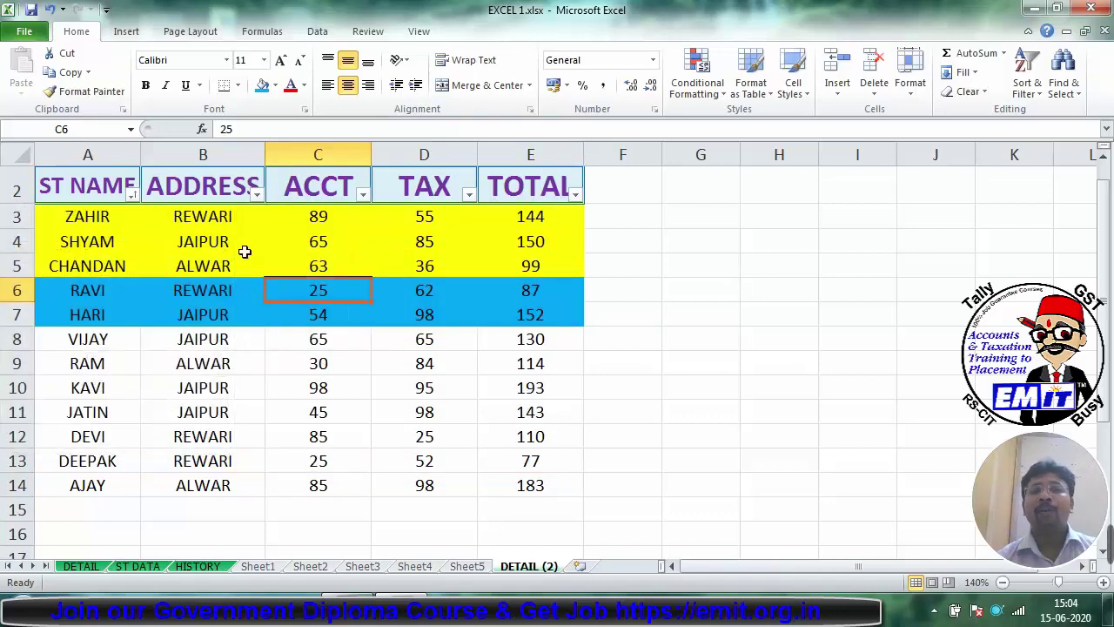
pyautogui.click(132, 194)
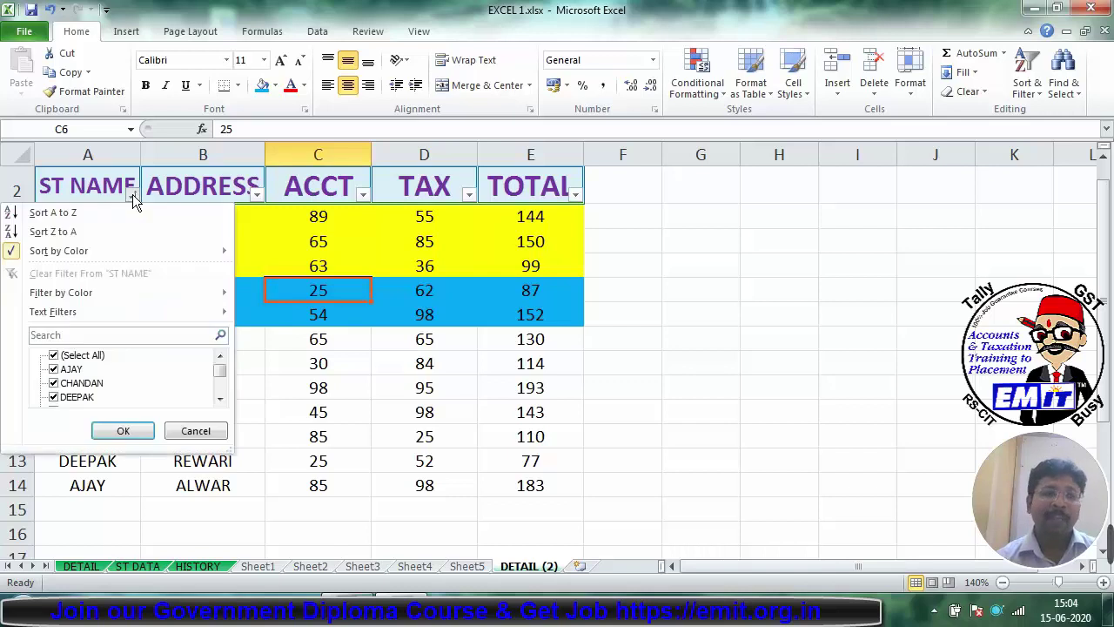
pyautogui.moveTo(125, 250)
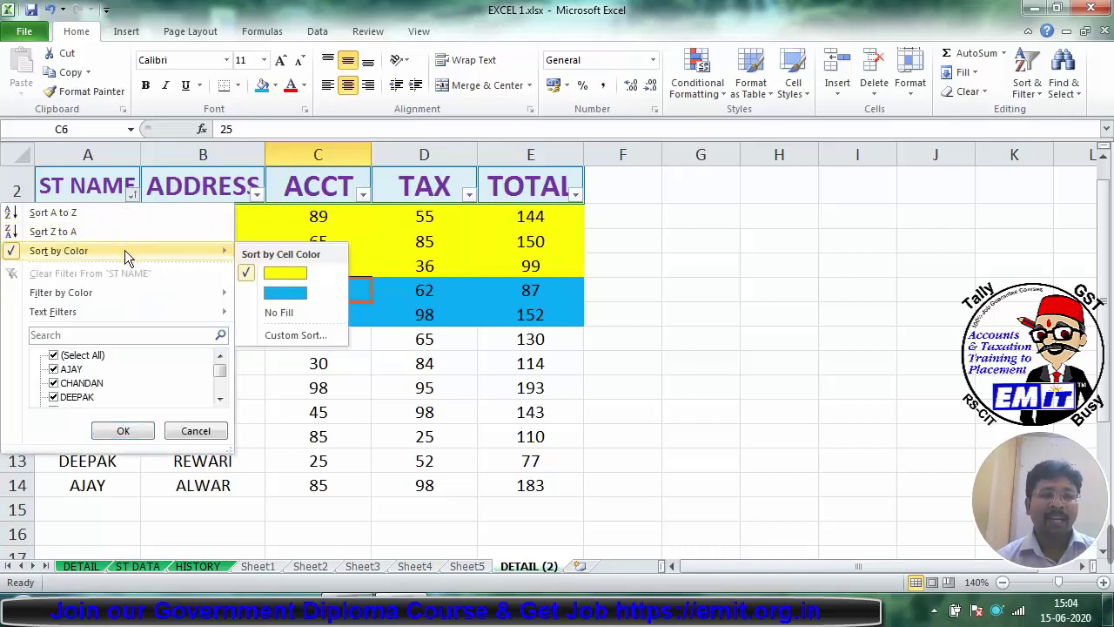
pyautogui.click(278, 315)
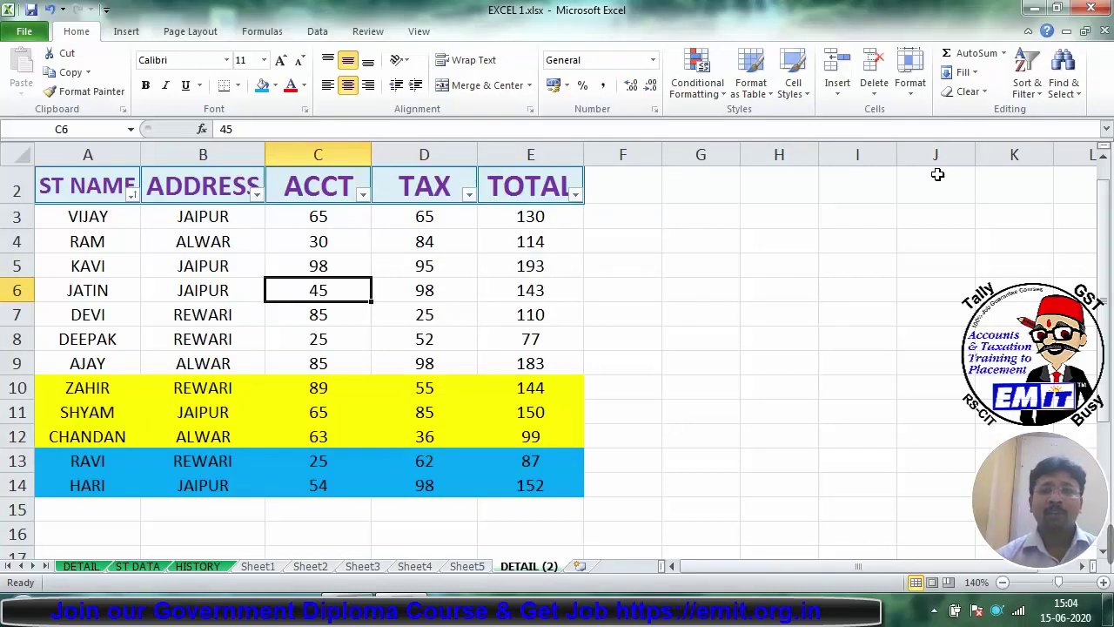
pyautogui.click(1035, 92)
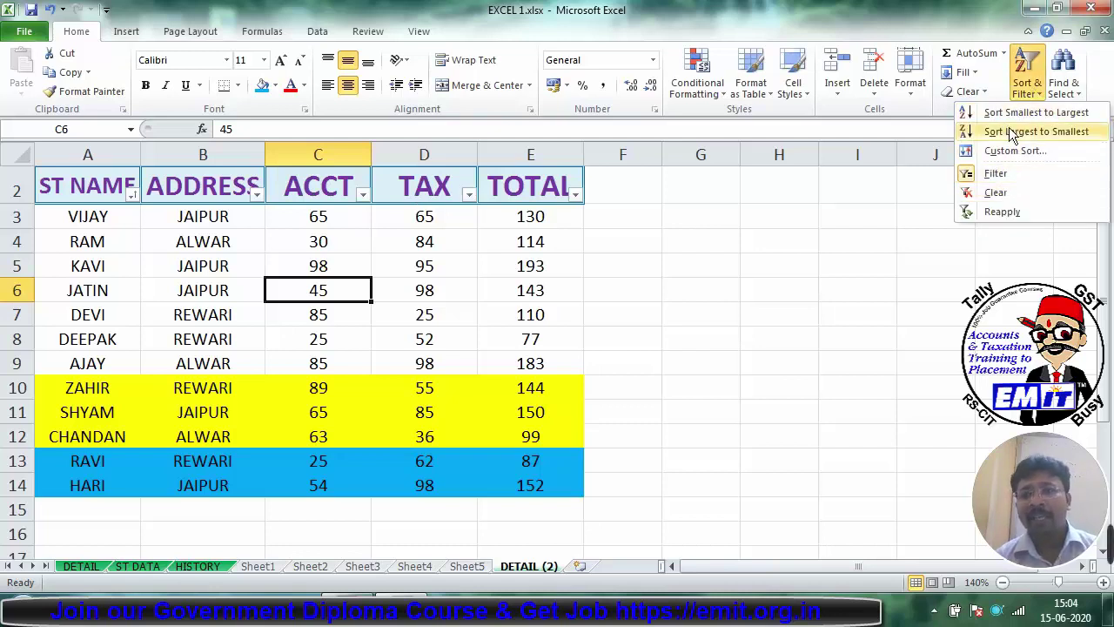
# Step: Turn off AutoFilter on the DETAIL (2) table
pyautogui.click(429, 272)
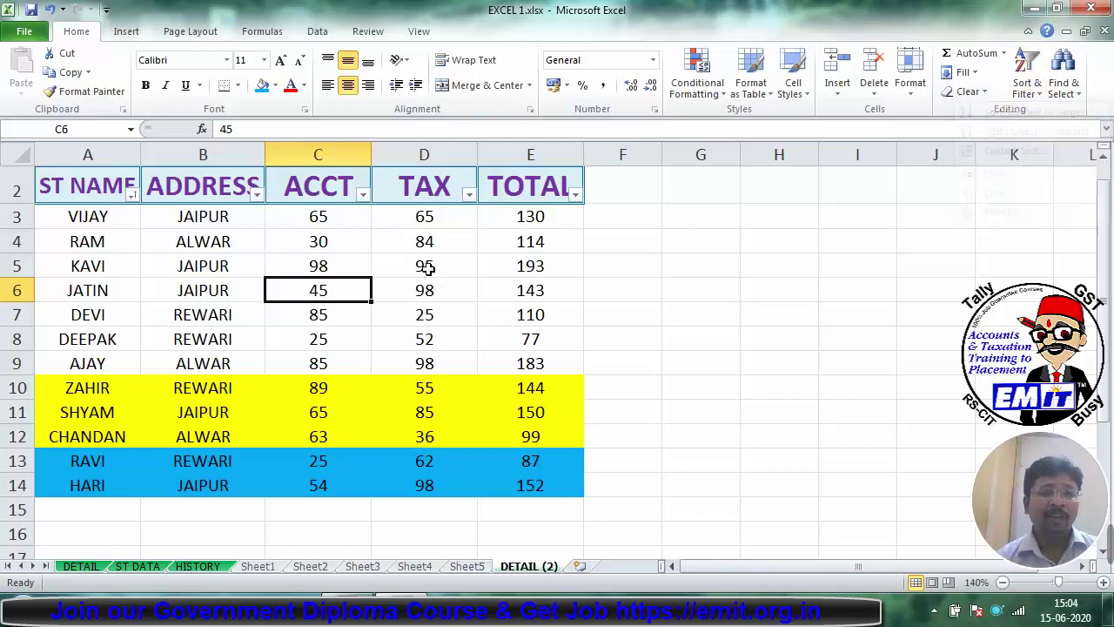
pyautogui.hotkey('ctrl', 'shift', 'l')
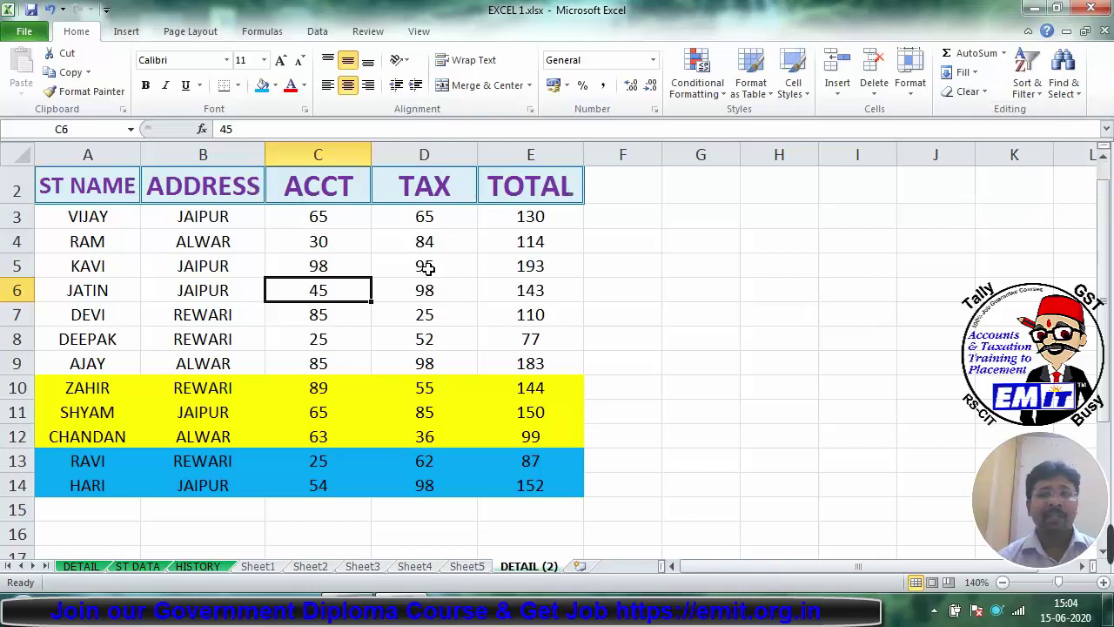
pyautogui.click(1027, 74)
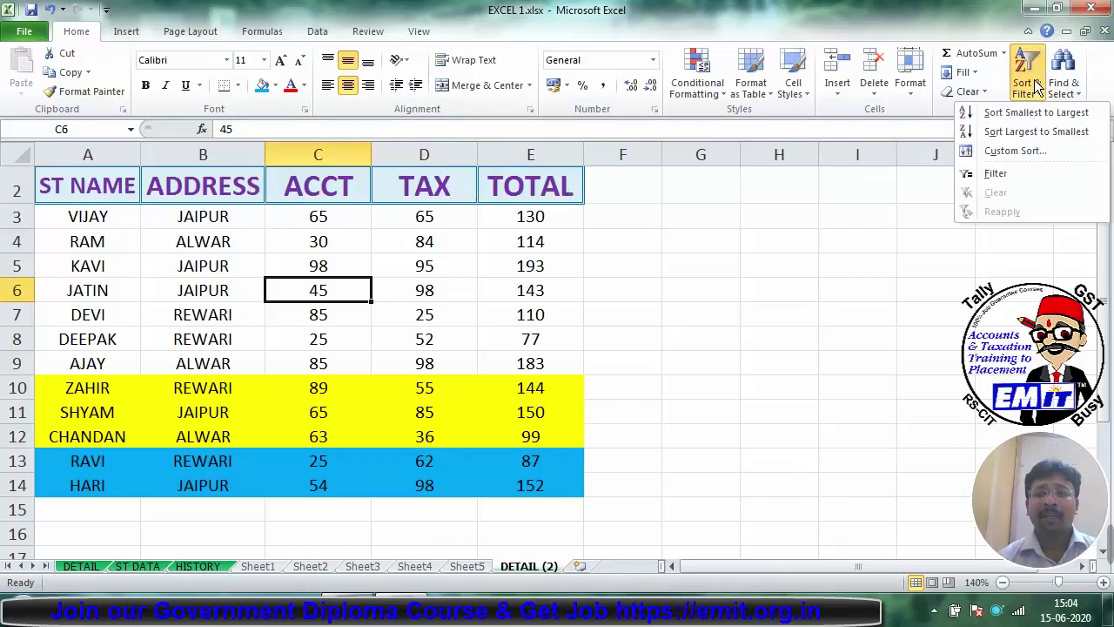
pyautogui.click(842, 335)
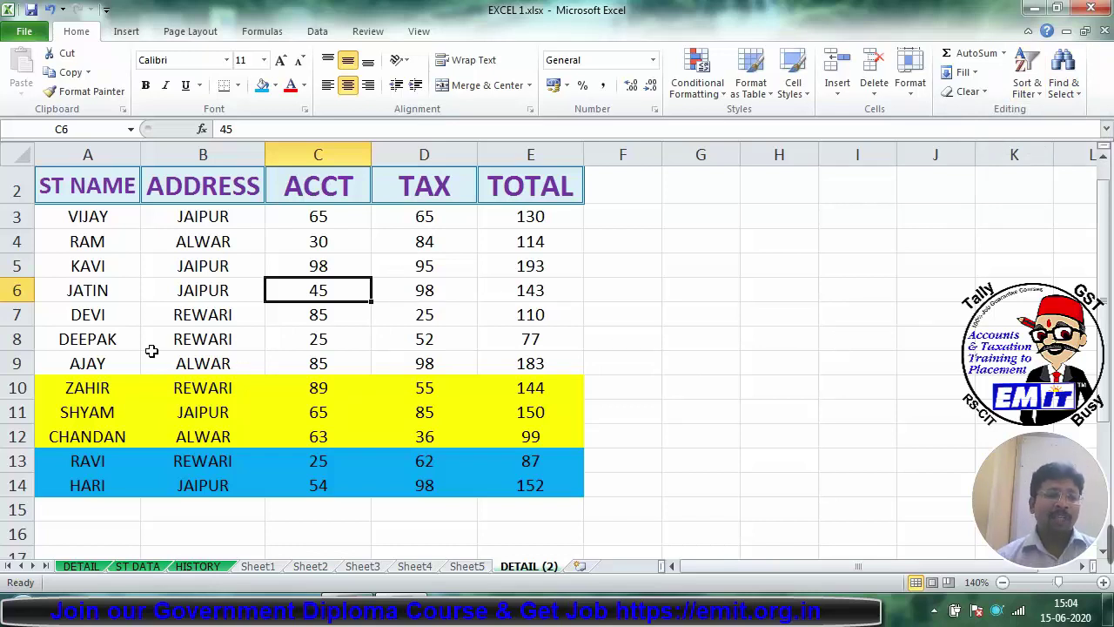
# Step: Clear the yellow and blue fills from rows A3:E15 using No Fill
pyautogui.moveTo(106, 225); pyautogui.dragTo(573, 497)
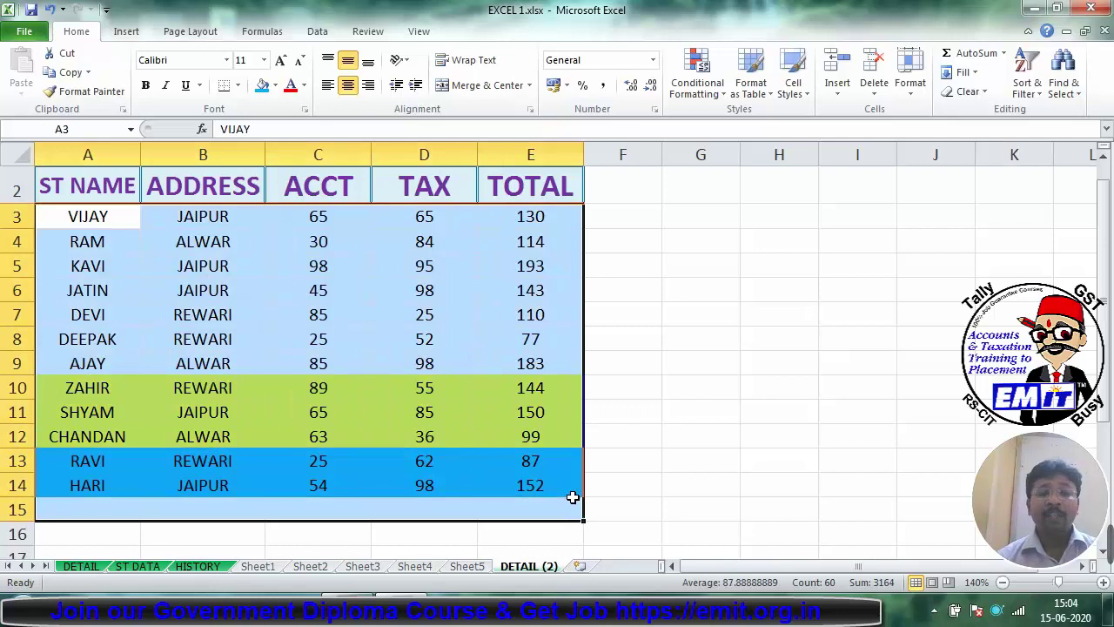
pyautogui.click(275, 85)
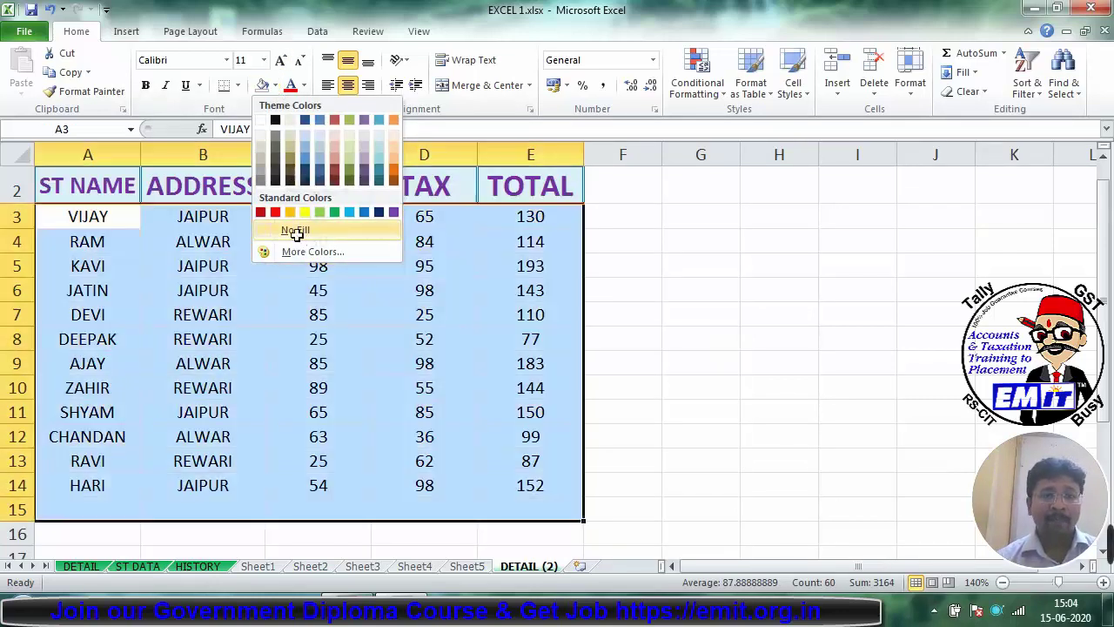
pyautogui.click(295, 231)
pyautogui.click(426, 320)
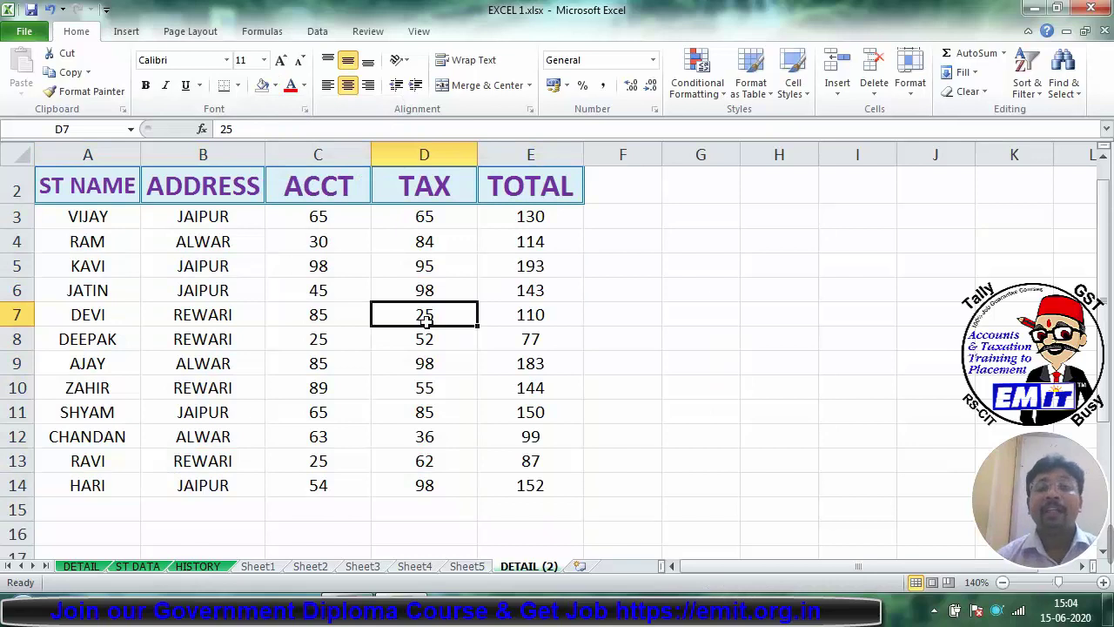
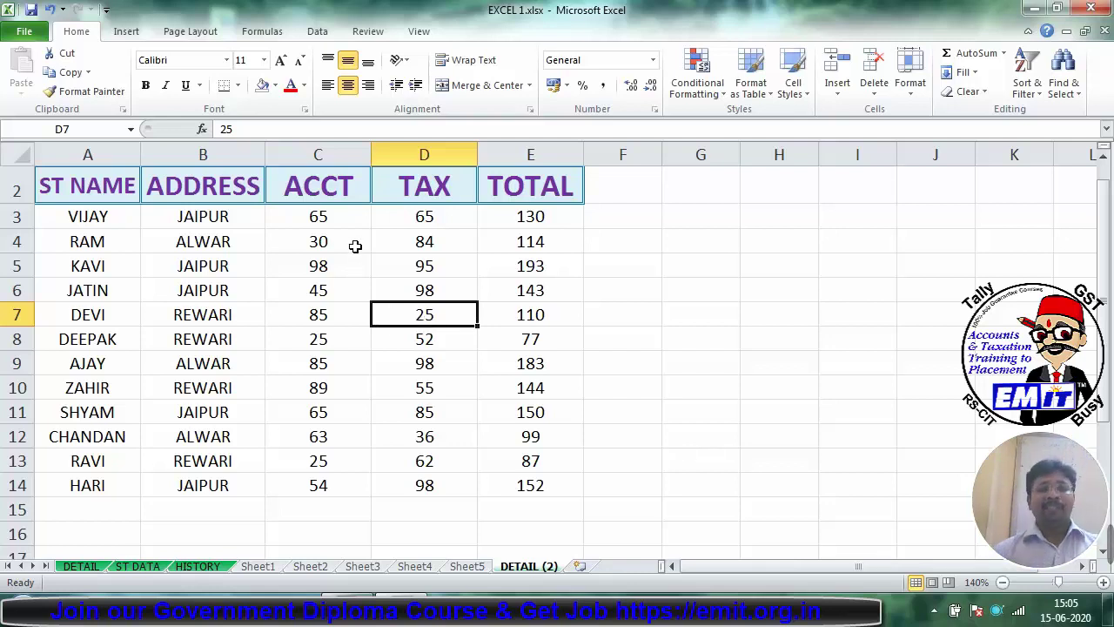
# Step: Add a Greater Than 80 rule to ACCT cells C3:C14 using Green Fill with Dark Green Text
pyautogui.moveTo(343, 214); pyautogui.dragTo(347, 488)
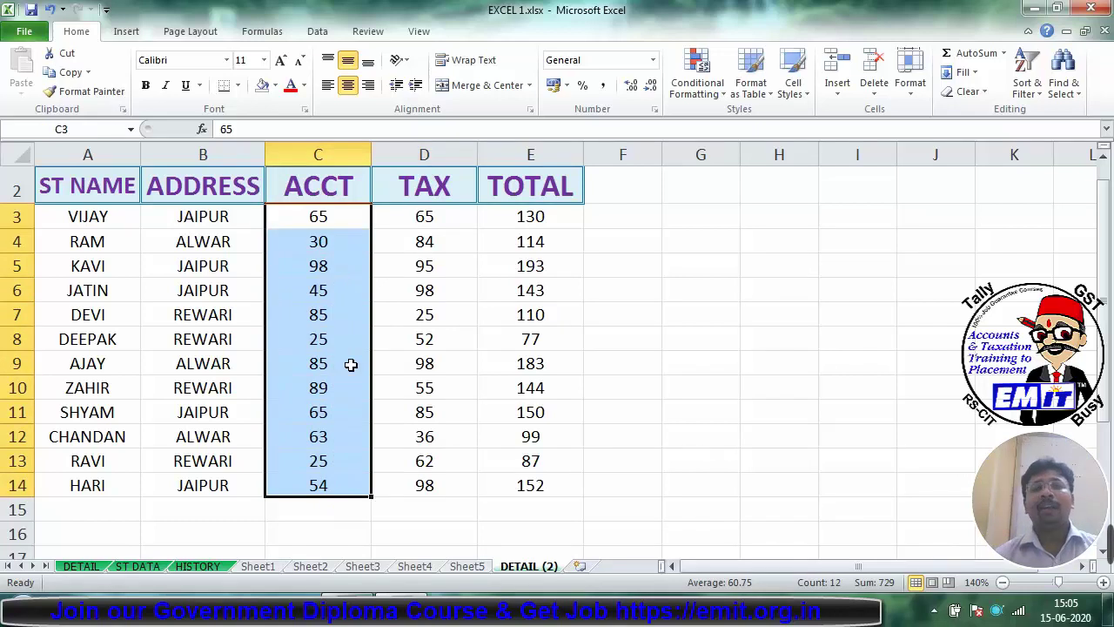
pyautogui.click(699, 91)
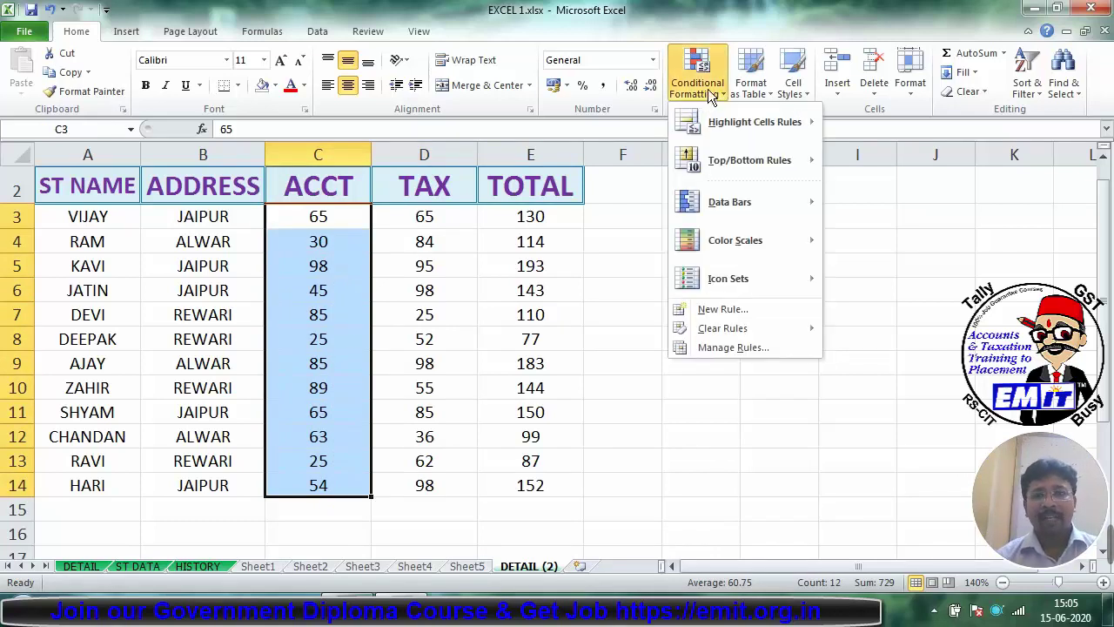
pyautogui.moveTo(714, 122)
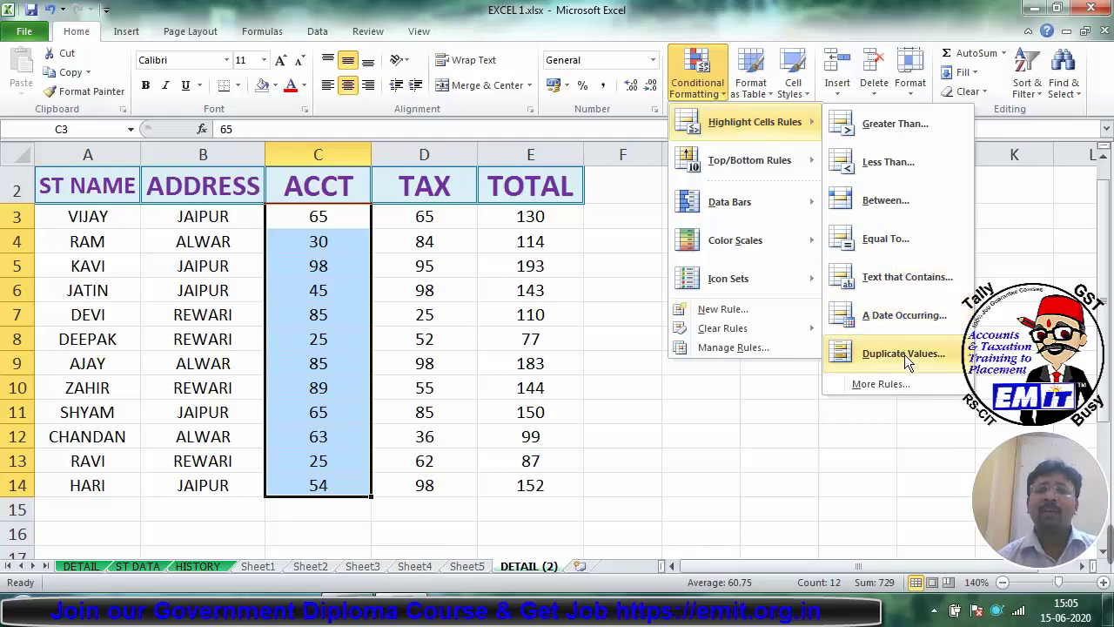
pyautogui.click(886, 127)
pyautogui.write('80')
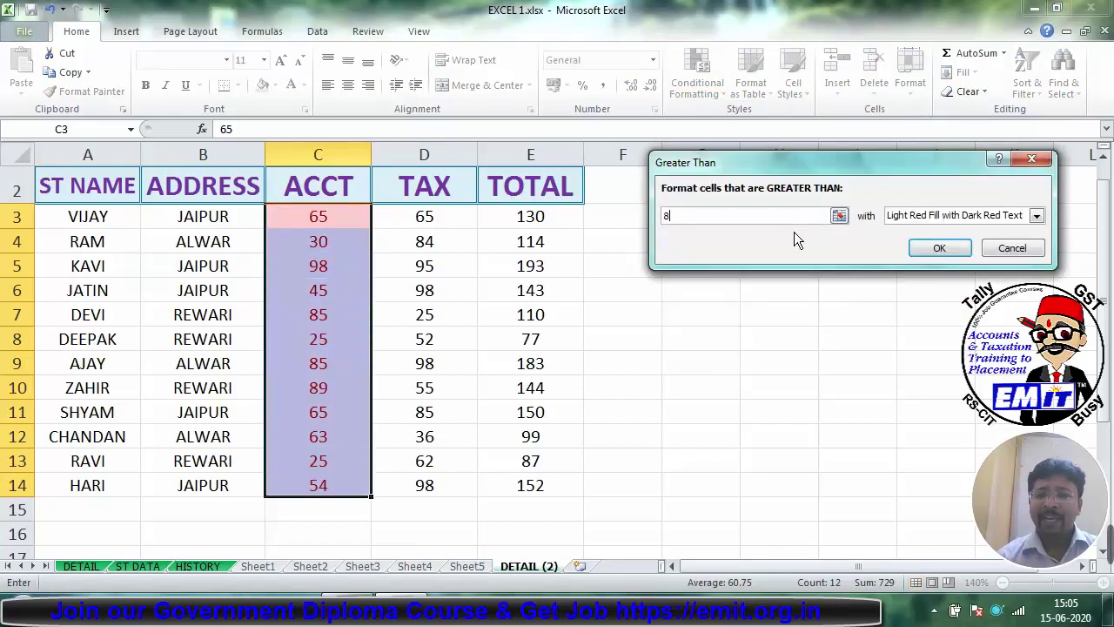
pyautogui.click(921, 222)
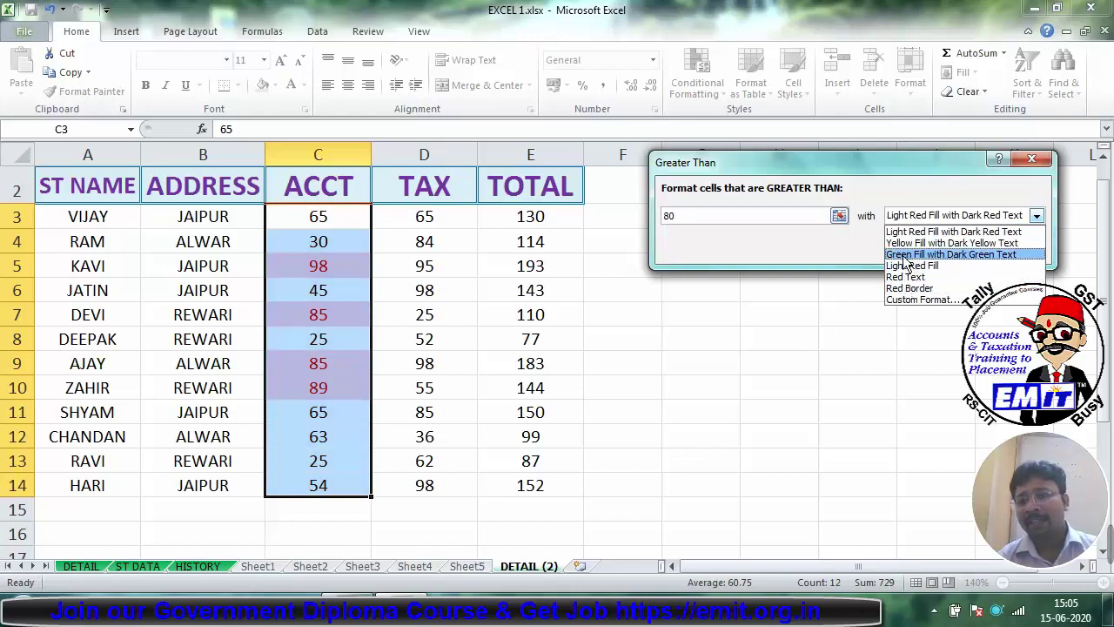
pyautogui.click(912, 256)
pyautogui.click(933, 248)
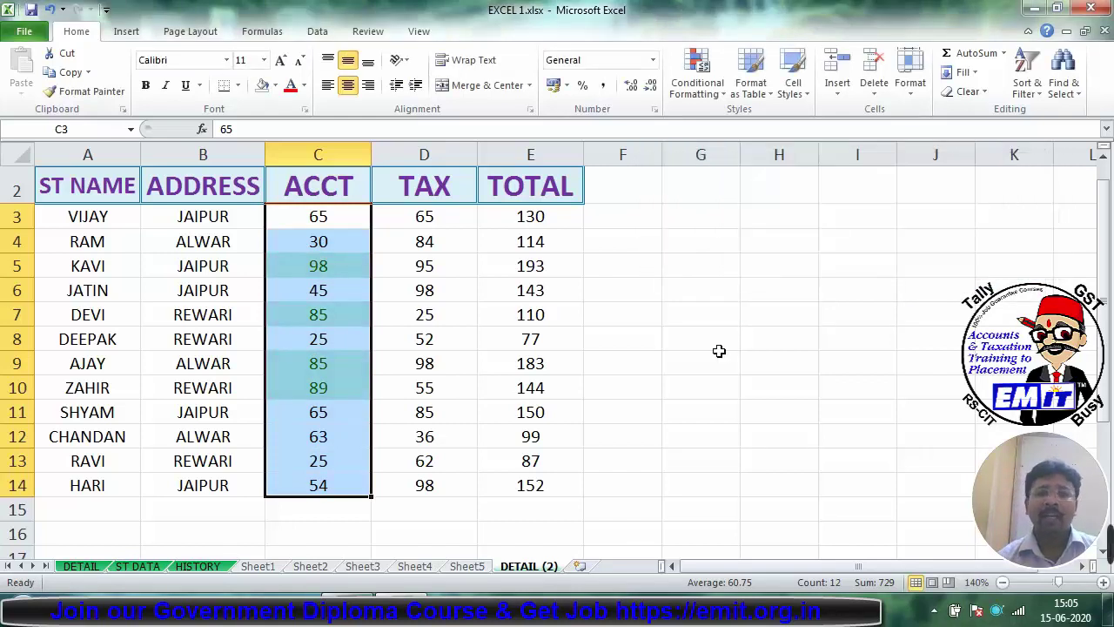
pyautogui.click(712, 358)
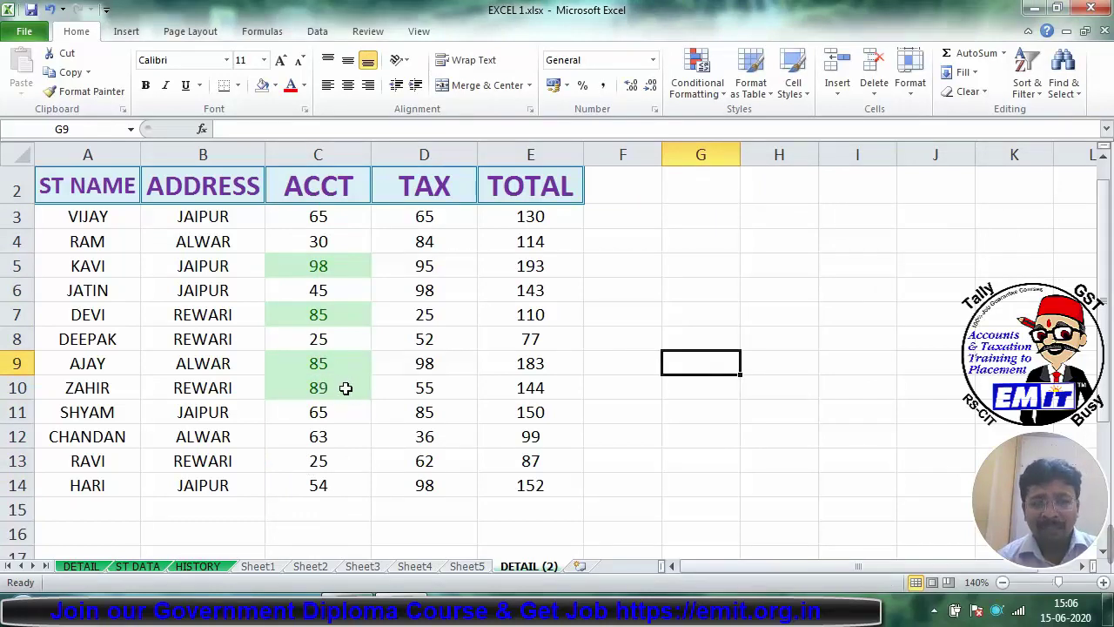
# Step: Change ACCT value C10 to 66 and C12 to 88
pyautogui.click(348, 387)
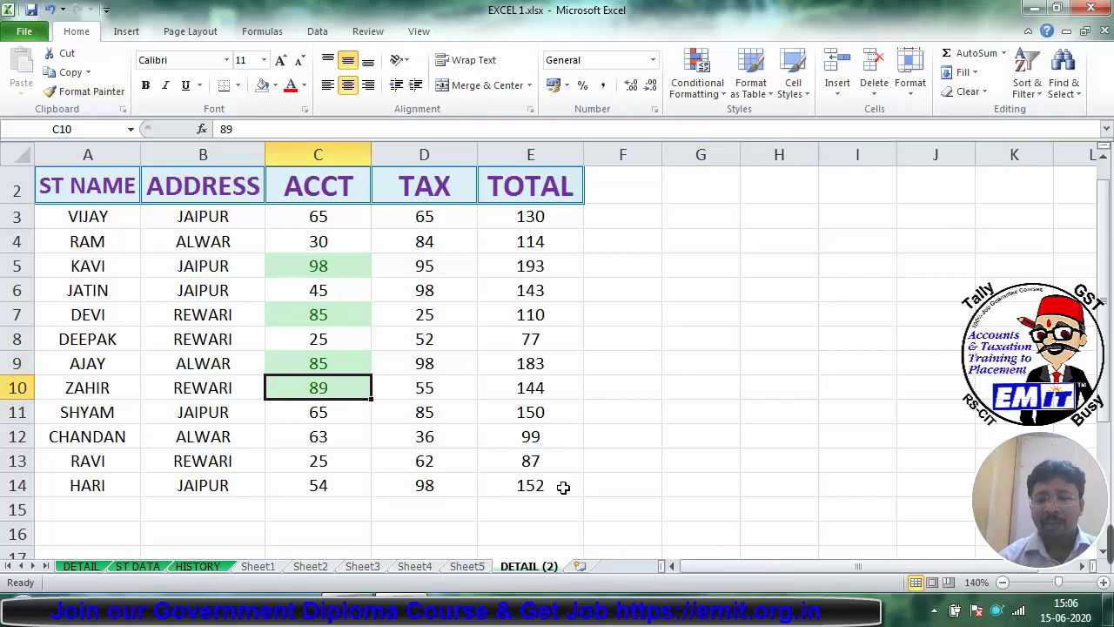
pyautogui.write('66')
pyautogui.press('Return')
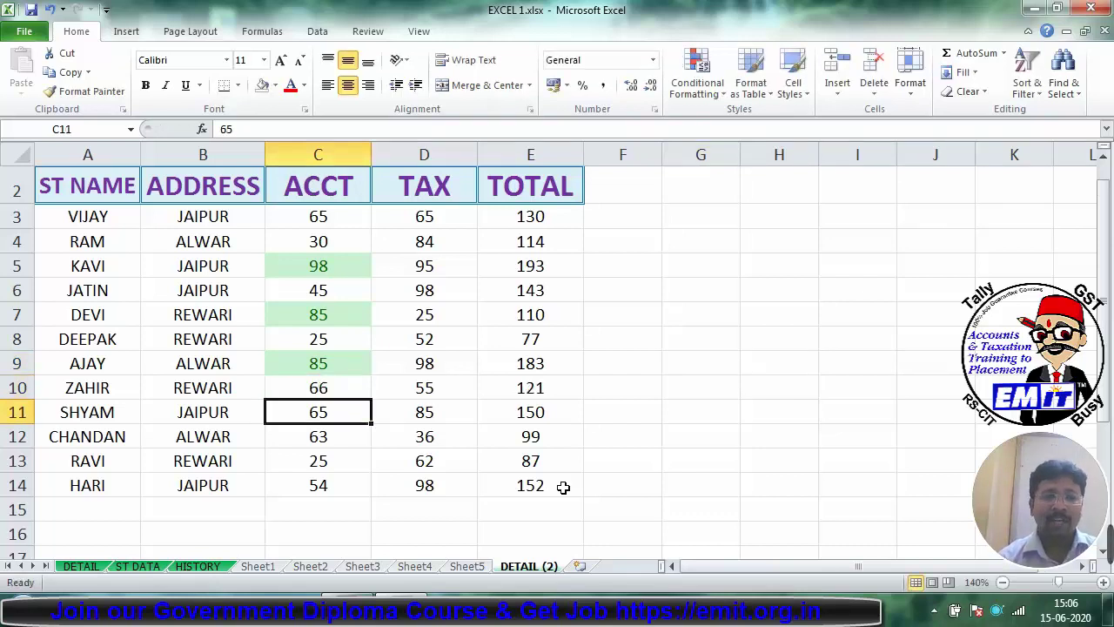
pyautogui.press('Return')
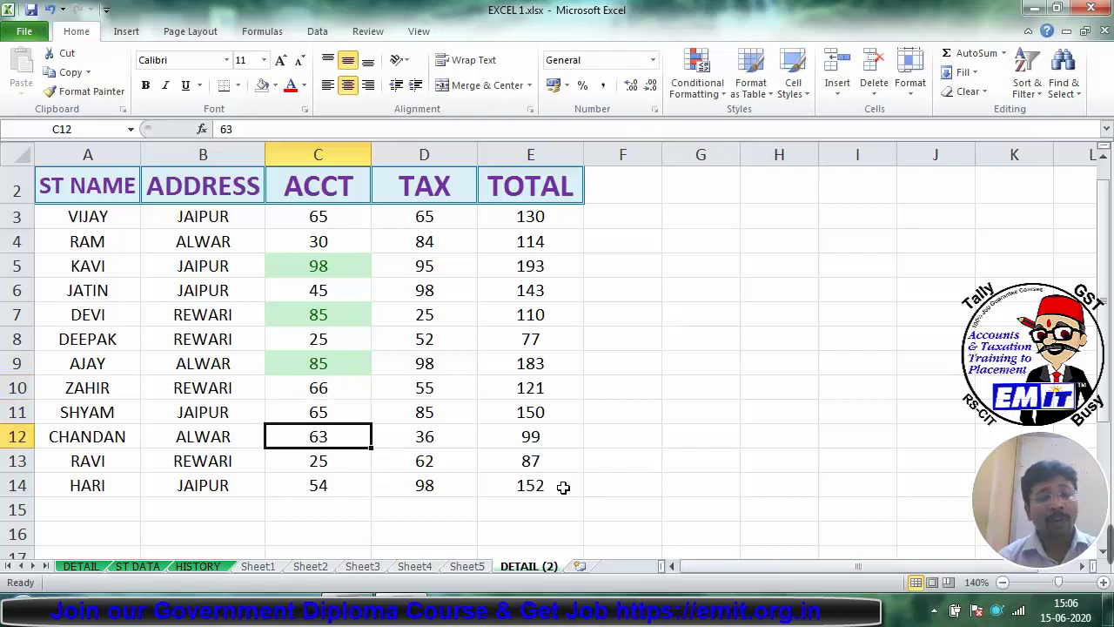
pyautogui.write('88')
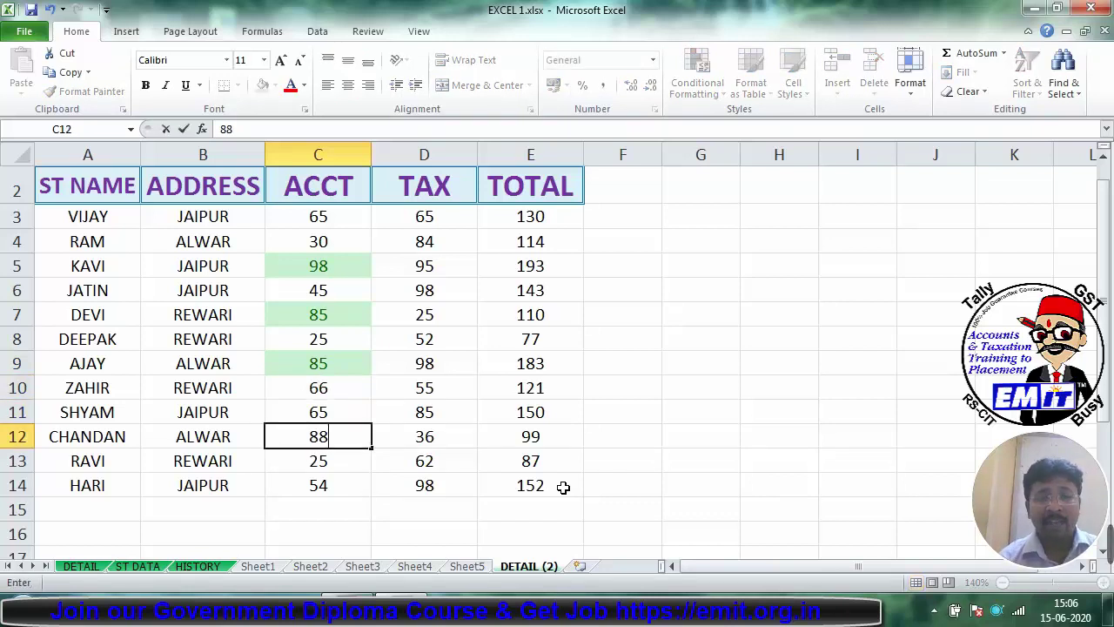
pyautogui.press('Return')
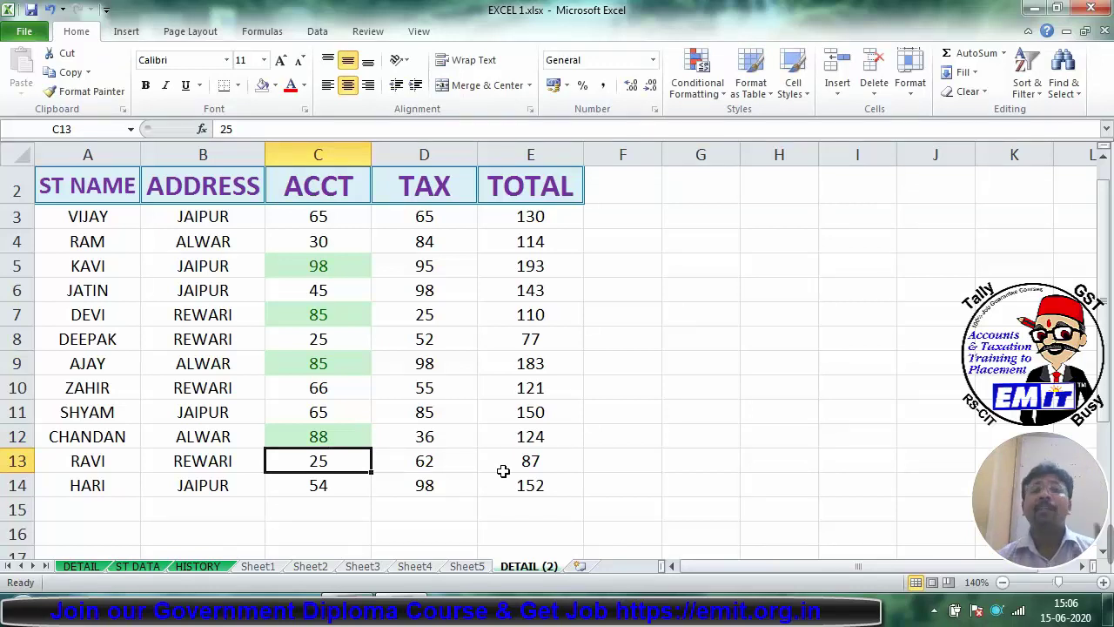
# Step: Remove the background fill from C5:C14, then reselect the ACCT values in column C
pyautogui.moveTo(345, 266); pyautogui.dragTo(349, 473)
pyautogui.click(276, 84)
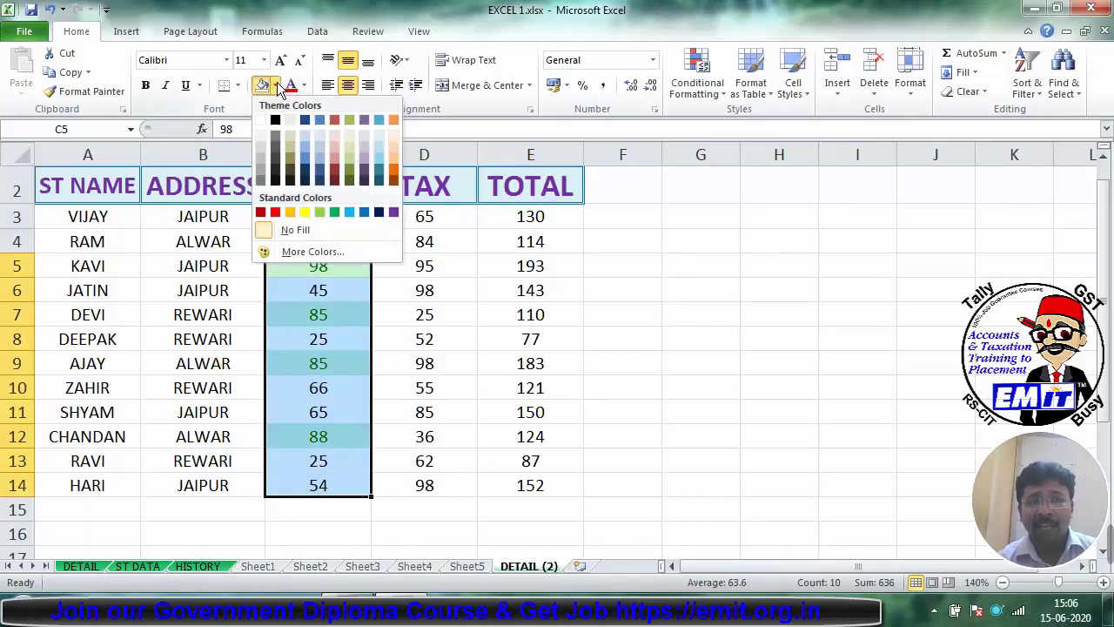
pyautogui.click(290, 228)
pyautogui.click(314, 355)
pyautogui.click(319, 335)
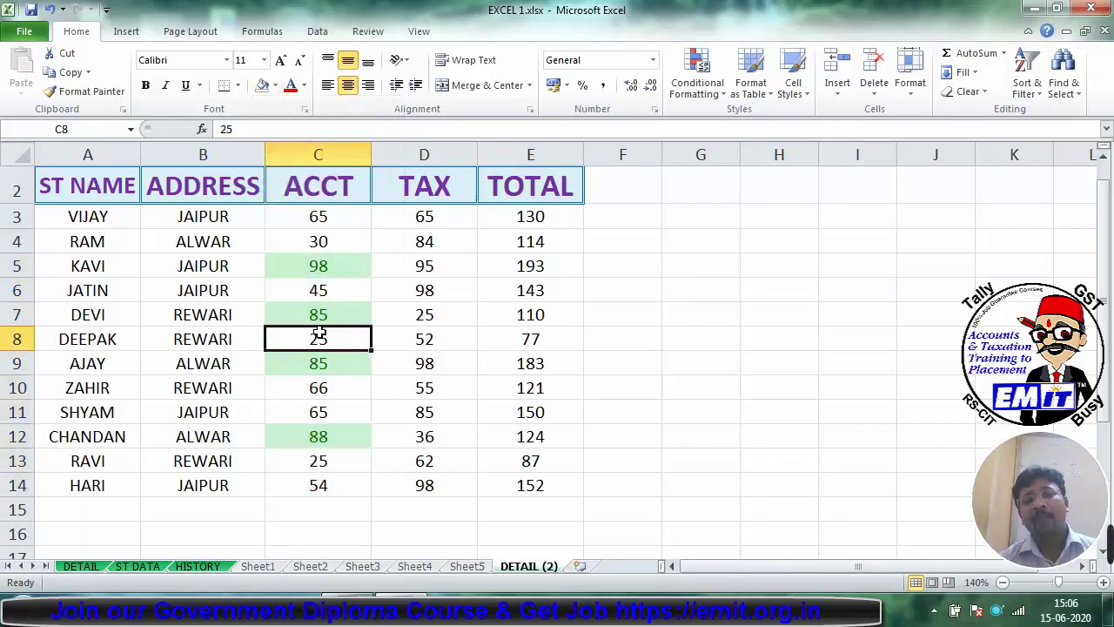
pyautogui.click(319, 313)
pyautogui.click(318, 291)
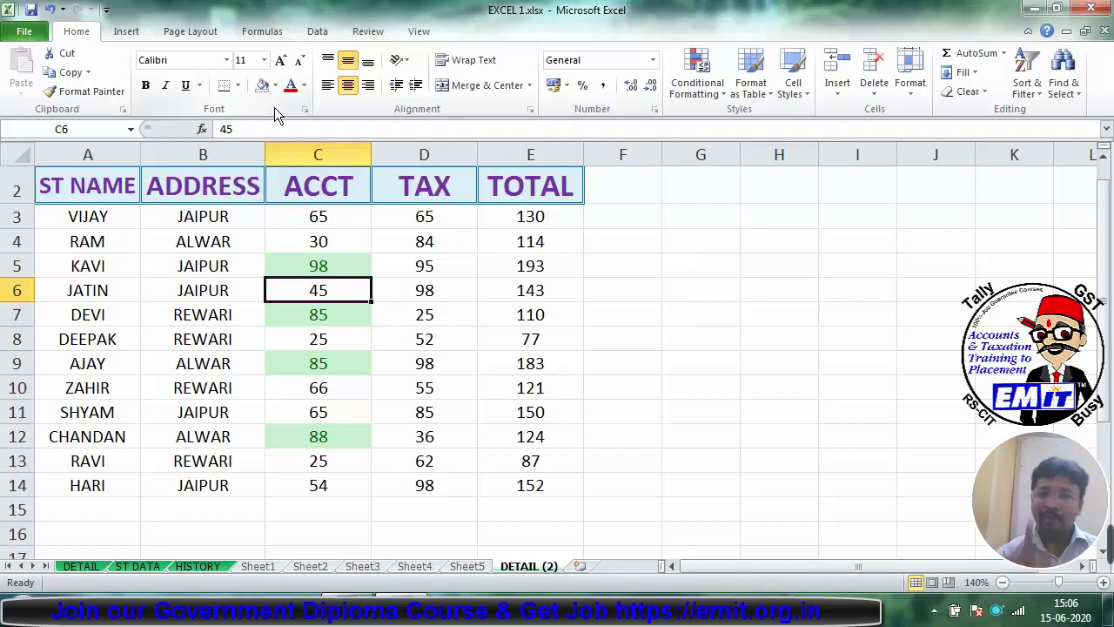
pyautogui.moveTo(321, 218); pyautogui.dragTo(328, 481)
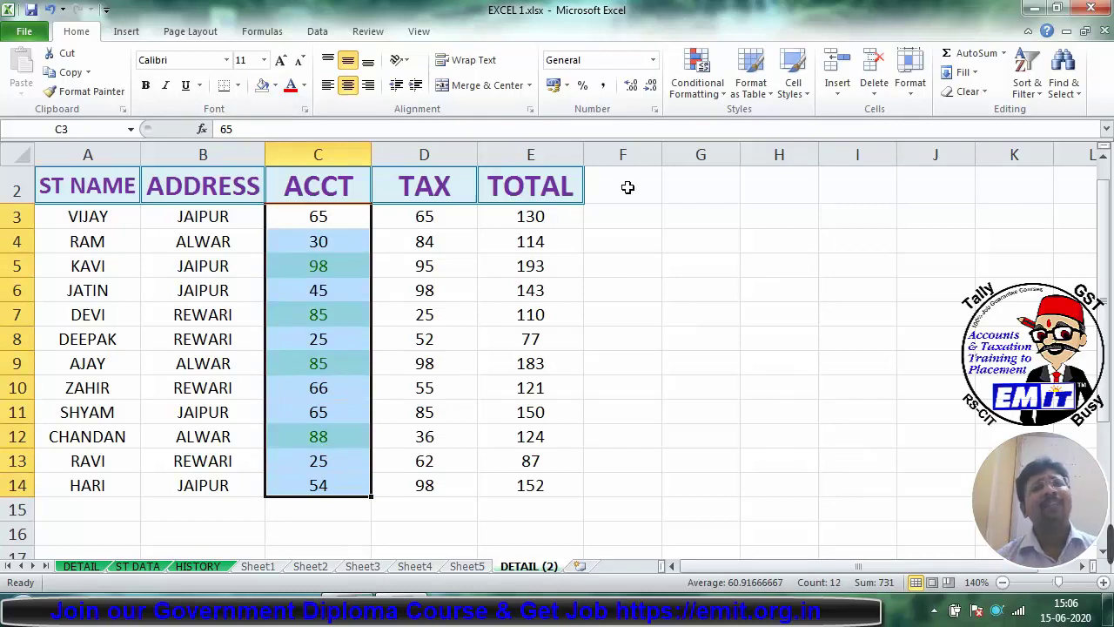
# Step: Add a Less Than 50 rule to the ACCT values with Light Red Fill with Dark Red Text
pyautogui.click(691, 93)
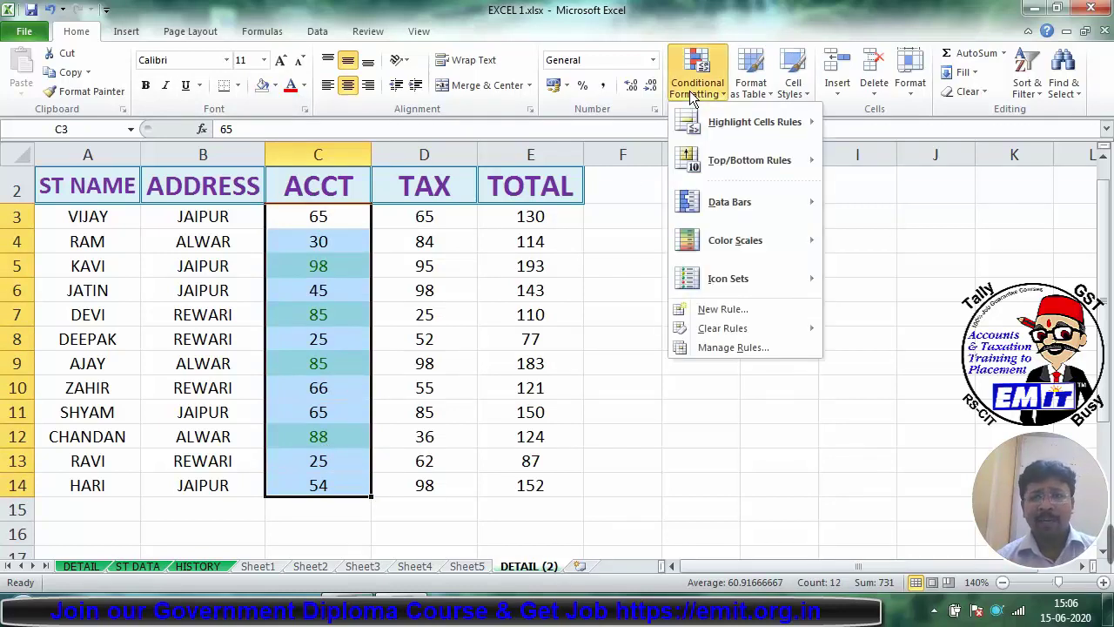
pyautogui.moveTo(783, 123)
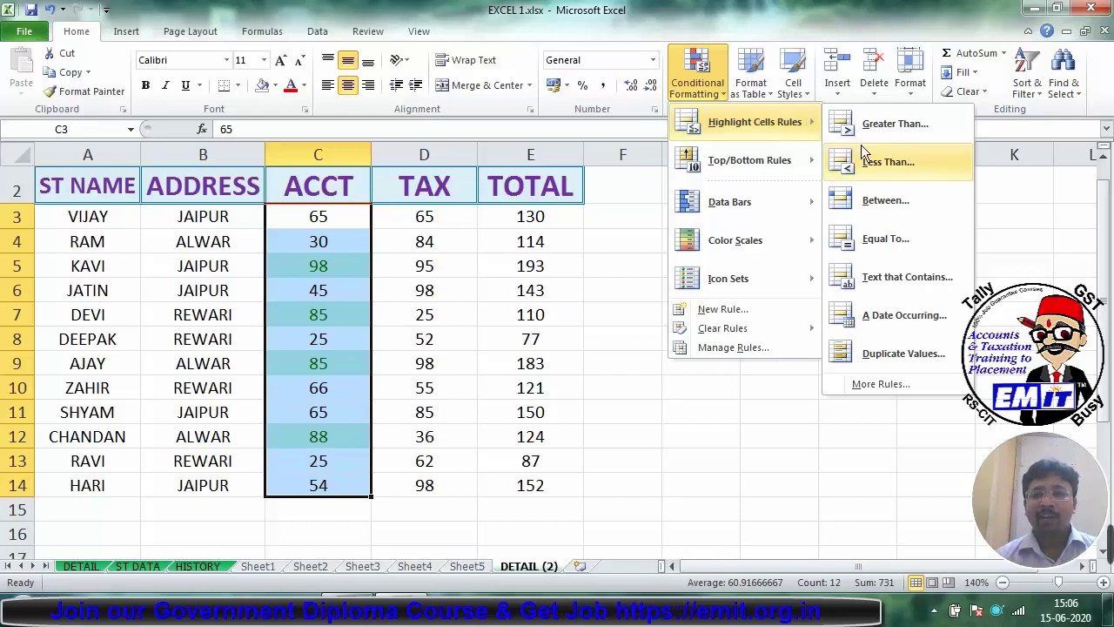
pyautogui.click(886, 162)
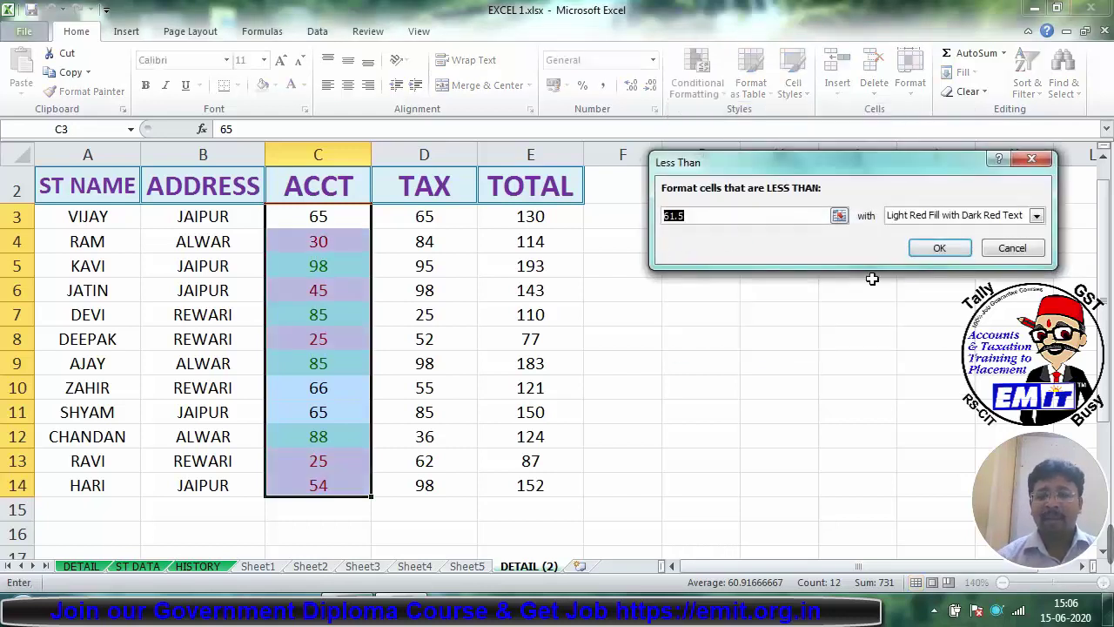
pyautogui.write('50')
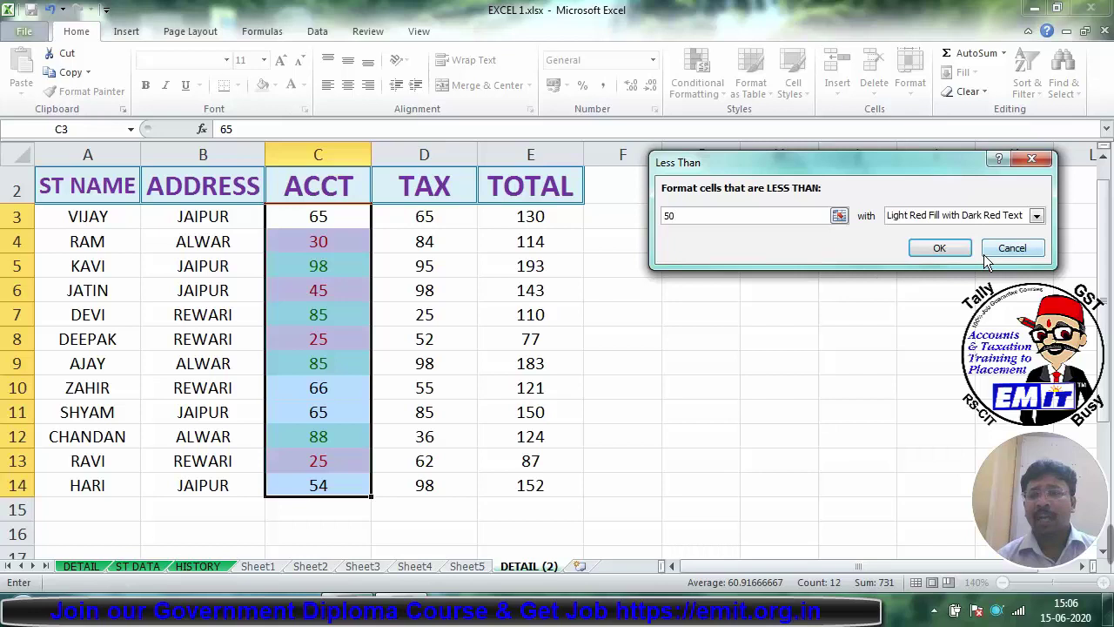
pyautogui.click(1036, 215)
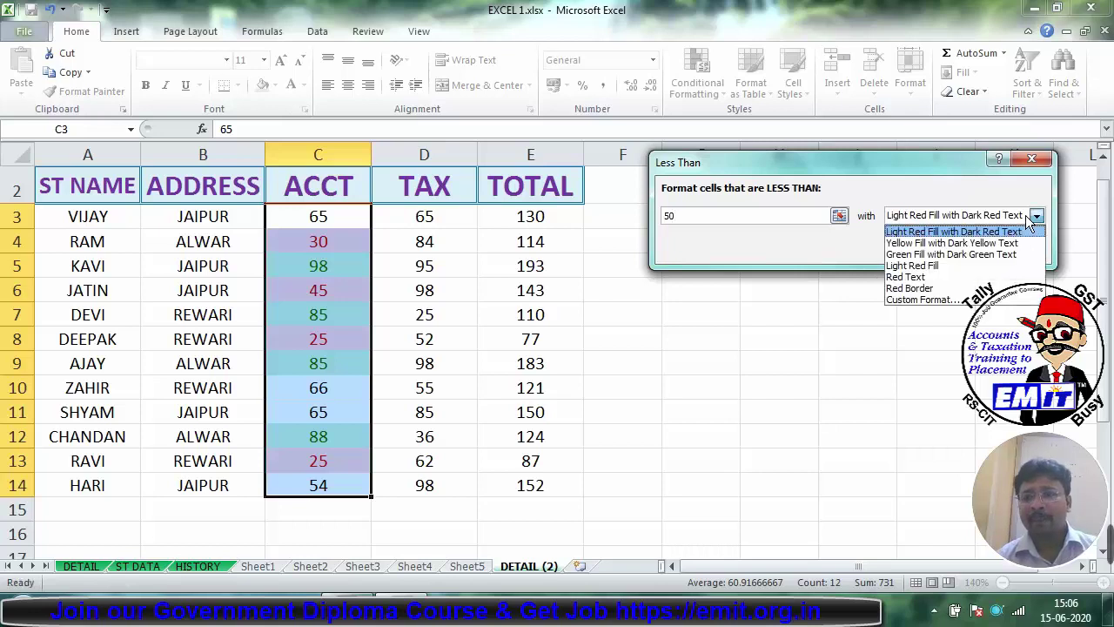
pyautogui.click(953, 232)
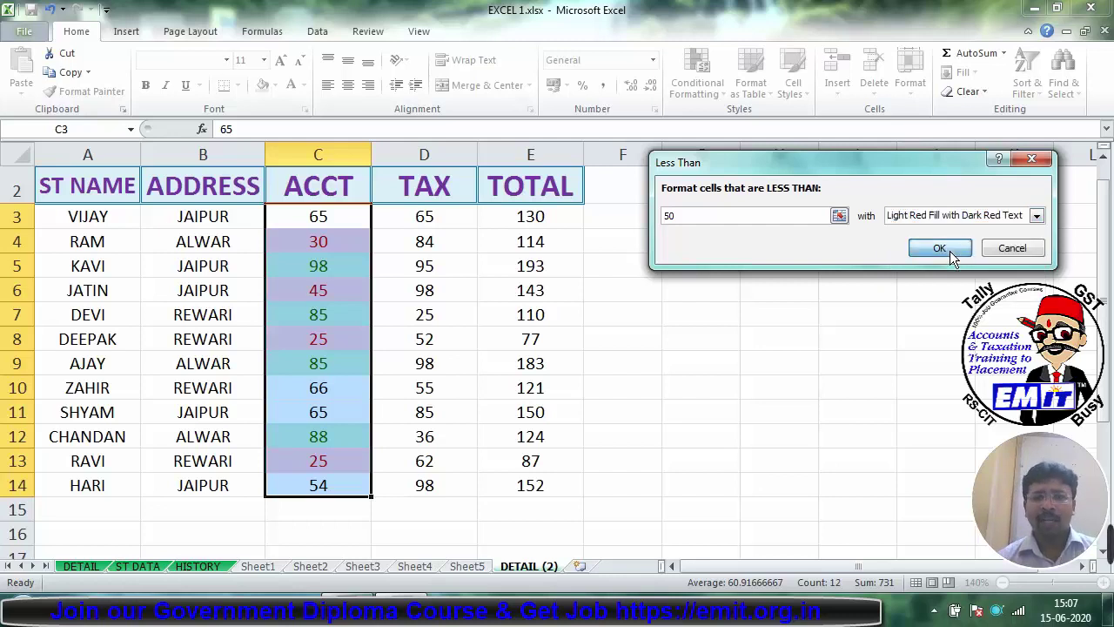
pyautogui.click(933, 249)
pyautogui.click(701, 387)
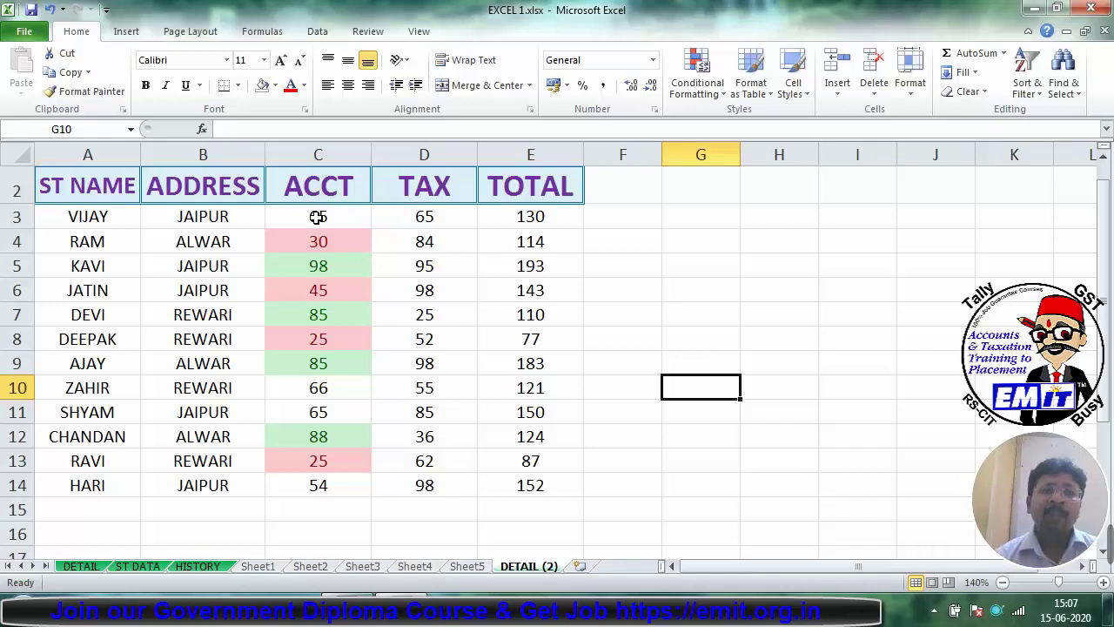
pyautogui.moveTo(316, 216); pyautogui.dragTo(321, 485)
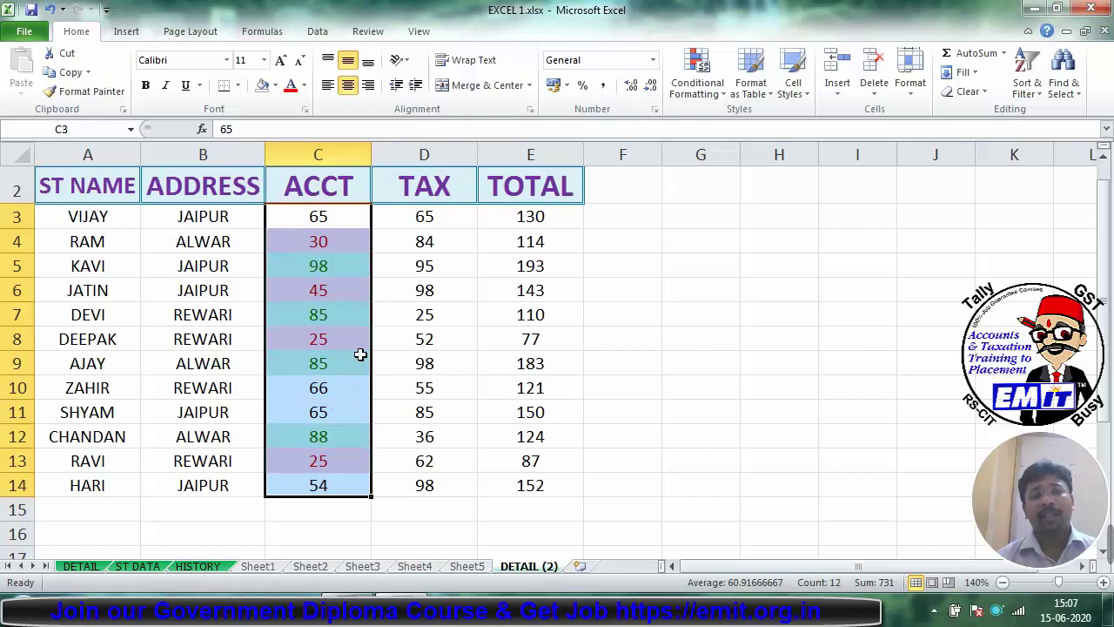
# Step: Start a Between rule on the ACCT values with bounds 50 and 80
pyautogui.click(684, 96)
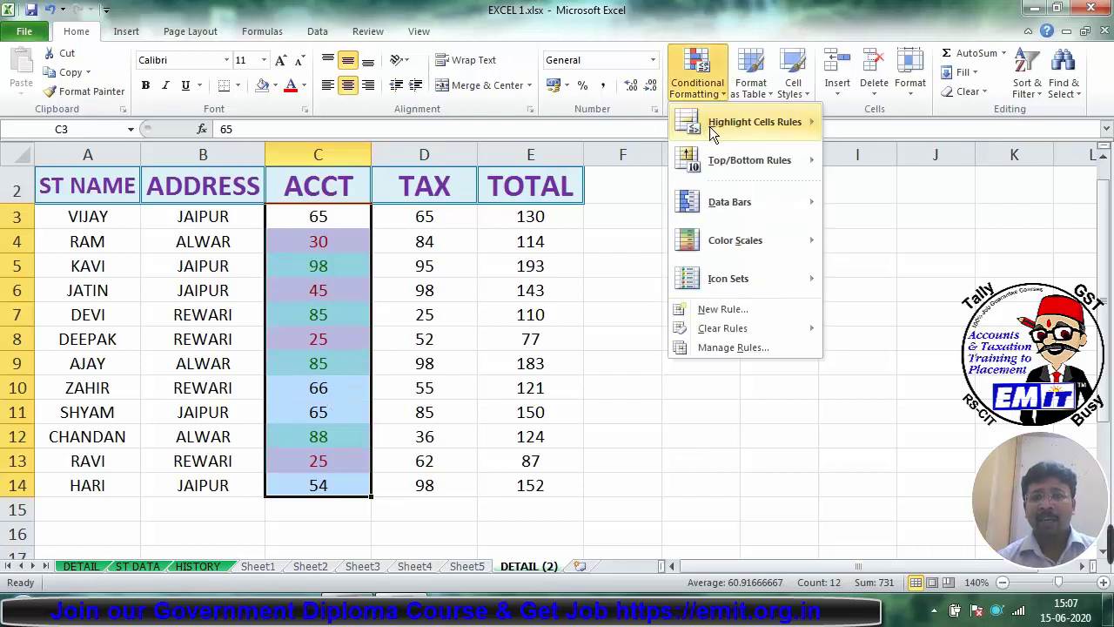
pyautogui.moveTo(714, 126)
pyautogui.click(869, 205)
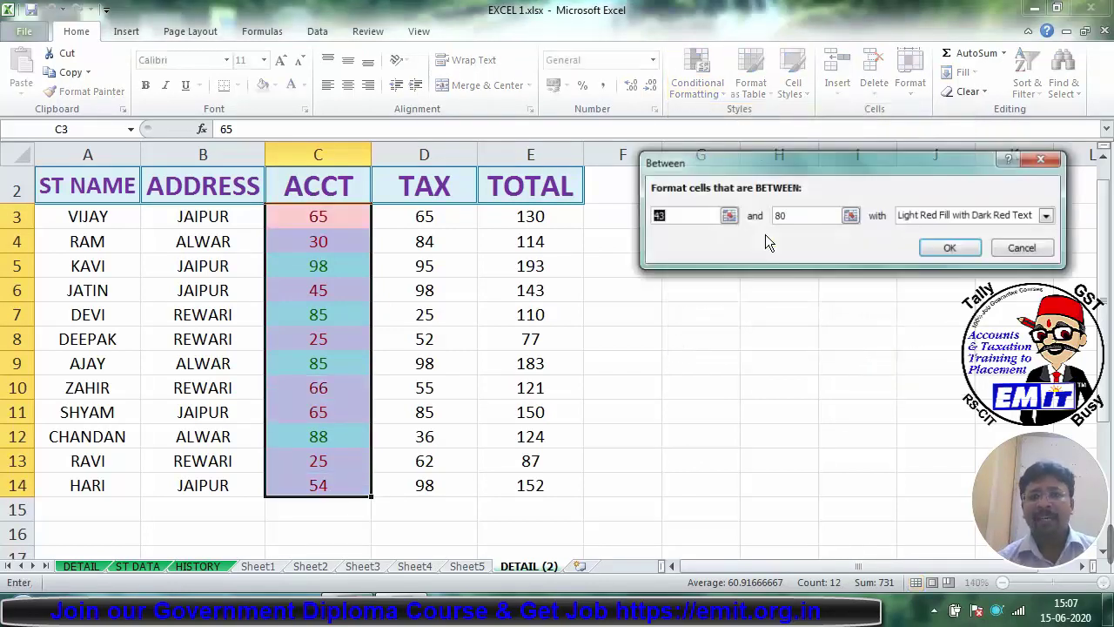
pyautogui.click(702, 215)
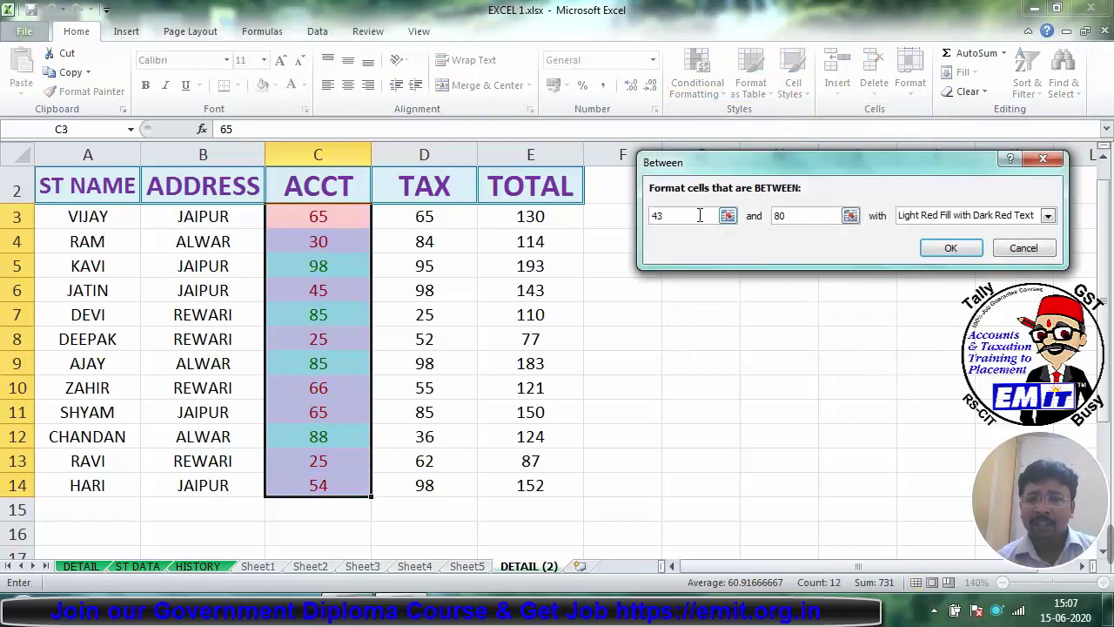
pyautogui.hotkey('shift', 'Home')
pyautogui.write('50')
pyautogui.press('Tab')
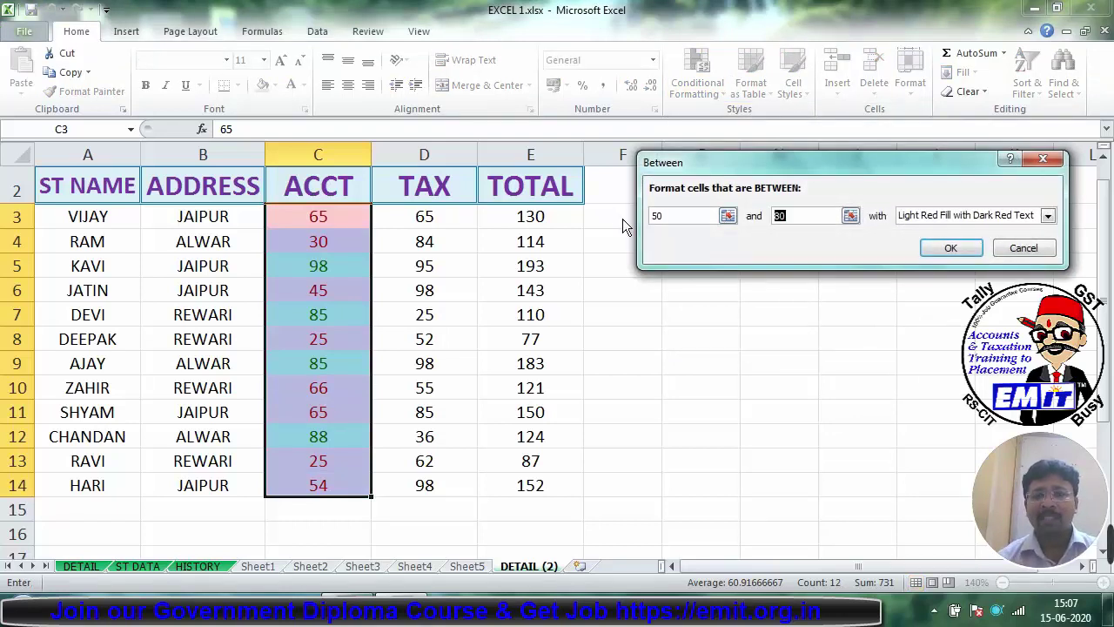
# Step: Give the Between 50 and 80 rule a custom orange fill and apply it
pyautogui.click(1048, 217)
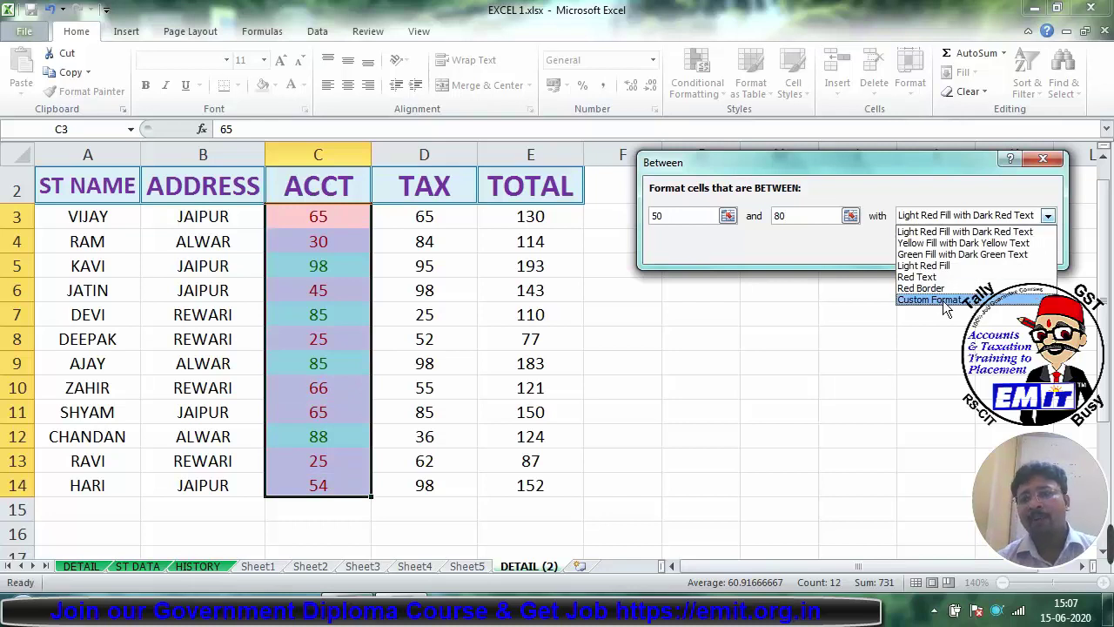
pyautogui.click(942, 301)
pyautogui.click(801, 38)
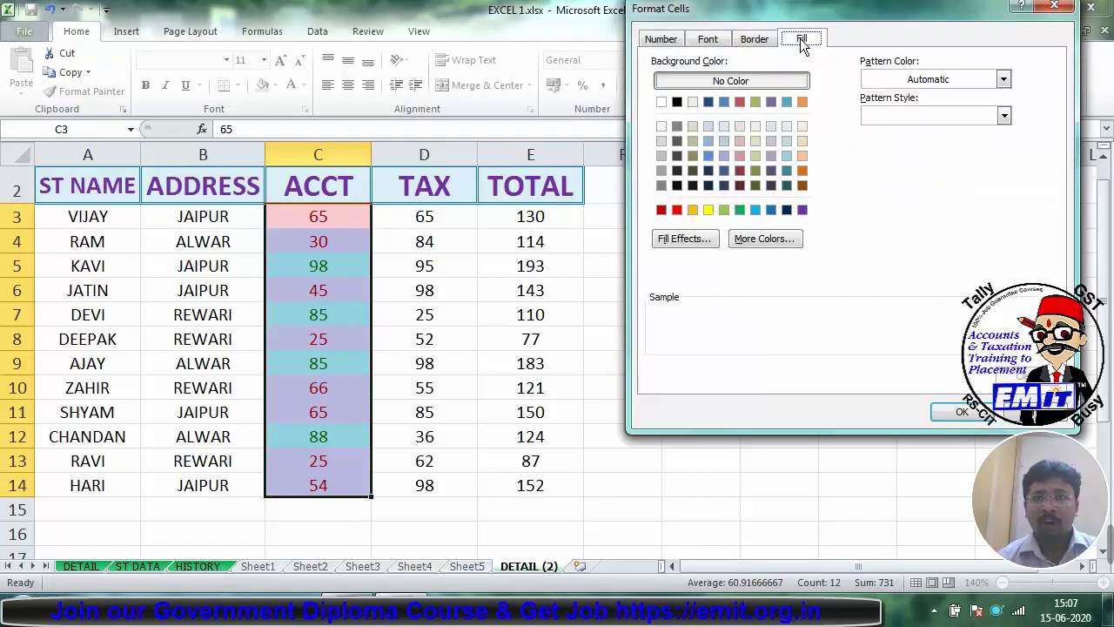
pyautogui.click(706, 210)
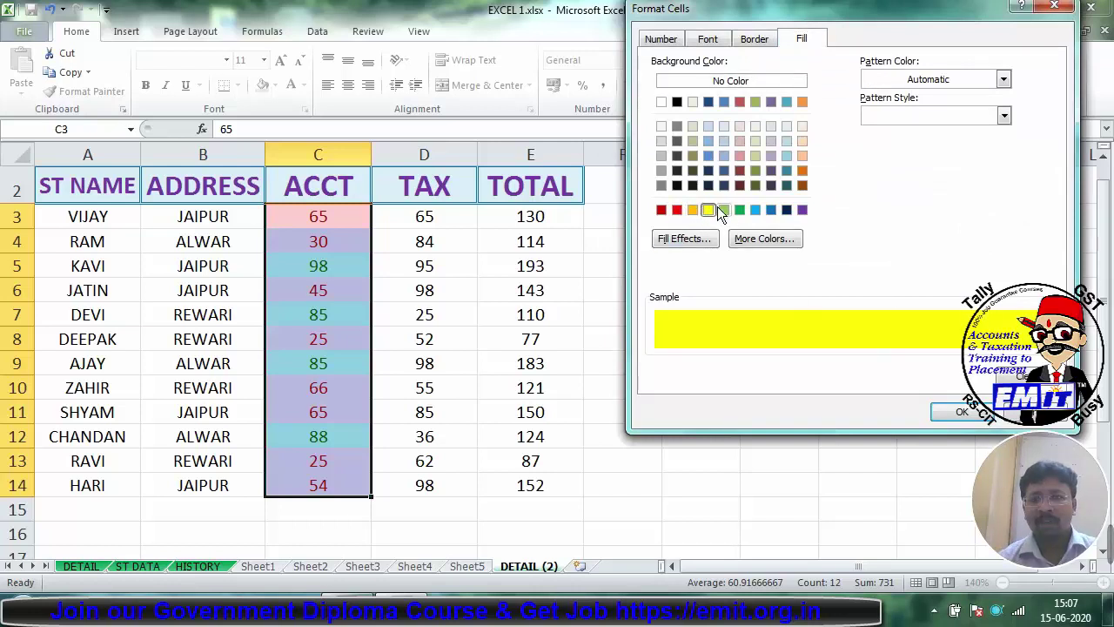
pyautogui.click(693, 209)
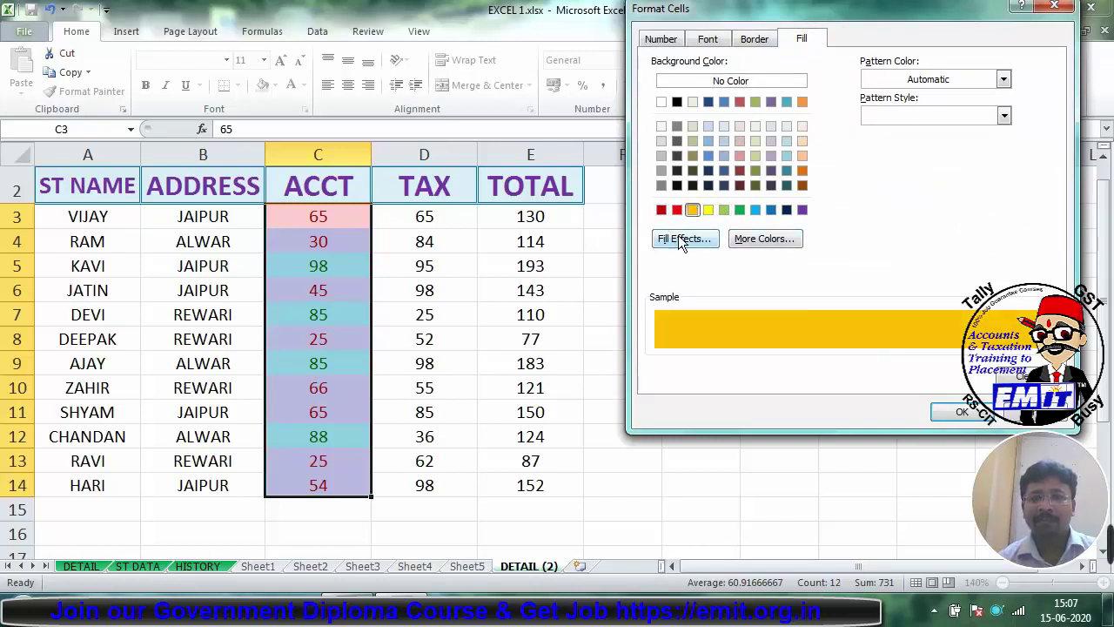
pyautogui.click(962, 412)
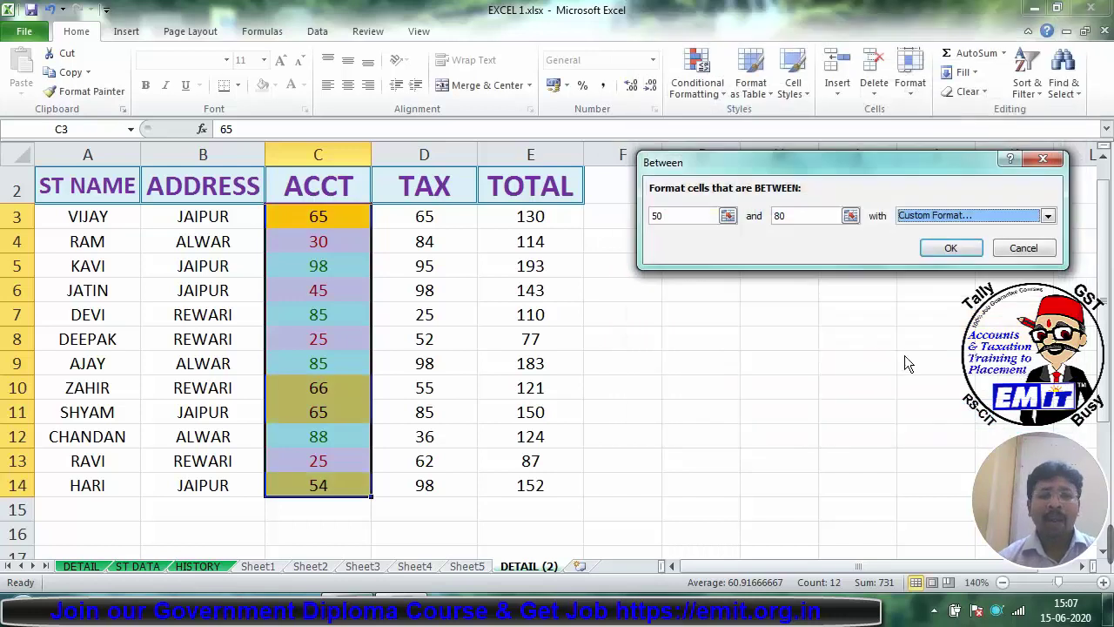
pyautogui.click(954, 247)
pyautogui.click(709, 370)
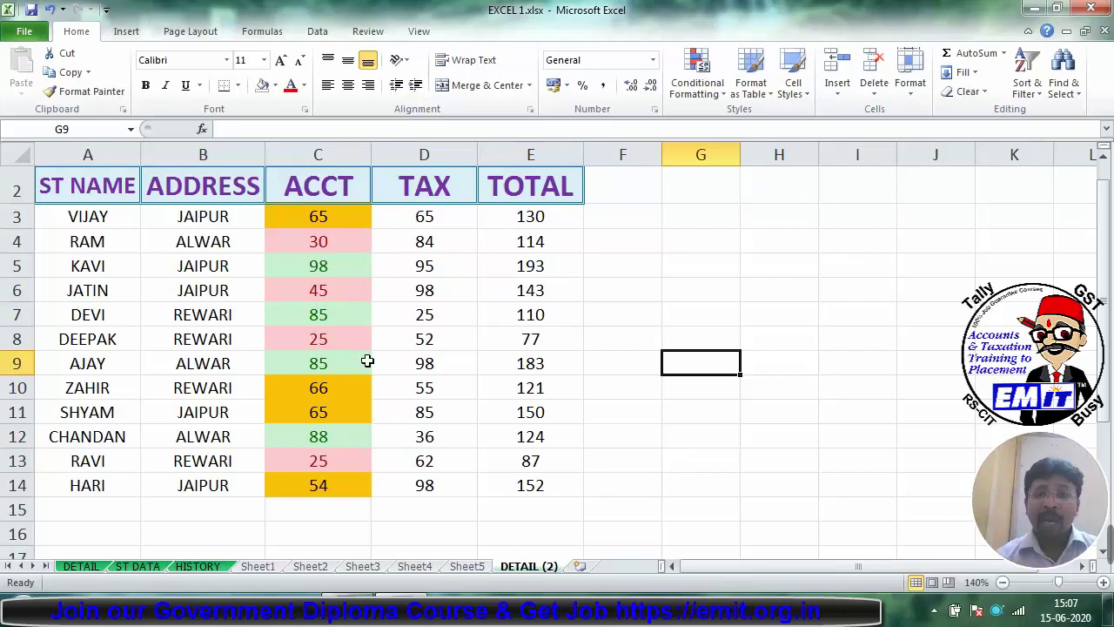
# Step: Highlight ADDRESS cells B3:B14 containing ALWAR with Green Fill with Dark Green Text
pyautogui.click(684, 94)
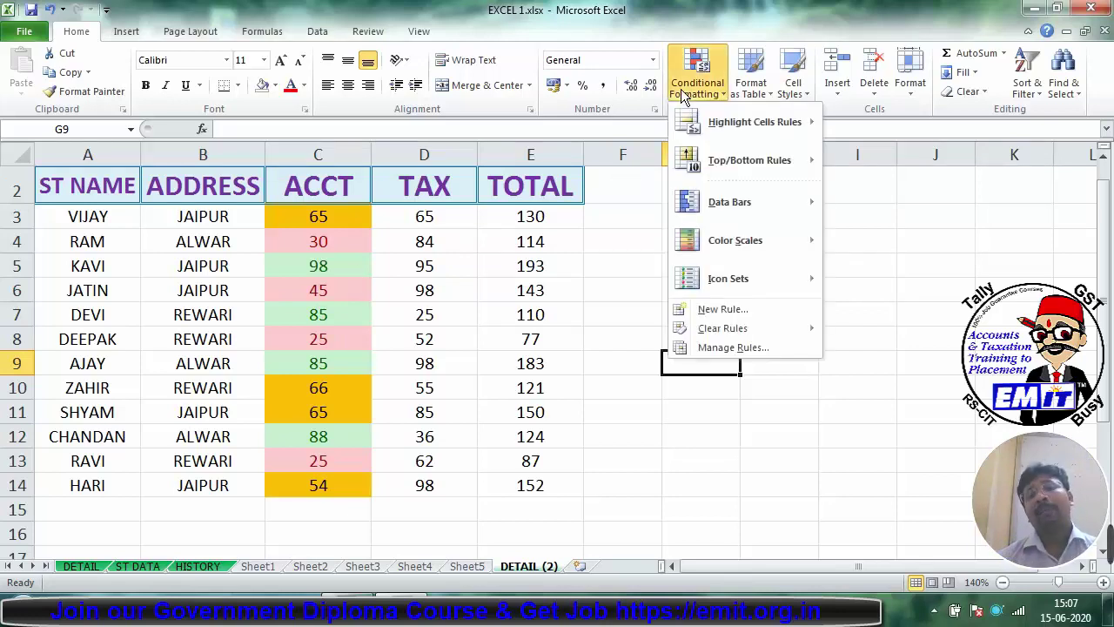
pyautogui.moveTo(750, 123)
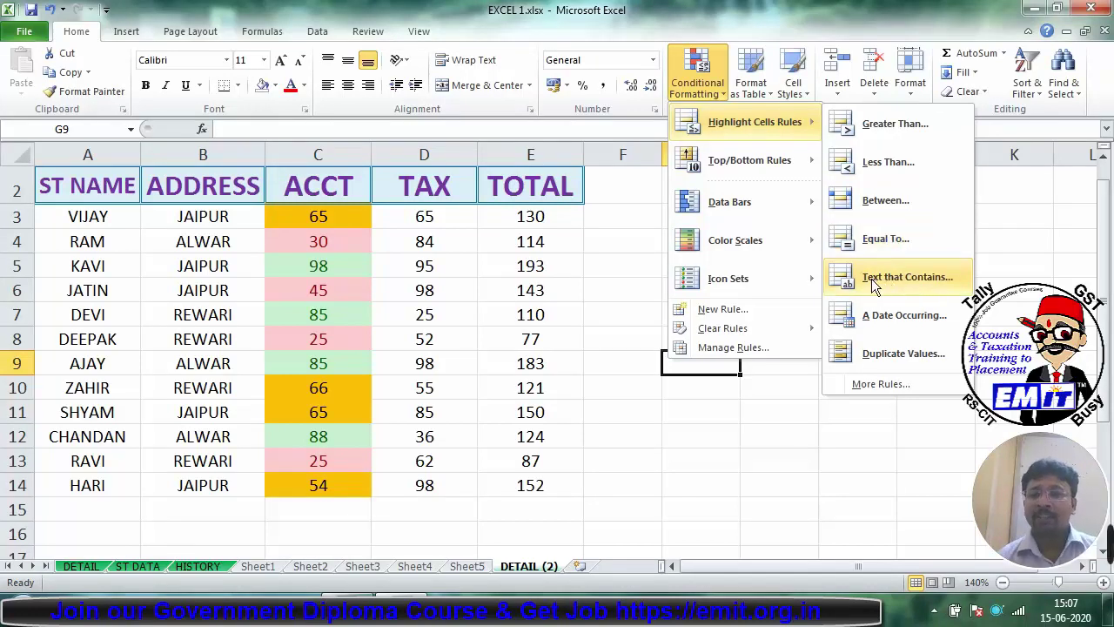
pyautogui.click(595, 300)
pyautogui.moveTo(211, 217); pyautogui.dragTo(220, 485)
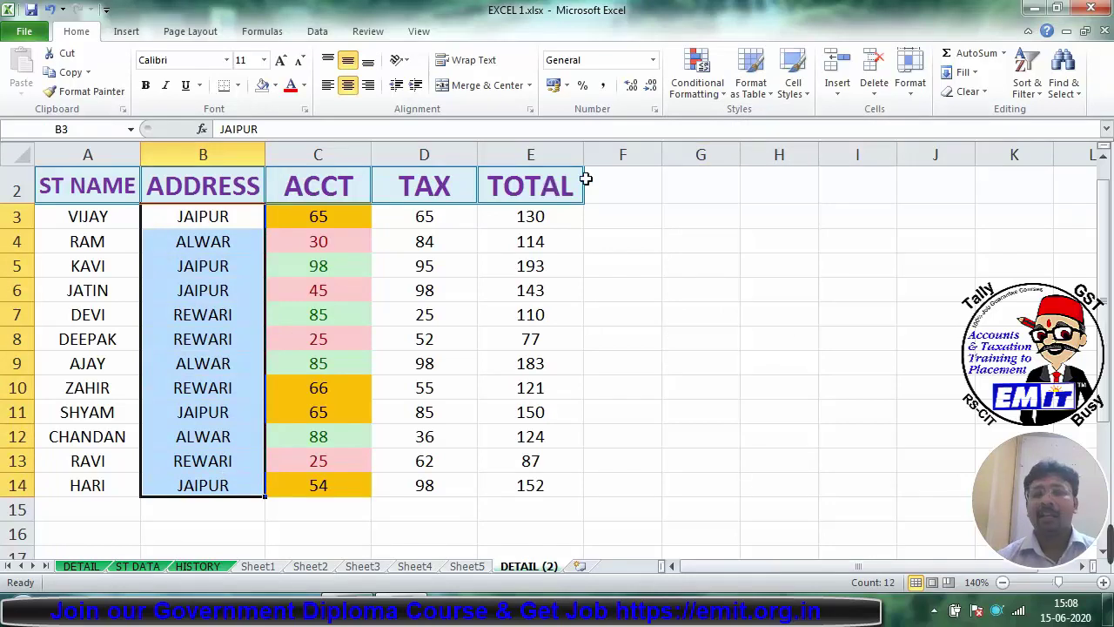
pyautogui.click(696, 80)
pyautogui.moveTo(706, 124)
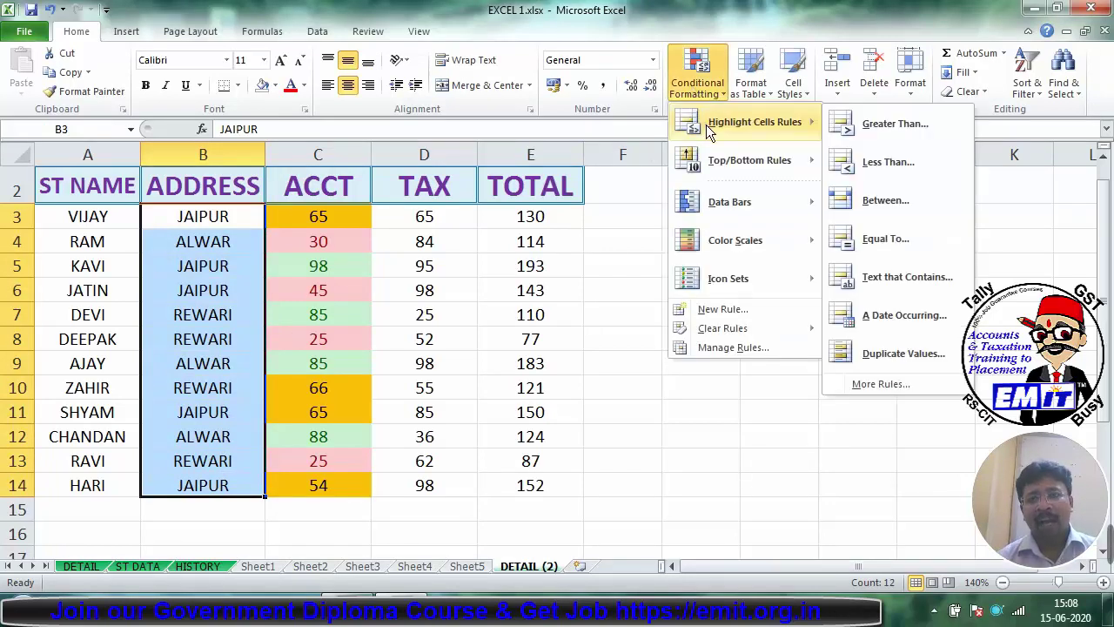
pyautogui.click(884, 278)
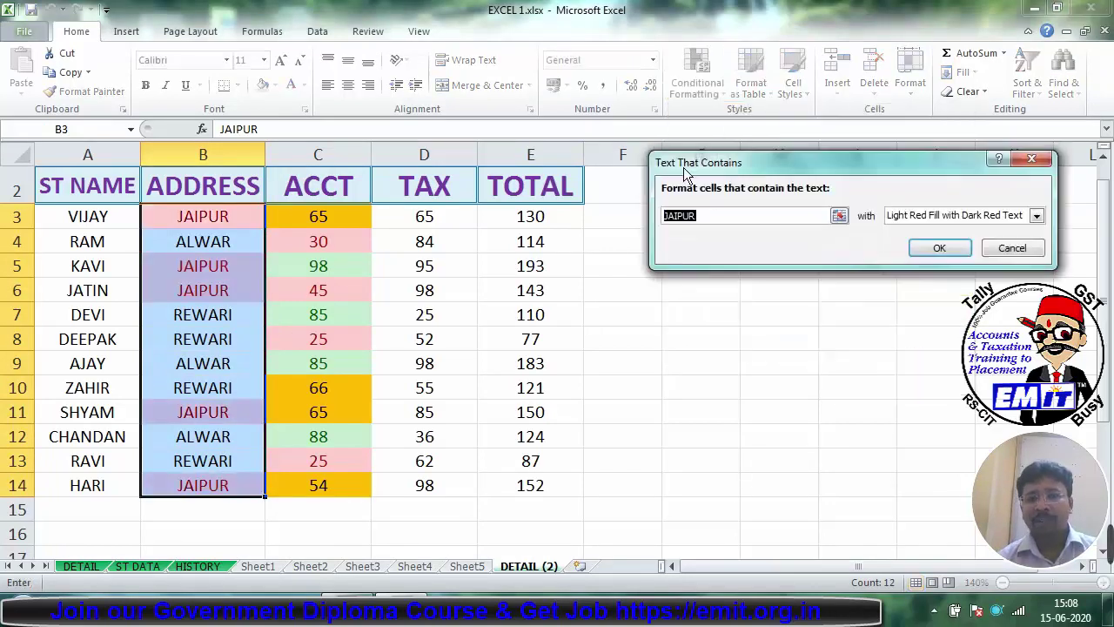
pyautogui.write('ALWA')
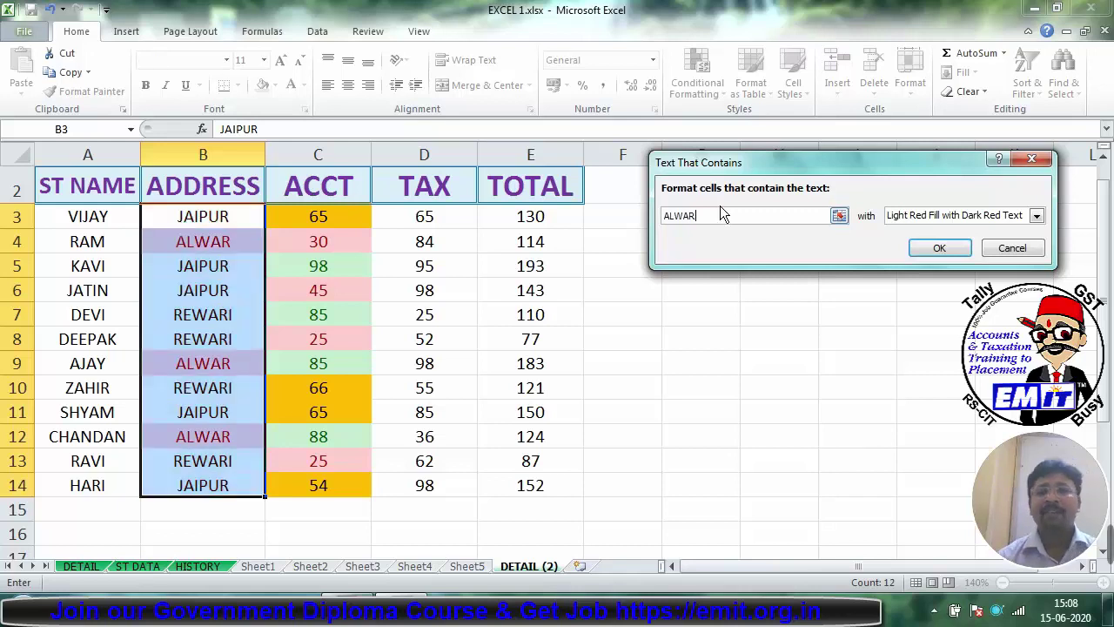
pyautogui.write('R')
pyautogui.click(978, 218)
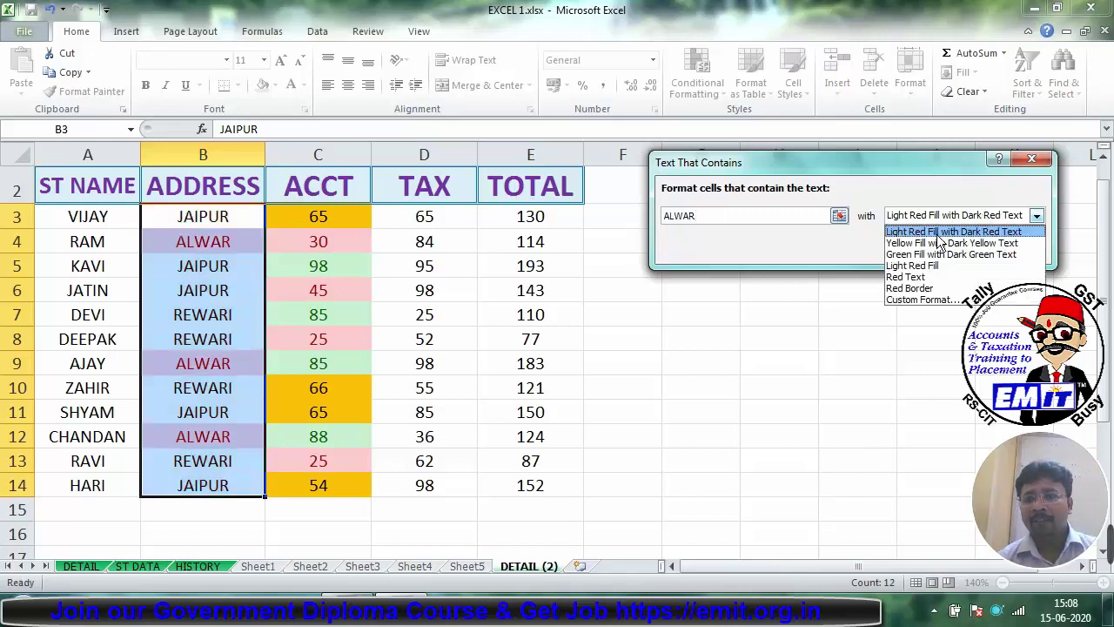
pyautogui.click(940, 253)
pyautogui.click(940, 250)
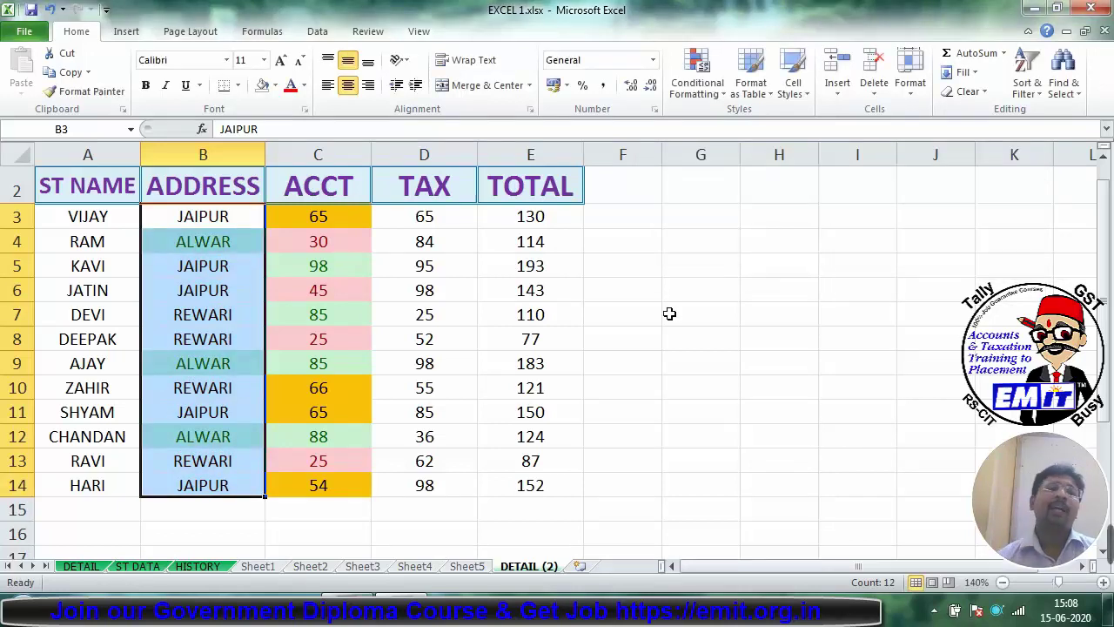
pyautogui.click(669, 313)
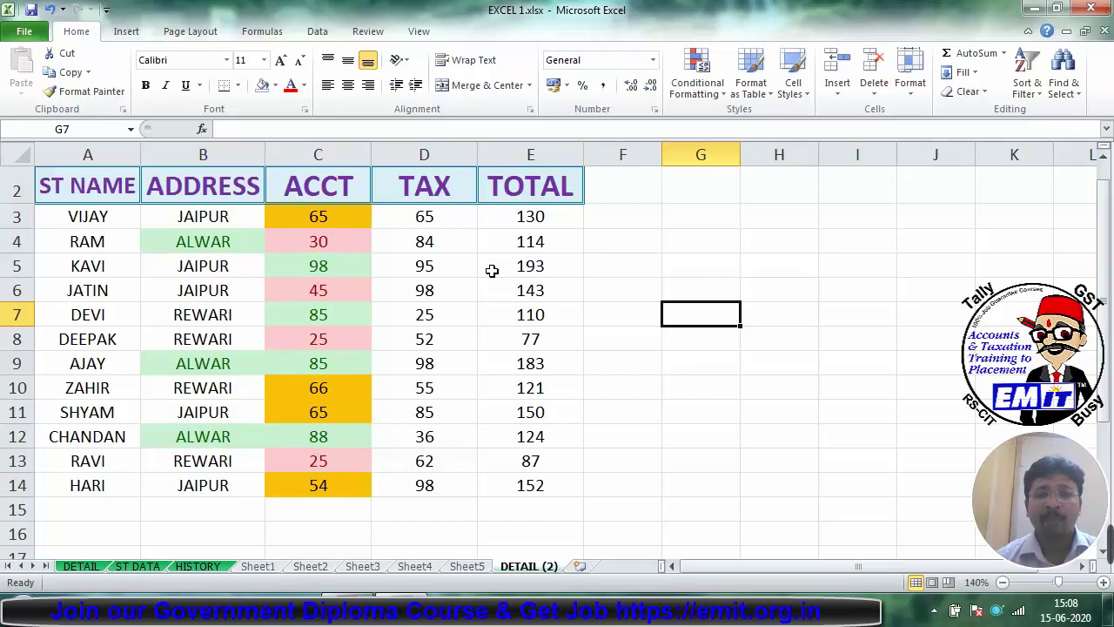
# Step: Fill a date series down G3:G14 starting 01-05-2020 and 10-05-2020
pyautogui.click(702, 219)
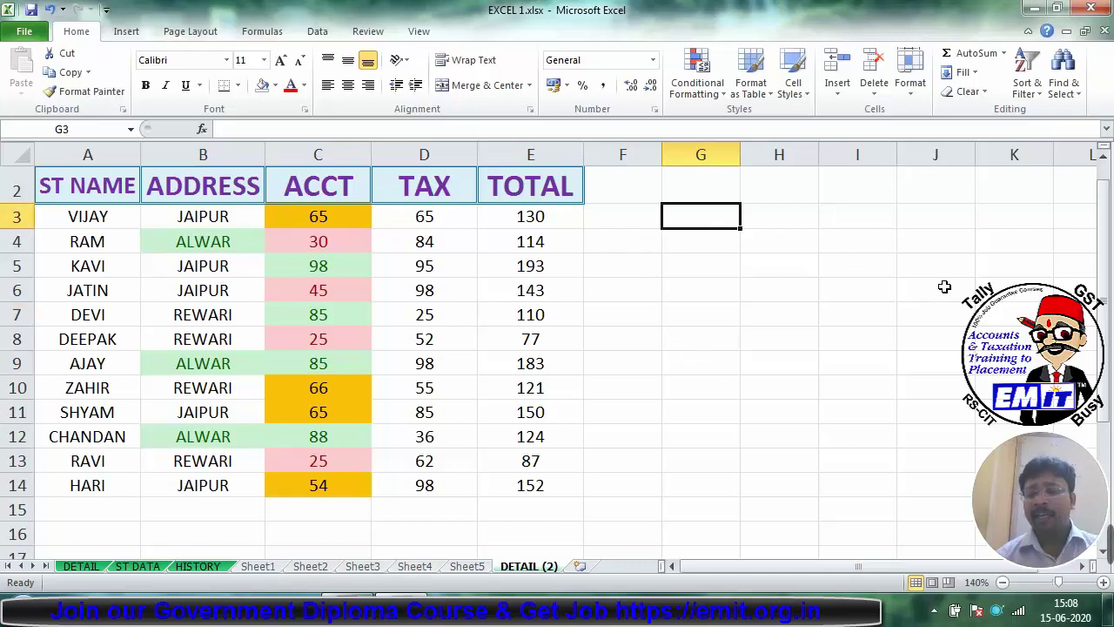
pyautogui.write('1-05')
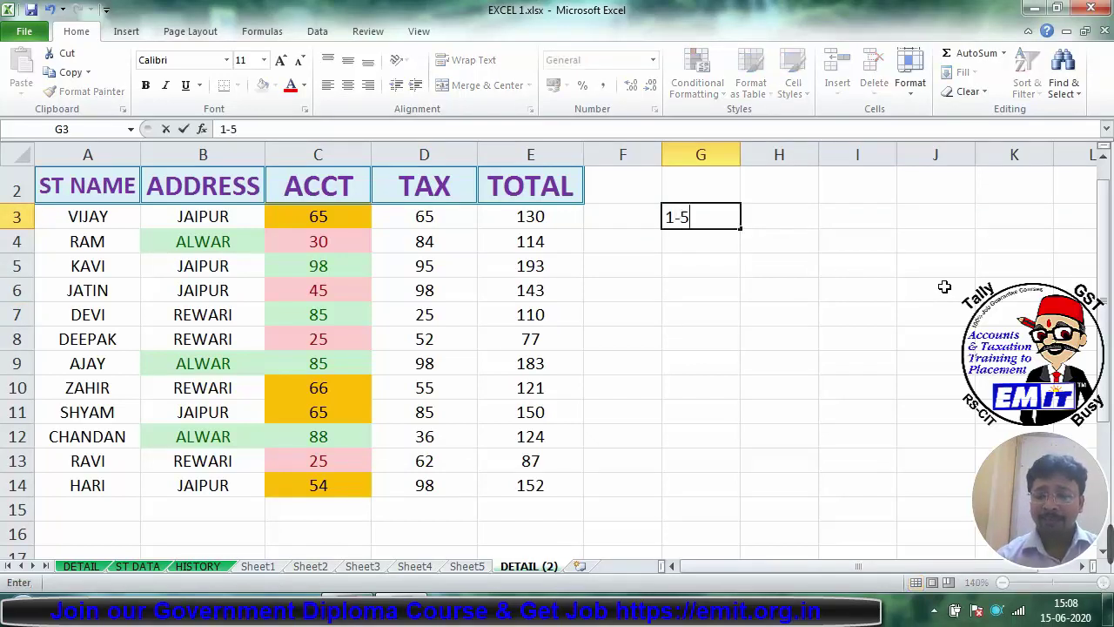
pyautogui.write('-2020')
pyautogui.press('Return')
pyautogui.write('10')
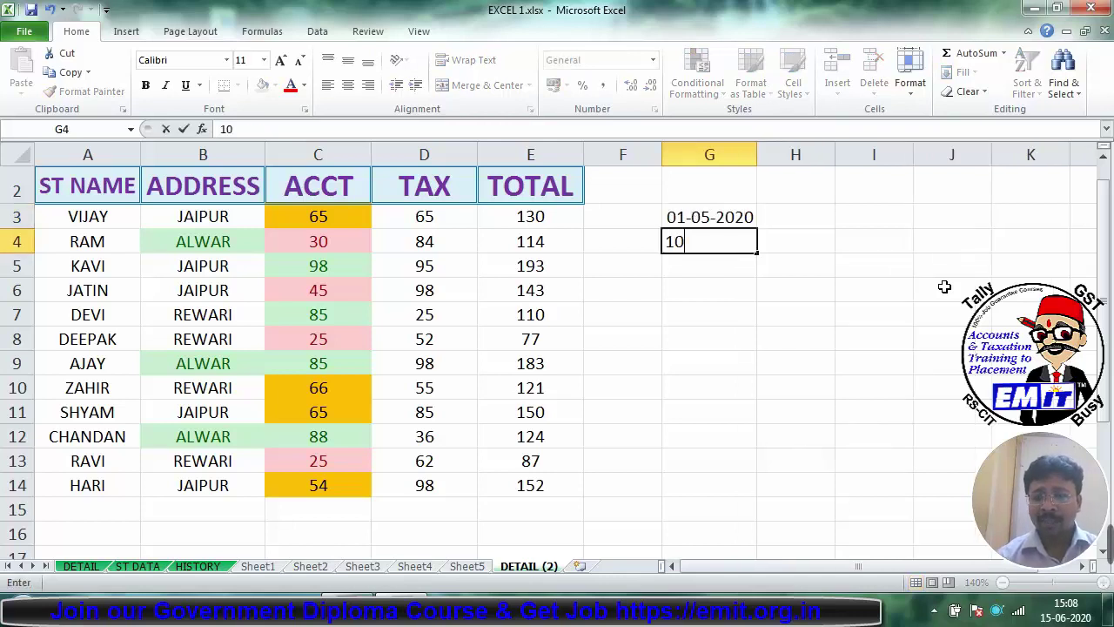
pyautogui.write('-05-2')
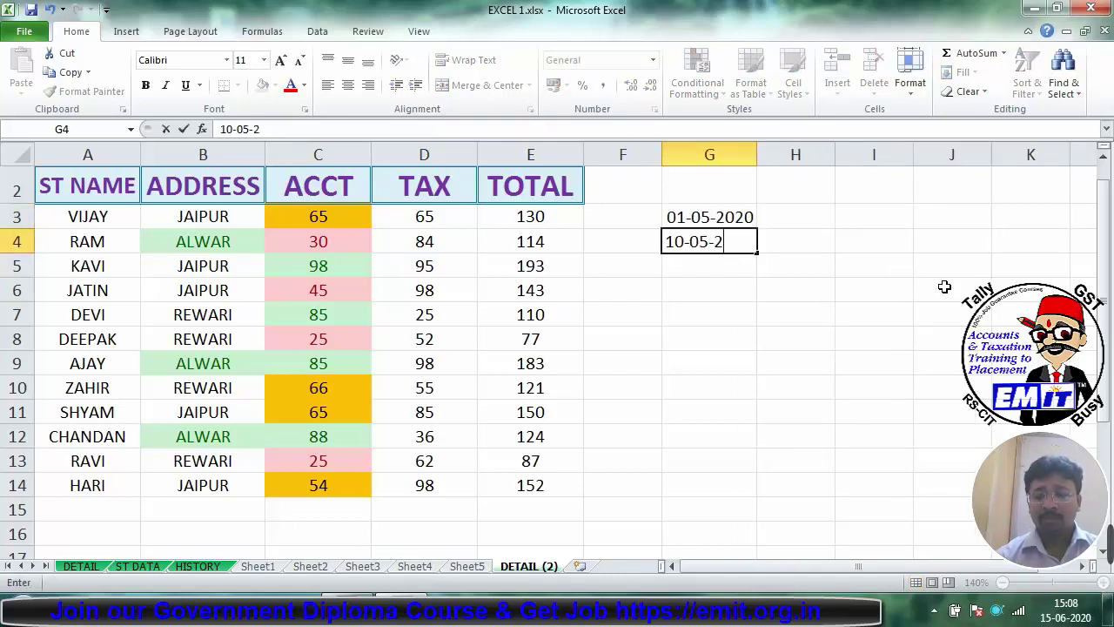
pyautogui.write('020')
pyautogui.press('Return')
pyautogui.moveTo(721, 225); pyautogui.dragTo(742, 484)
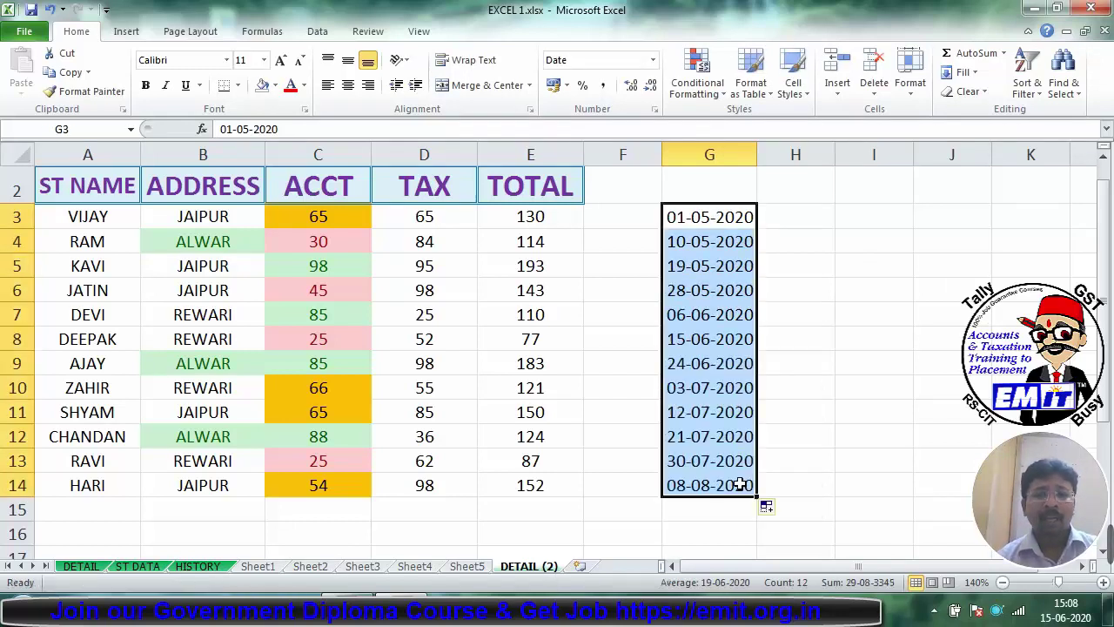
pyautogui.click(711, 314)
# Step: Change the date in G9 to 16-06-2020 and select the dates G3:G14
pyautogui.click(709, 340)
pyautogui.click(686, 359)
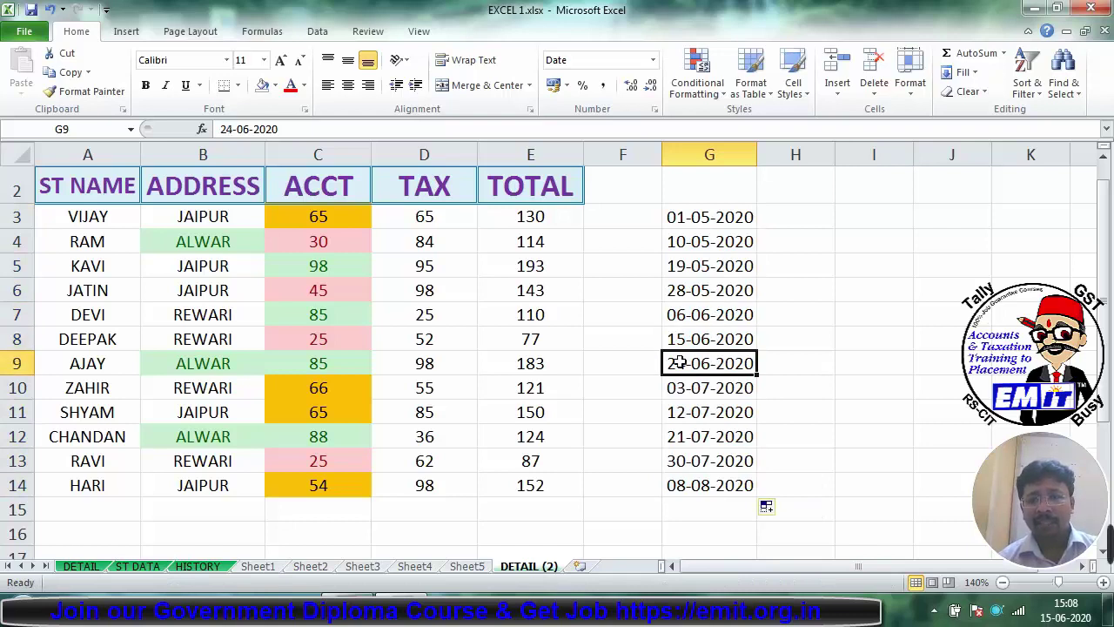
pyautogui.write('16-6')
pyautogui.press('Return')
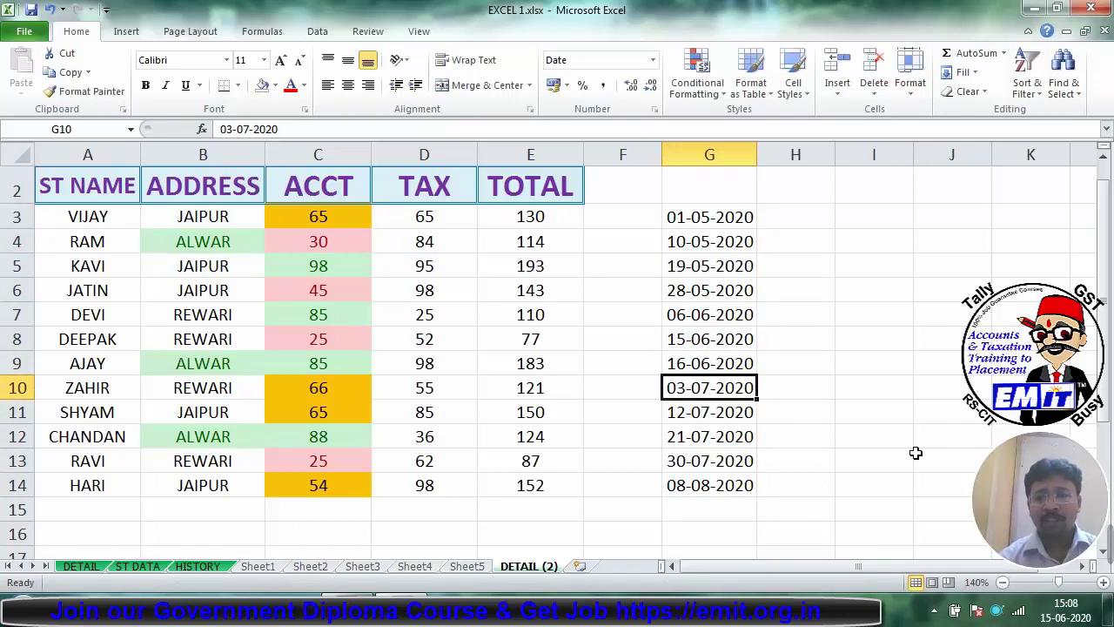
pyautogui.moveTo(716, 214); pyautogui.dragTo(716, 486)
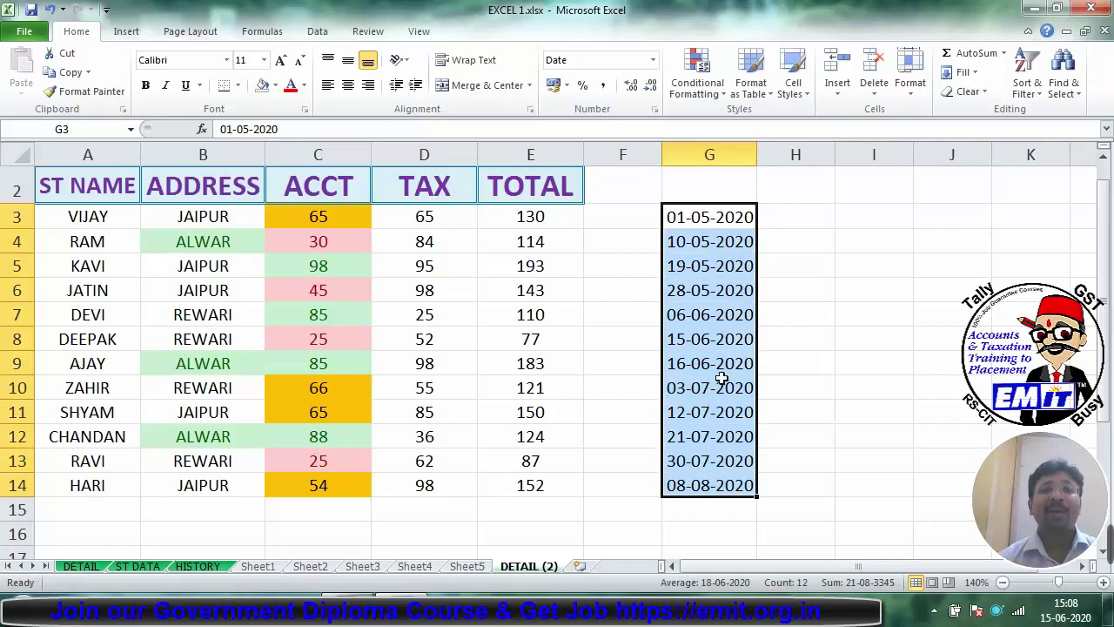
# Step: Preview A Date Occurring highlights for Today, Tomorrow and This Month on column G
pyautogui.click(678, 54)
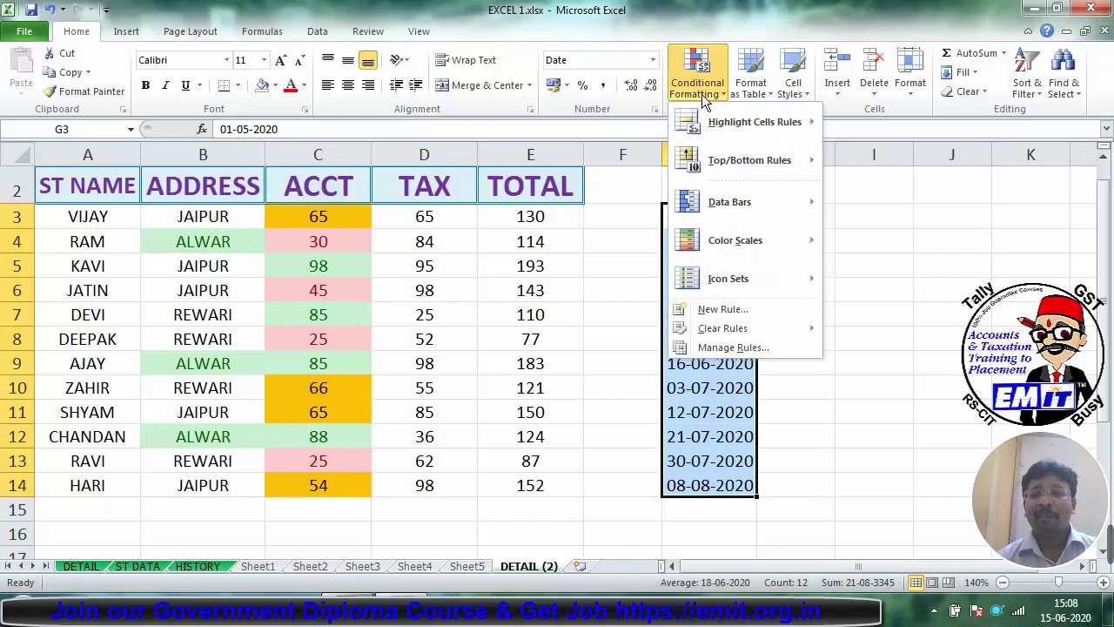
pyautogui.moveTo(737, 131)
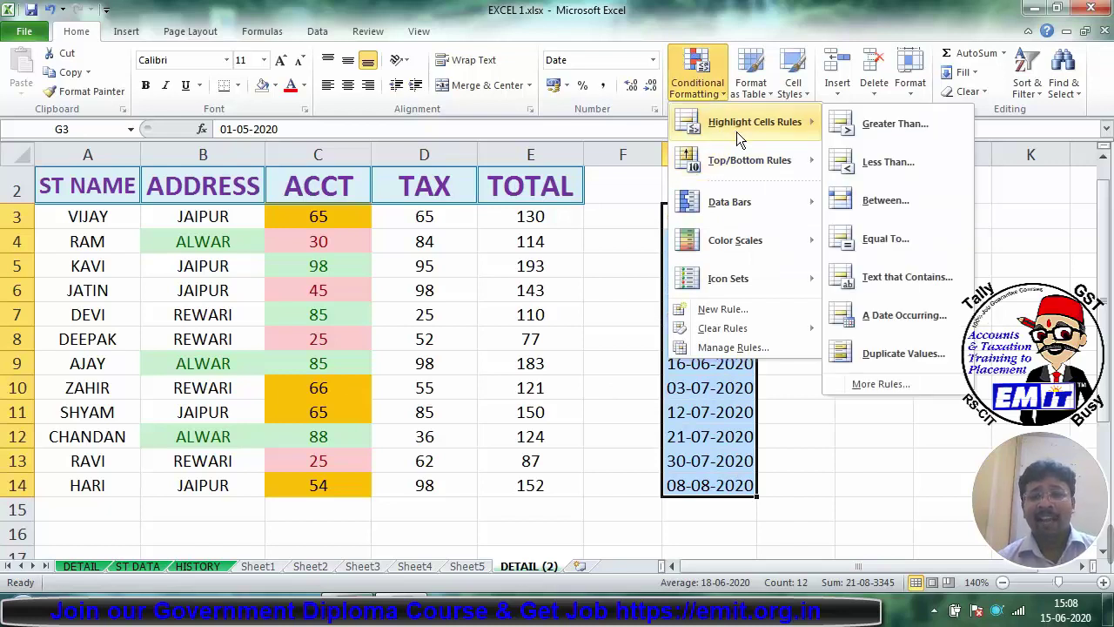
pyautogui.click(893, 316)
pyautogui.moveTo(725, 171); pyautogui.dragTo(139, 165)
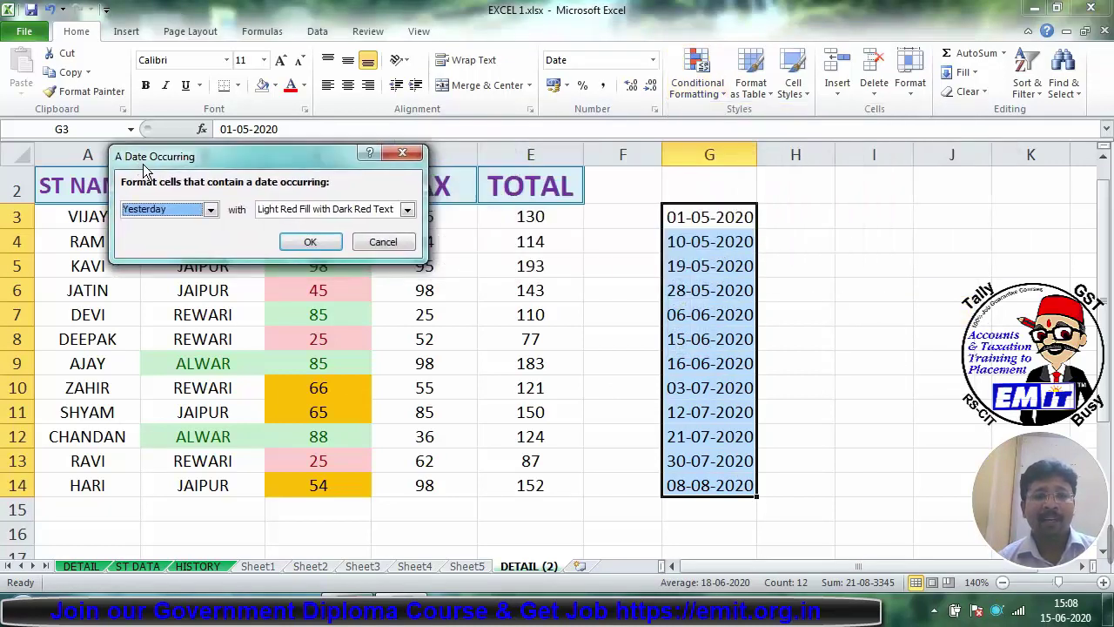
pyautogui.click(195, 213)
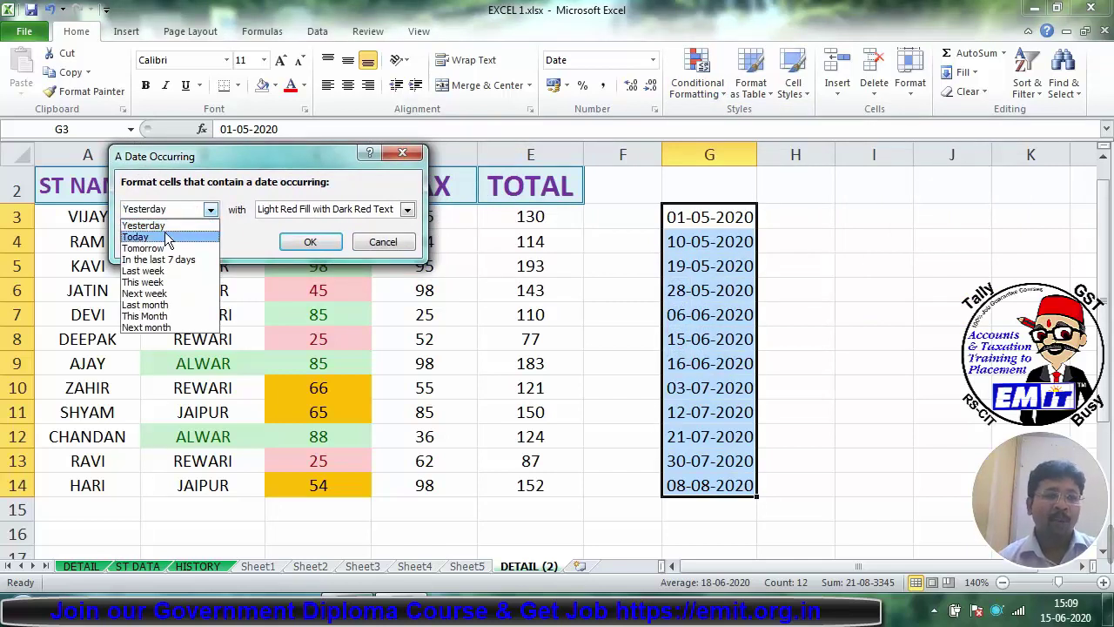
pyautogui.click(166, 237)
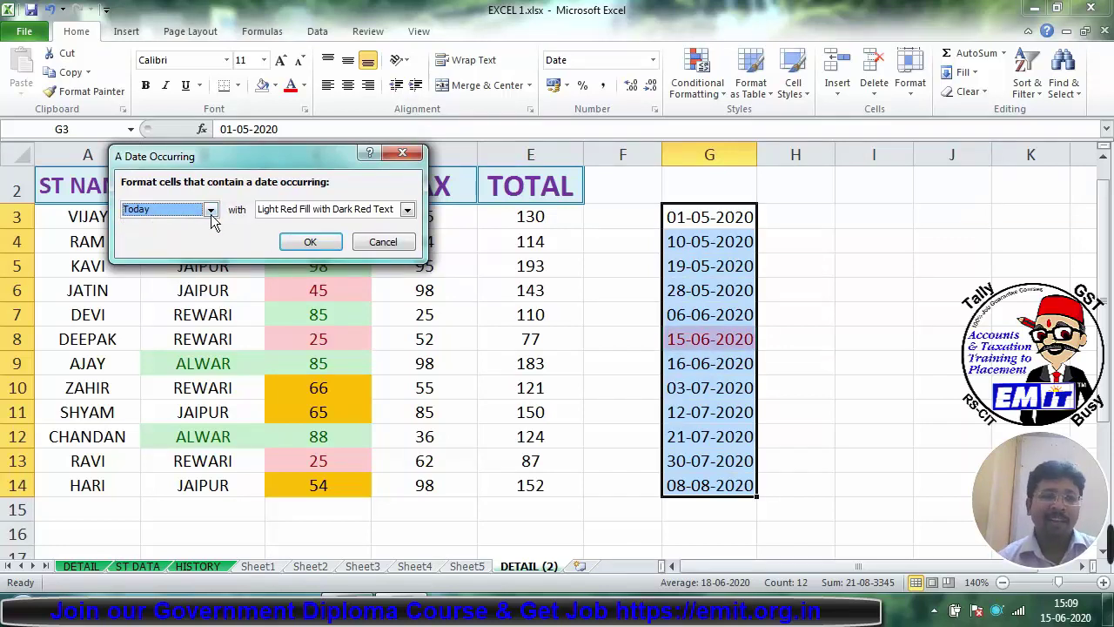
pyautogui.click(210, 209)
pyautogui.click(178, 244)
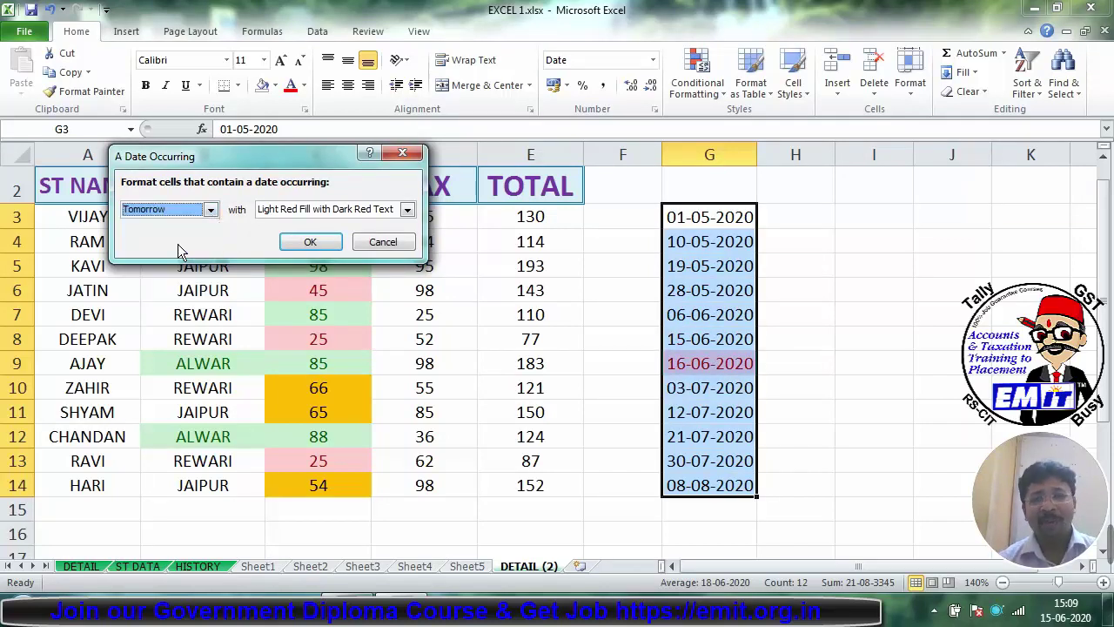
pyautogui.click(209, 209)
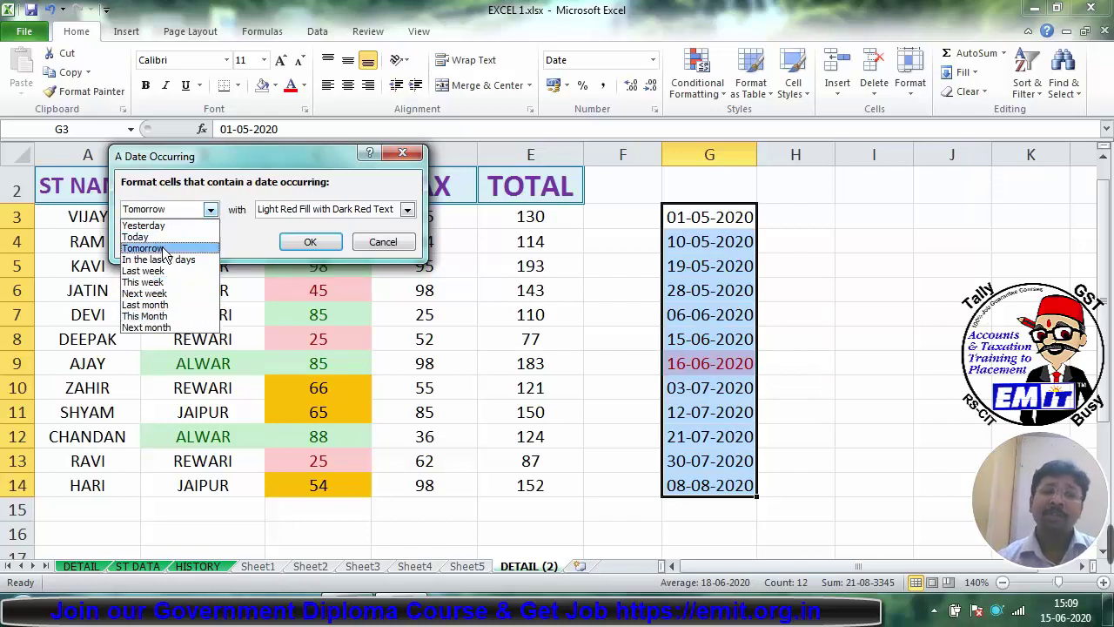
pyautogui.click(166, 317)
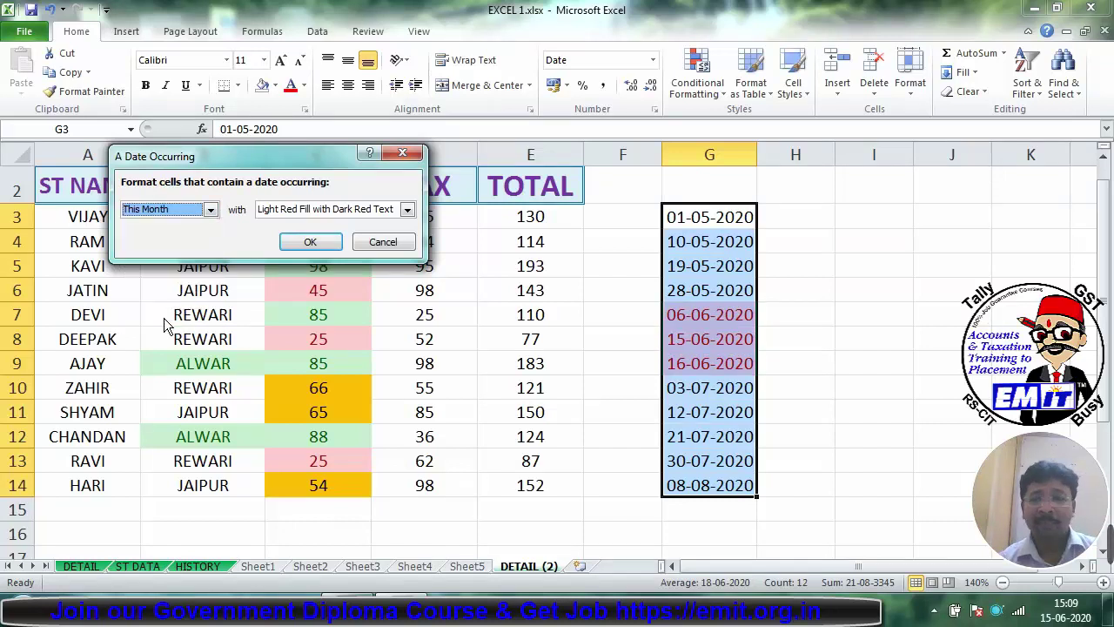
# Step: Preview the Next month period, then close the date rule without applying it
pyautogui.click(209, 209)
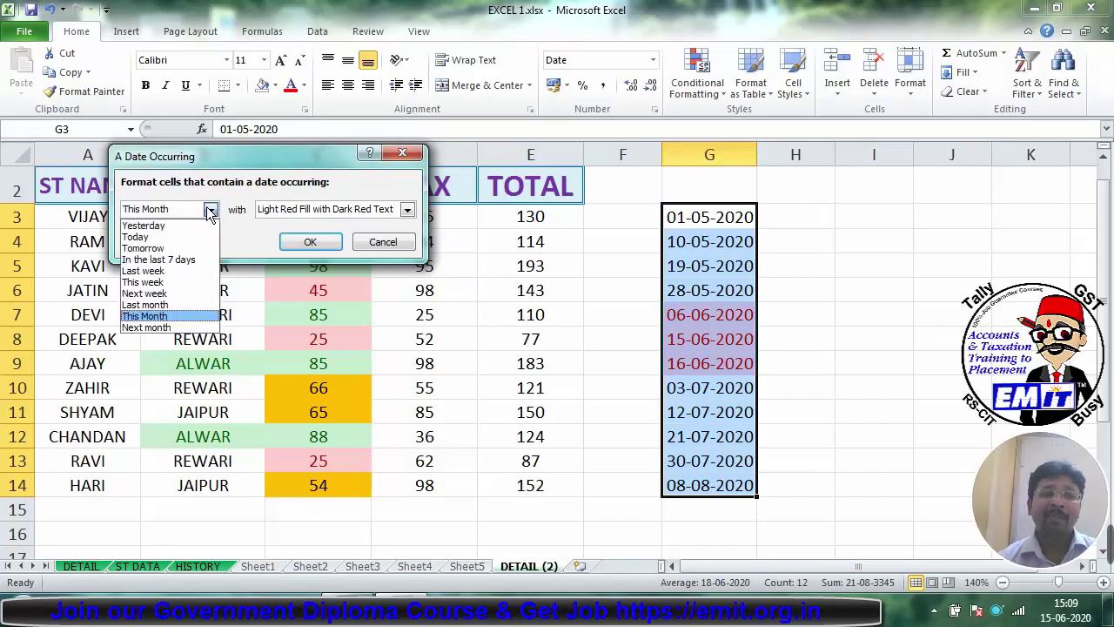
pyautogui.click(159, 331)
pyautogui.click(159, 329)
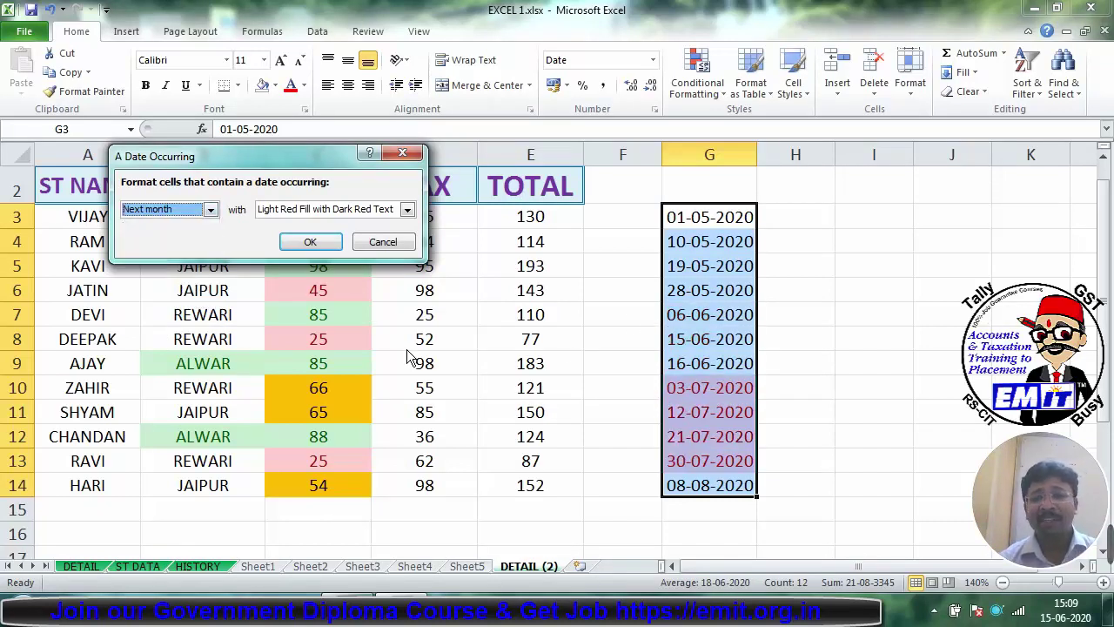
pyautogui.click(414, 155)
pyautogui.click(697, 74)
pyautogui.moveTo(730, 126)
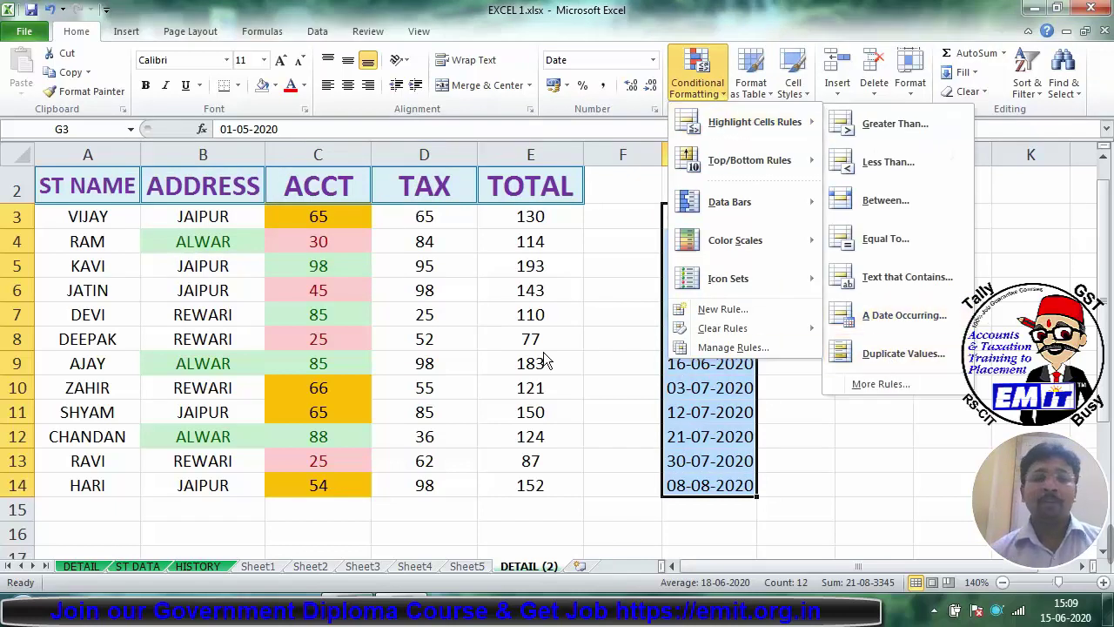
# Step: Add a Duplicate Values rule to names A3:A14 with light red fill
pyautogui.click(63, 221)
pyautogui.click(72, 219)
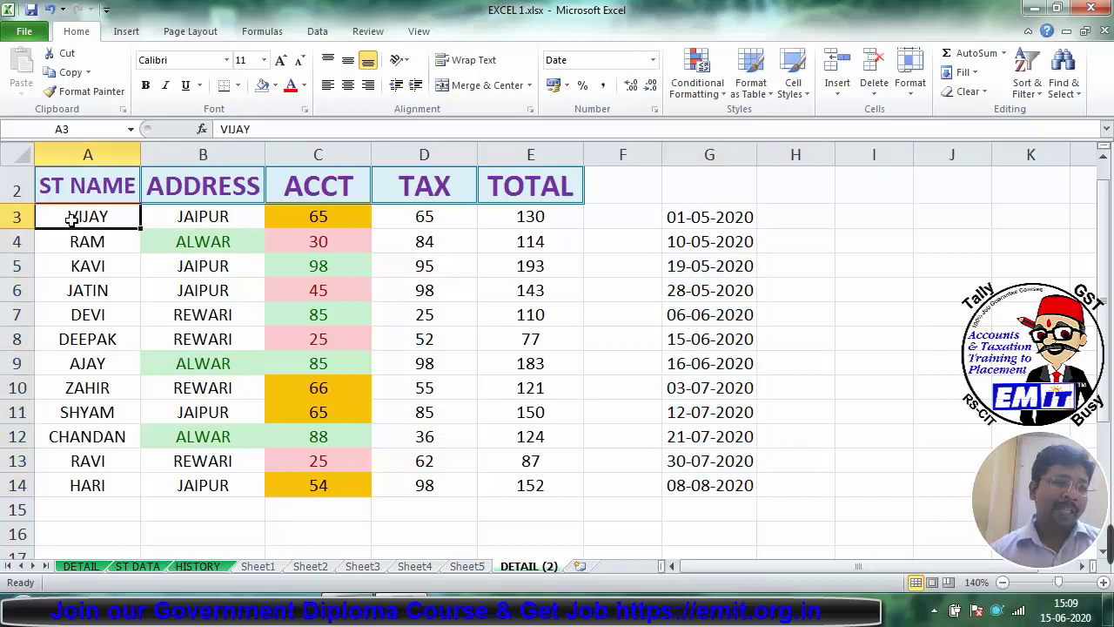
pyautogui.moveTo(71, 219); pyautogui.dragTo(82, 485)
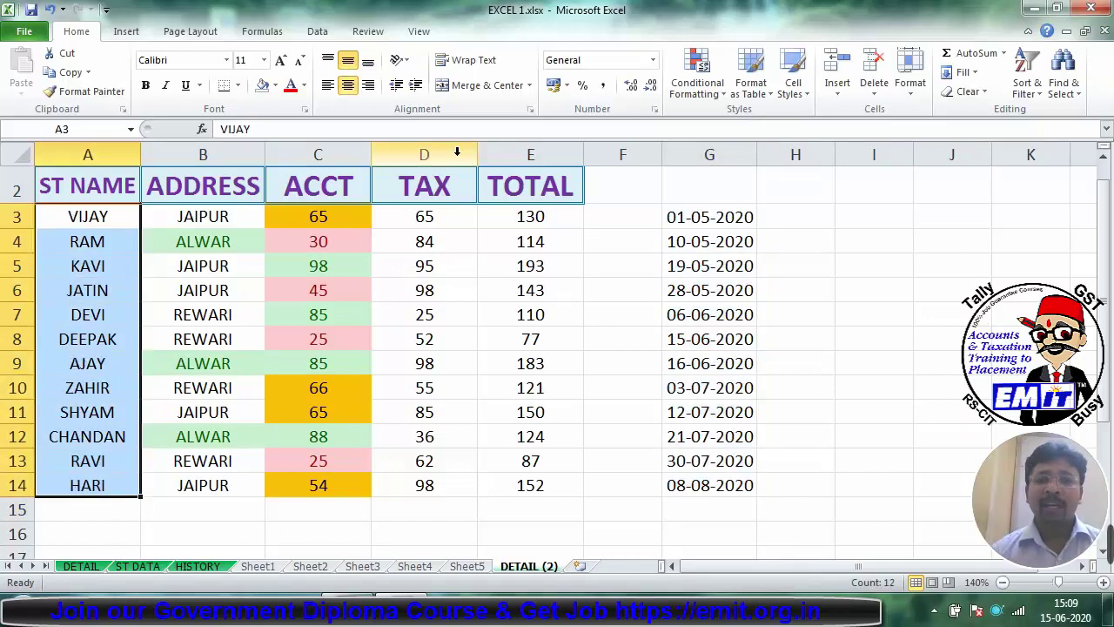
pyautogui.click(695, 90)
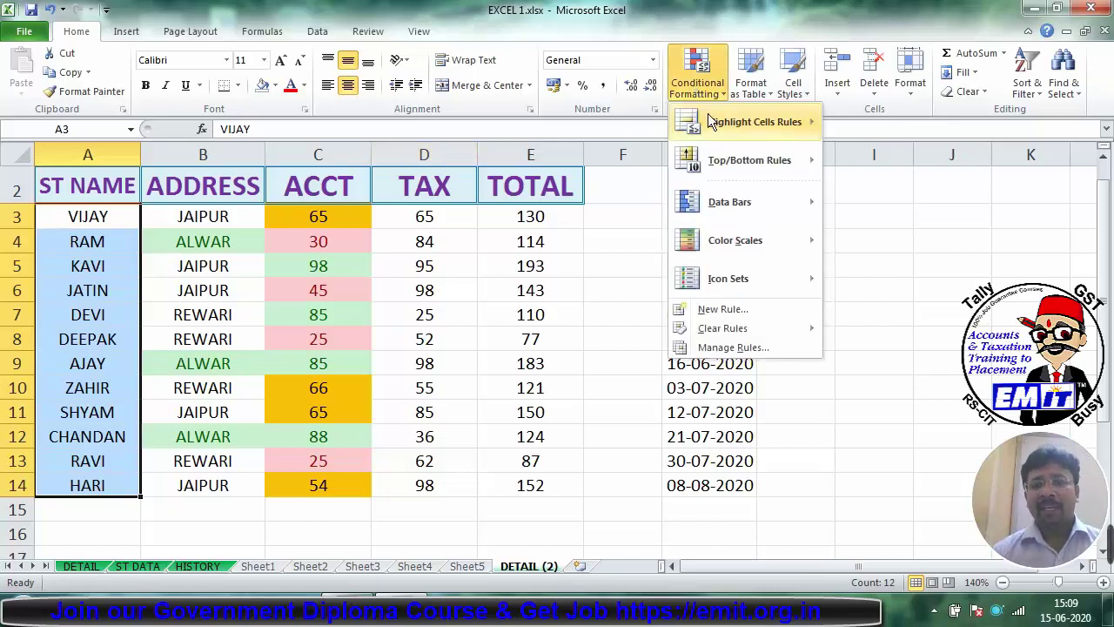
pyautogui.moveTo(711, 118)
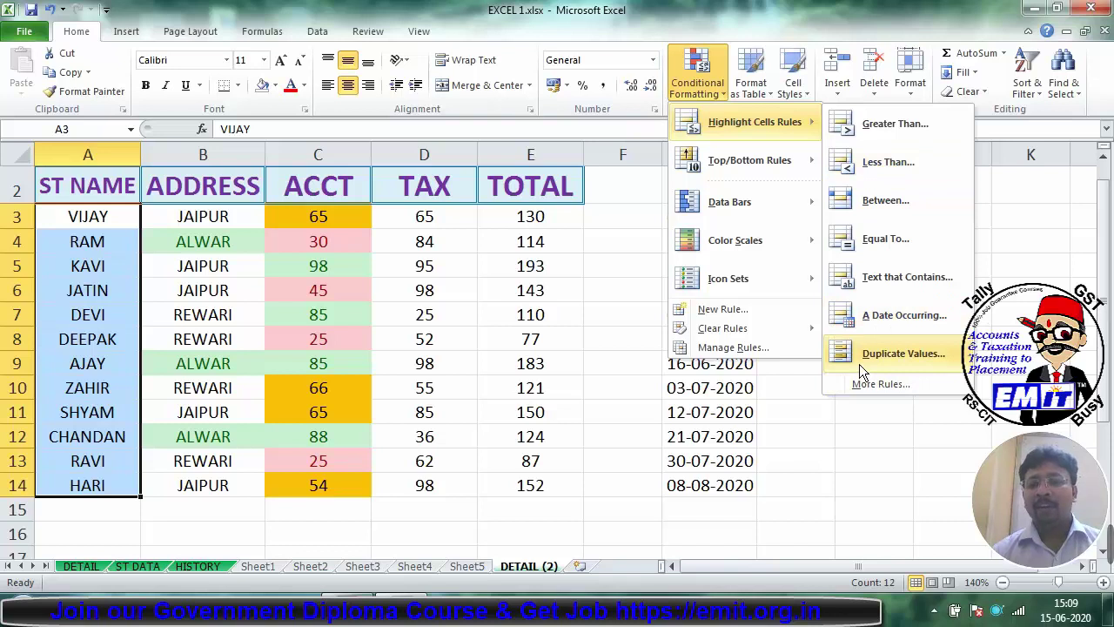
pyautogui.click(859, 364)
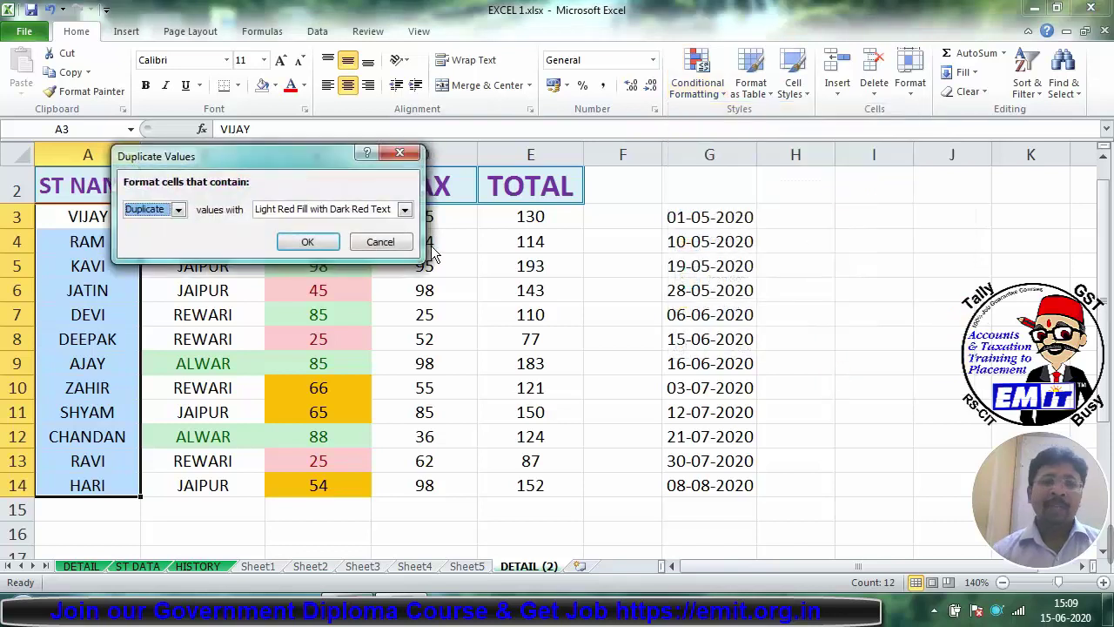
pyautogui.click(286, 239)
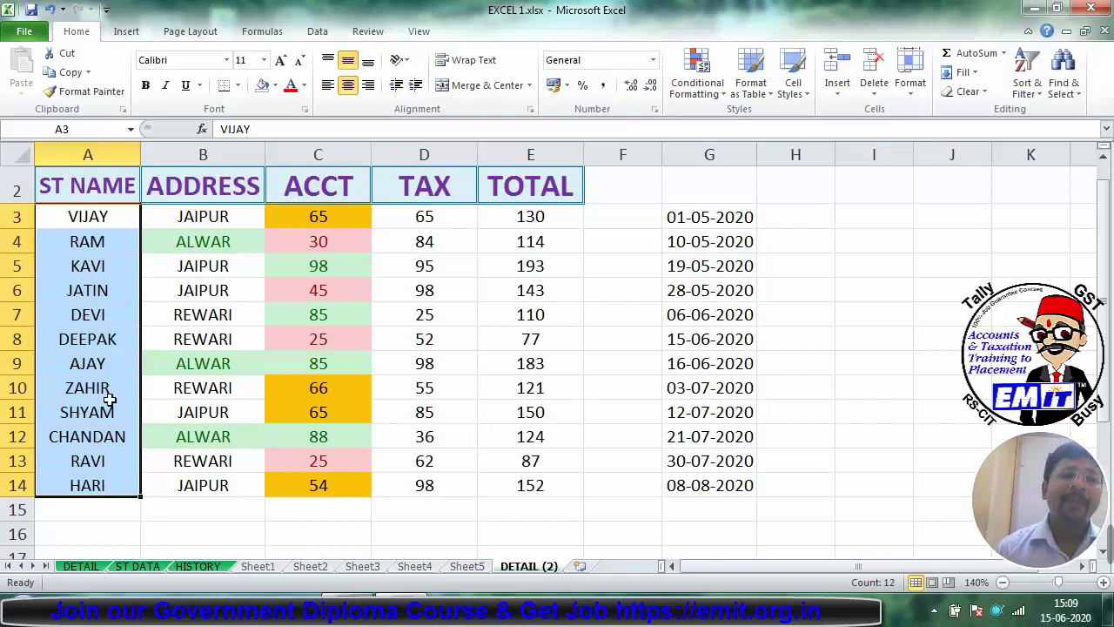
# Step: Rename A5 to AJAY so it duplicates the name in A9
pyautogui.click(97, 272)
pyautogui.write('AJAY')
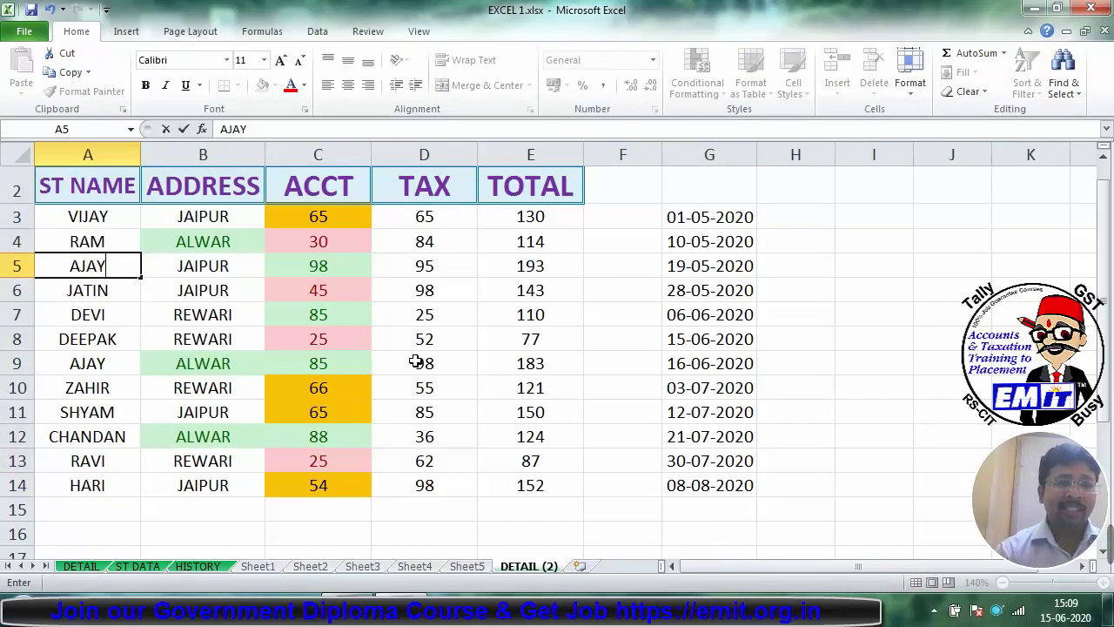
pyautogui.press('Return')
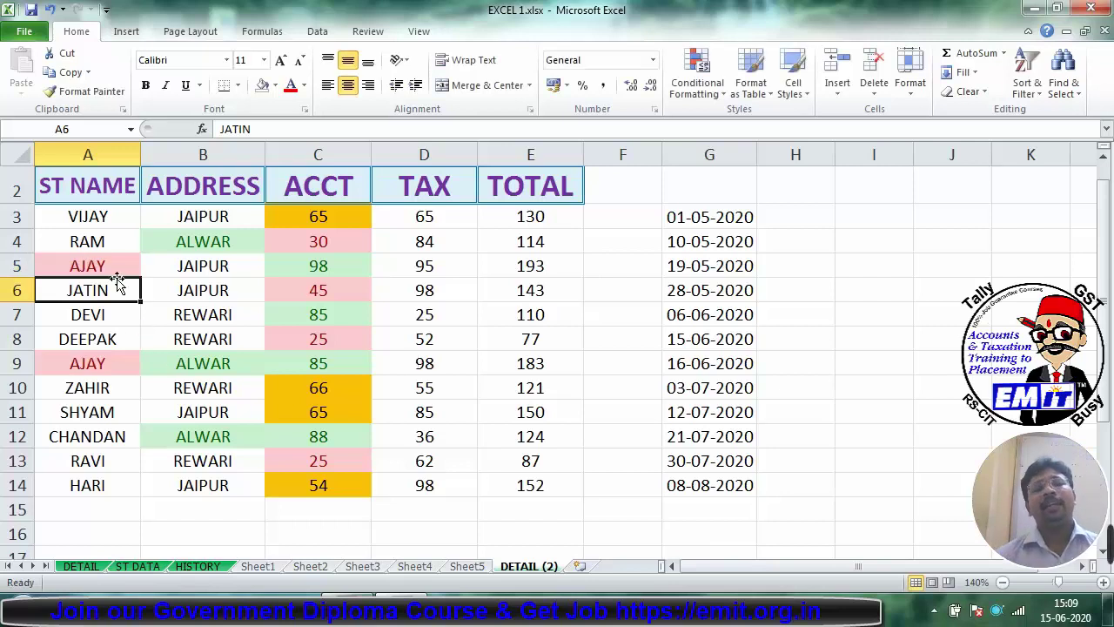
pyautogui.moveTo(110, 214); pyautogui.dragTo(104, 485)
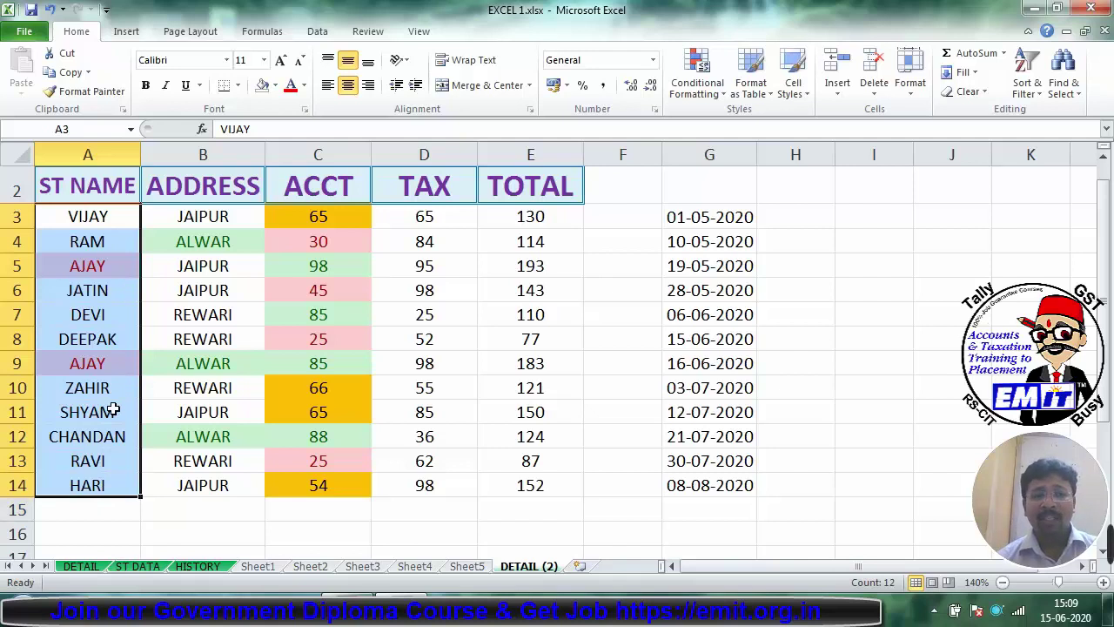
pyautogui.moveTo(214, 214); pyautogui.dragTo(219, 475)
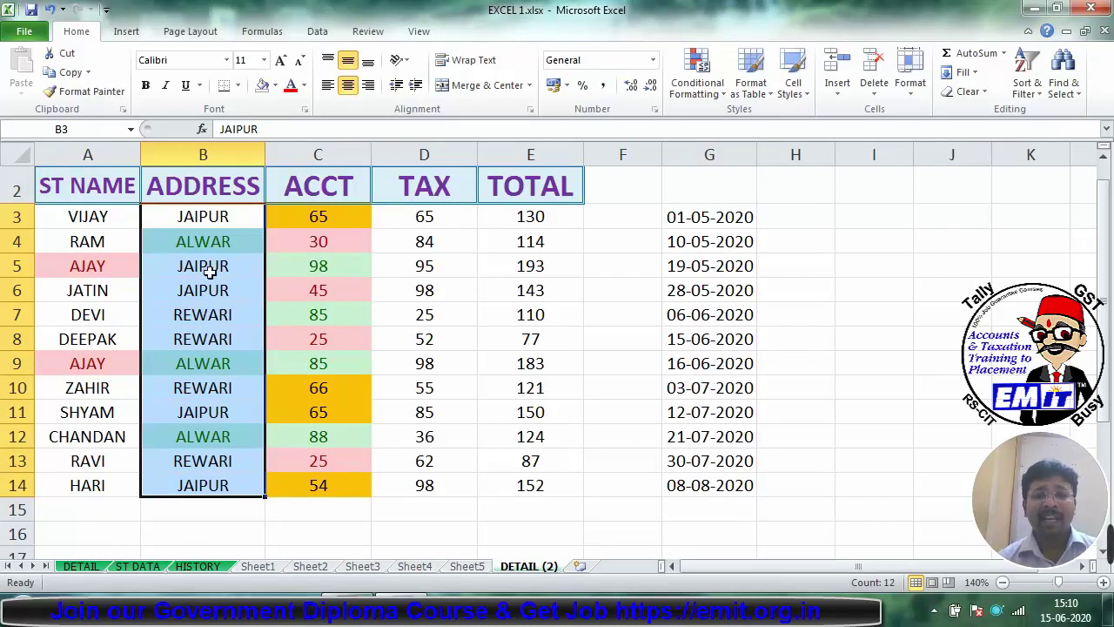
# Step: Change the address in B11 to DELHI
pyautogui.click(210, 406)
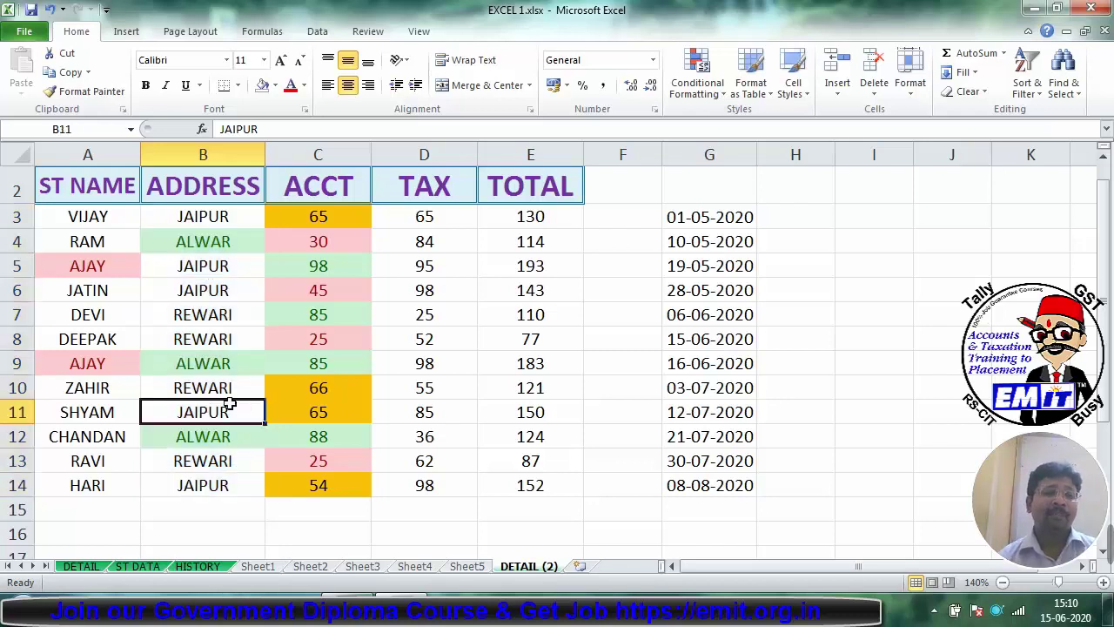
pyautogui.press('Up')
pyautogui.press('Down')
pyautogui.press('Down')
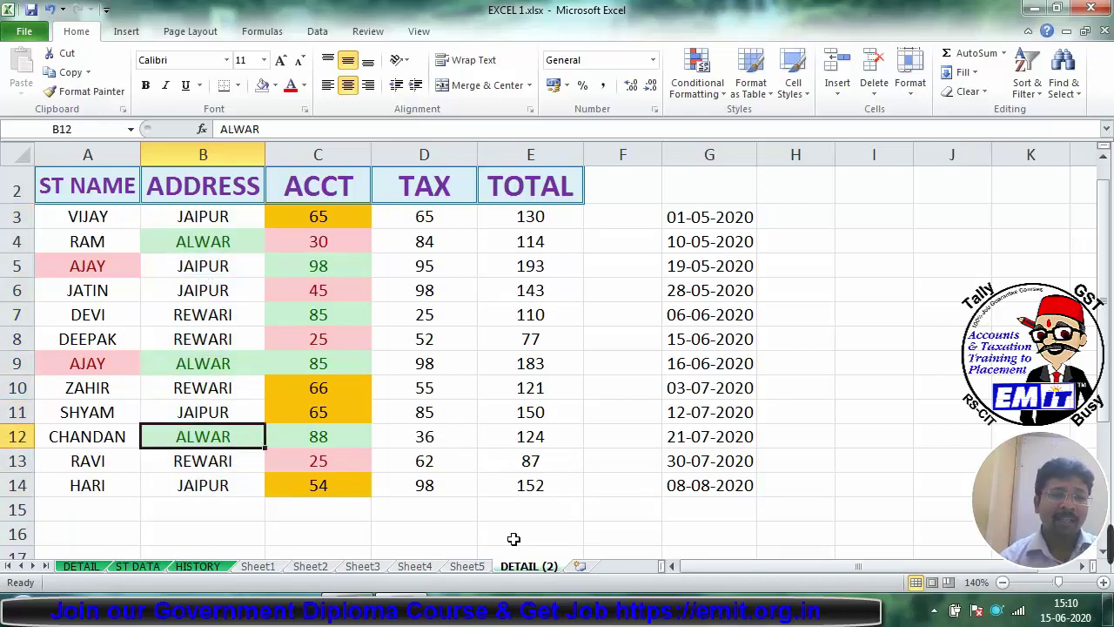
pyautogui.press('Up')
pyautogui.write('DELHI')
pyautogui.press('Return')
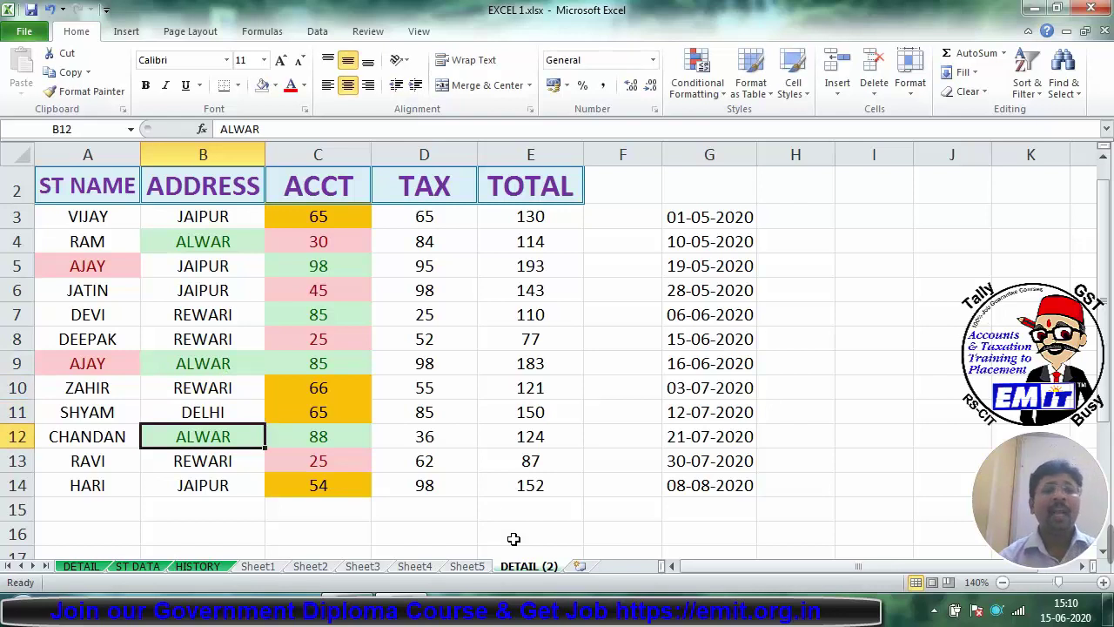
# Step: Highlight unique addresses in B3:B14 with Light Red Fill with Dark Red Text
pyautogui.moveTo(233, 228); pyautogui.dragTo(219, 487)
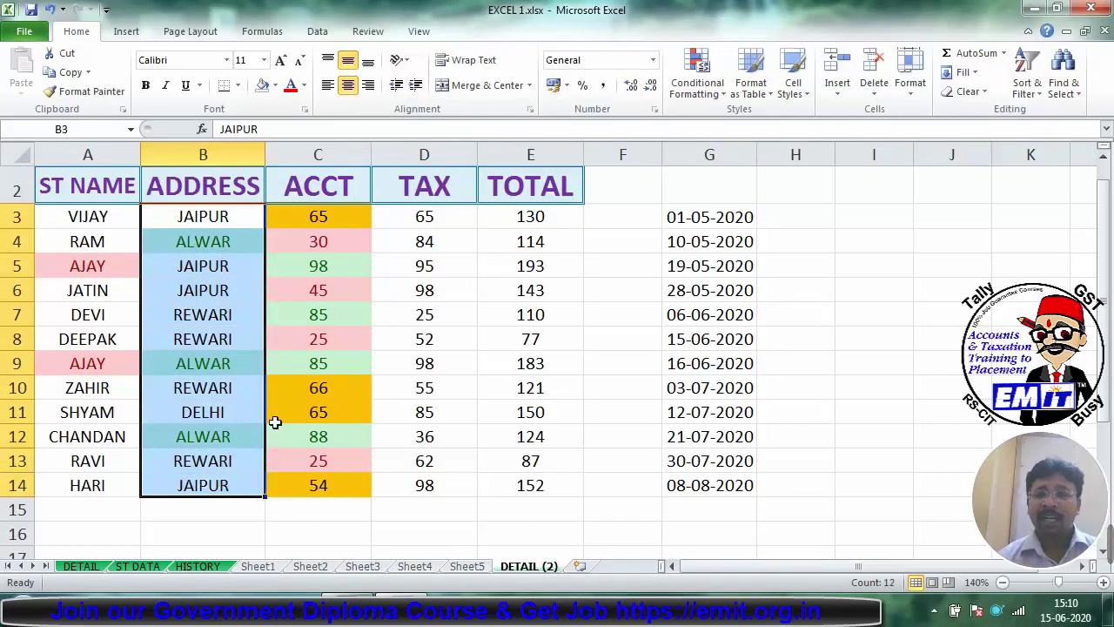
pyautogui.click(697, 91)
pyautogui.moveTo(710, 122)
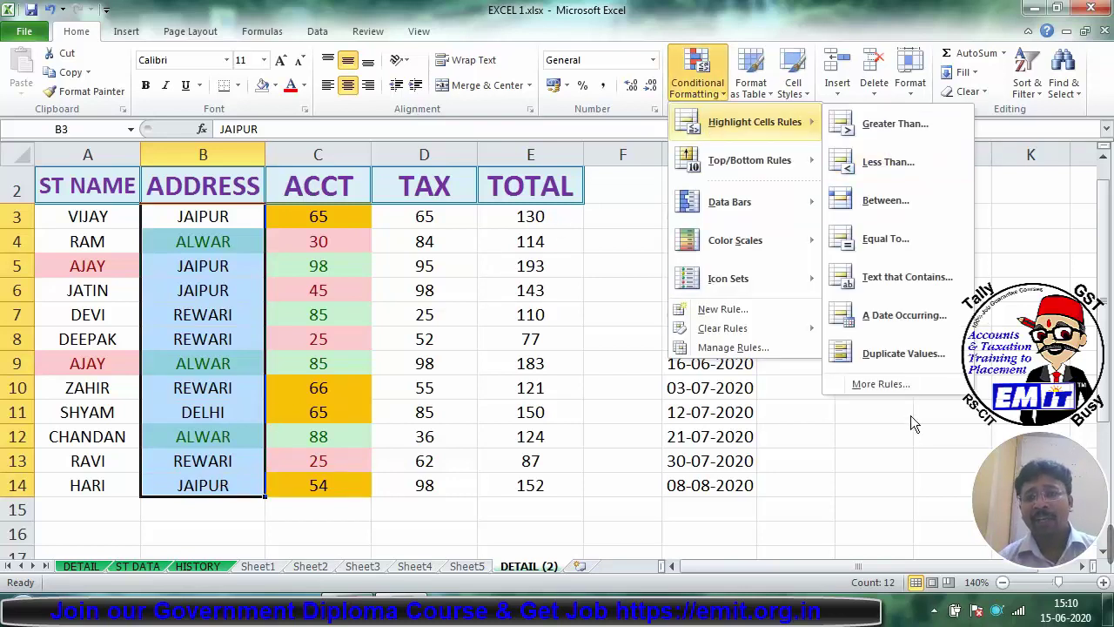
pyautogui.click(873, 350)
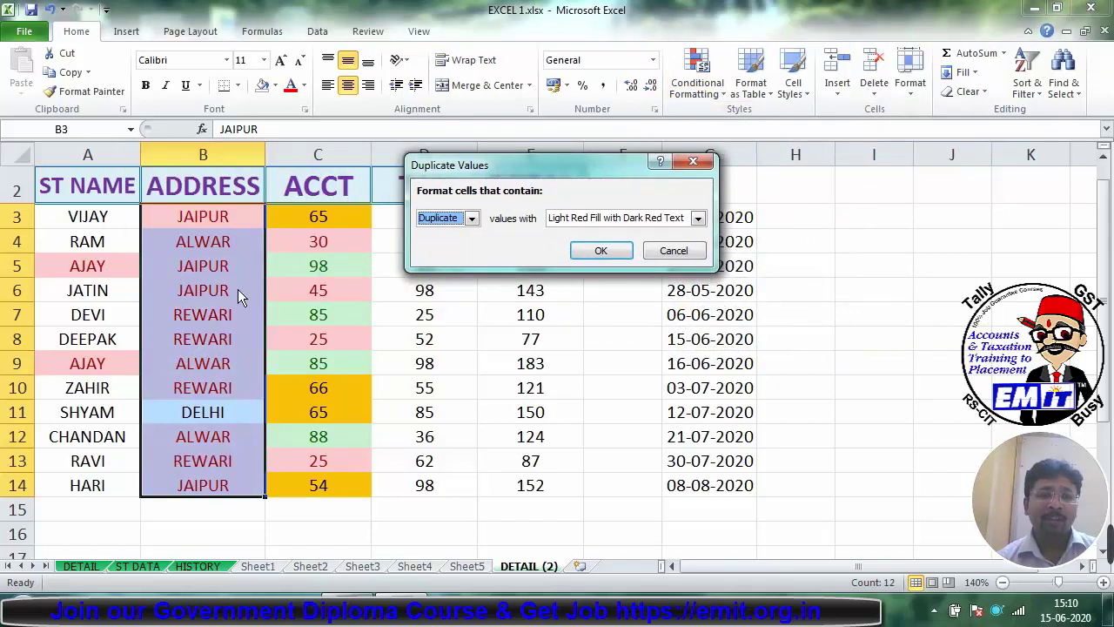
pyautogui.click(468, 219)
pyautogui.click(449, 243)
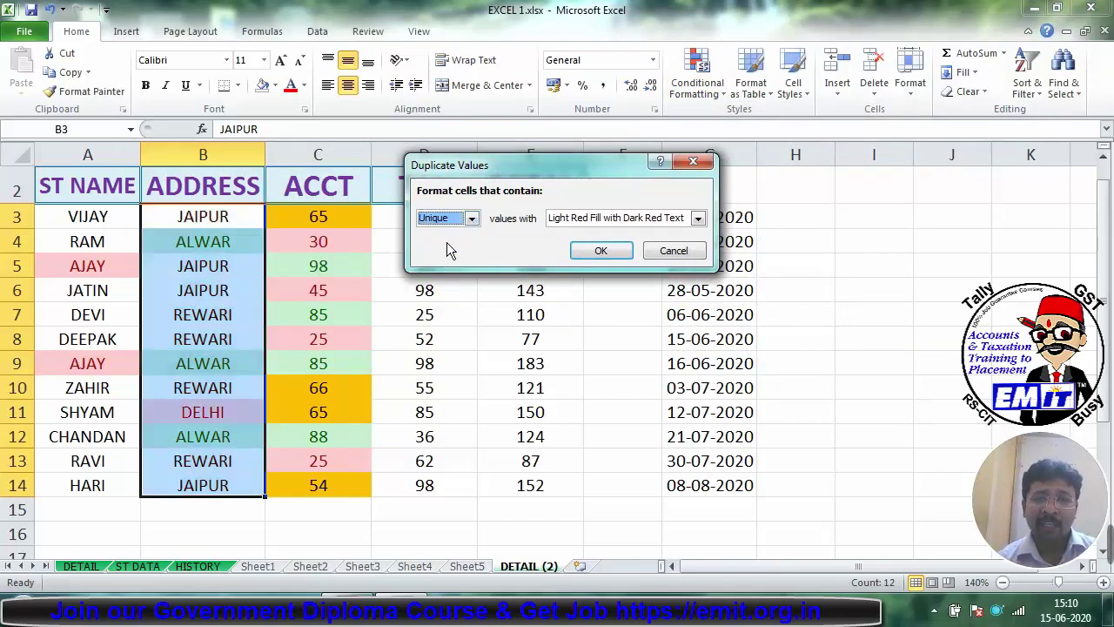
pyautogui.click(571, 221)
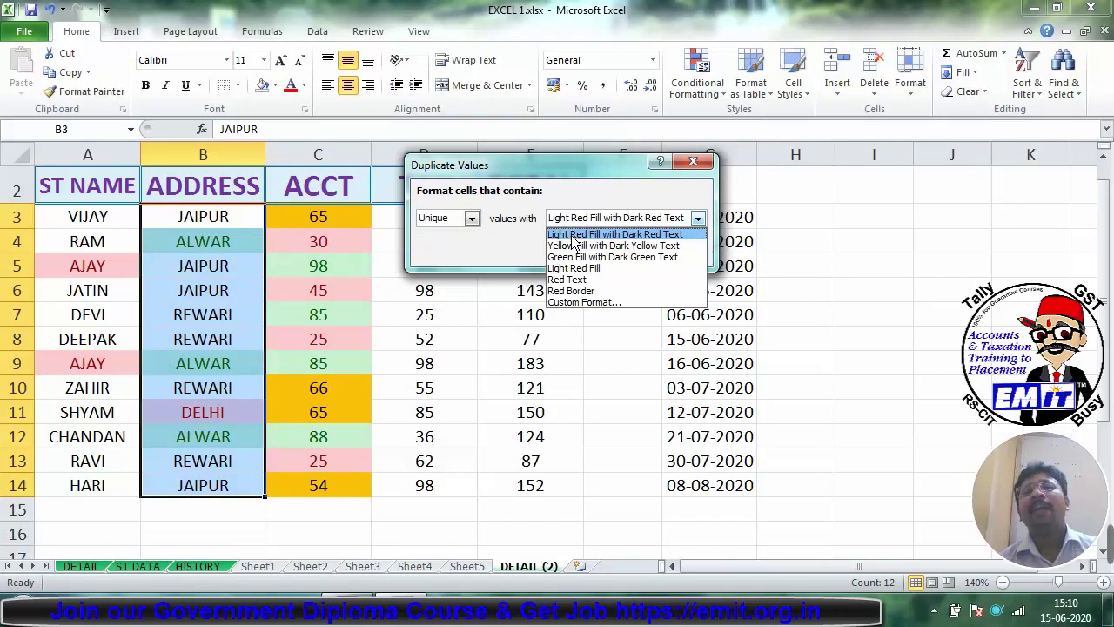
pyautogui.click(572, 235)
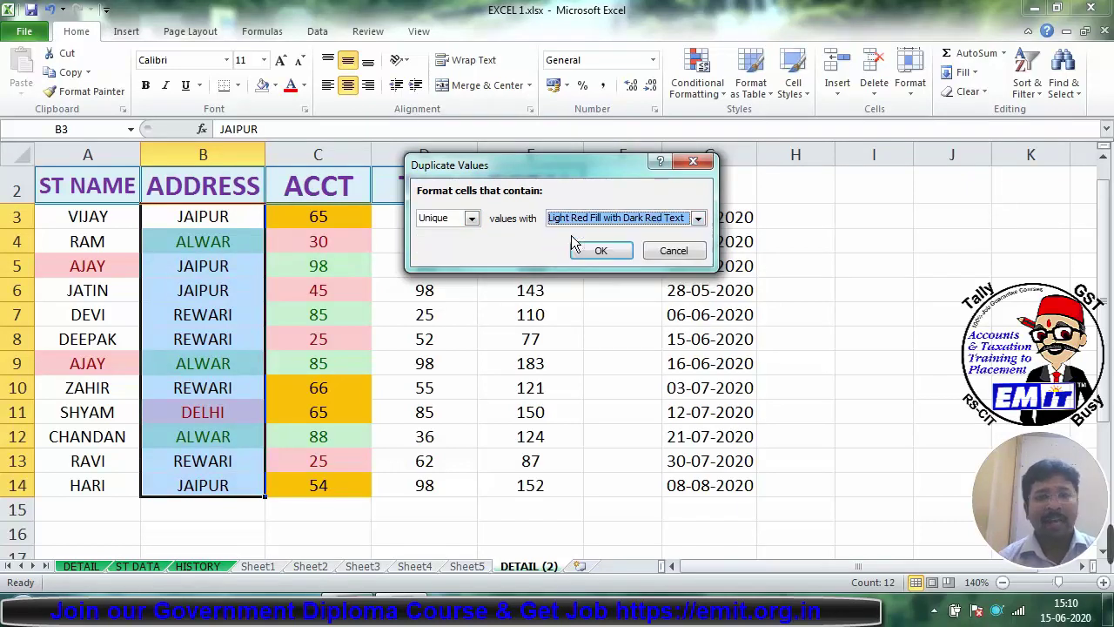
pyautogui.click(601, 253)
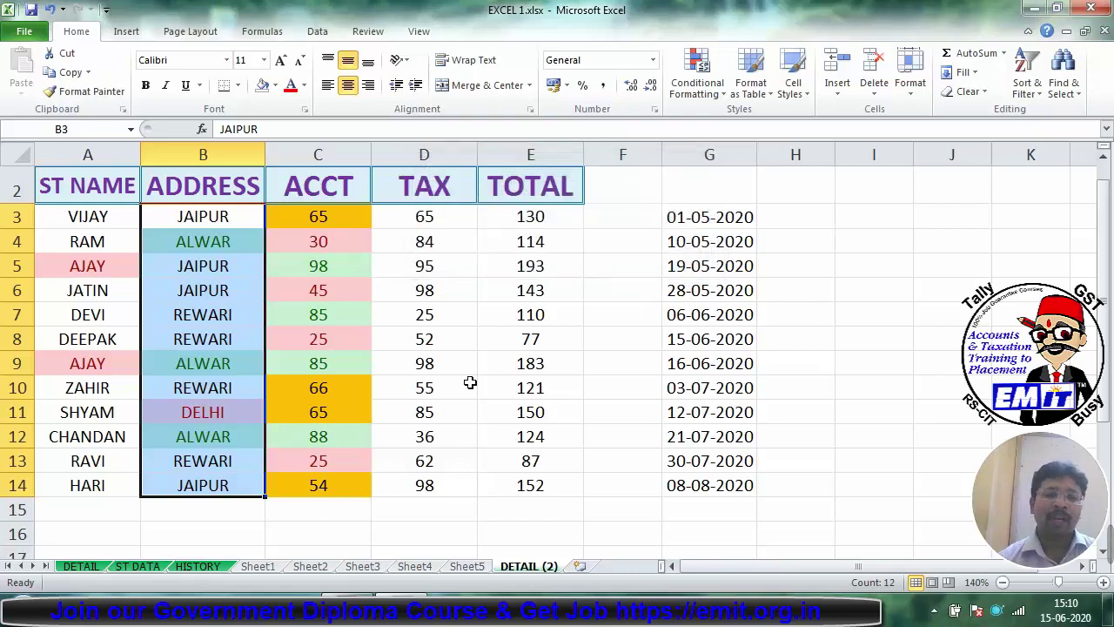
pyautogui.click(450, 441)
# Step: Browse the conditional formatting options, then select the TAX values D3:D14
pyautogui.click(209, 412)
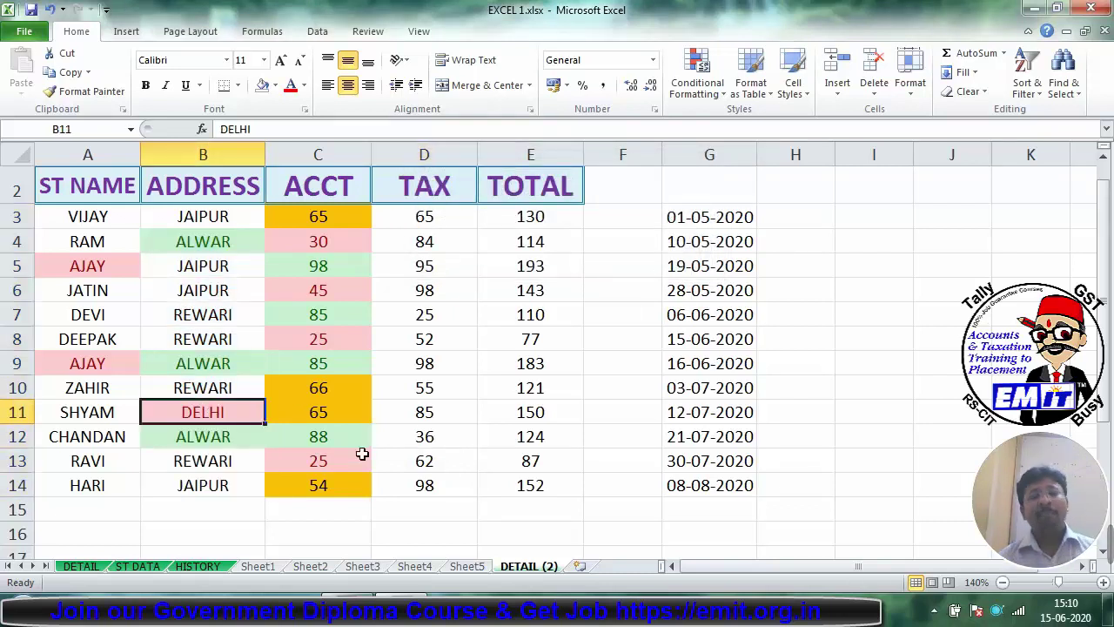
pyautogui.click(688, 94)
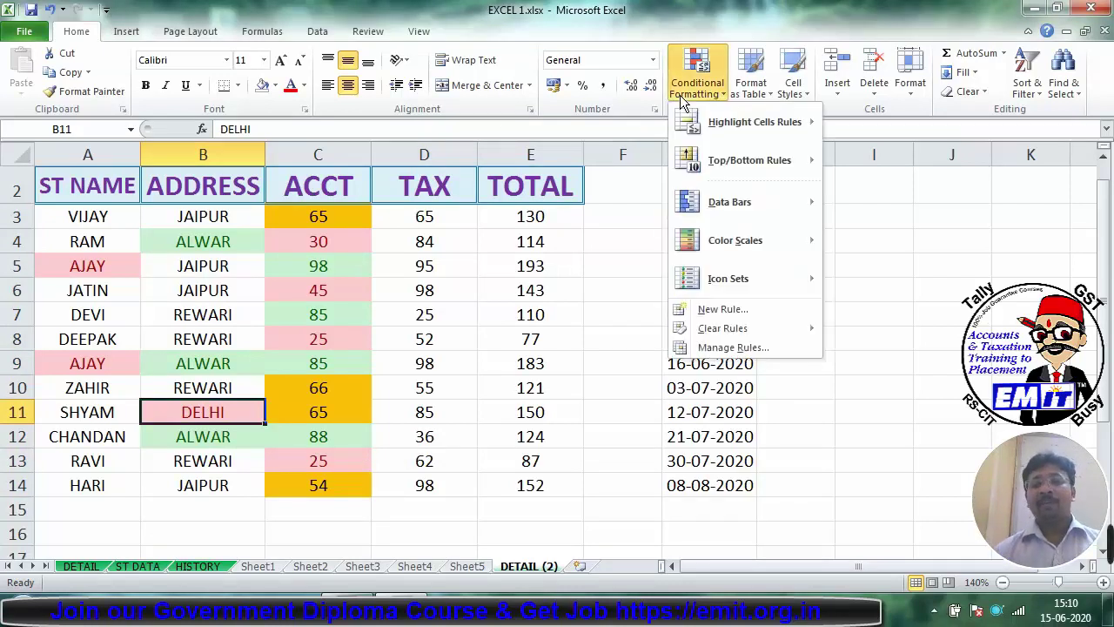
pyautogui.moveTo(727, 127)
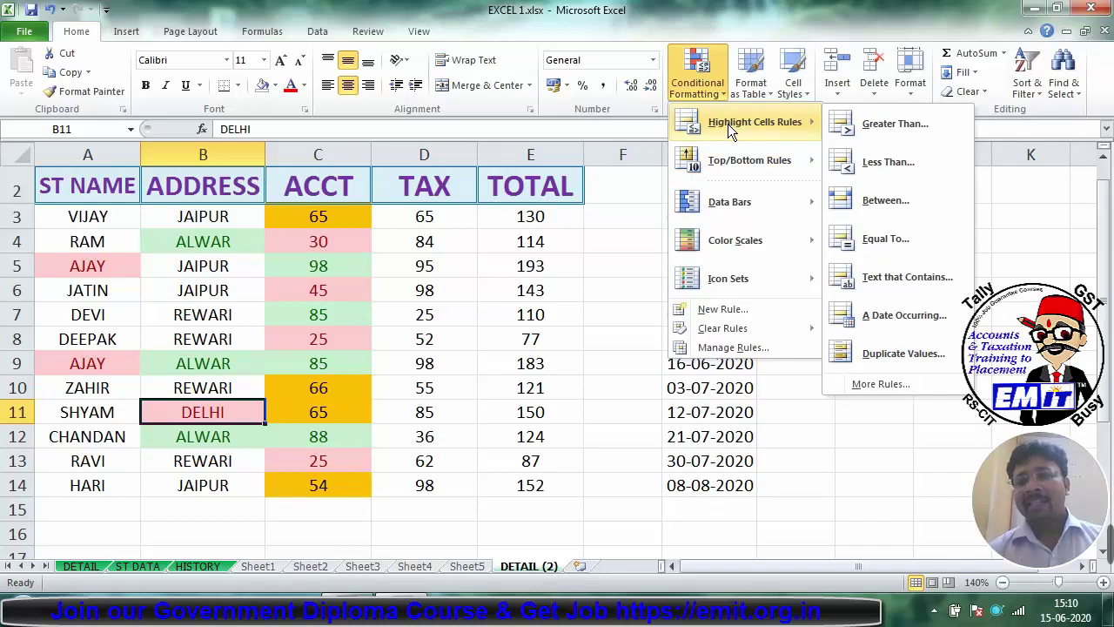
pyautogui.click(455, 287)
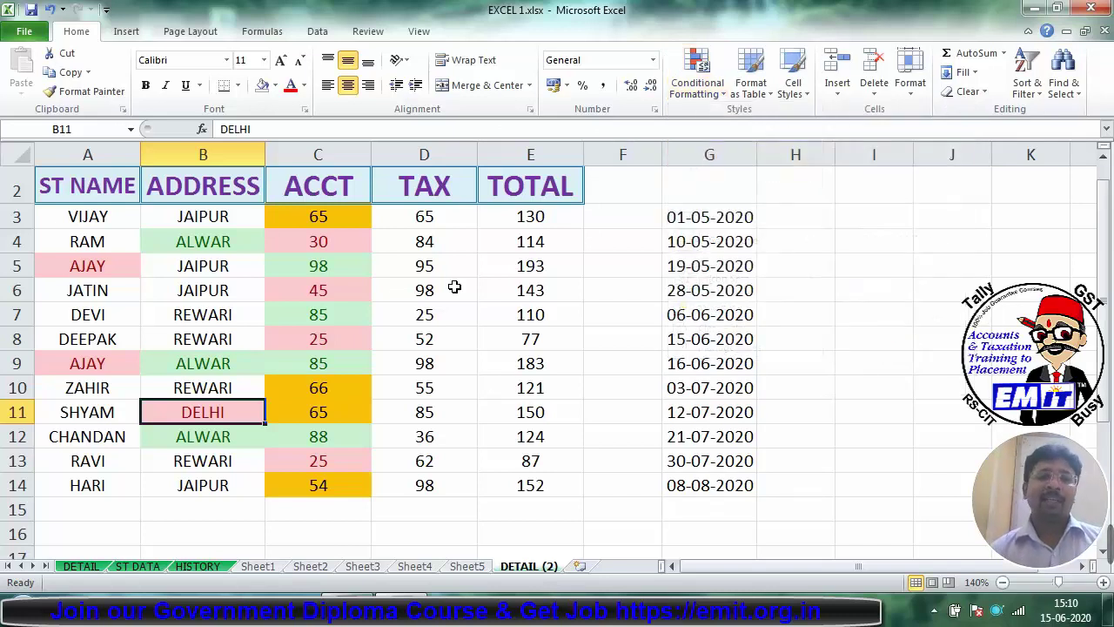
pyautogui.moveTo(423, 215); pyautogui.dragTo(444, 481)
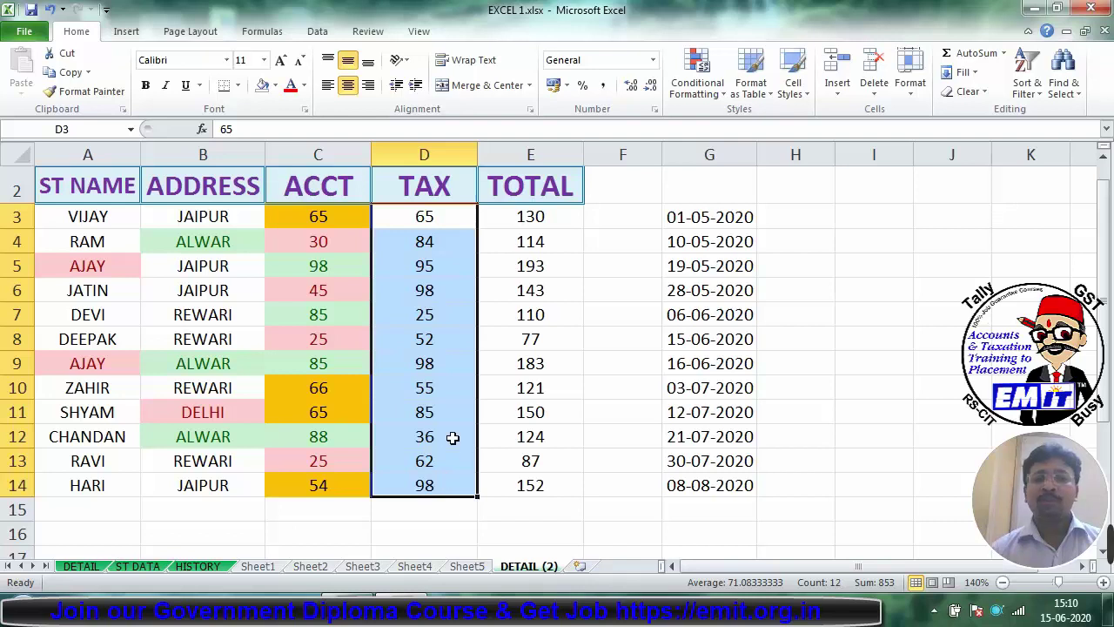
# Step: Add a Top 3 Items rule on TAX values with Light Red Fill with Dark Red Text
pyautogui.click(687, 85)
pyautogui.moveTo(736, 162)
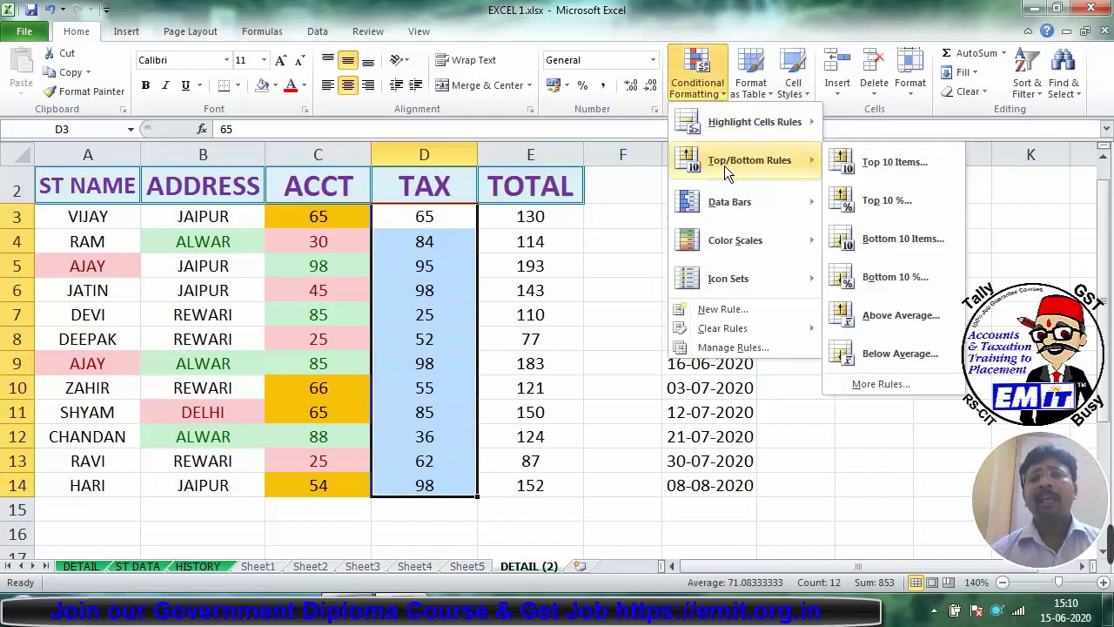
pyautogui.click(868, 175)
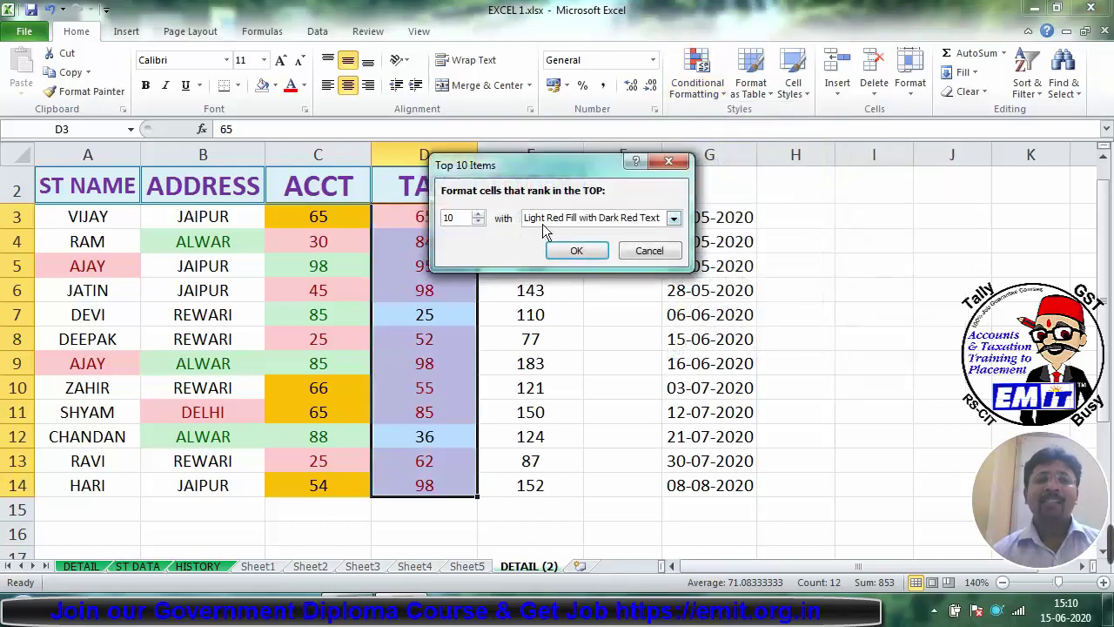
pyautogui.moveTo(520, 166); pyautogui.dragTo(610, 141)
pyautogui.click(567, 197)
pyautogui.click(567, 197)
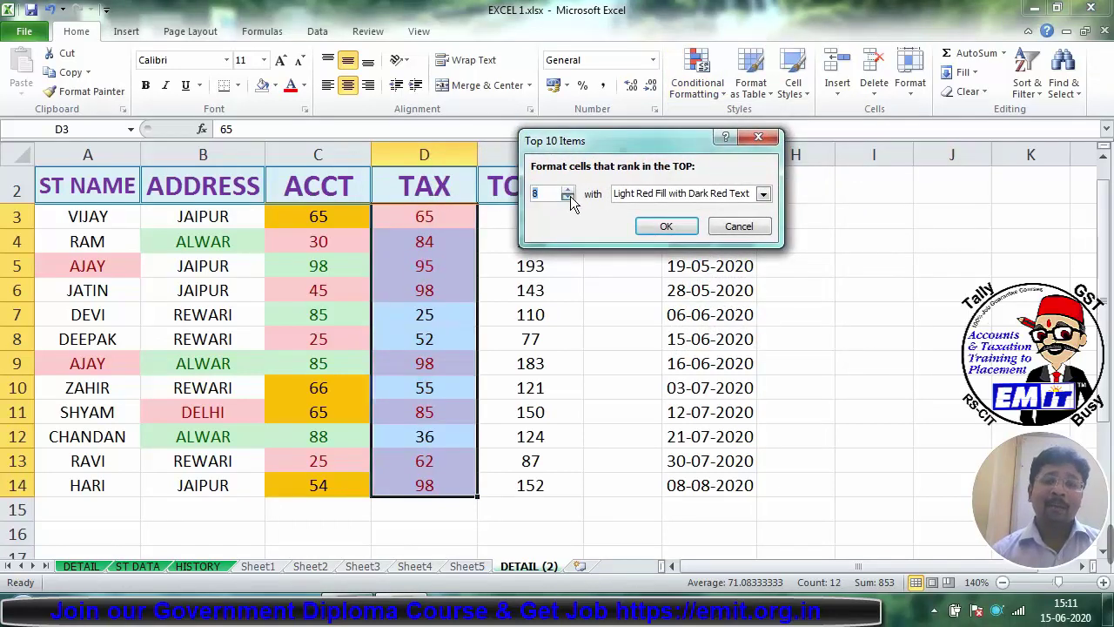
pyautogui.click(567, 197)
pyautogui.click(568, 197)
pyautogui.click(567, 197)
pyautogui.click(568, 196)
pyautogui.click(567, 197)
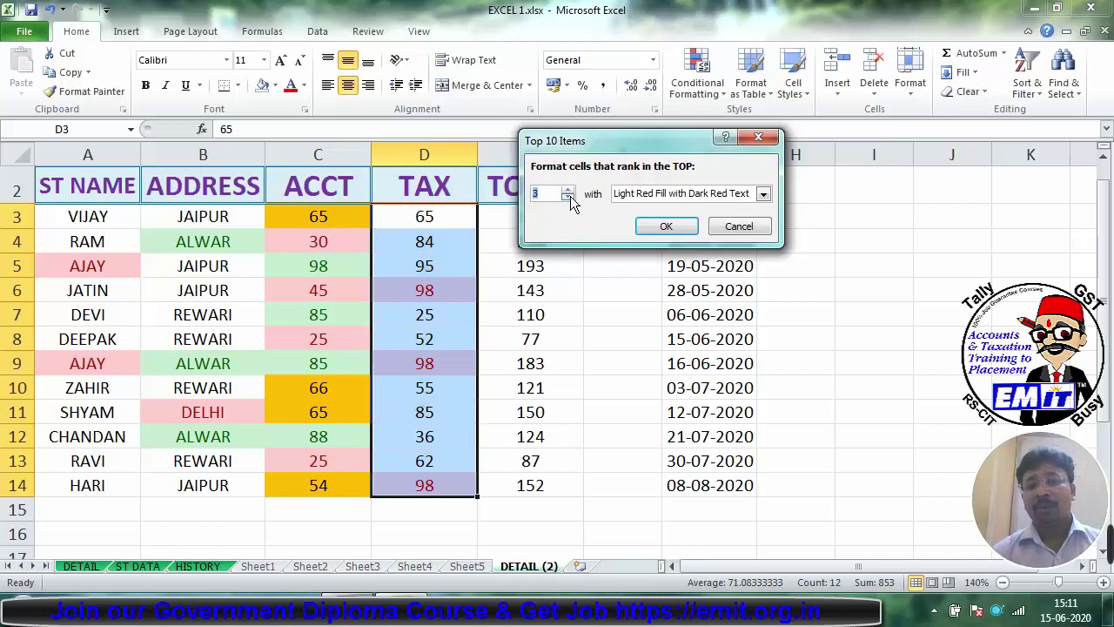
pyautogui.click(688, 226)
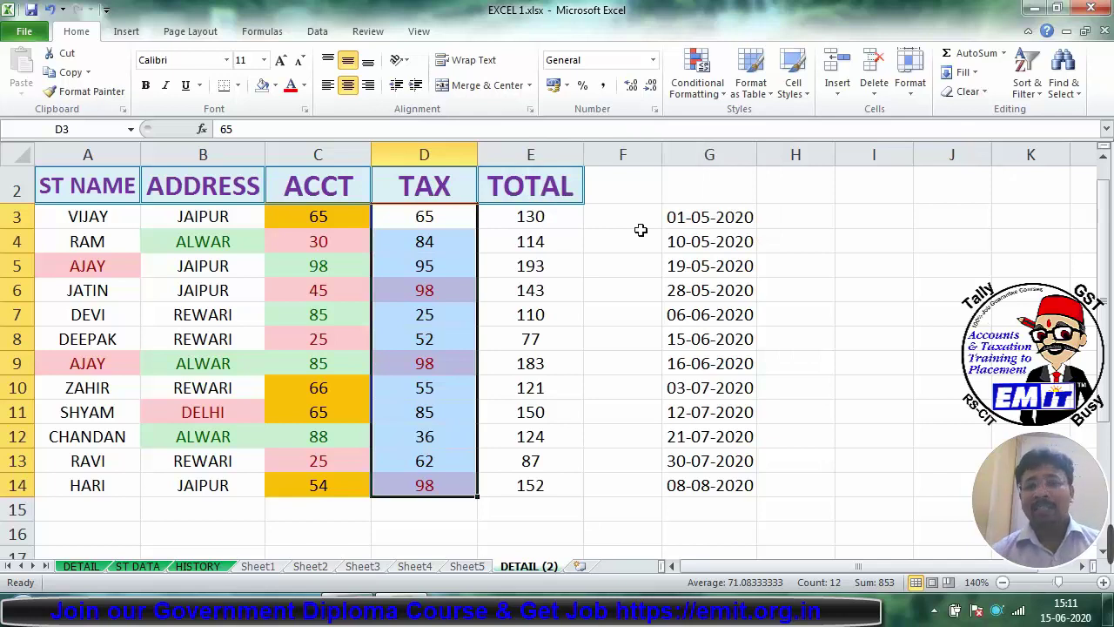
pyautogui.click(697, 77)
# Step: Add a Top 10% rule to the TAX values with a custom light blue fill
pyautogui.moveTo(722, 162)
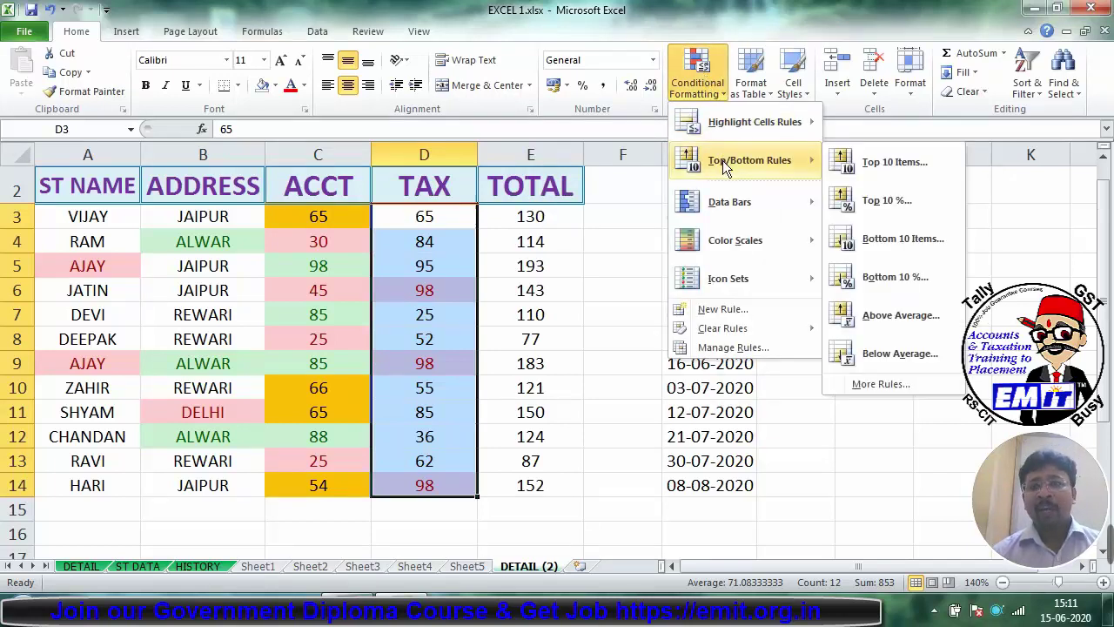
pyautogui.click(868, 204)
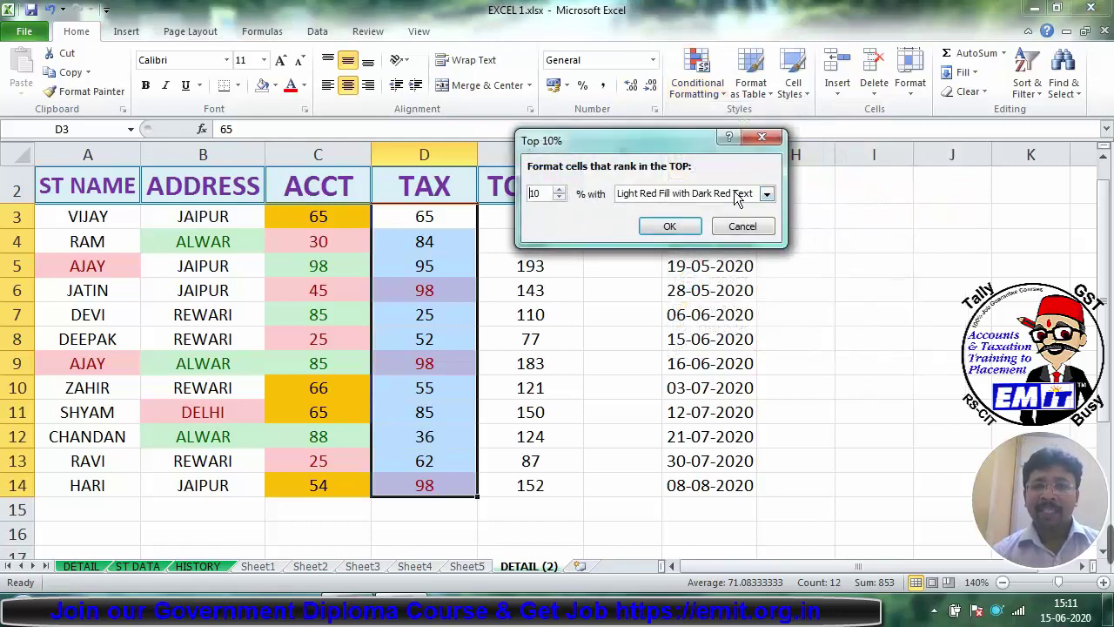
pyautogui.click(766, 193)
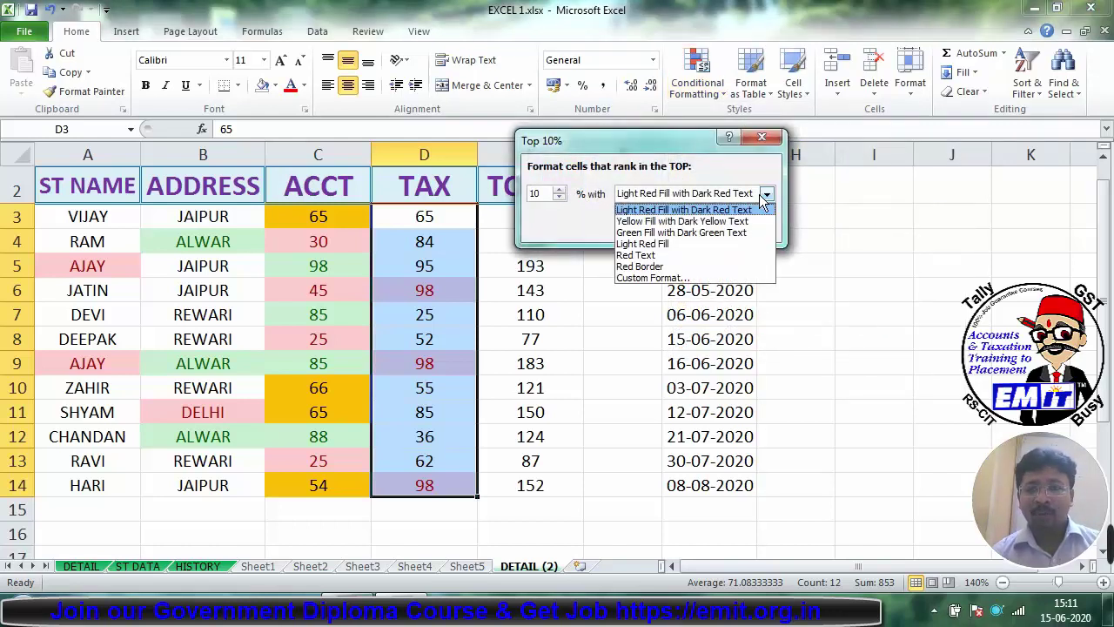
pyautogui.click(669, 279)
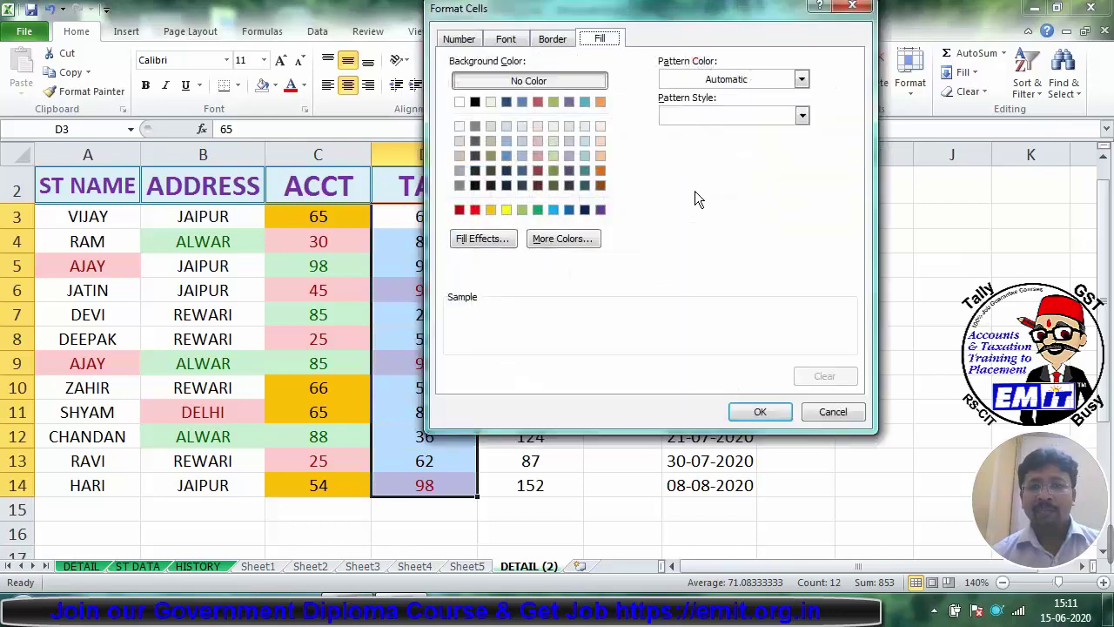
pyautogui.click(556, 209)
pyautogui.click(759, 412)
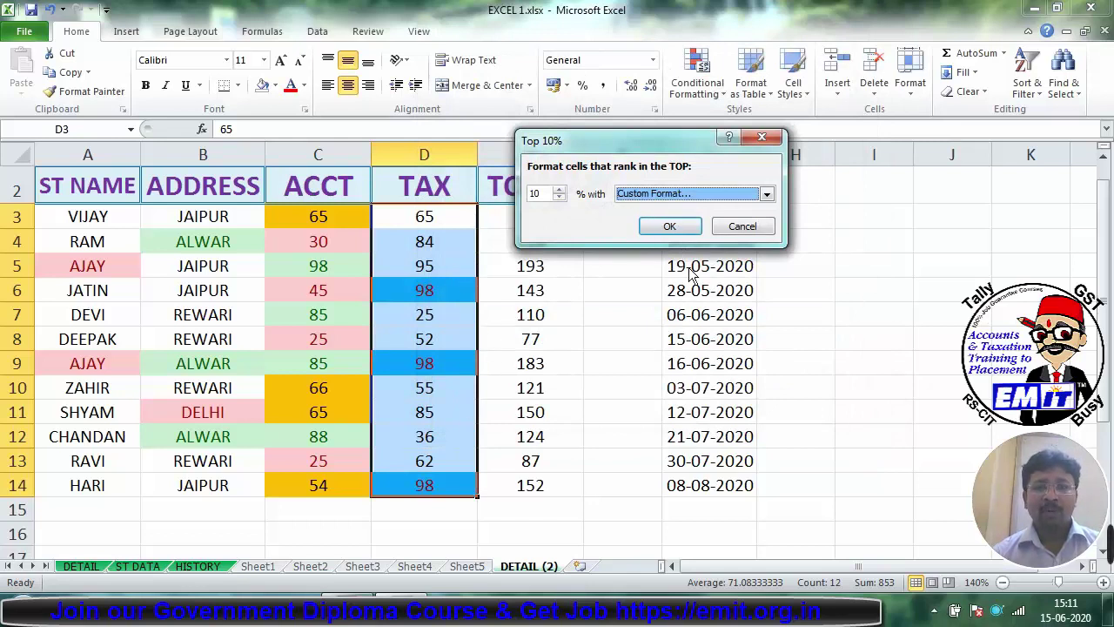
pyautogui.click(668, 227)
pyautogui.click(423, 369)
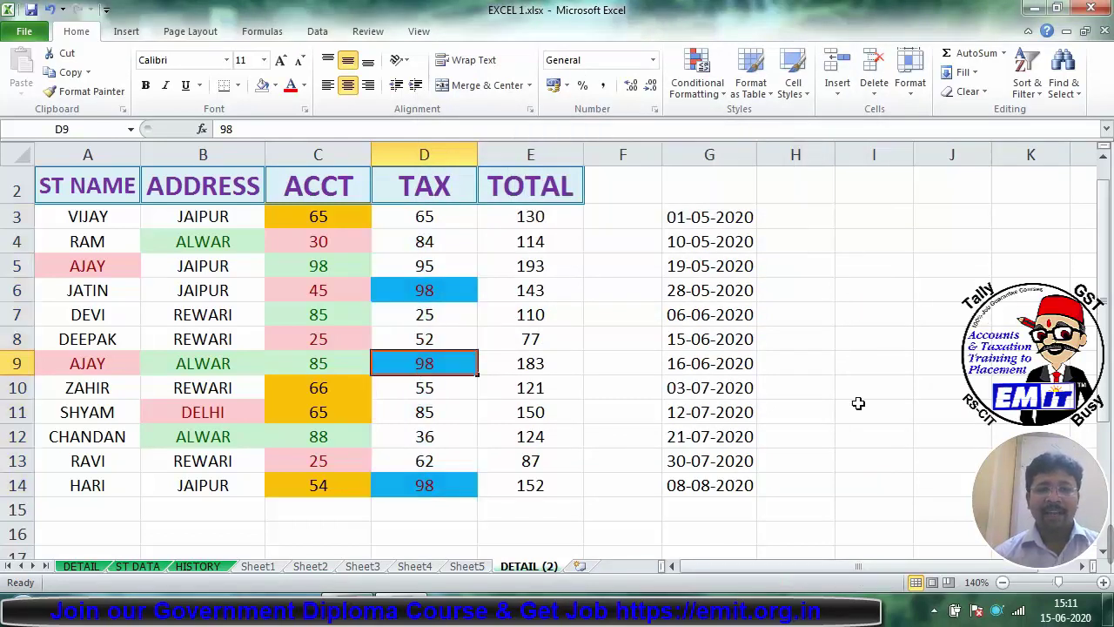
# Step: Replace the mistyped entry in D9 with 97, then enter 95 in D14
pyautogui.write('28')
pyautogui.press('BackSpace')
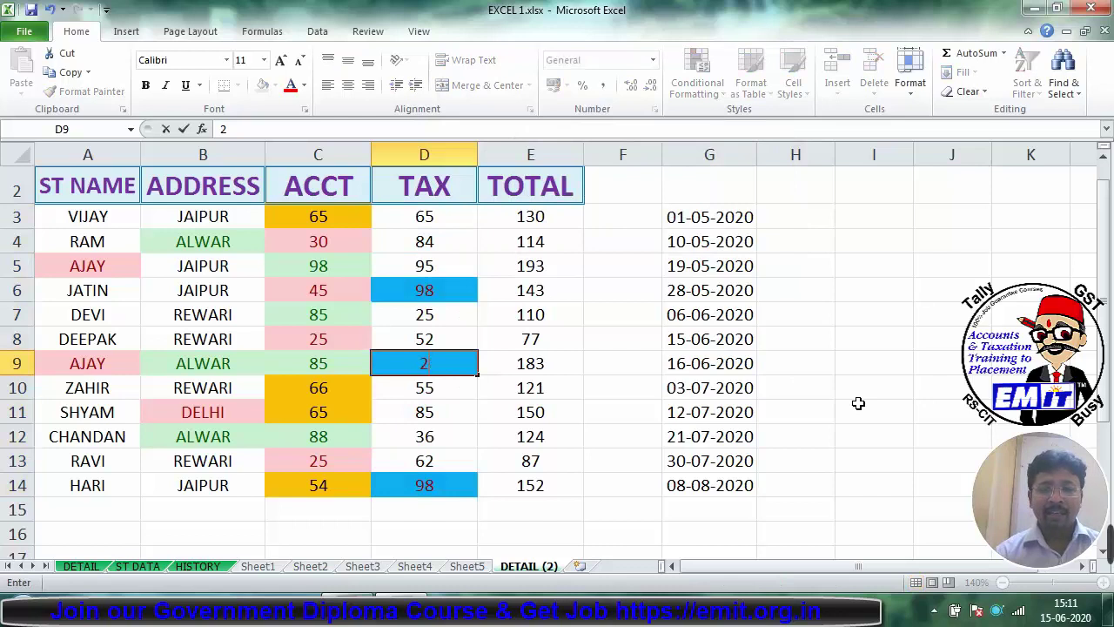
pyautogui.press('BackSpace')
pyautogui.write('97')
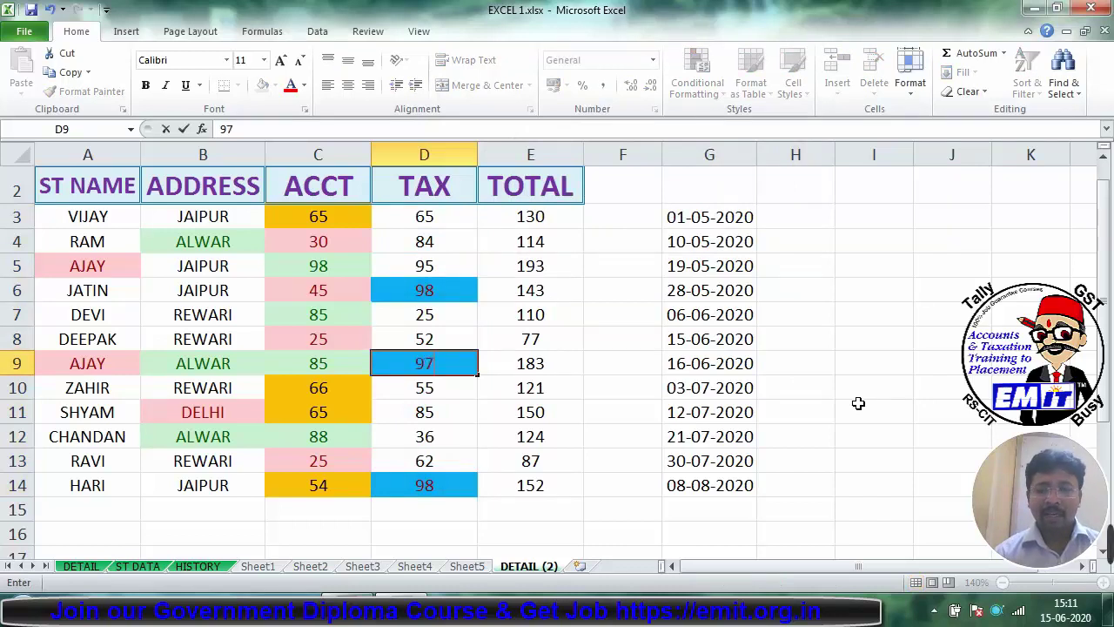
pyautogui.press('Return')
pyautogui.press('Down')
pyautogui.press('Down')
pyautogui.press('Down')
pyautogui.press('Down')
pyautogui.write('95')
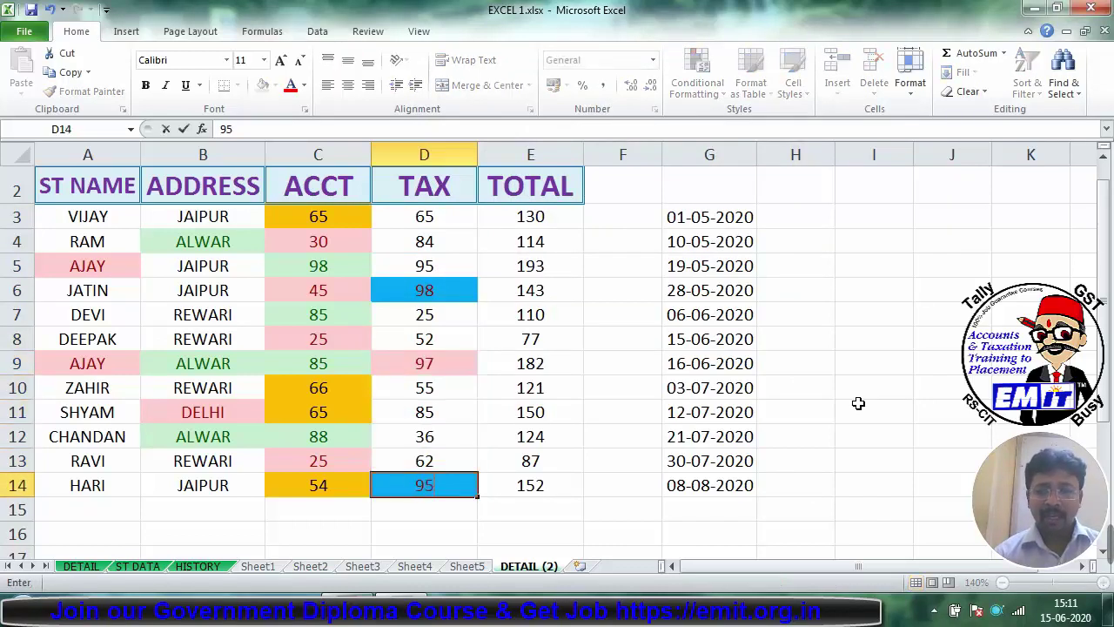
pyautogui.press('Return')
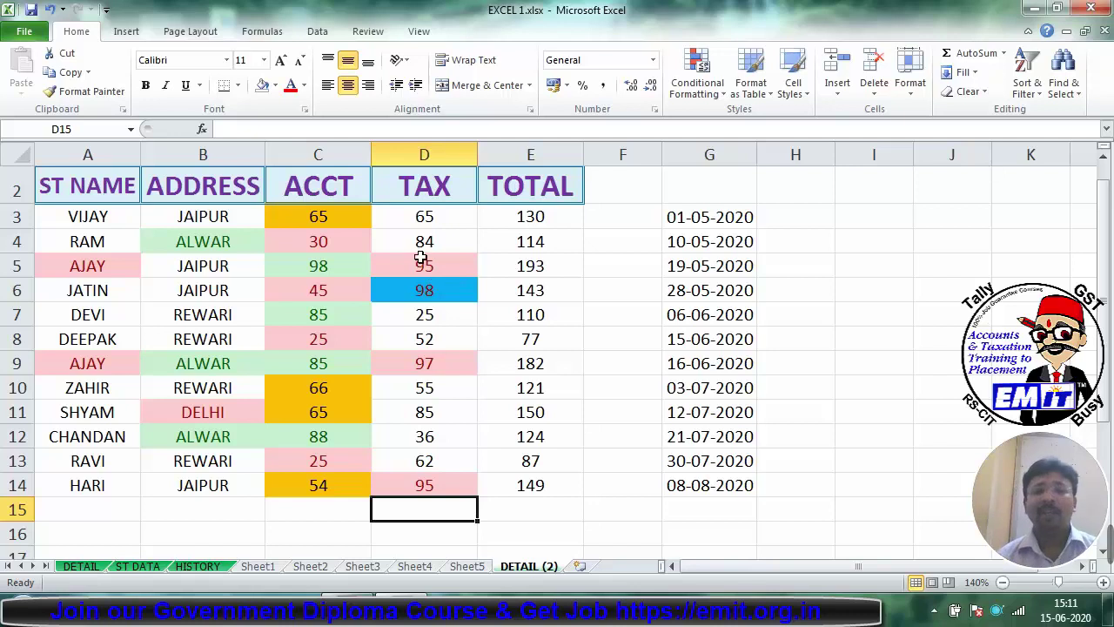
# Step: Apply a Below Average rule with yellow fill and dark yellow text to TAX cells D3:D14
pyautogui.moveTo(441, 221); pyautogui.dragTo(455, 498)
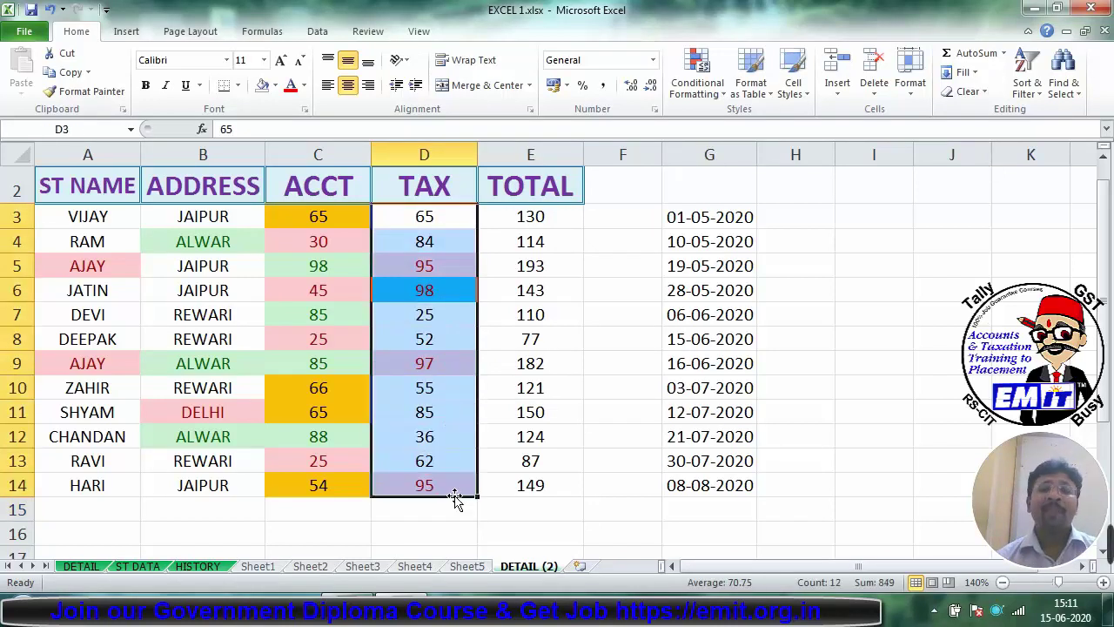
pyautogui.click(697, 74)
pyautogui.moveTo(757, 161)
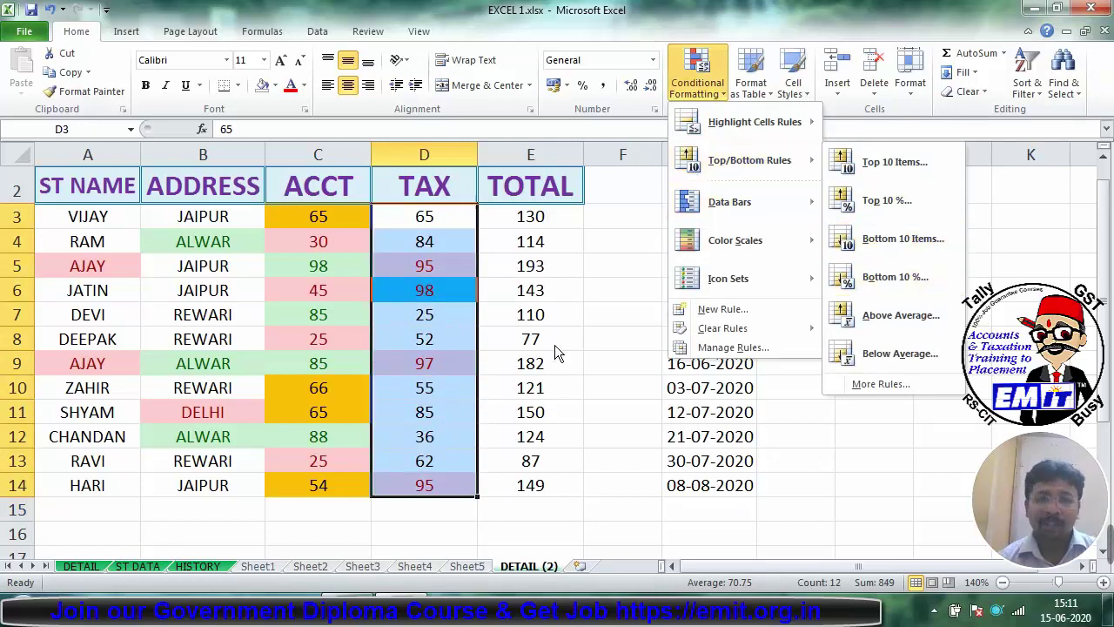
pyautogui.press('Escape')
pyautogui.press('Escape')
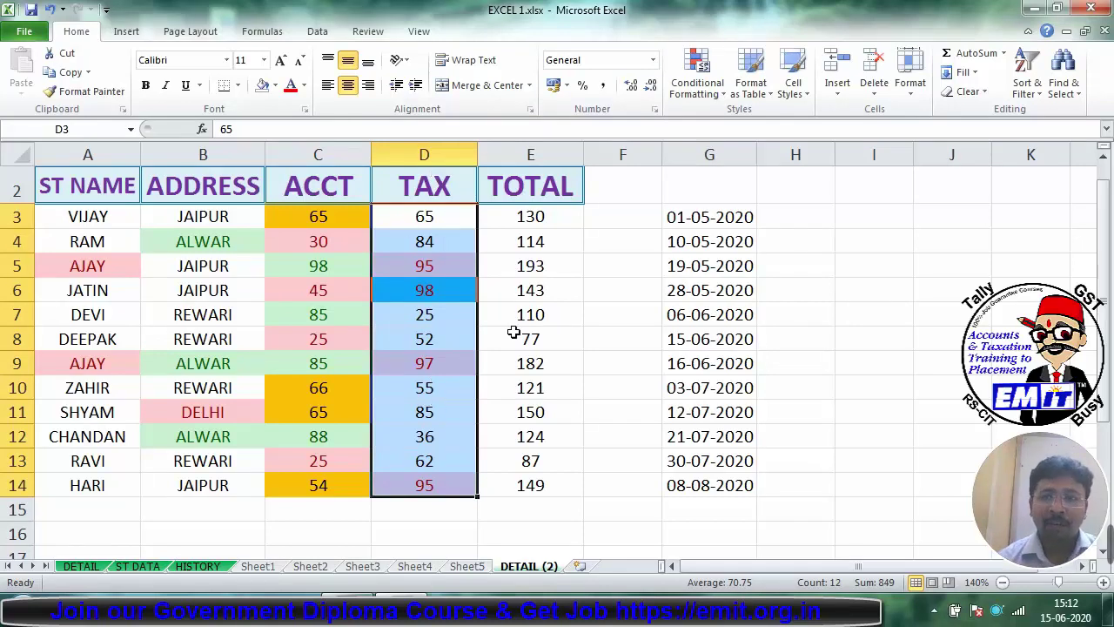
pyautogui.click(703, 83)
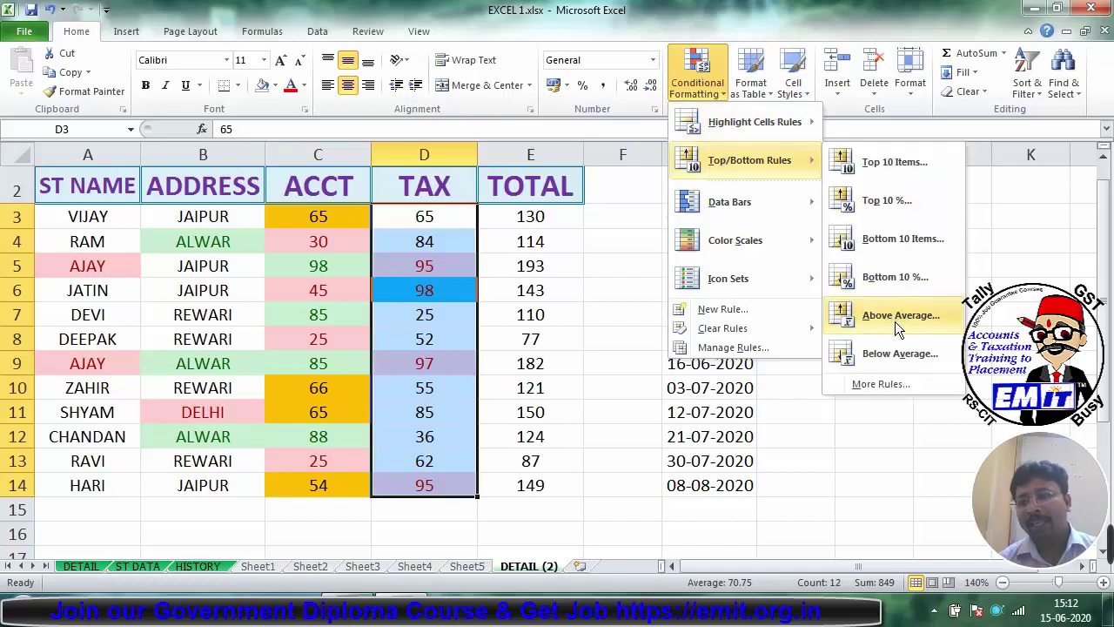
pyautogui.click(900, 352)
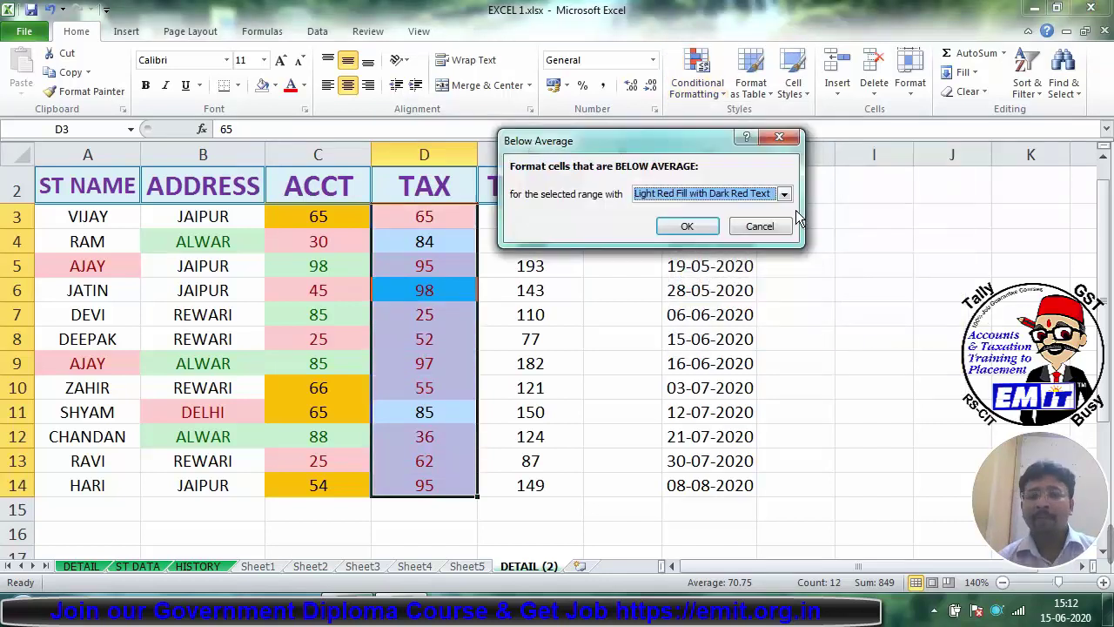
pyautogui.click(784, 193)
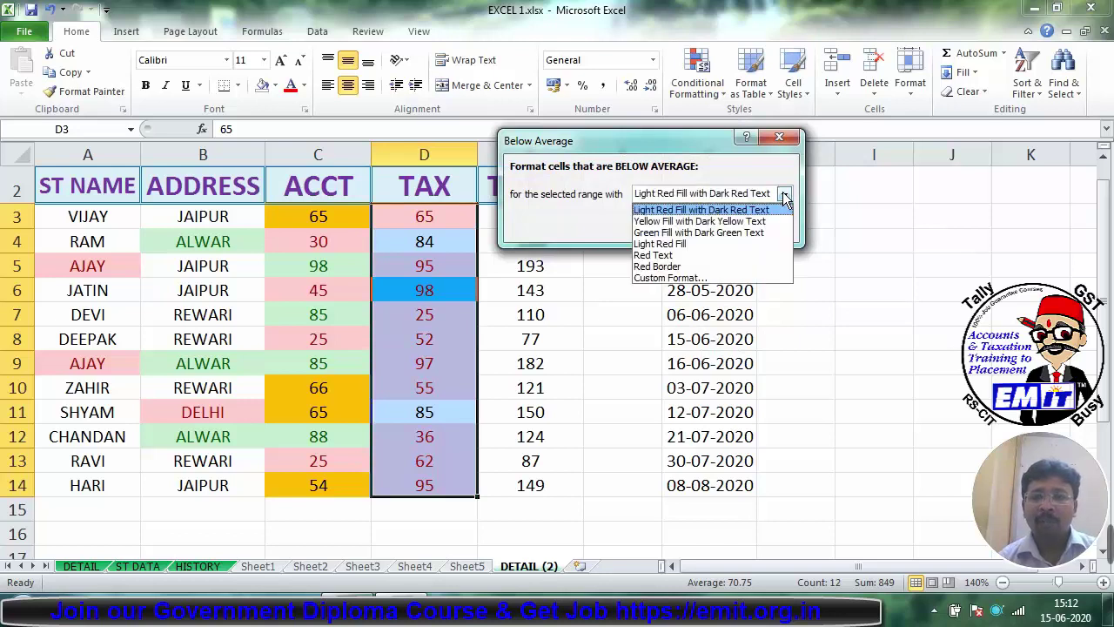
pyautogui.click(688, 221)
pyautogui.click(693, 224)
# Step: Check the yellow-shaded TAX values down column D and reselect D3:D14
pyautogui.click(880, 336)
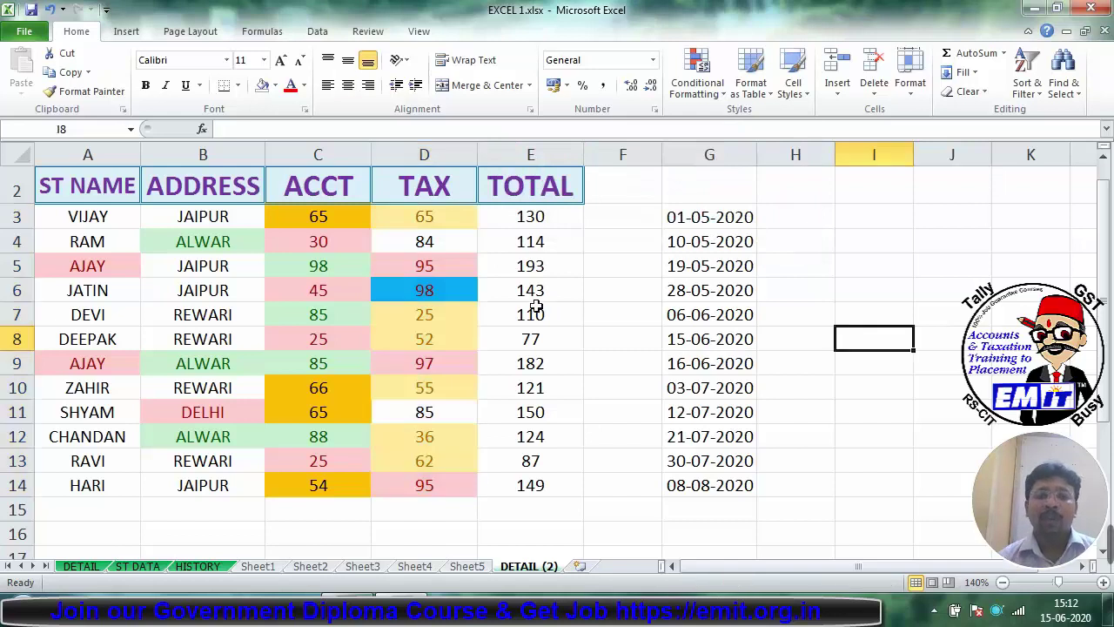
pyautogui.click(446, 217)
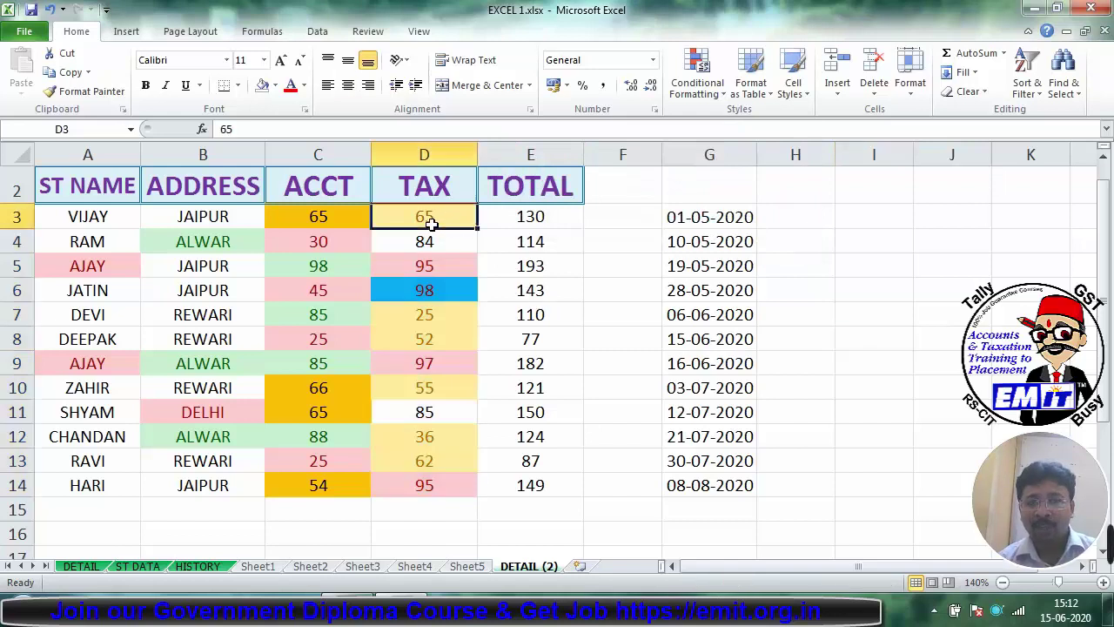
pyautogui.click(442, 313)
pyautogui.click(438, 336)
pyautogui.click(437, 383)
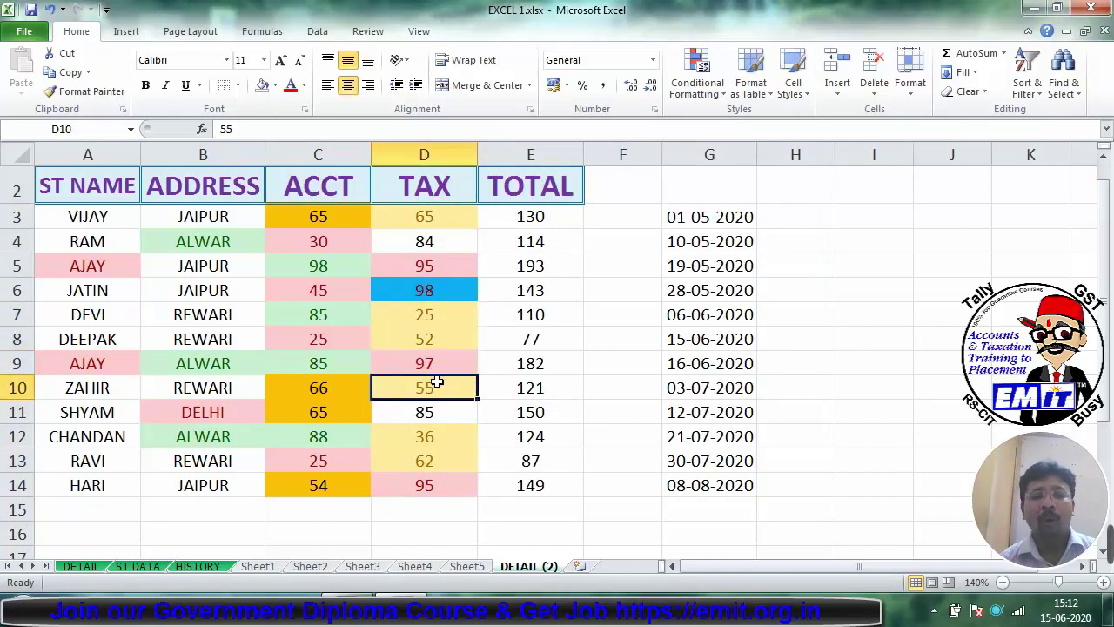
pyautogui.moveTo(427, 439); pyautogui.dragTo(430, 461)
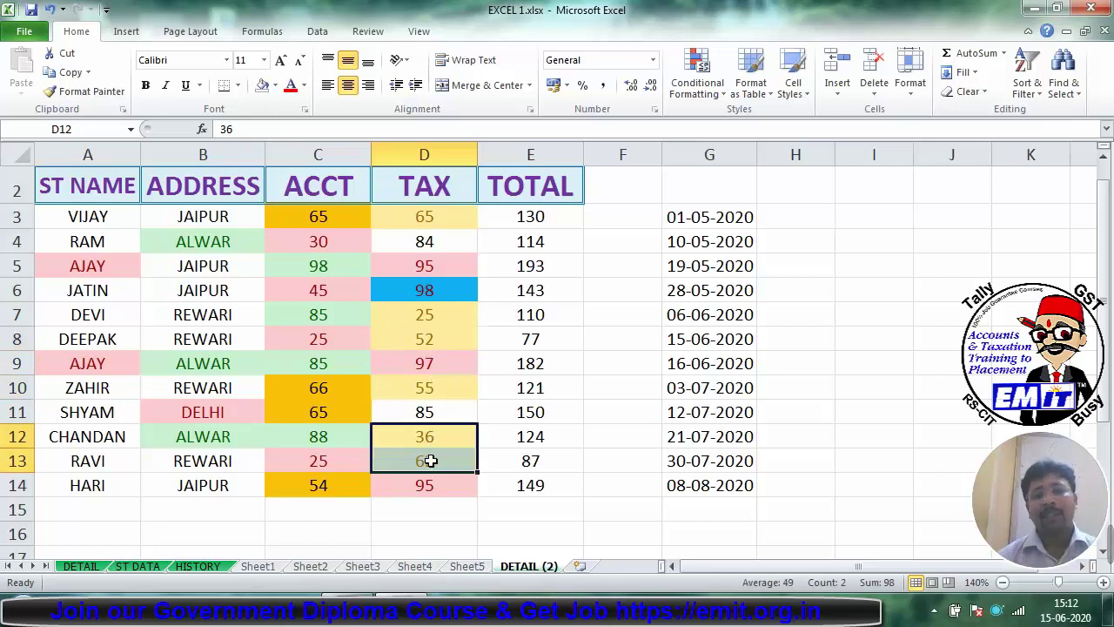
pyautogui.moveTo(424, 219); pyautogui.dragTo(446, 489)
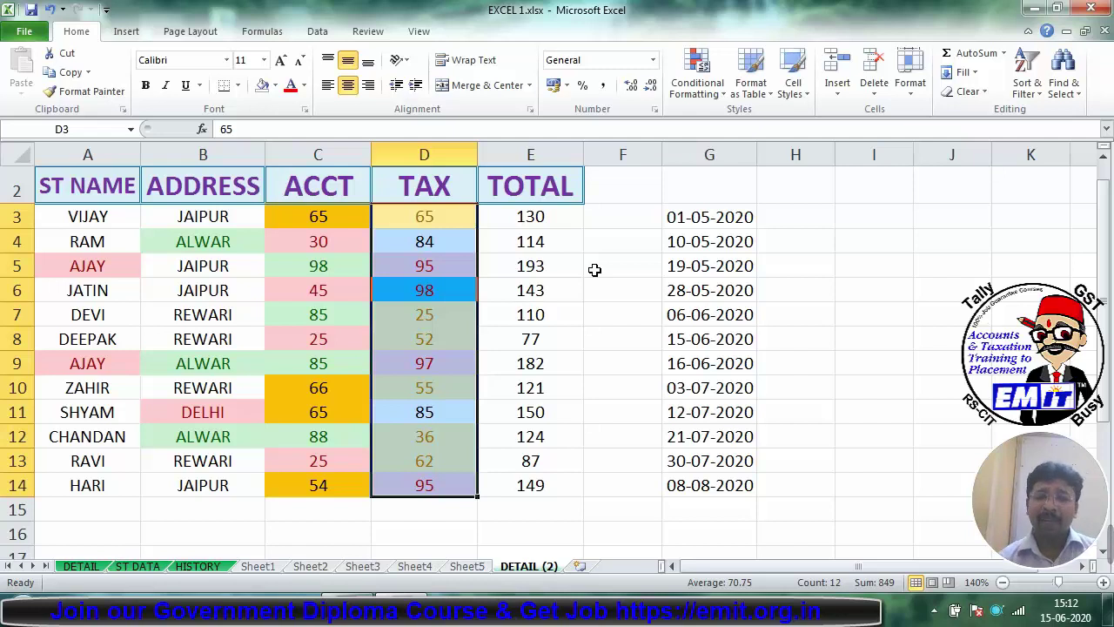
# Step: Select the table A2:E14 and add filter buttons with Ctrl+Shift+L
pyautogui.click(539, 214)
pyautogui.moveTo(551, 217); pyautogui.dragTo(533, 486)
pyautogui.moveTo(77, 182); pyautogui.dragTo(522, 493)
pyautogui.hotkey('ctrl', 'shift', 'l')
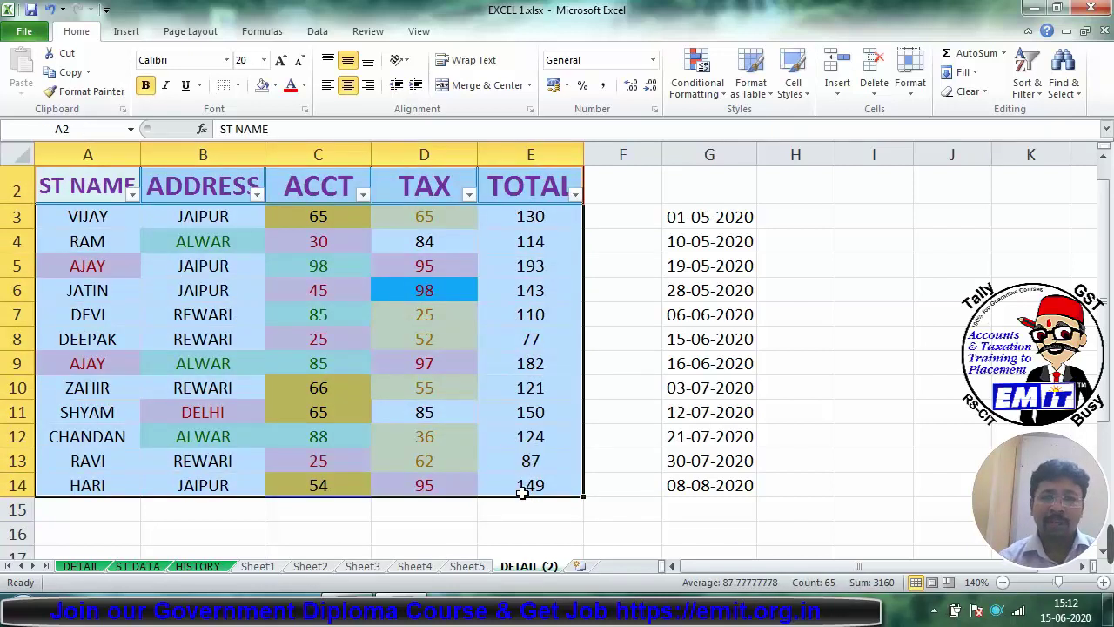
# Step: Sort the rows by TOTAL, first ascending, then Largest to Smallest, and select E3:E14
pyautogui.click(575, 194)
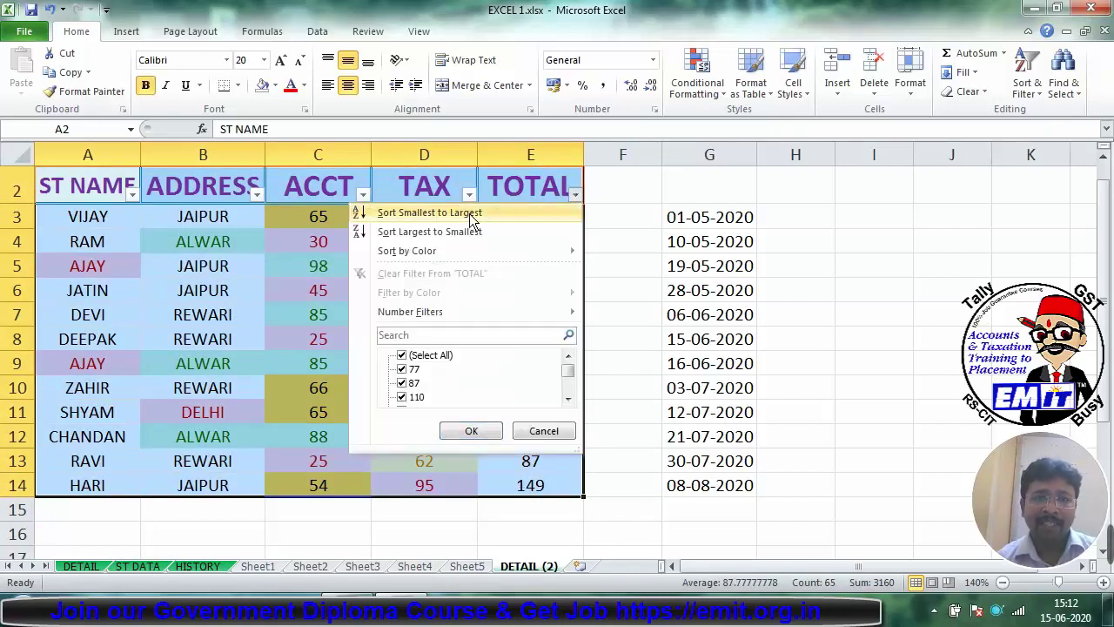
pyautogui.click(484, 214)
pyautogui.click(535, 363)
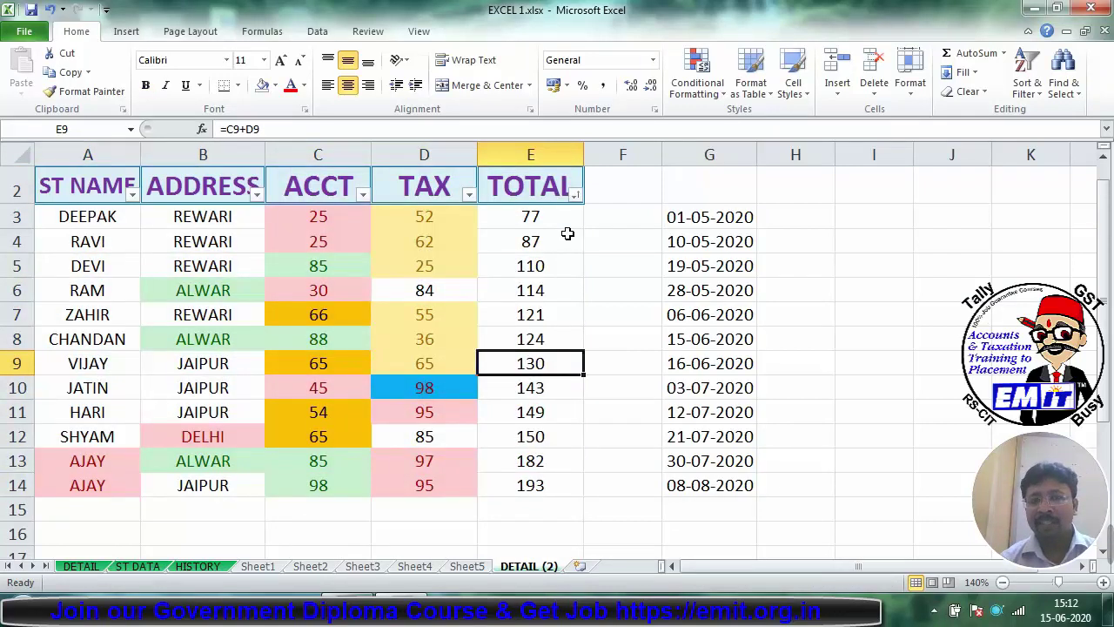
pyautogui.click(576, 195)
pyautogui.click(481, 232)
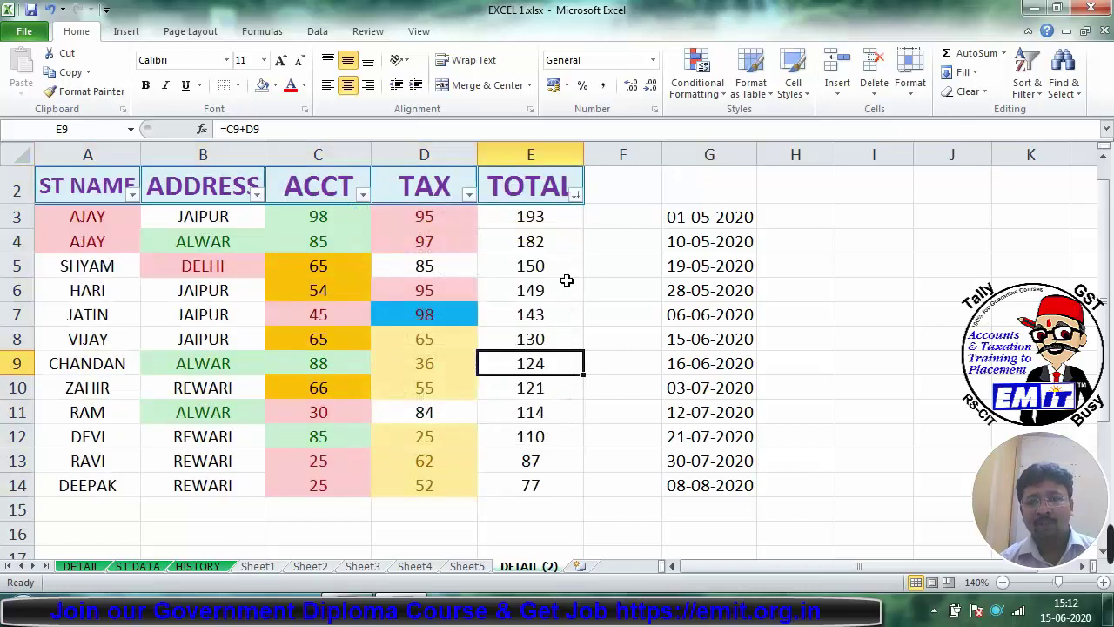
pyautogui.moveTo(533, 216); pyautogui.dragTo(527, 481)
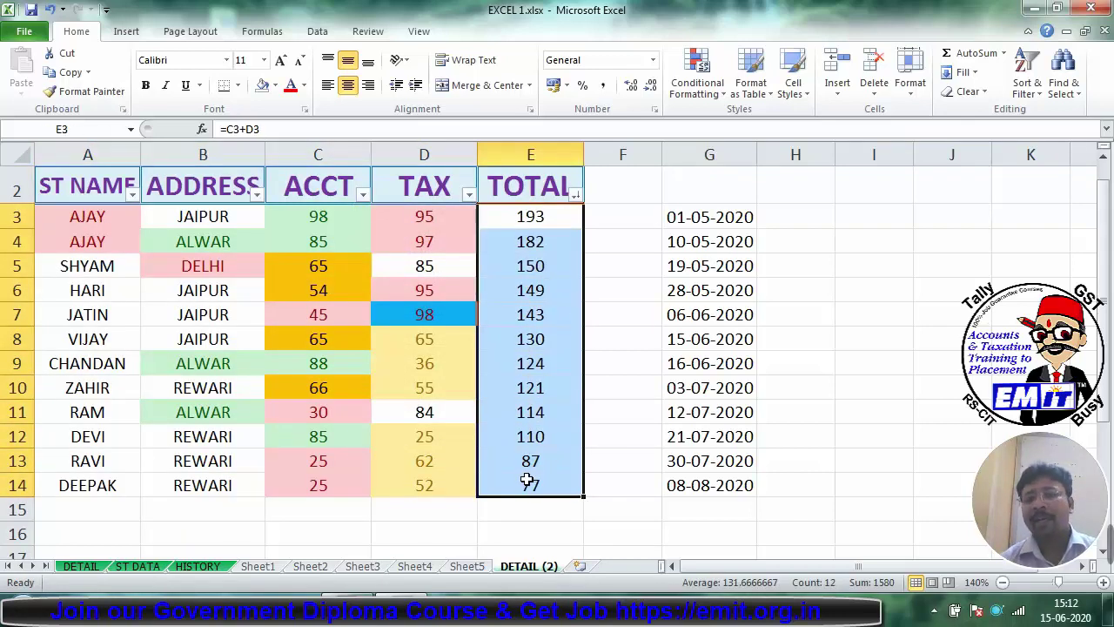
# Step: Apply Gradient Fill Blue Data Bars to the TOTAL values E3:E14
pyautogui.click(691, 96)
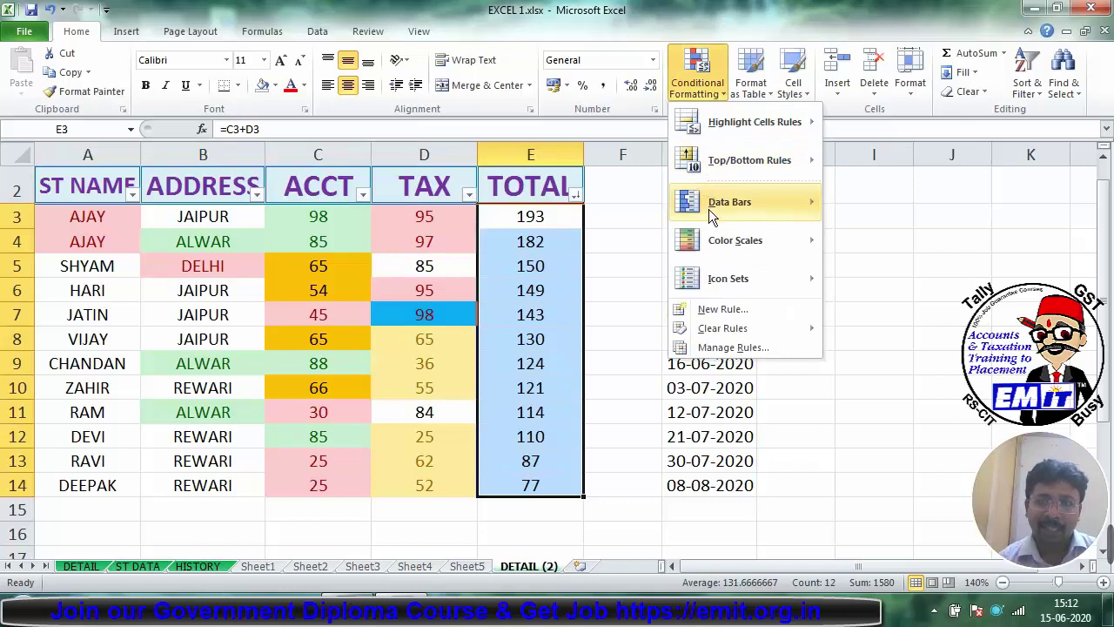
pyautogui.moveTo(758, 200)
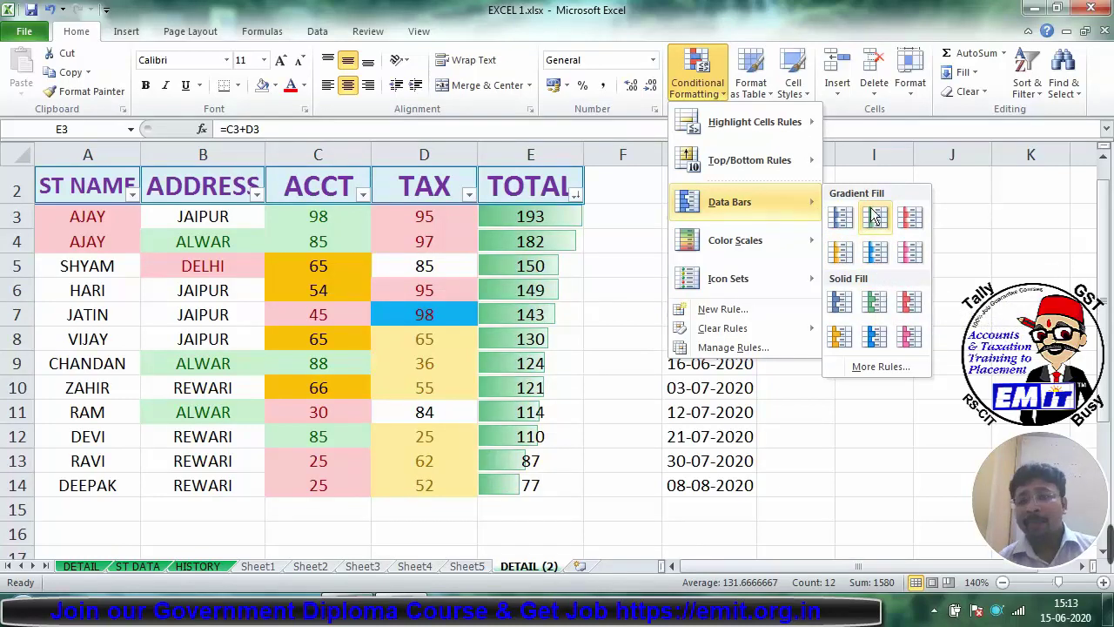
pyautogui.click(874, 259)
pyautogui.click(622, 289)
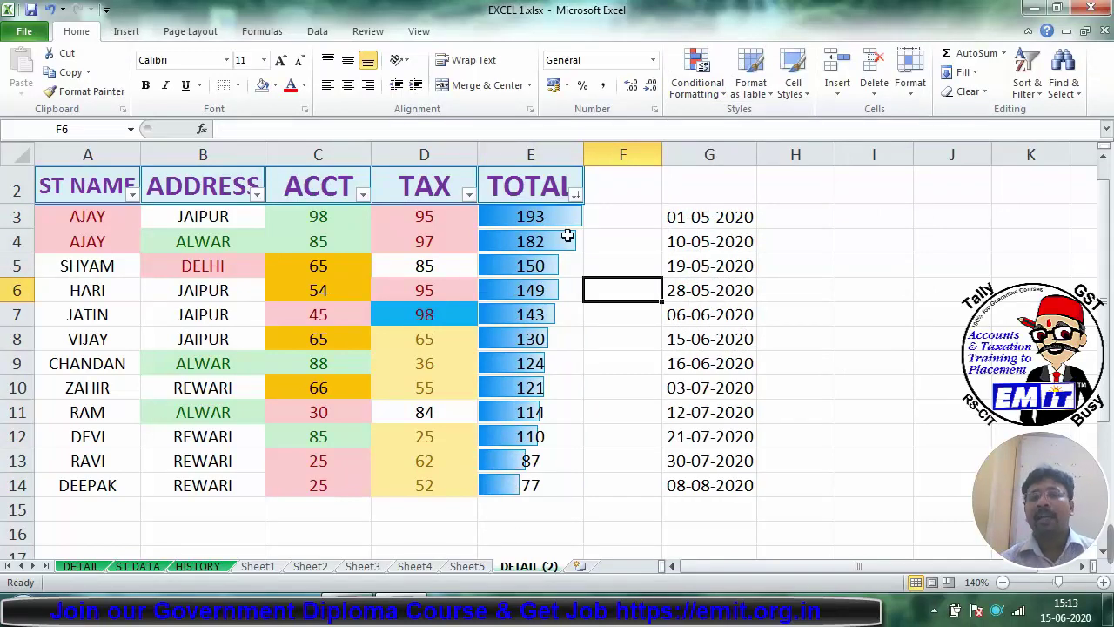
pyautogui.click(698, 72)
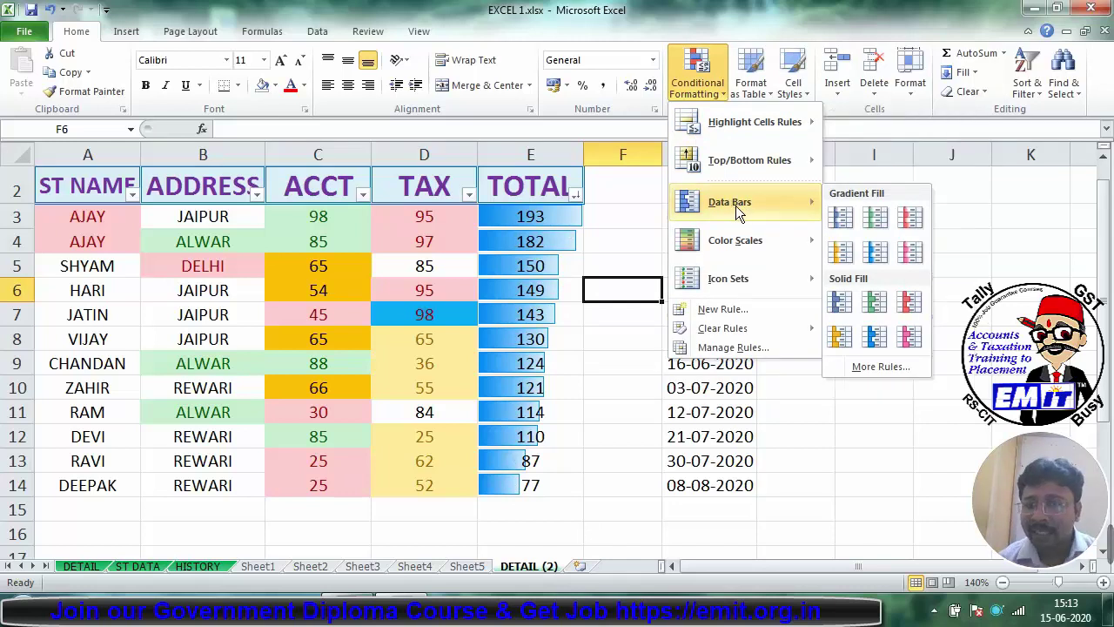
pyautogui.click(609, 348)
pyautogui.moveTo(561, 218); pyautogui.dragTo(547, 493)
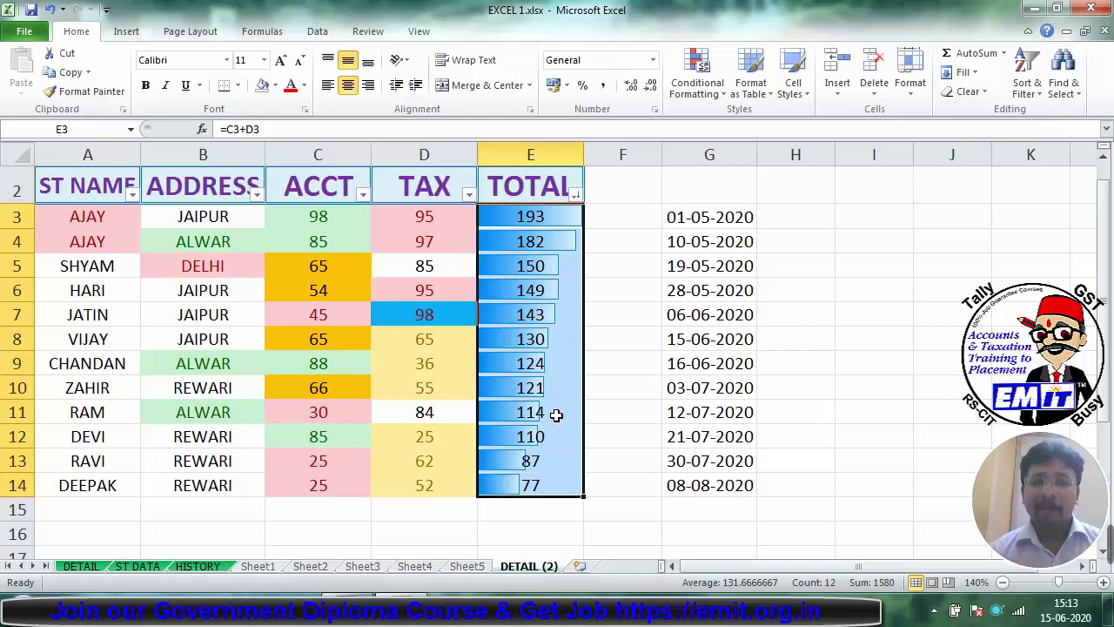
# Step: Apply the Green-Yellow-Red Color Scale to the TOTAL cells E3:E14
pyautogui.click(698, 77)
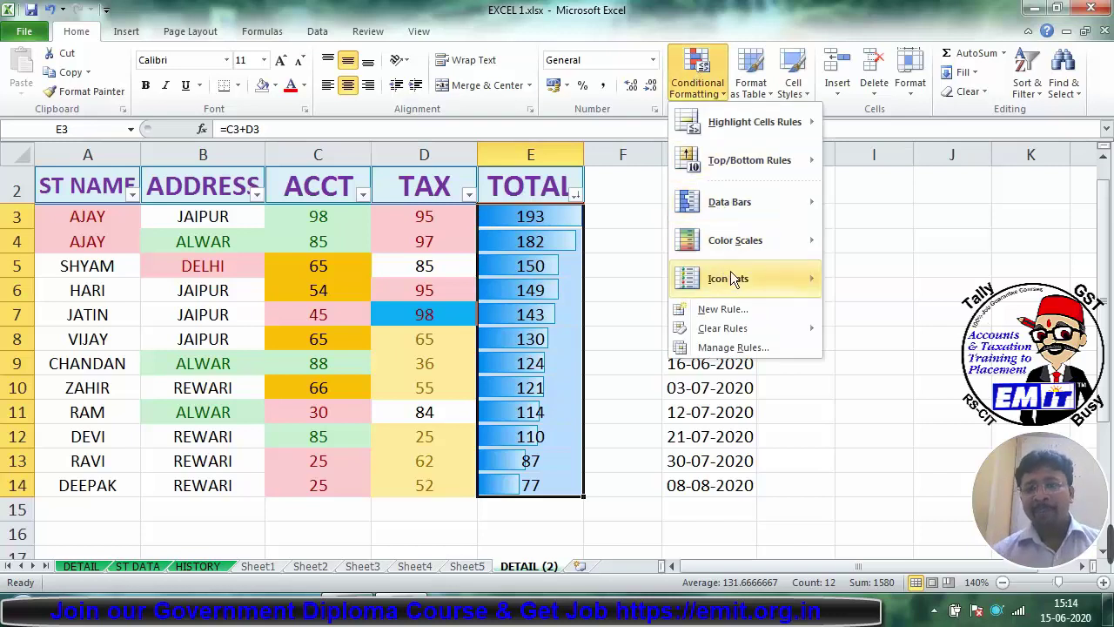
pyautogui.moveTo(729, 245)
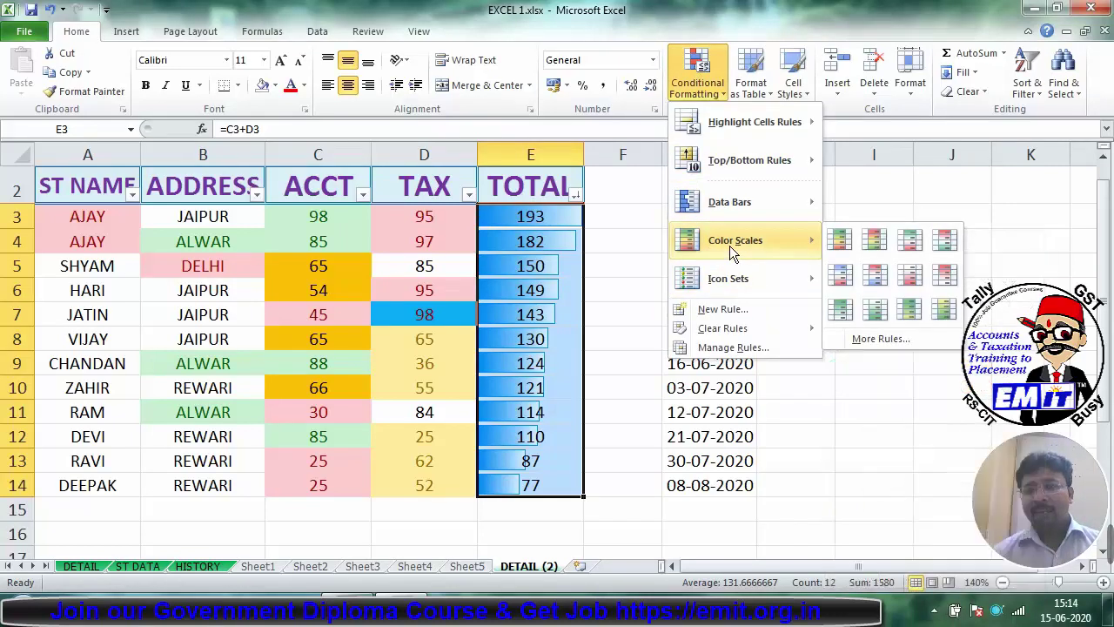
pyautogui.click(845, 245)
pyautogui.moveTo(874, 241); pyautogui.dragTo(654, 423)
pyautogui.click(633, 435)
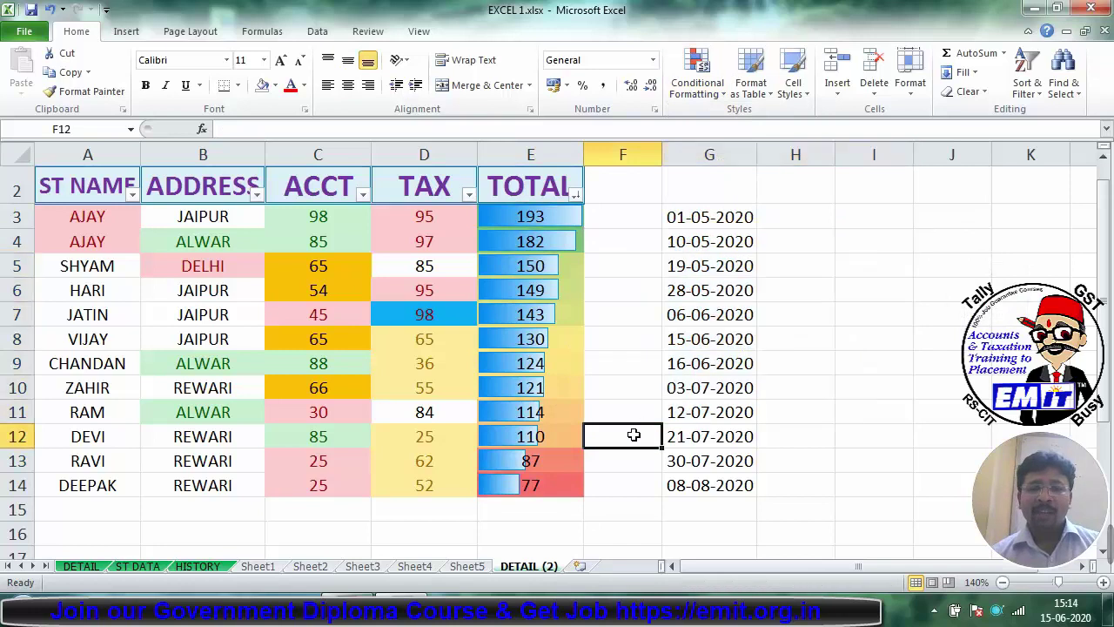
# Step: Inspect the shaded TOTAL values in E13, E8 and E7, then reselect from E3 down
pyautogui.click(567, 463)
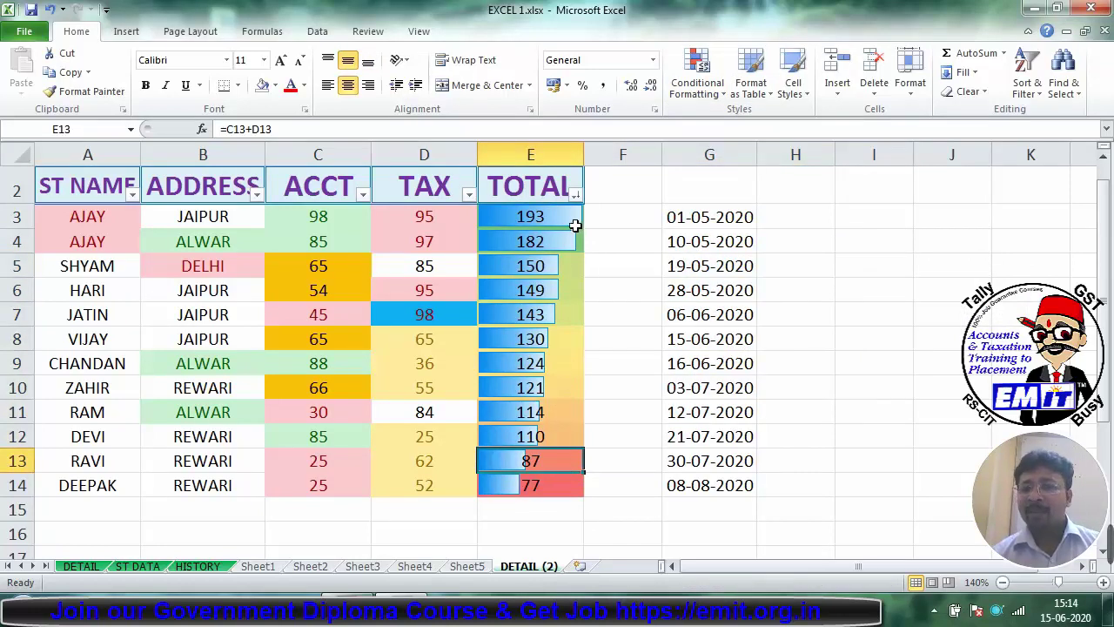
pyautogui.click(569, 345)
pyautogui.moveTo(570, 345); pyautogui.dragTo(573, 308)
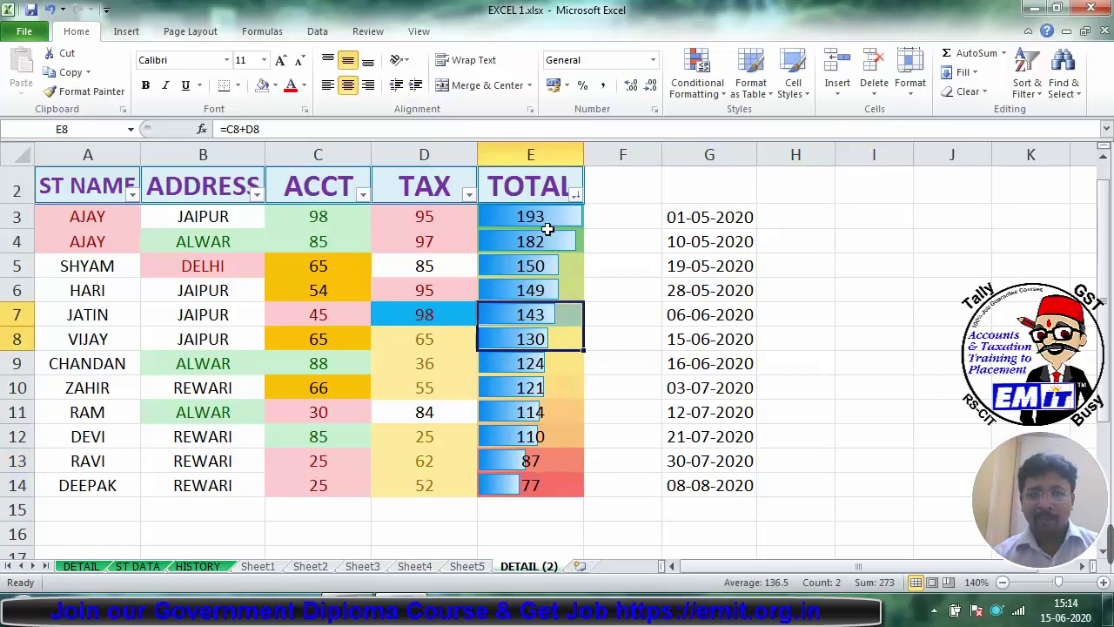
pyautogui.moveTo(548, 226); pyautogui.dragTo(537, 478)
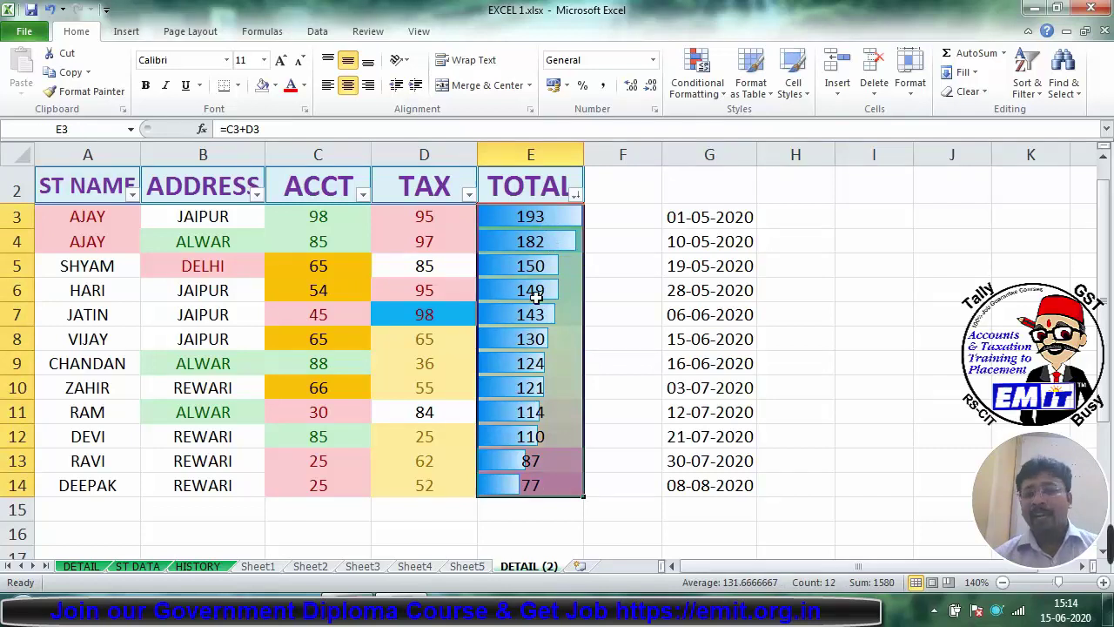
# Step: Delete the Data Bar rule in Manage Rules, but close the window without keeping it
pyautogui.click(695, 90)
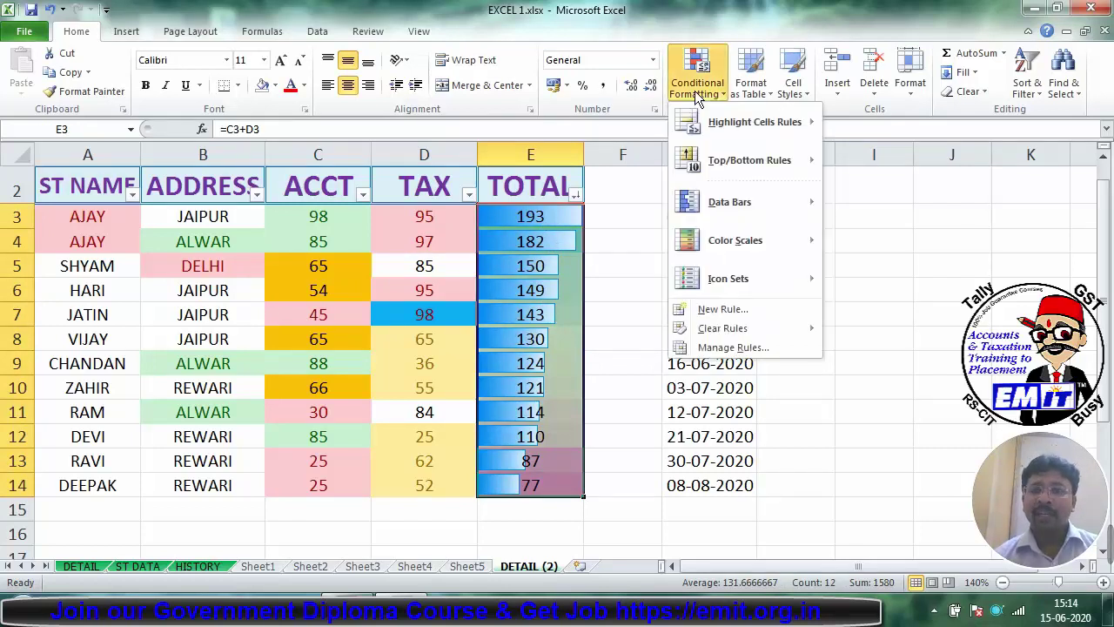
pyautogui.moveTo(770, 328)
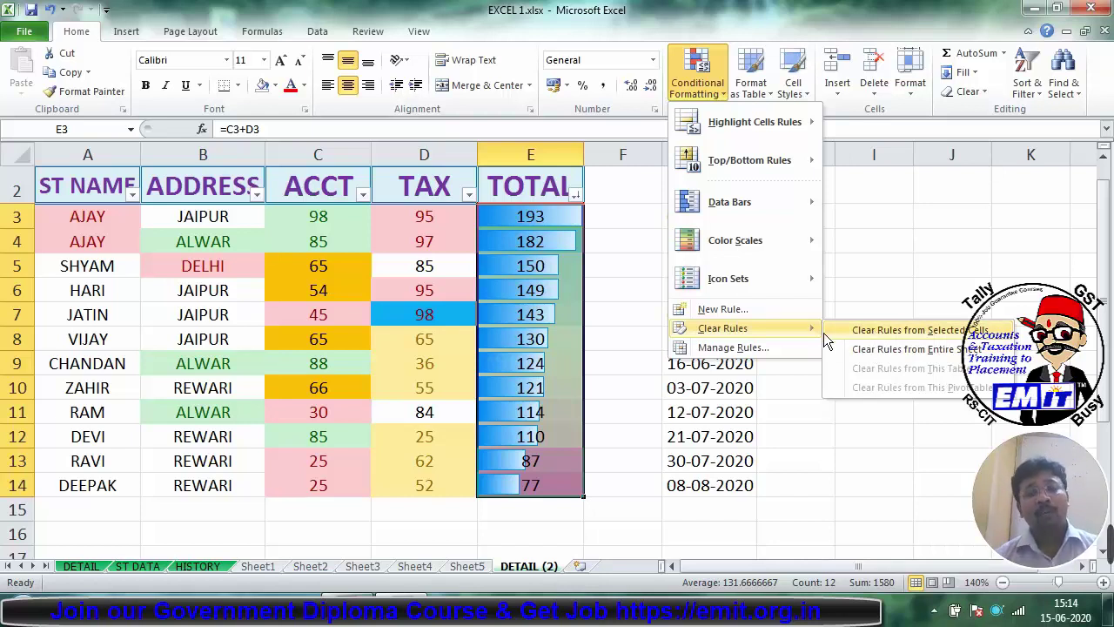
pyautogui.click(793, 345)
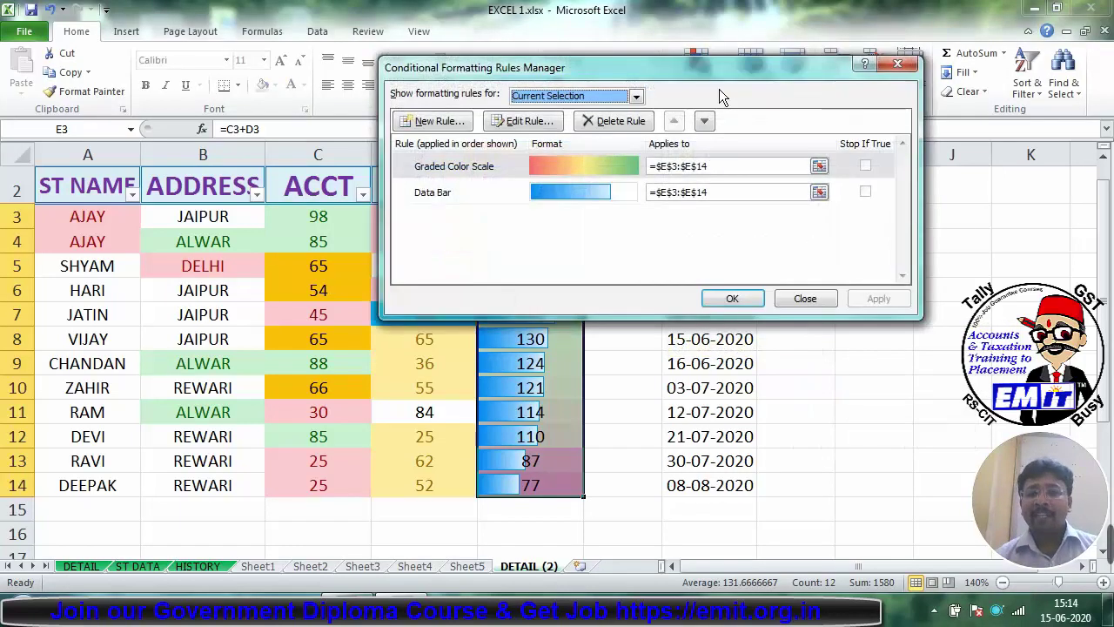
pyautogui.moveTo(693, 78); pyautogui.dragTo(853, 87)
pyautogui.click(640, 208)
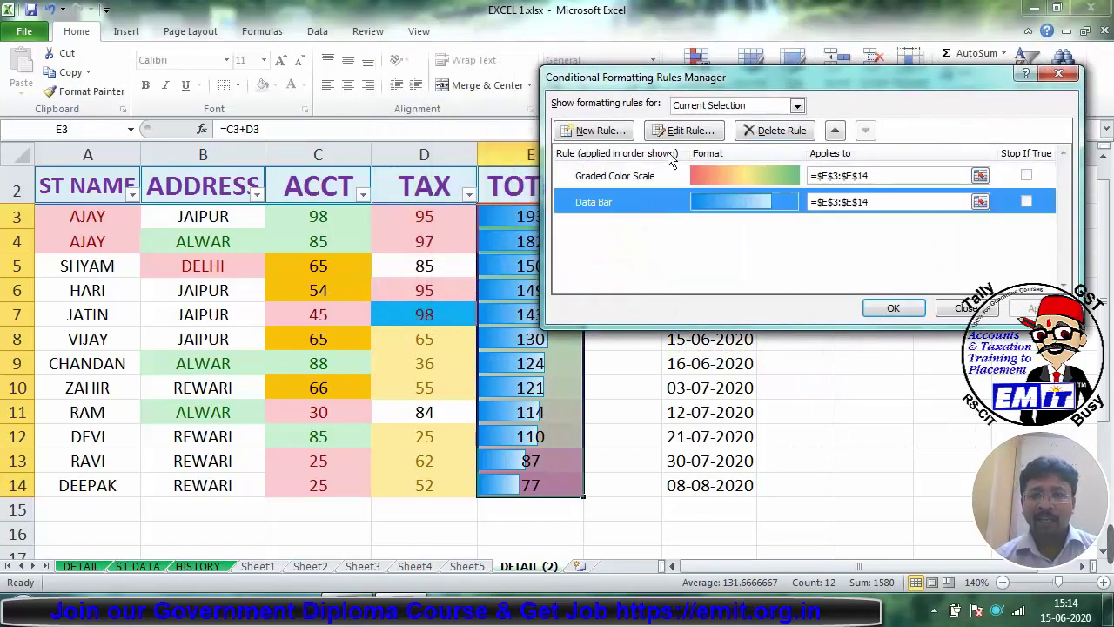
pyautogui.click(751, 132)
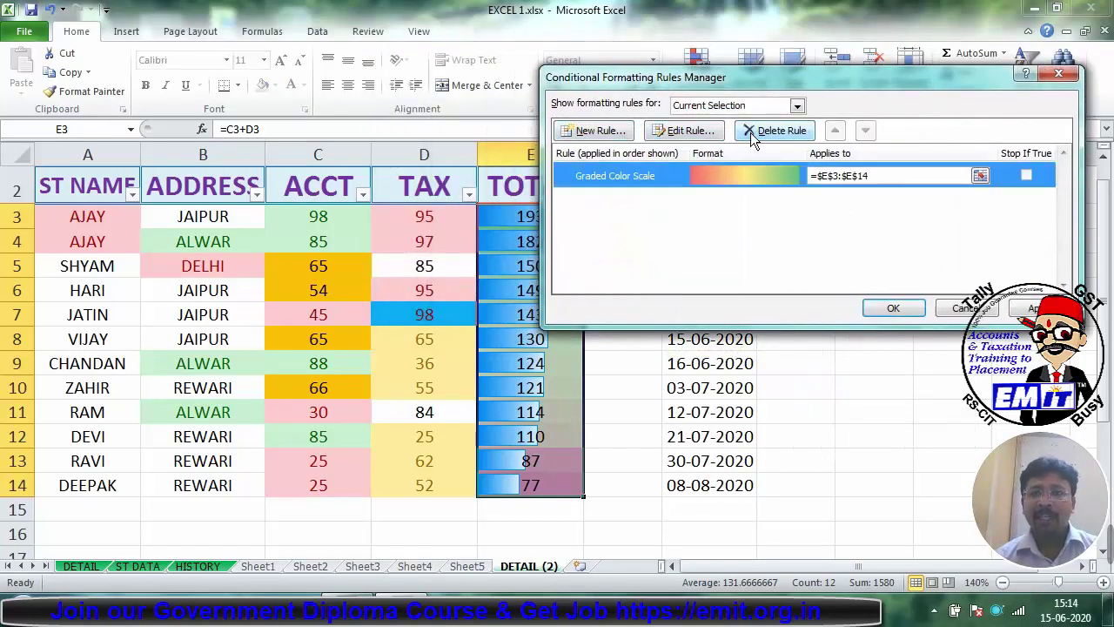
pyautogui.click(1069, 76)
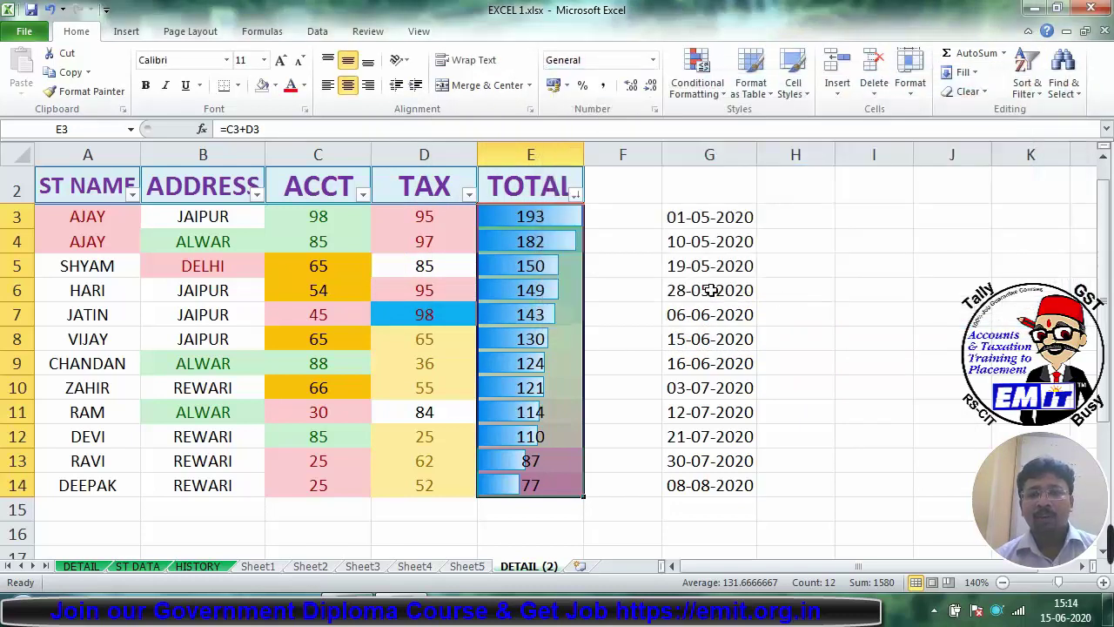
# Step: Delete the Data Bar rule again and apply it, leaving only the colour scale on TOTAL
pyautogui.click(698, 77)
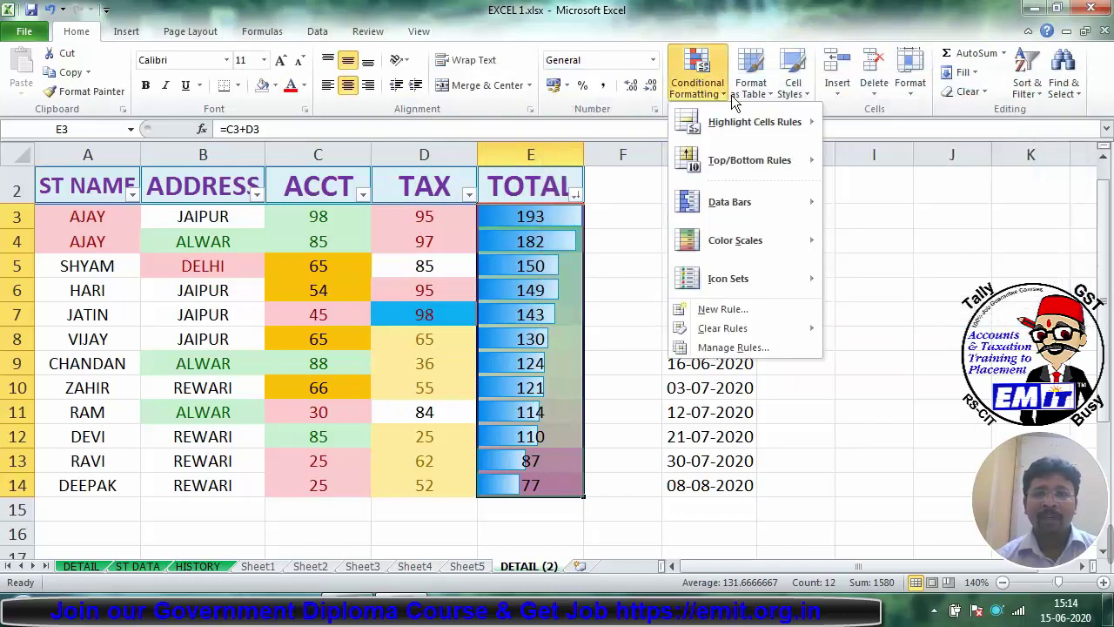
pyautogui.click(732, 346)
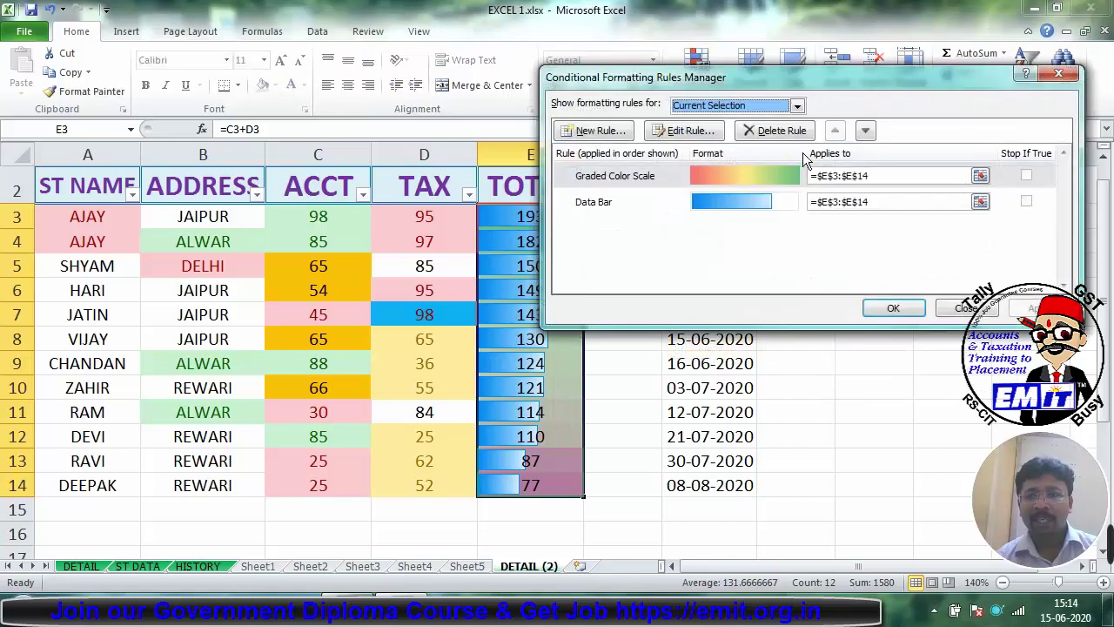
pyautogui.click(709, 198)
pyautogui.click(777, 130)
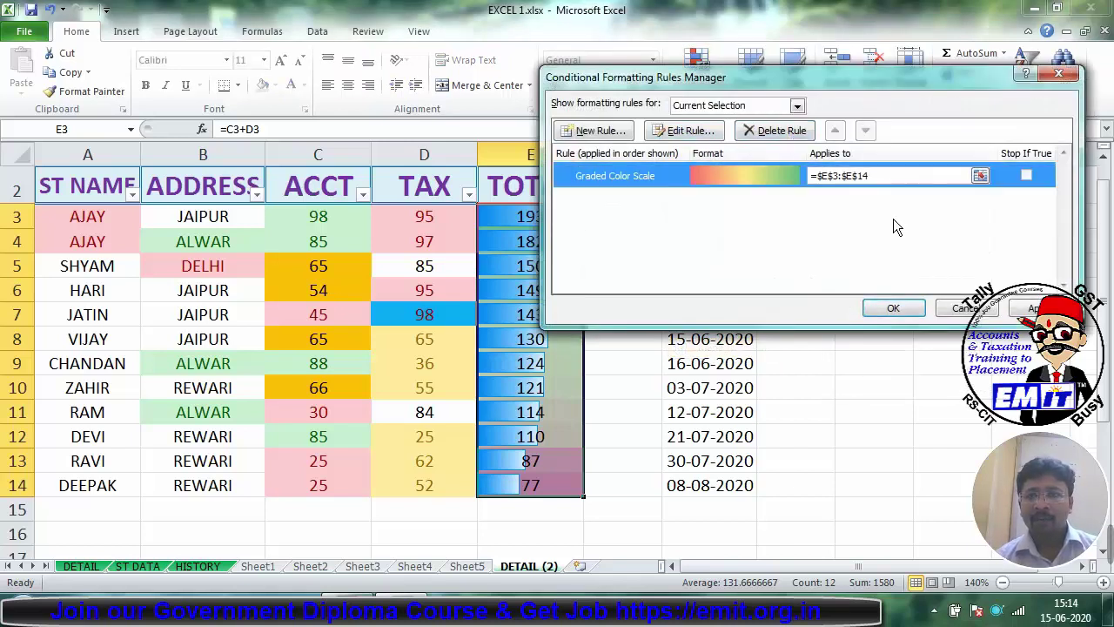
pyautogui.click(1040, 309)
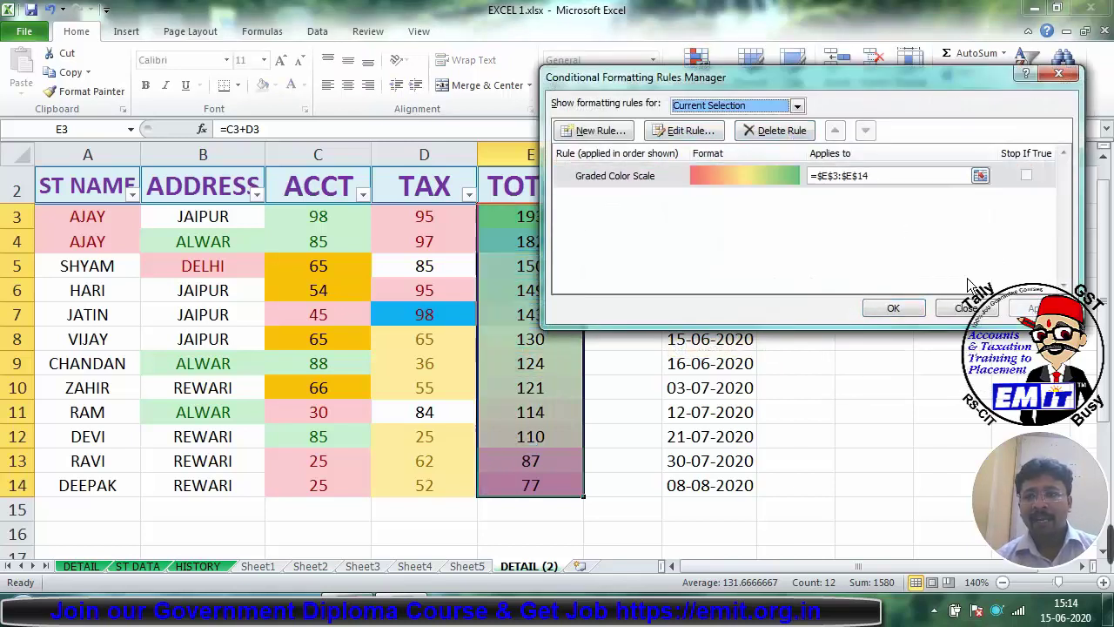
pyautogui.click(895, 309)
pyautogui.click(710, 412)
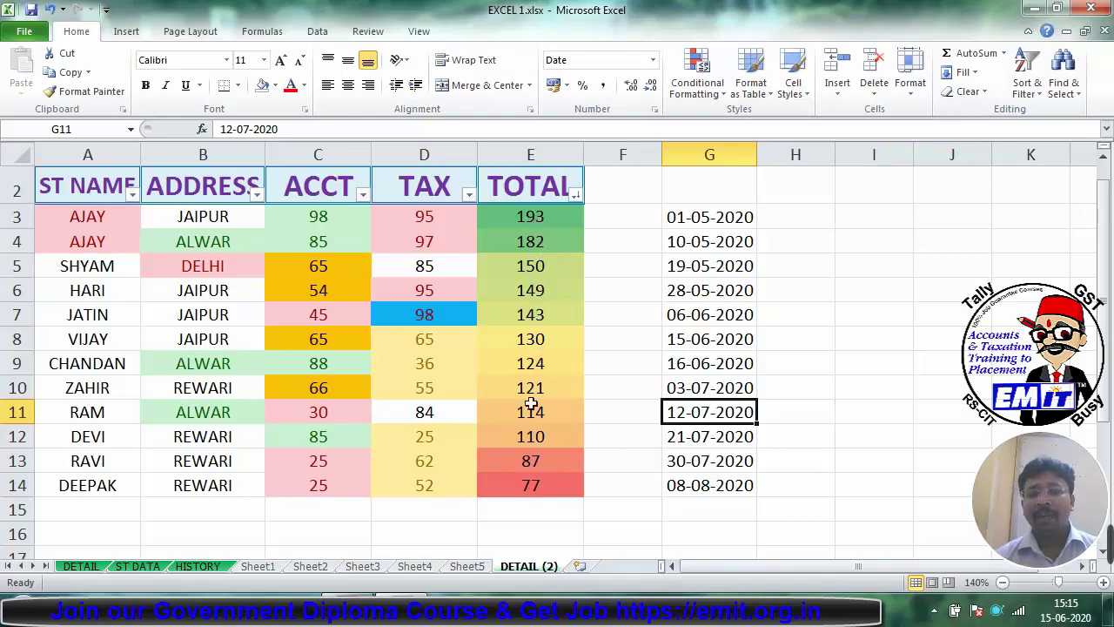
# Step: Select TOTAL values E3:E14 and apply the 3 Arrows icon set
pyautogui.click(687, 90)
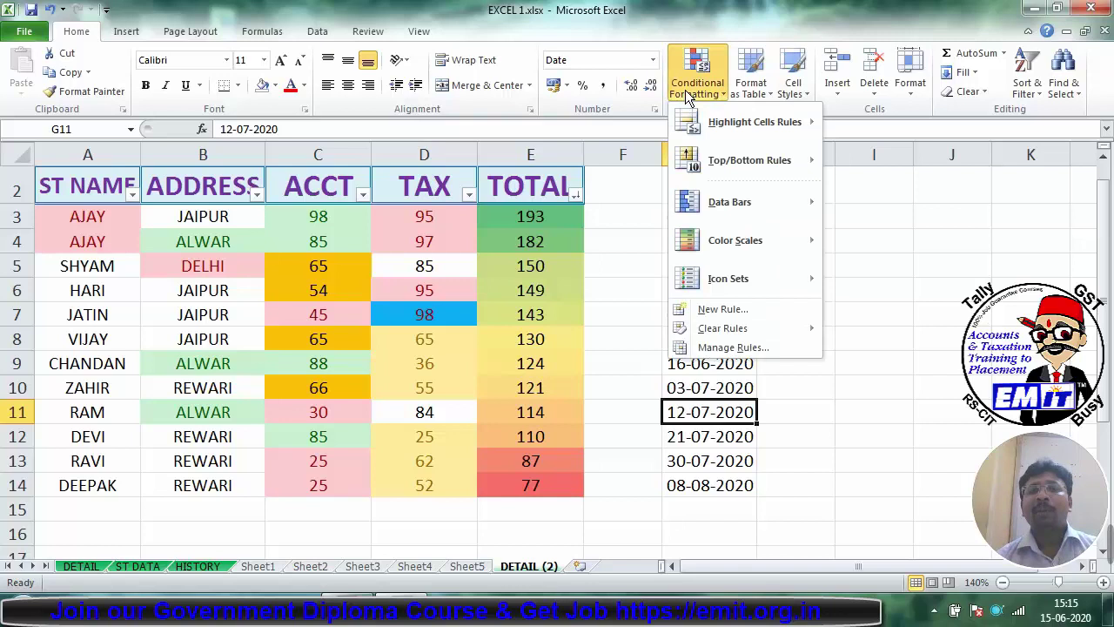
pyautogui.moveTo(714, 245)
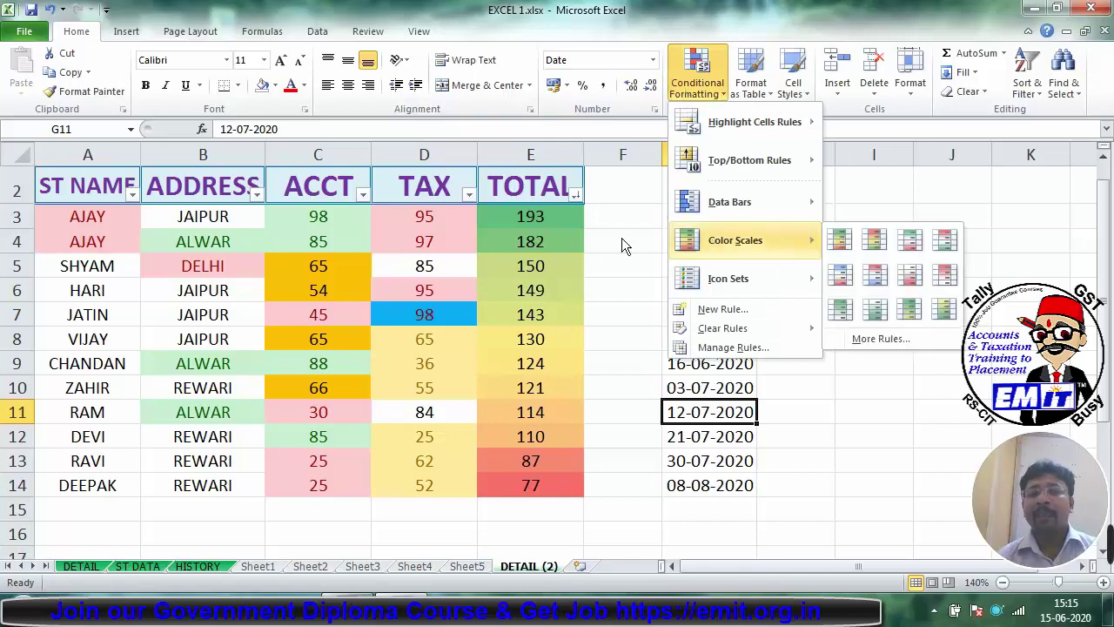
pyautogui.moveTo(543, 216); pyautogui.dragTo(558, 487)
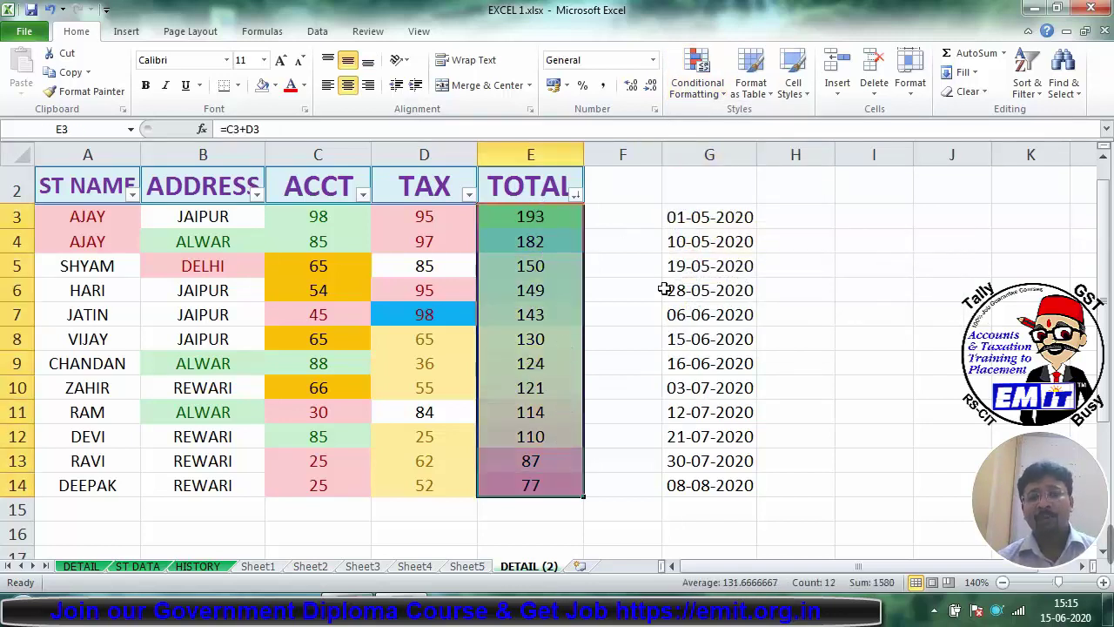
pyautogui.click(696, 78)
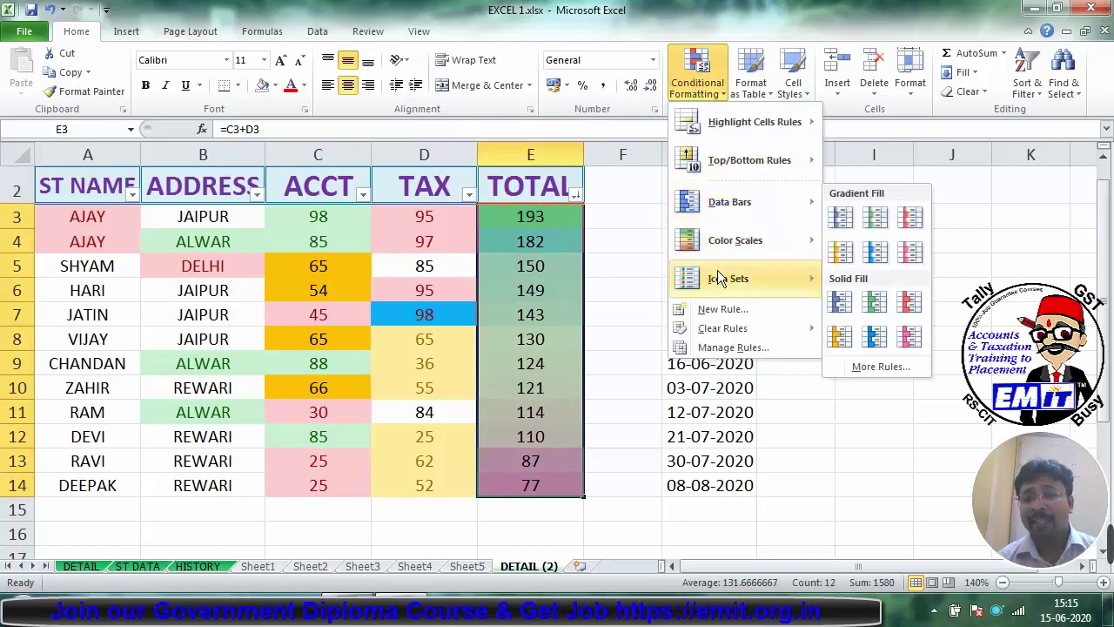
pyautogui.moveTo(716, 276)
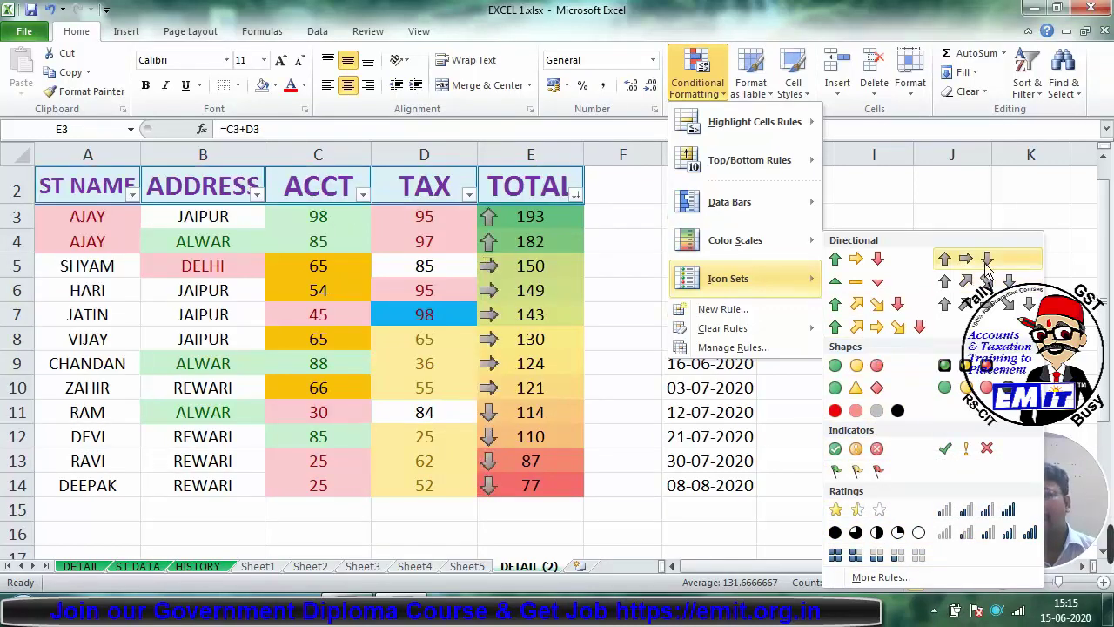
pyautogui.click(877, 258)
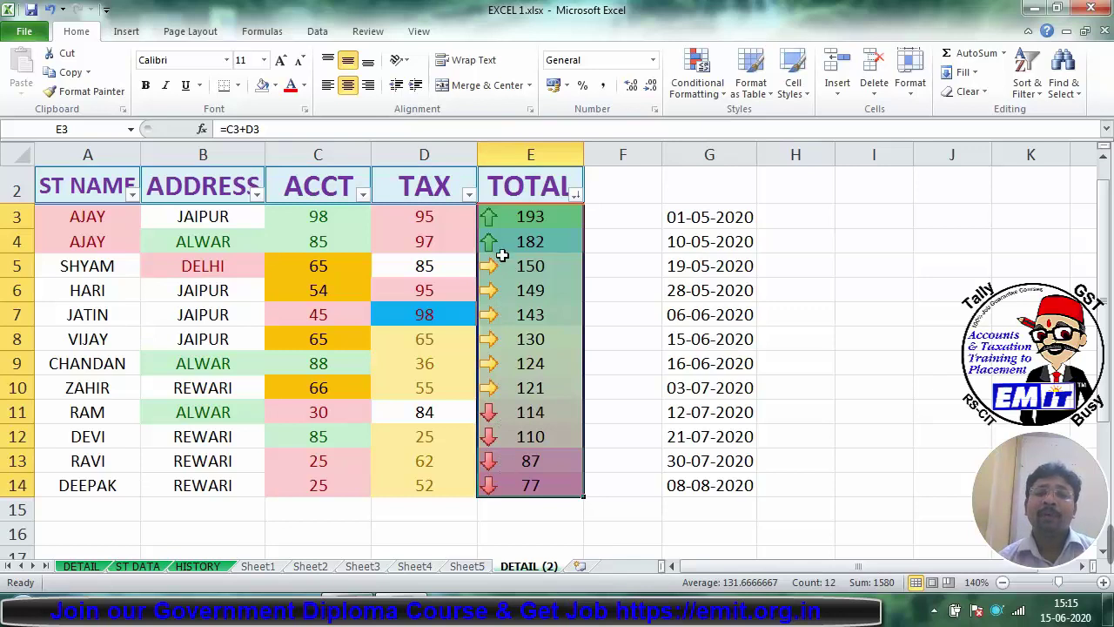
# Step: Add the 5 Boxes icon set to the TOTAL values as well
pyautogui.click(697, 76)
pyautogui.moveTo(732, 249)
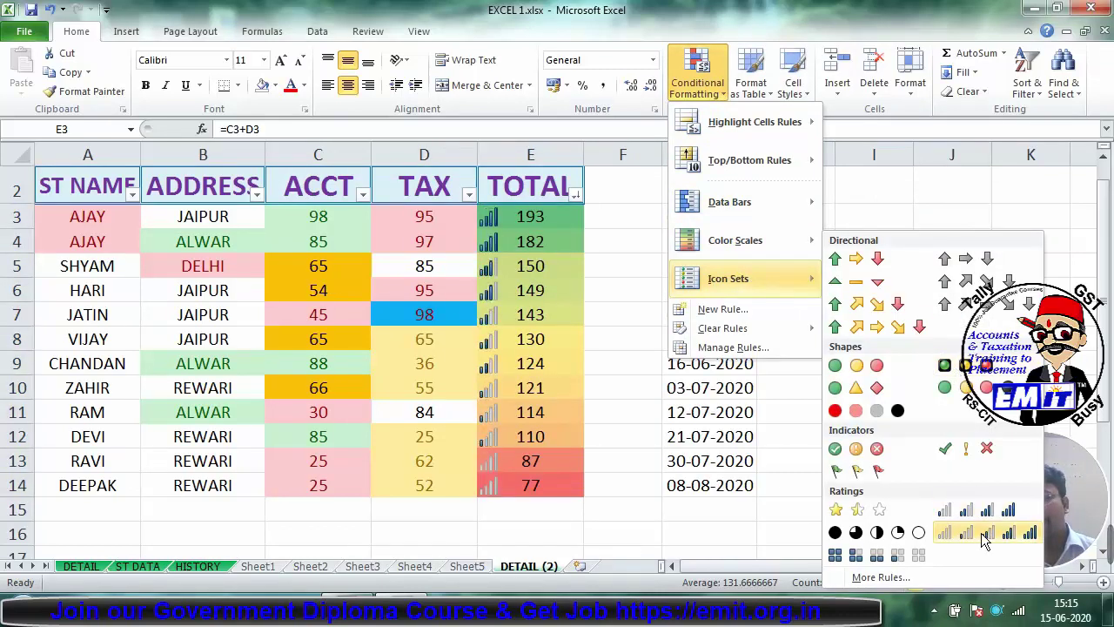
pyautogui.click(899, 561)
pyautogui.click(503, 493)
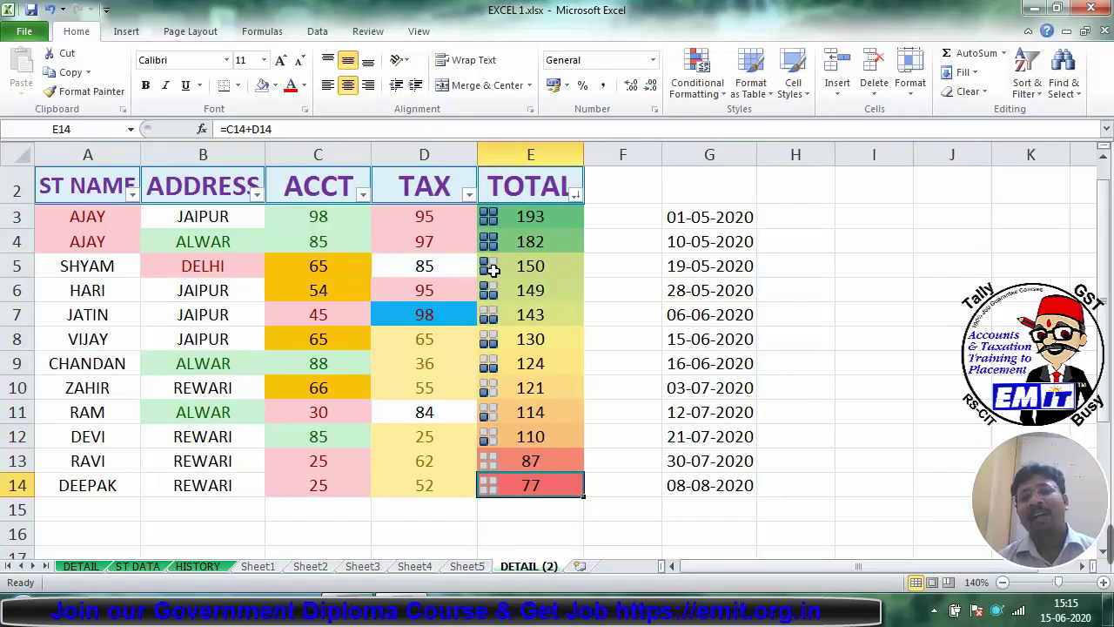
pyautogui.moveTo(490, 217); pyautogui.dragTo(523, 511)
pyautogui.click(697, 78)
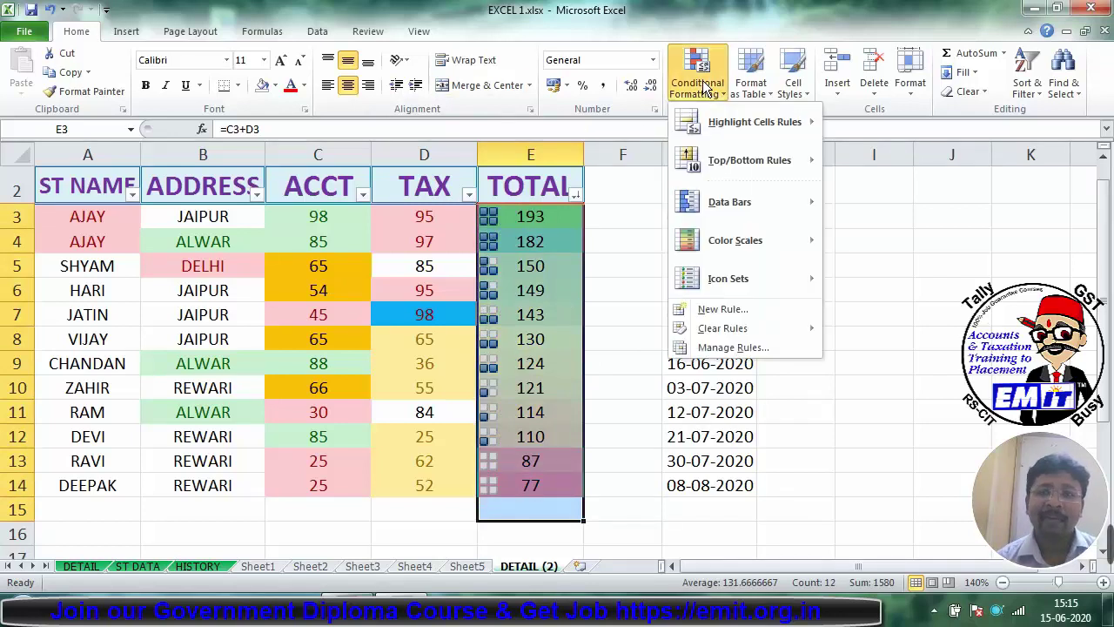
pyautogui.click(888, 233)
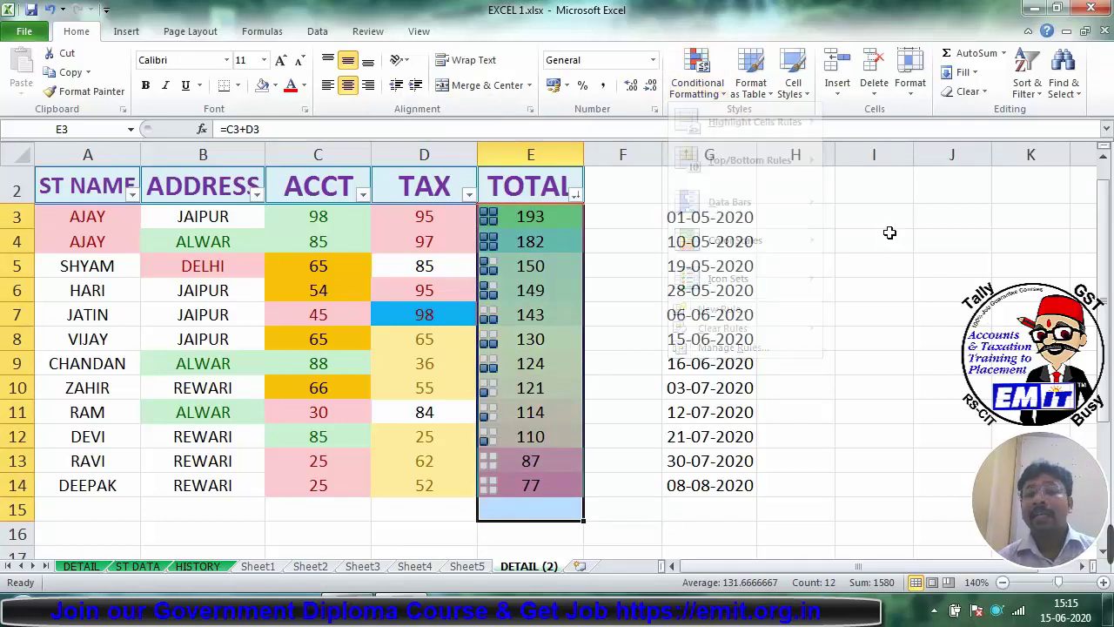
pyautogui.moveTo(544, 220); pyautogui.dragTo(539, 485)
pyautogui.click(695, 83)
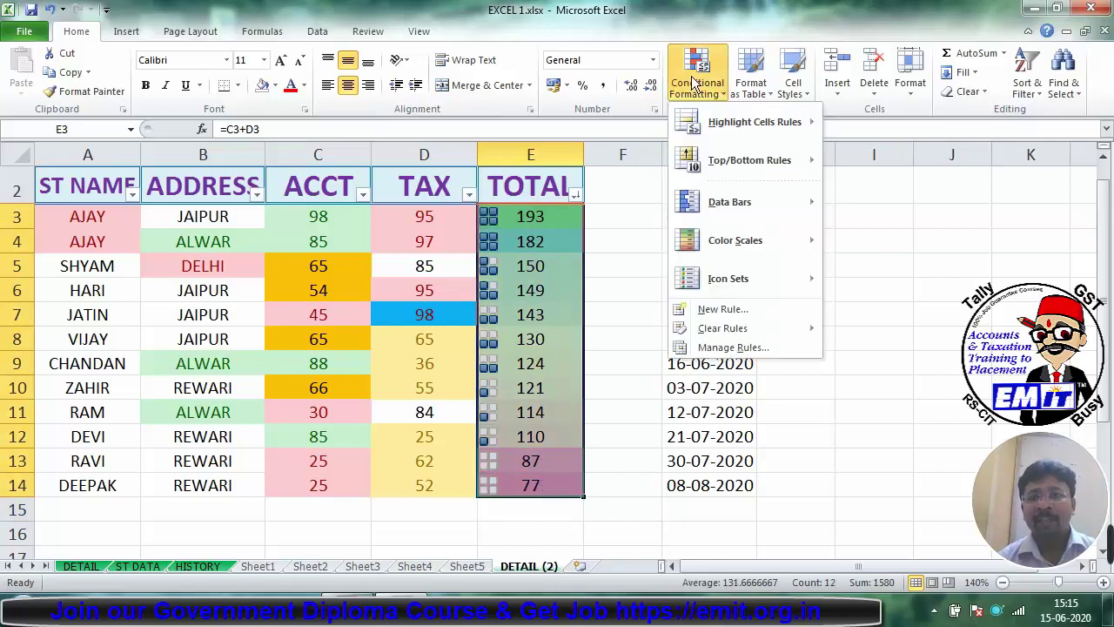
pyautogui.moveTo(727, 329)
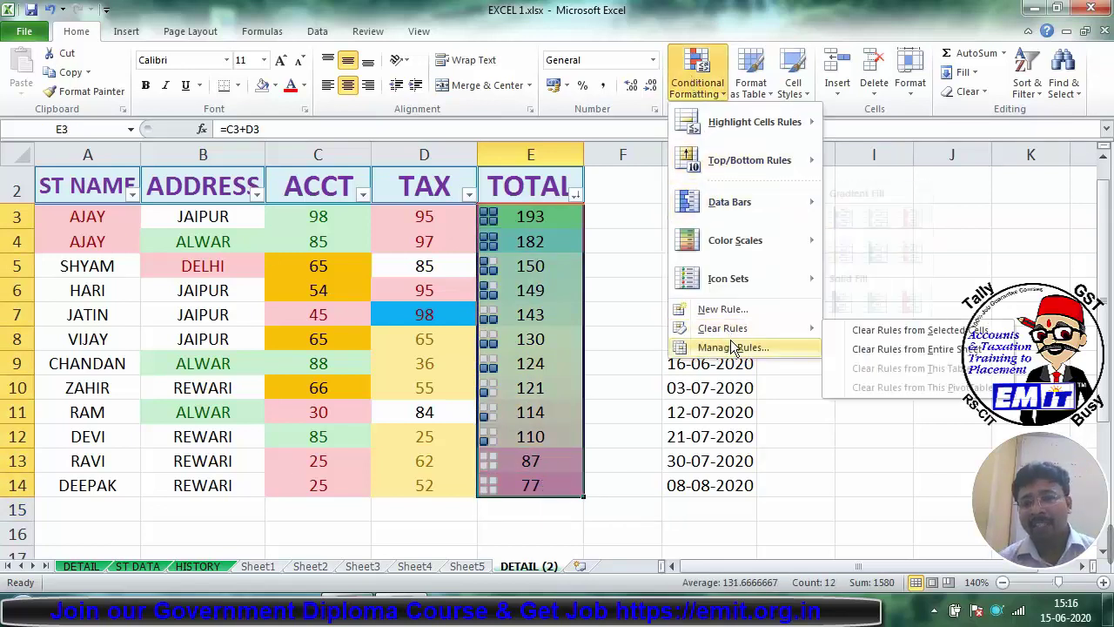
pyautogui.click(880, 349)
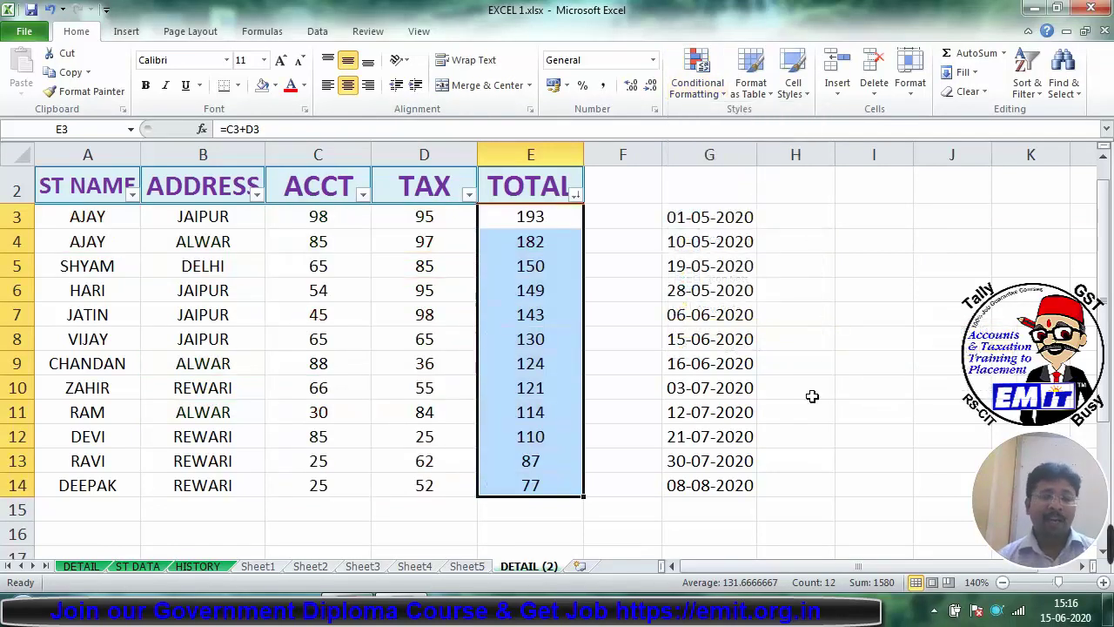
pyautogui.hotkey('ctrl', 'z')
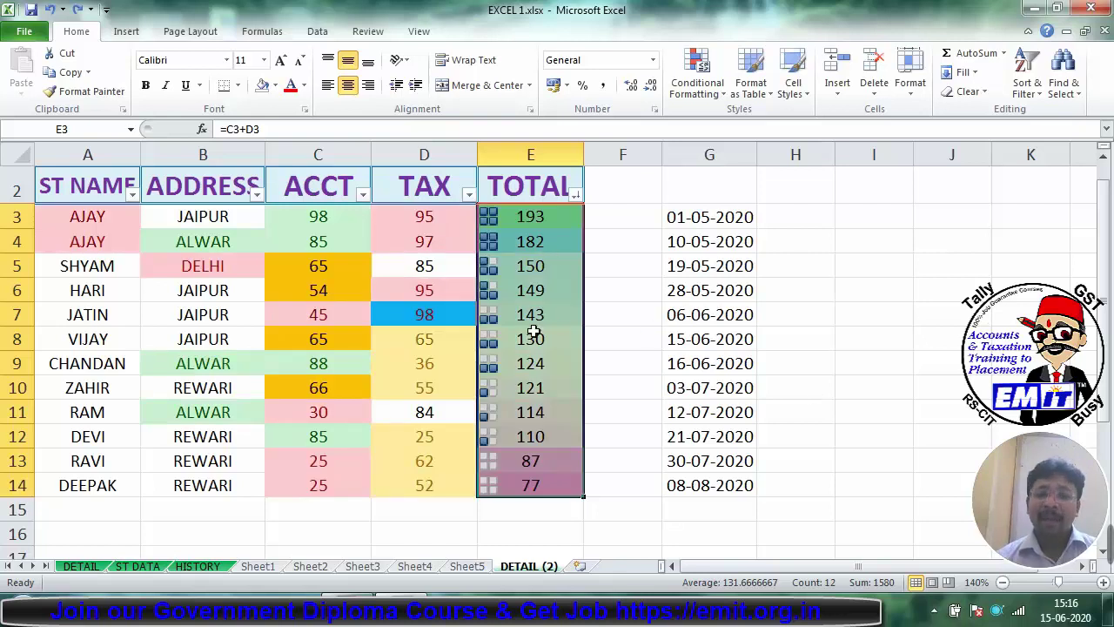
pyautogui.click(683, 86)
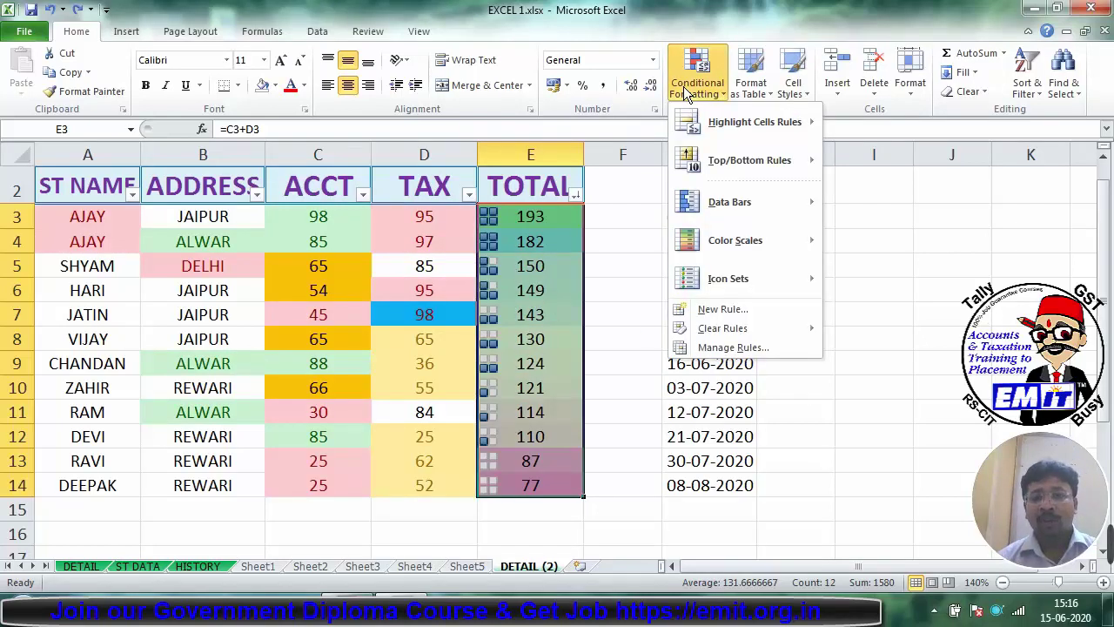
pyautogui.moveTo(733, 331)
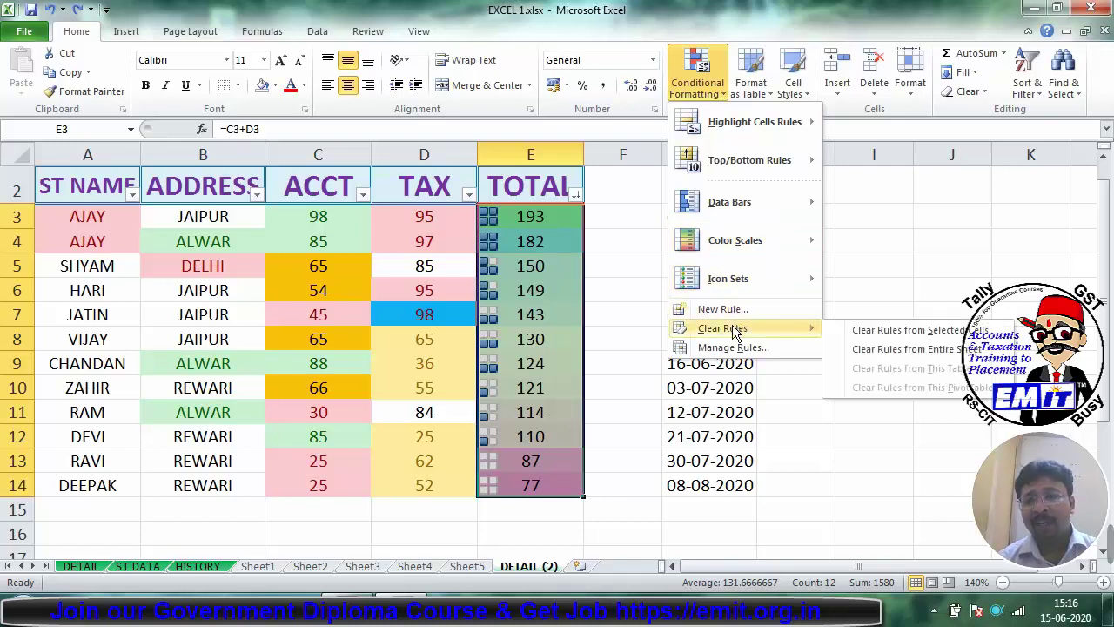
pyautogui.click(881, 334)
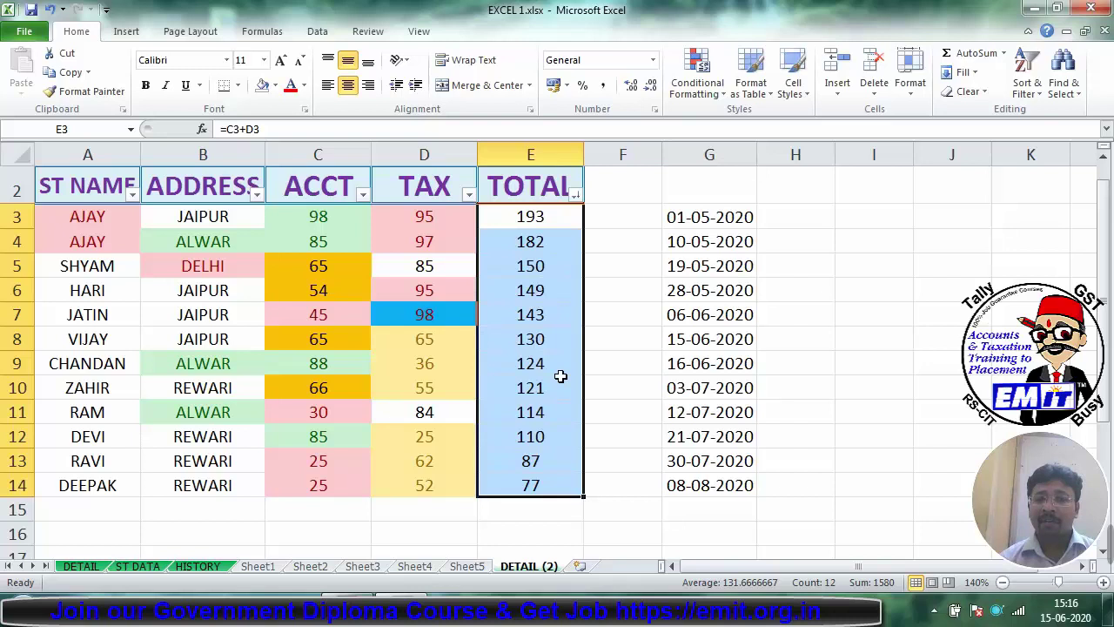
pyautogui.hotkey('ctrl', 'z')
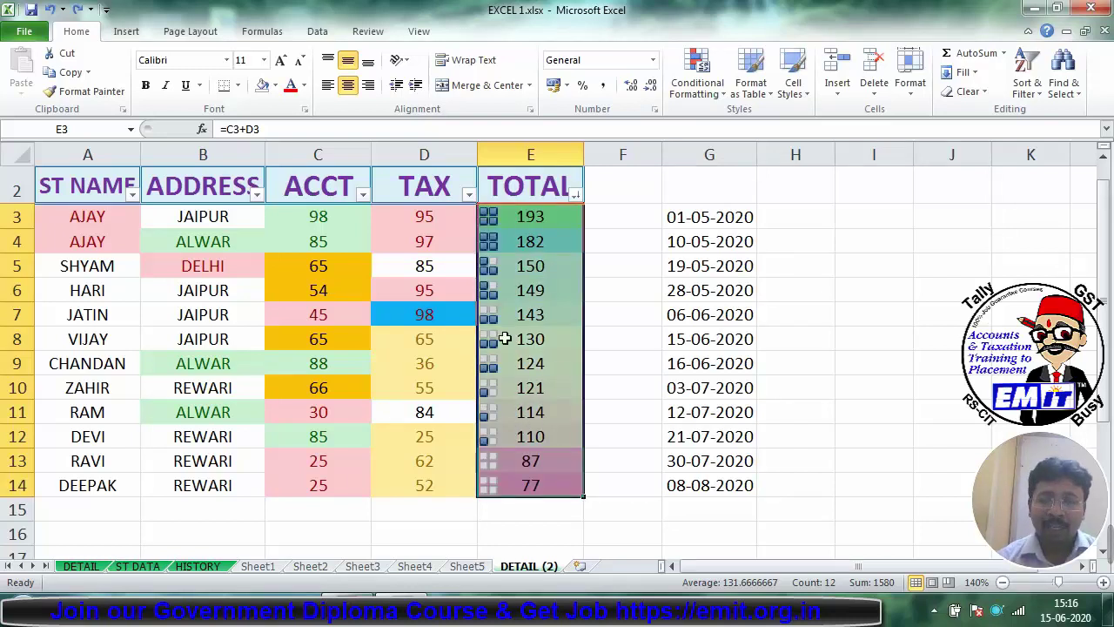
pyautogui.click(692, 74)
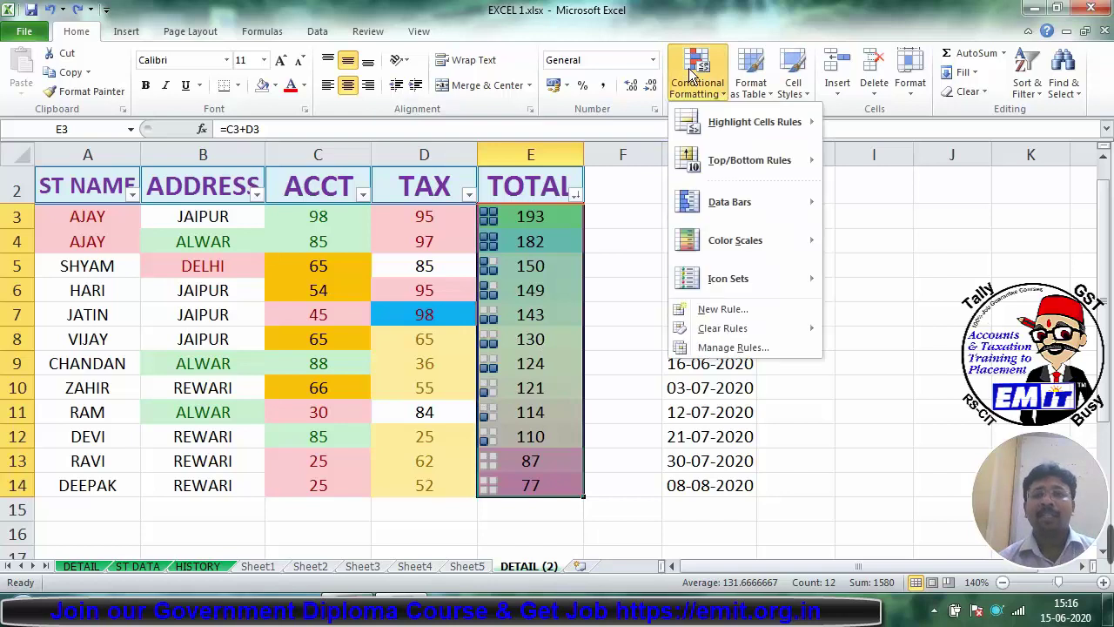
# Step: Delete the arrows and box Icon Set rules in Manage Rules, then apply and confirm
pyautogui.click(731, 347)
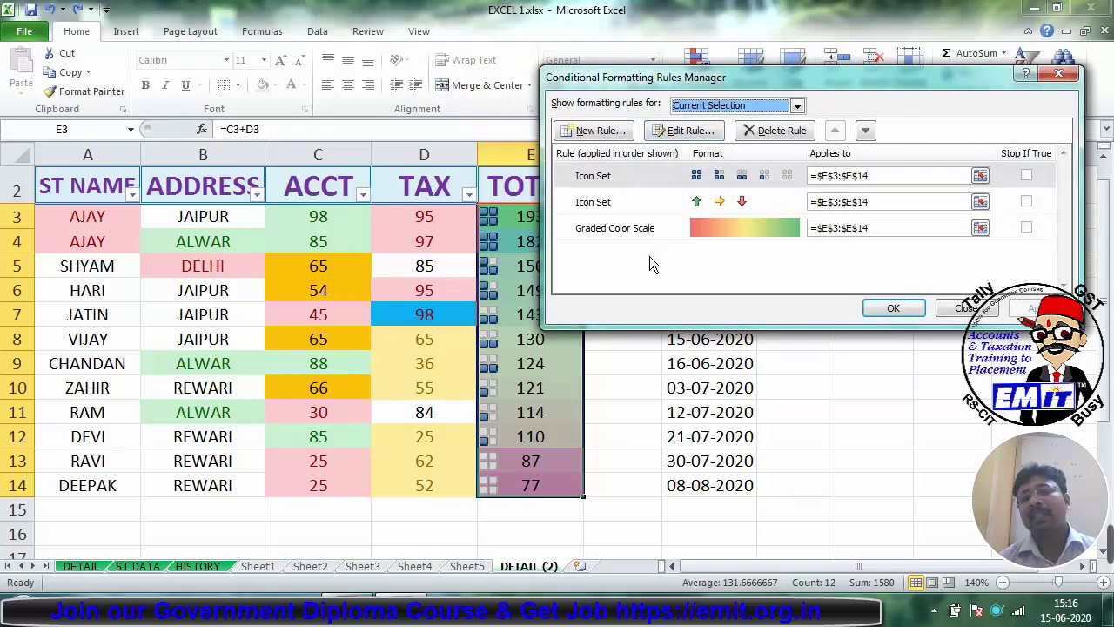
pyautogui.click(632, 204)
pyautogui.click(773, 131)
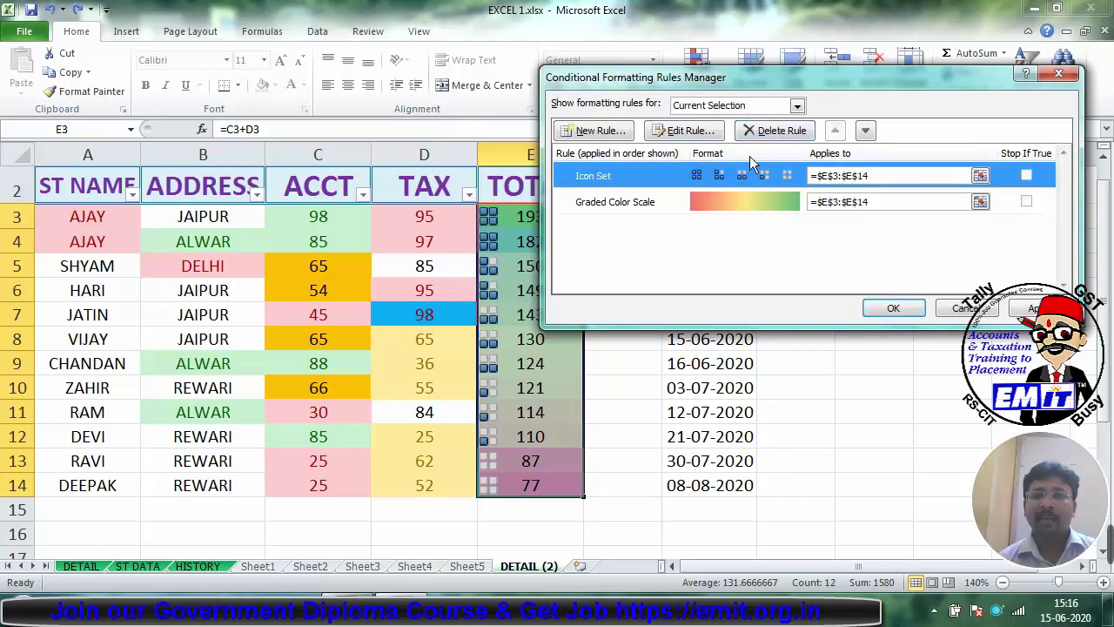
pyautogui.click(772, 131)
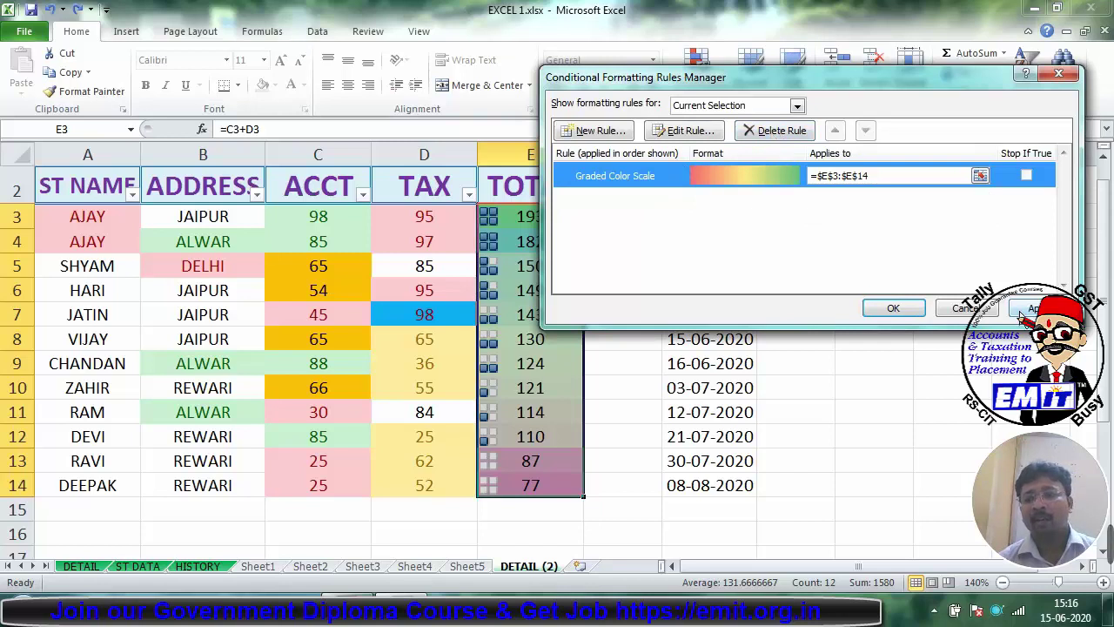
pyautogui.click(1027, 309)
pyautogui.click(905, 310)
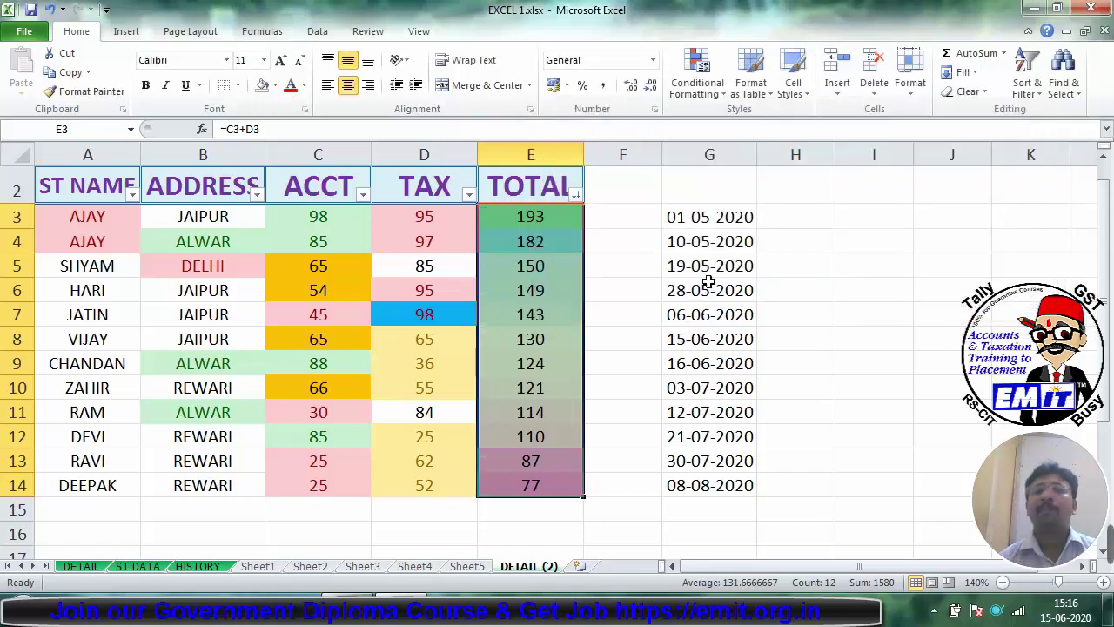
pyautogui.click(707, 315)
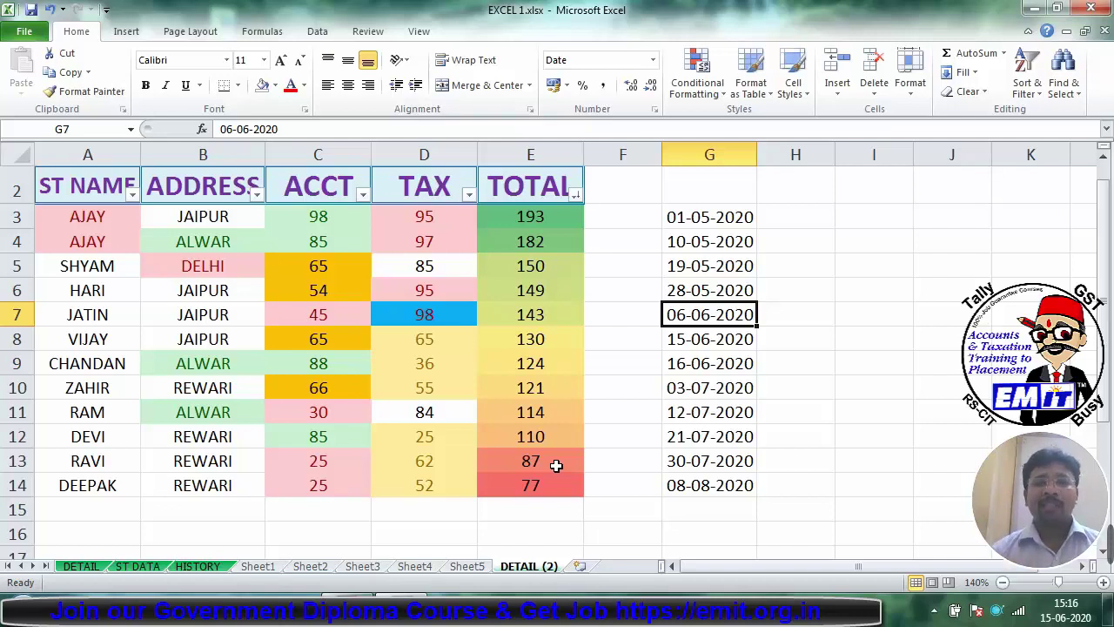
pyautogui.click(523, 341)
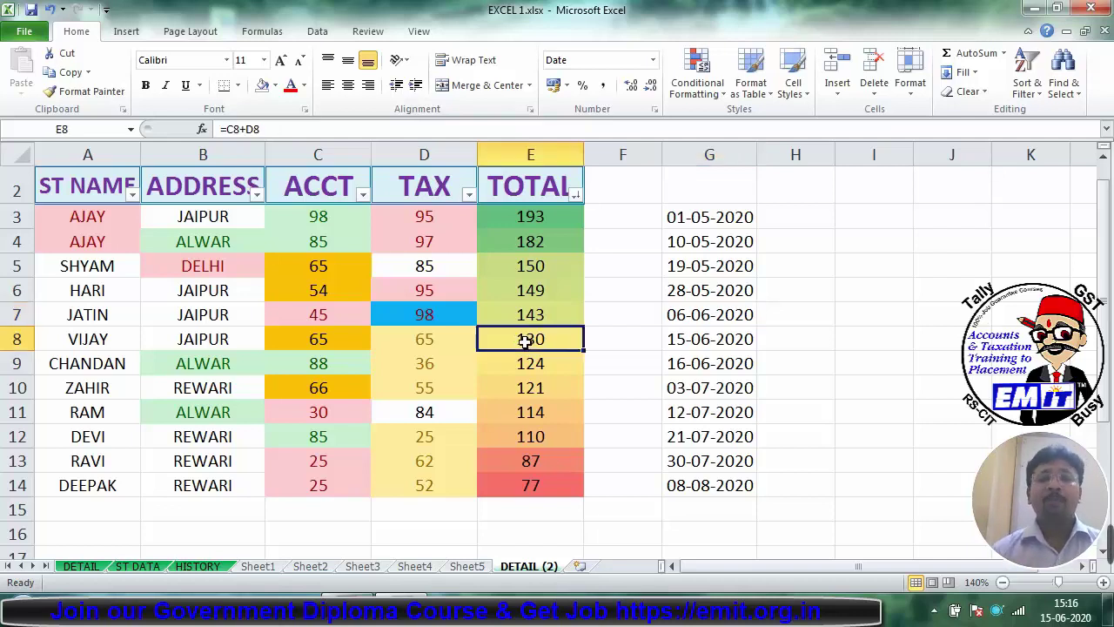